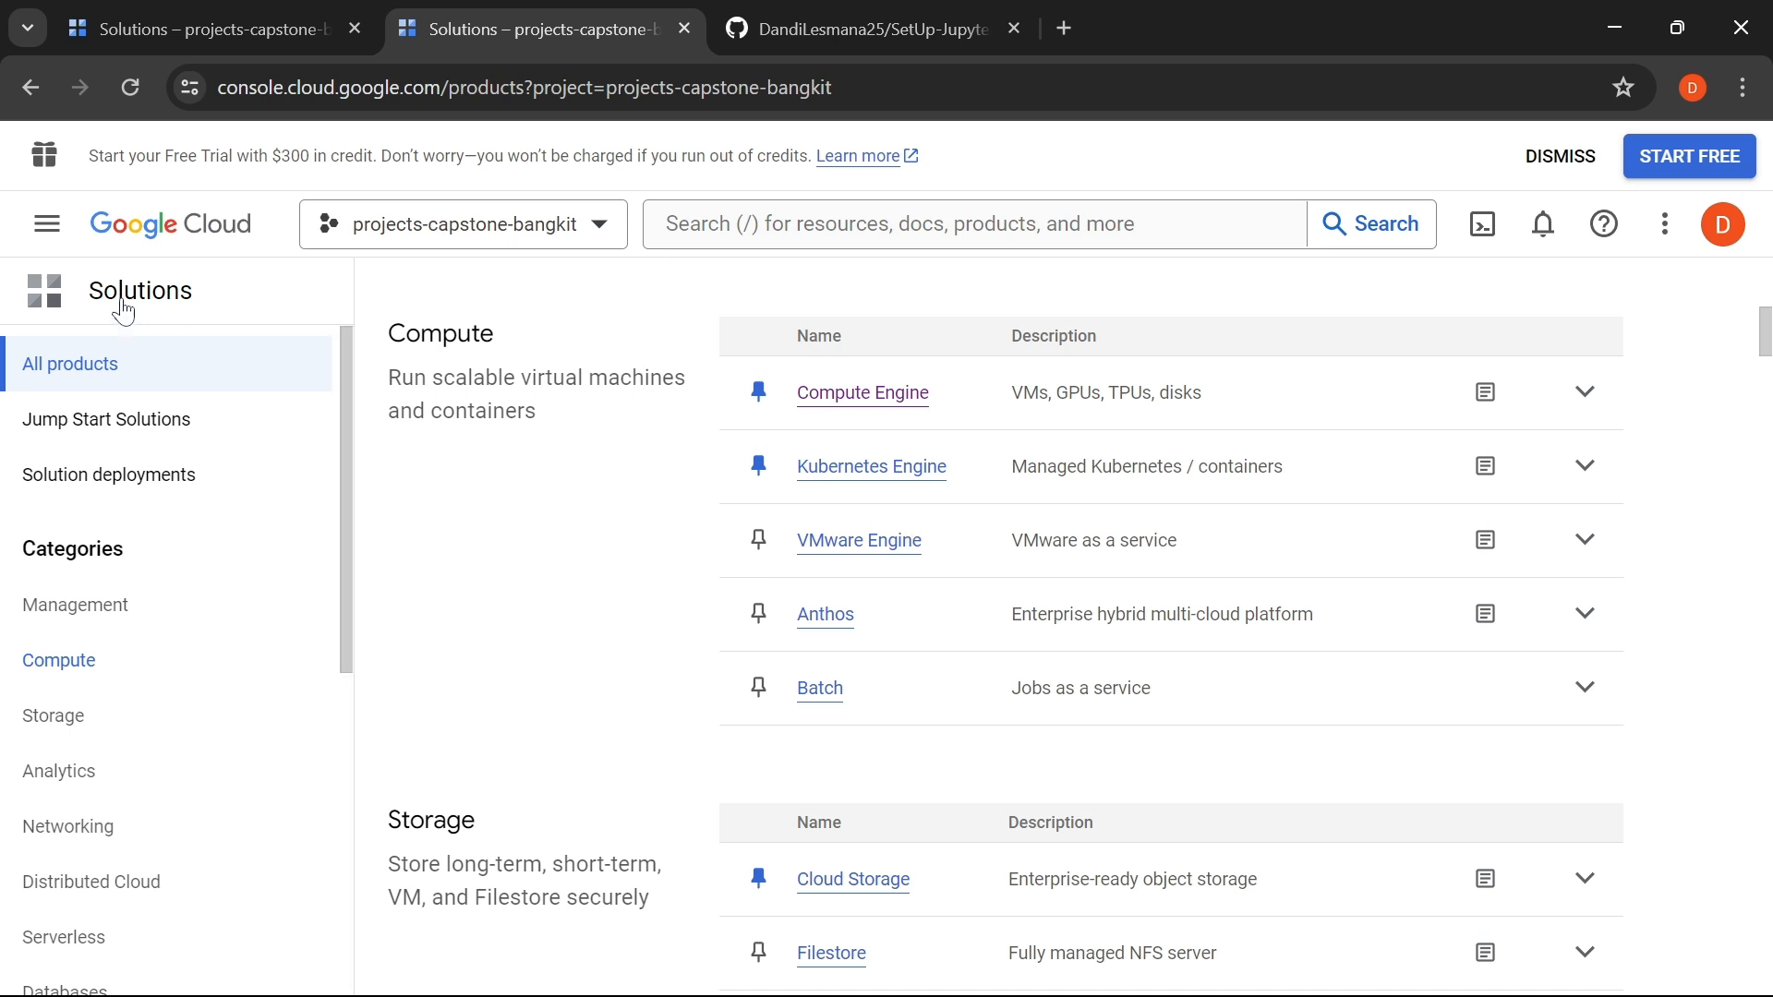
# - Open the Compute Engine VM instances page and start creating a new VM instance
pyautogui.click(47, 223)
pyautogui.moveTo(164, 399)
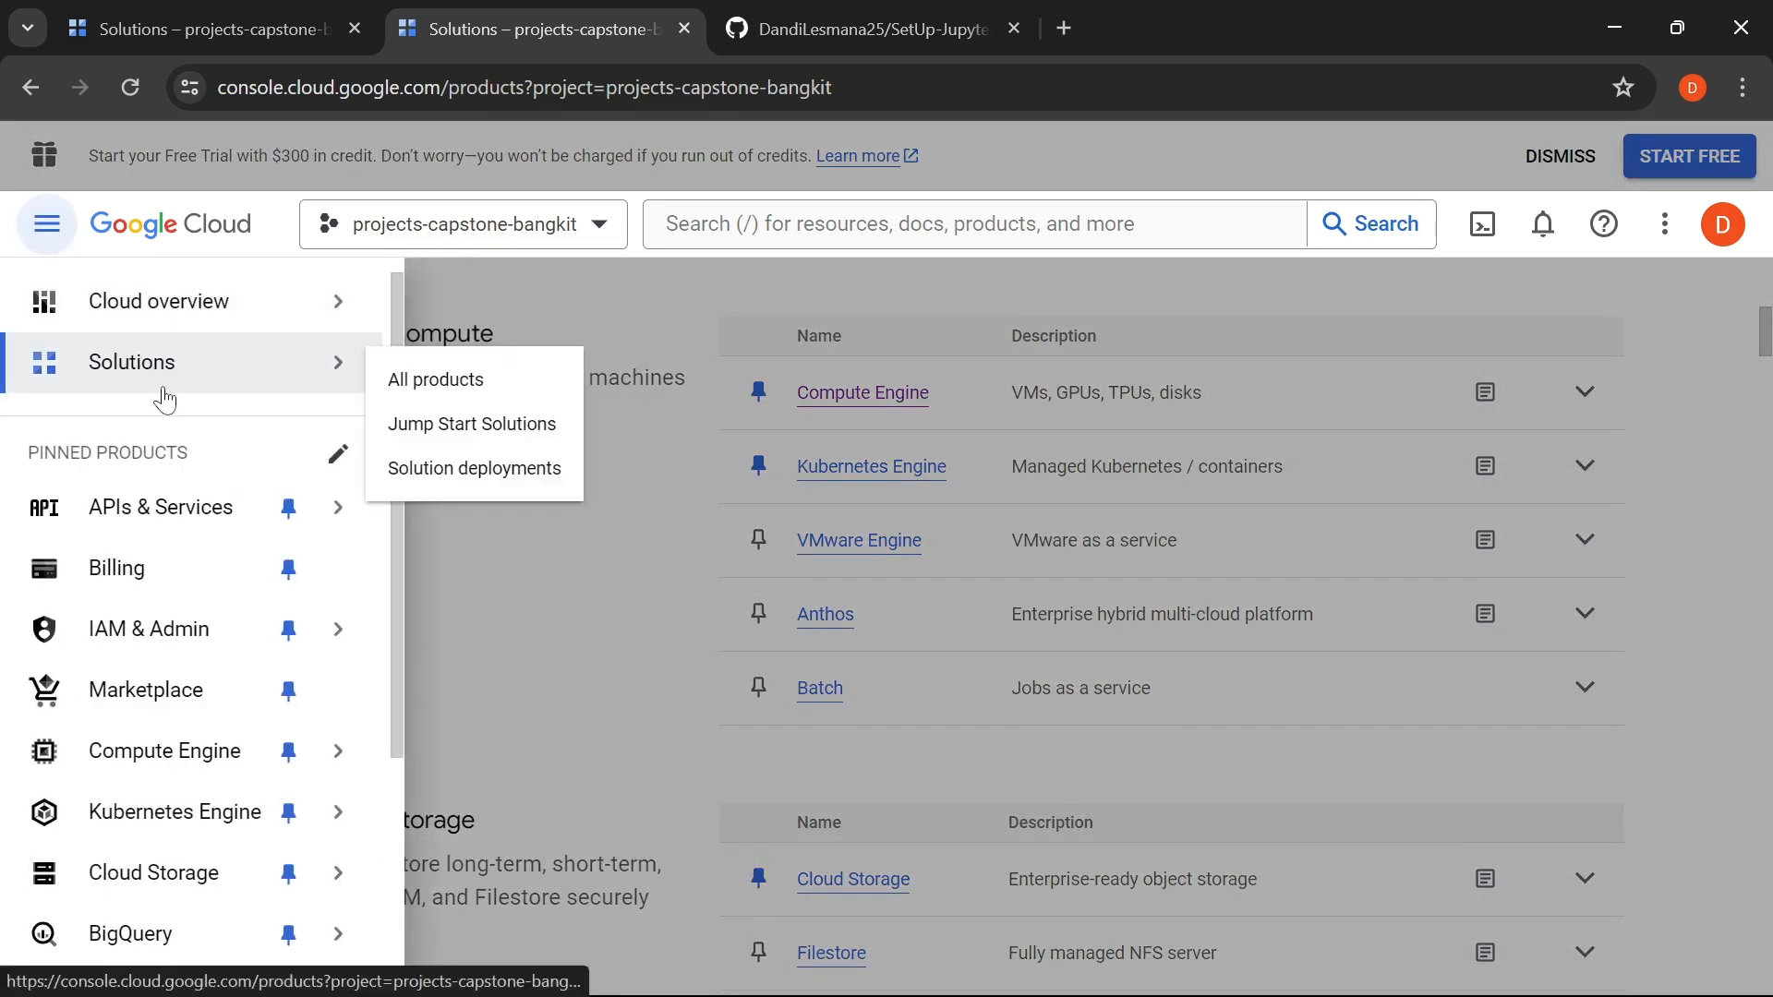
pyautogui.scroll(-1, 240, 499)
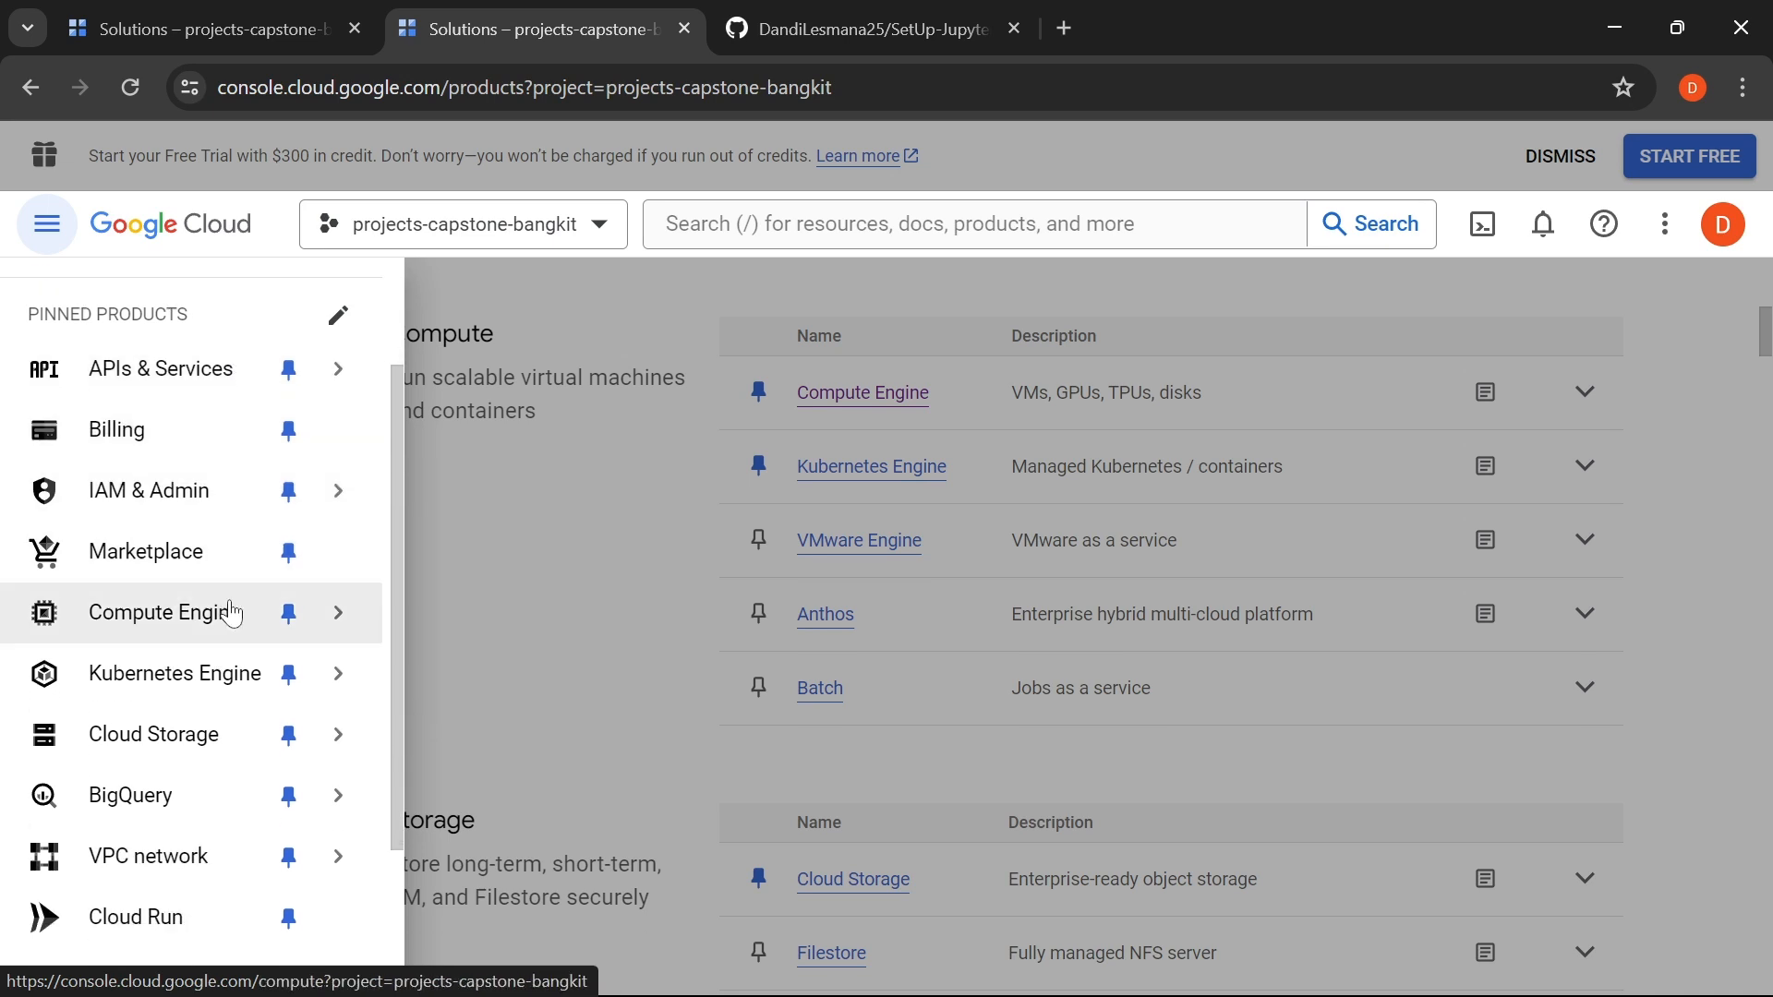
pyautogui.moveTo(231, 617)
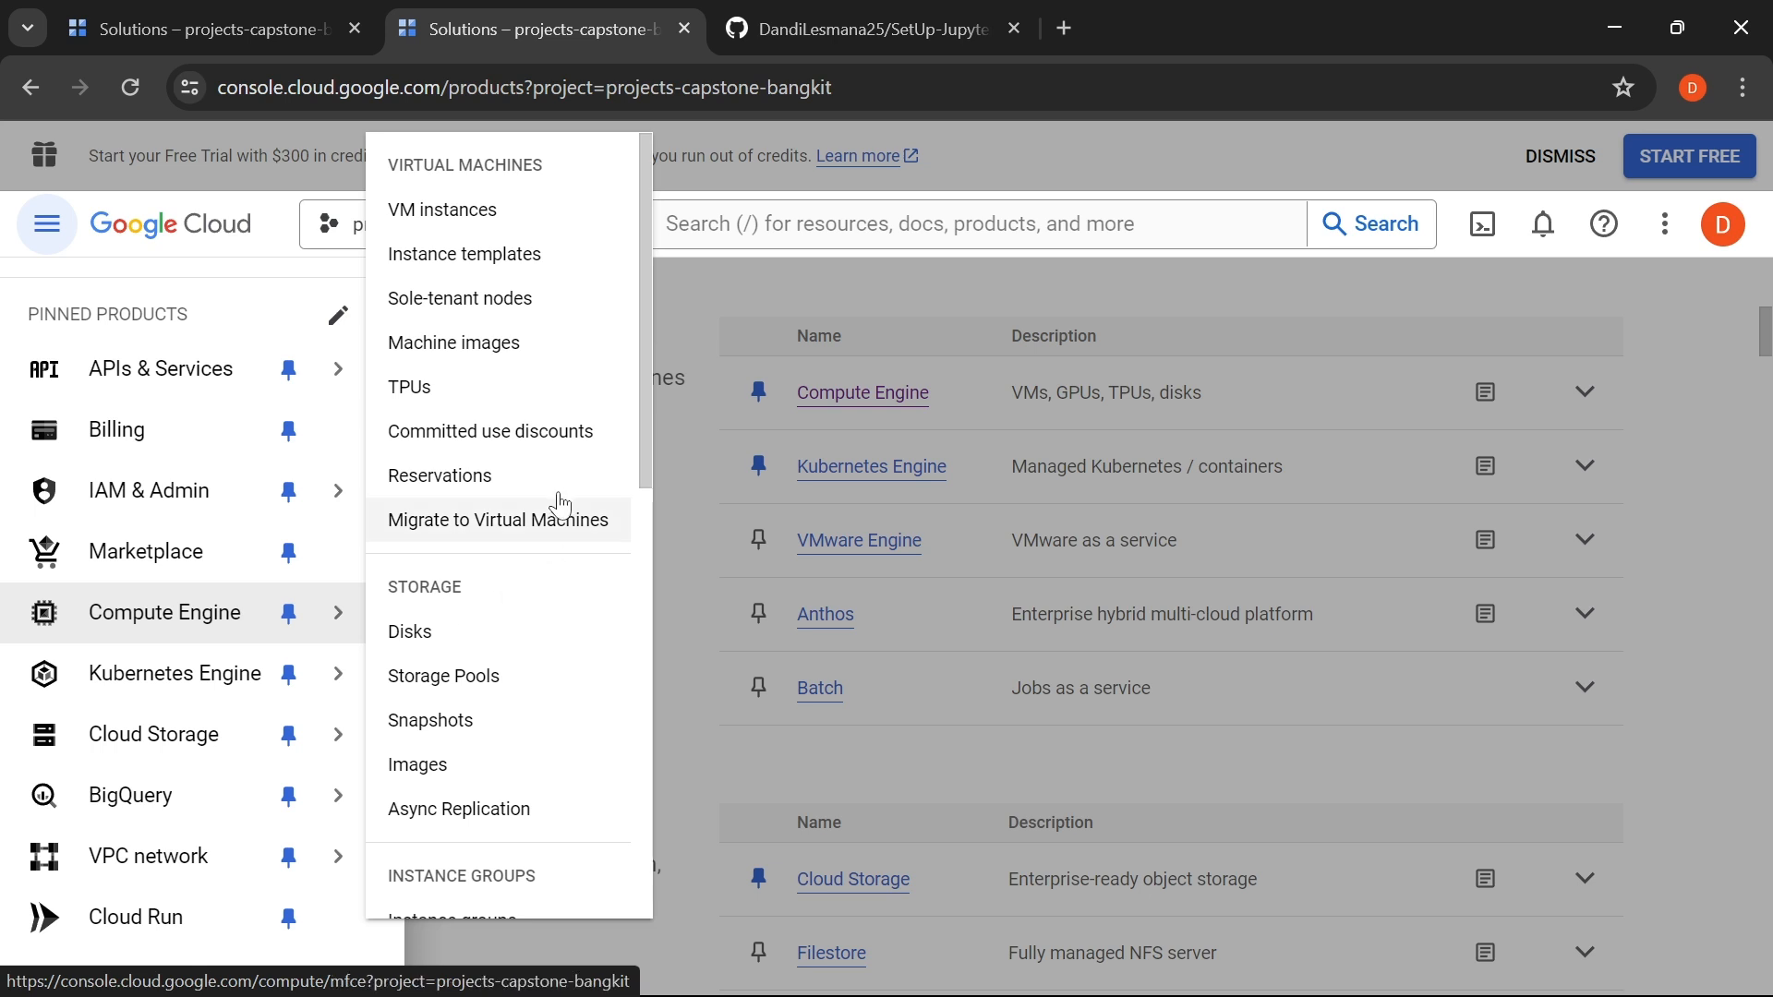
pyautogui.click(497, 227)
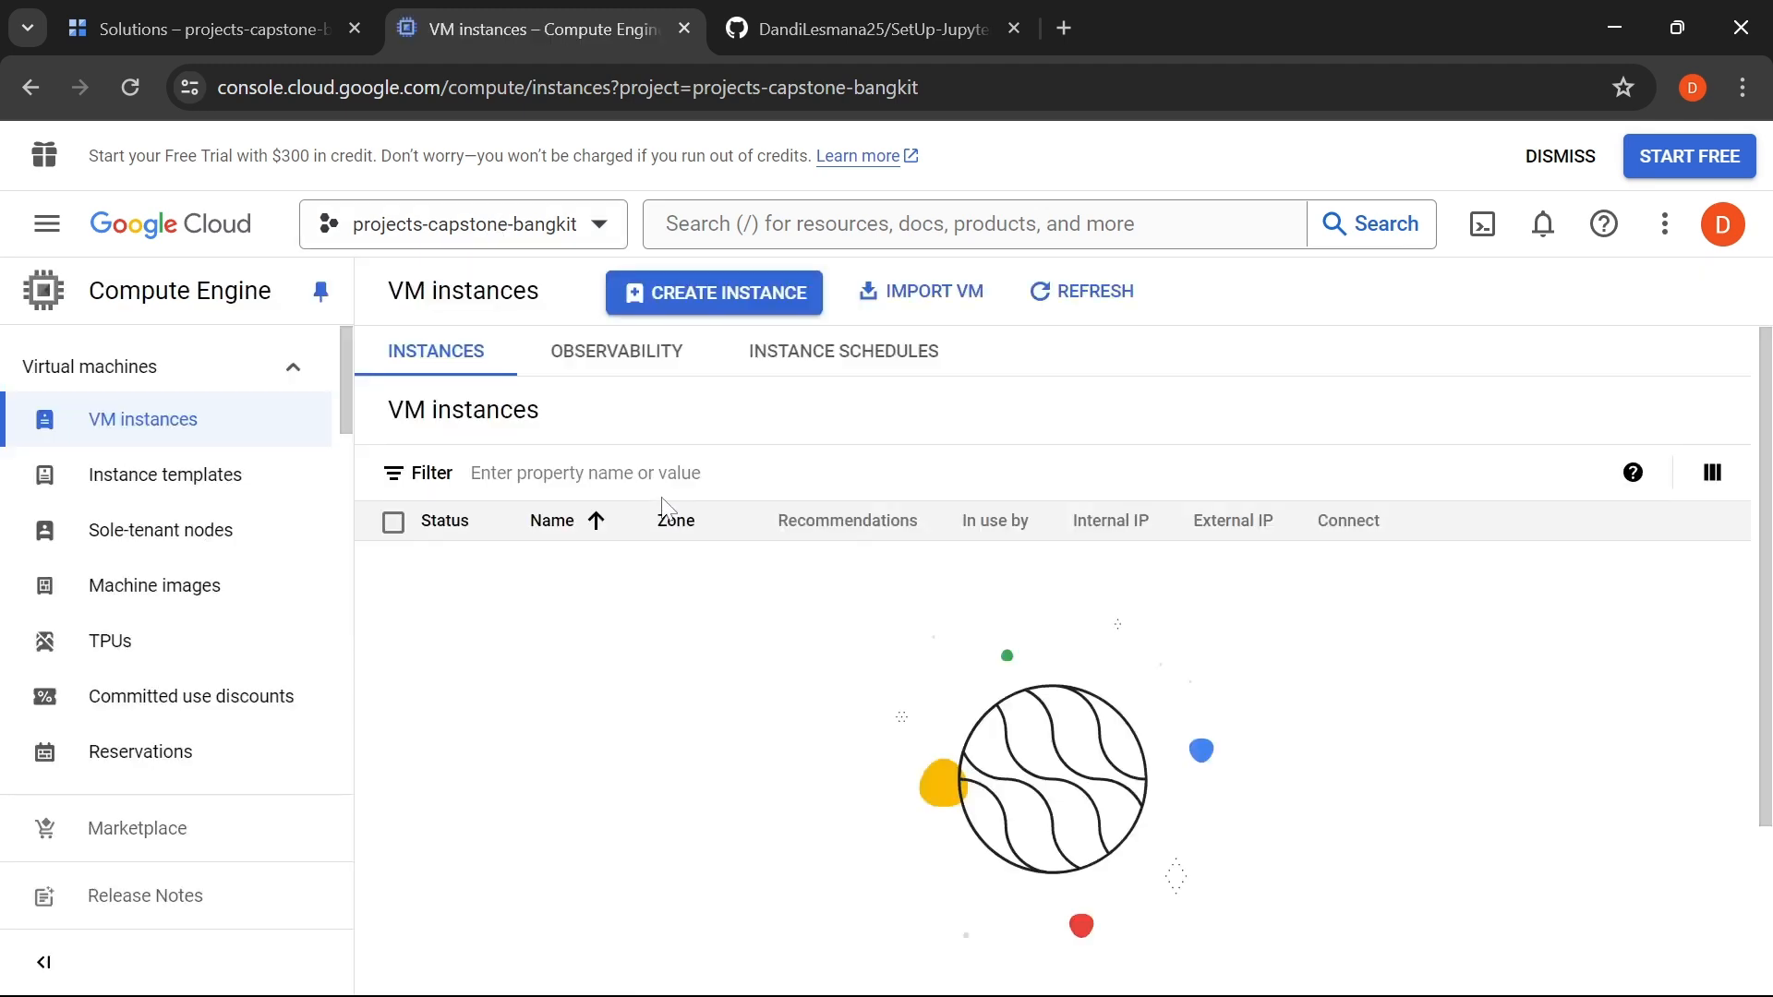
pyautogui.click(734, 300)
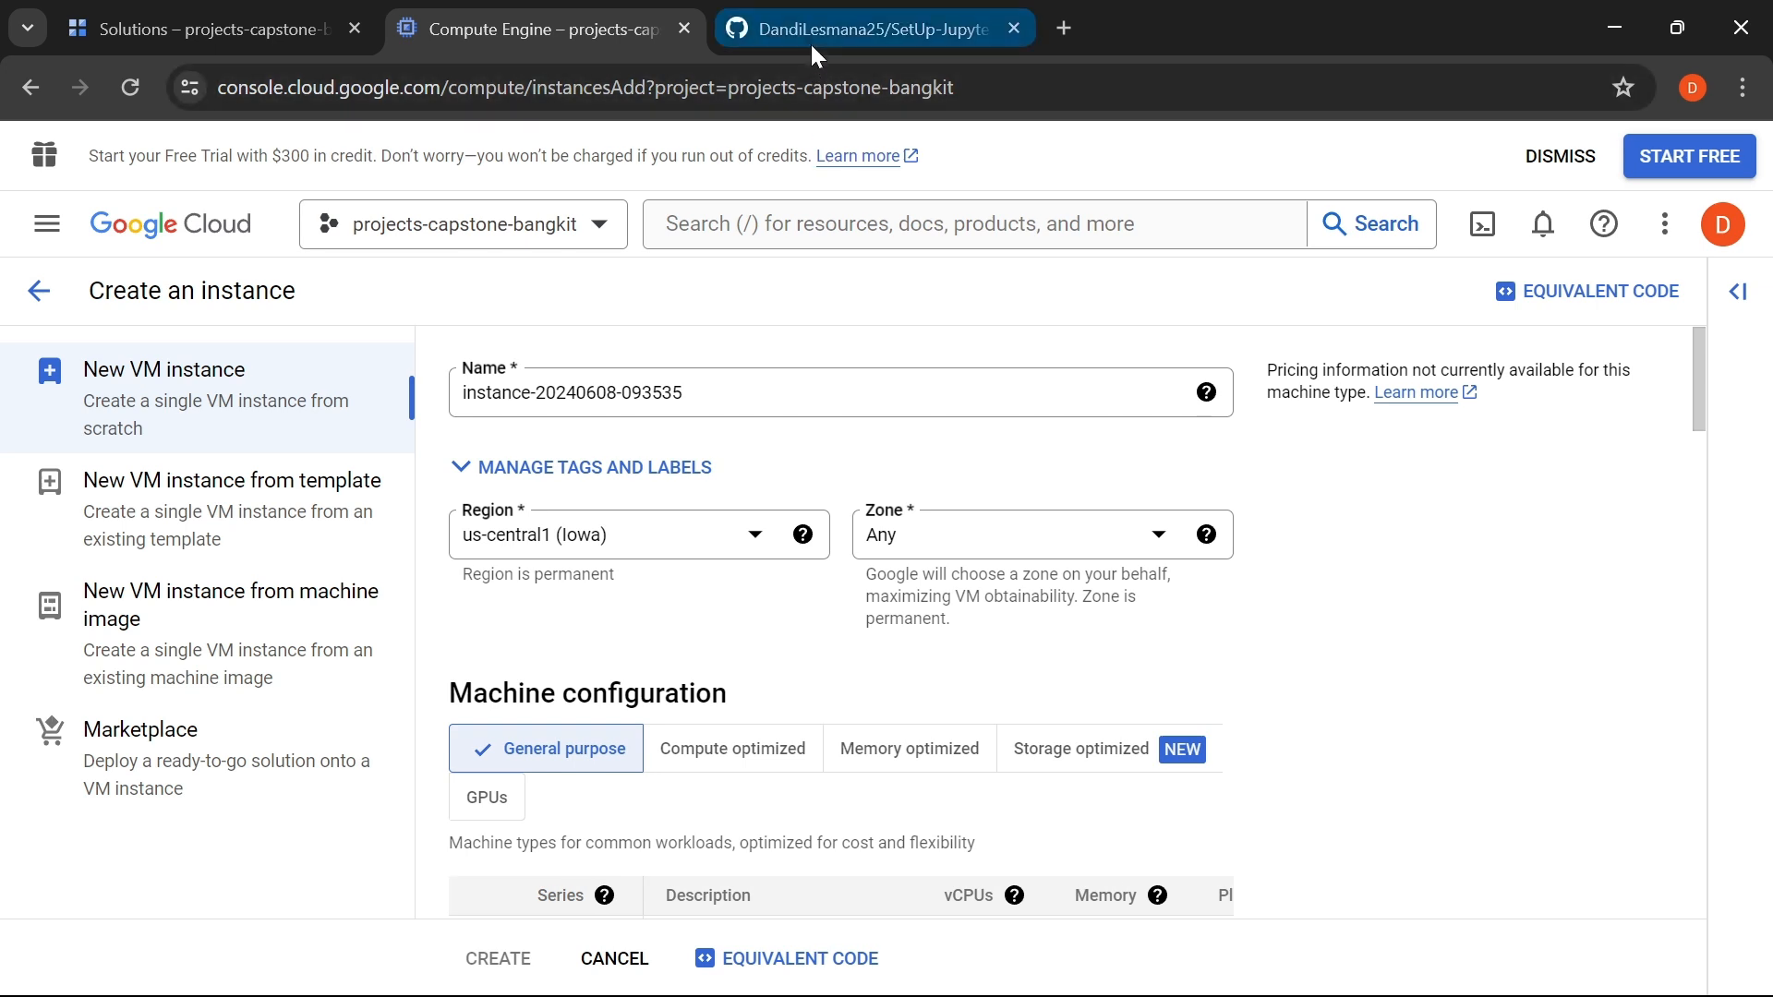
# - Consult the VM settings table in the GitHub README and name the new instance jupyter-server
pyautogui.click(813, 51)
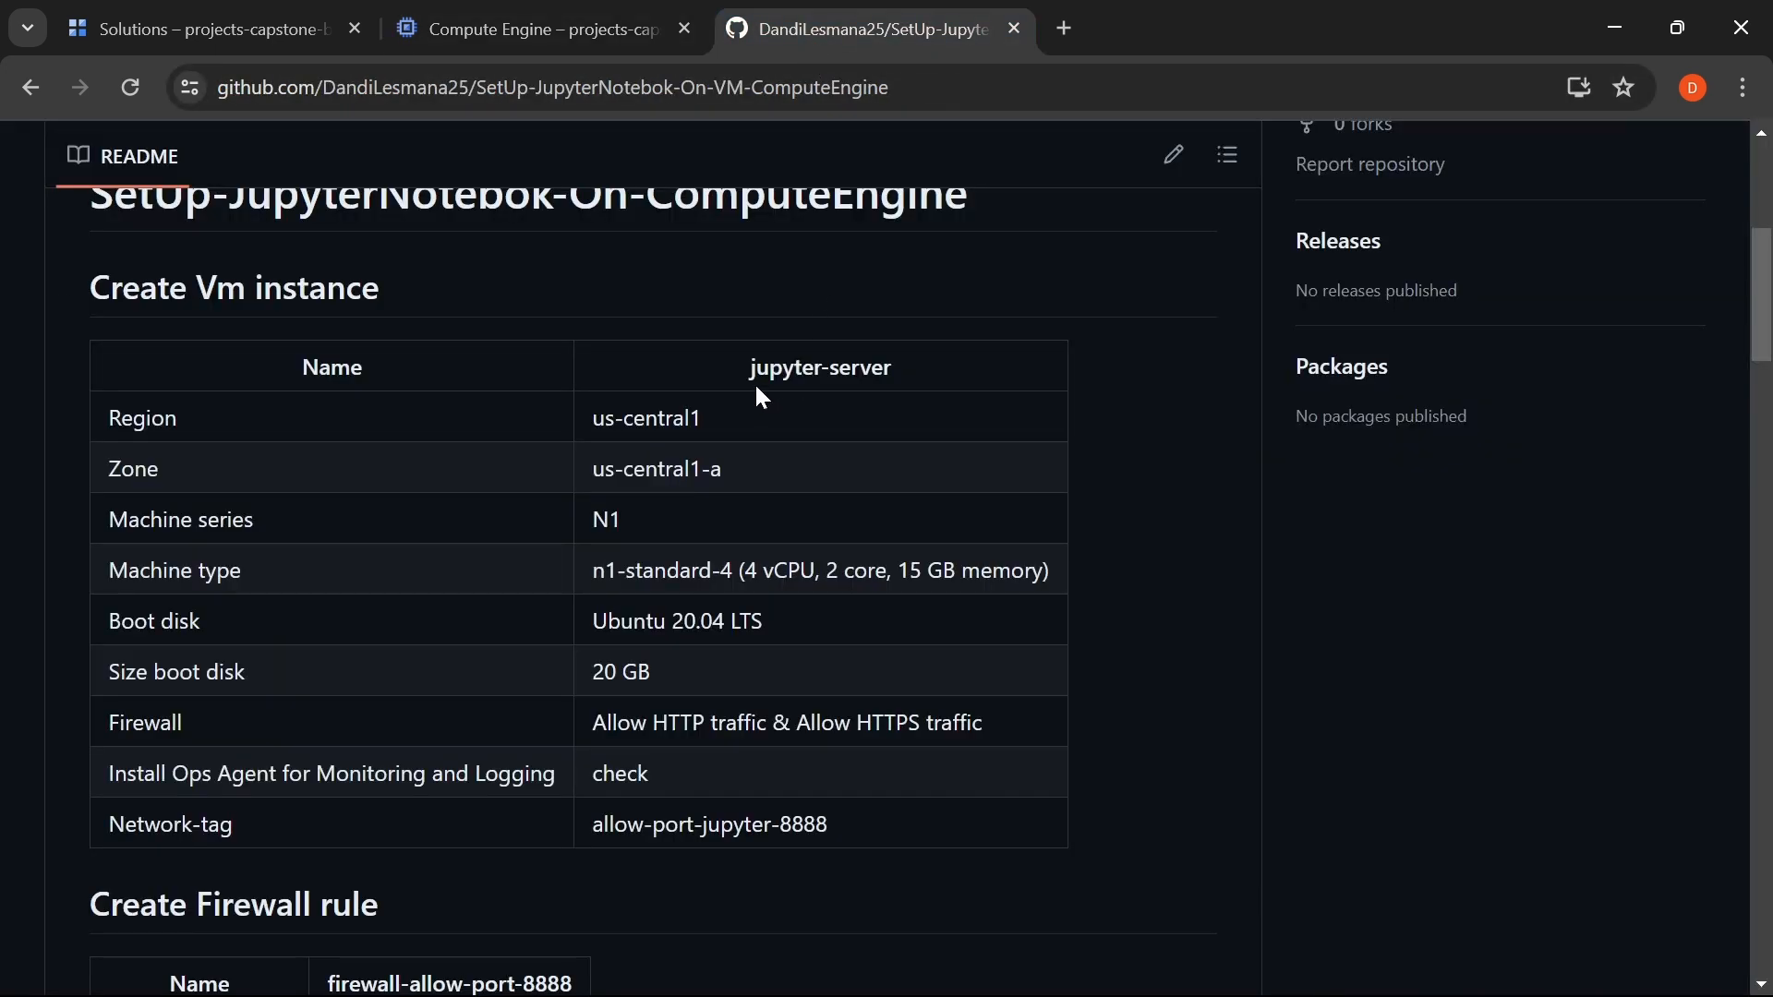
pyautogui.scroll(1, 751, 382)
pyautogui.scroll(-1, 750, 381)
pyautogui.click(573, 36)
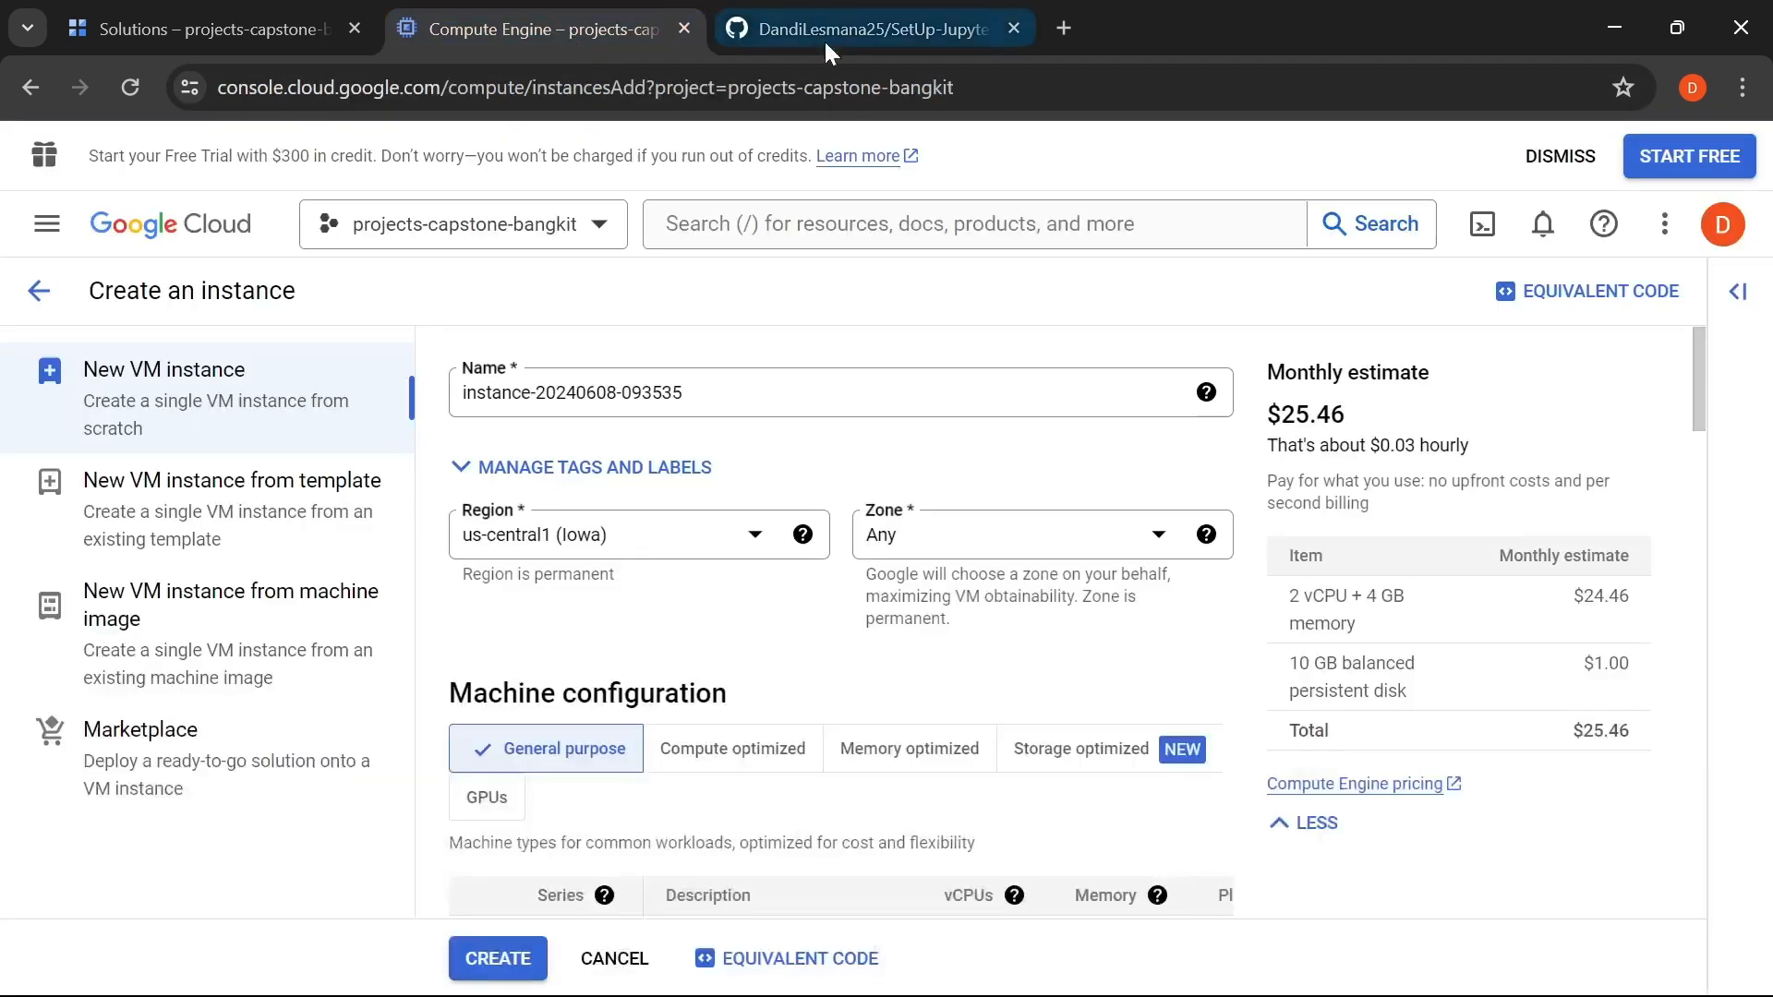
pyautogui.click(824, 37)
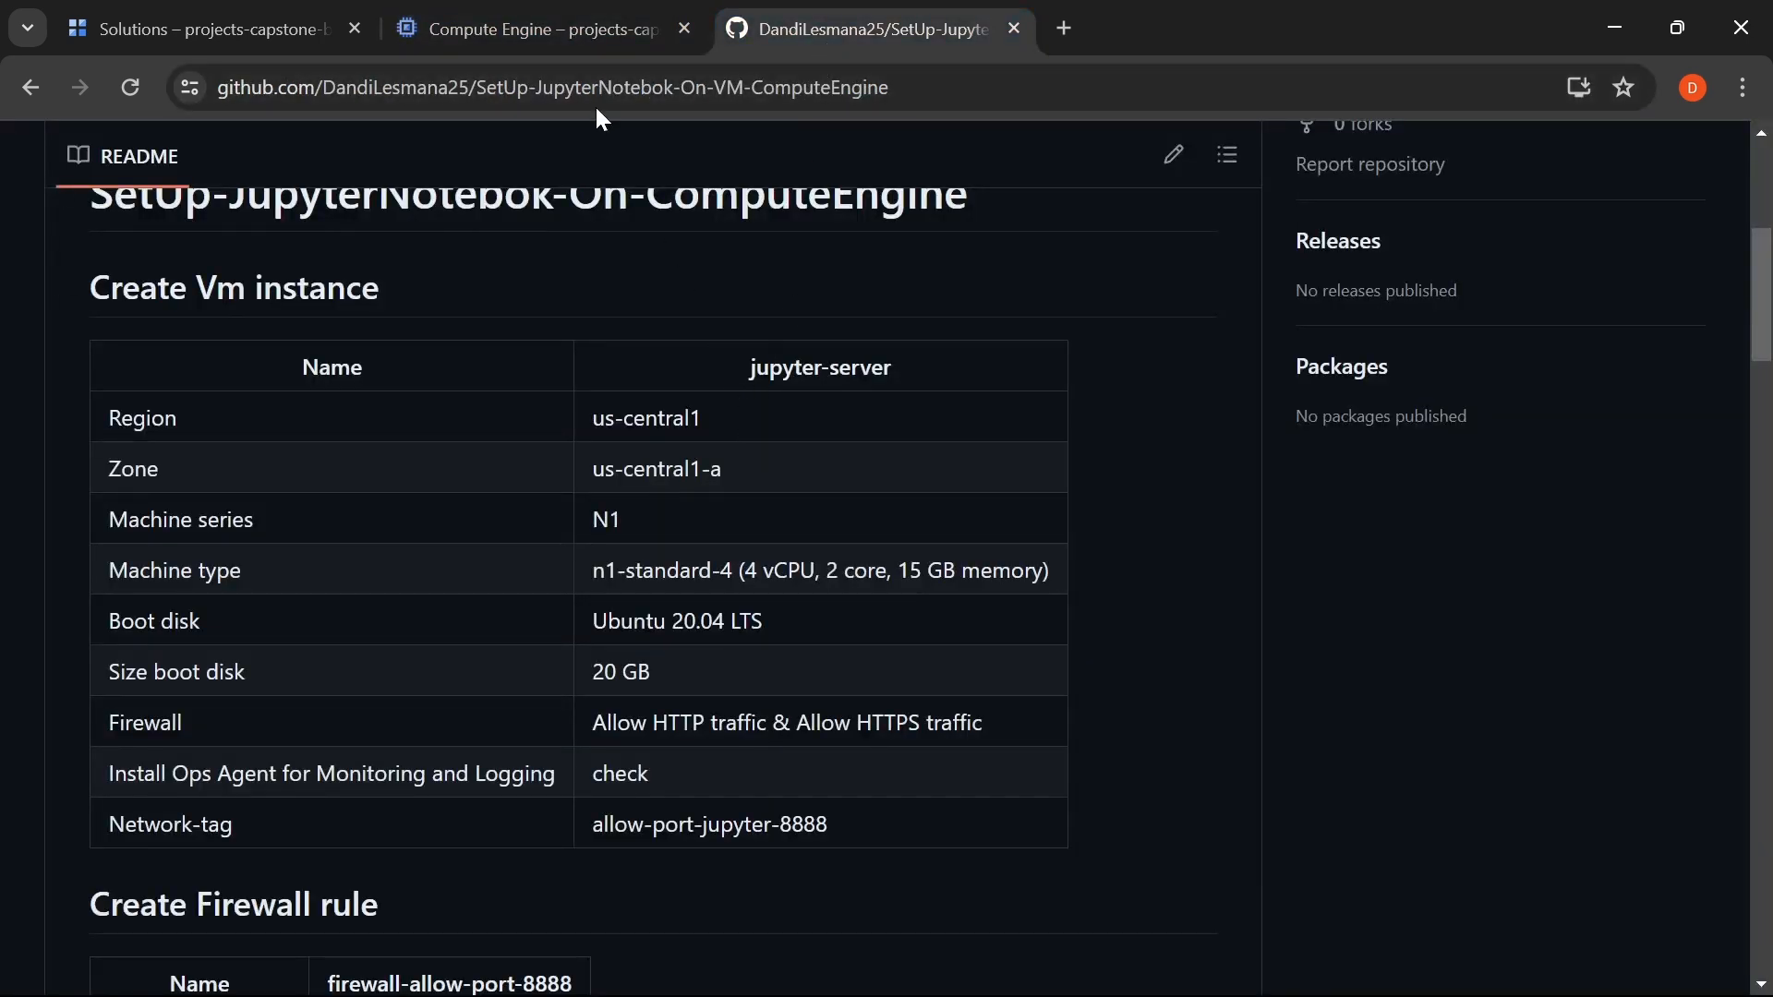
pyautogui.click(565, 34)
pyautogui.moveTo(759, 415); pyautogui.dragTo(435, 395)
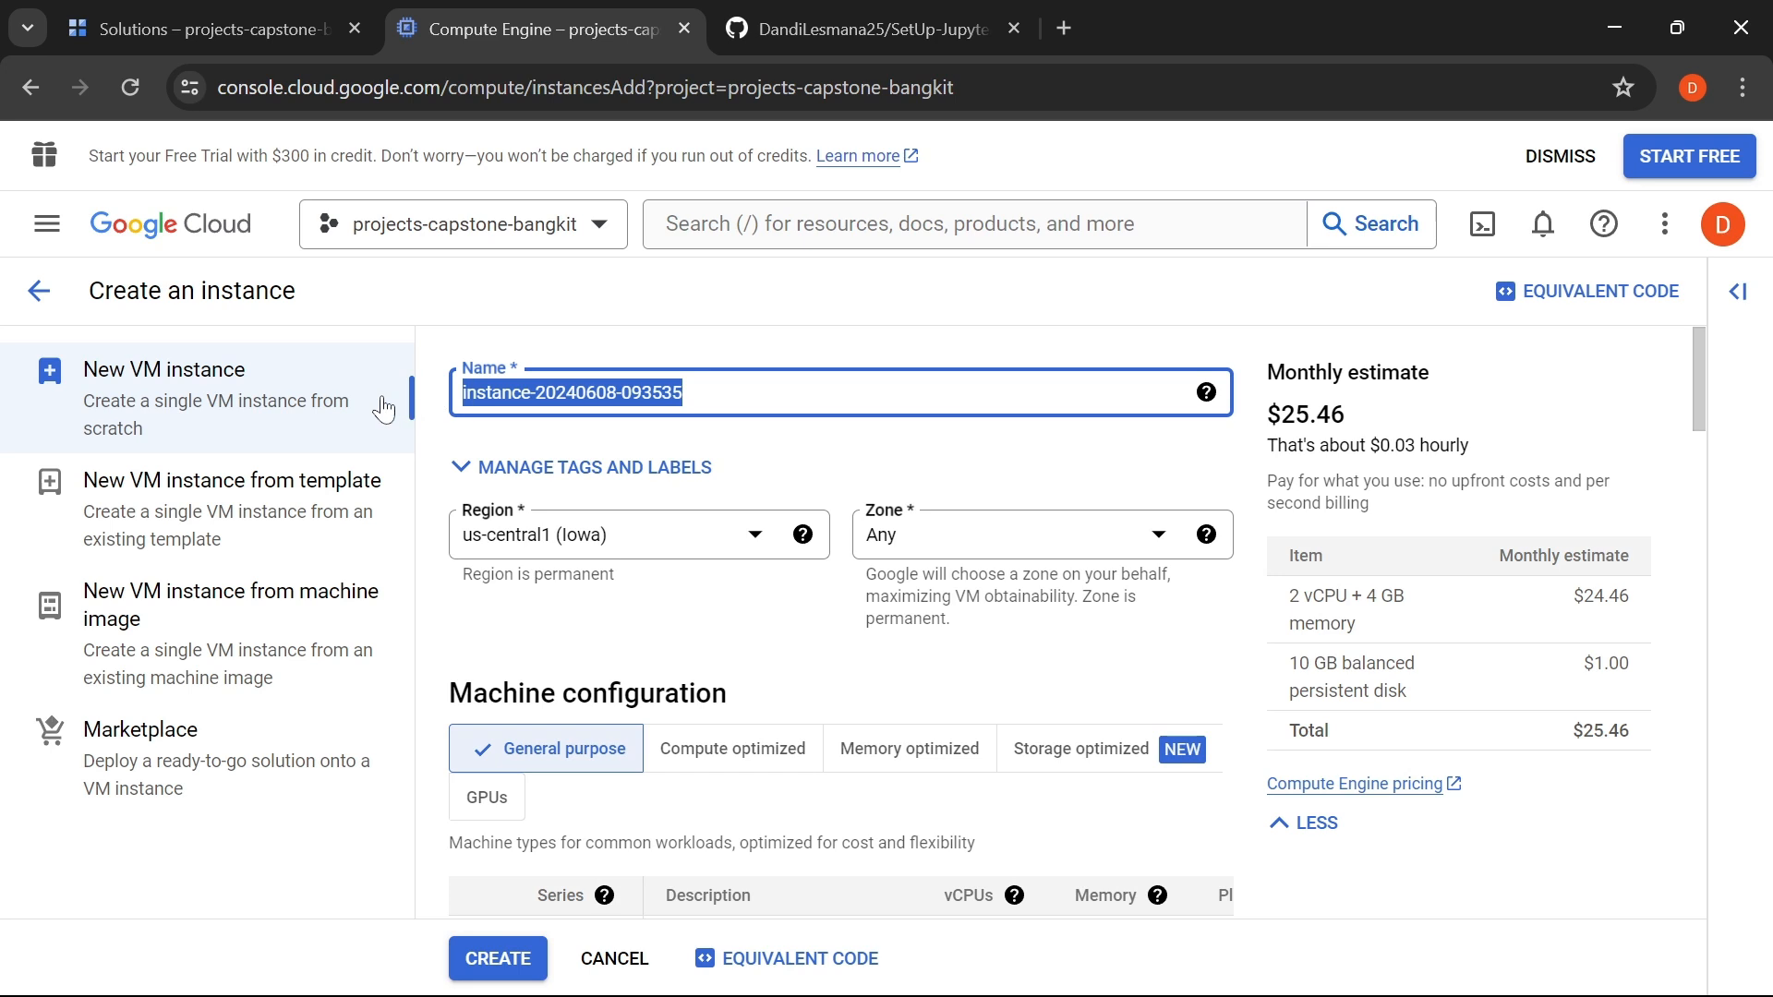
pyautogui.write('jupyter-server')
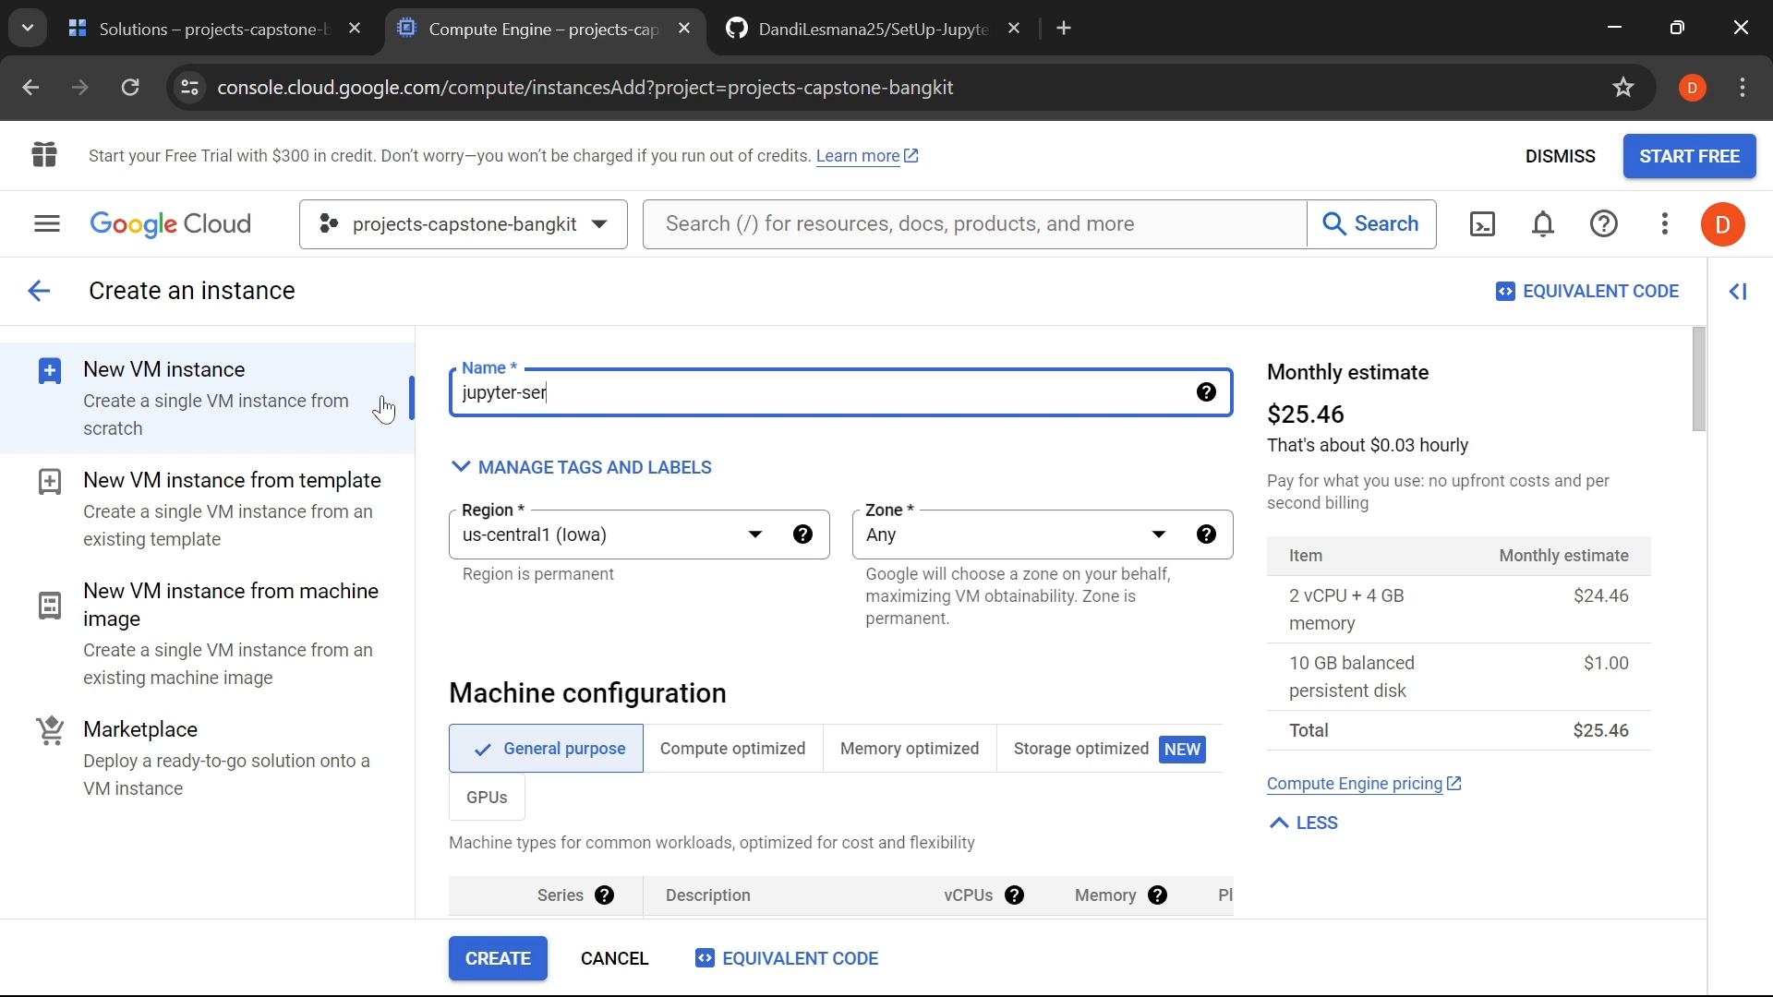
# - Choose us-central1 (Iowa) as the instance's region and check the monthly cost estimate
pyautogui.click(738, 540)
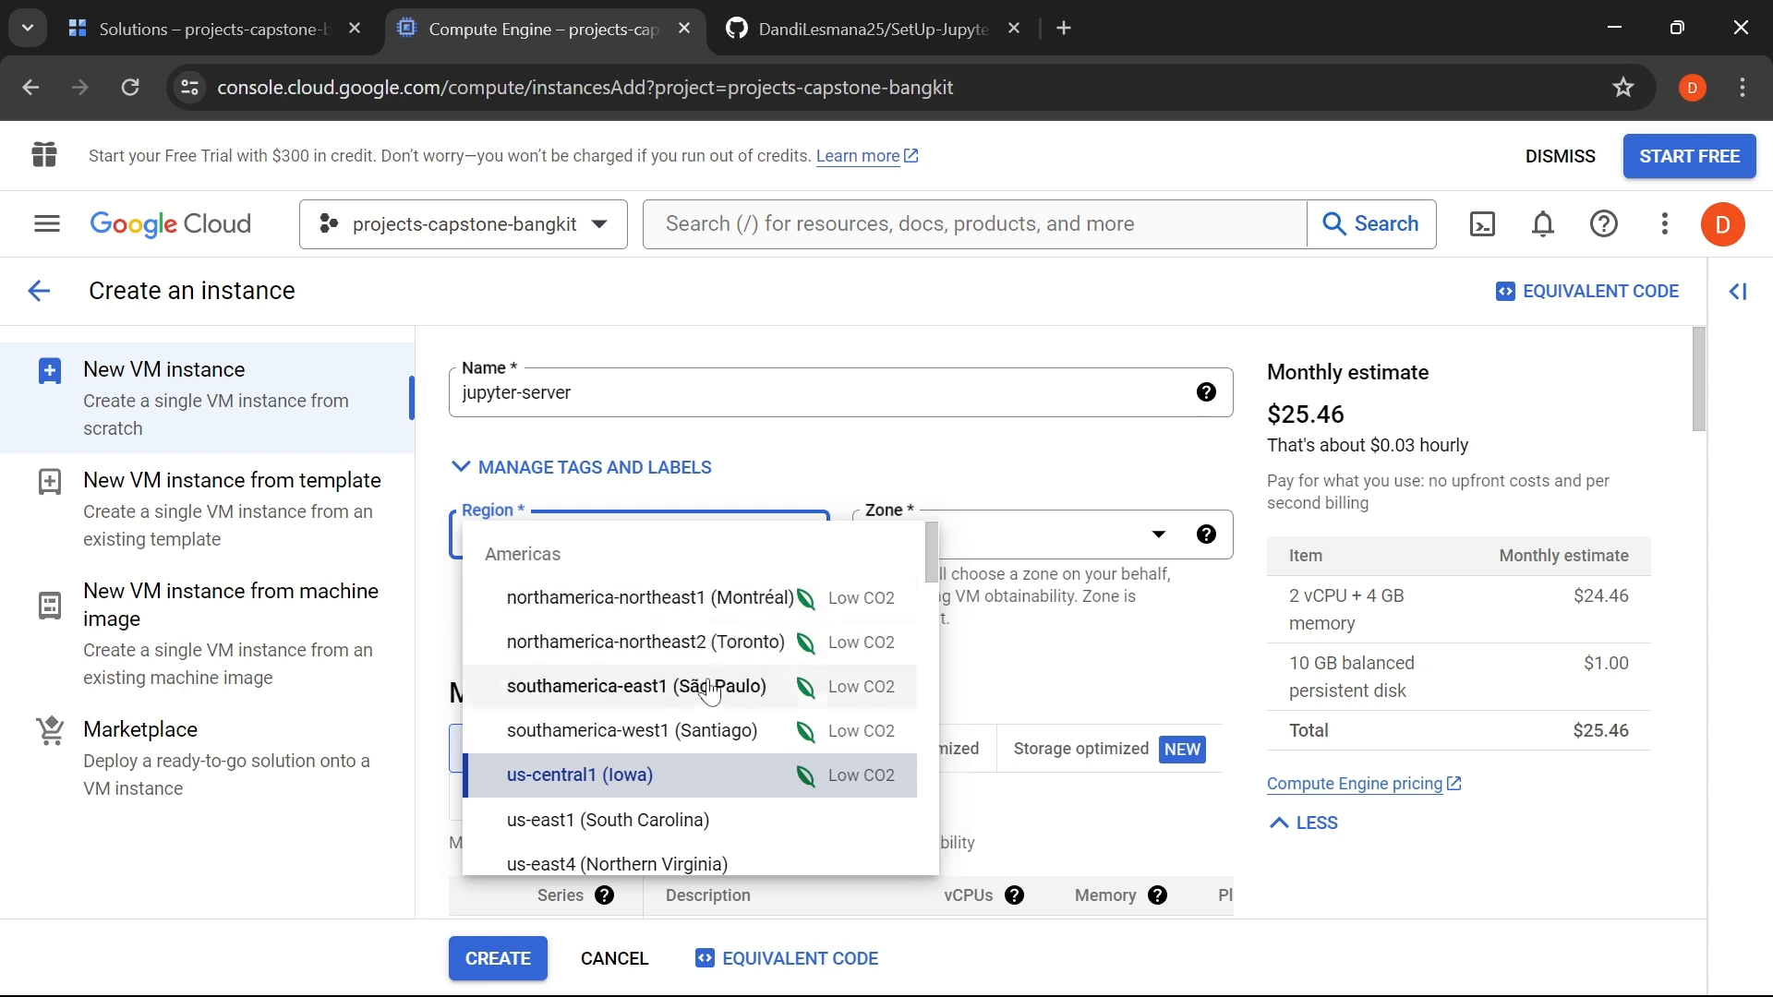
pyautogui.scroll(-1, 697, 684)
pyautogui.scroll(1, 698, 684)
pyautogui.scroll(-6, 673, 639)
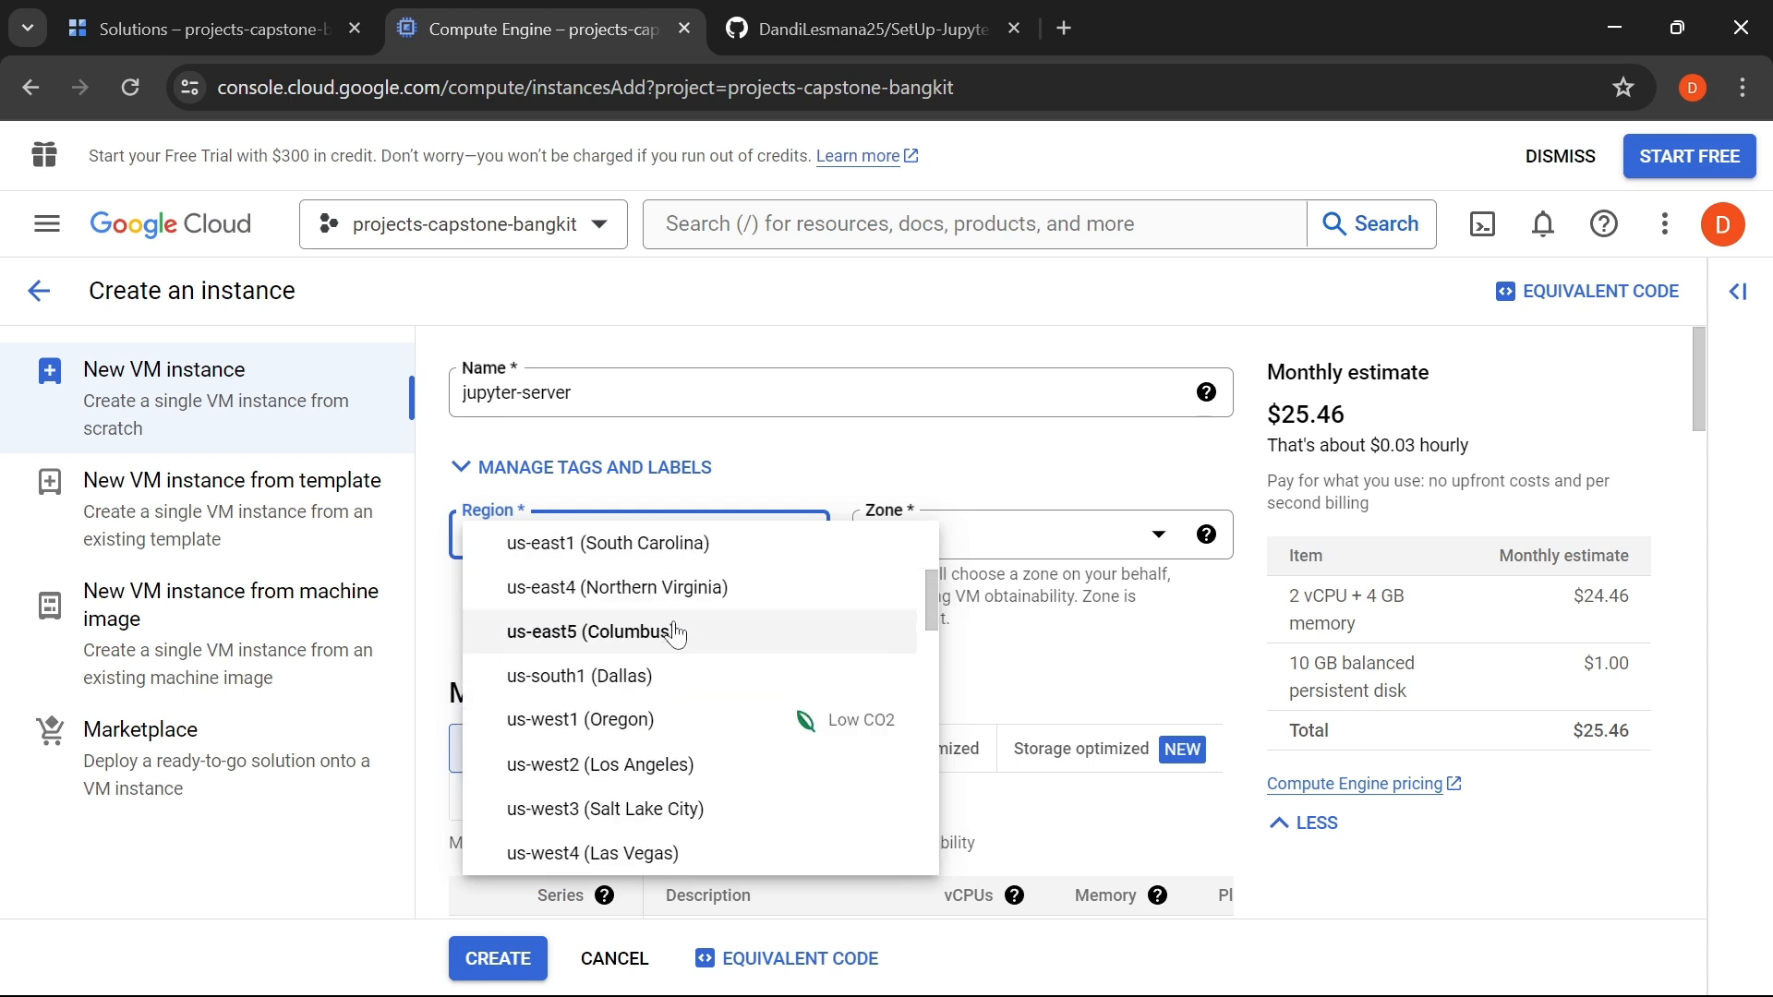
pyautogui.scroll(5, 675, 634)
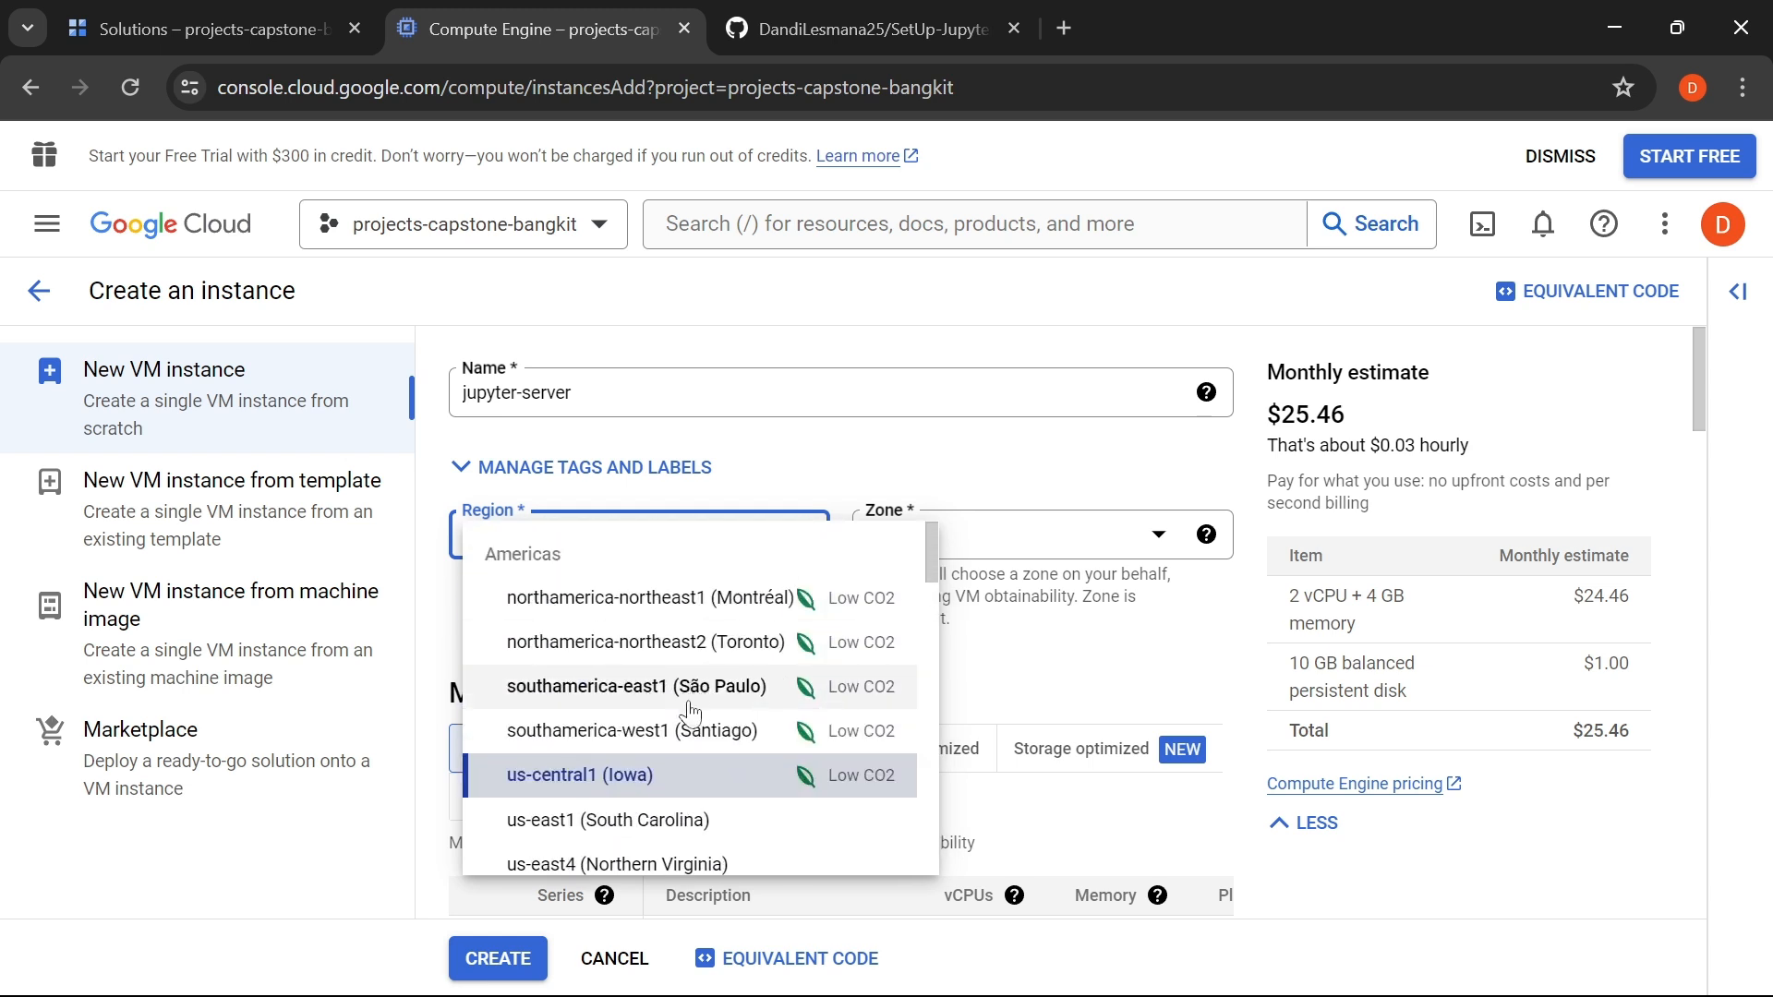
pyautogui.click(684, 774)
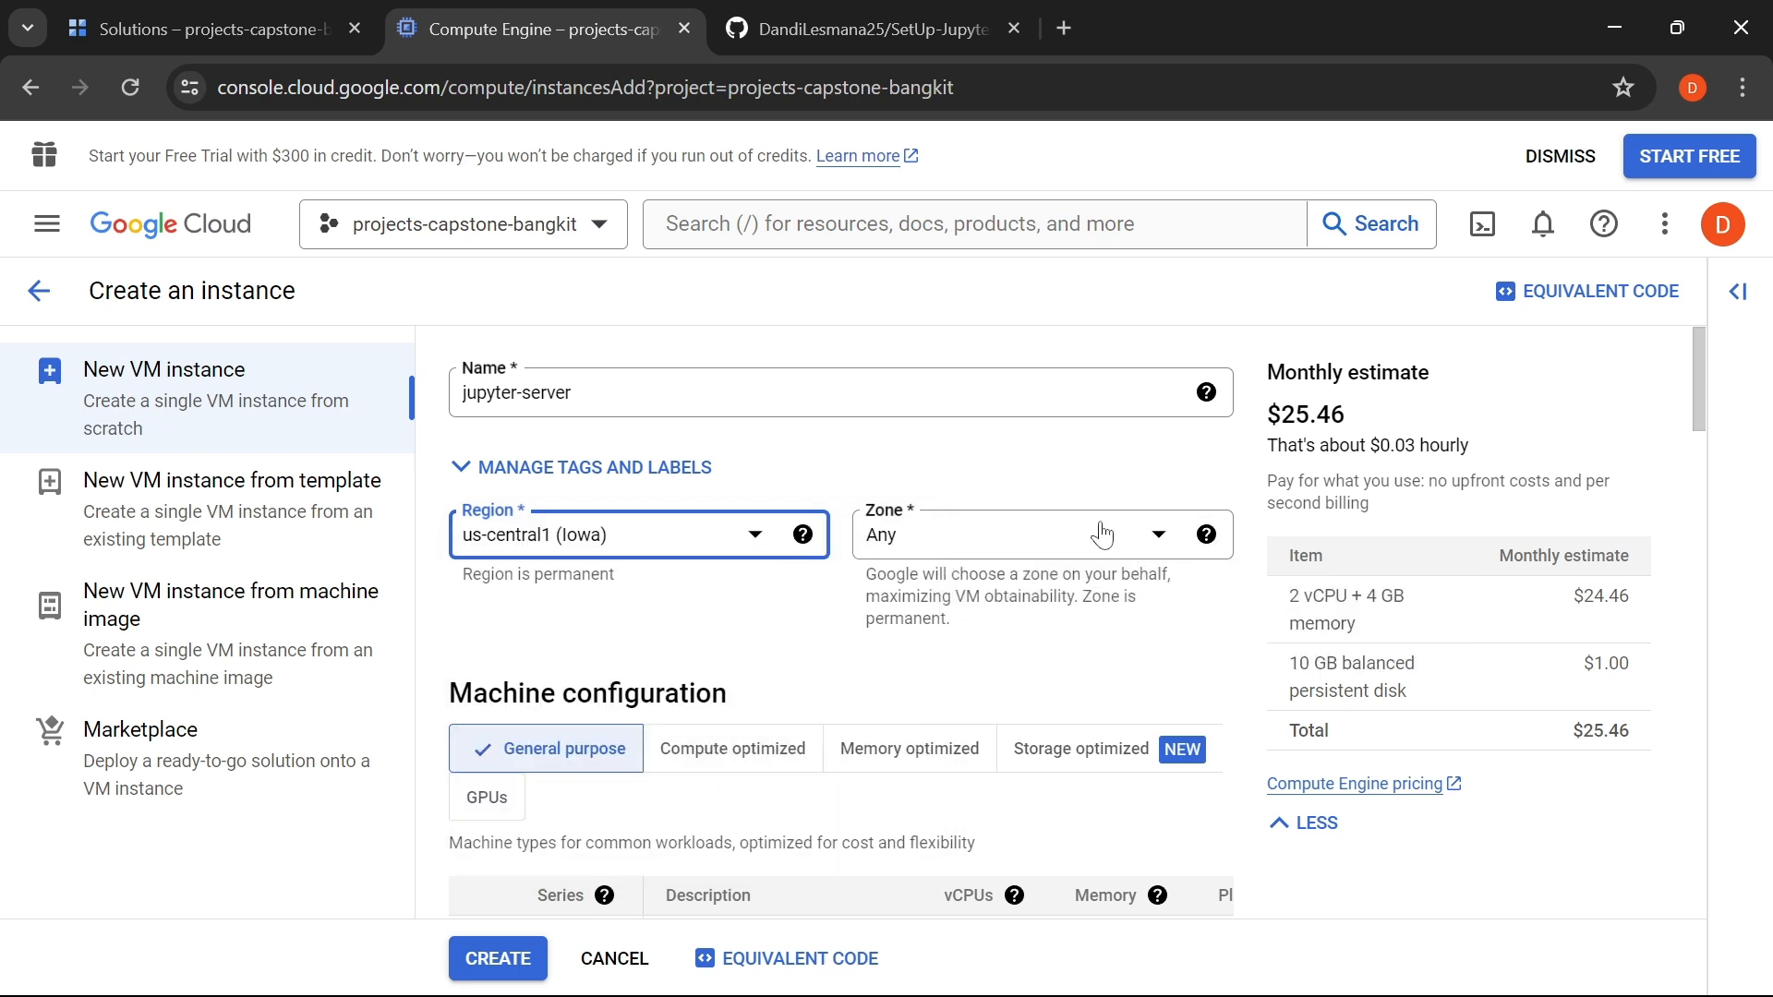
pyautogui.moveTo(800, 545)
pyautogui.moveTo(1389, 427); pyautogui.dragTo(1267, 417)
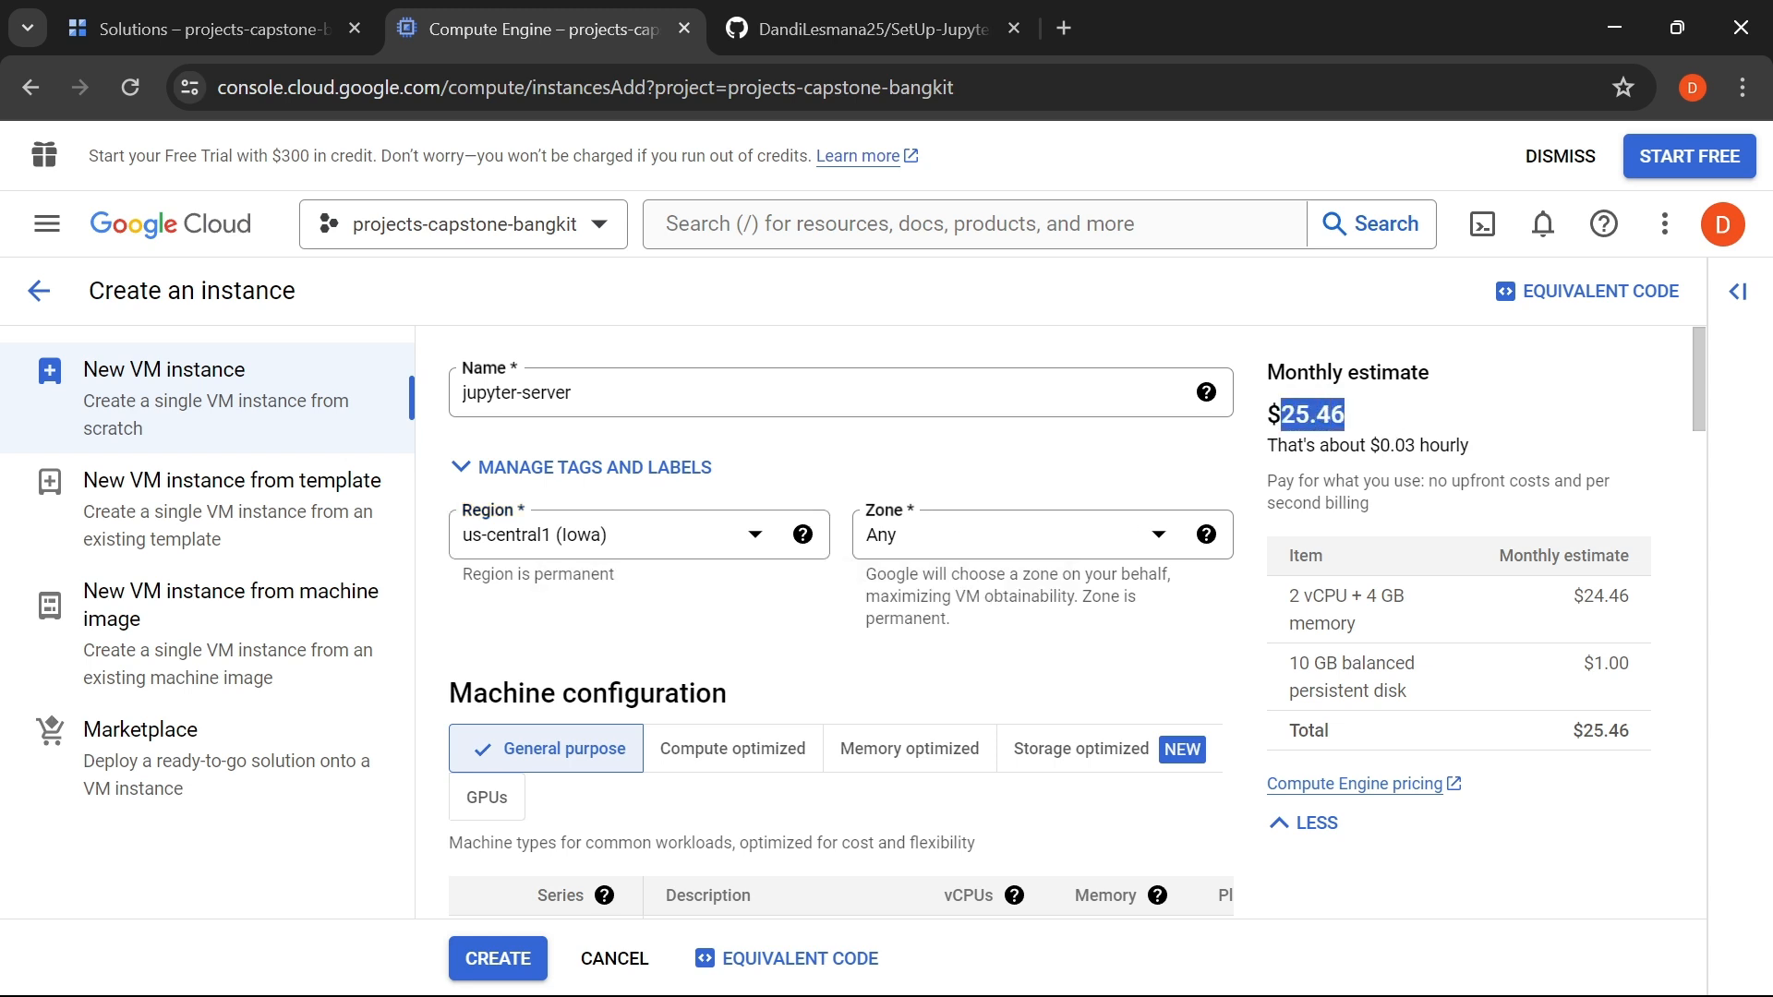
# - Try asia-southeast2 (Jakarta) as the region to compare its monthly cost estimate
pyautogui.click(746, 555)
pyautogui.scroll(-15, 711, 655)
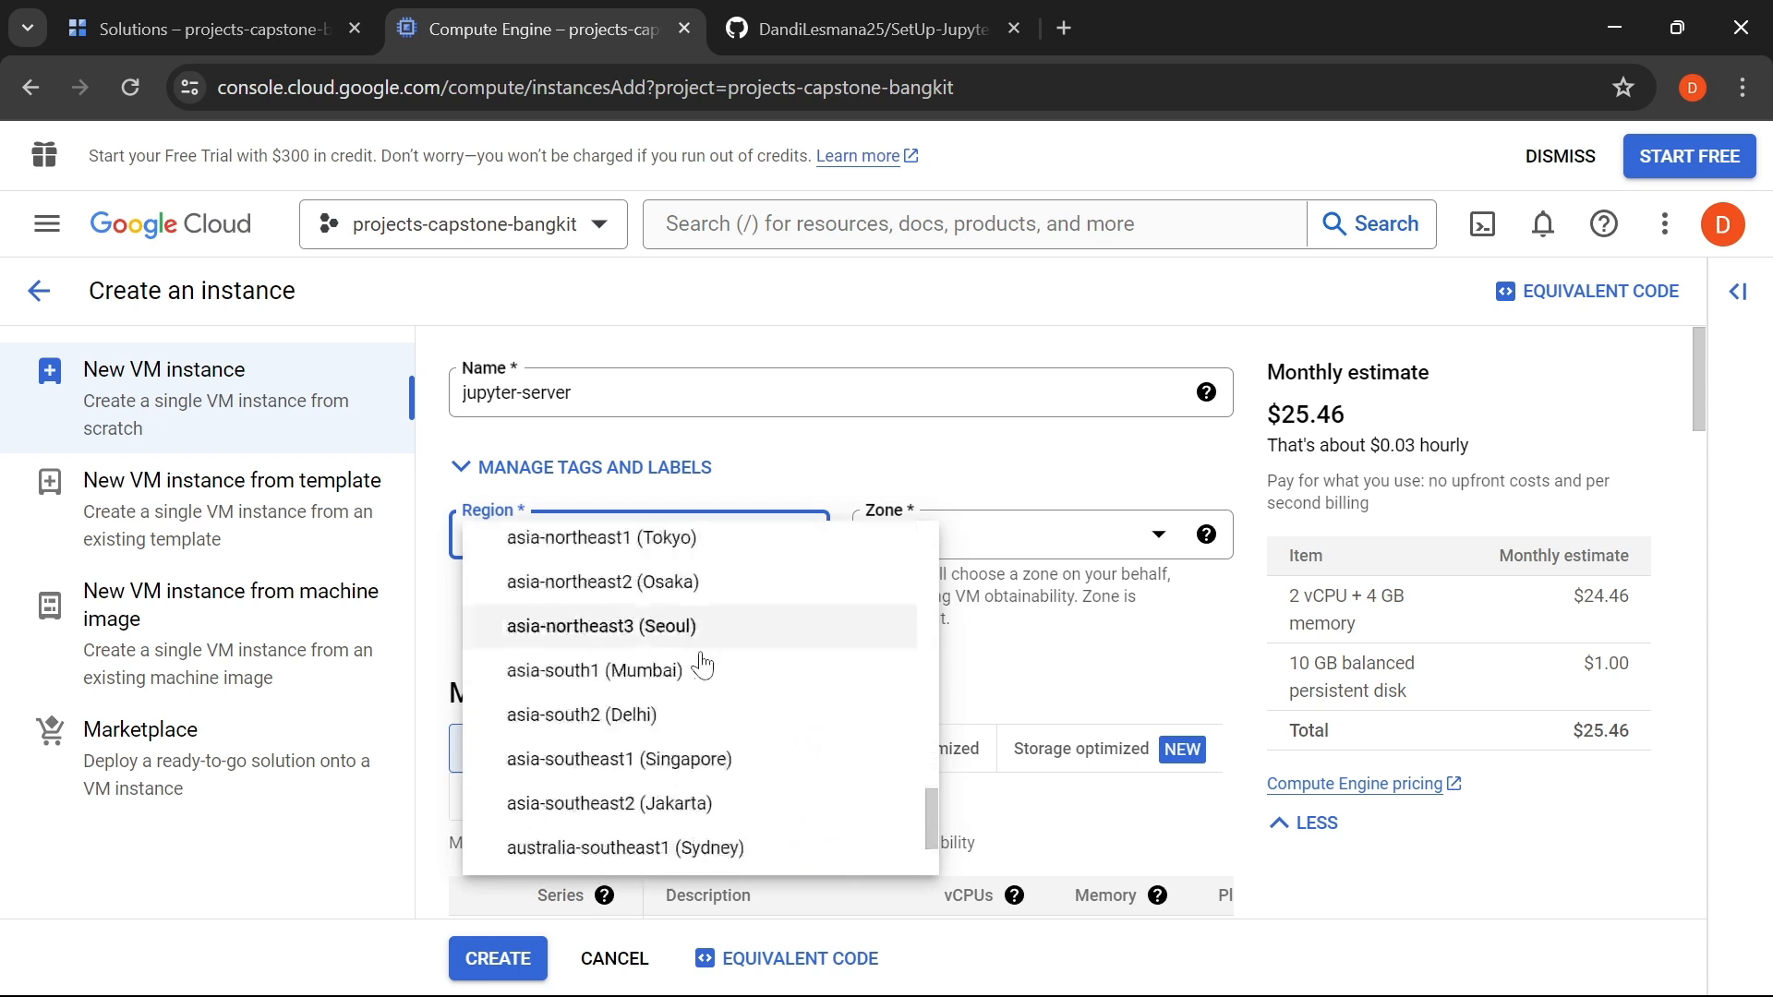
pyautogui.scroll(-2, 695, 665)
pyautogui.click(661, 667)
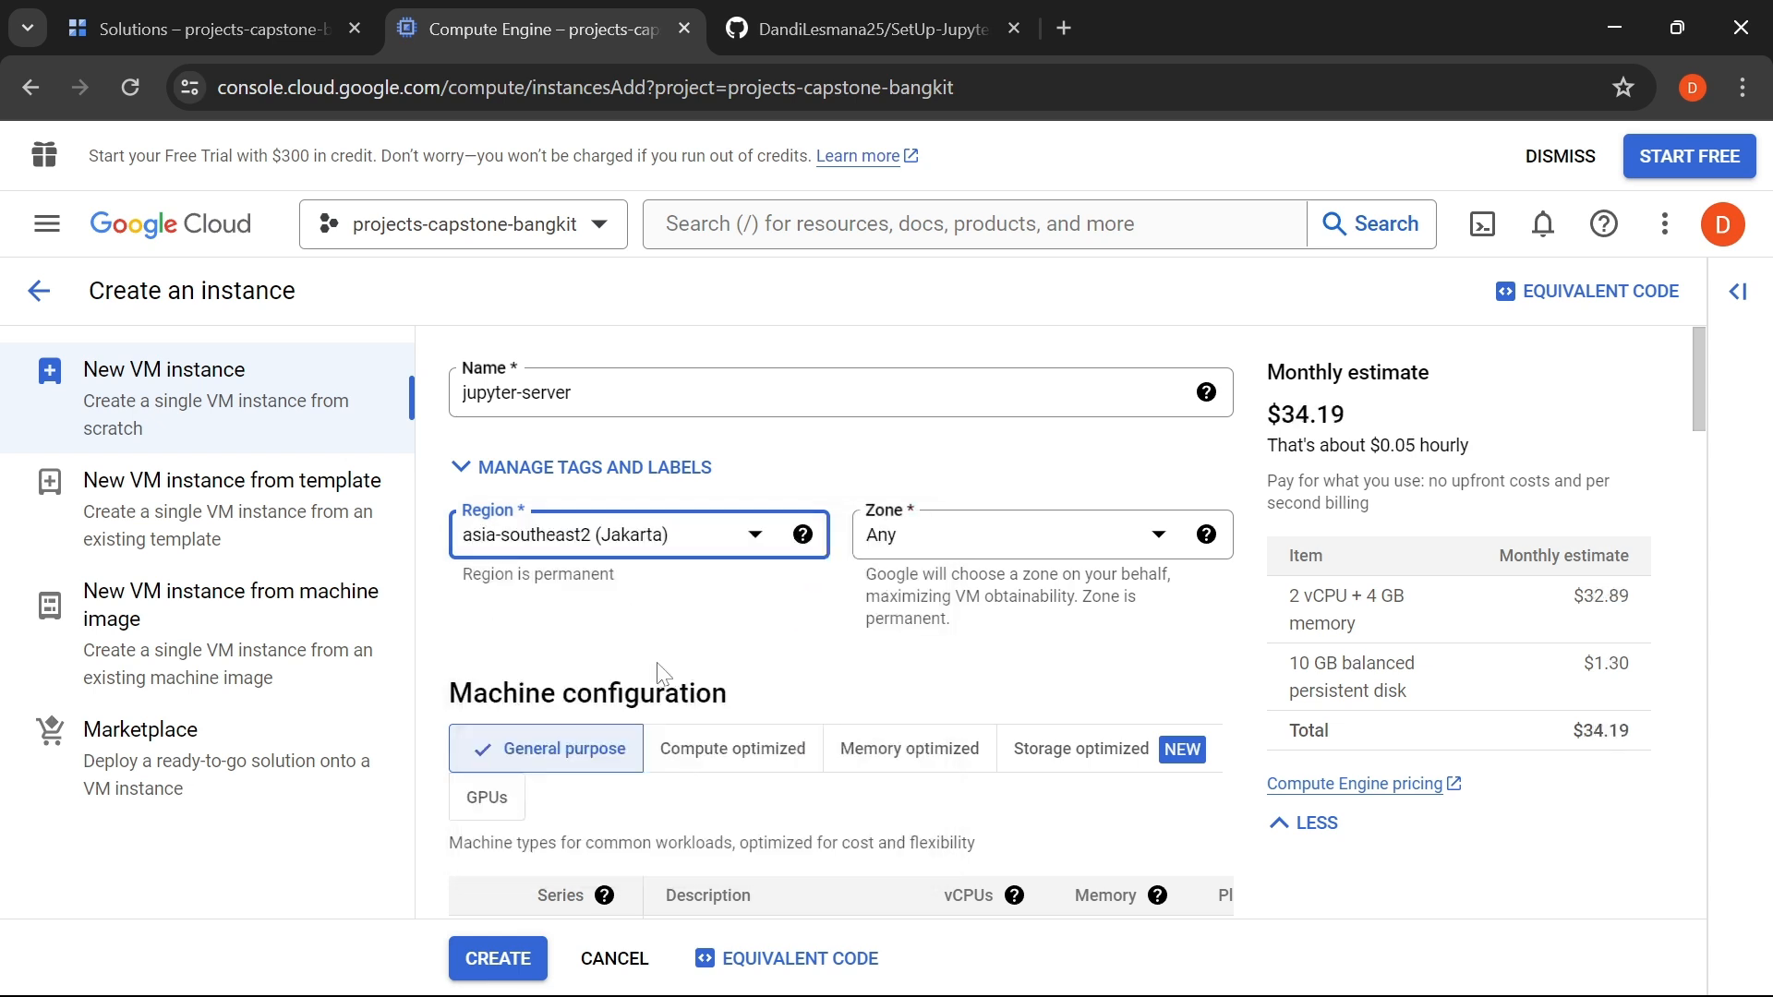
pyautogui.moveTo(1380, 423); pyautogui.dragTo(1266, 418)
pyautogui.click(1267, 418)
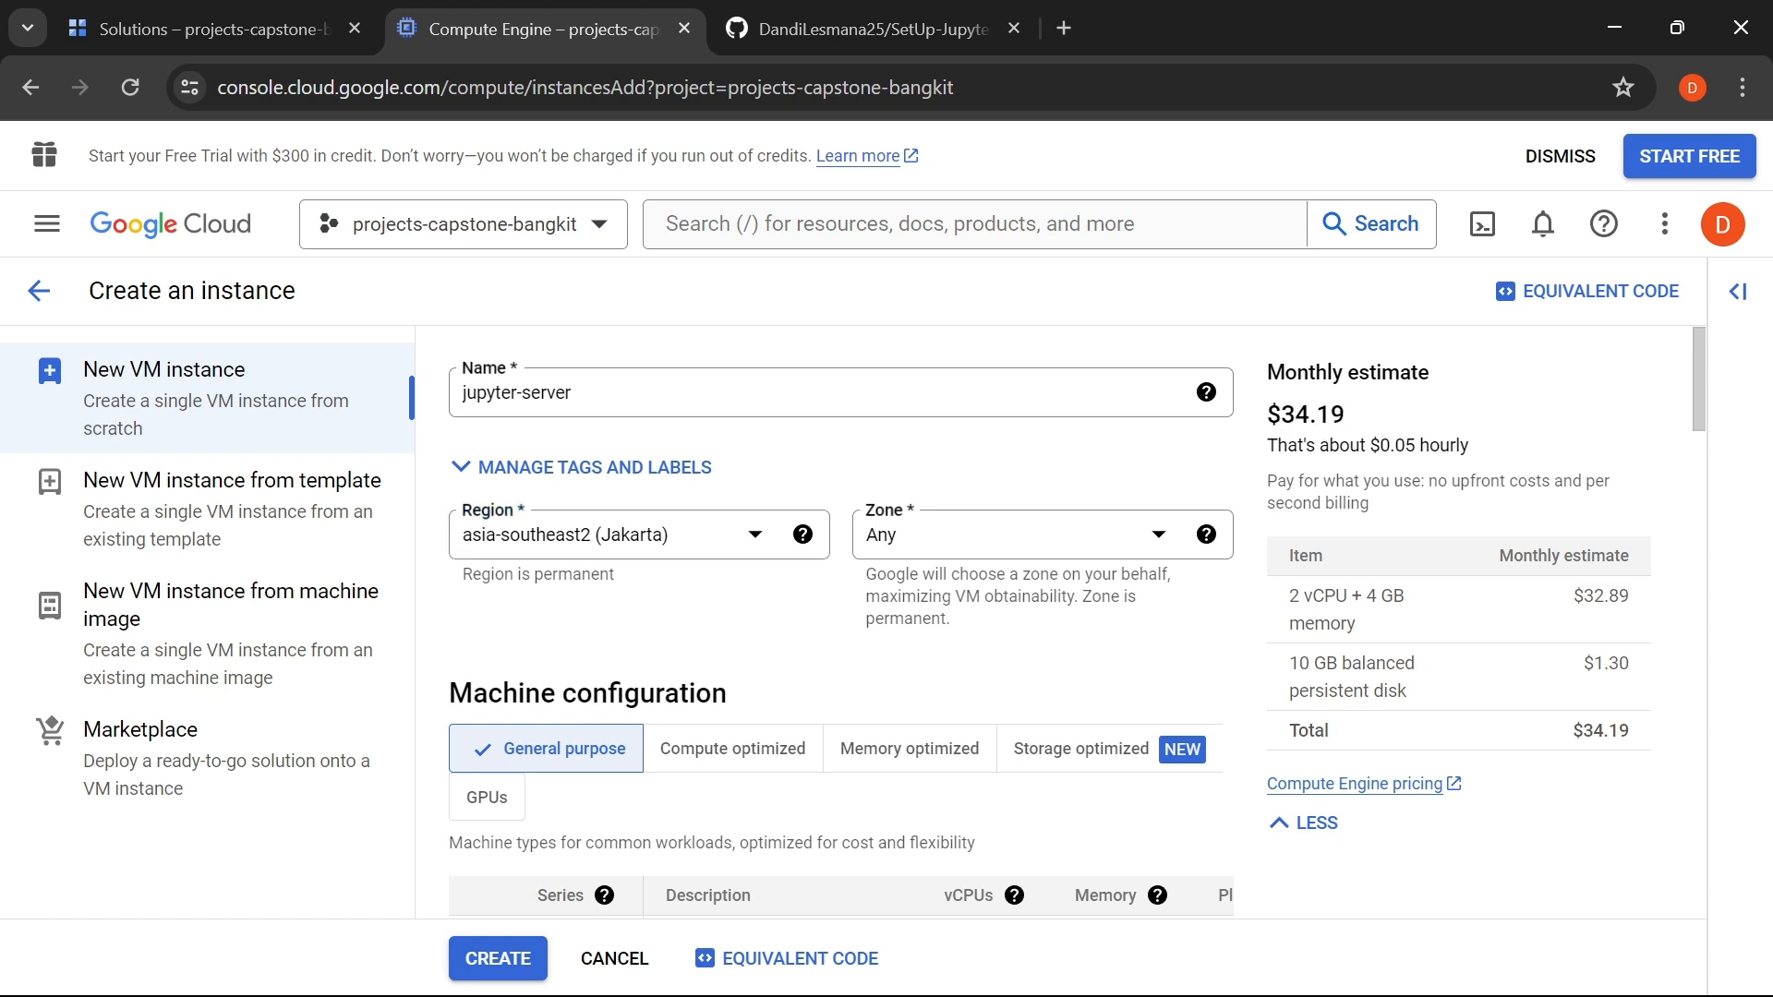
# - Set the instance's region back to us-central1 (Iowa)
pyautogui.click(740, 547)
pyautogui.scroll(6, 684, 655)
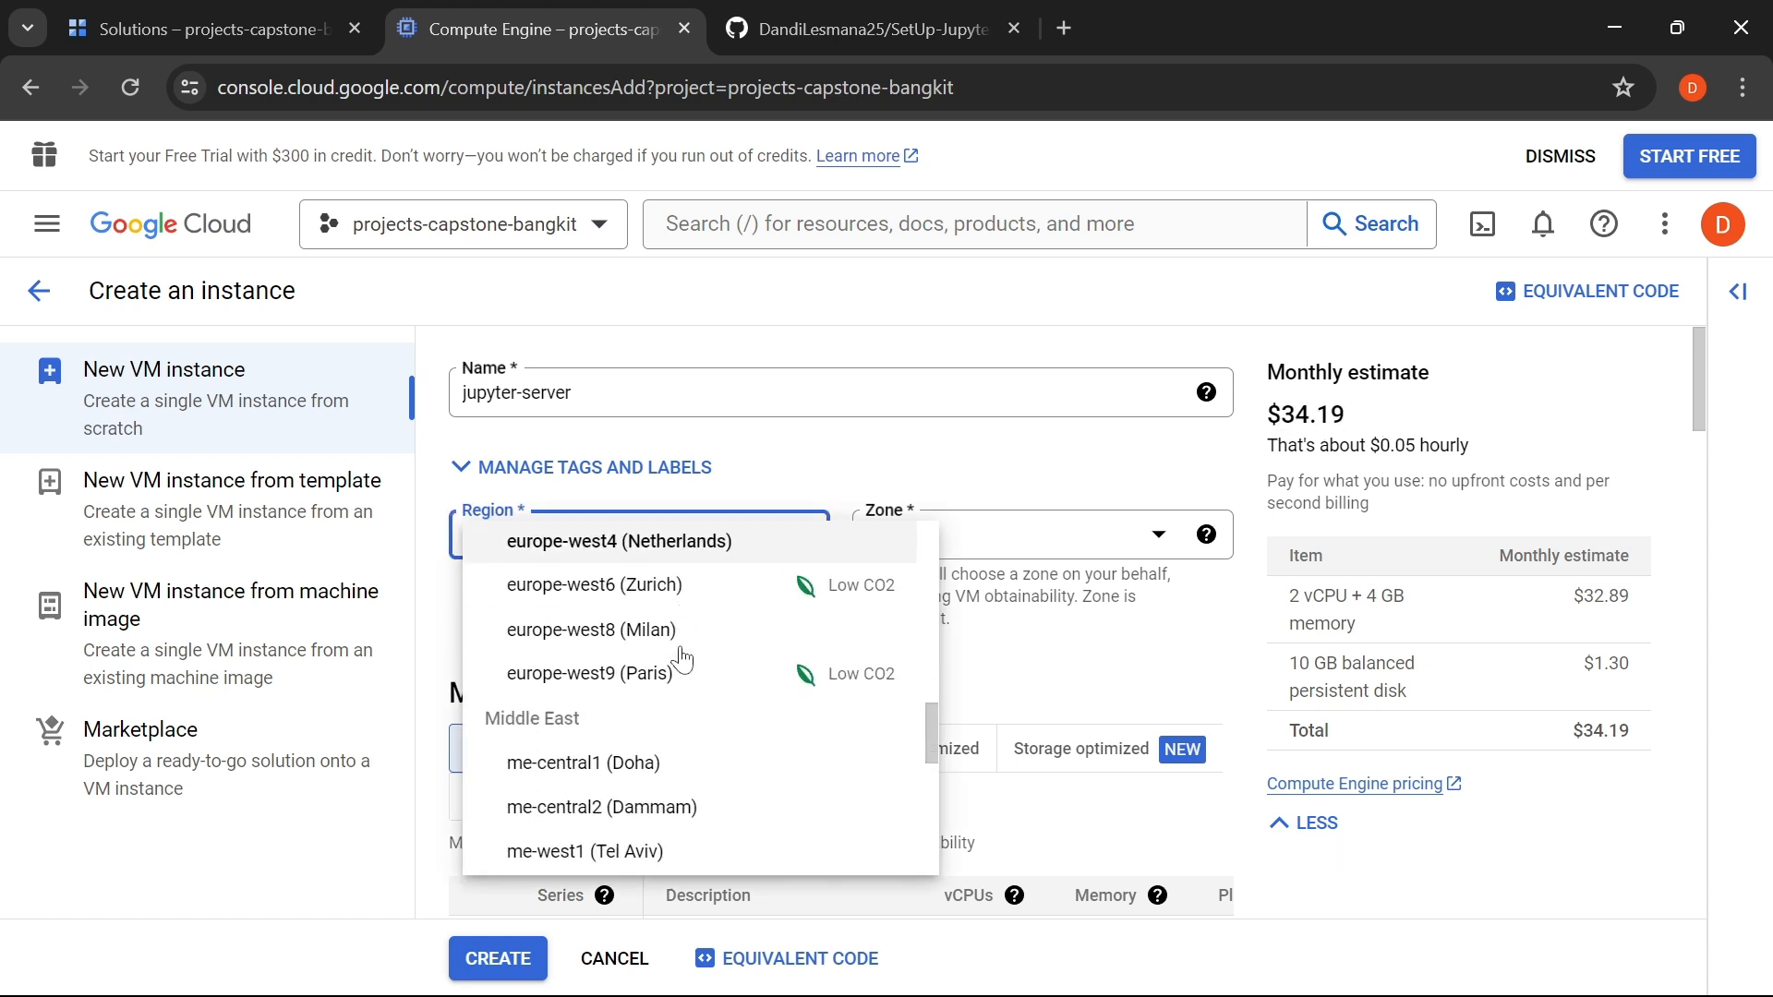
pyautogui.scroll(6, 684, 657)
pyautogui.scroll(-5, 683, 637)
pyautogui.scroll(7, 688, 633)
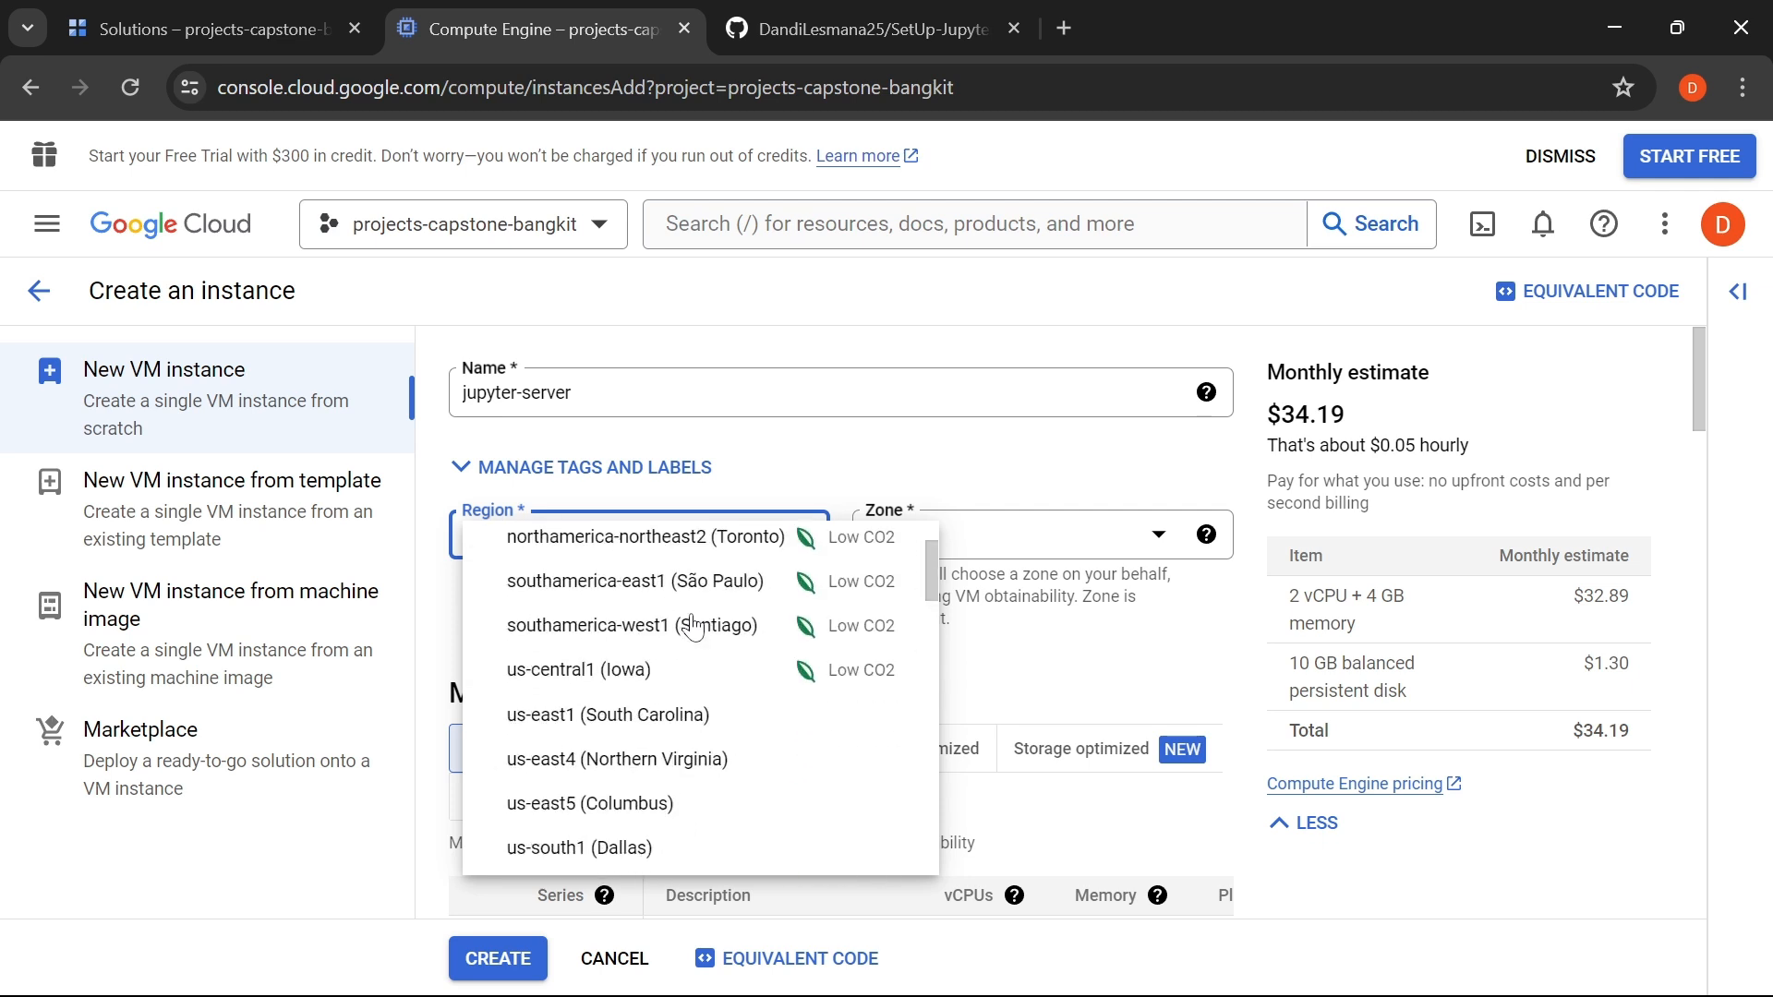
pyautogui.scroll(2, 693, 624)
pyautogui.scroll(-3, 692, 621)
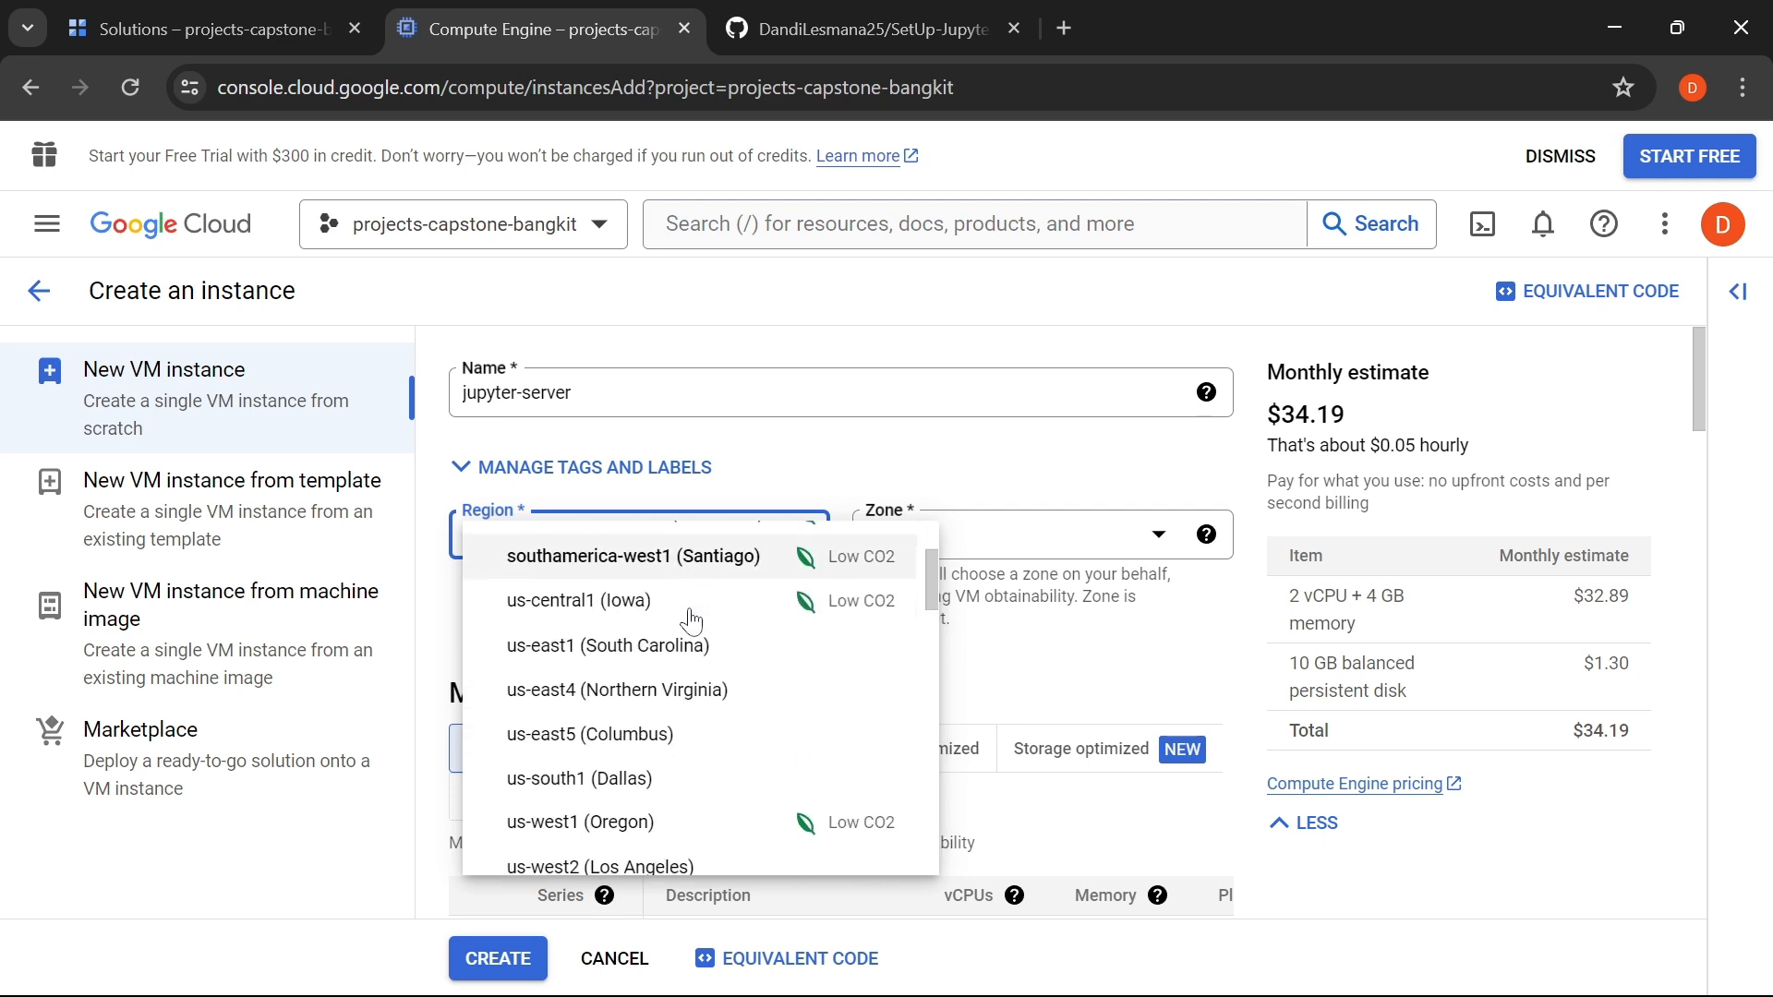
pyautogui.scroll(-2, 691, 620)
pyautogui.moveTo(933, 600); pyautogui.dragTo(927, 618)
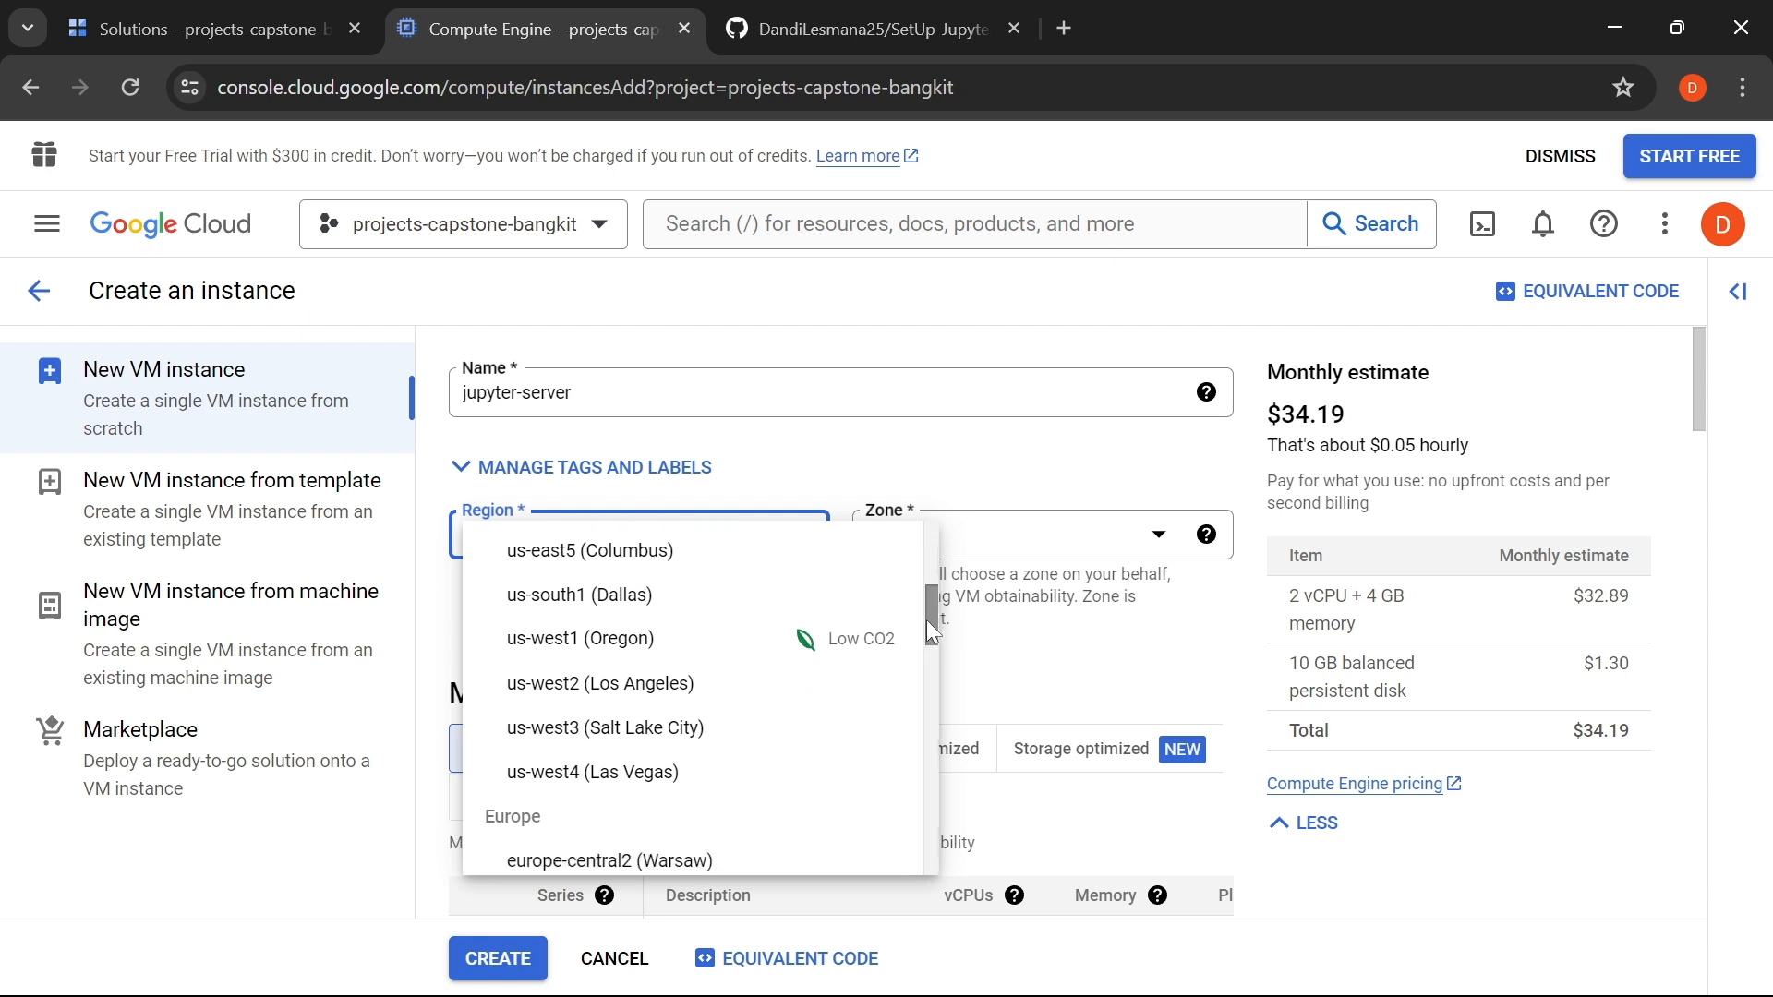
pyautogui.scroll(-1, 757, 659)
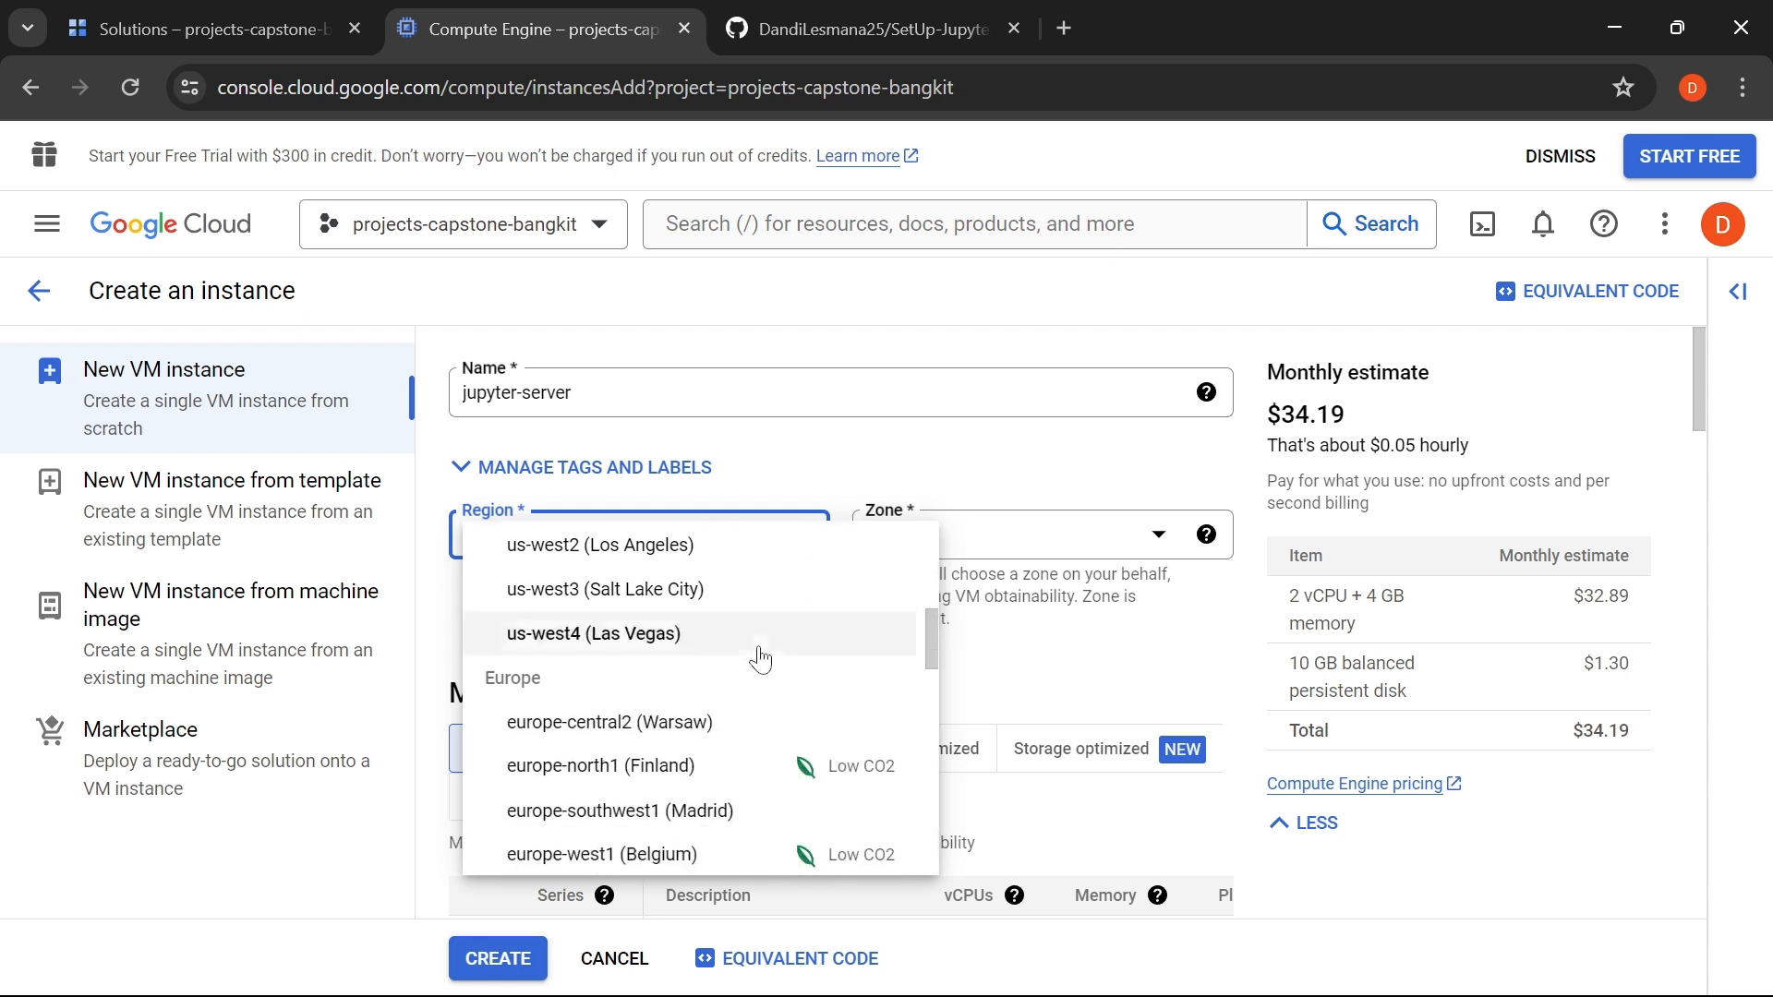
pyautogui.scroll(-1, 760, 657)
pyautogui.scroll(2, 760, 656)
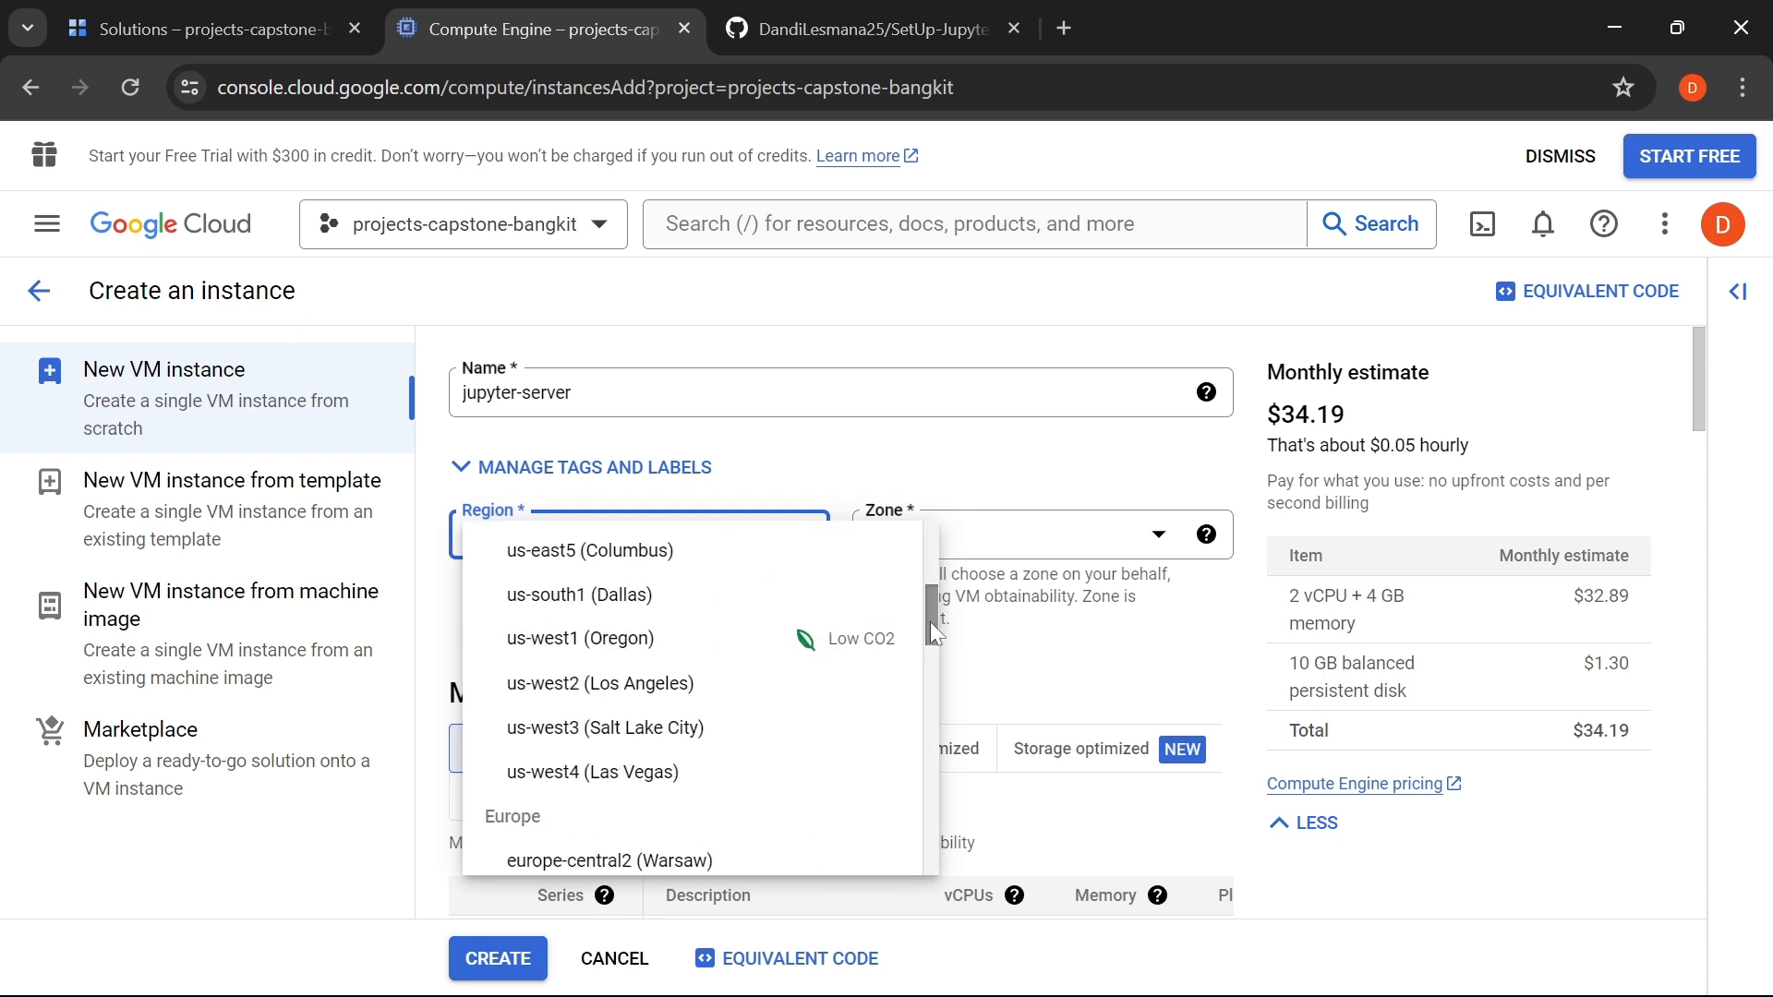
pyautogui.moveTo(929, 622); pyautogui.dragTo(927, 567)
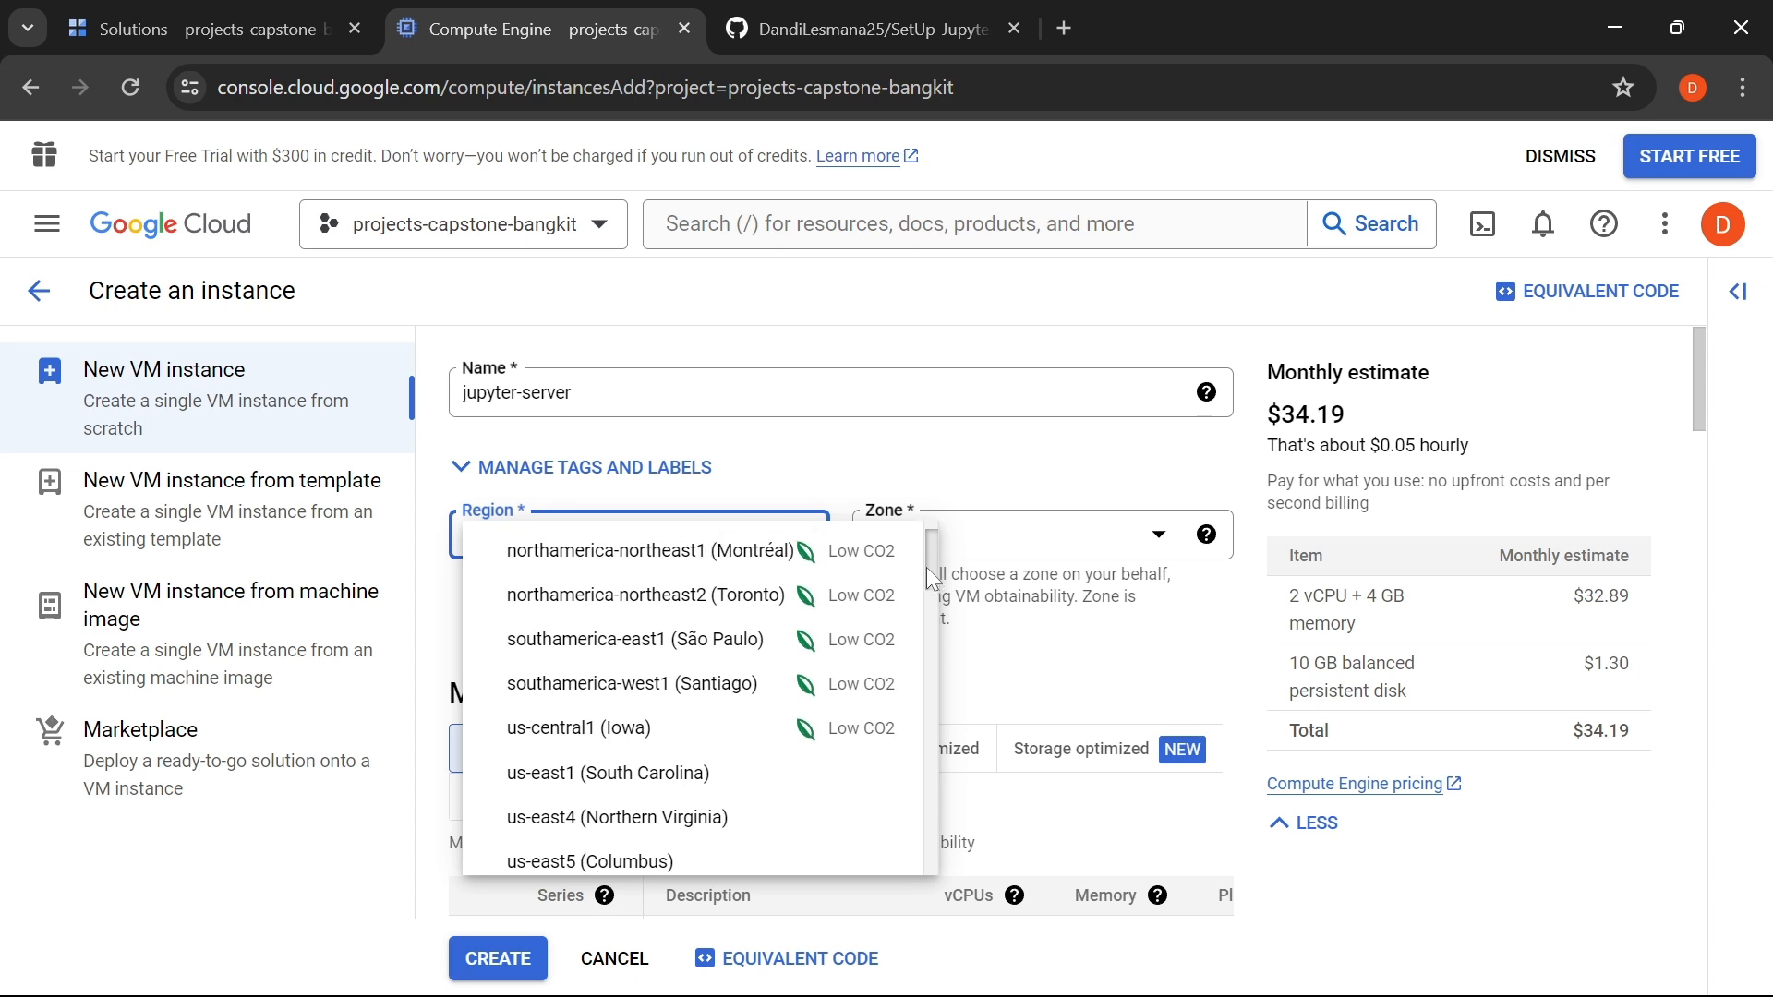
pyautogui.click(736, 713)
# - Review the General purpose series, then switch the machine configuration to Compute optimized and look over the C2 machine types
pyautogui.scroll(-1, 896, 651)
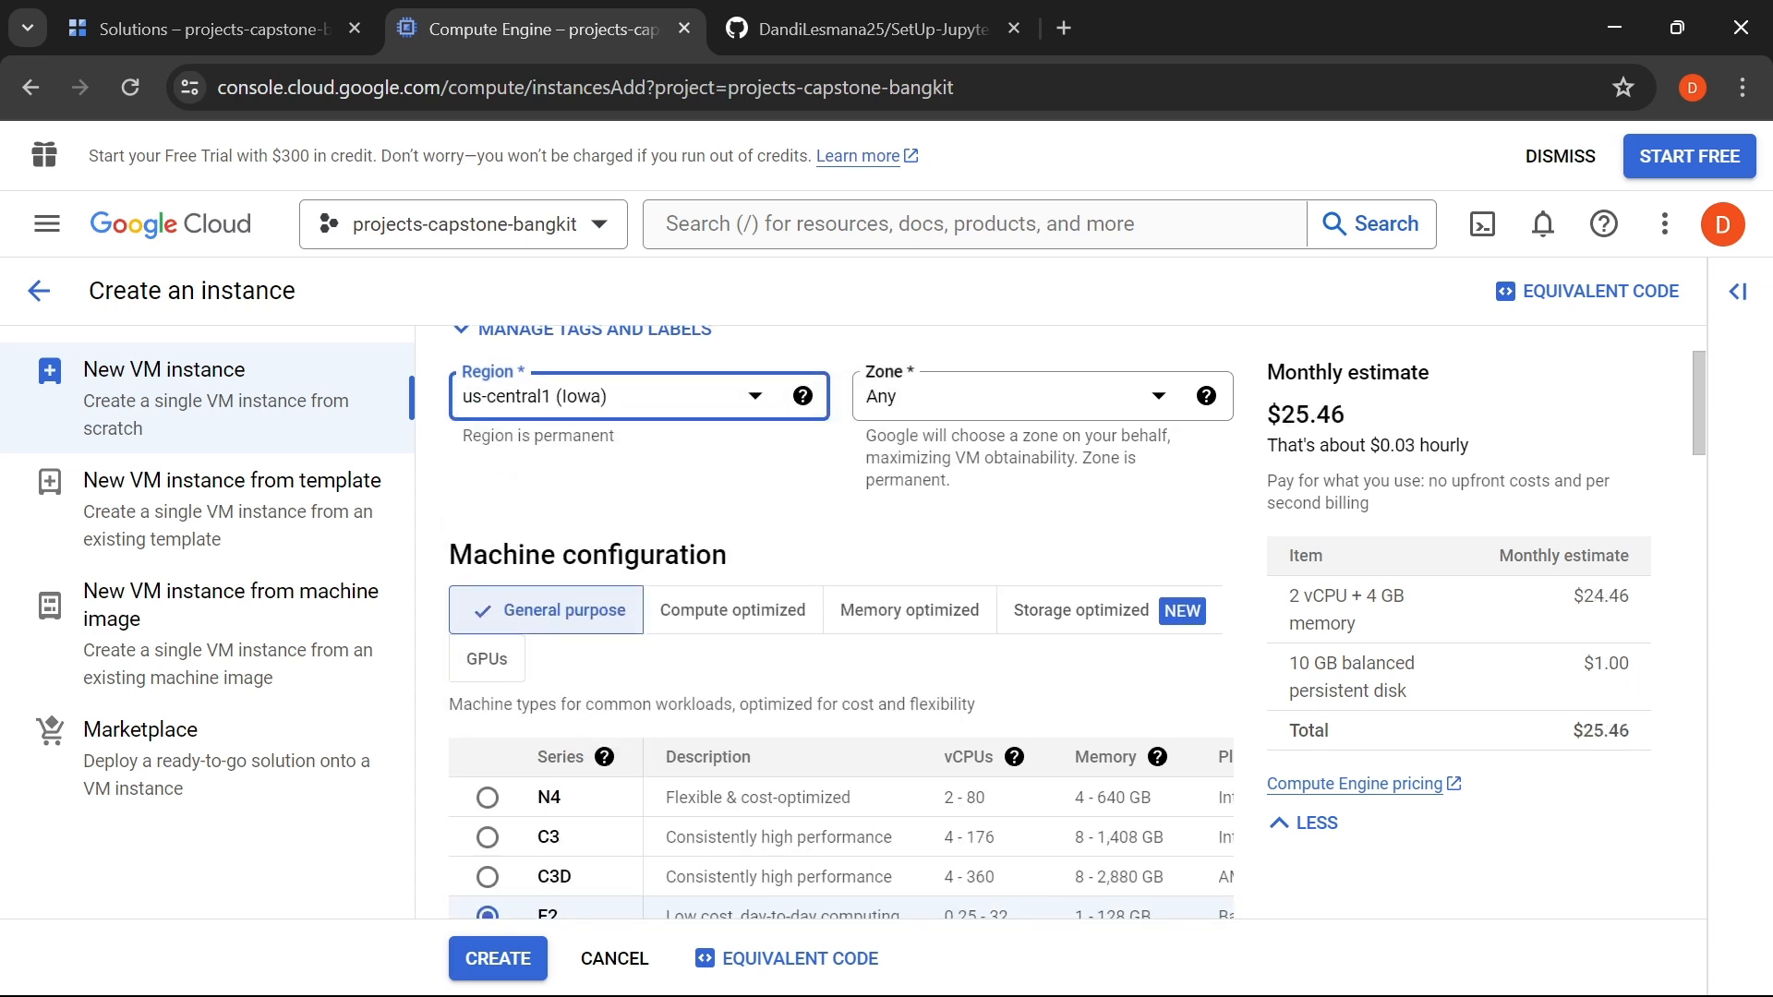
pyautogui.scroll(-1, 806, 554)
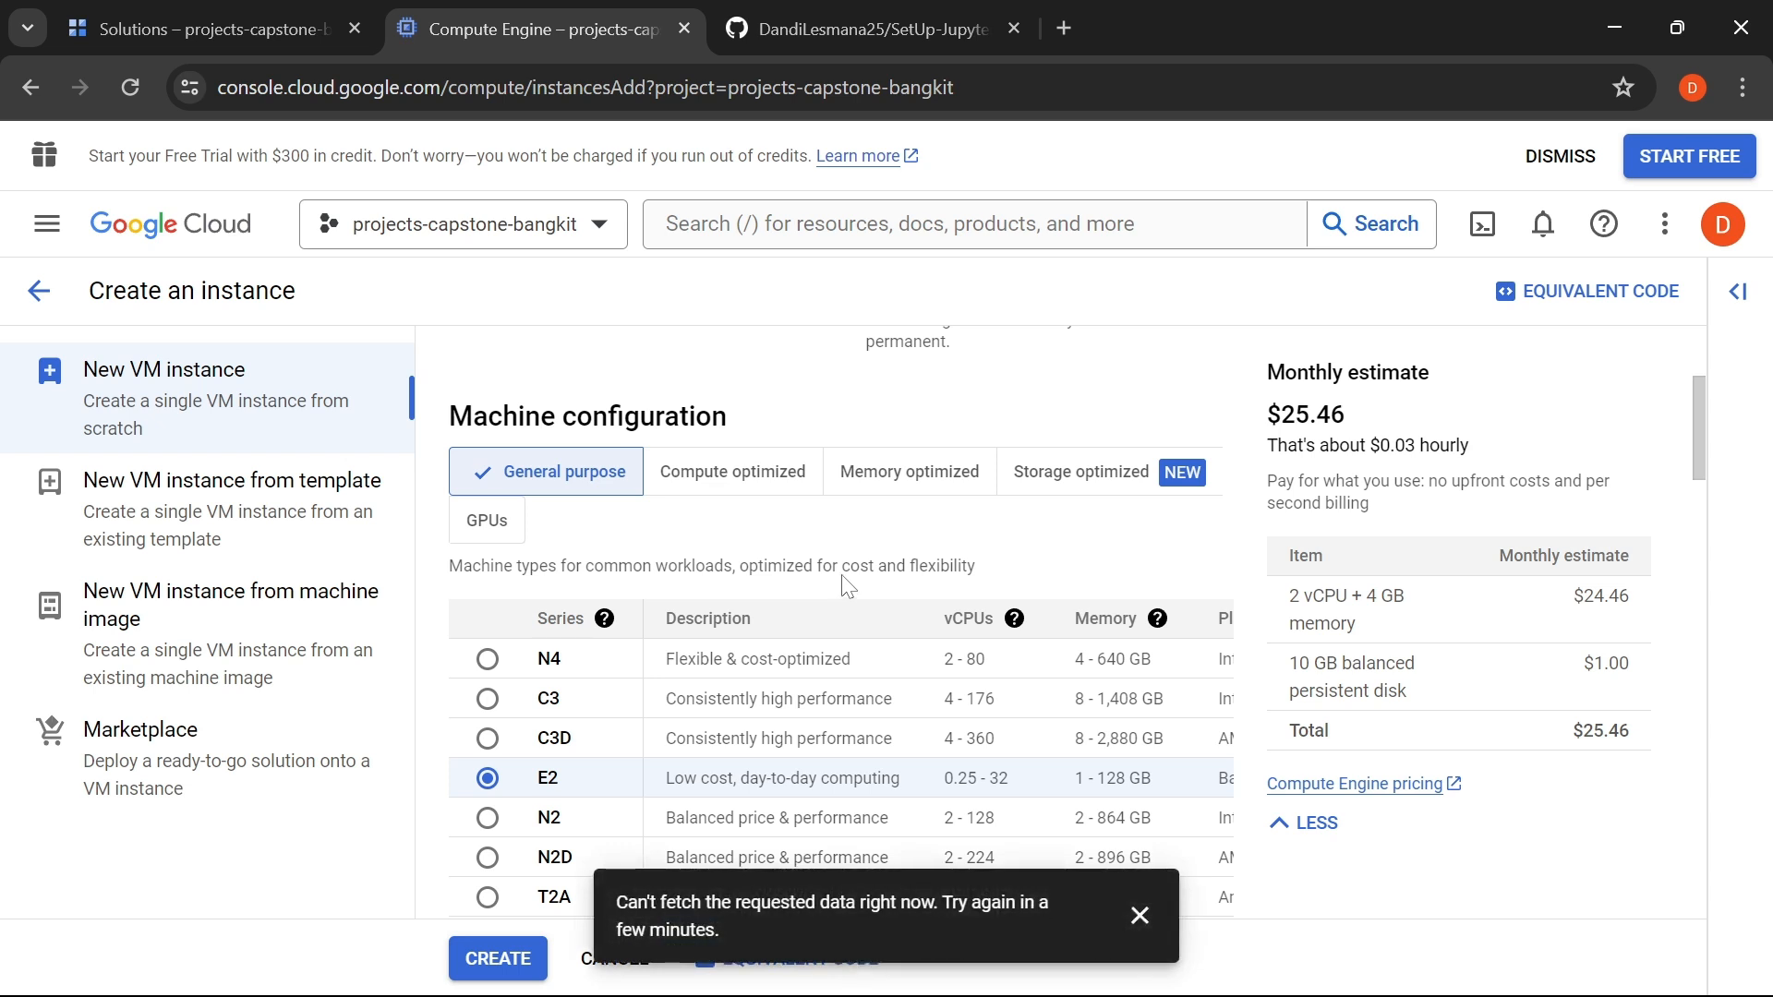
pyautogui.scroll(-1, 843, 579)
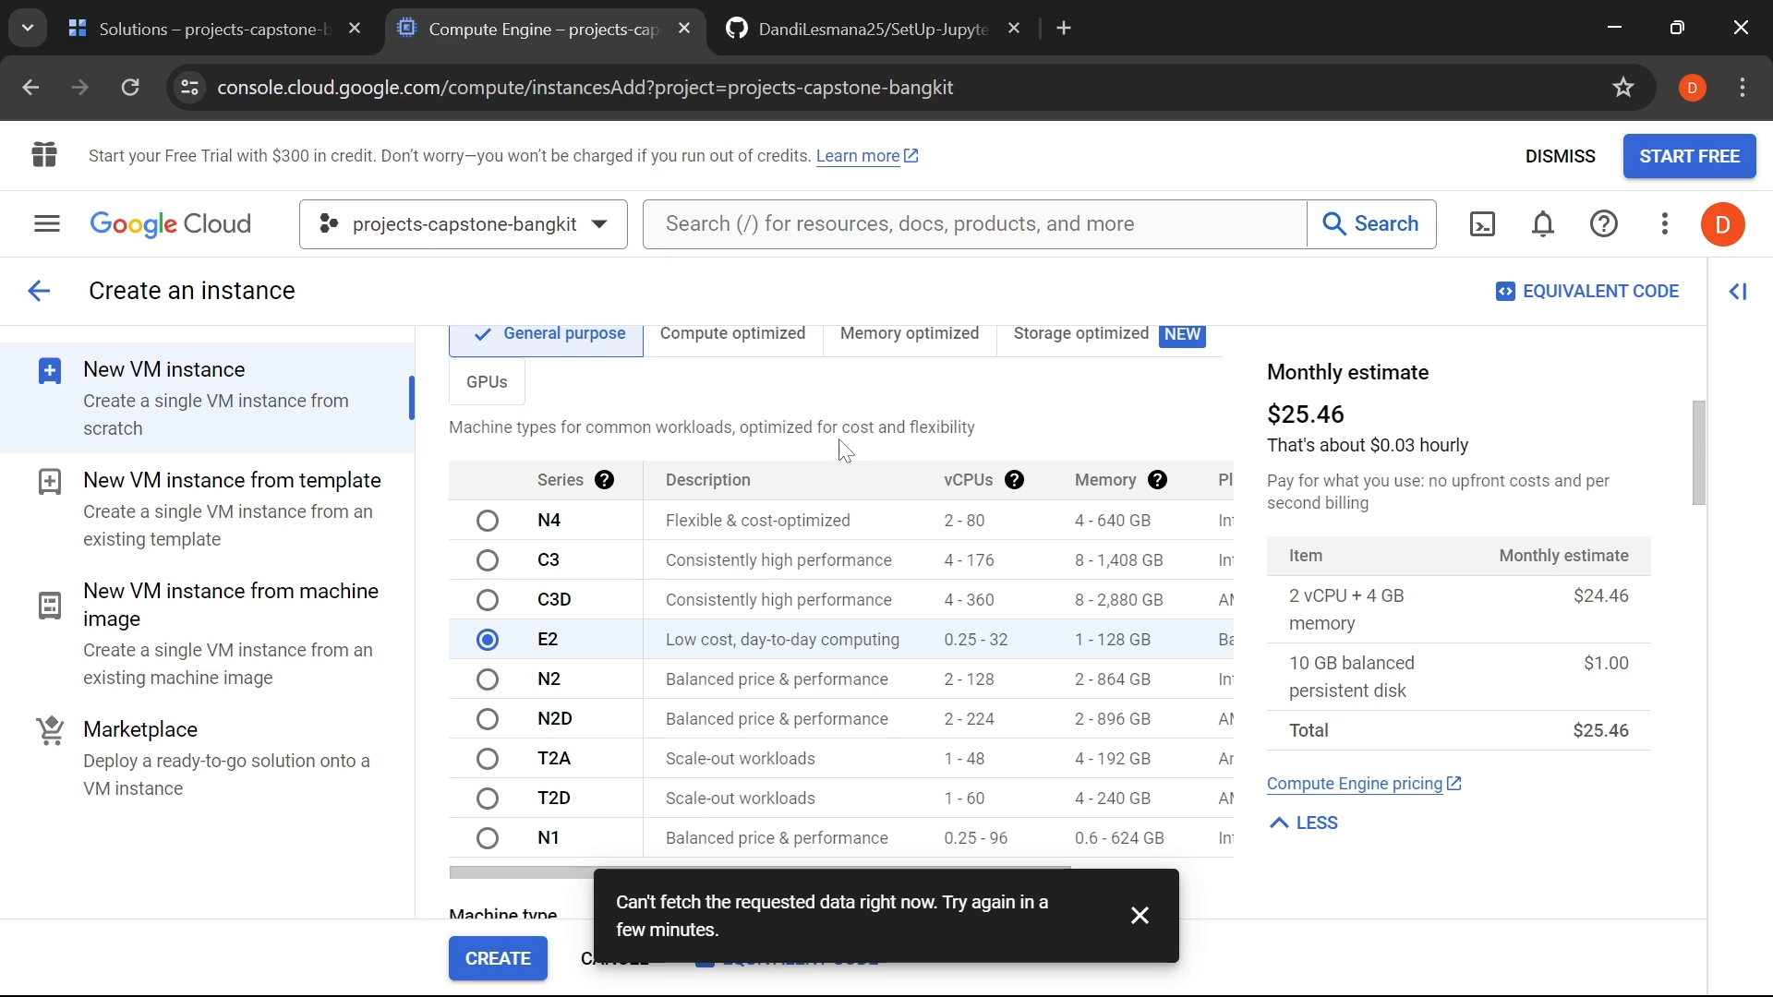
pyautogui.scroll(-1, 843, 451)
pyautogui.scroll(3, 822, 498)
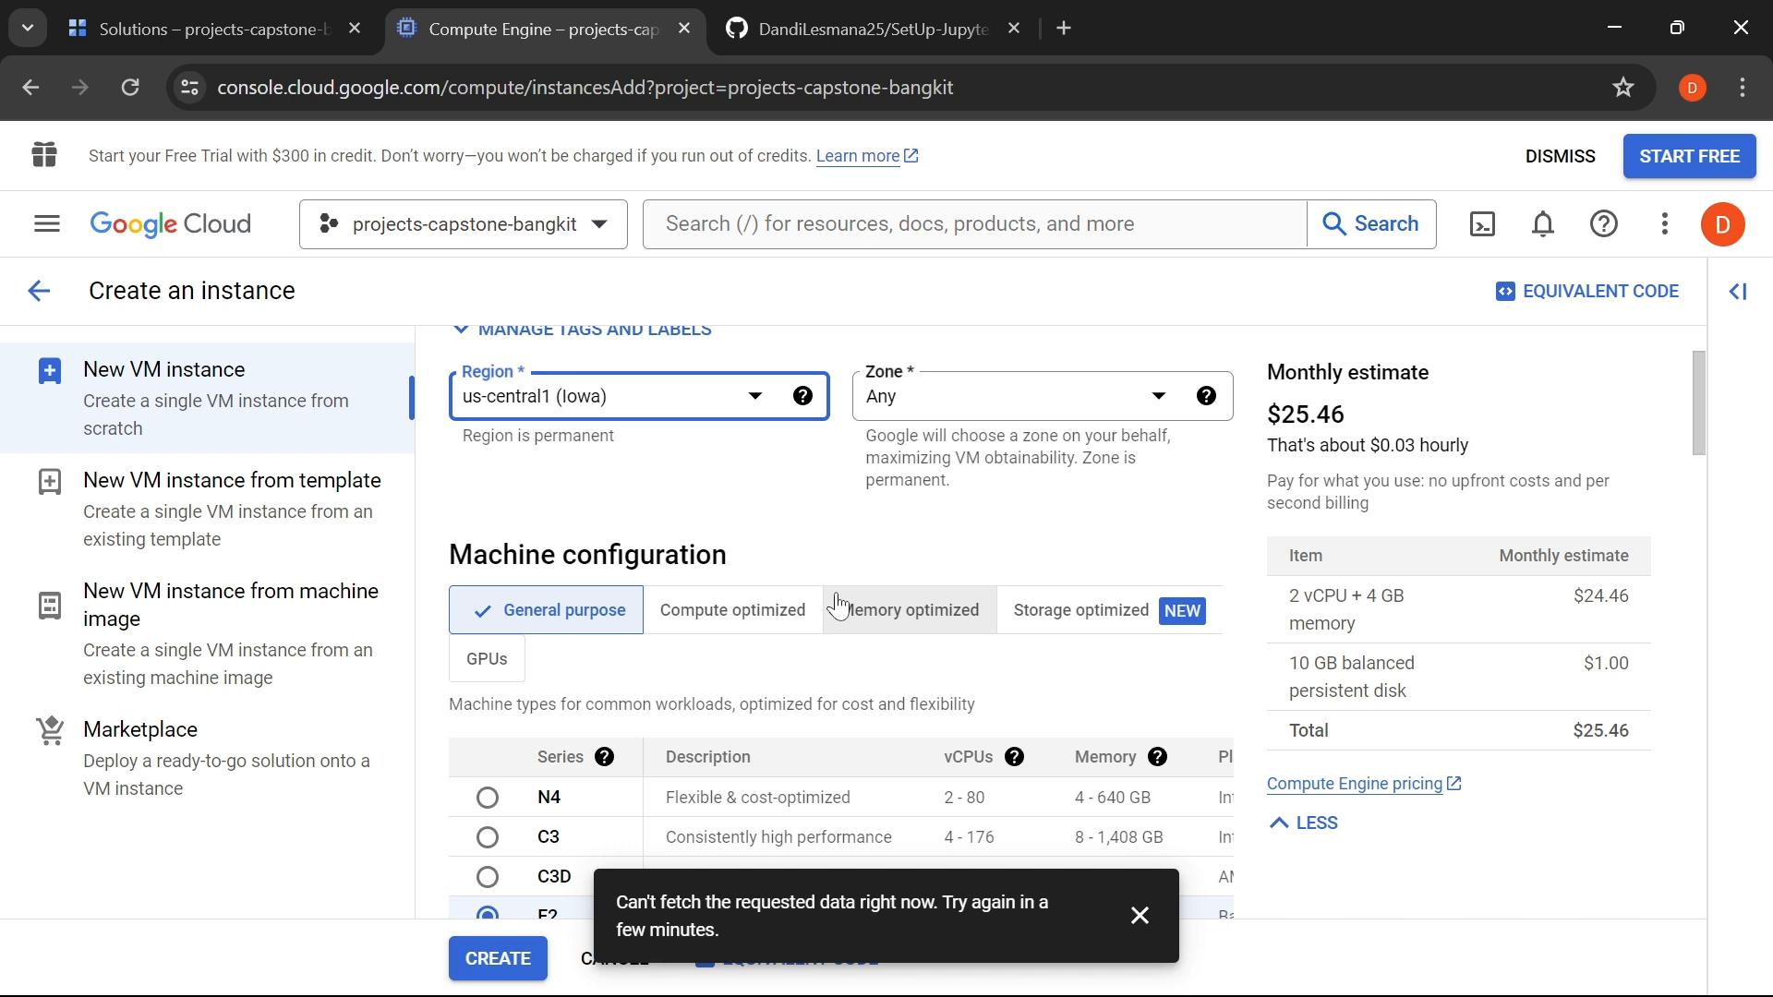
pyautogui.click(771, 617)
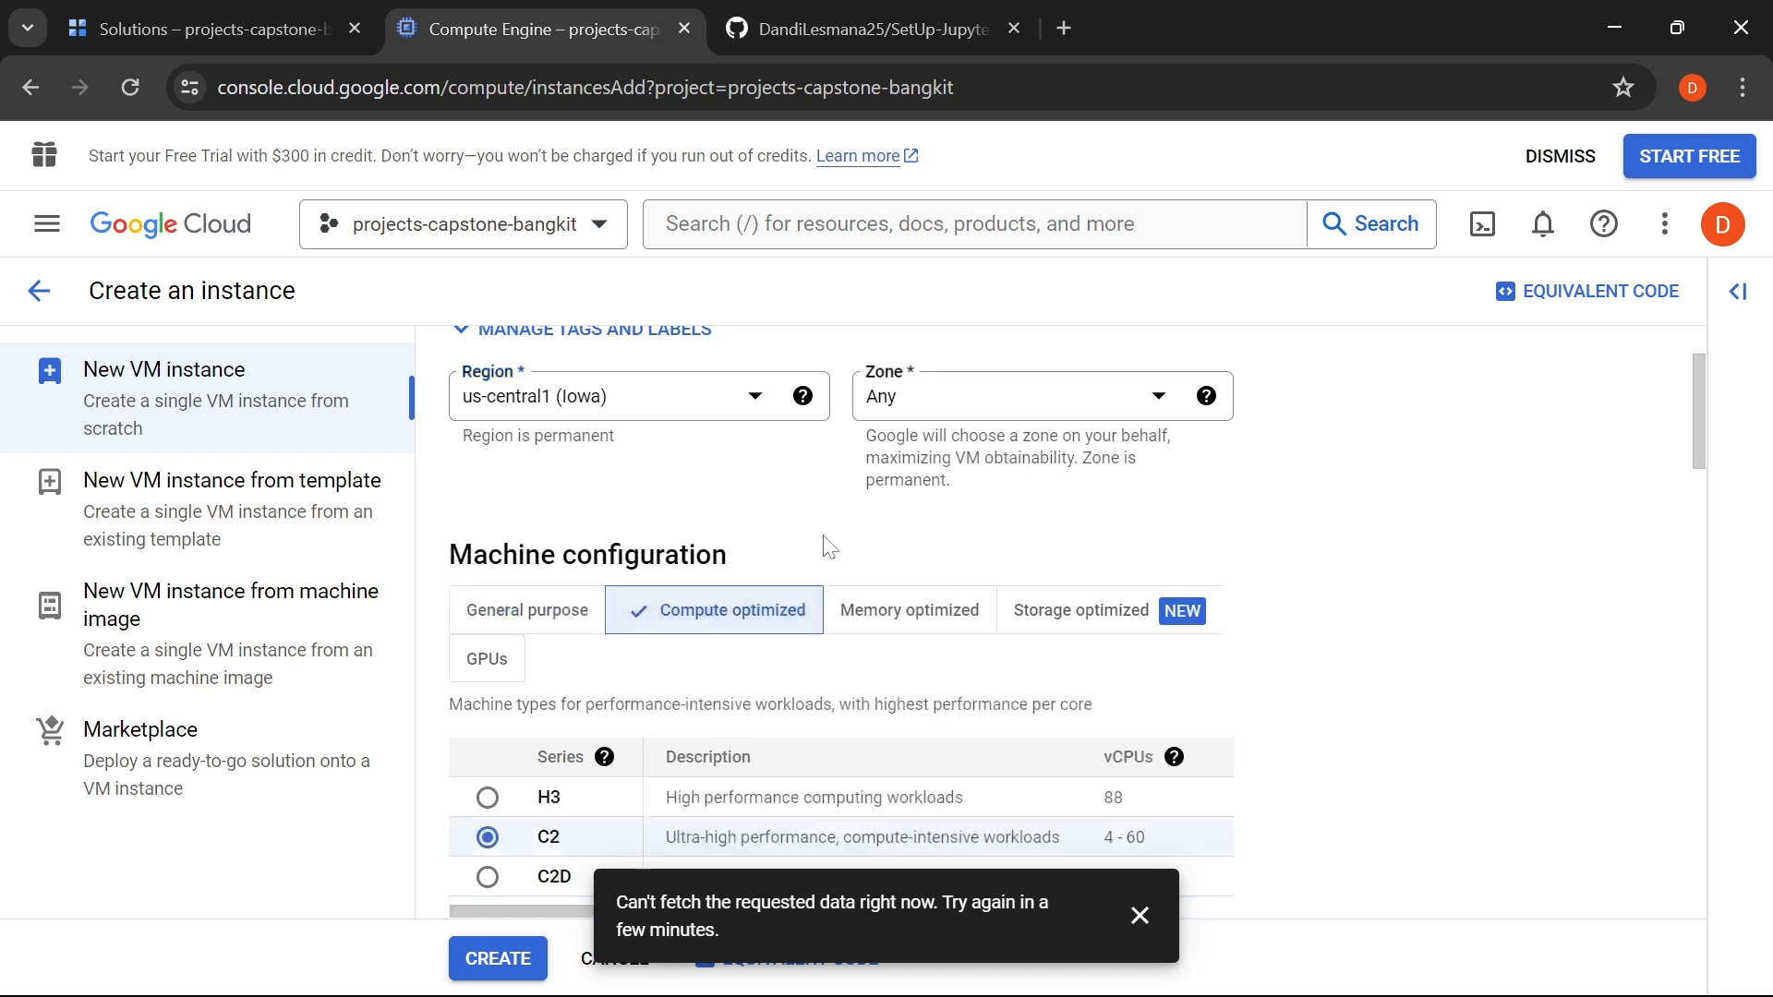
pyautogui.scroll(-2, 827, 542)
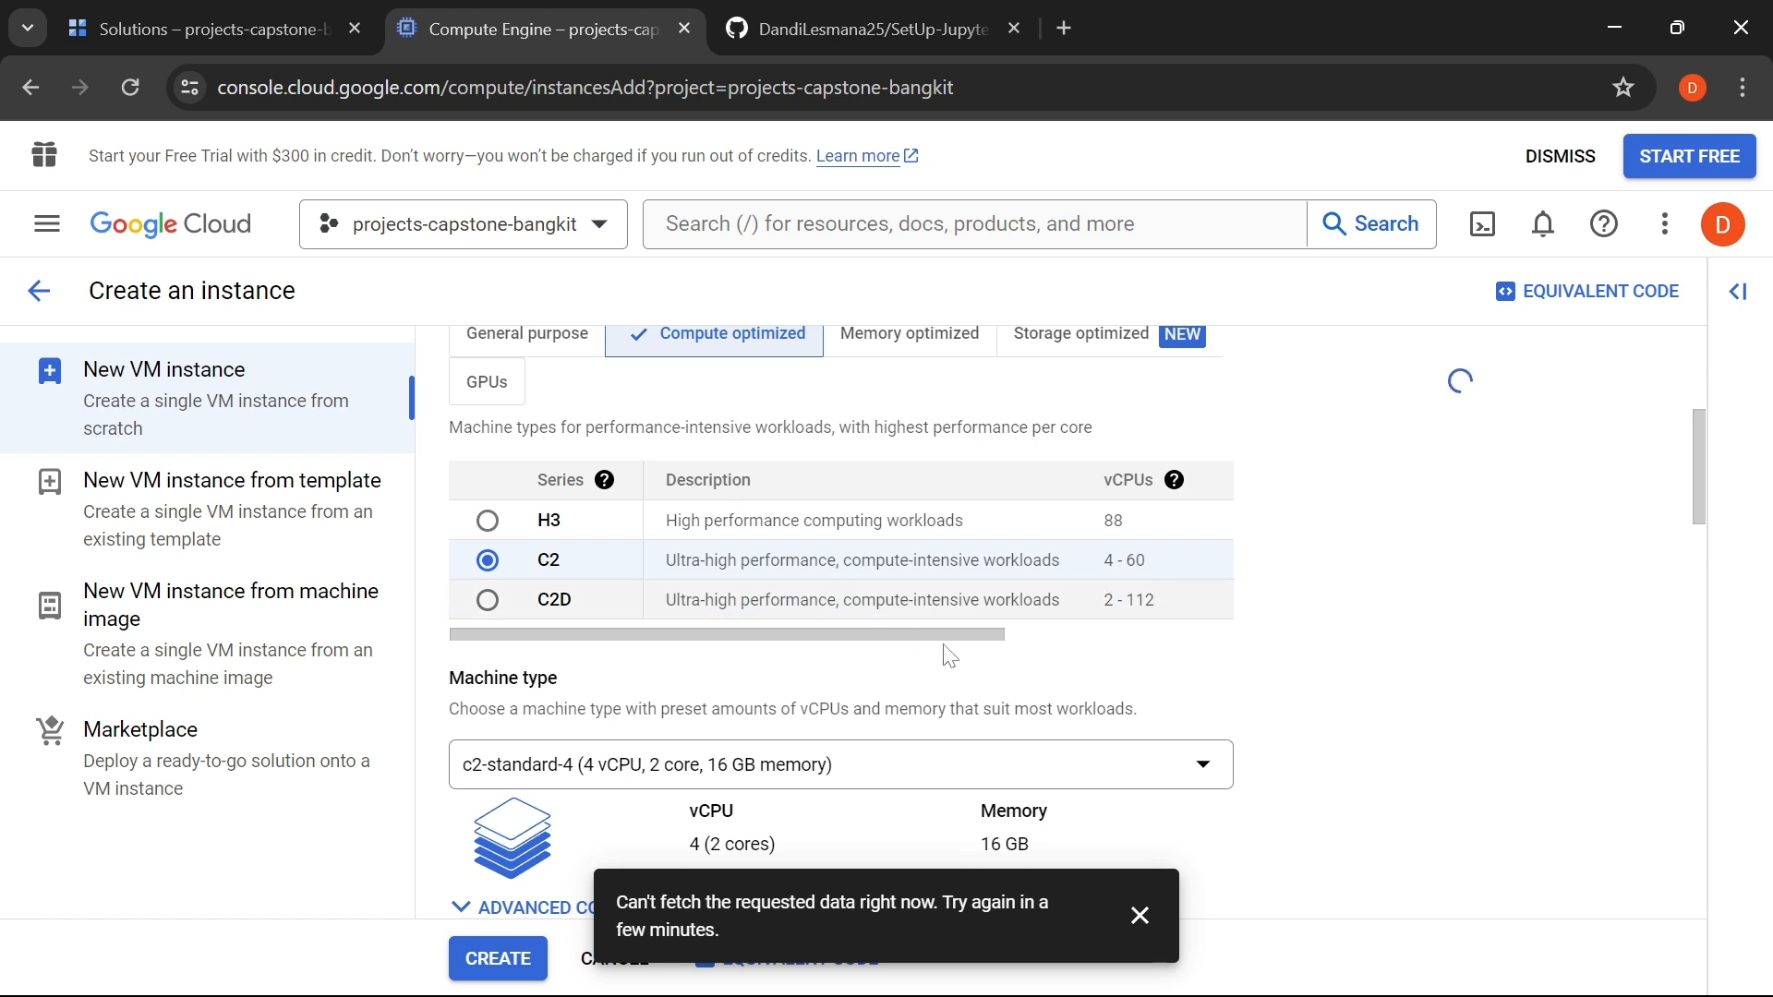
pyautogui.click(1135, 778)
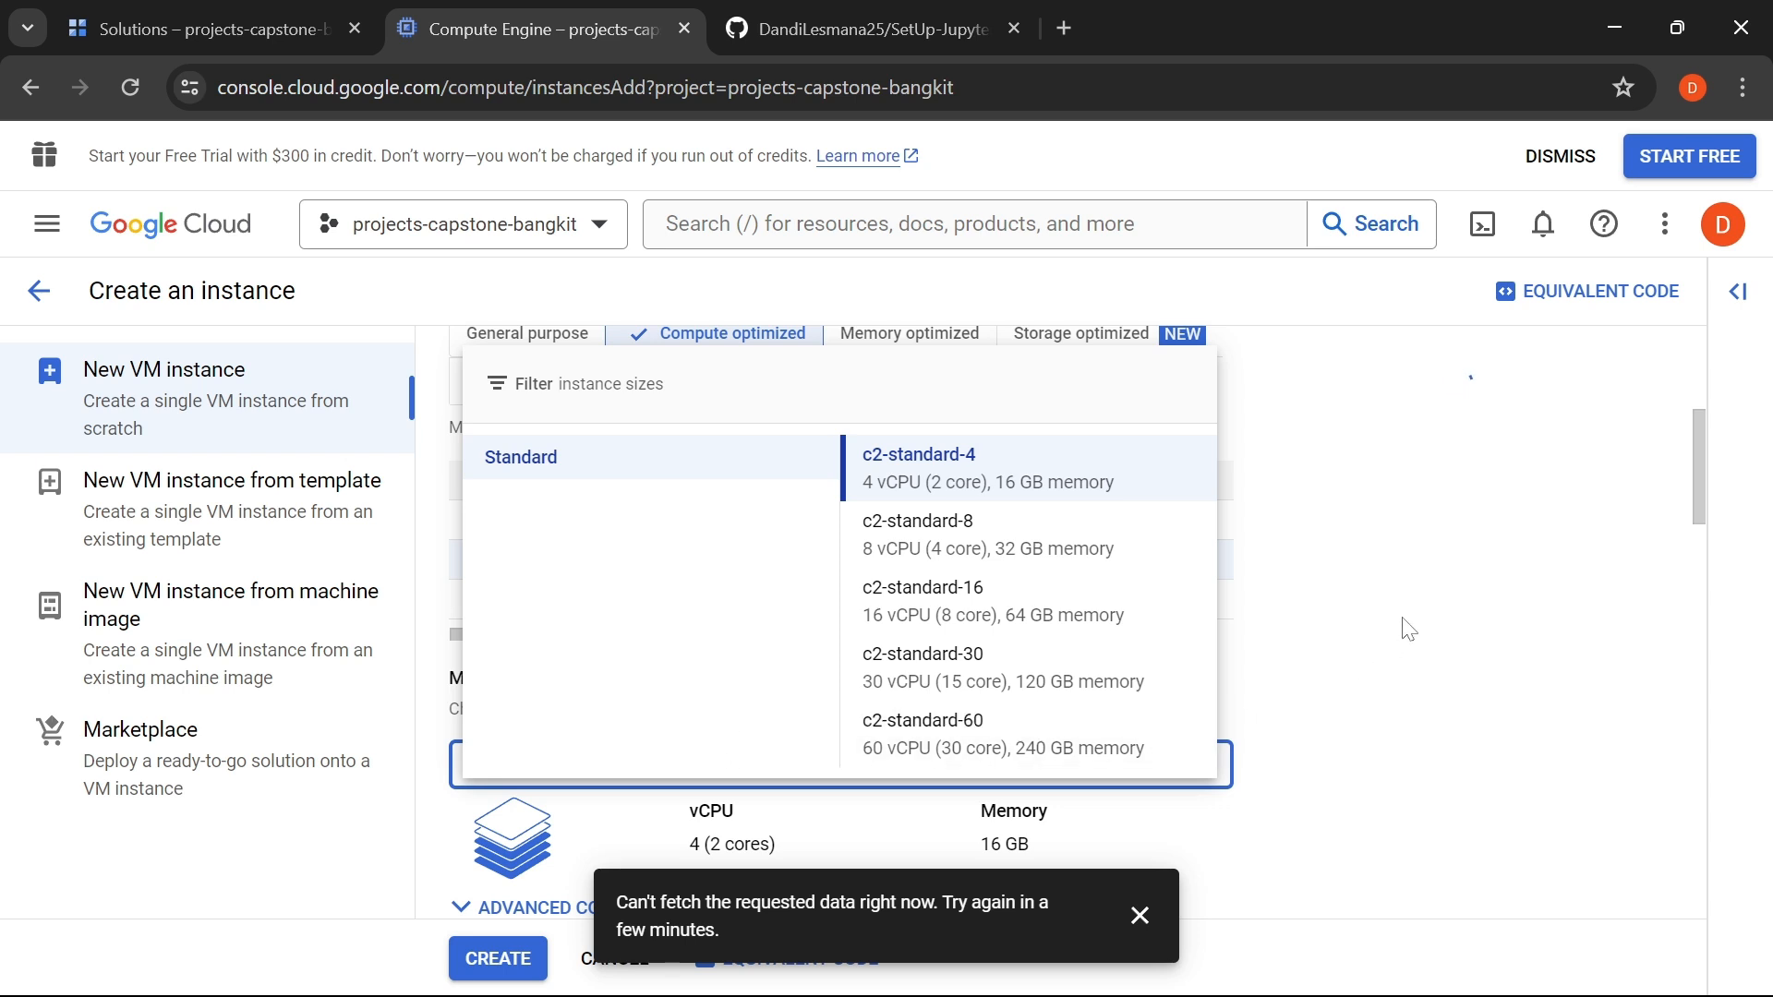
pyautogui.click(1248, 527)
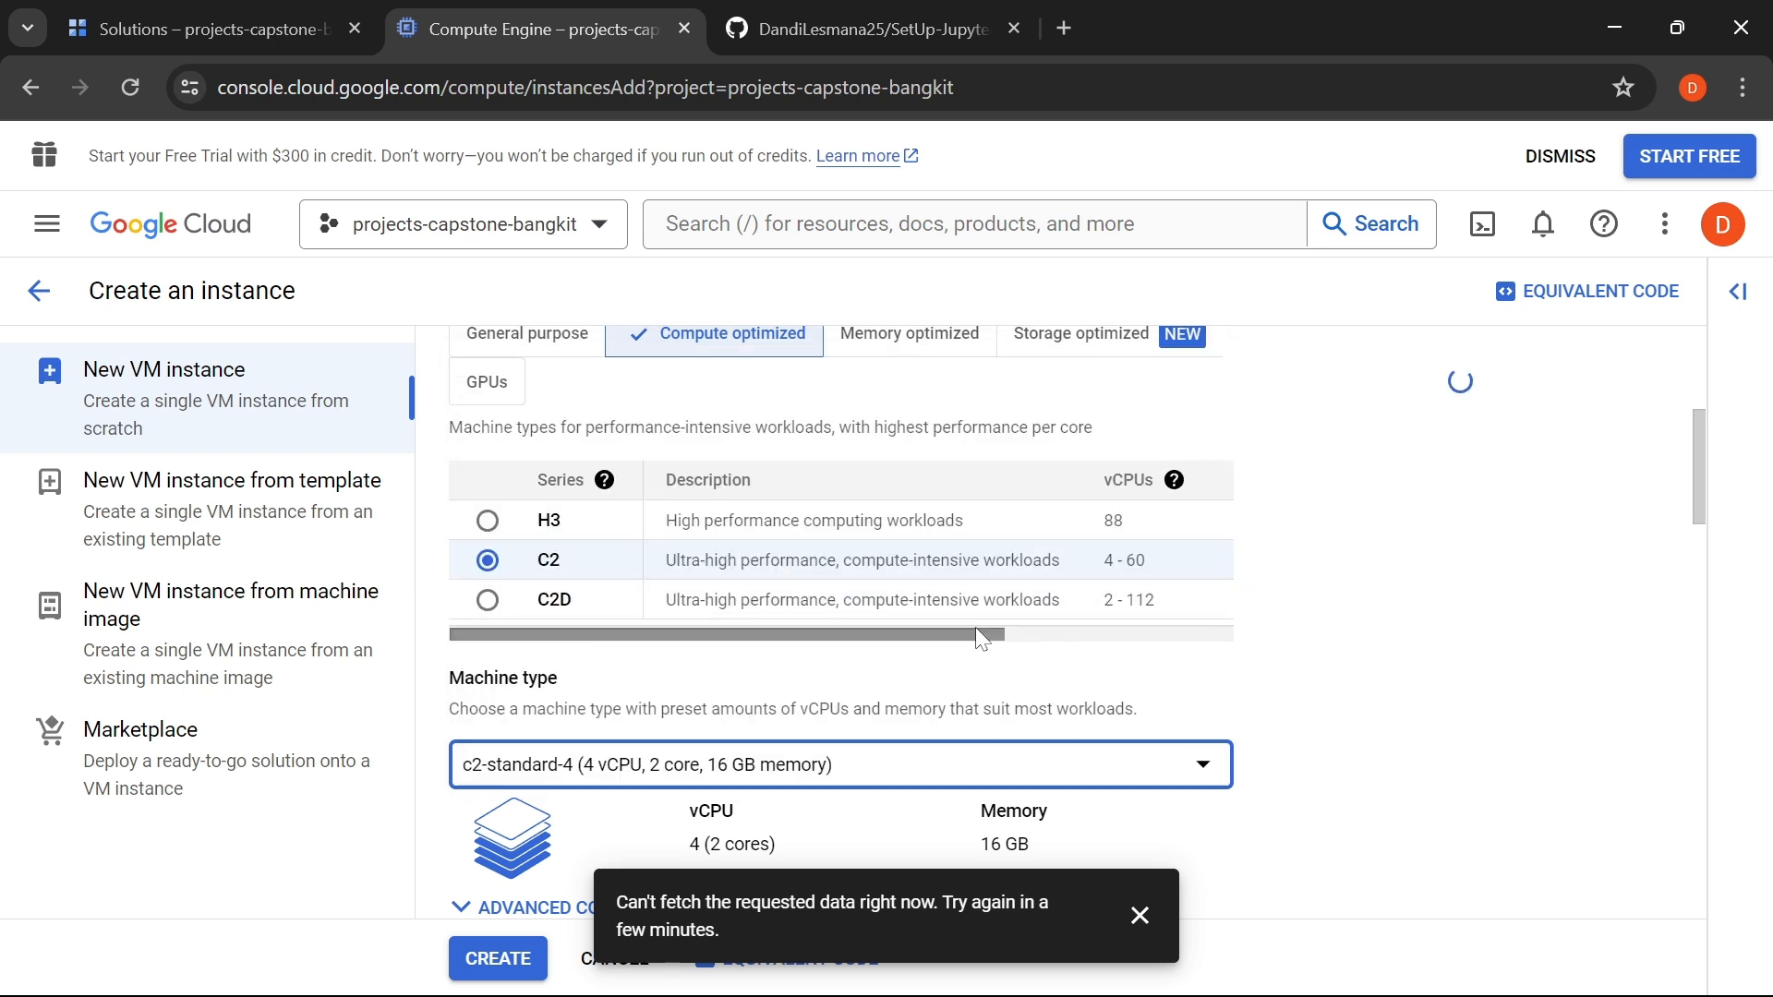
pyautogui.scroll(-2, 997, 626)
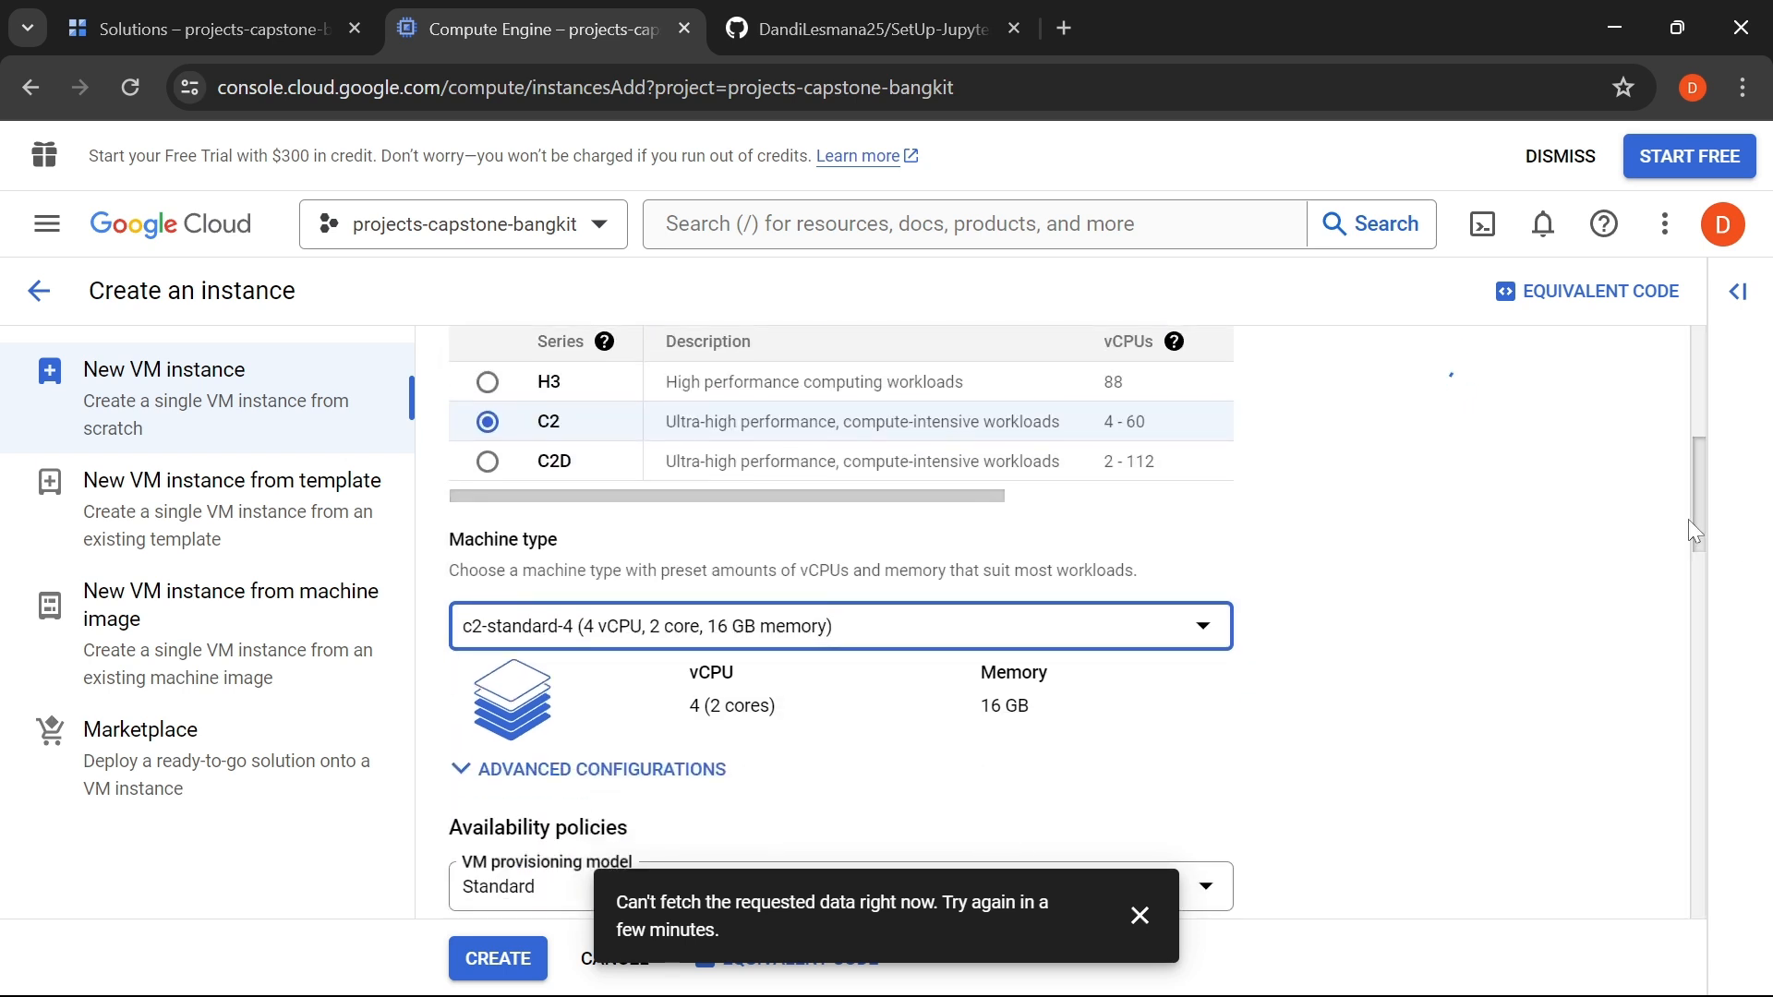
pyautogui.moveTo(1688, 519); pyautogui.dragTo(1692, 463)
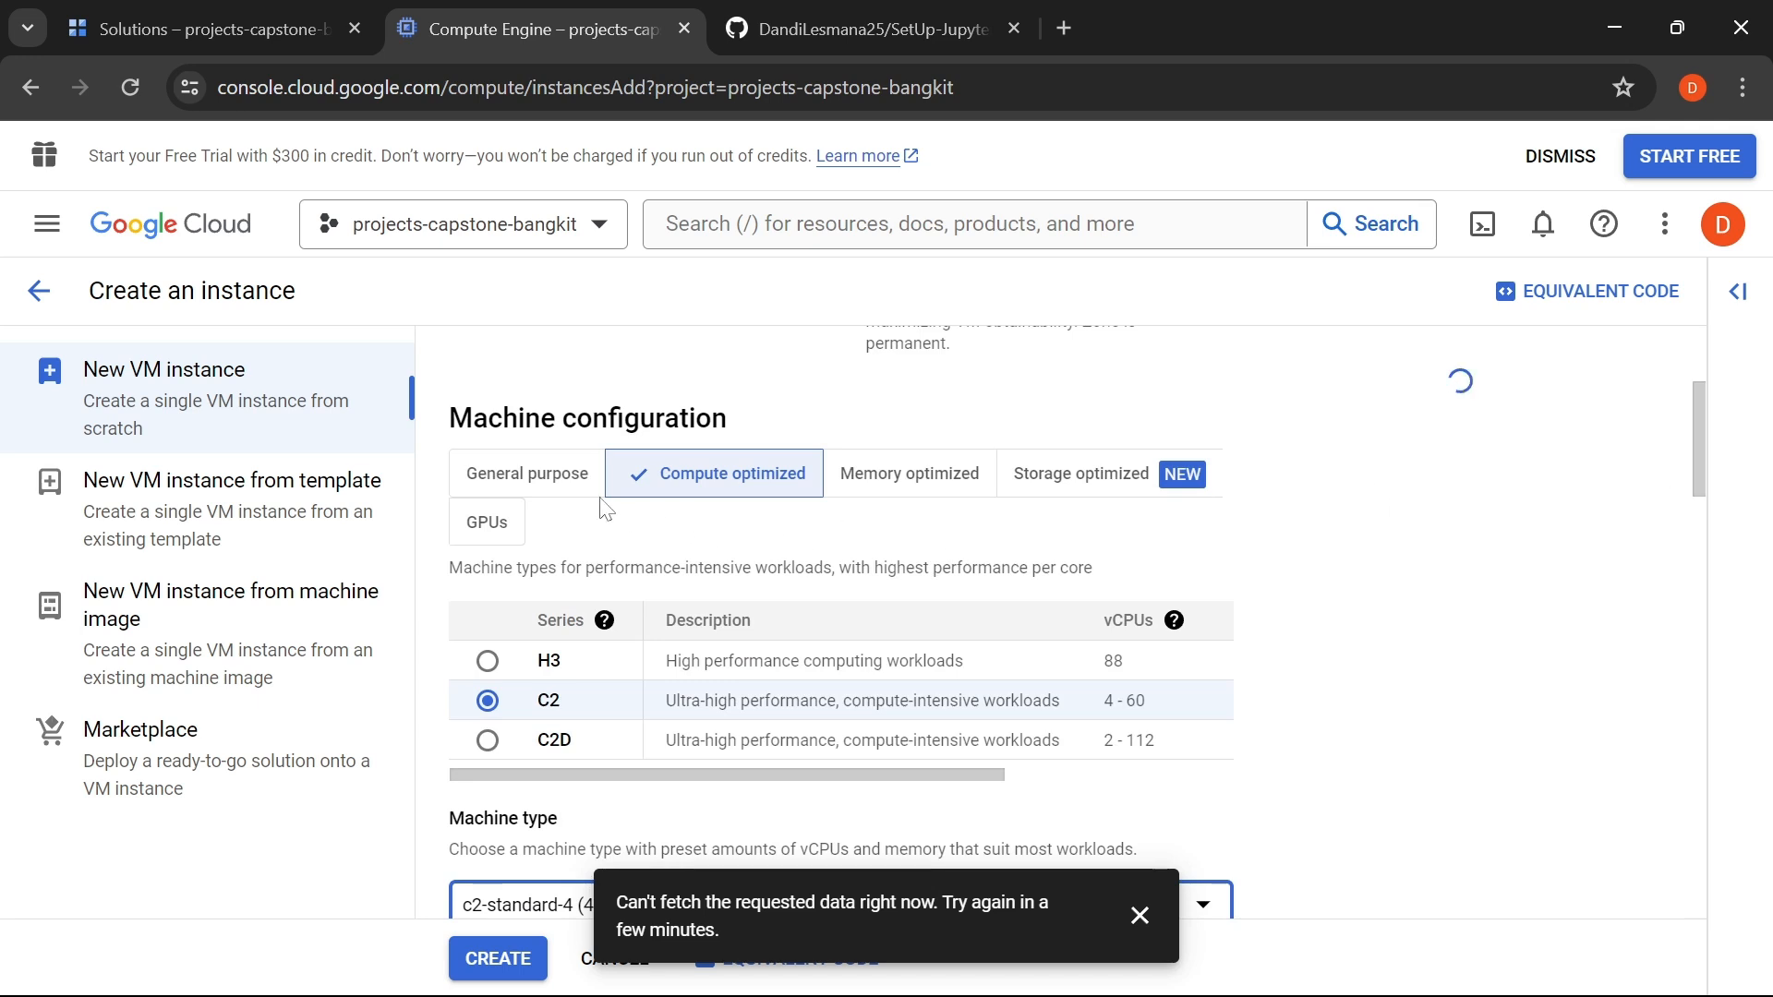
# - Switch the machine configuration back to General purpose and dismiss the error notification
pyautogui.click(558, 480)
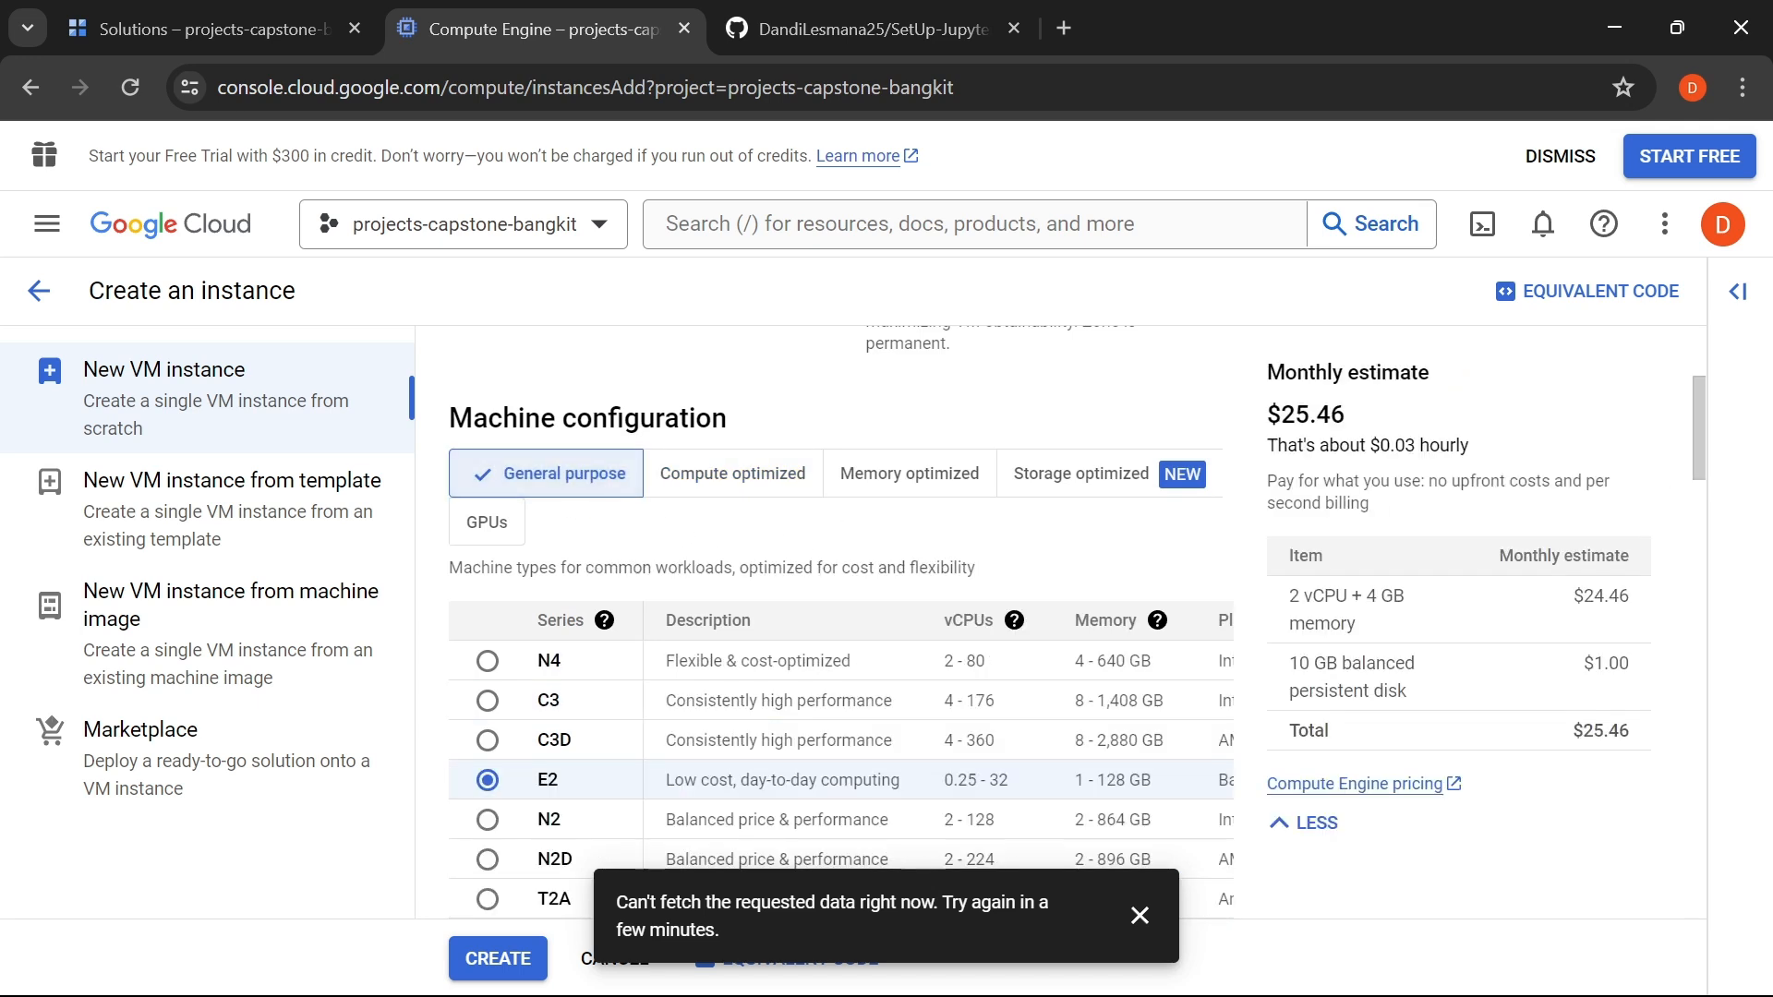
pyautogui.click(1139, 915)
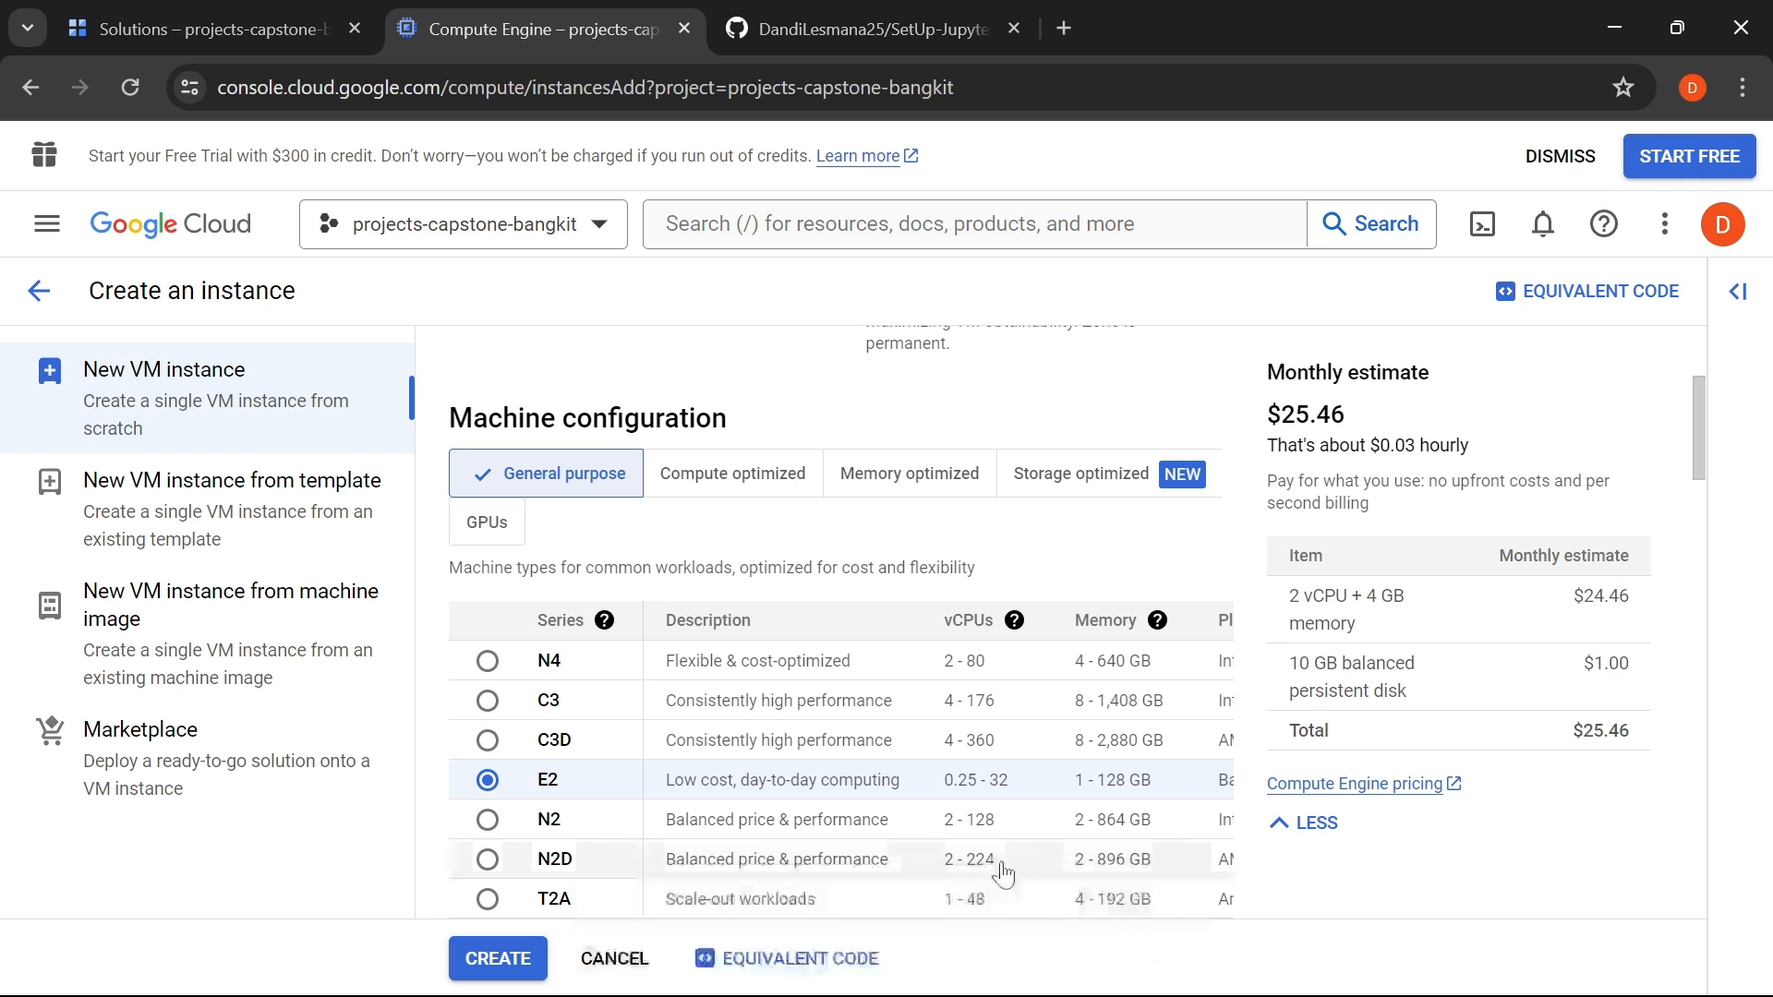
pyautogui.scroll(3, 831, 831)
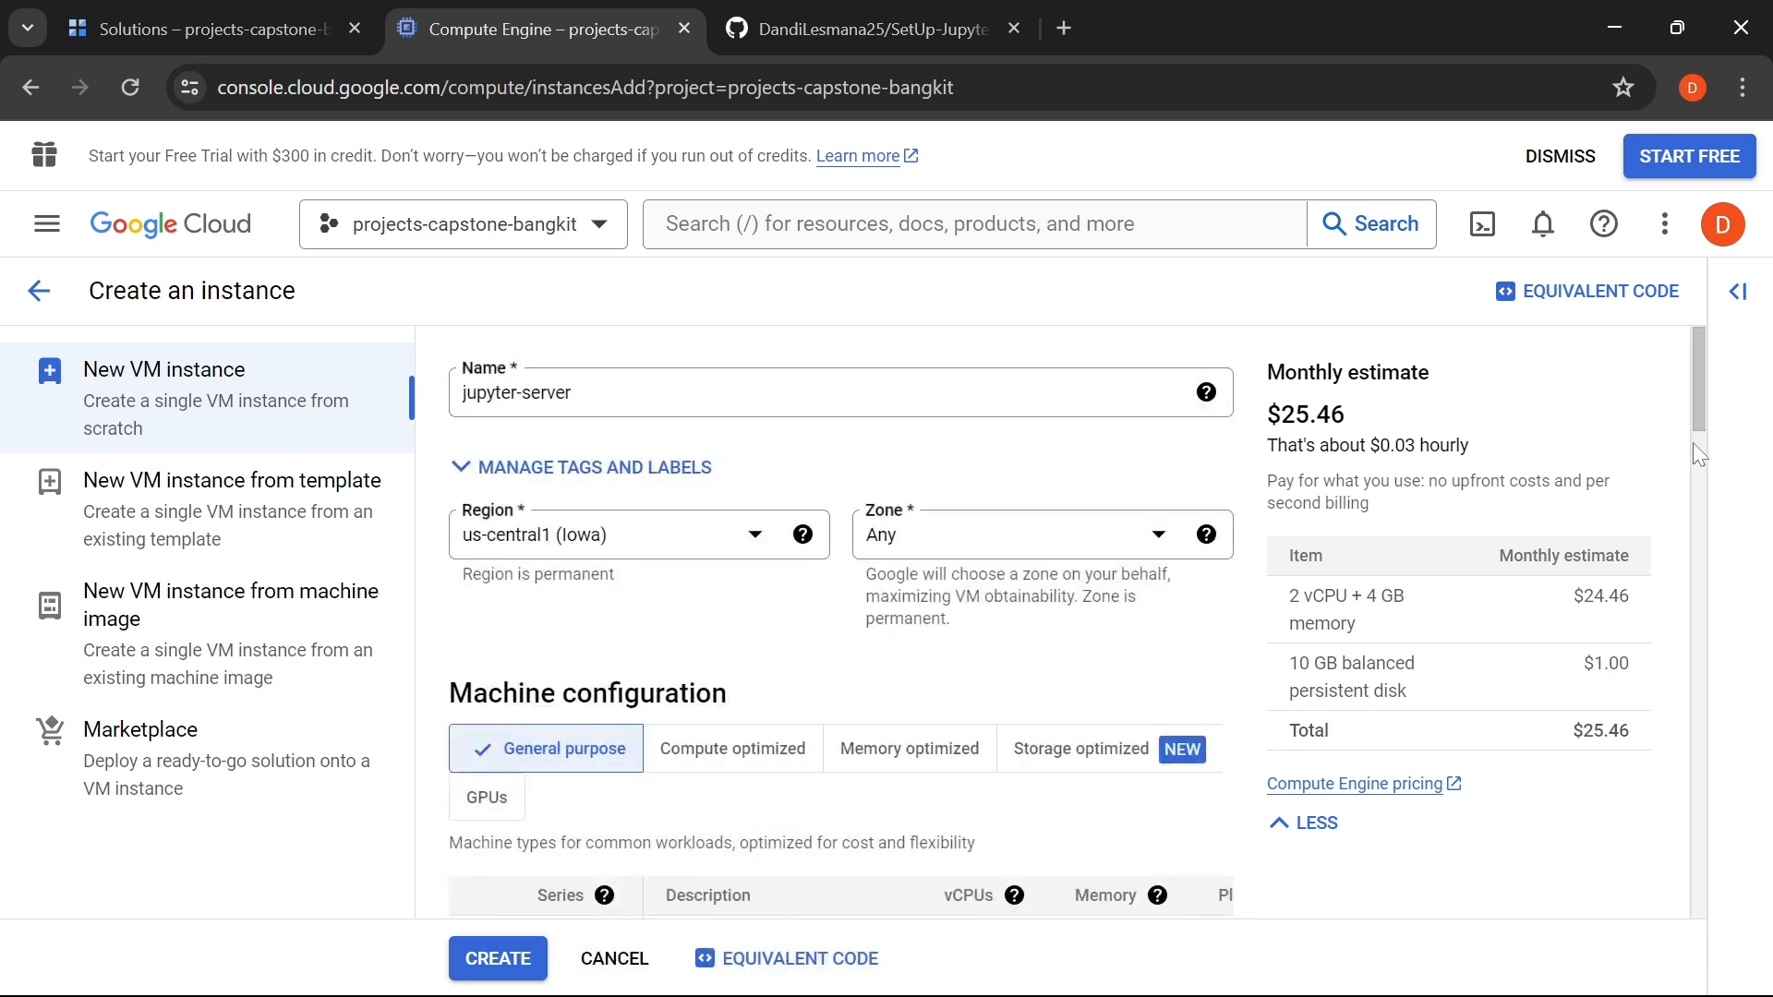
pyautogui.moveTo(1692, 424); pyautogui.dragTo(1692, 502)
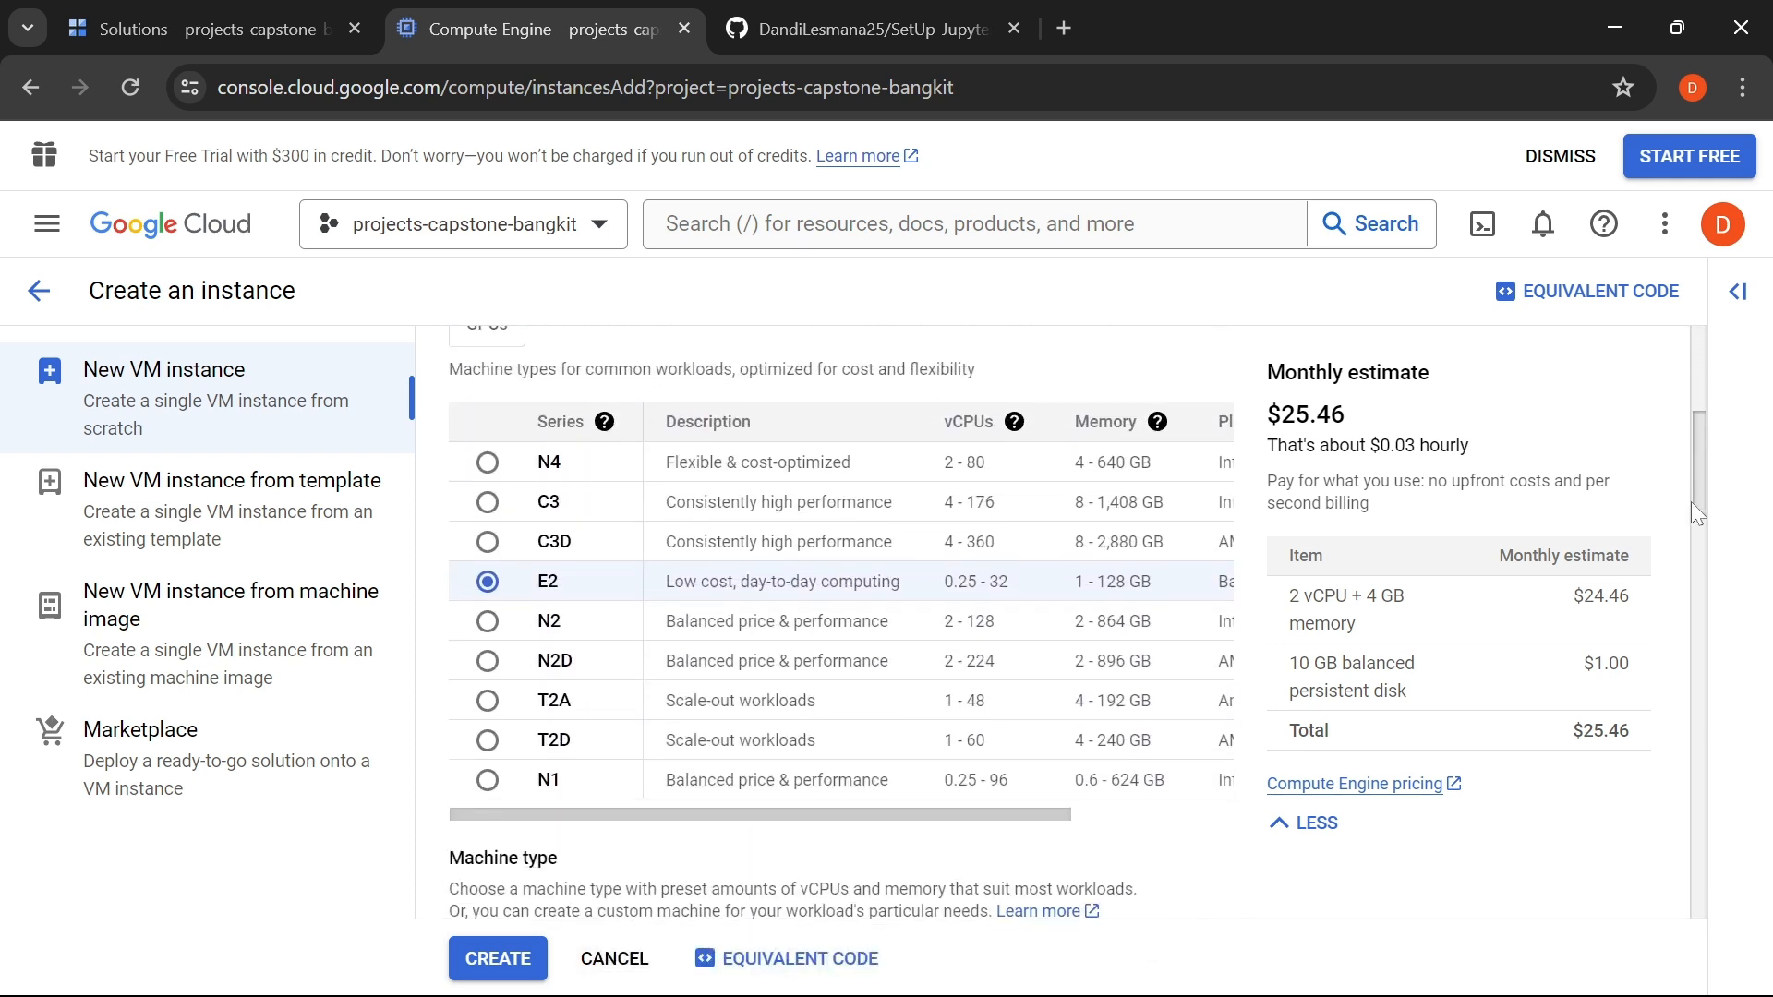
# - Look up the required machine series in the GitHub README and select the N1 series for the instance
pyautogui.click(811, 41)
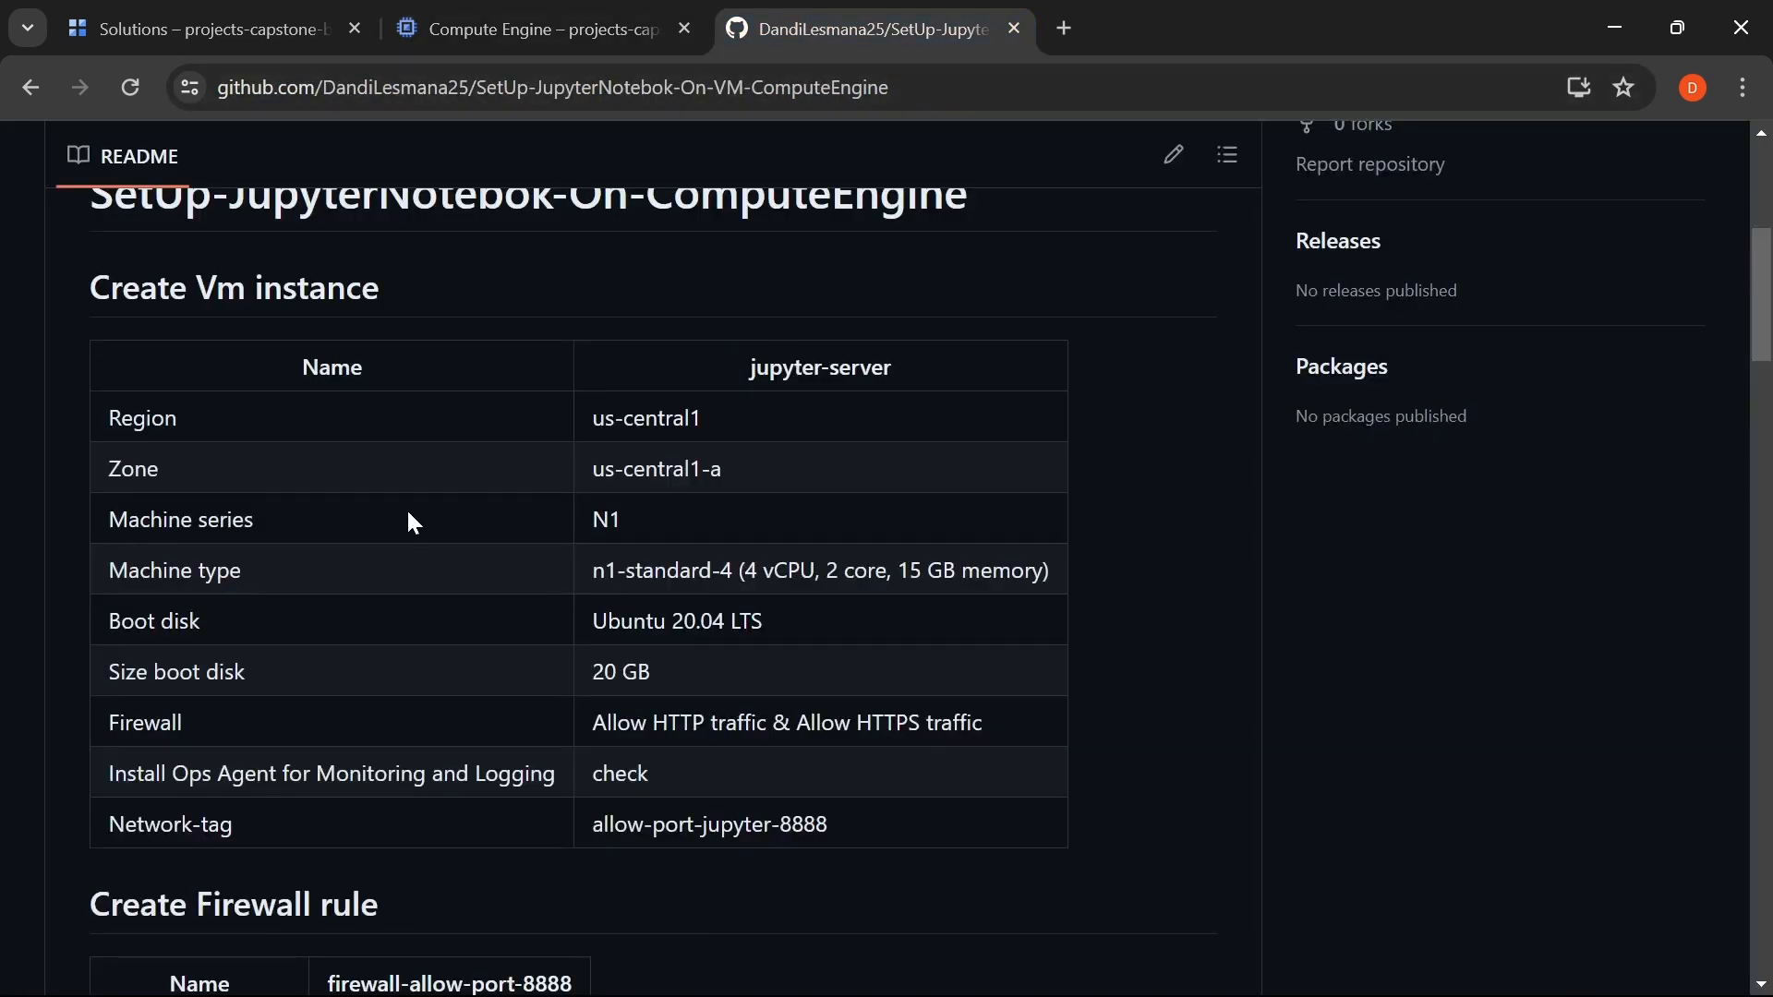
pyautogui.moveTo(665, 521); pyautogui.dragTo(609, 519)
pyautogui.click(571, 36)
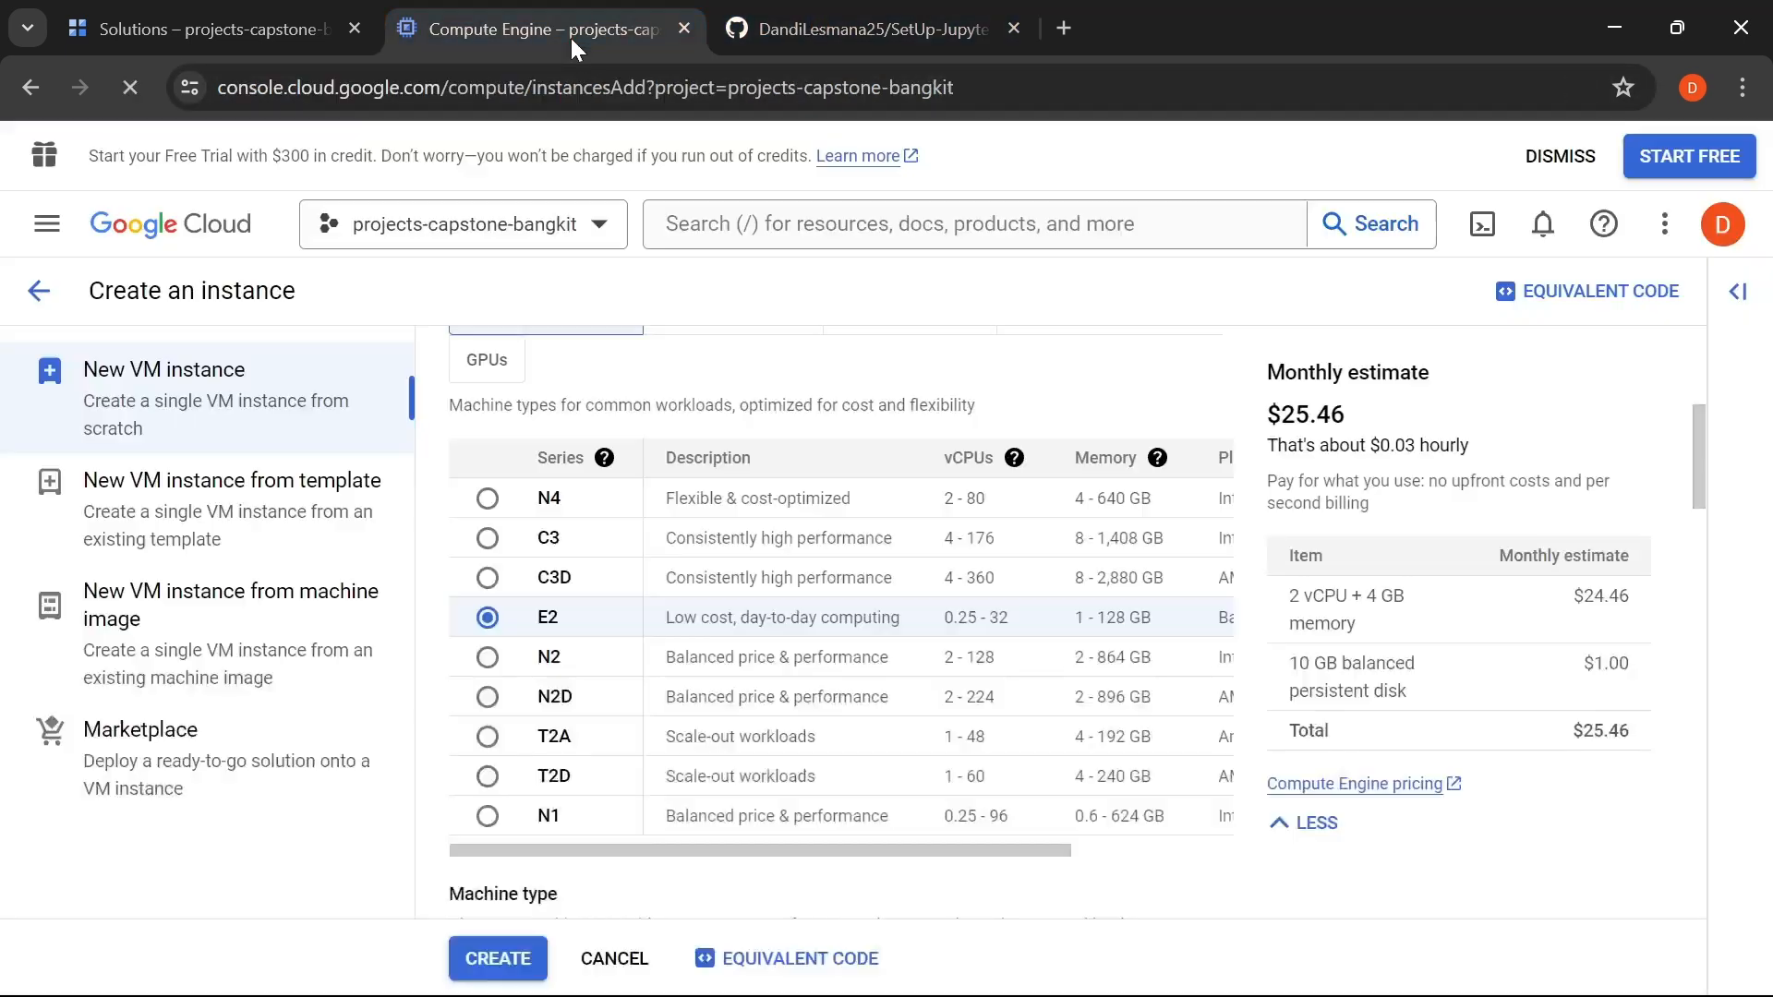
pyautogui.click(546, 818)
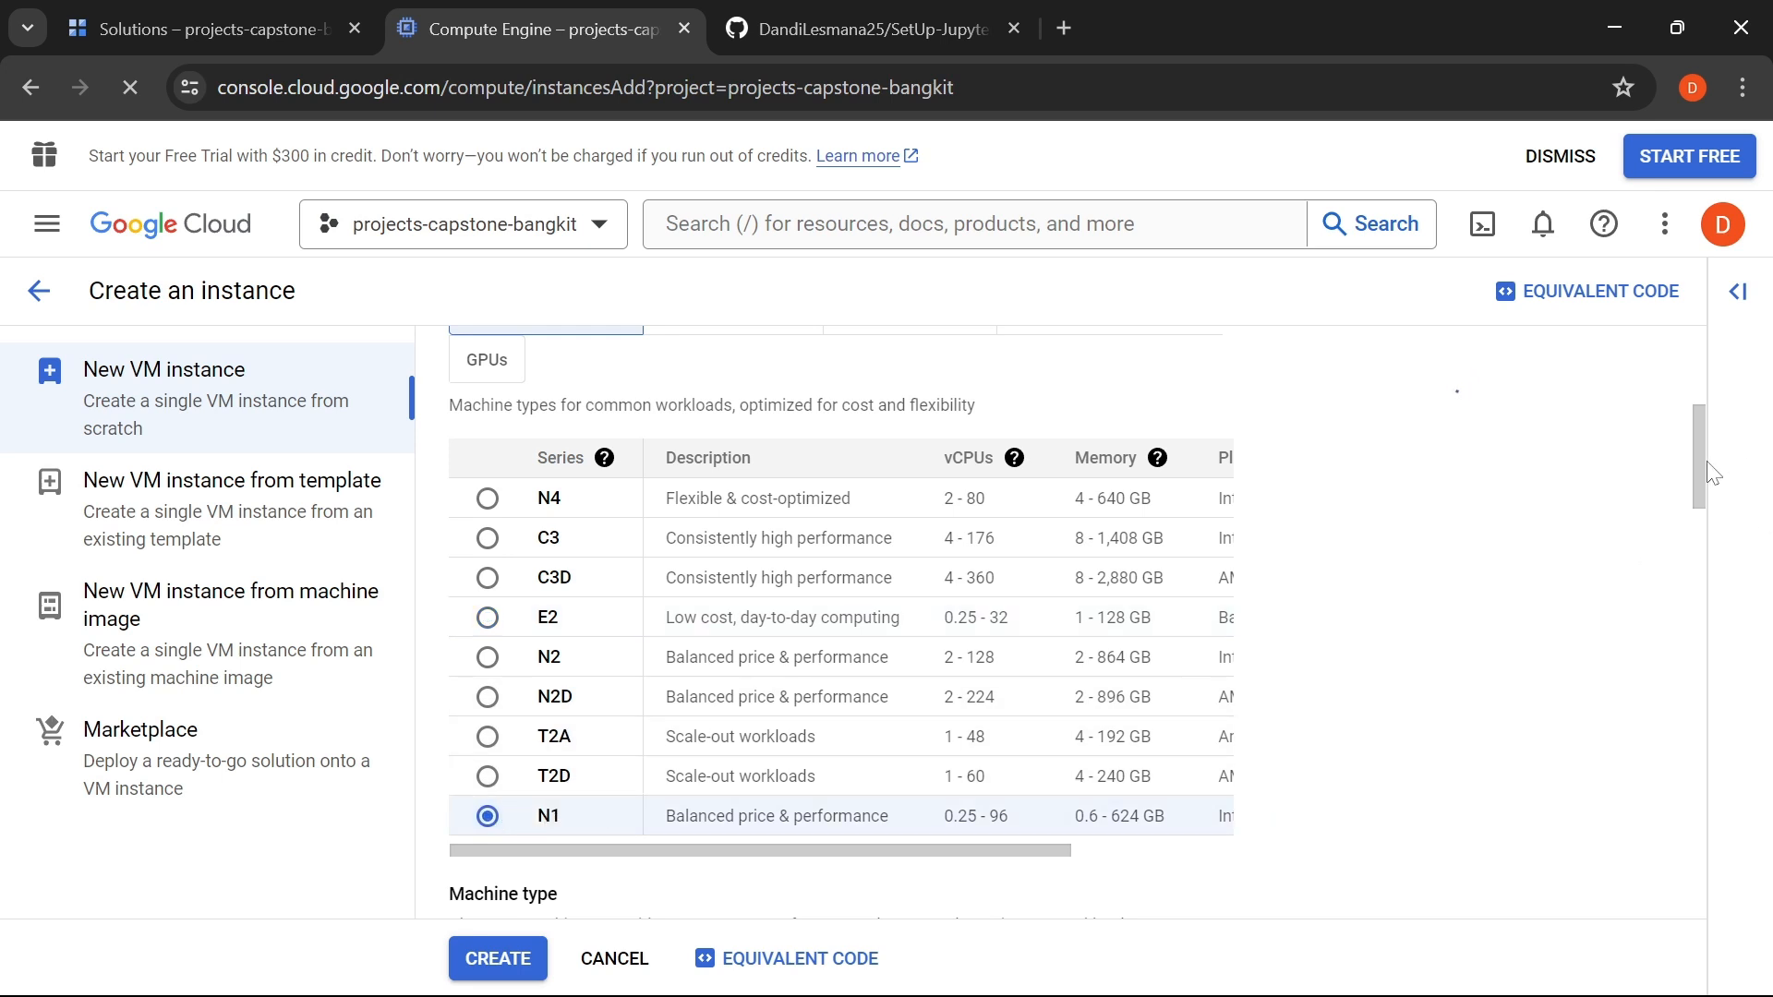
# - Set the machine type to n1-standard-4 (4 vCPU, 2 core, 15 GB memory) and check the monthly cost estimate
pyautogui.moveTo(1698, 501); pyautogui.dragTo(1697, 550)
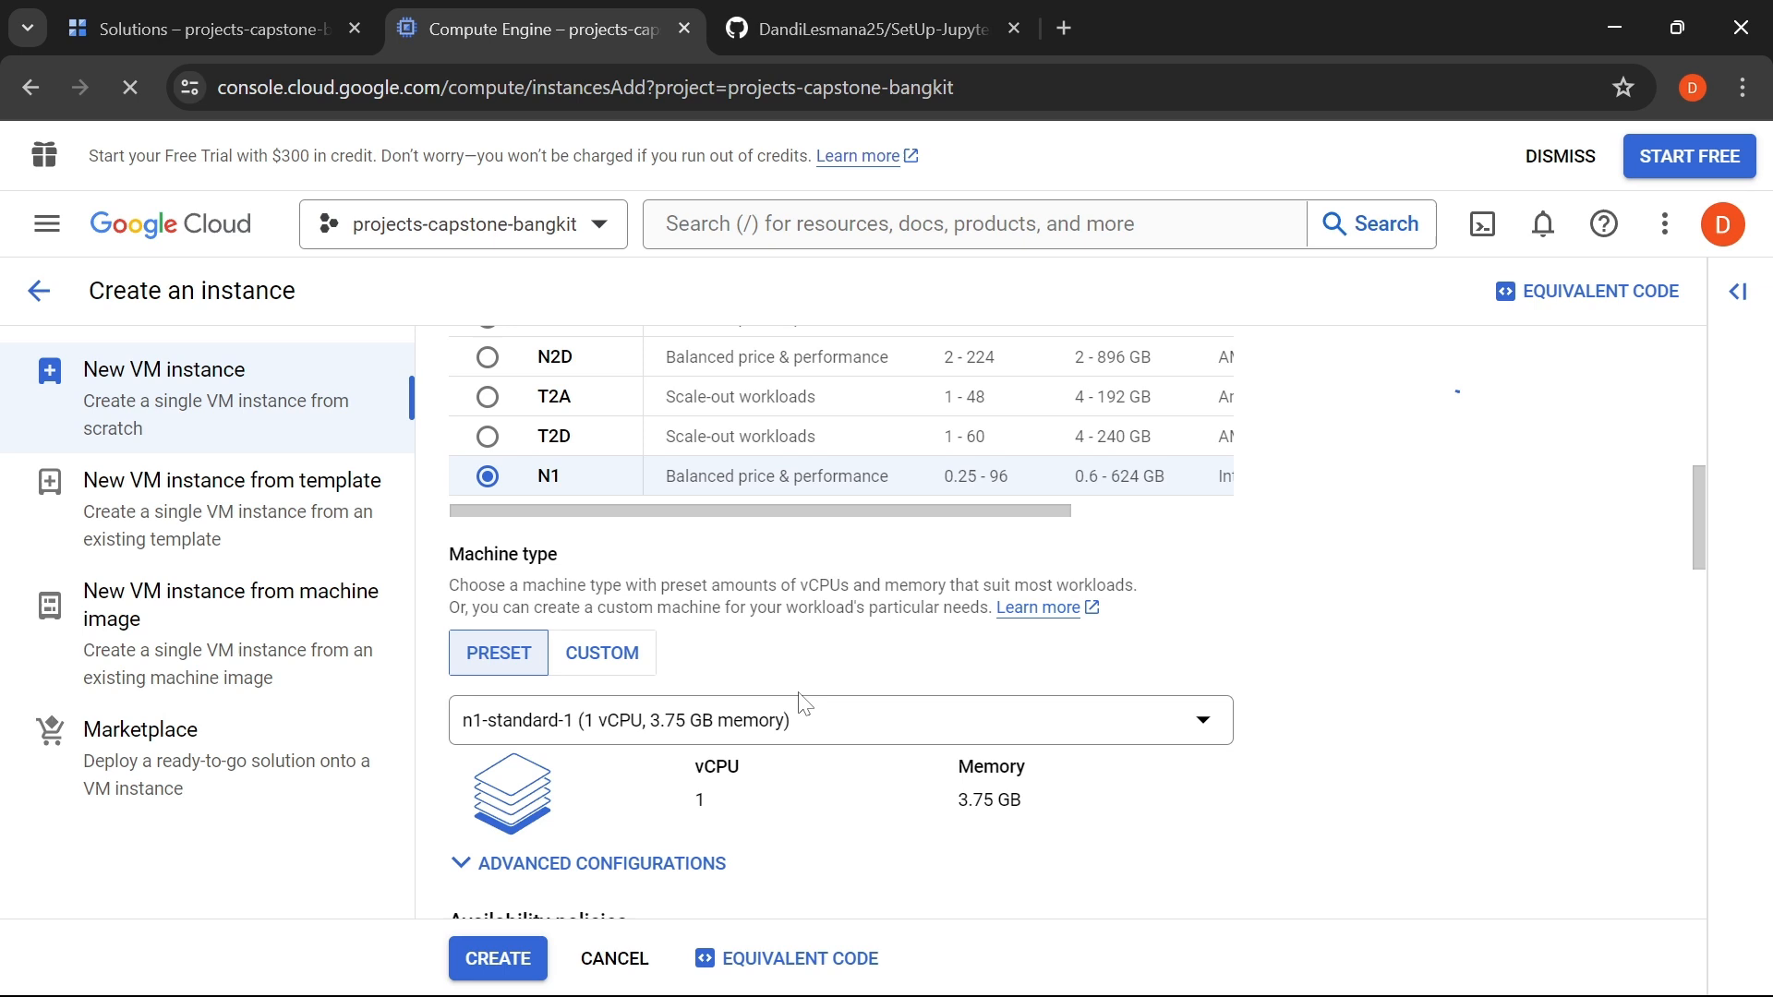
pyautogui.click(761, 739)
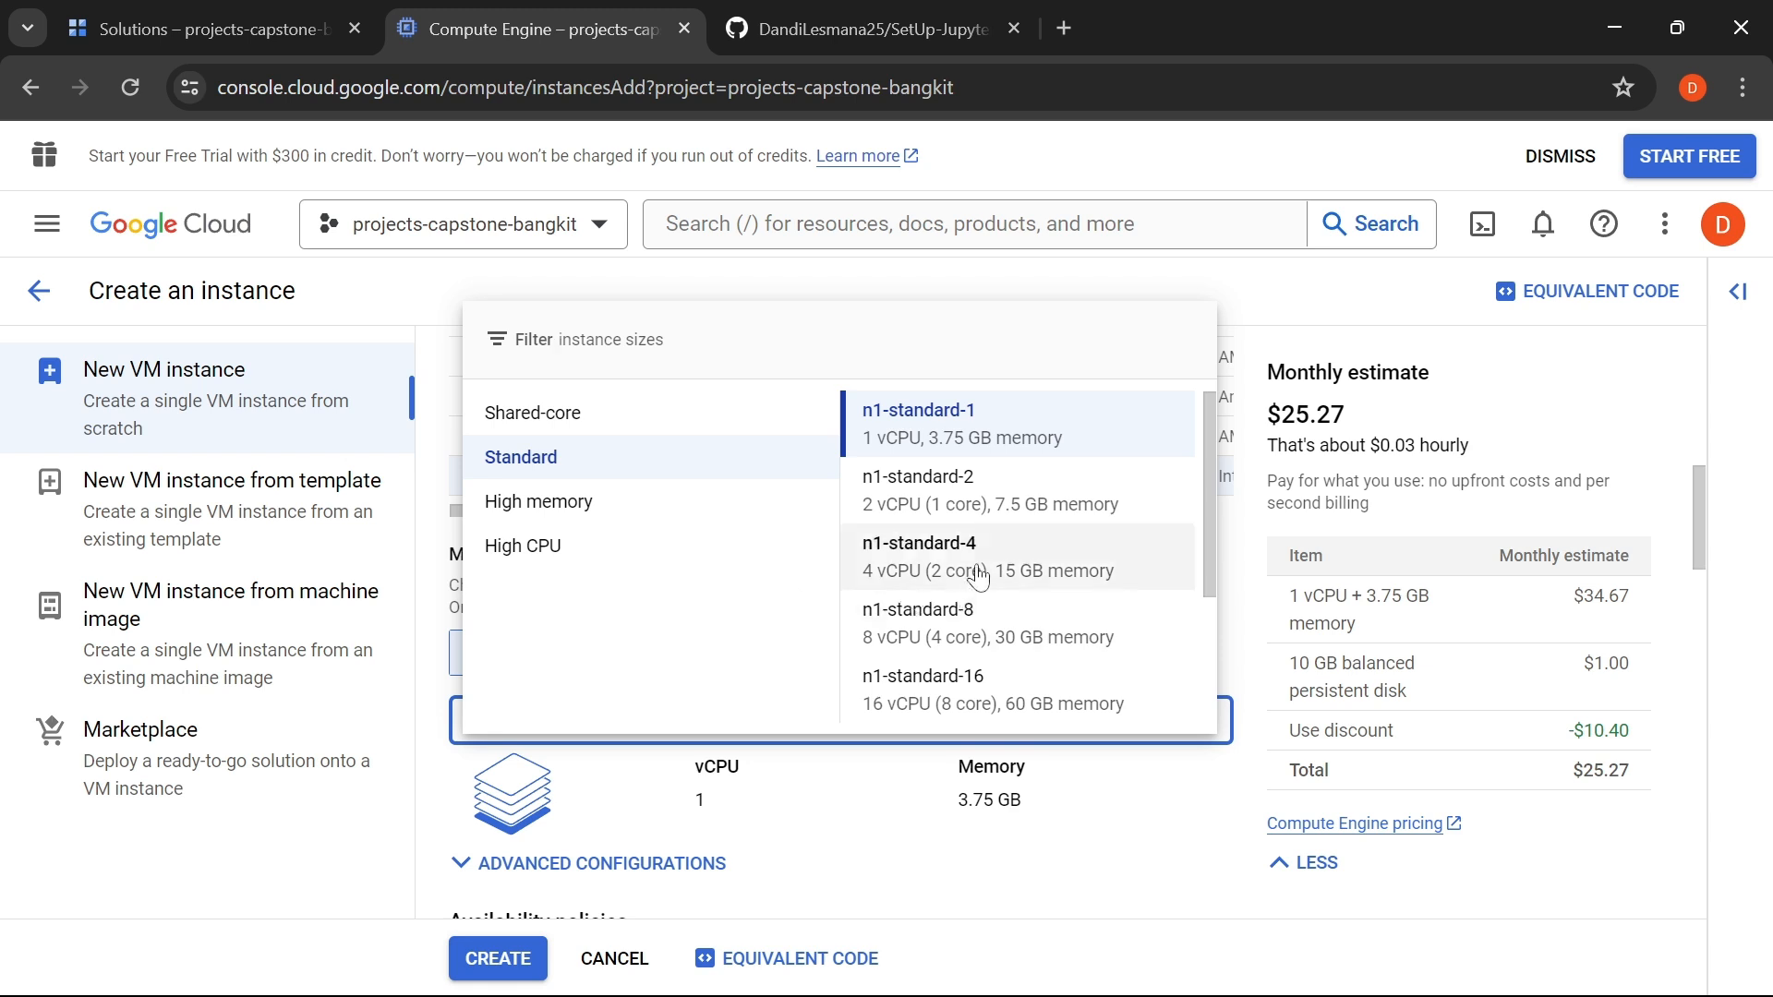
pyautogui.scroll(-3, 981, 574)
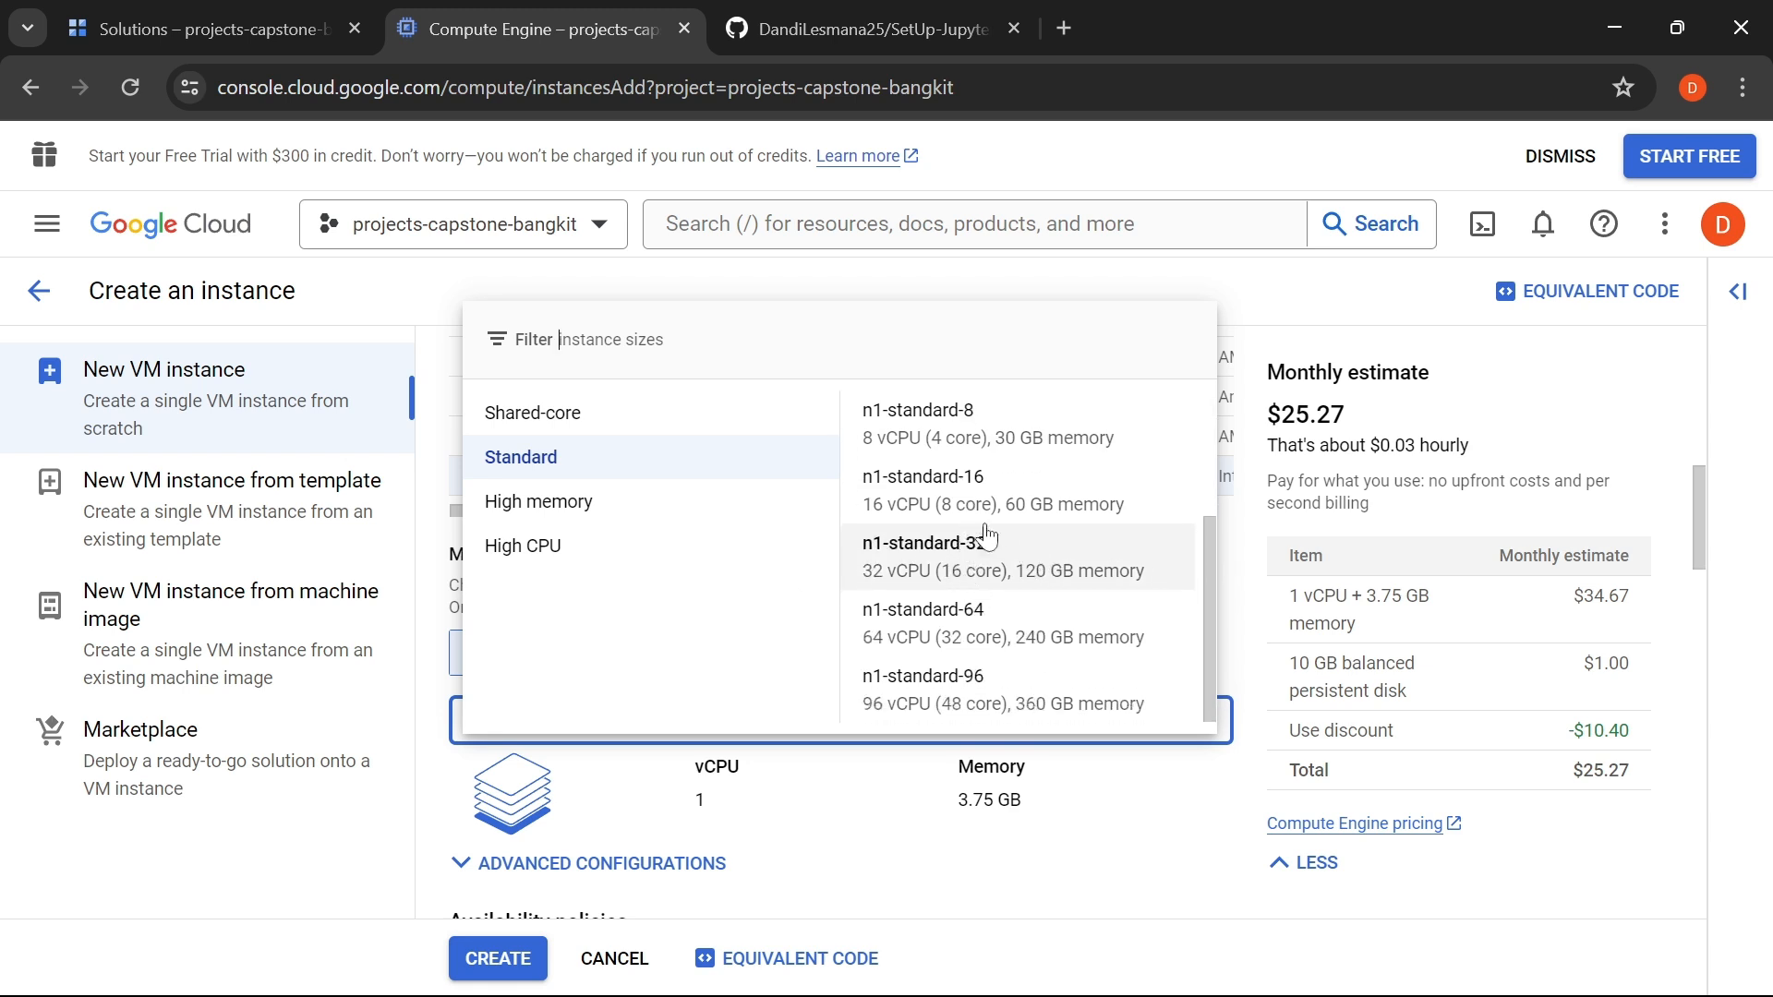
pyautogui.scroll(3, 988, 545)
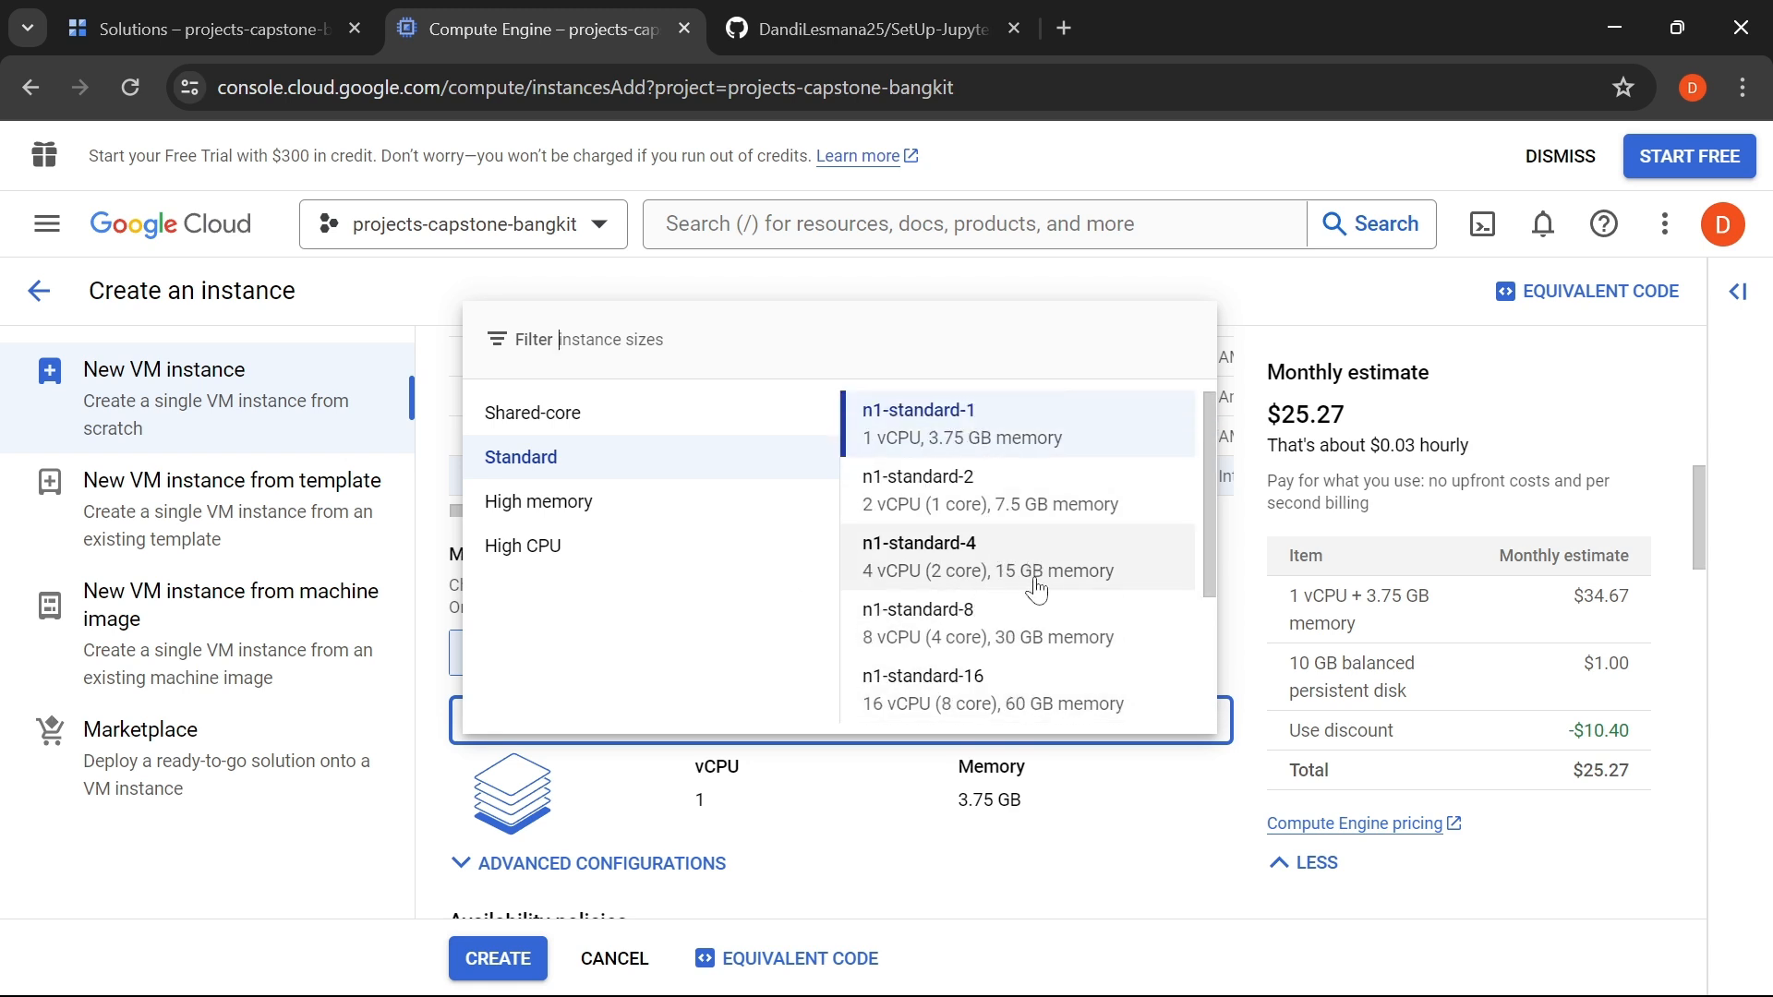
pyautogui.click(980, 588)
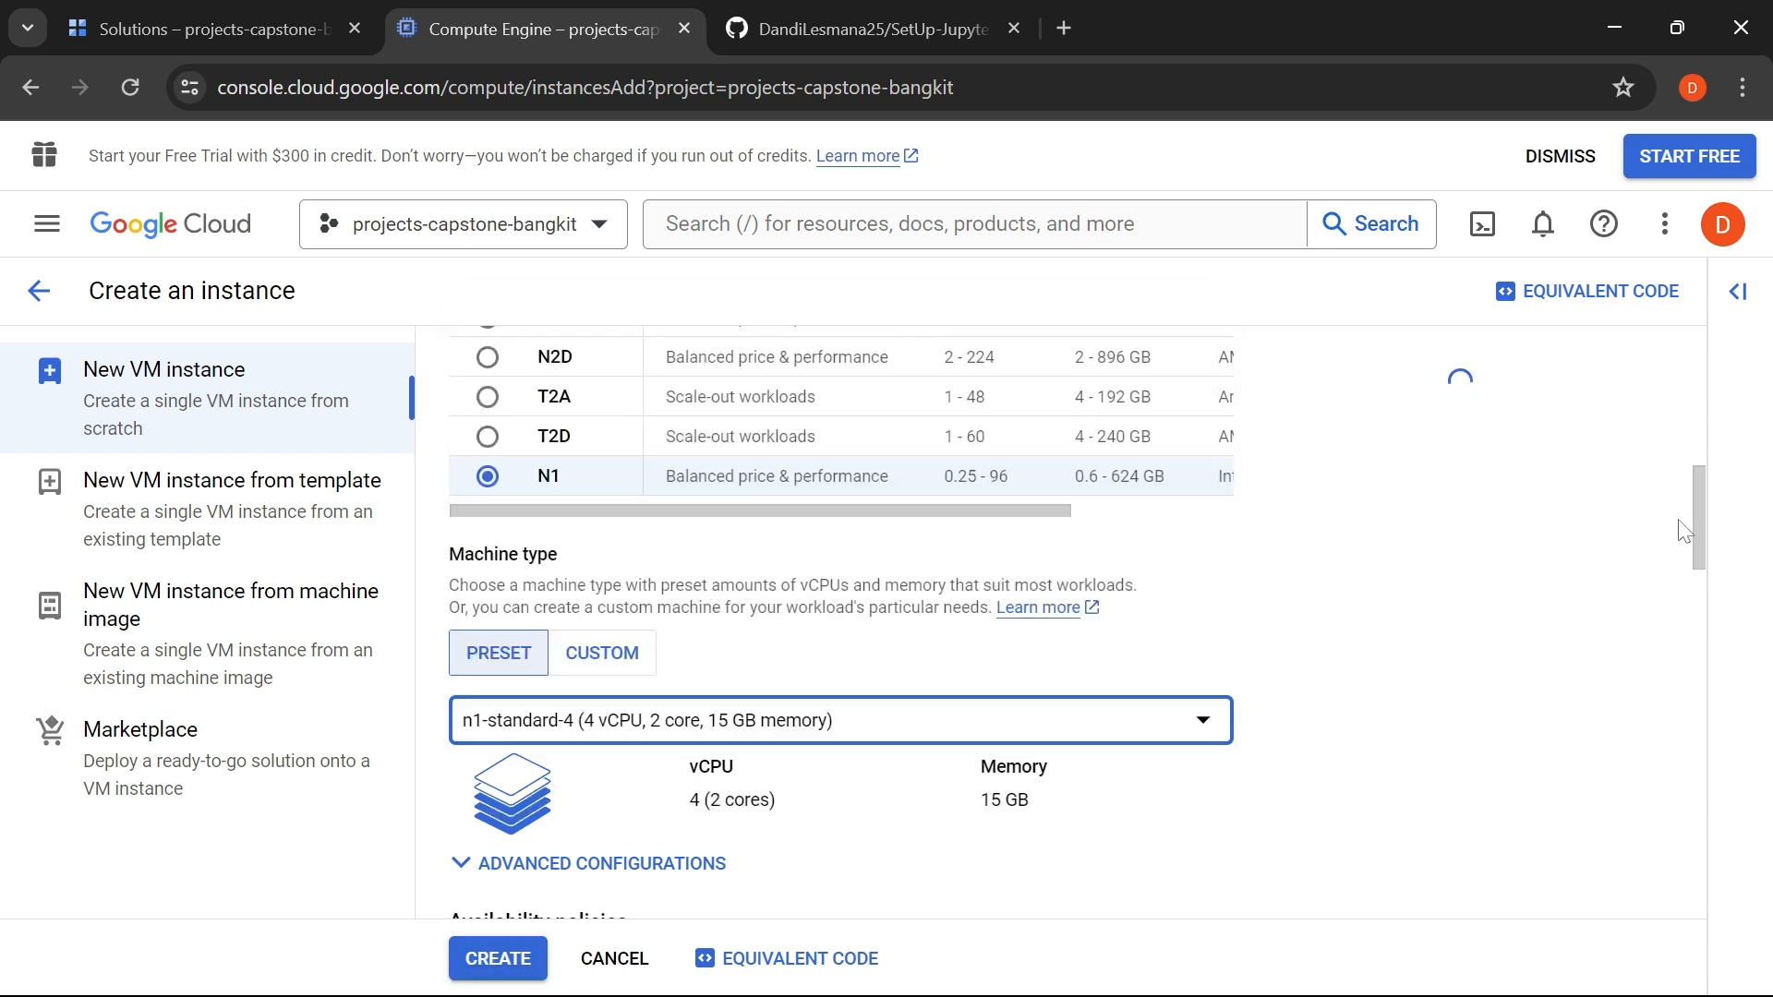
pyautogui.moveTo(1697, 507); pyautogui.dragTo(1673, 360)
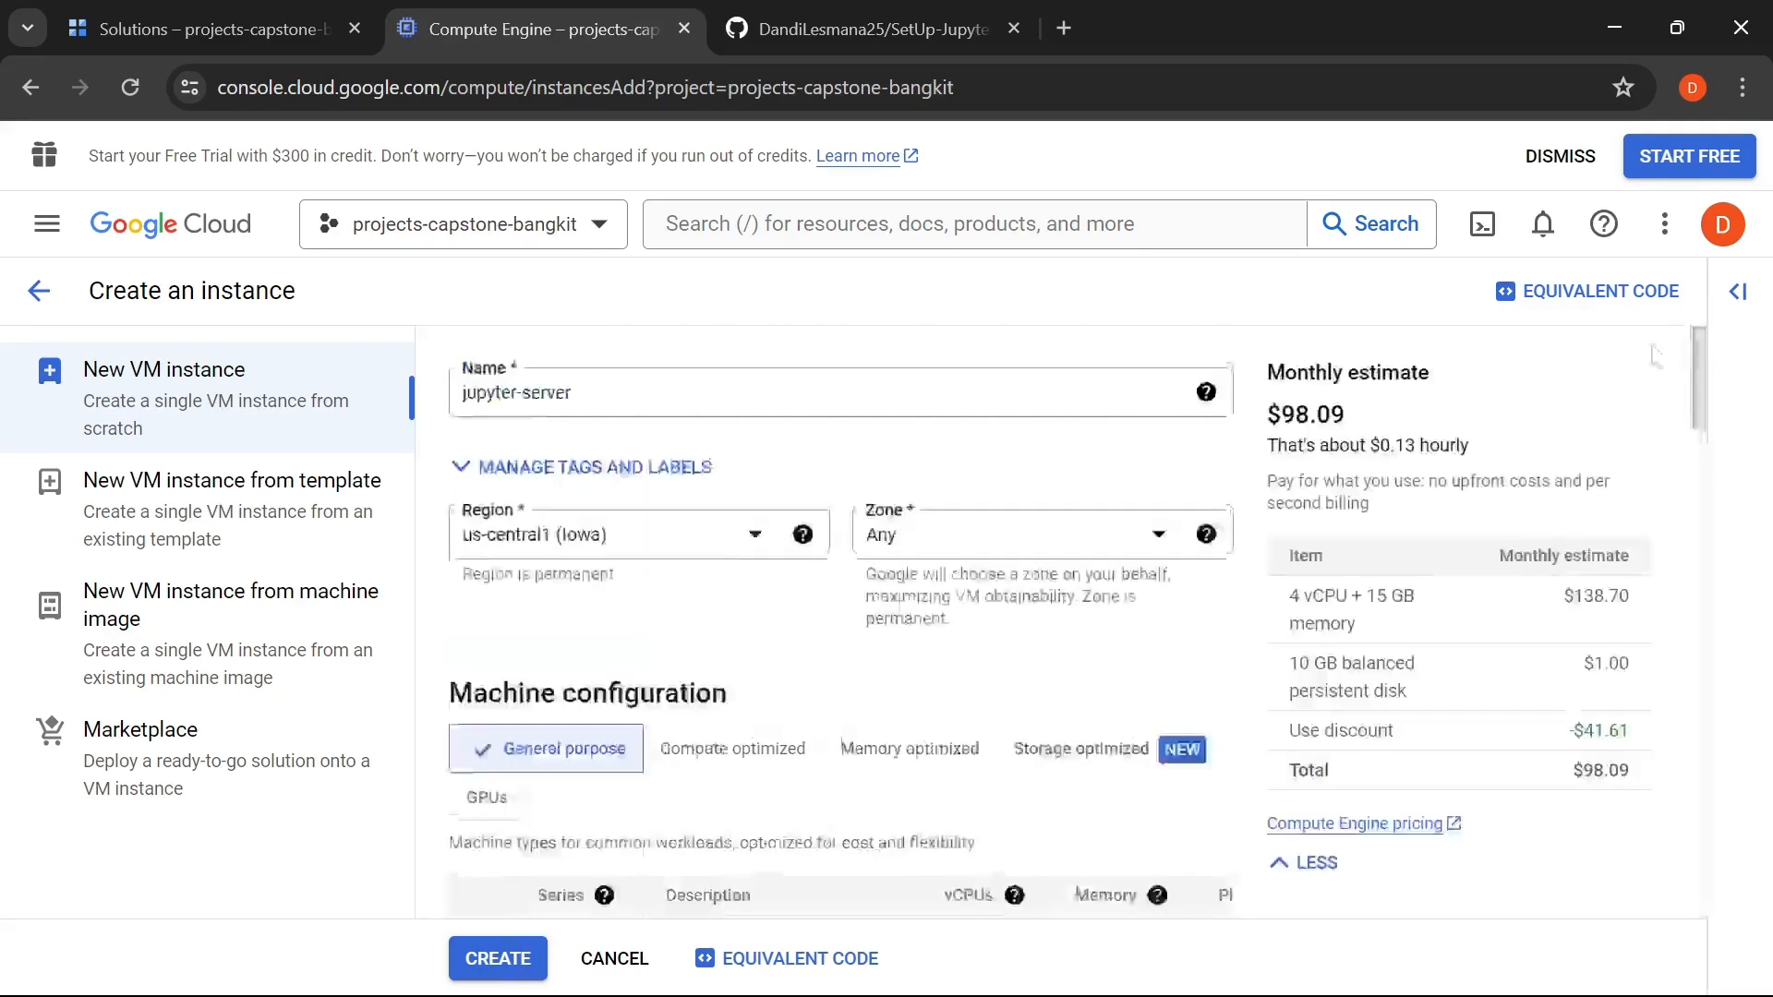
pyautogui.moveTo(1346, 415); pyautogui.dragTo(1296, 415)
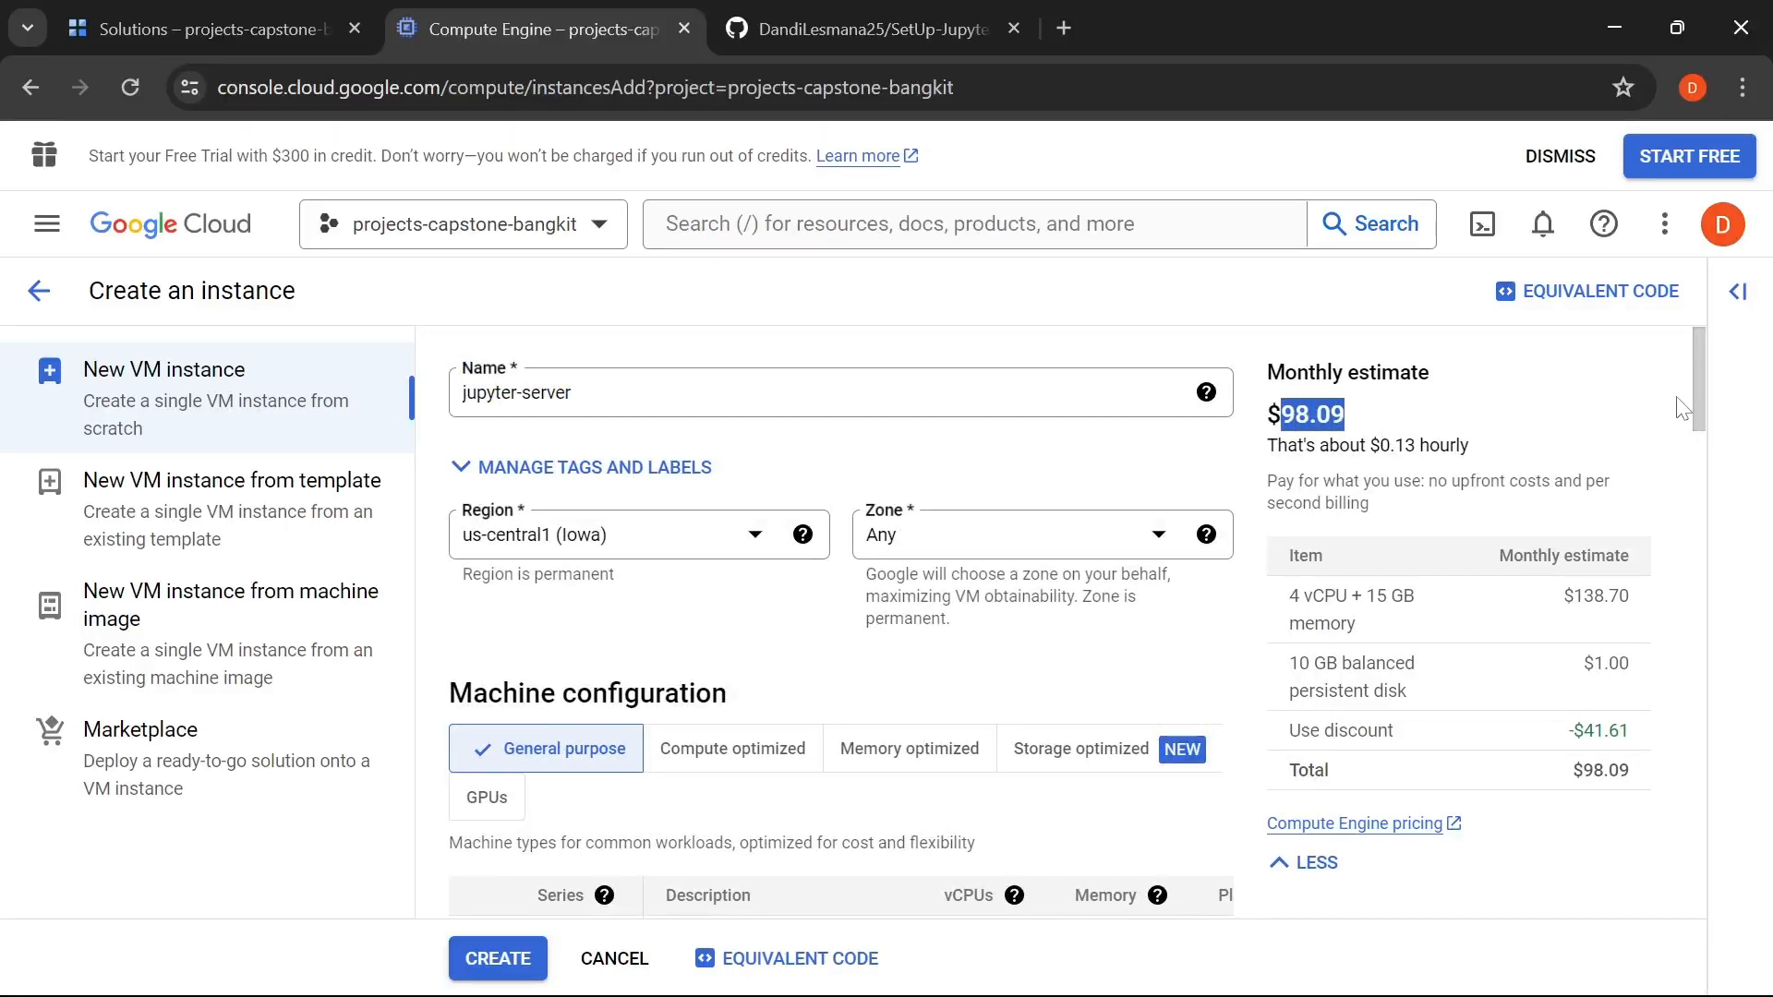
# - Try the Compute optimized machine family to compare its monthly estimate, and return to General purpose
pyautogui.moveTo(1683, 387); pyautogui.dragTo(1669, 433)
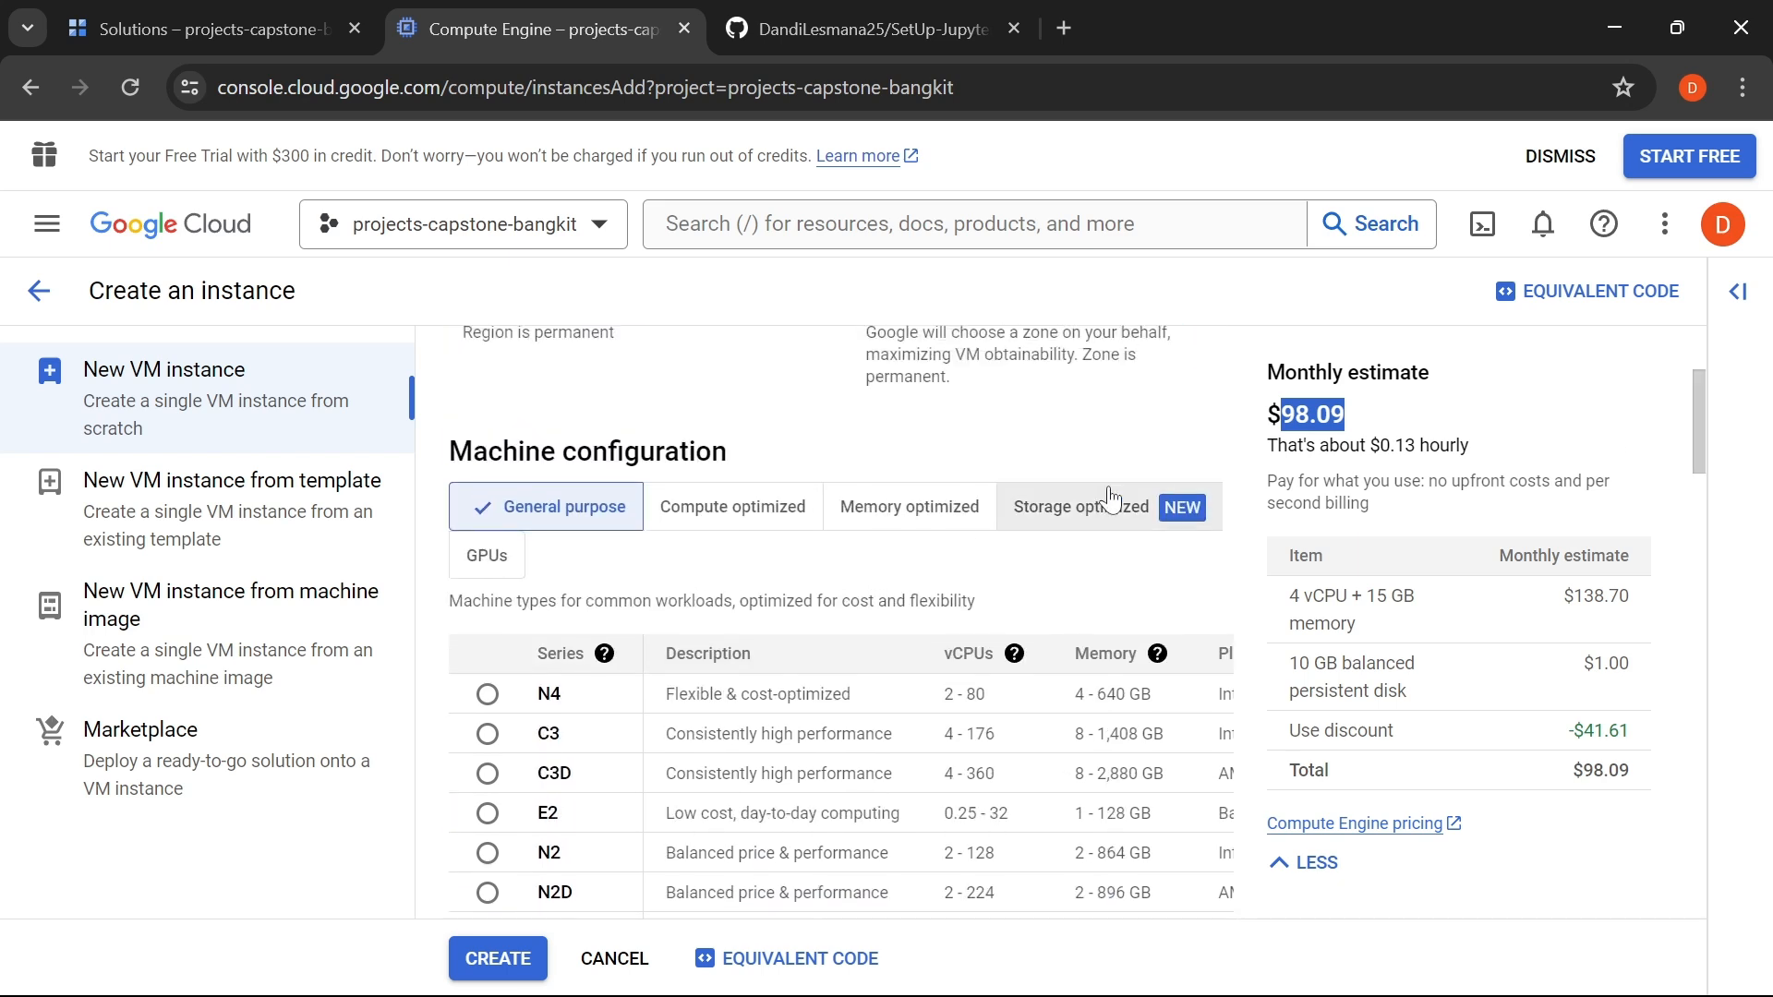
pyautogui.click(759, 517)
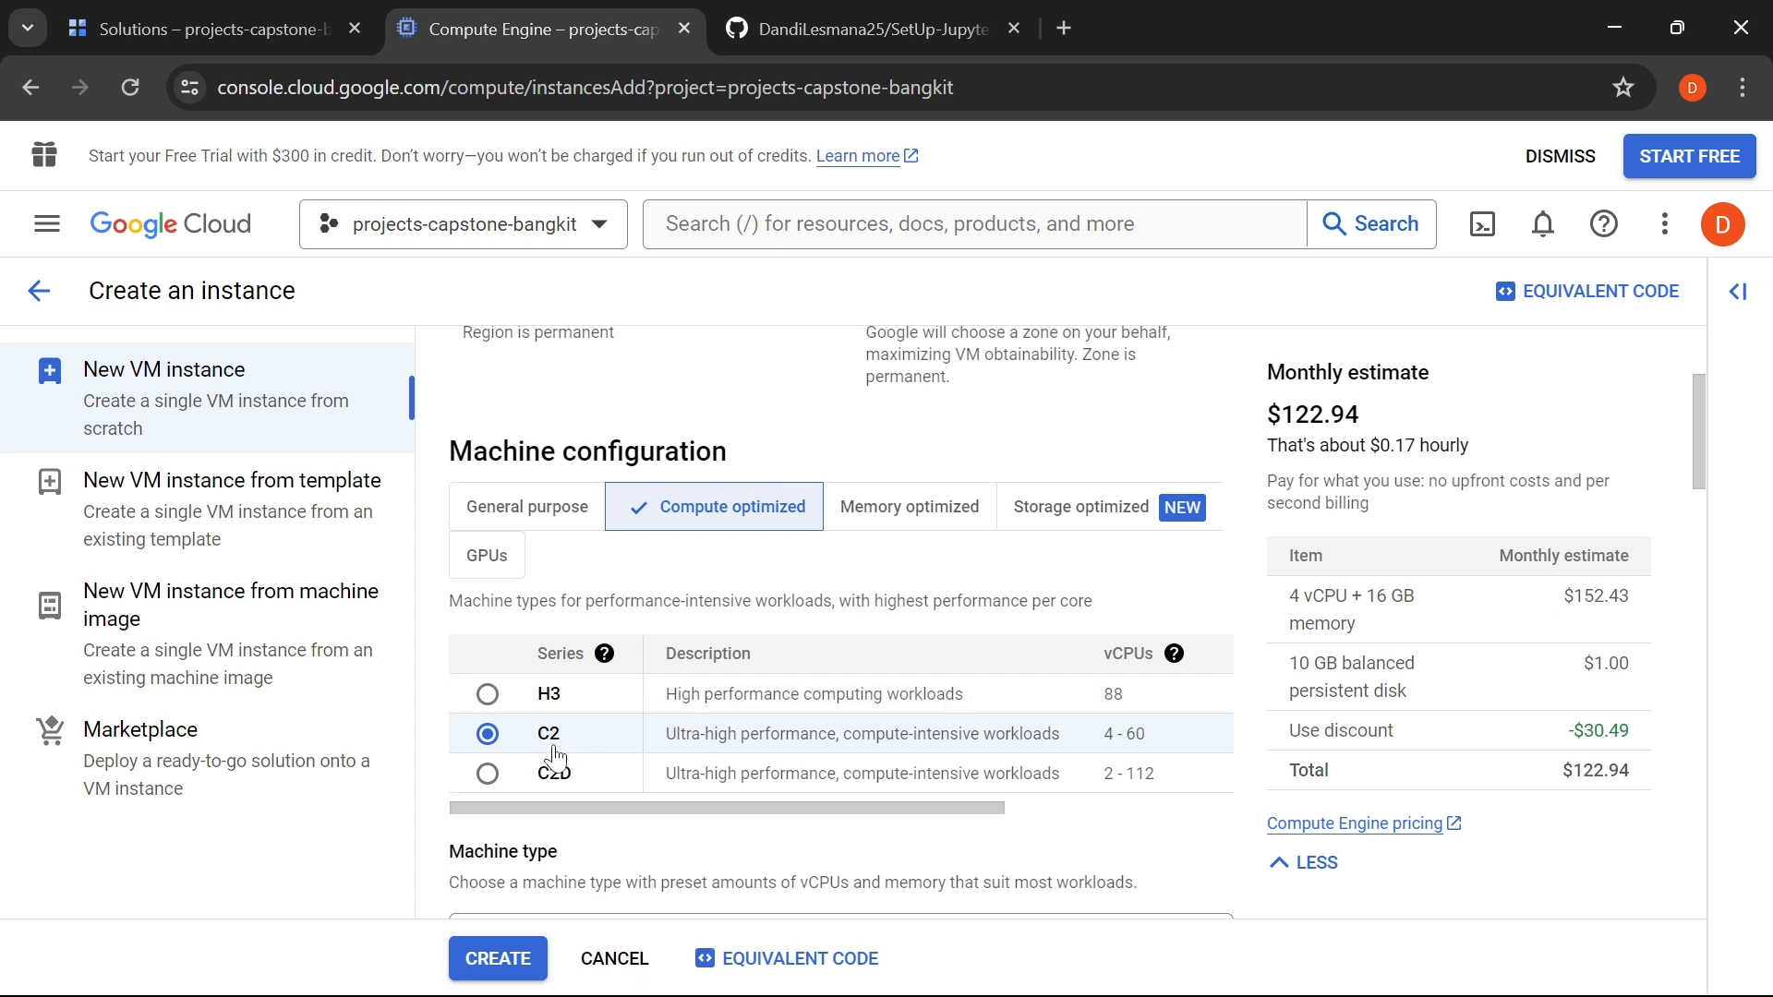
pyautogui.click(517, 508)
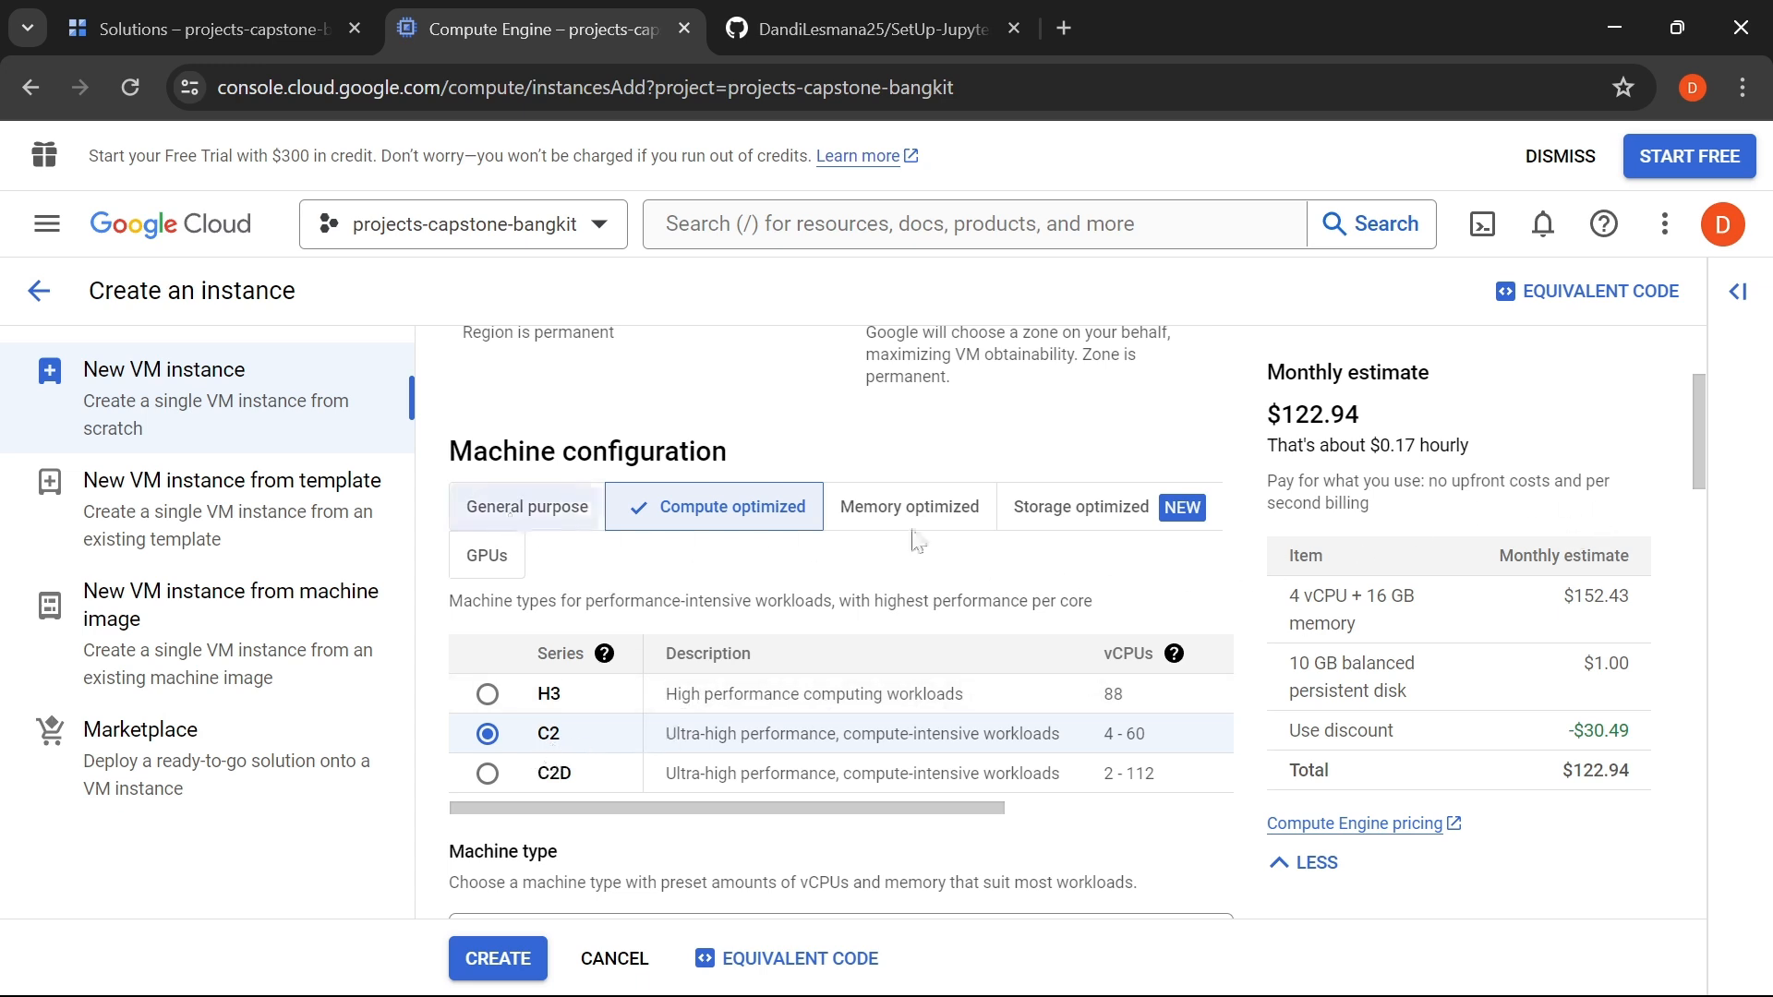
pyautogui.moveTo(1695, 431); pyautogui.dragTo(1695, 506)
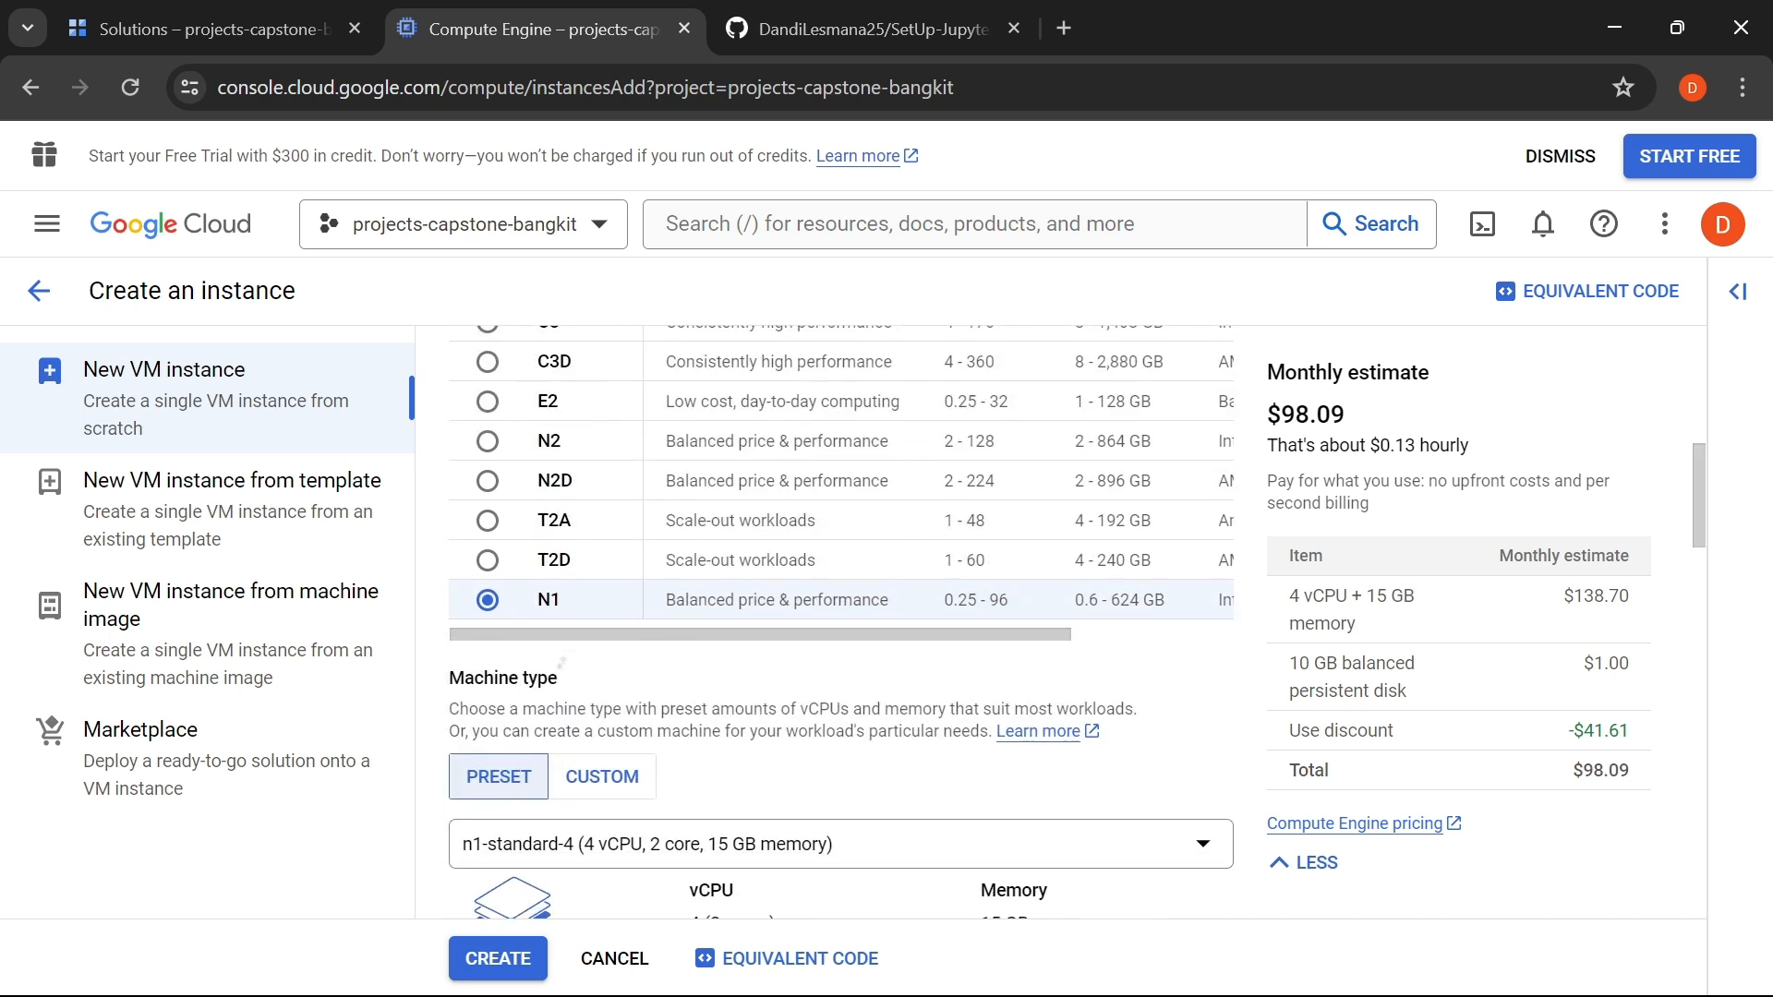
pyautogui.scroll(1, 1399, 564)
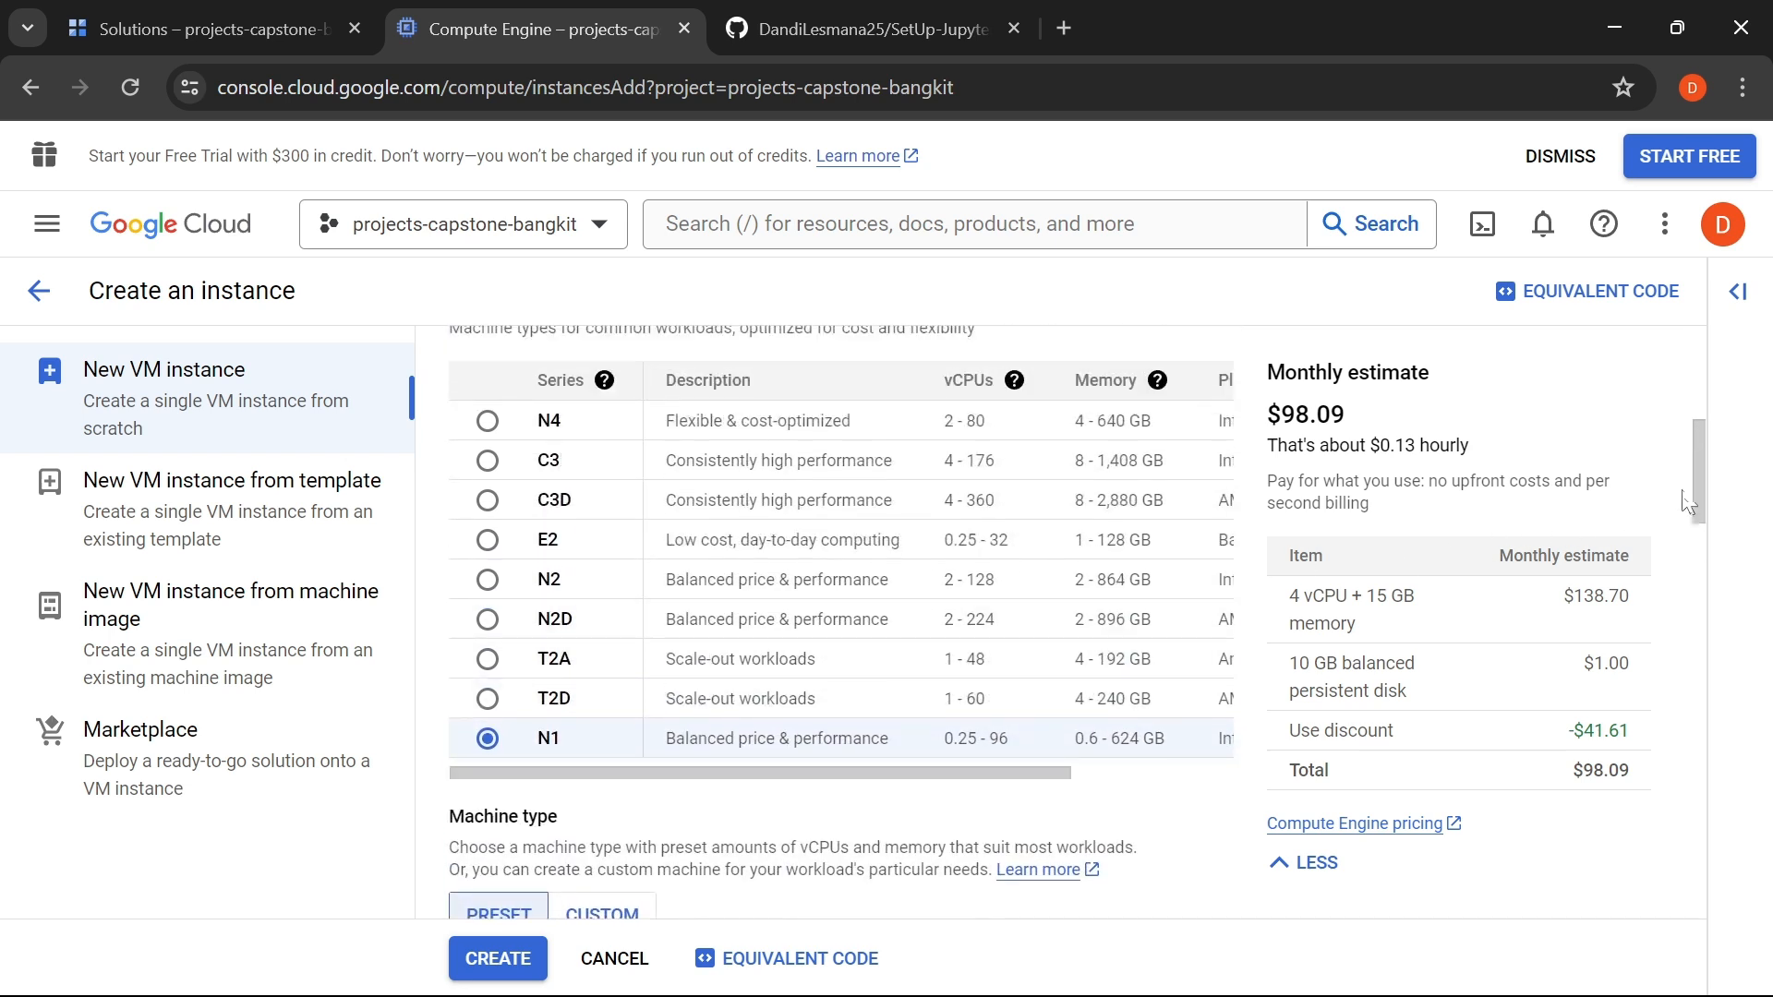
# - Review the VM provisioning model options and try Spot to compare its monthly cost estimate
pyautogui.moveTo(1689, 501); pyautogui.dragTo(1689, 584)
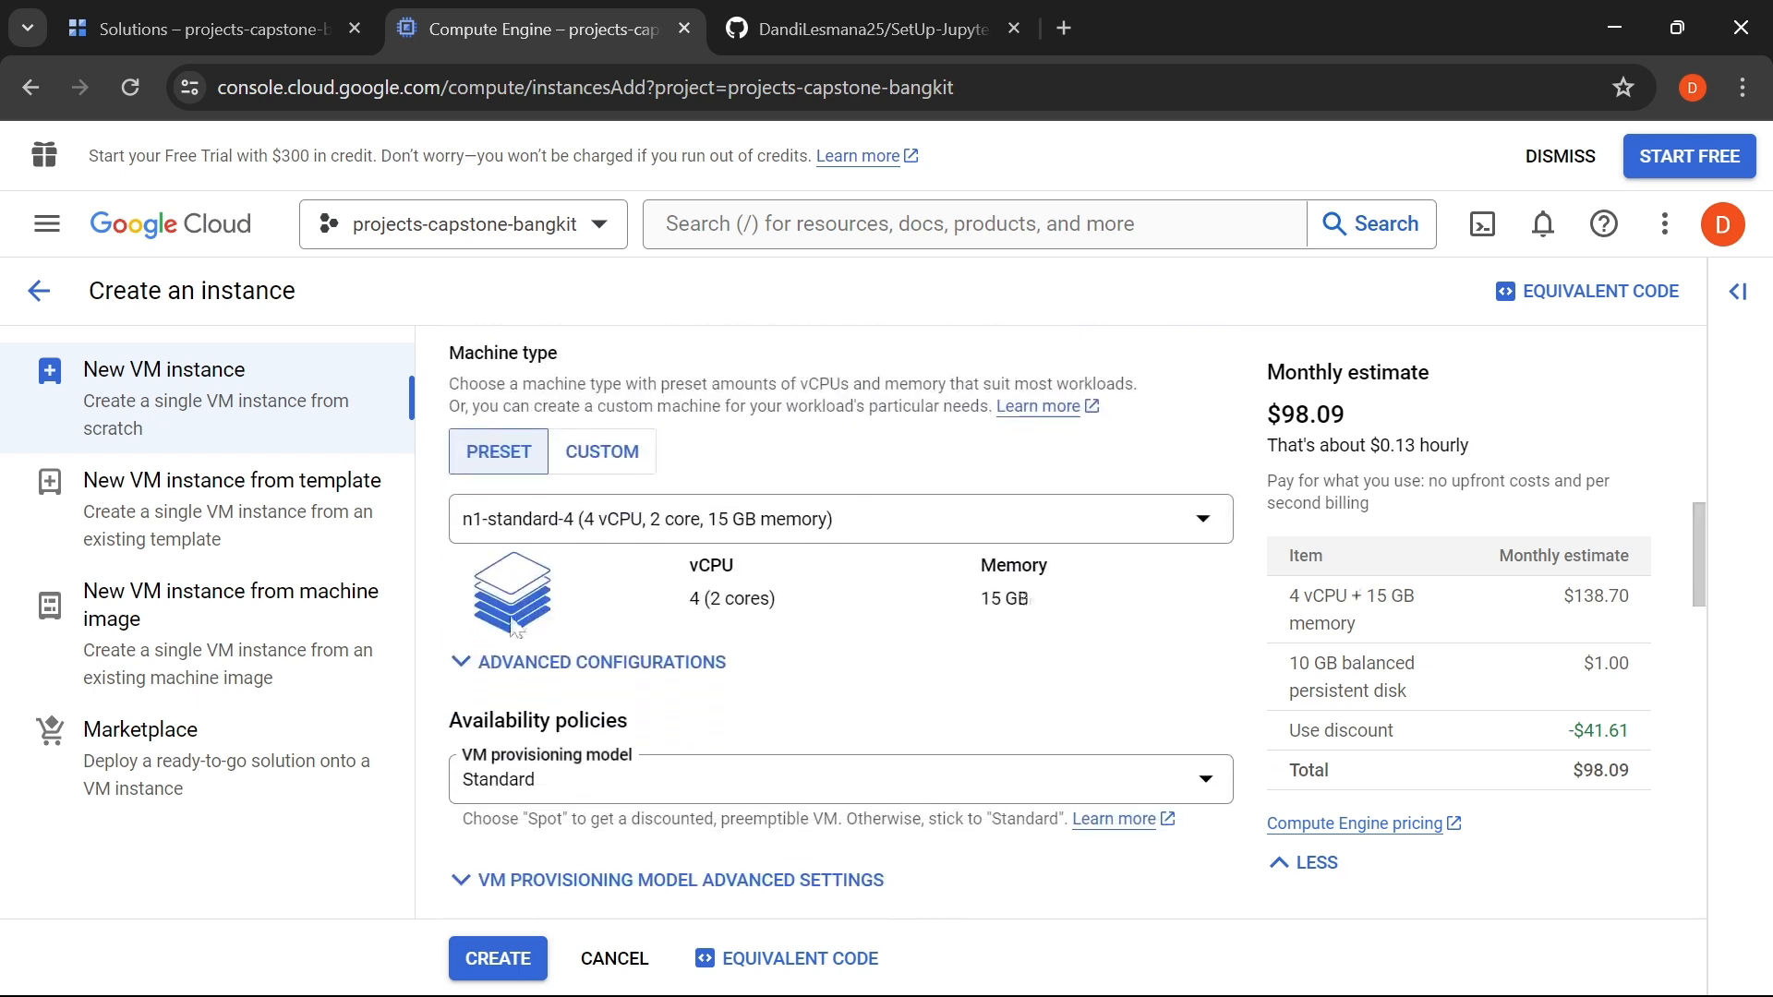
pyautogui.scroll(-1, 868, 645)
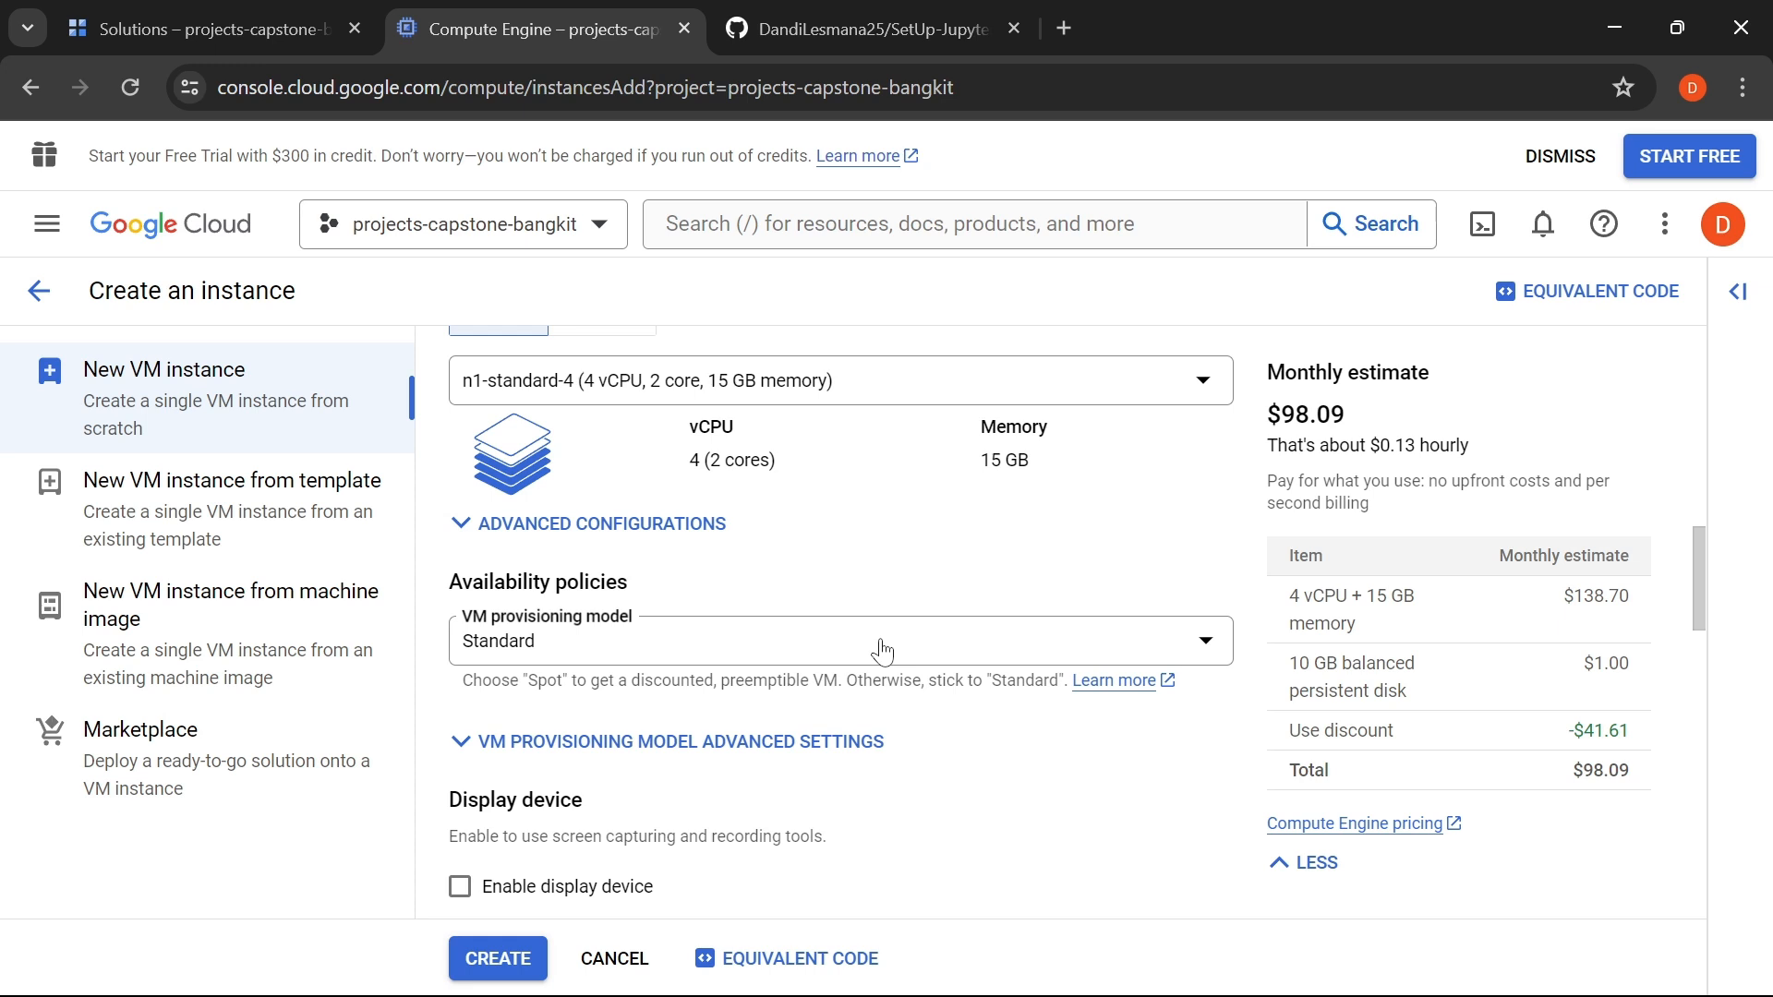
pyautogui.click(882, 651)
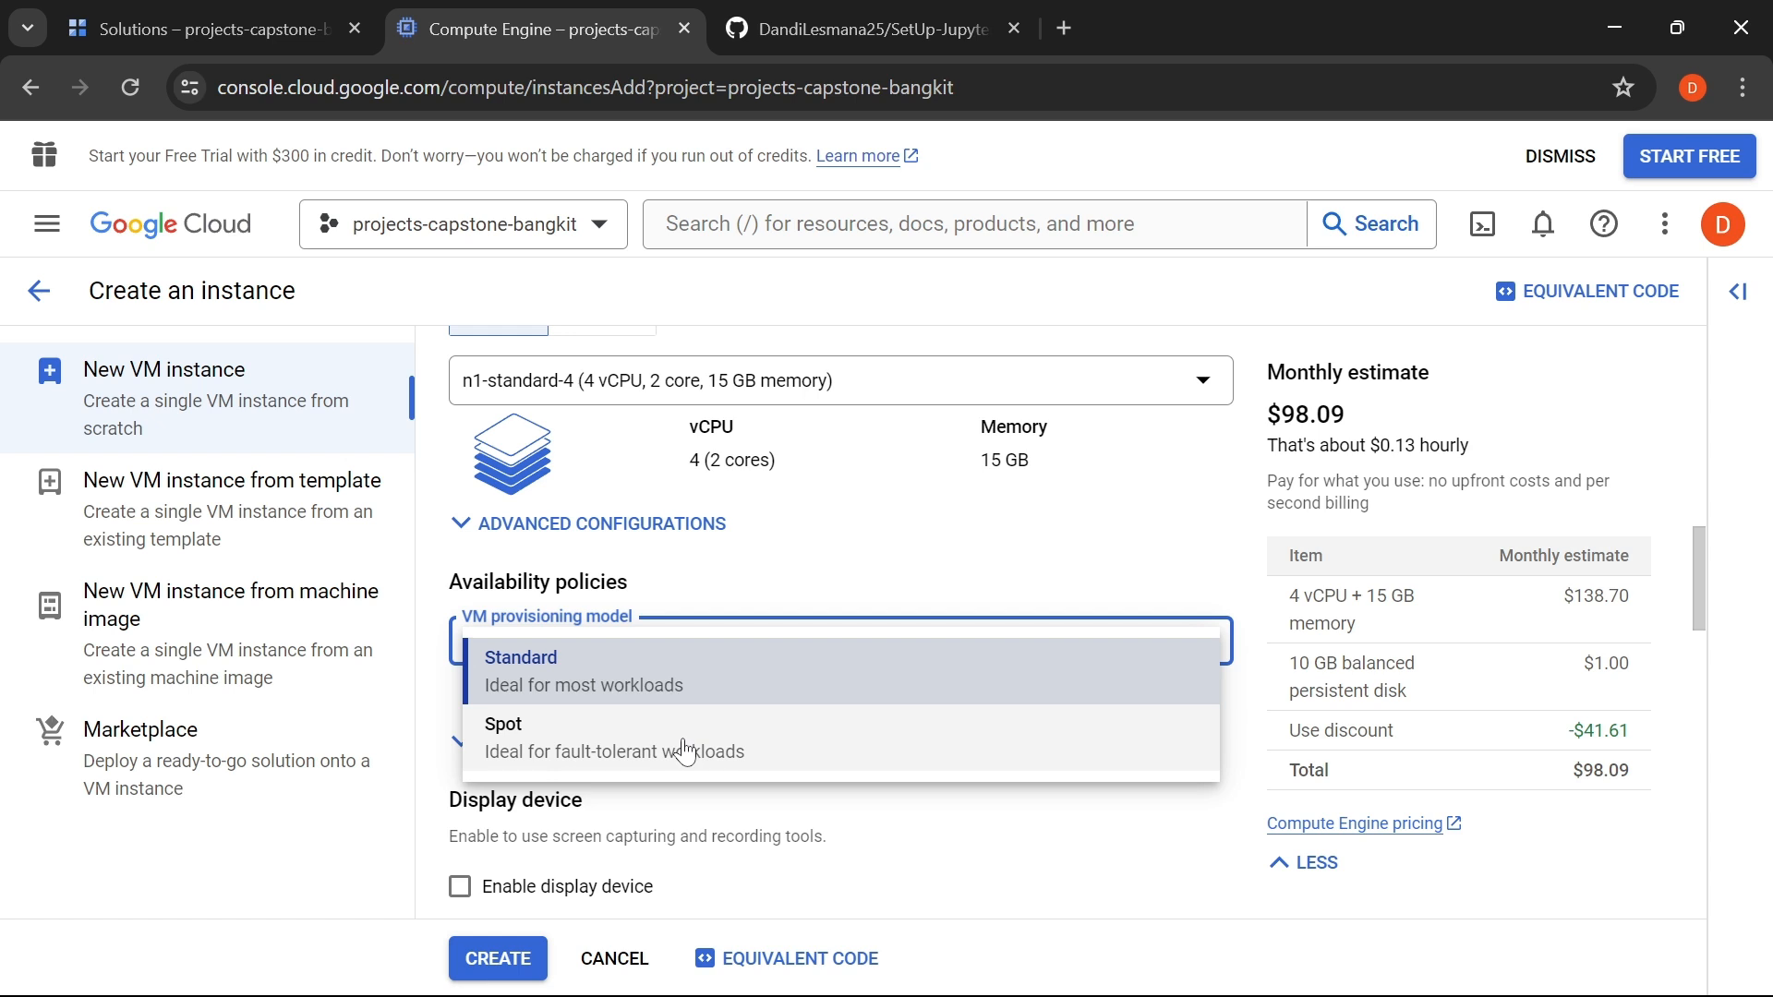
pyautogui.click(744, 677)
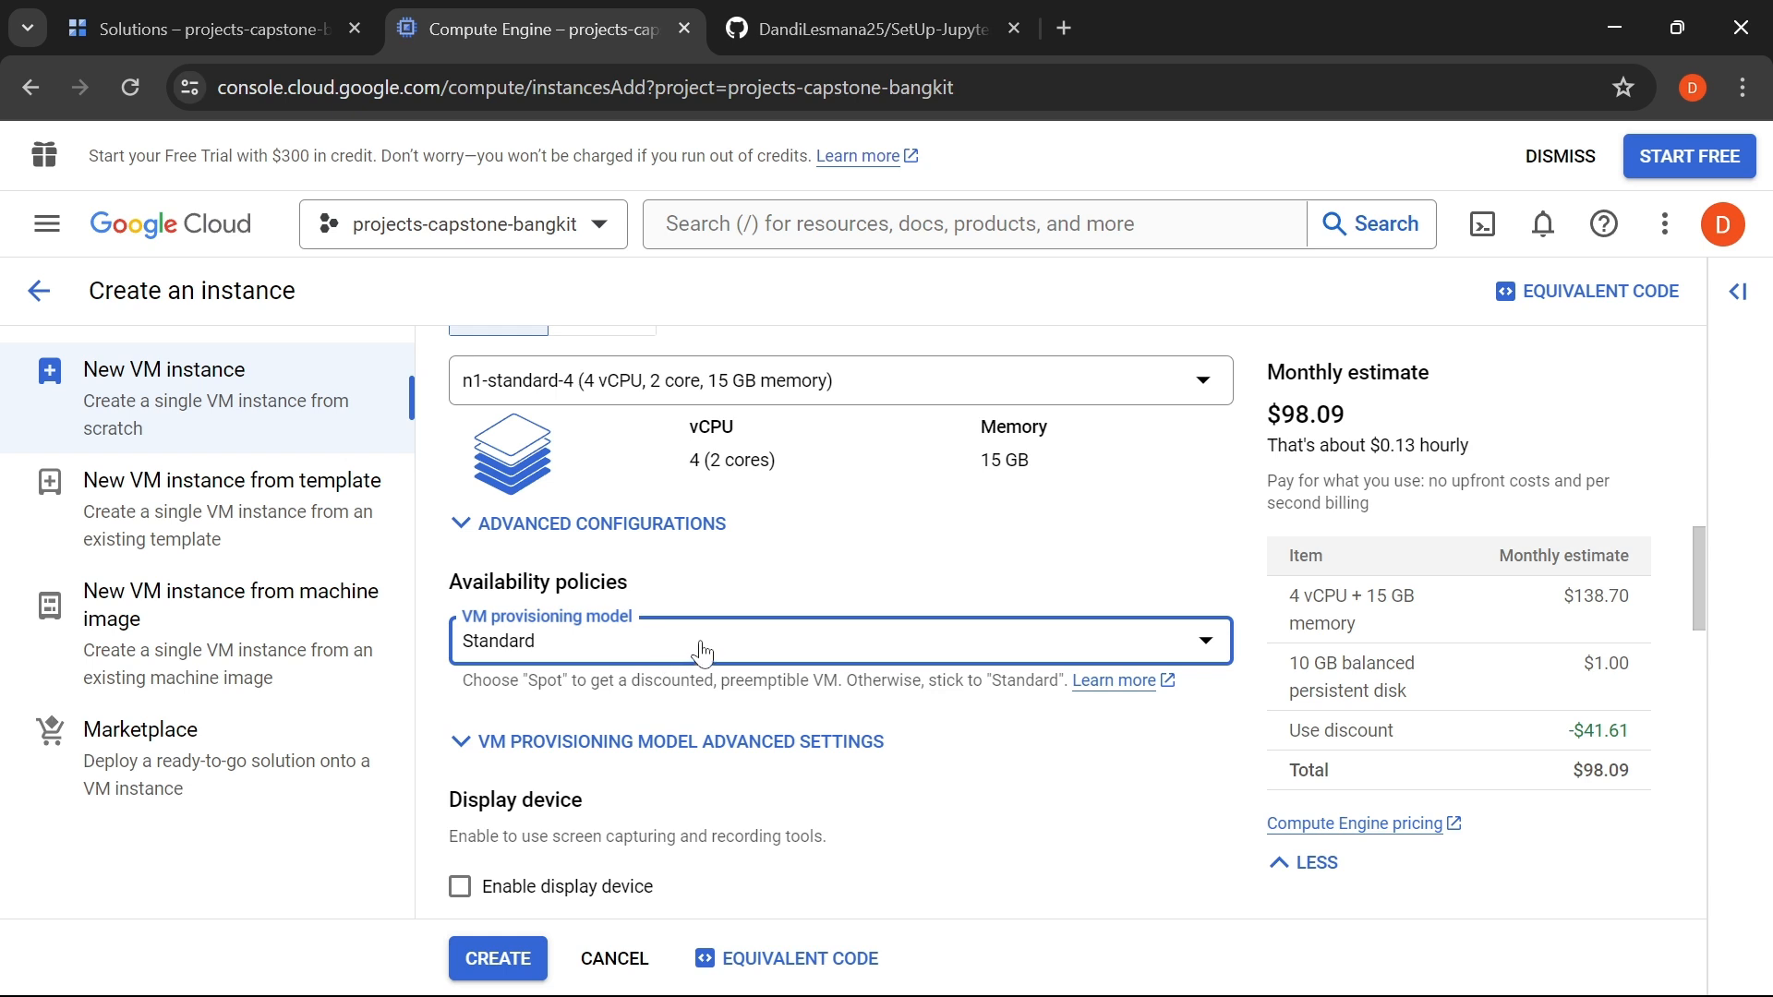
pyautogui.click(703, 654)
pyautogui.click(697, 718)
pyautogui.scroll(-2, 685, 729)
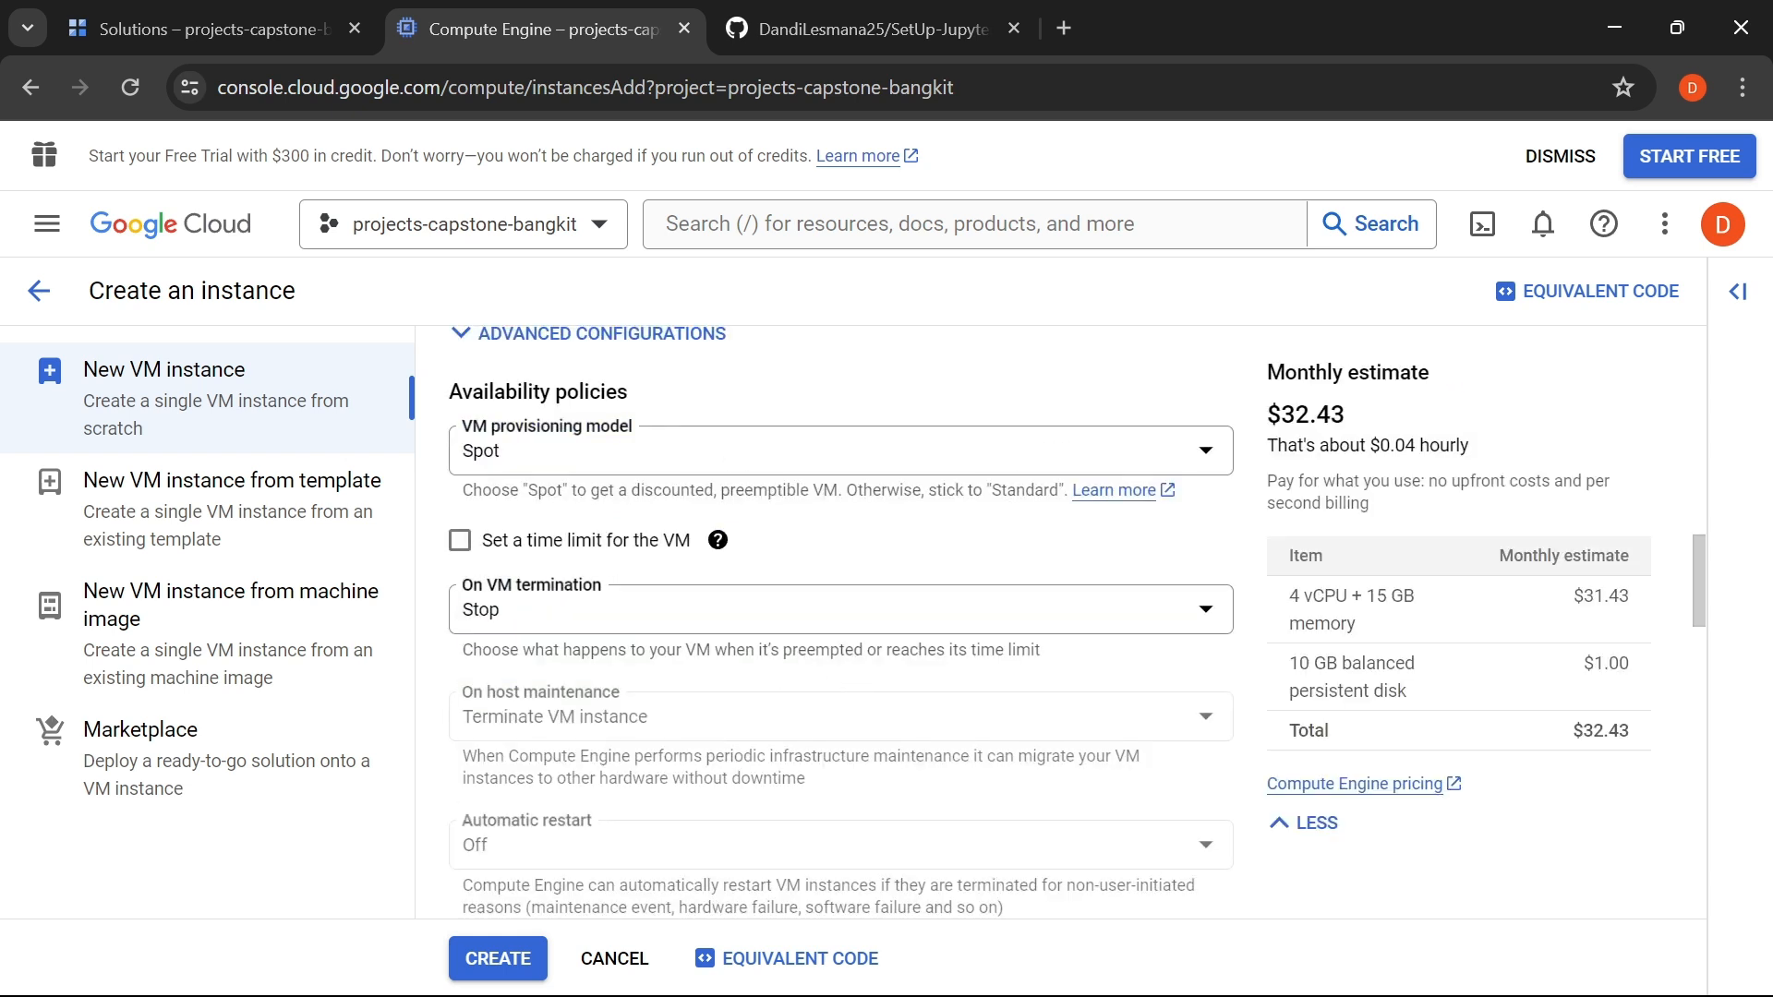
pyautogui.moveTo(1370, 423); pyautogui.dragTo(1267, 415)
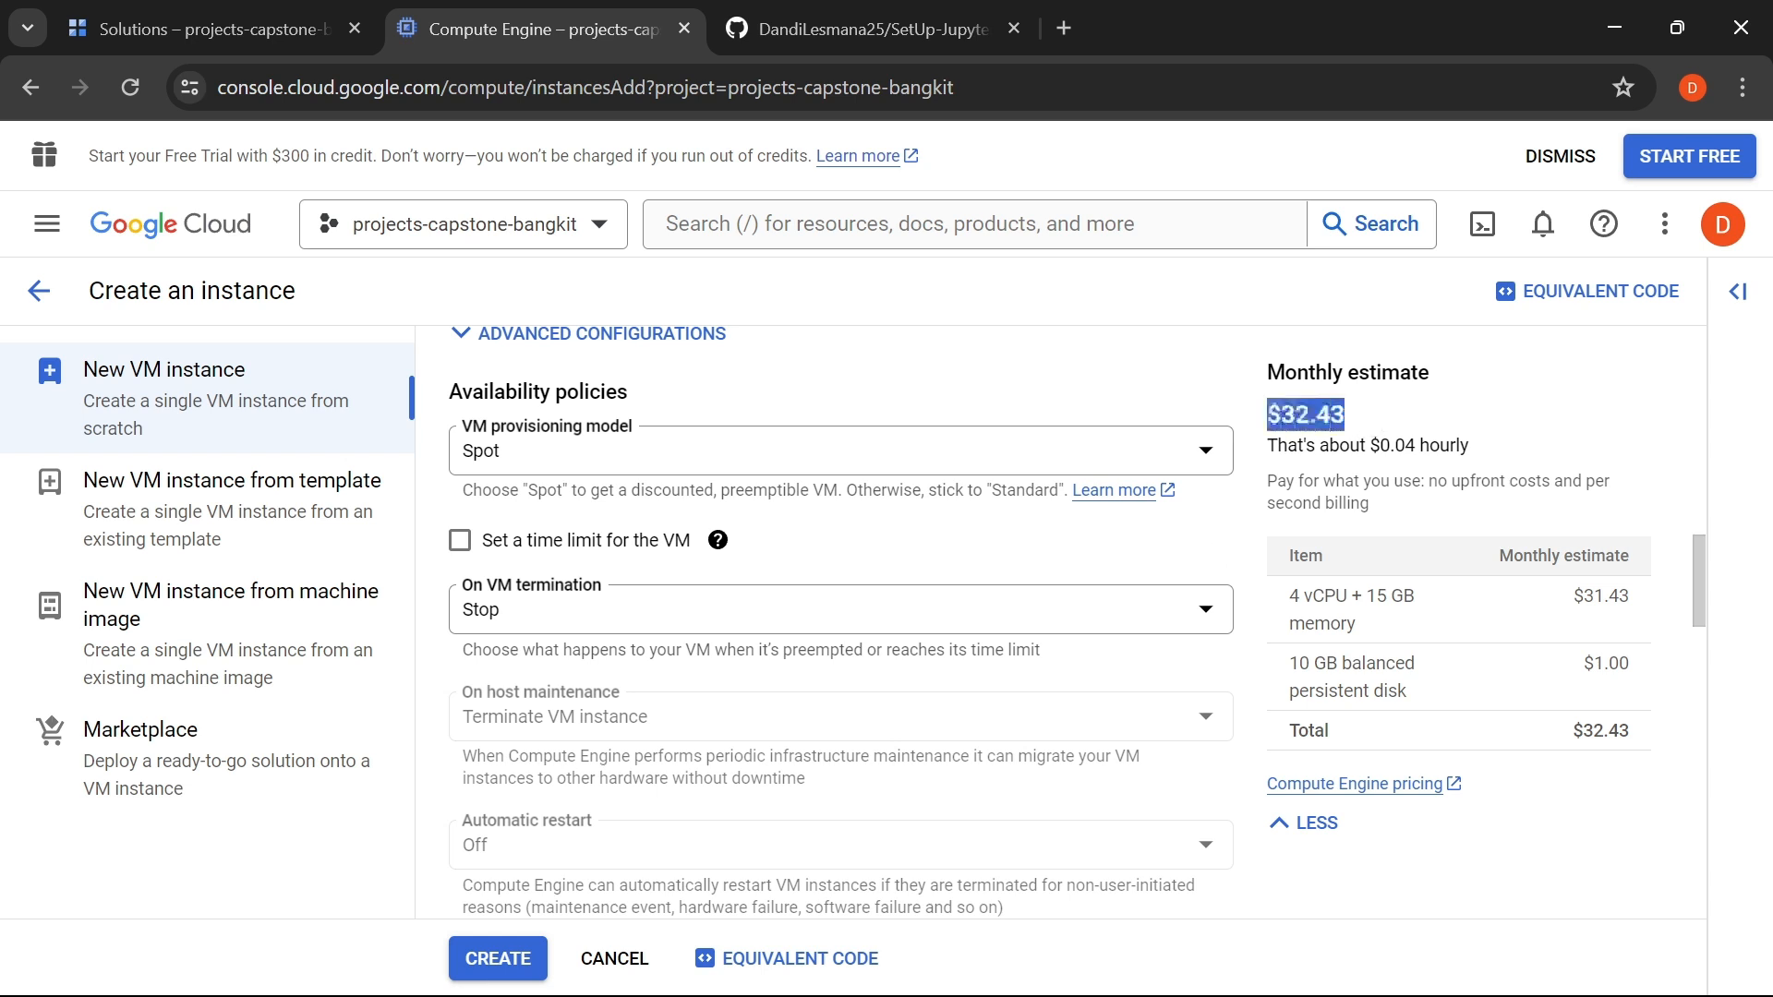
pyautogui.click(1341, 441)
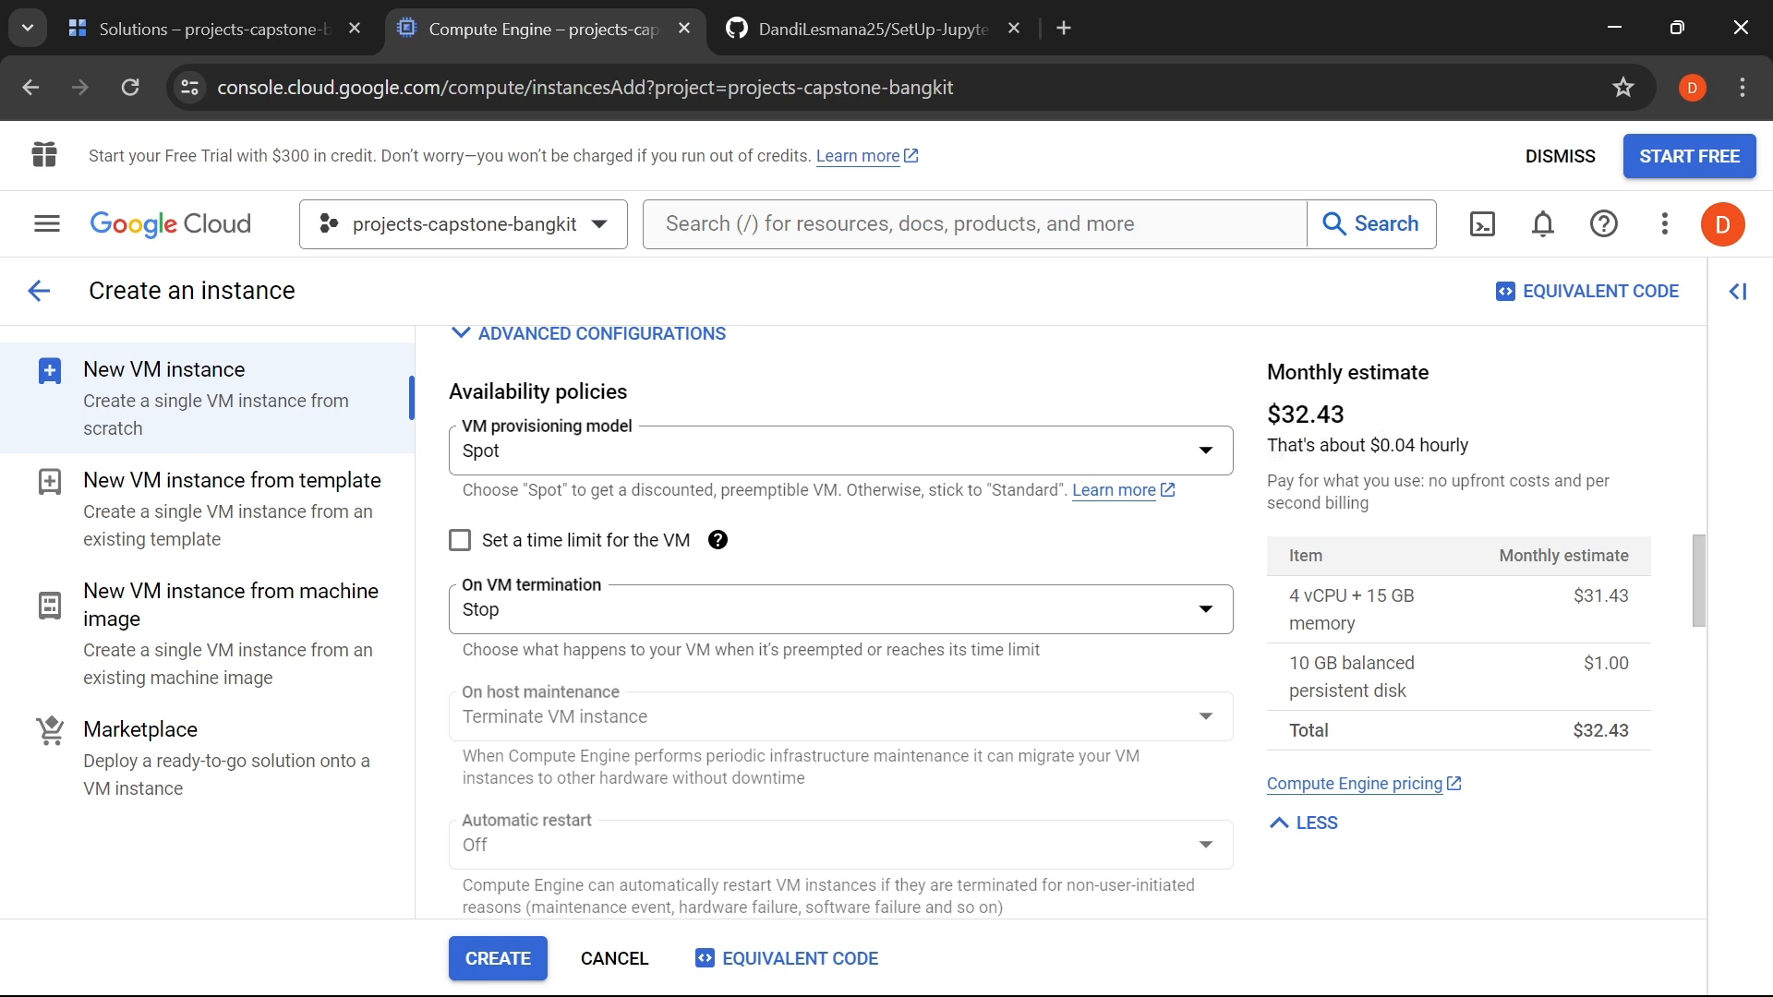
pyautogui.moveTo(1381, 421); pyautogui.dragTo(1274, 416)
# - Look at the On VM termination options, and set the VM provisioning model back to Standard
pyautogui.click(1145, 620)
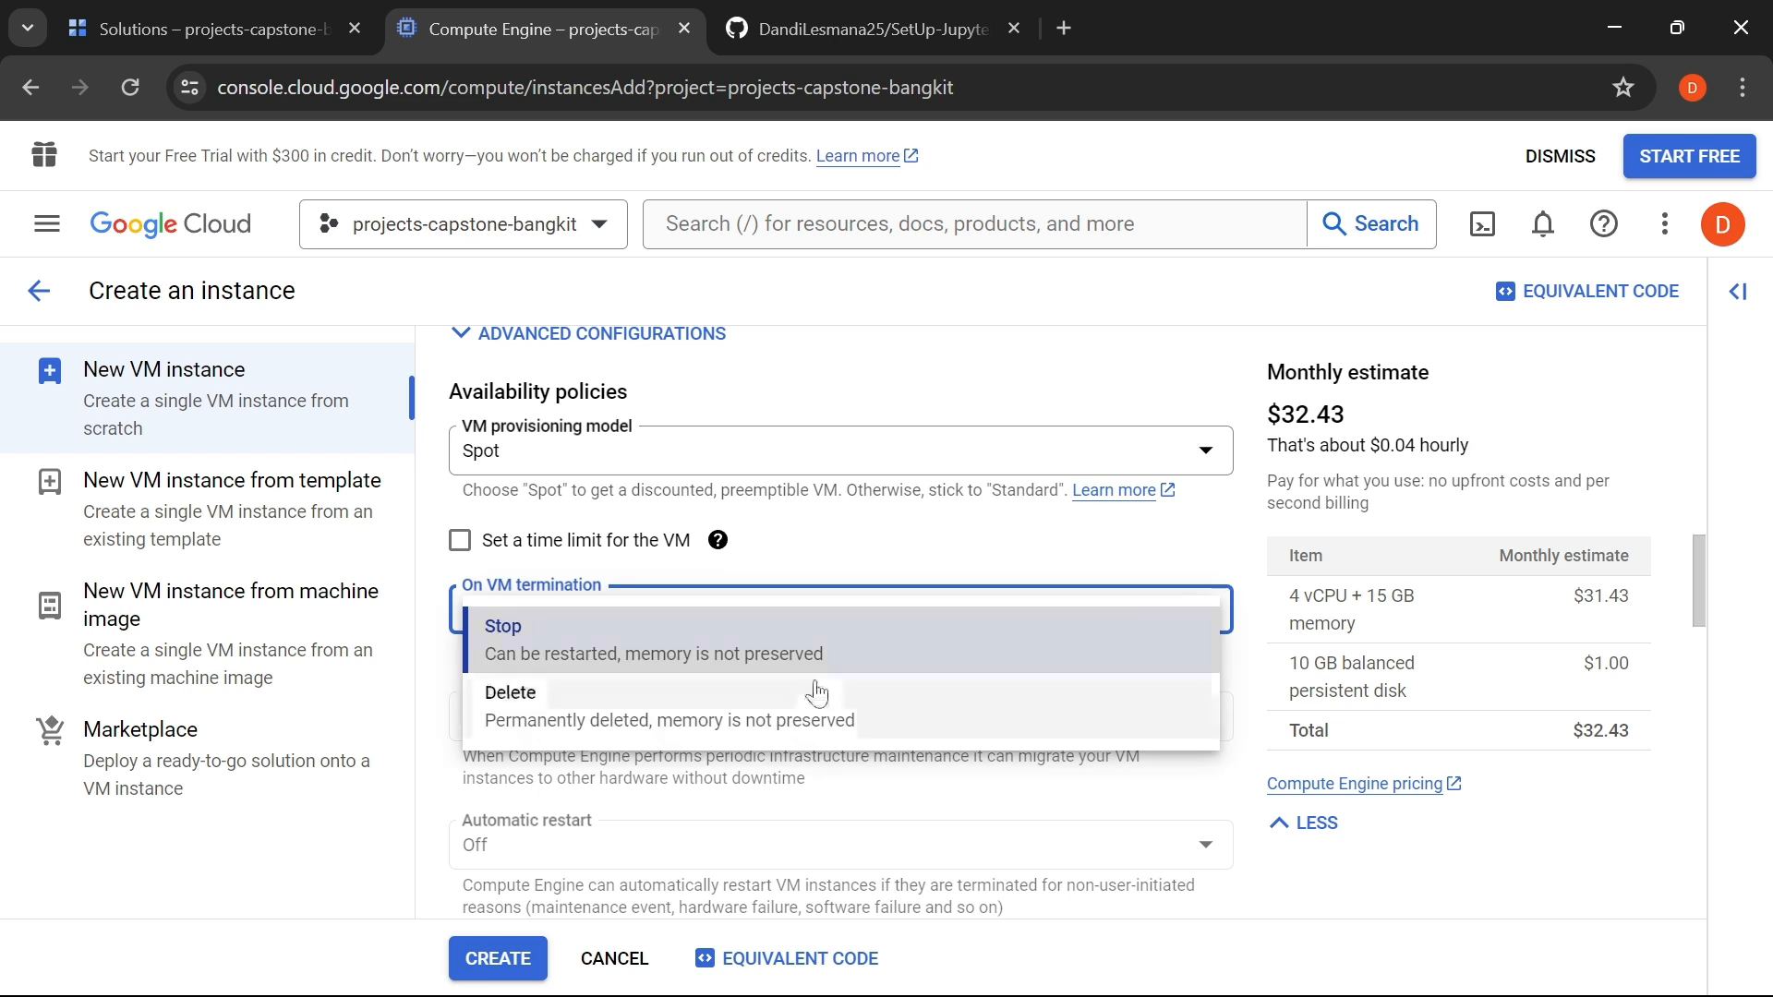
pyautogui.click(836, 566)
pyautogui.click(928, 462)
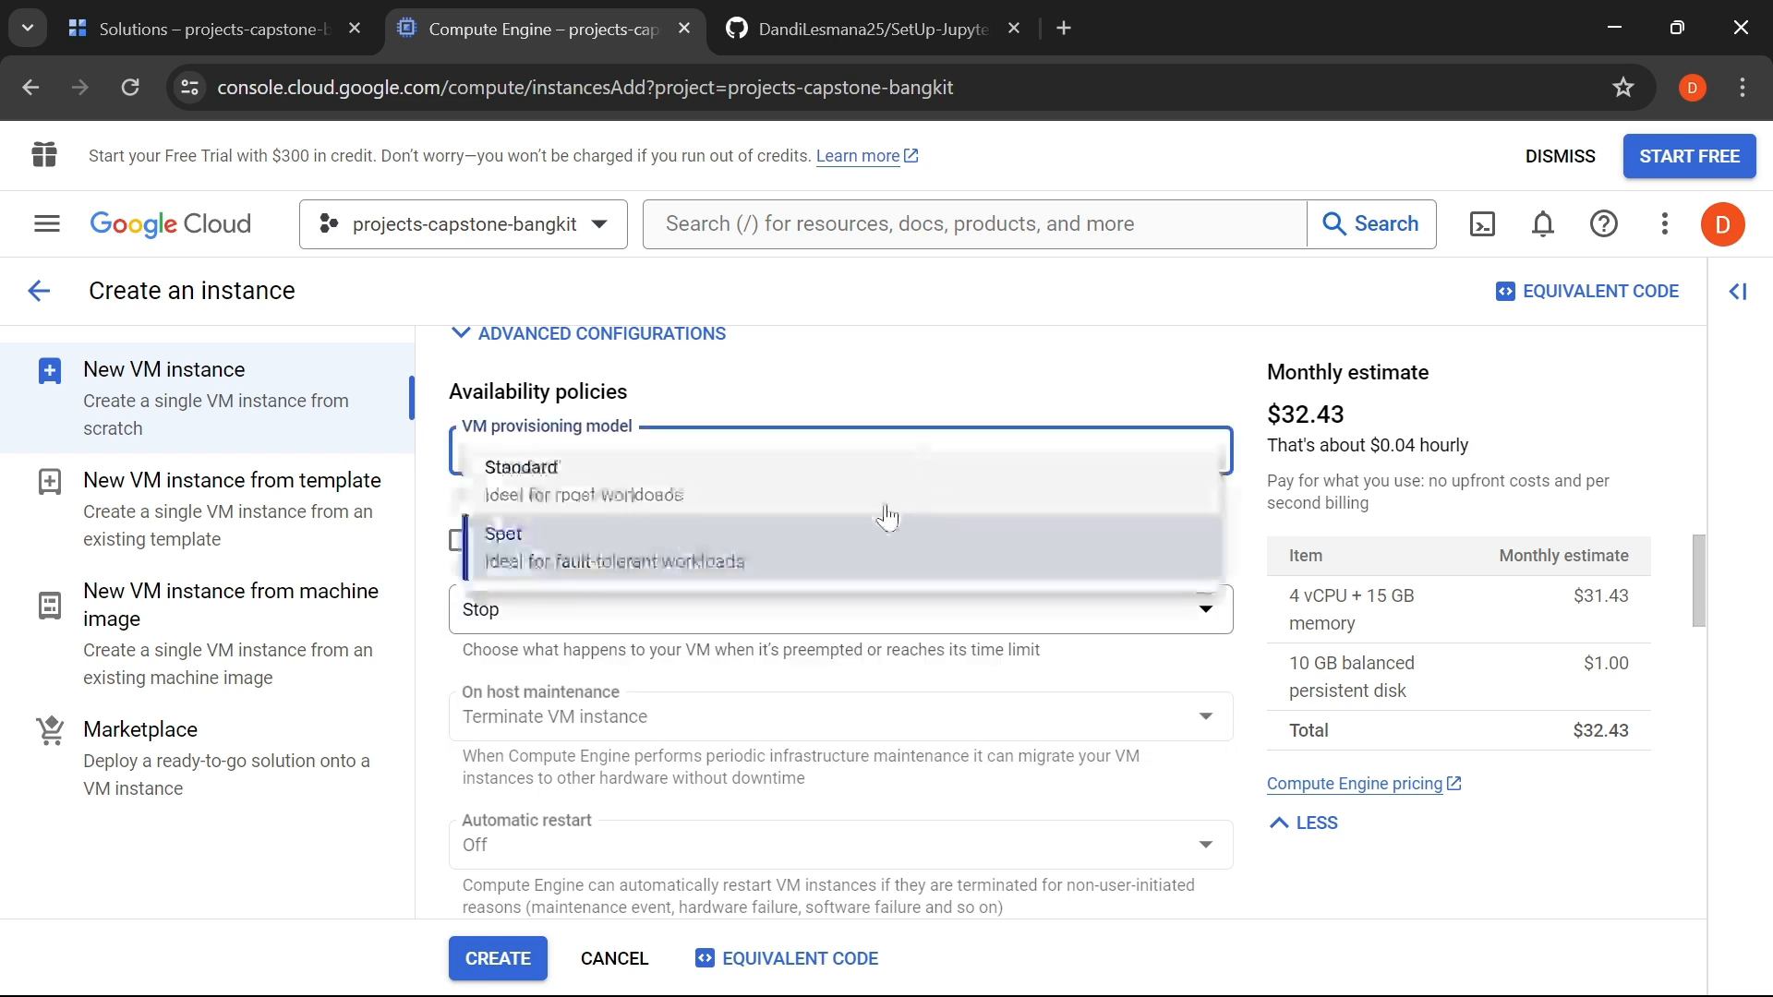
pyautogui.click(652, 484)
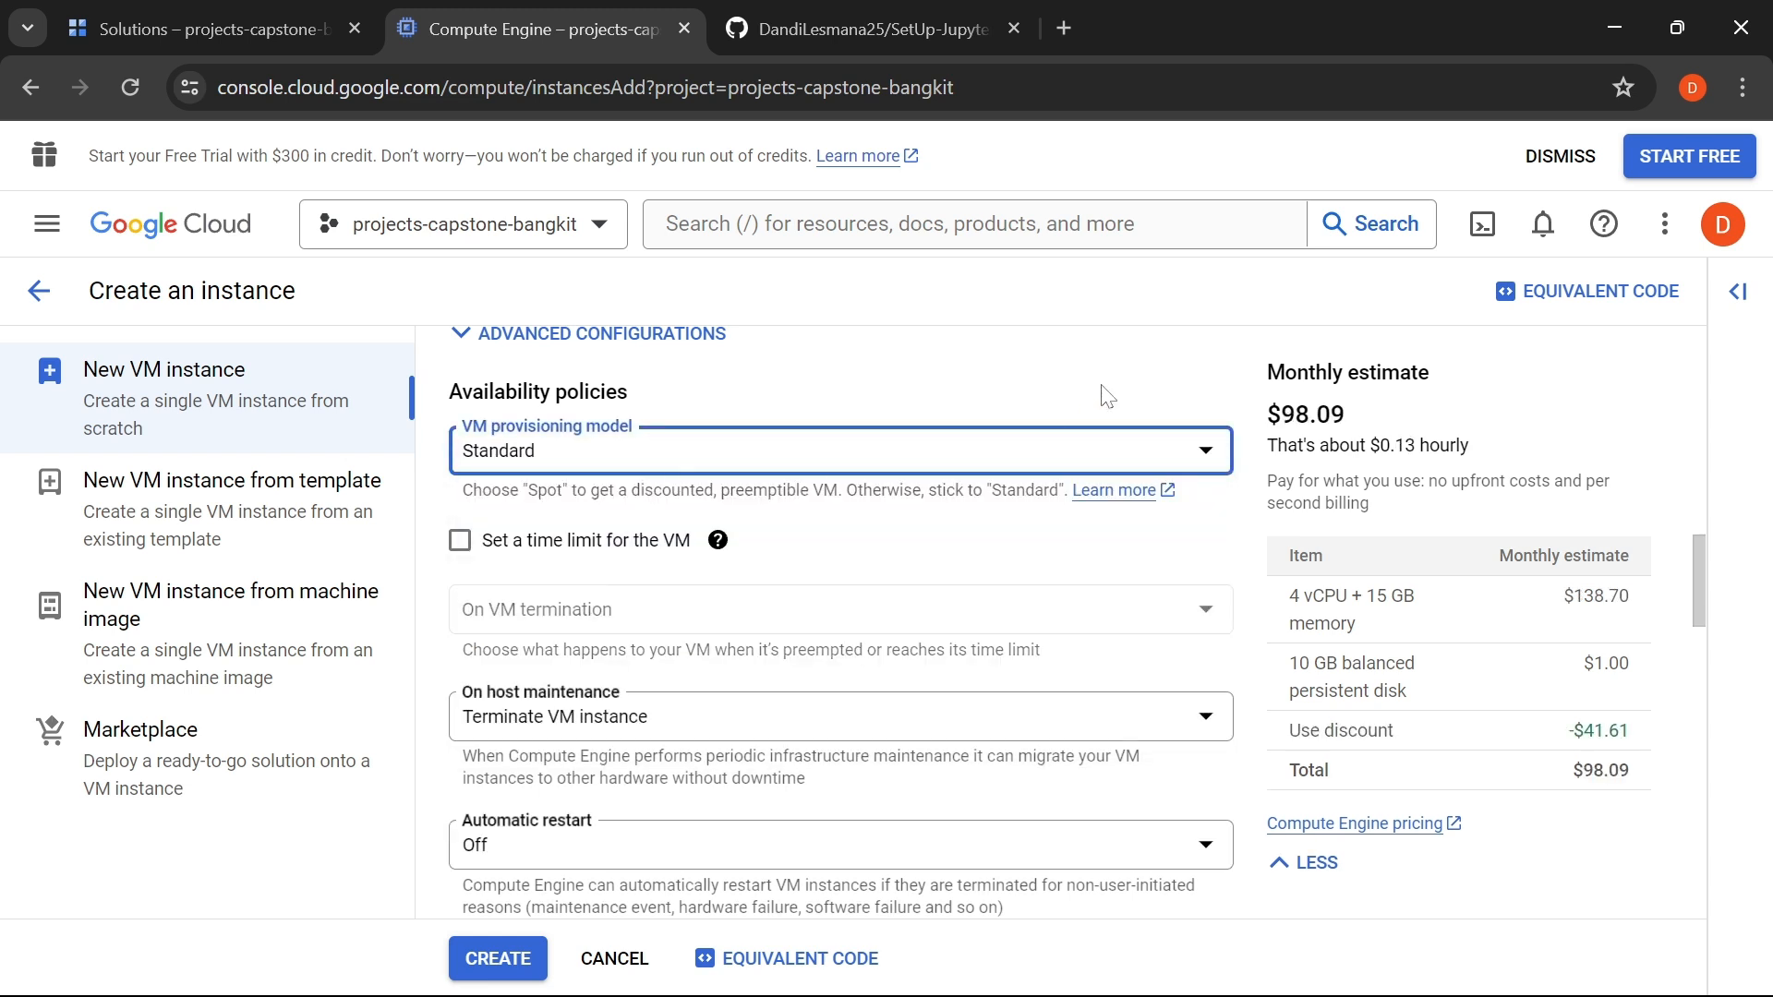
# - Search the web for "spot vm gcp" in a new browser tab and open Google Cloud's Spot VMs page
pyautogui.click(1062, 37)
pyautogui.write('spot')
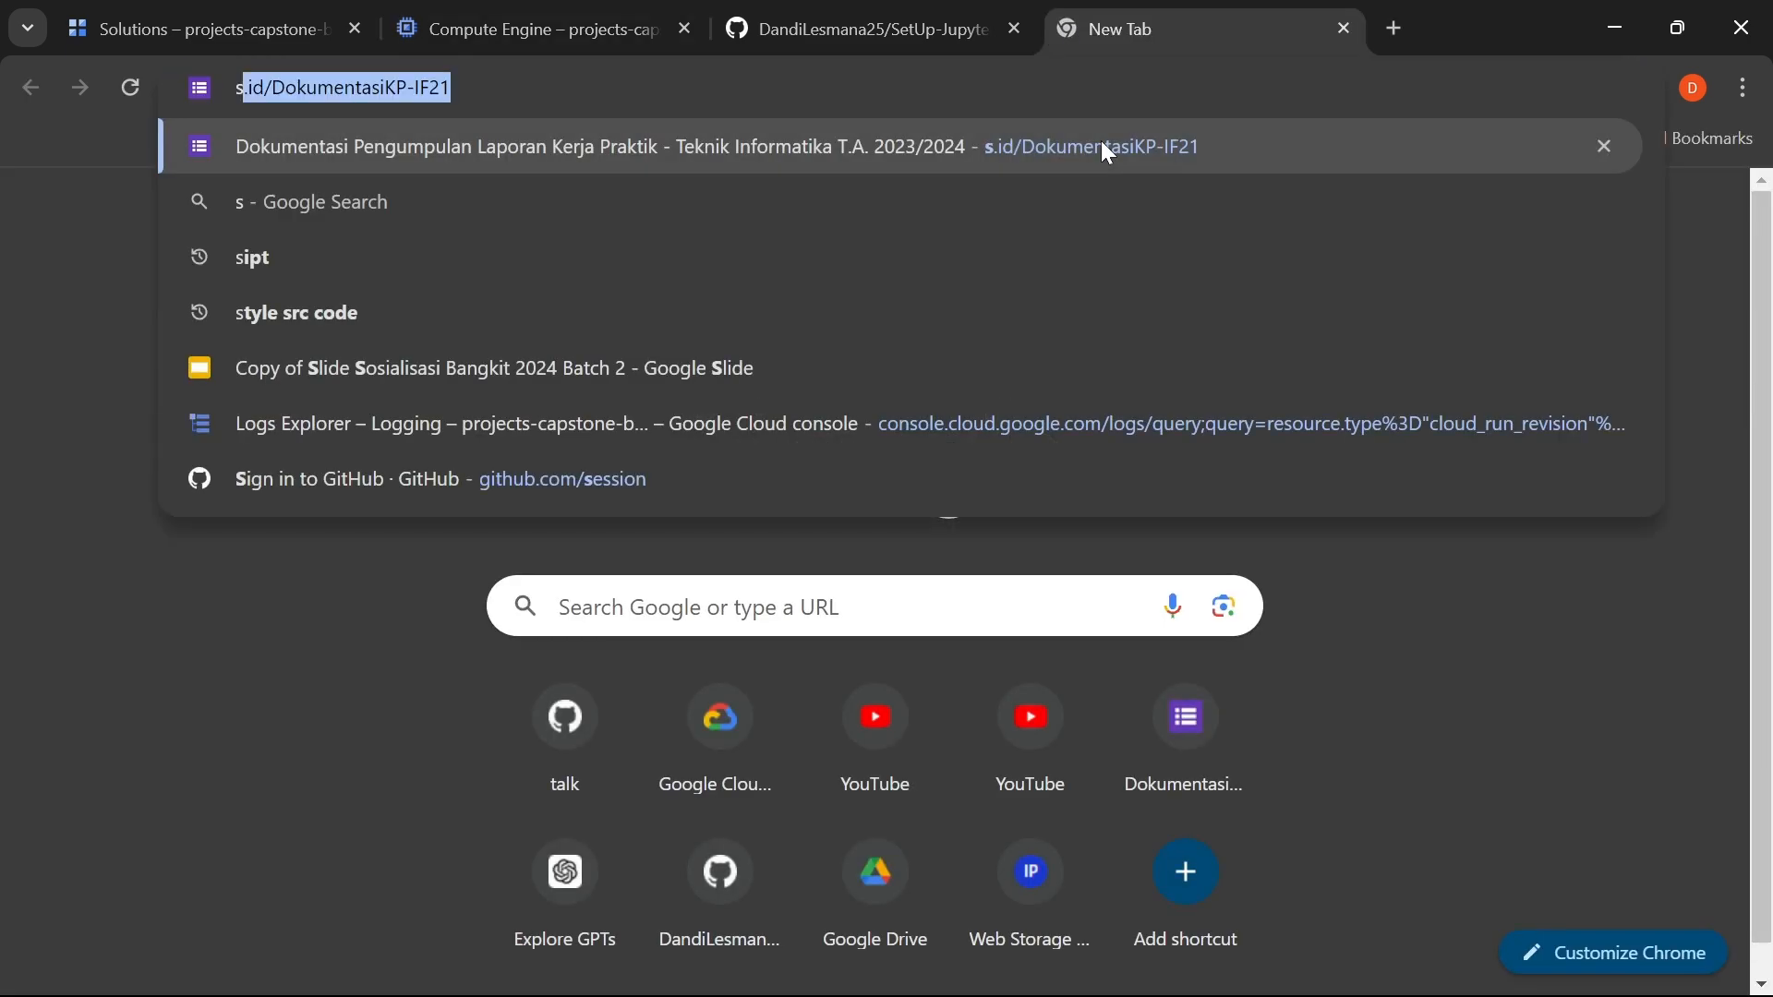
pyautogui.press('BackSpace')
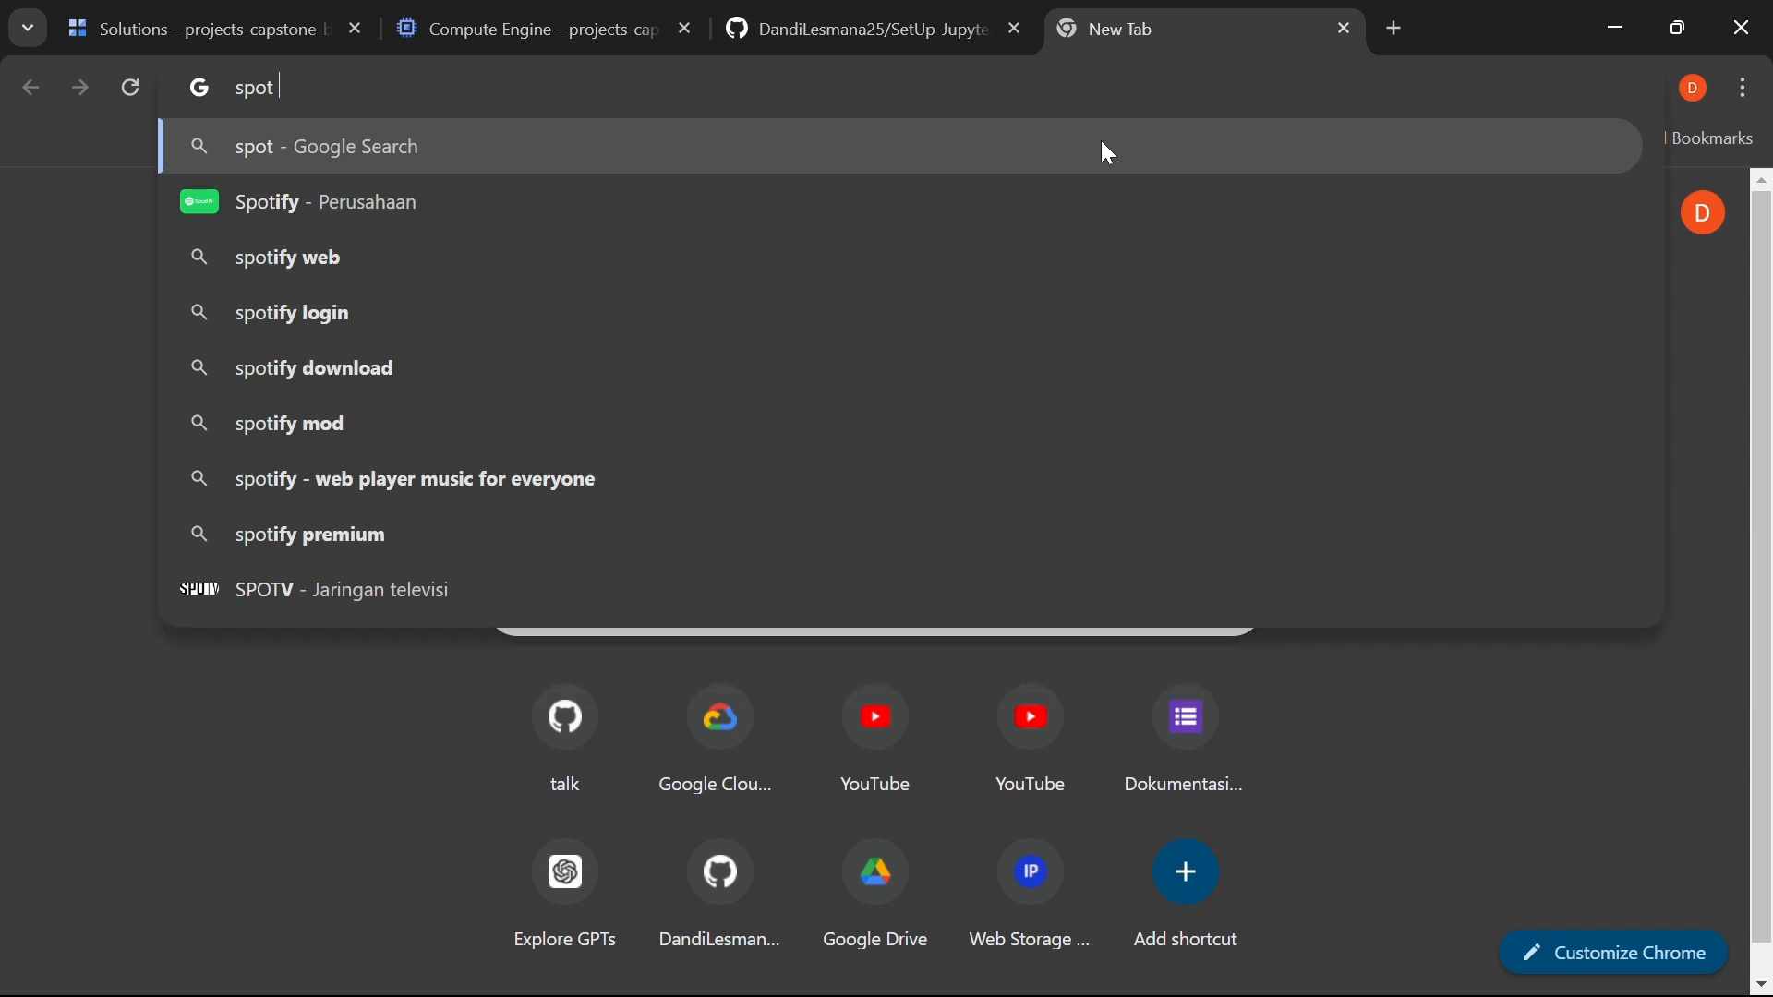
pyautogui.write('vm')
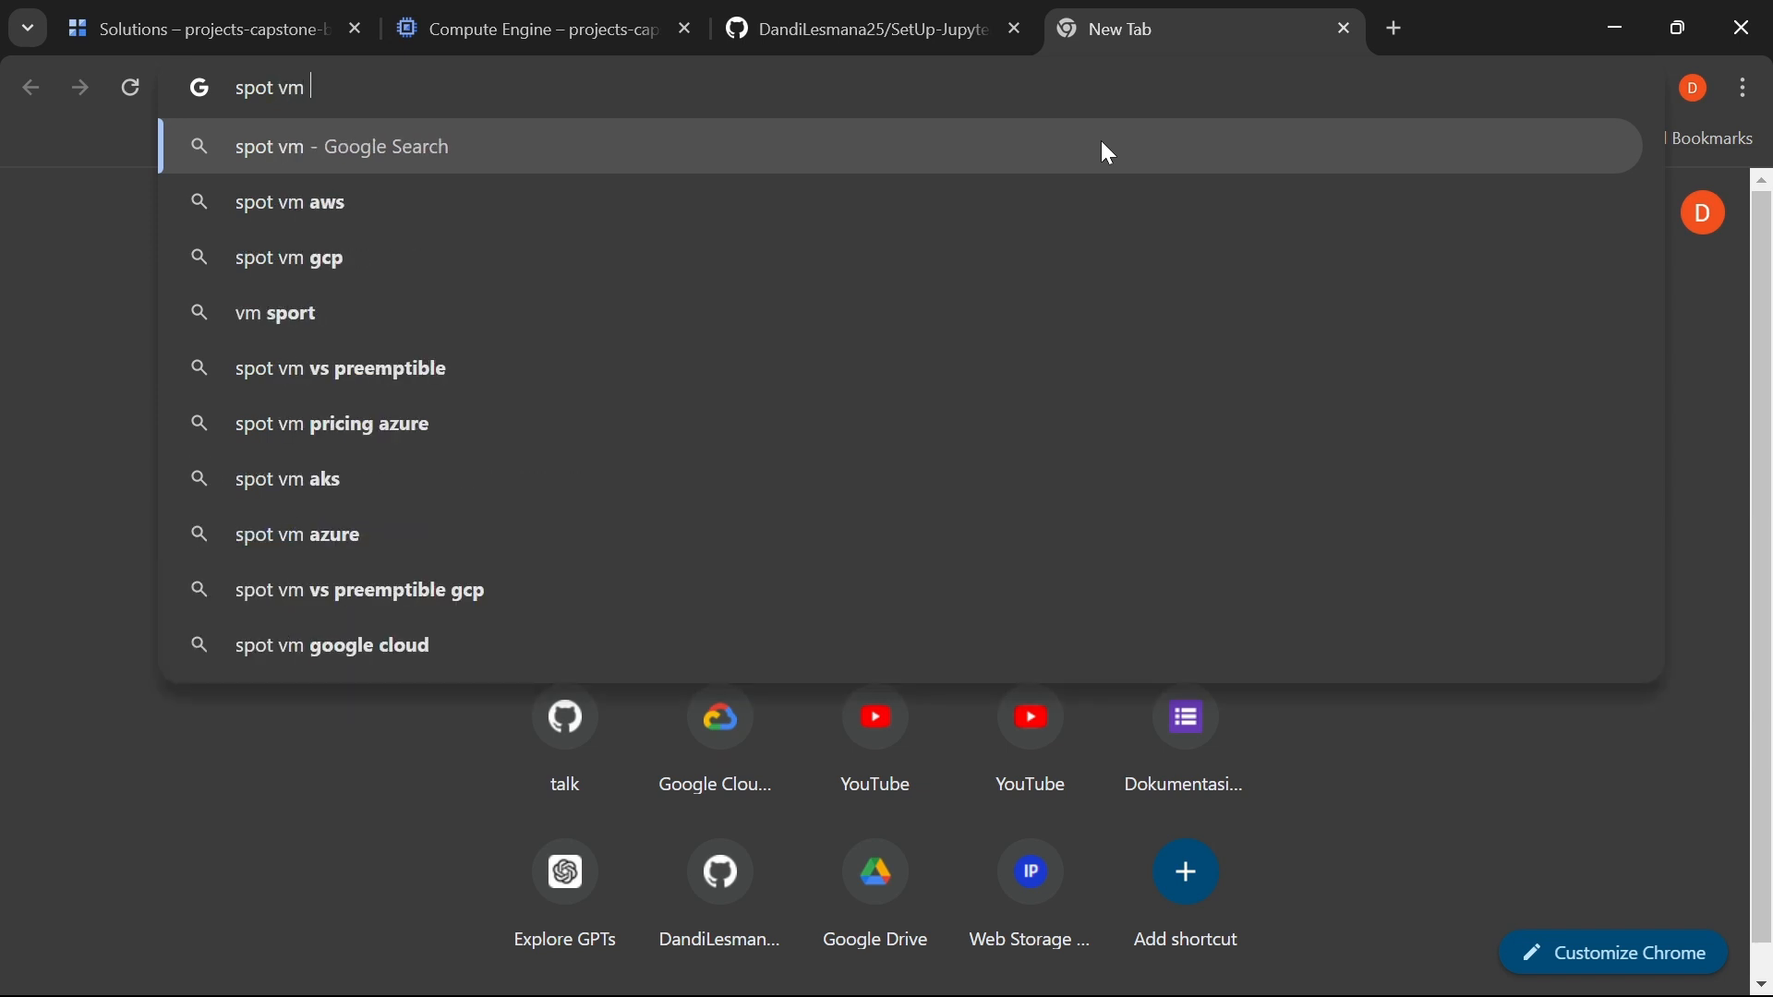
pyautogui.write(' gcp')
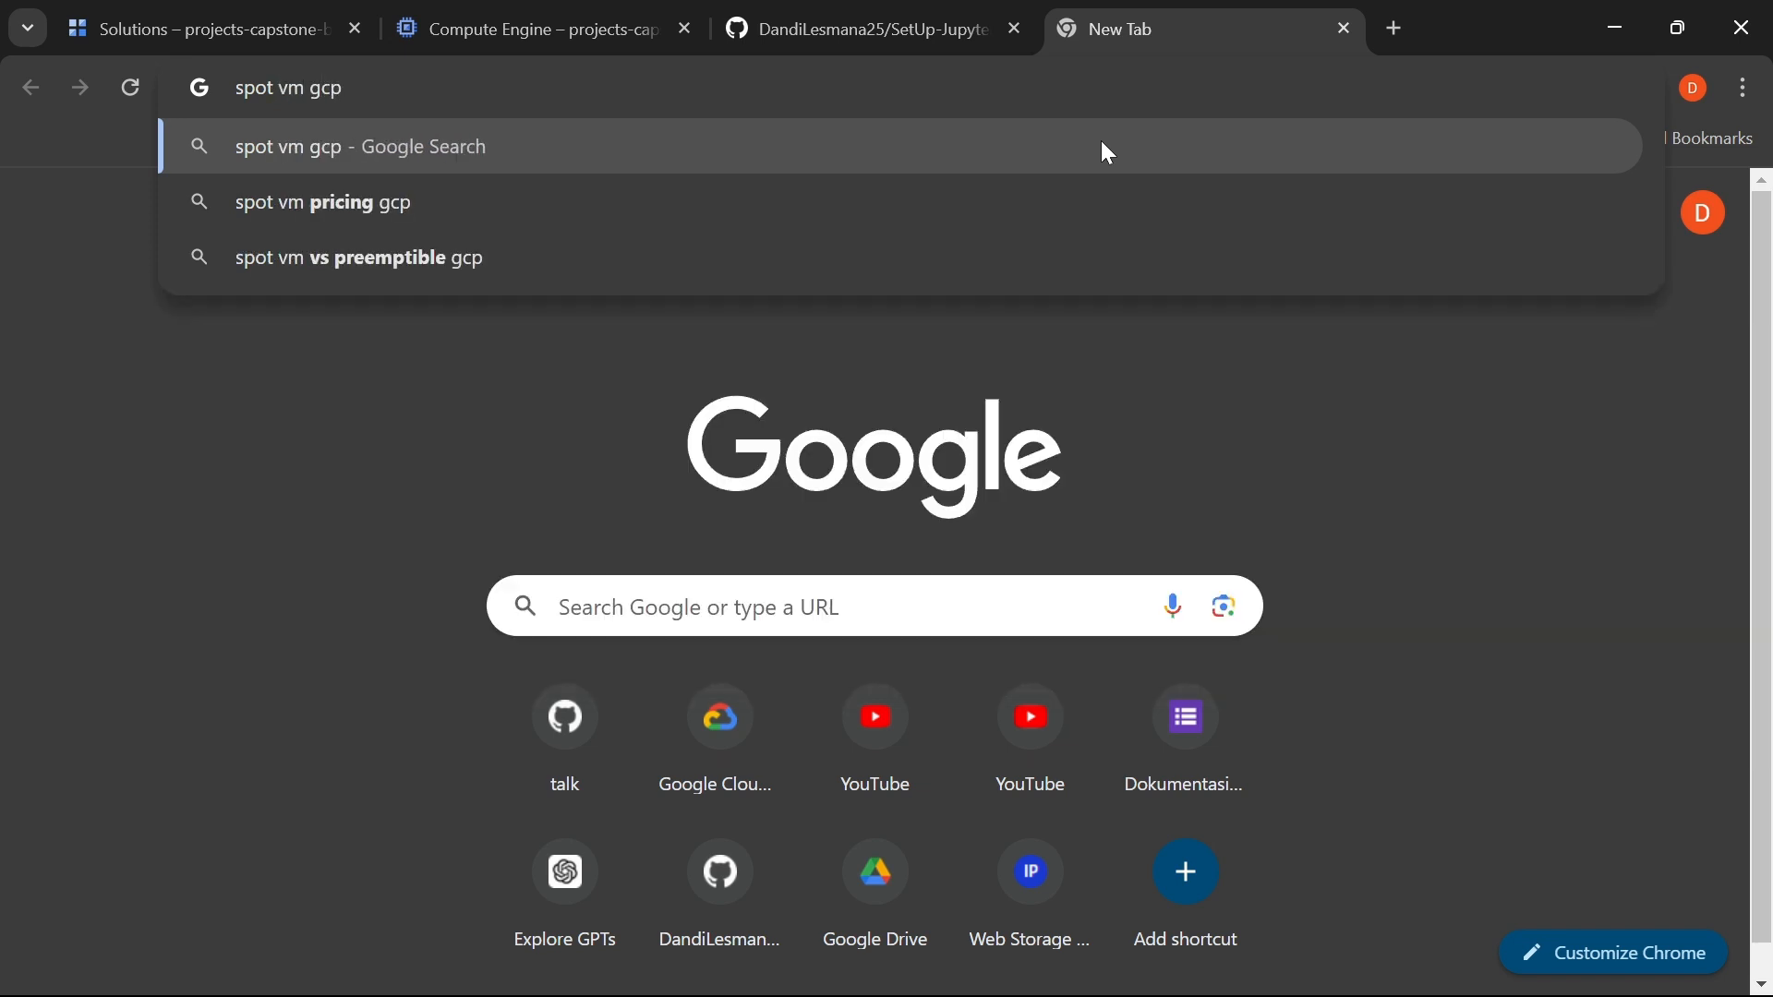
pyautogui.press('Return')
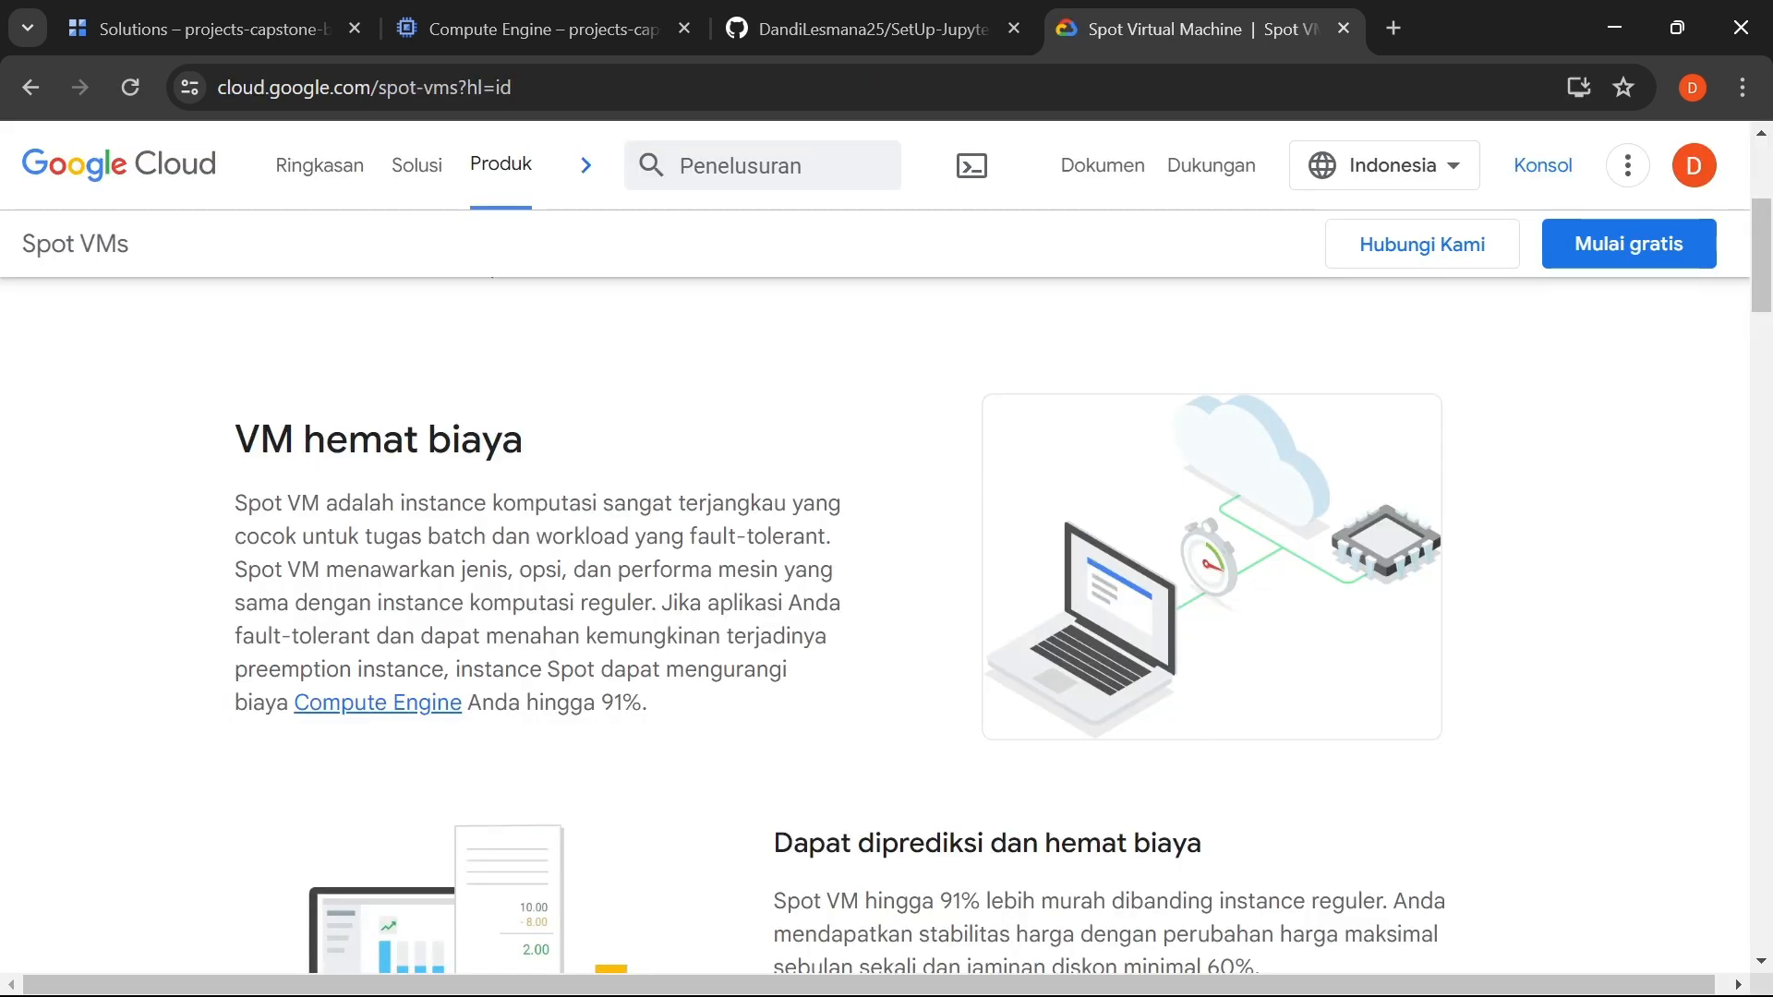
# - Highlight the text under "VM hemat biaya" about preemption and how Spot instances cut Compute Engine costs
pyautogui.moveTo(236, 681); pyautogui.dragTo(403, 675)
pyautogui.click(399, 675)
pyautogui.moveTo(237, 670); pyautogui.dragTo(742, 701)
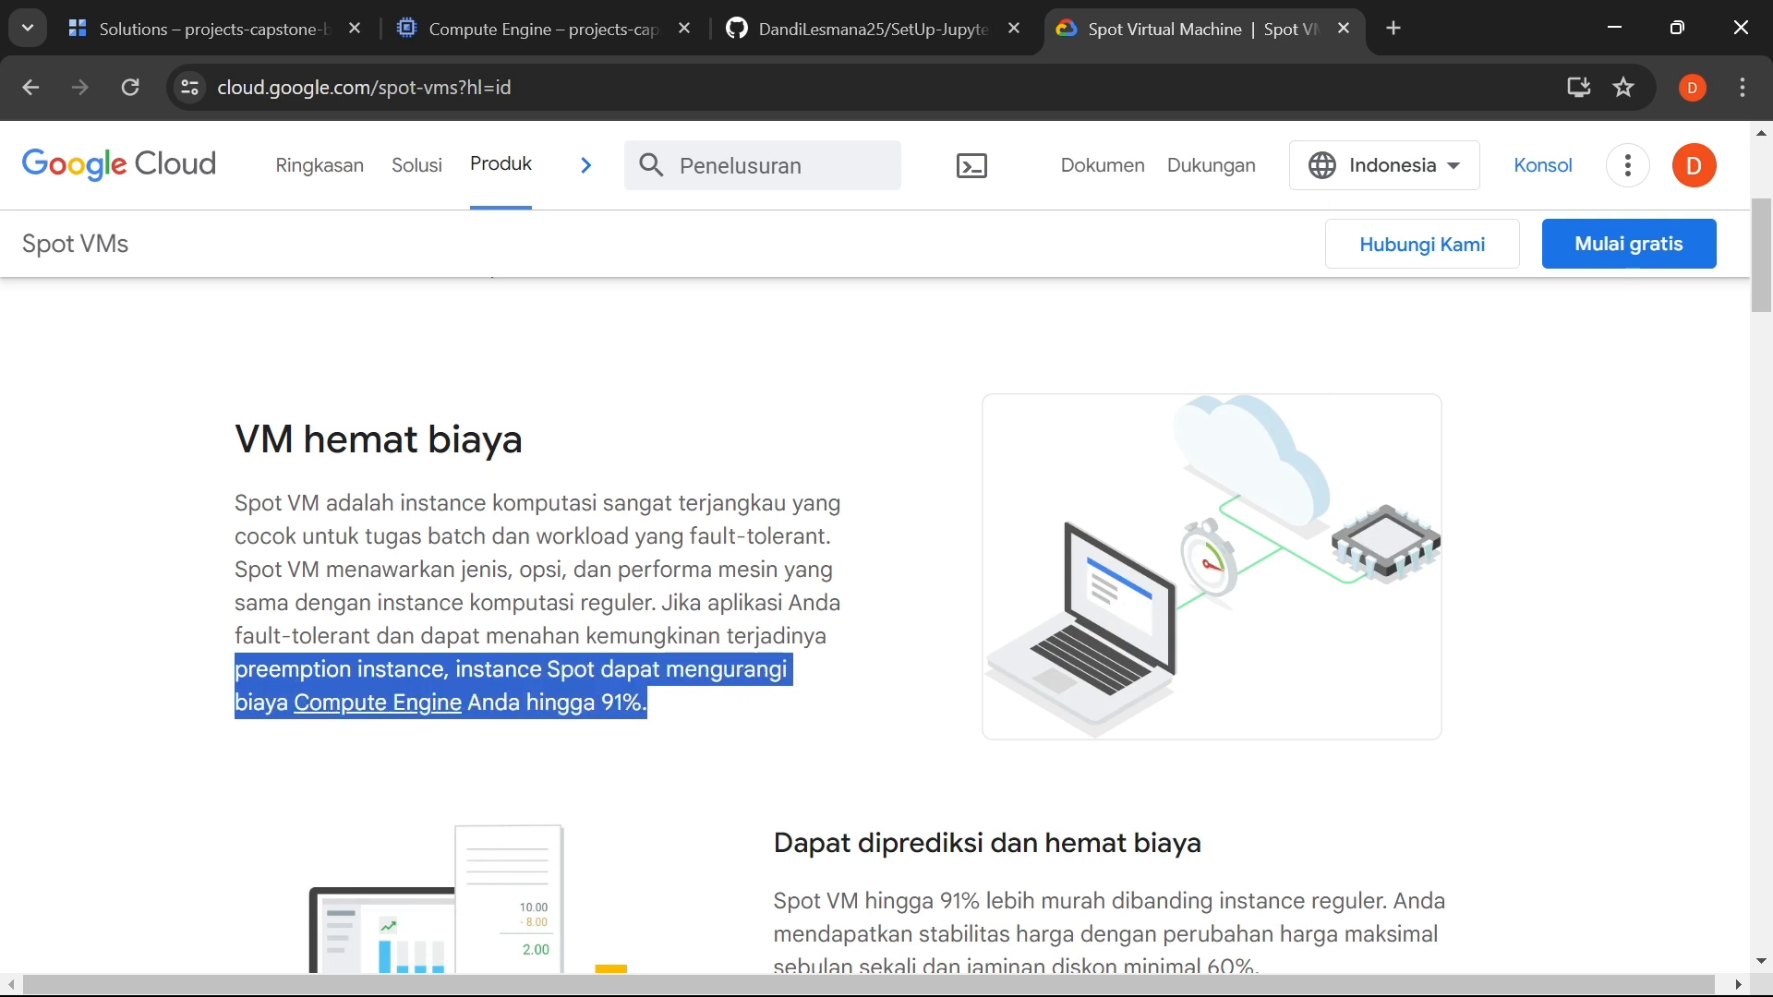
# - Return to the Compute Engine instance form and review the VM provisioning model options, keeping Standard
pyautogui.click(742, 704)
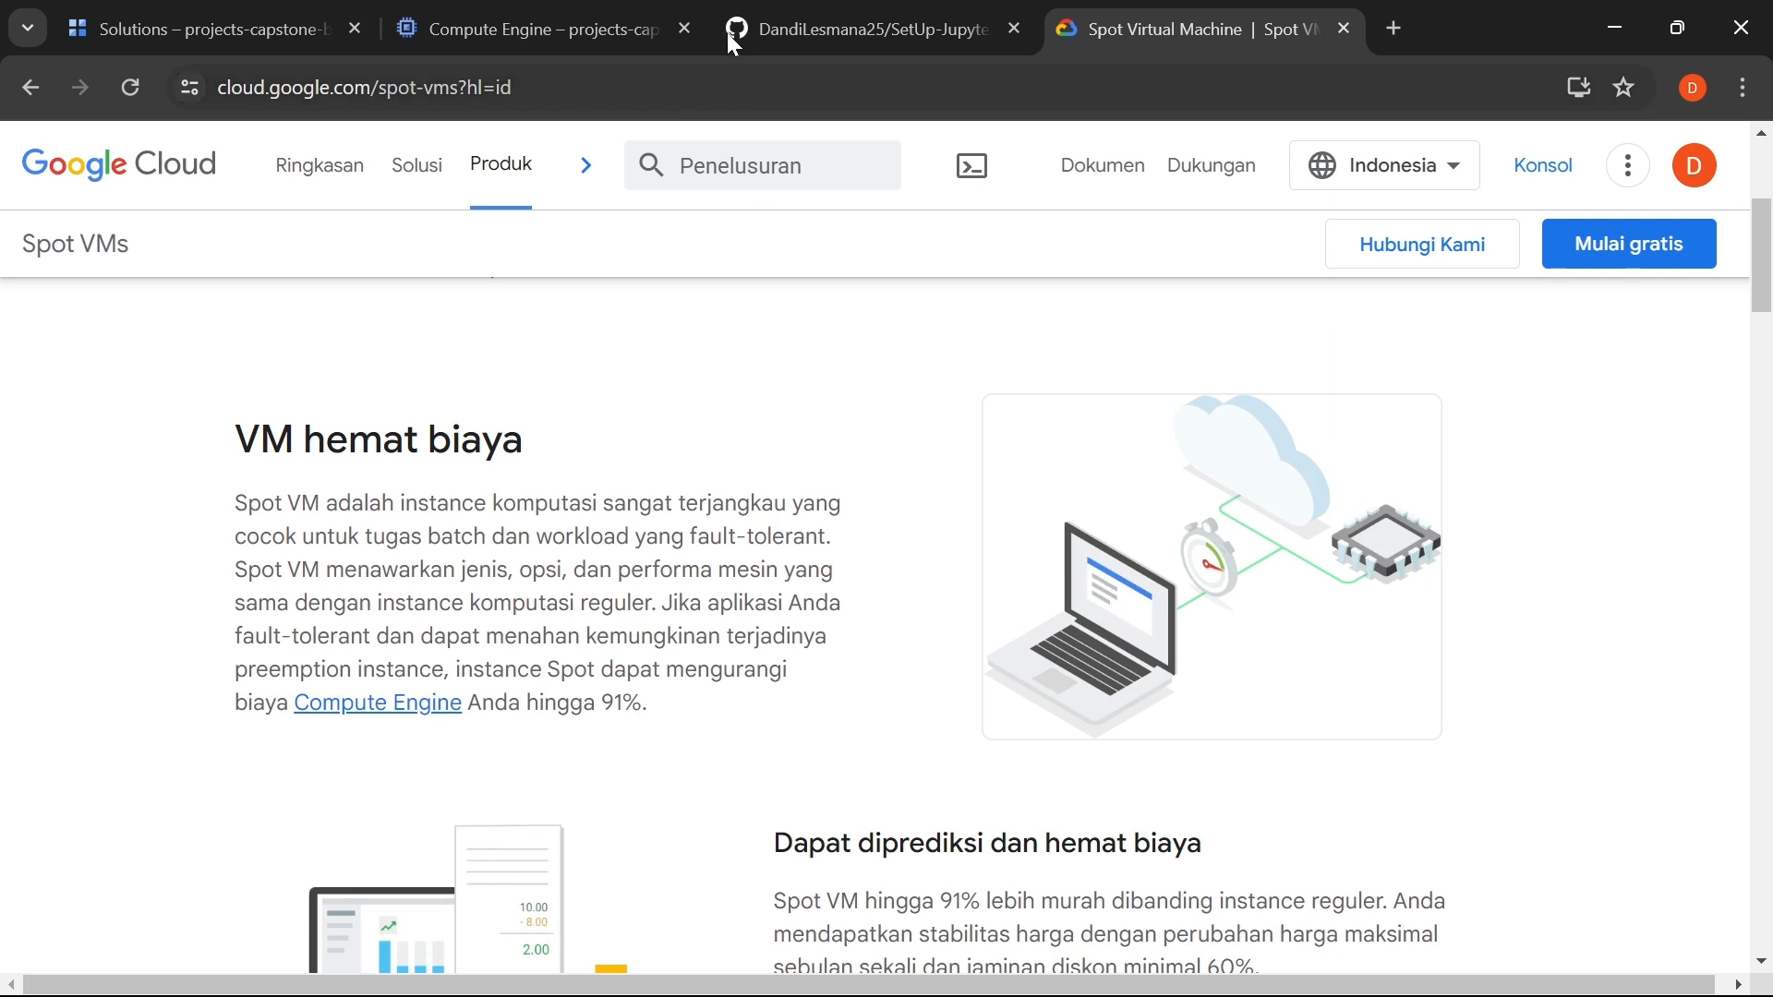
pyautogui.click(498, 20)
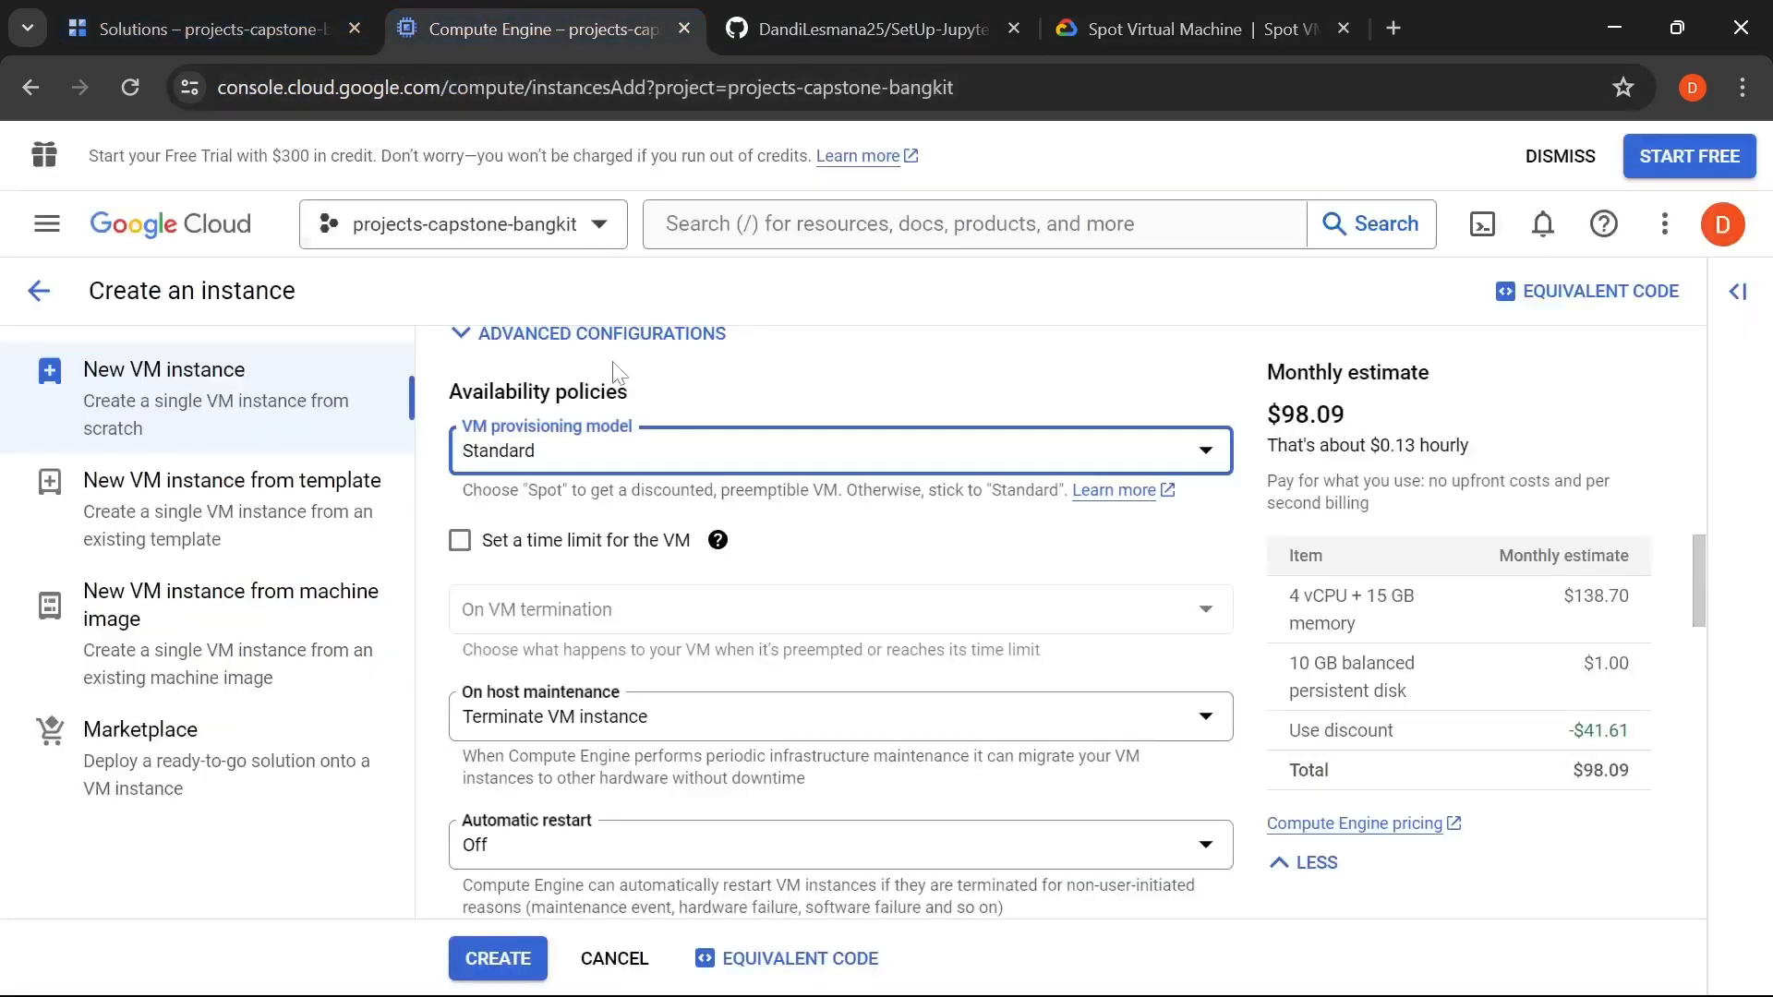
pyautogui.click(604, 463)
pyautogui.click(621, 482)
pyautogui.click(667, 440)
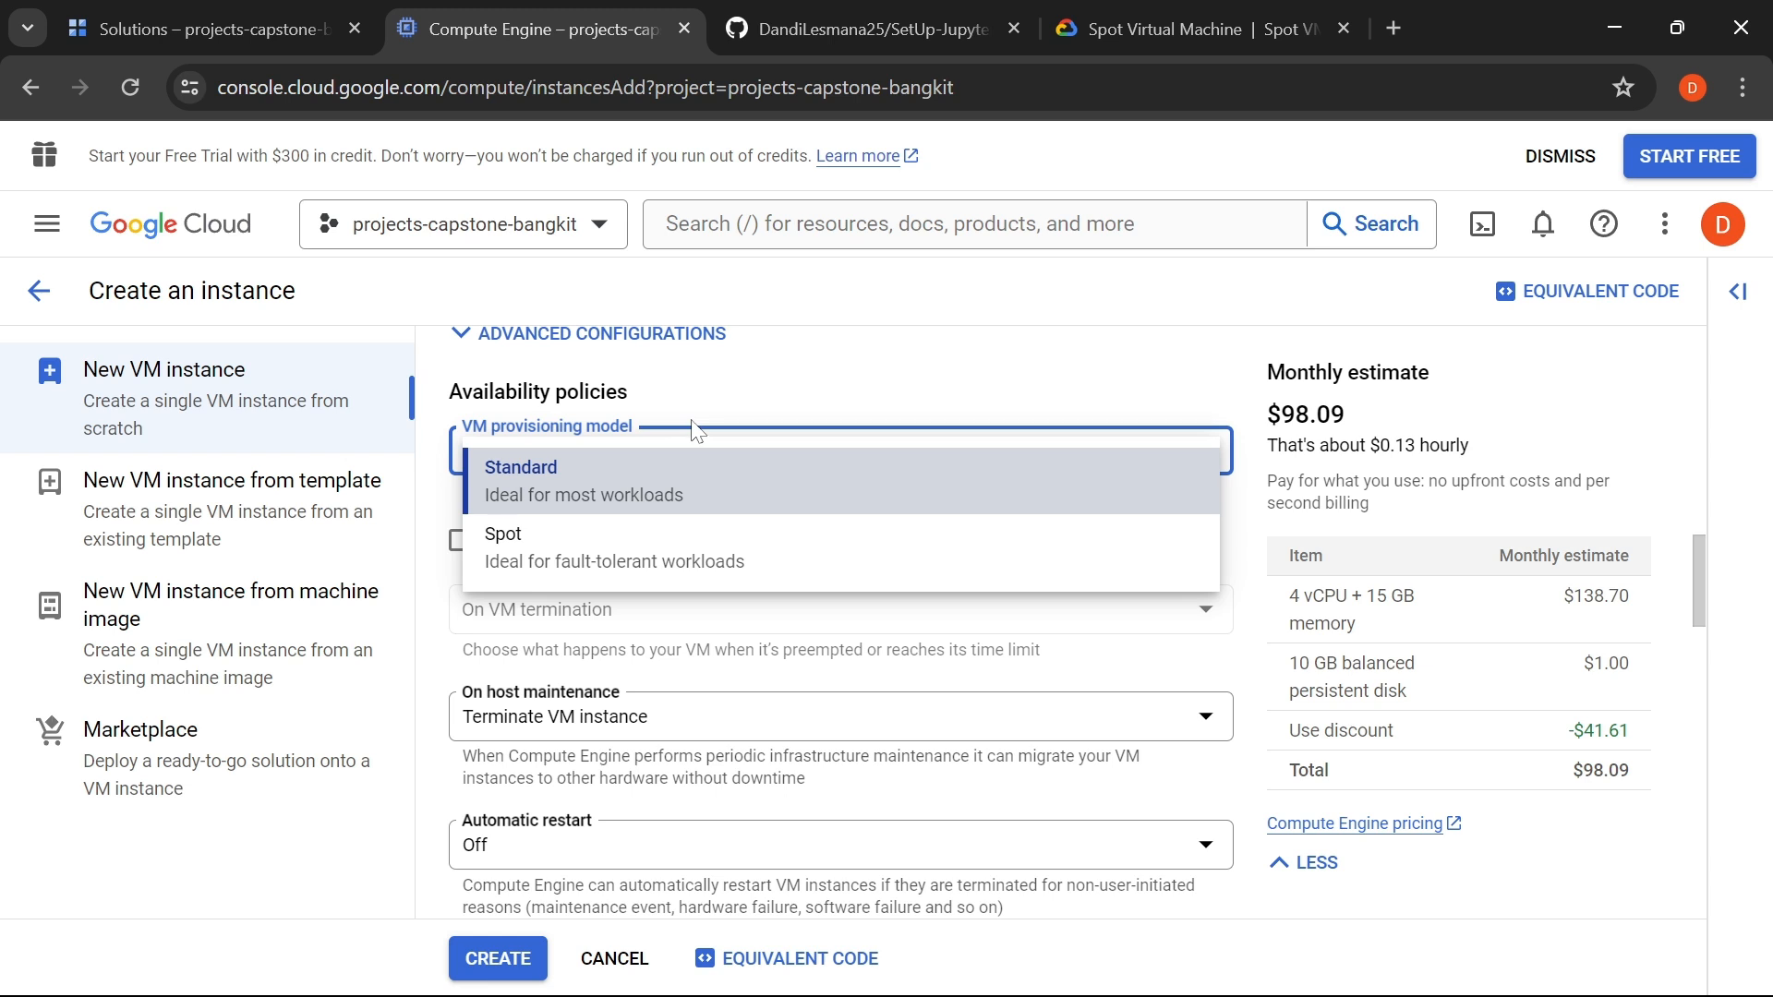
pyautogui.click(697, 431)
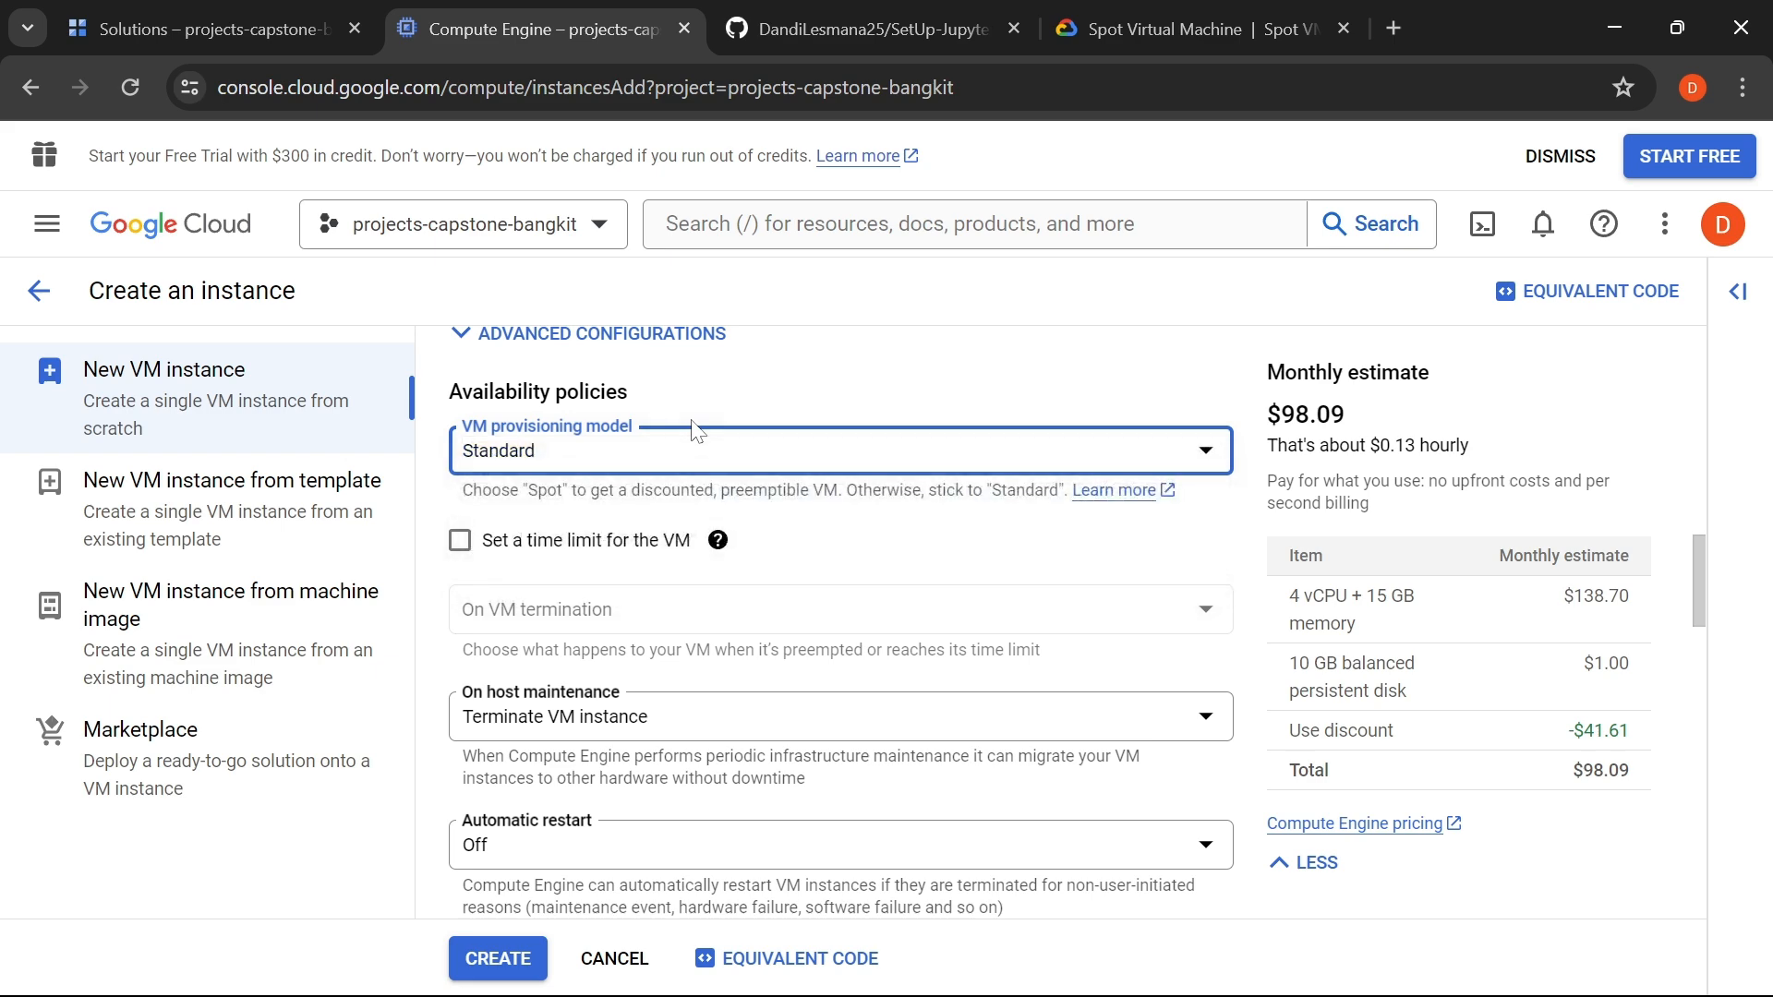
pyautogui.scroll(-3, 683, 427)
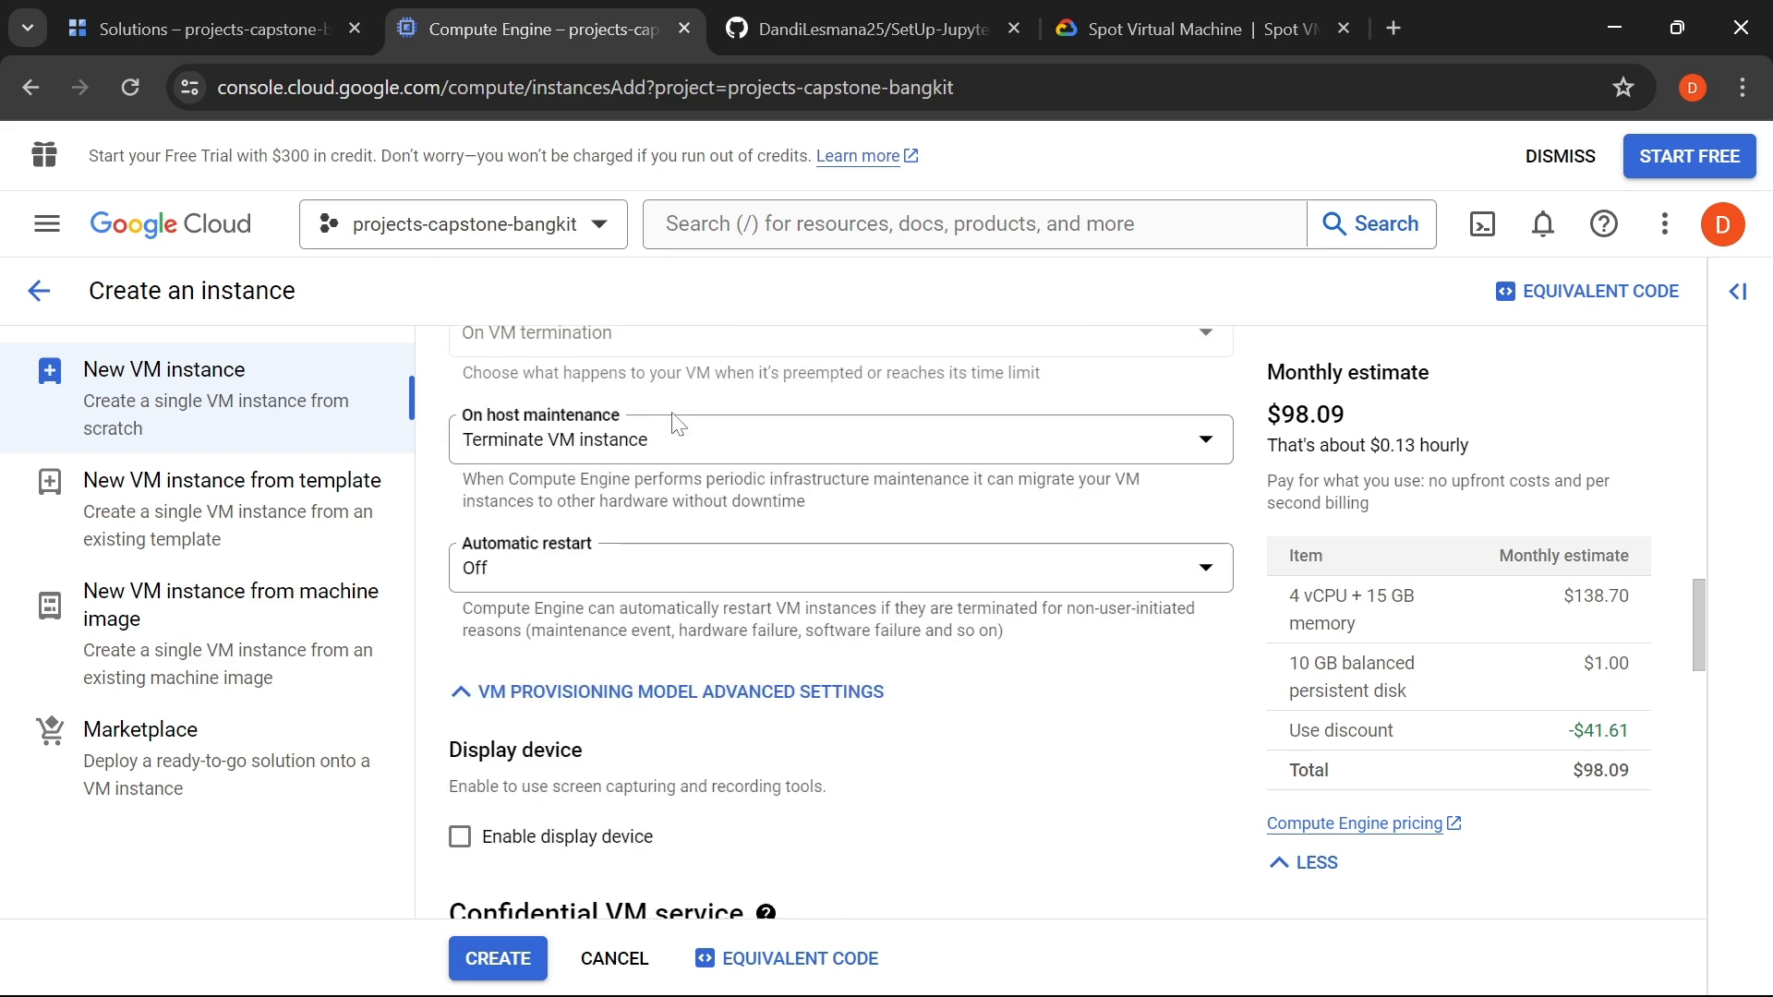
pyautogui.scroll(8, 677, 424)
pyautogui.scroll(-3, 677, 424)
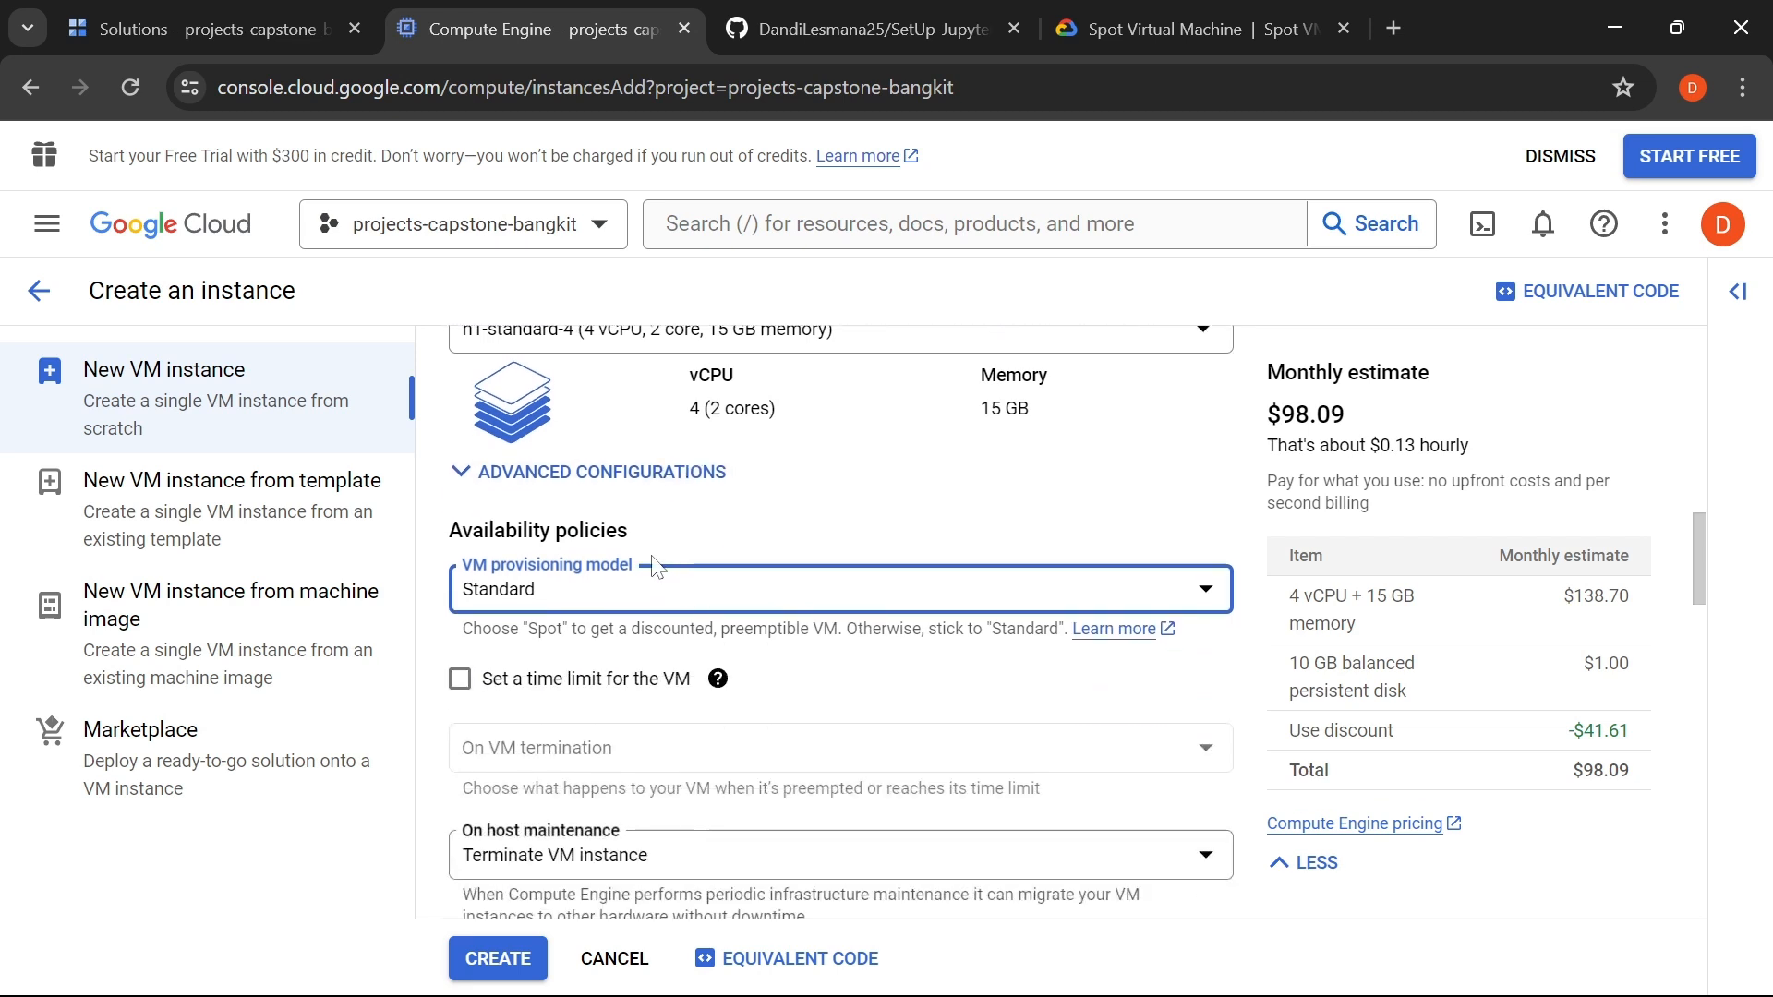
# - Open the boot disk configuration and set its operating system to Ubuntu
pyautogui.moveTo(1703, 584); pyautogui.dragTo(1688, 642)
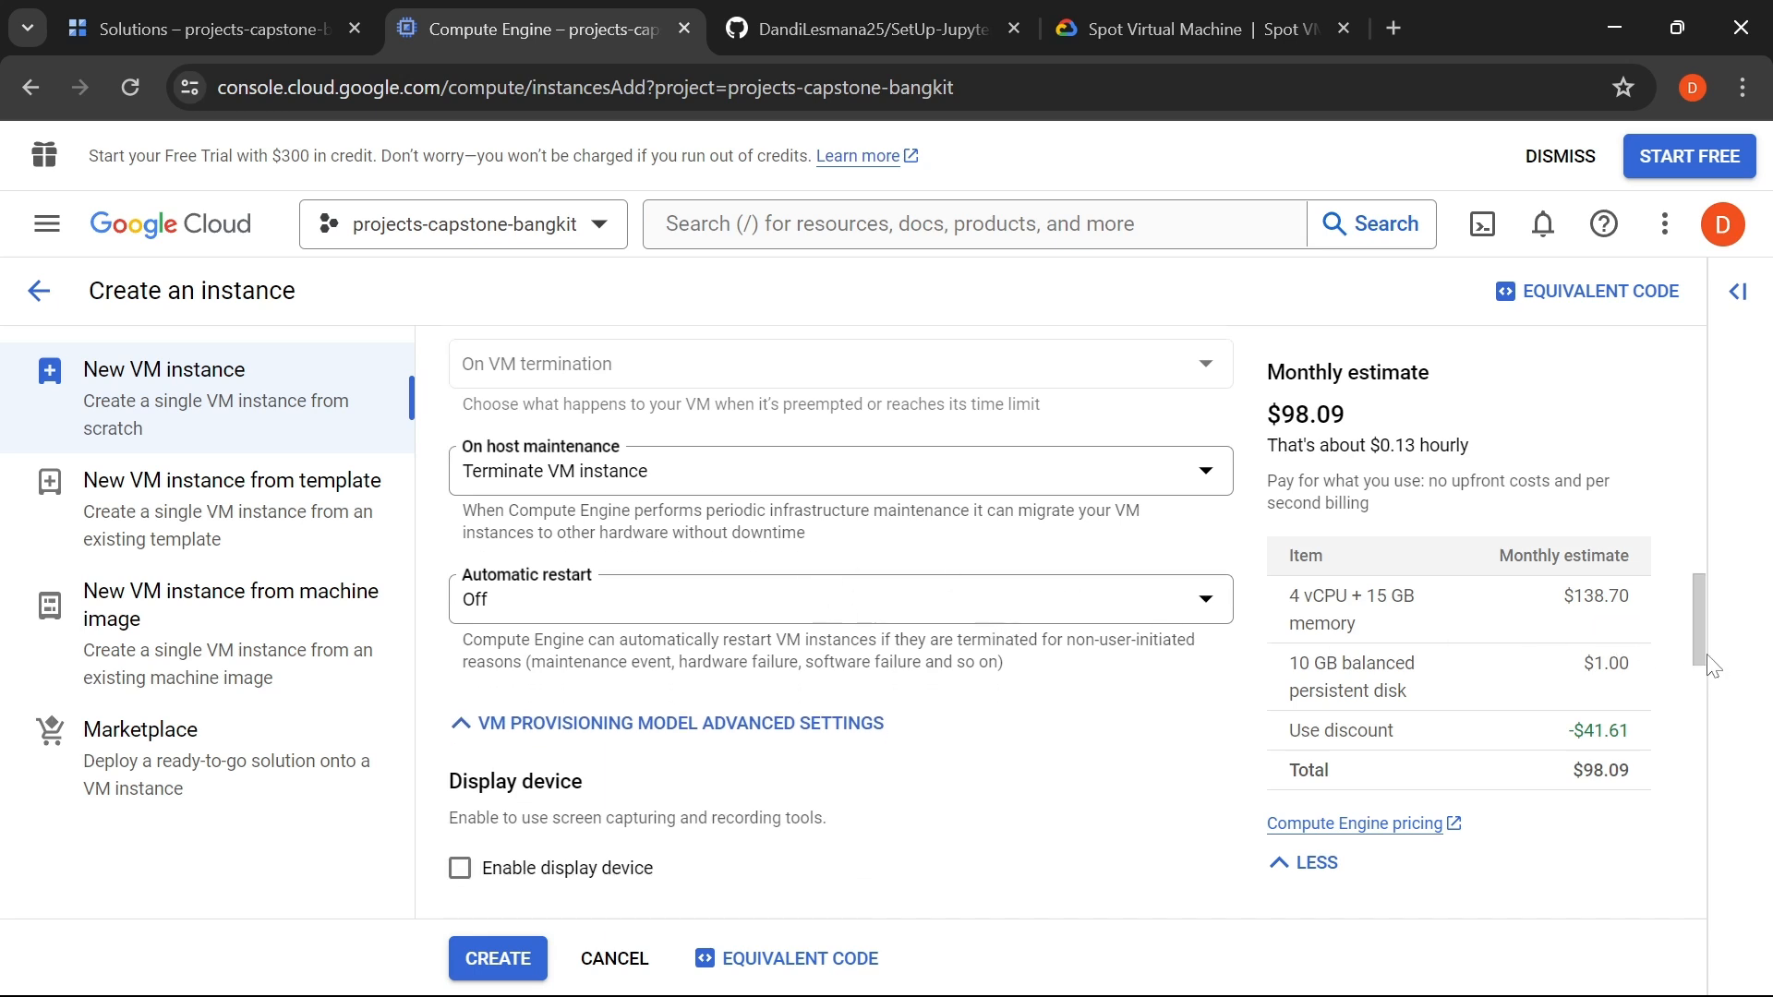
pyautogui.moveTo(1700, 657); pyautogui.dragTo(1686, 754)
pyautogui.scroll(-3, 780, 462)
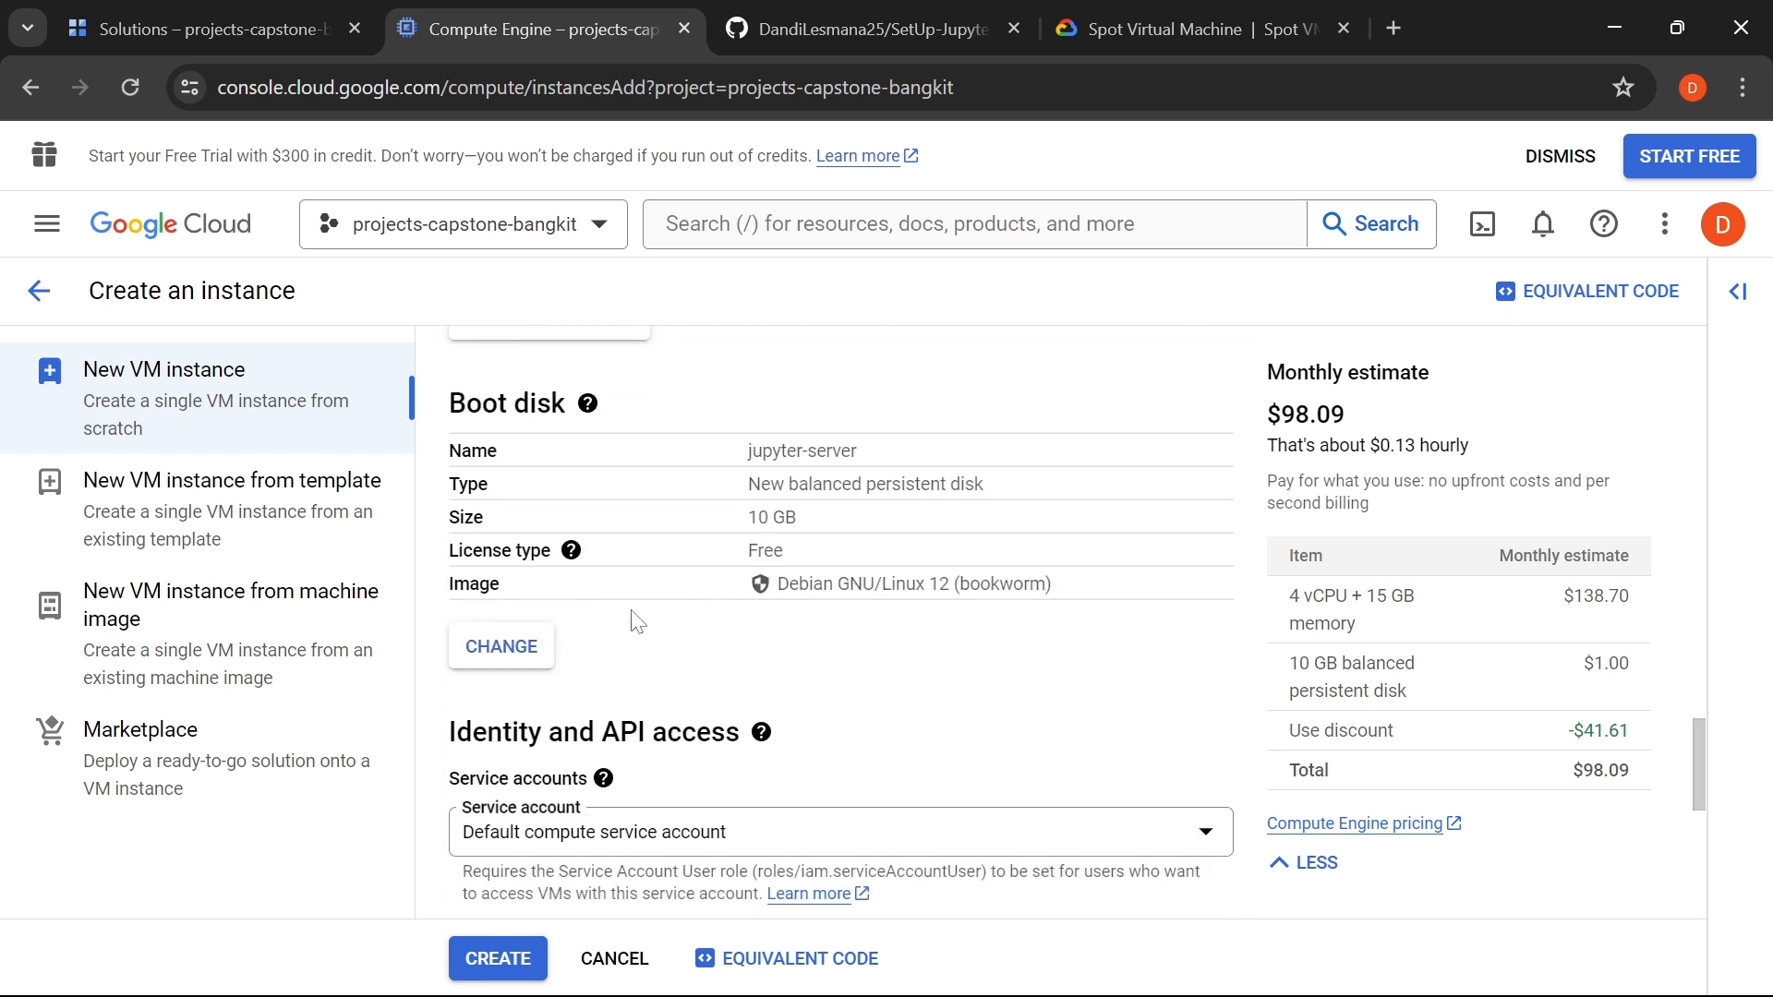
pyautogui.click(499, 657)
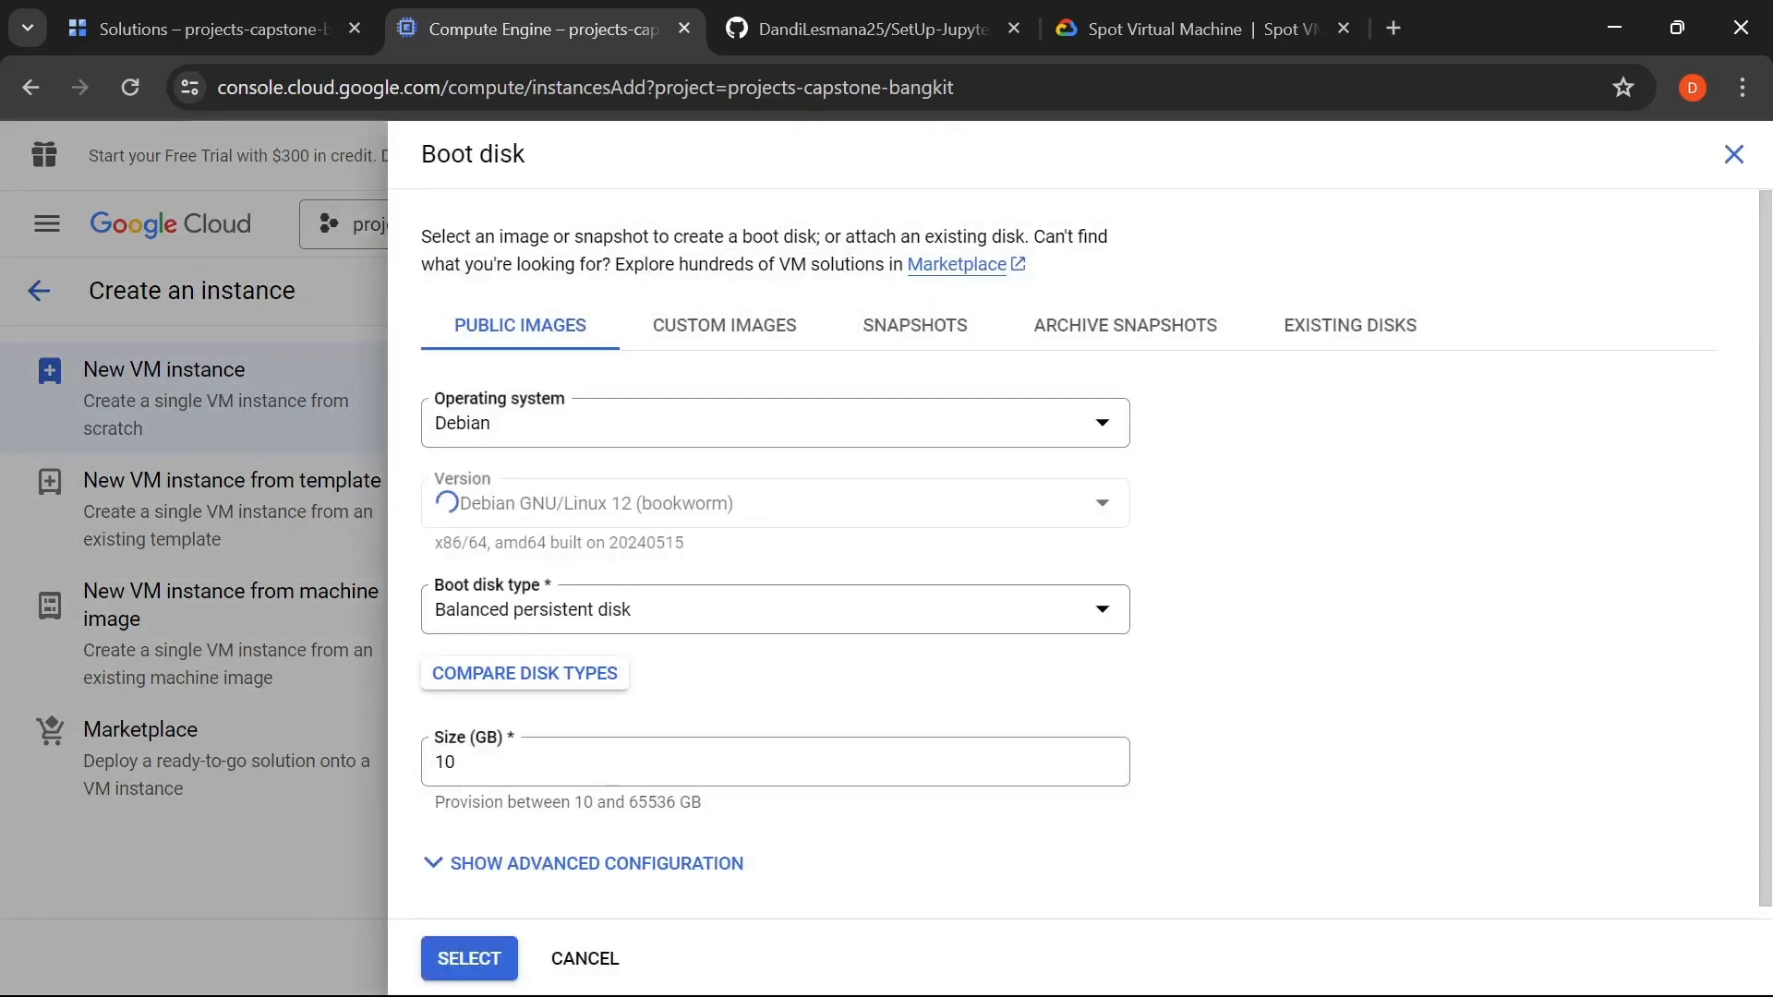
pyautogui.click(940, 445)
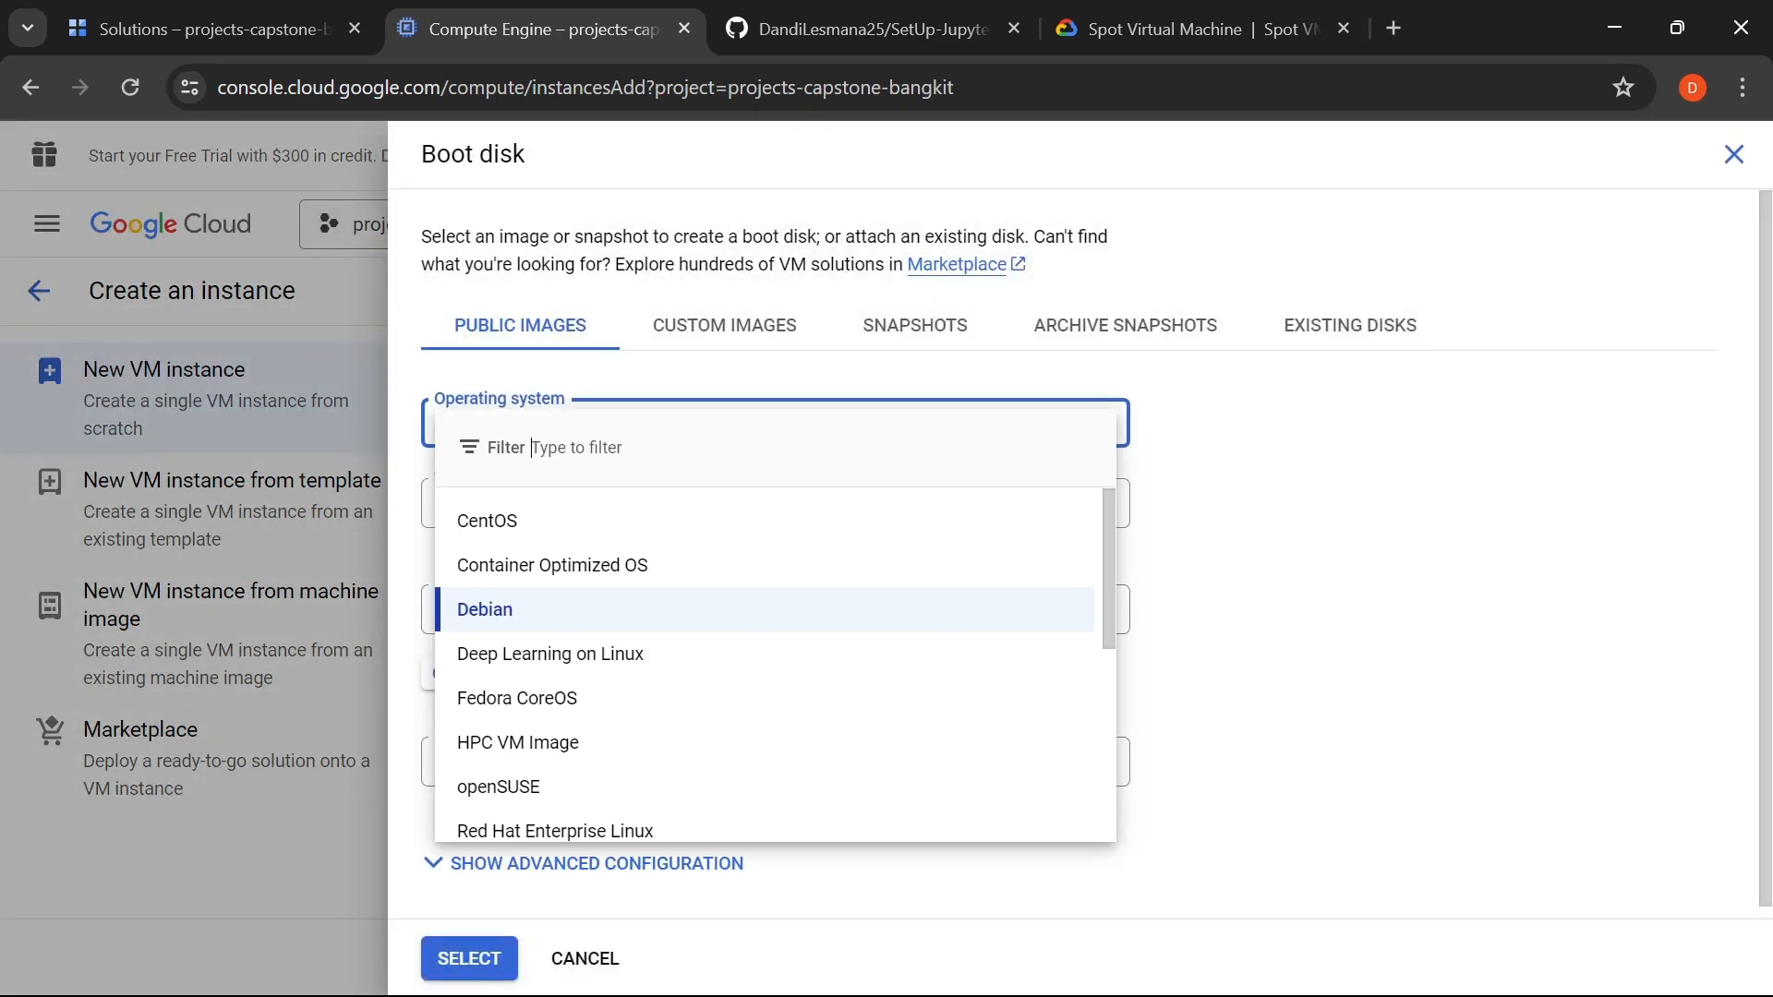
pyautogui.scroll(-2, 601, 625)
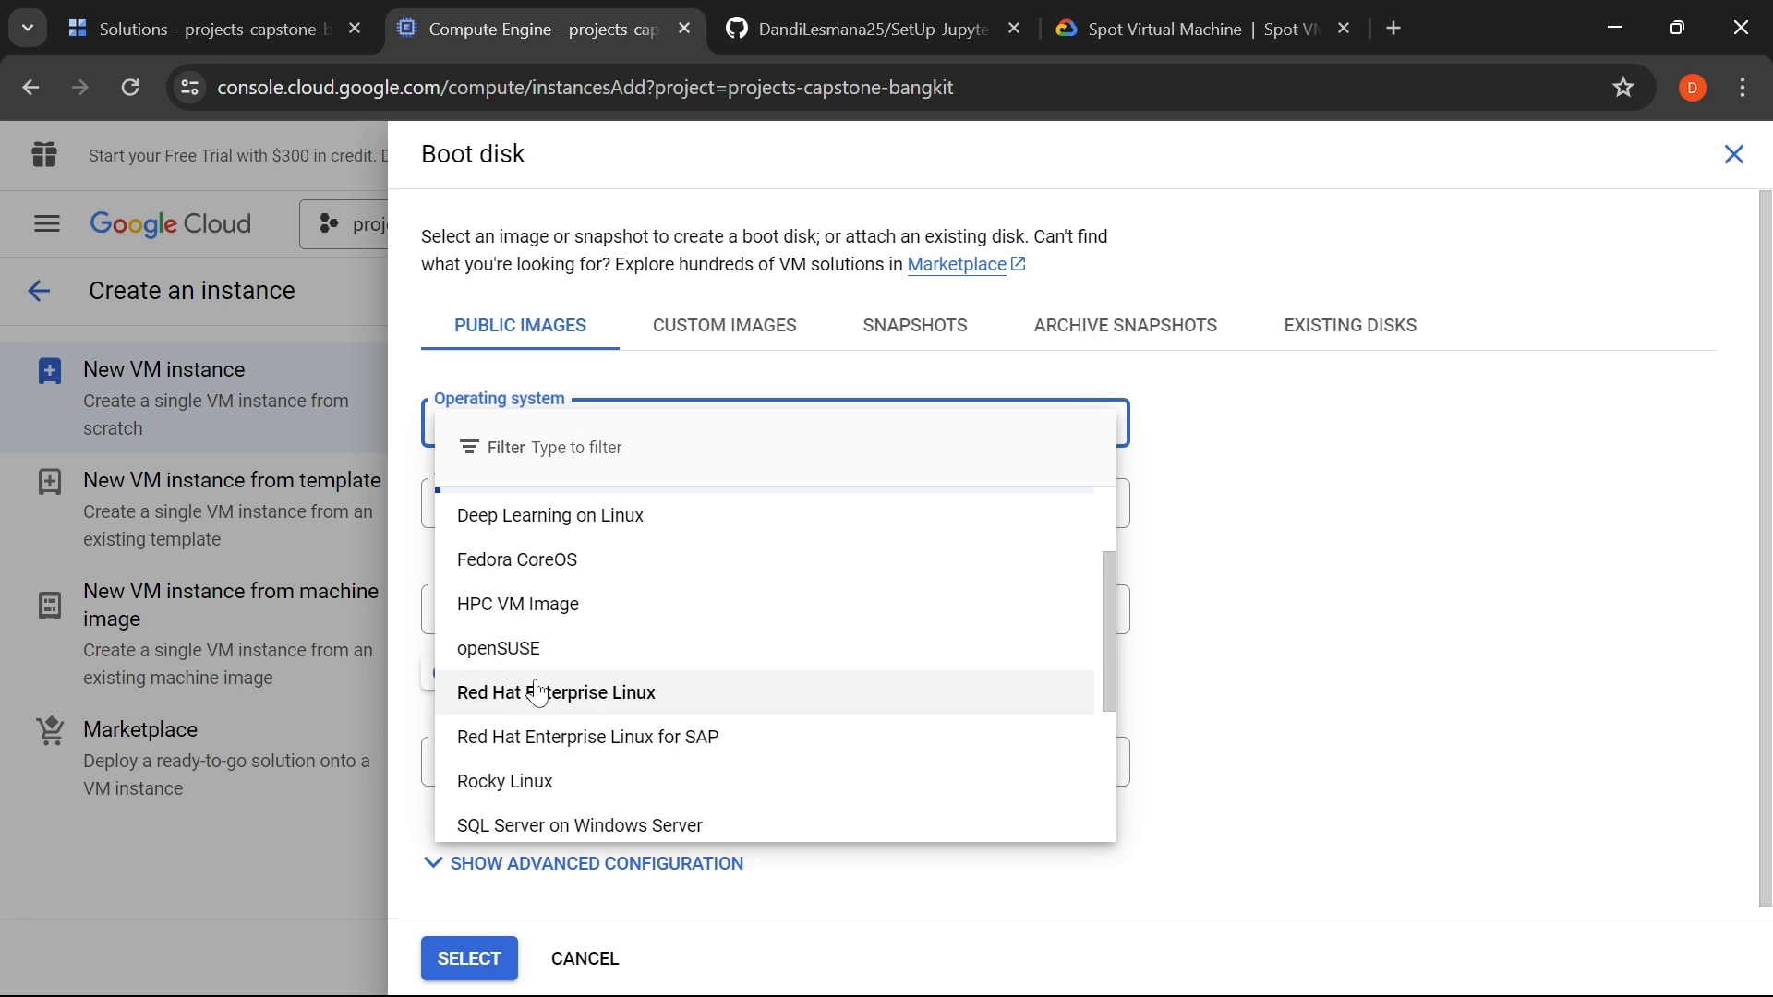
pyautogui.scroll(2, 550, 693)
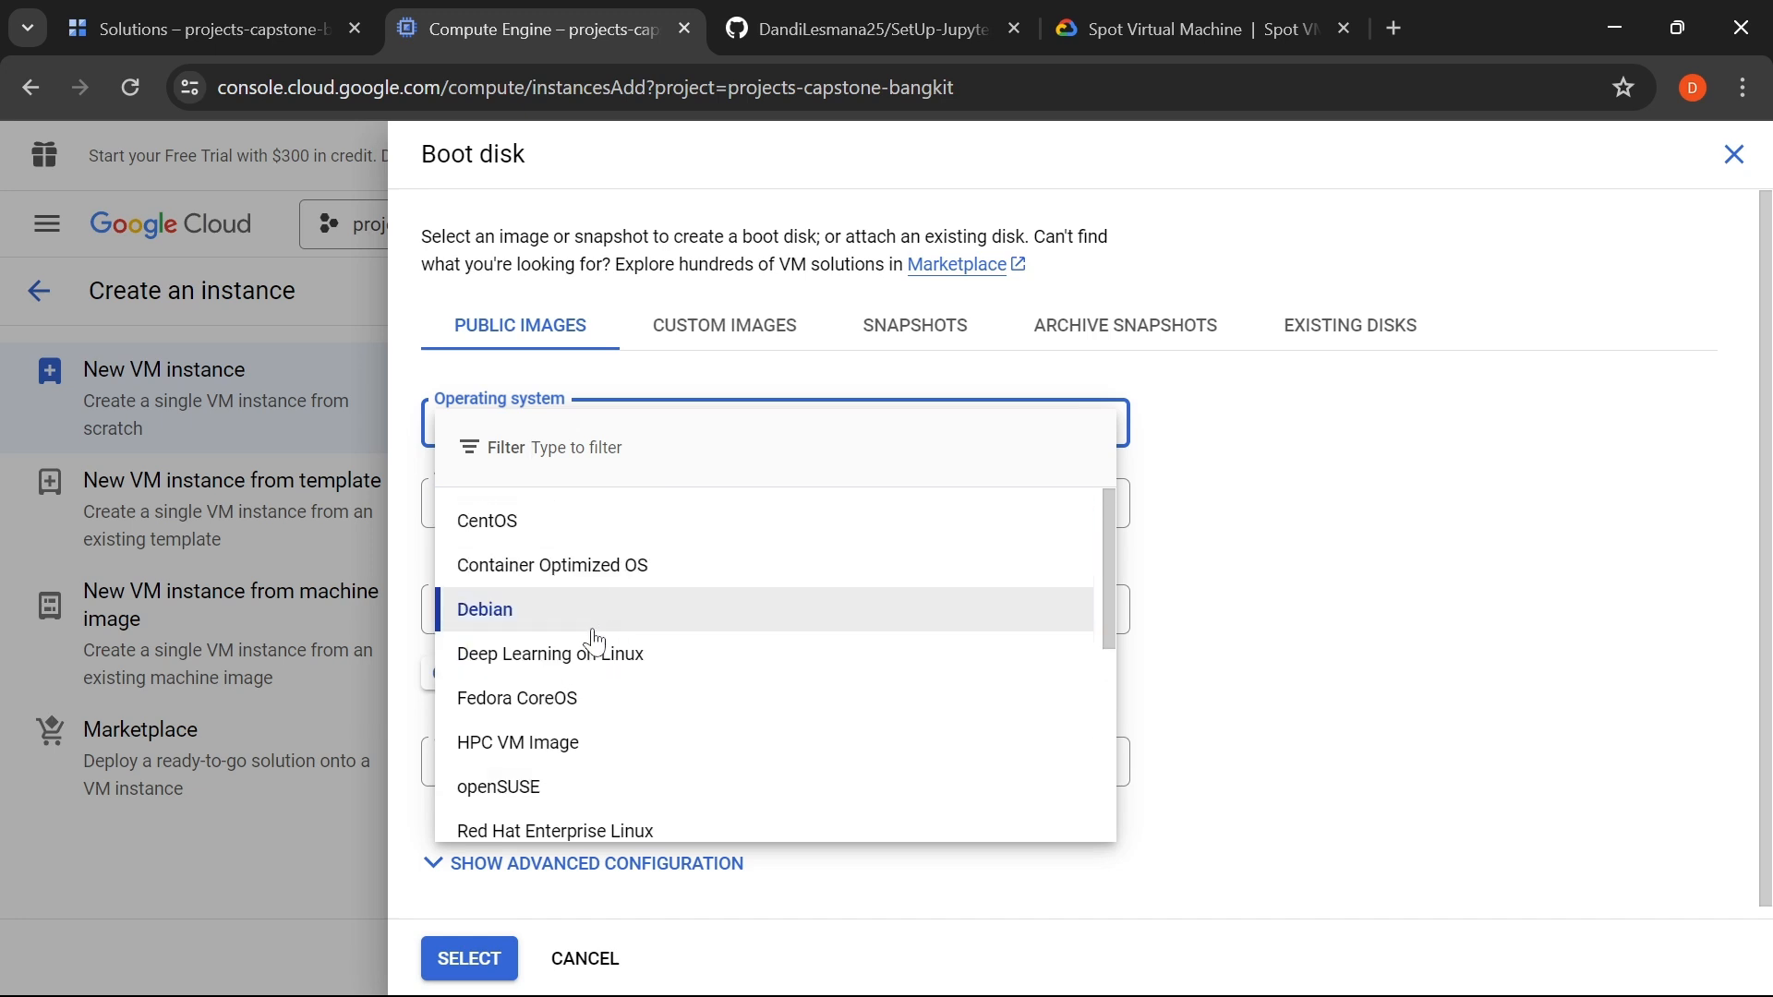
pyautogui.scroll(-2, 541, 702)
pyautogui.scroll(-4, 541, 702)
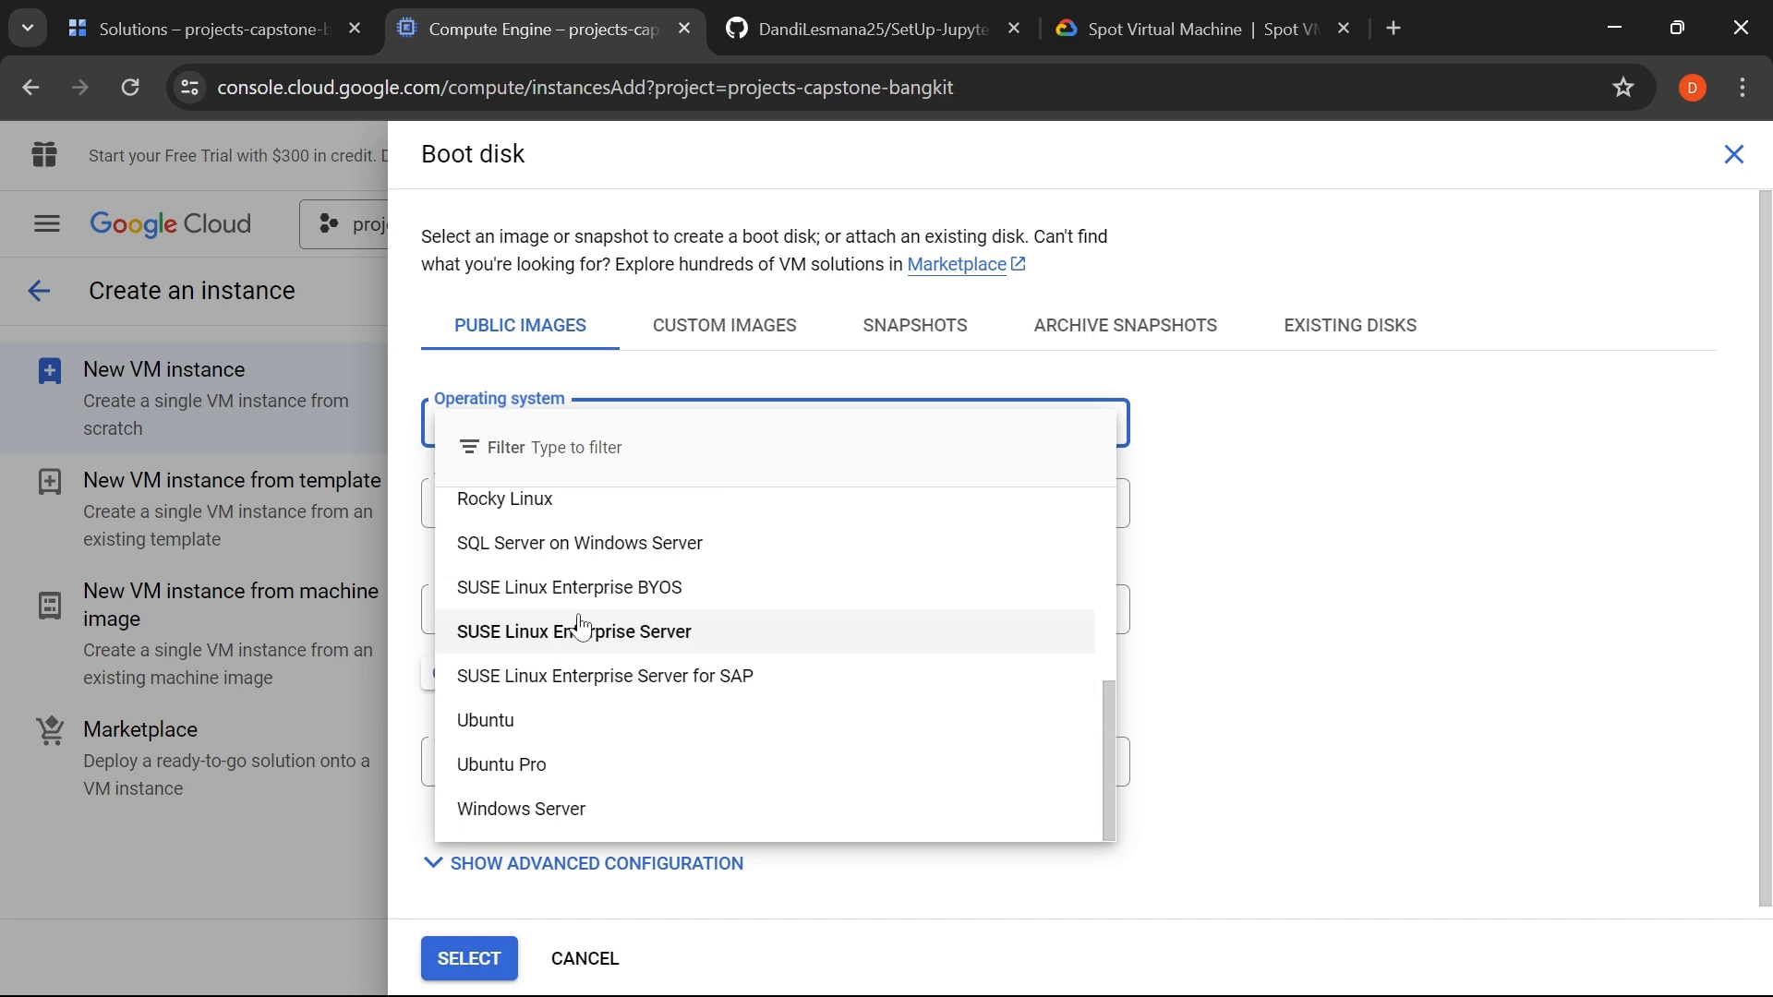
pyautogui.scroll(6, 582, 610)
pyautogui.scroll(-7, 712, 582)
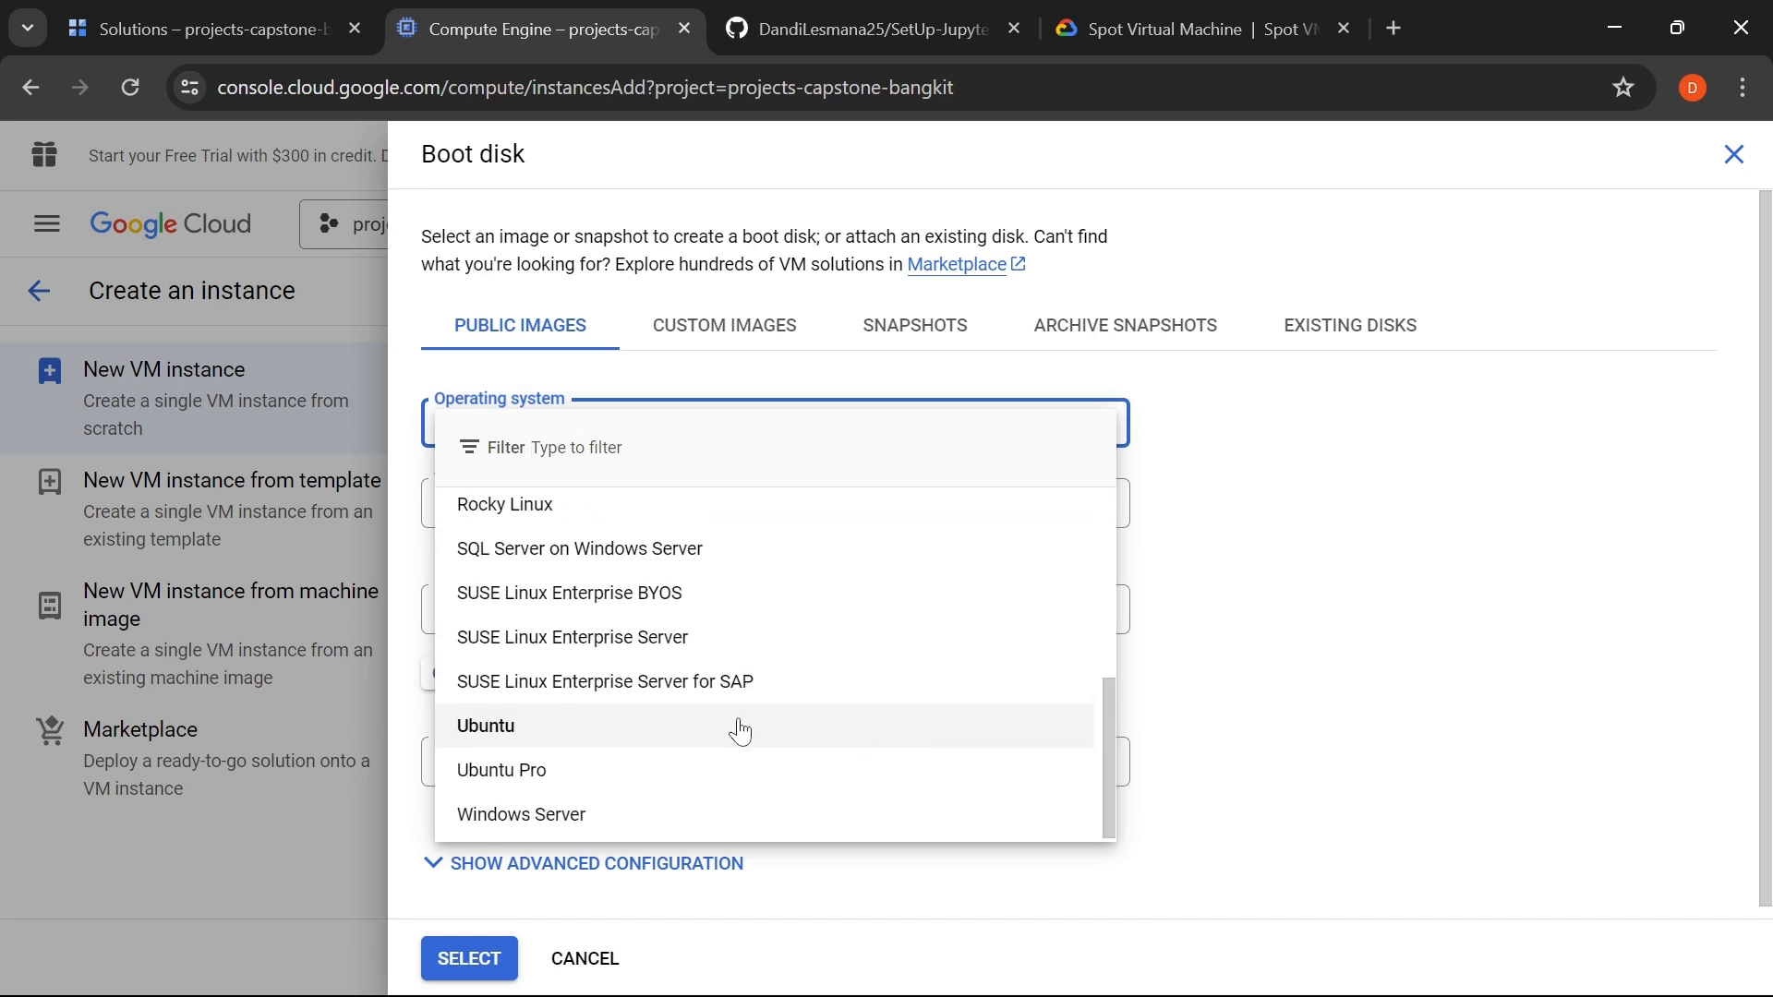
pyautogui.click(536, 727)
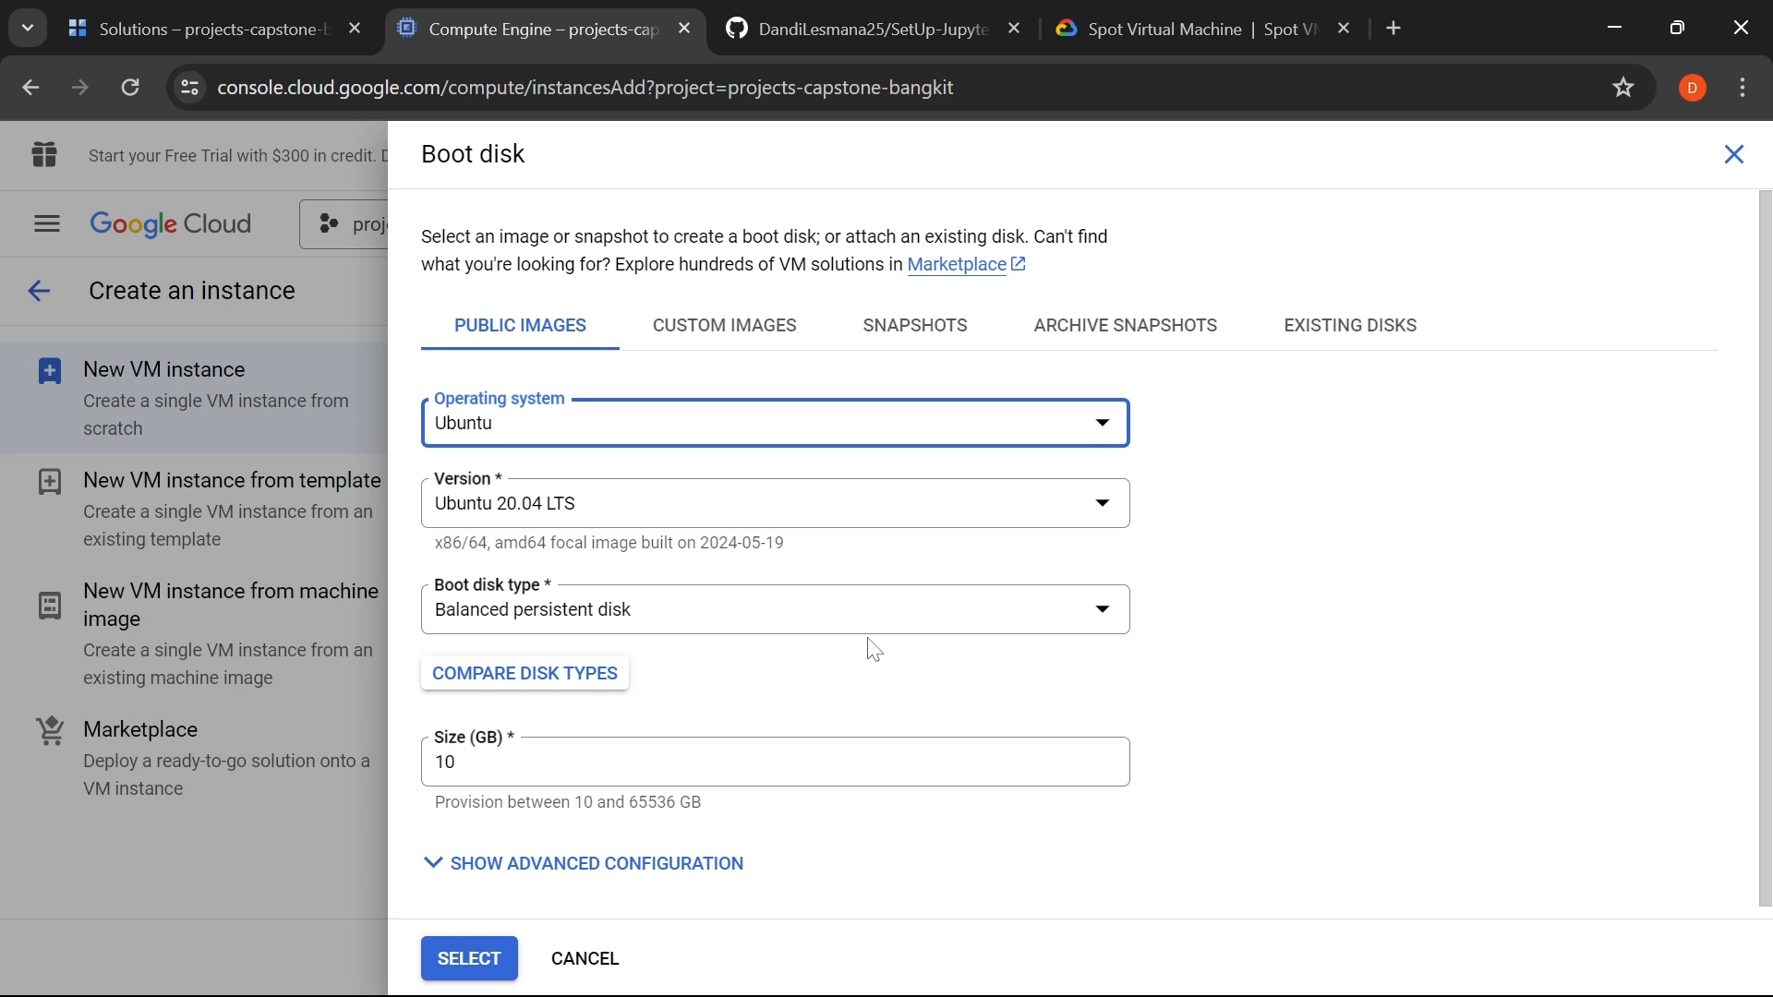
# - Keep Balanced persistent disk as the boot disk type, set the size to 20 GB, and apply the boot disk settings
pyautogui.click(843, 616)
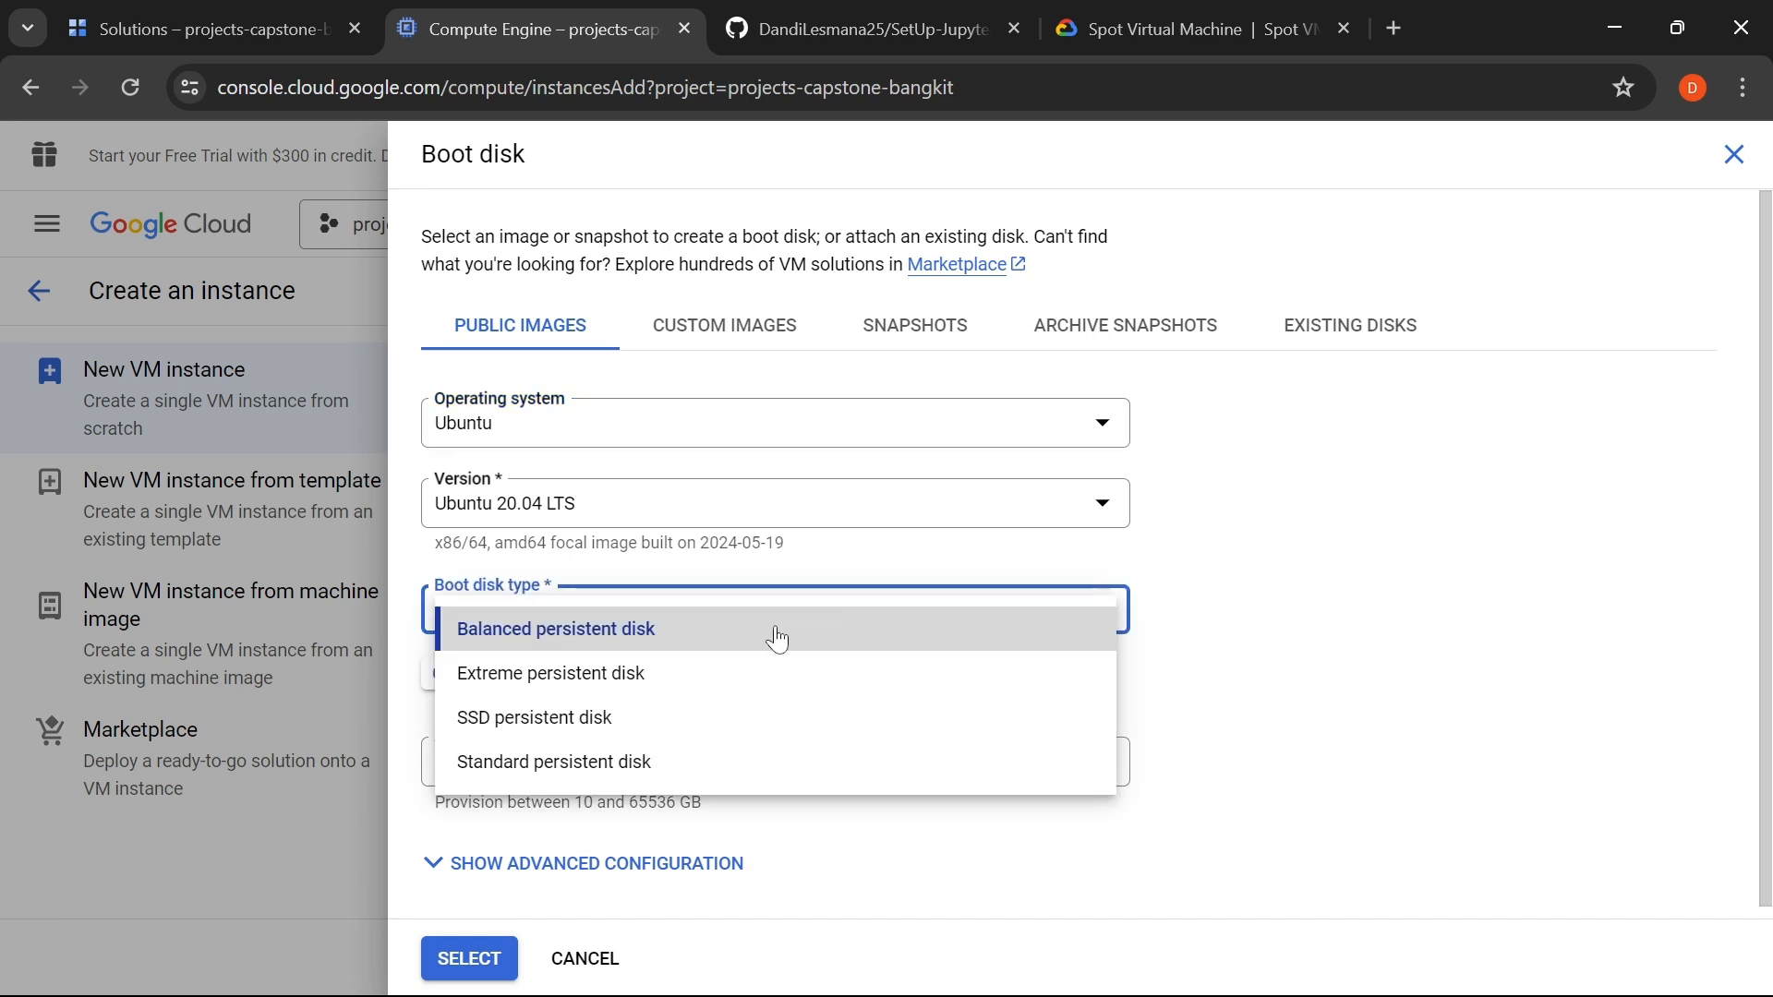
pyautogui.click(598, 630)
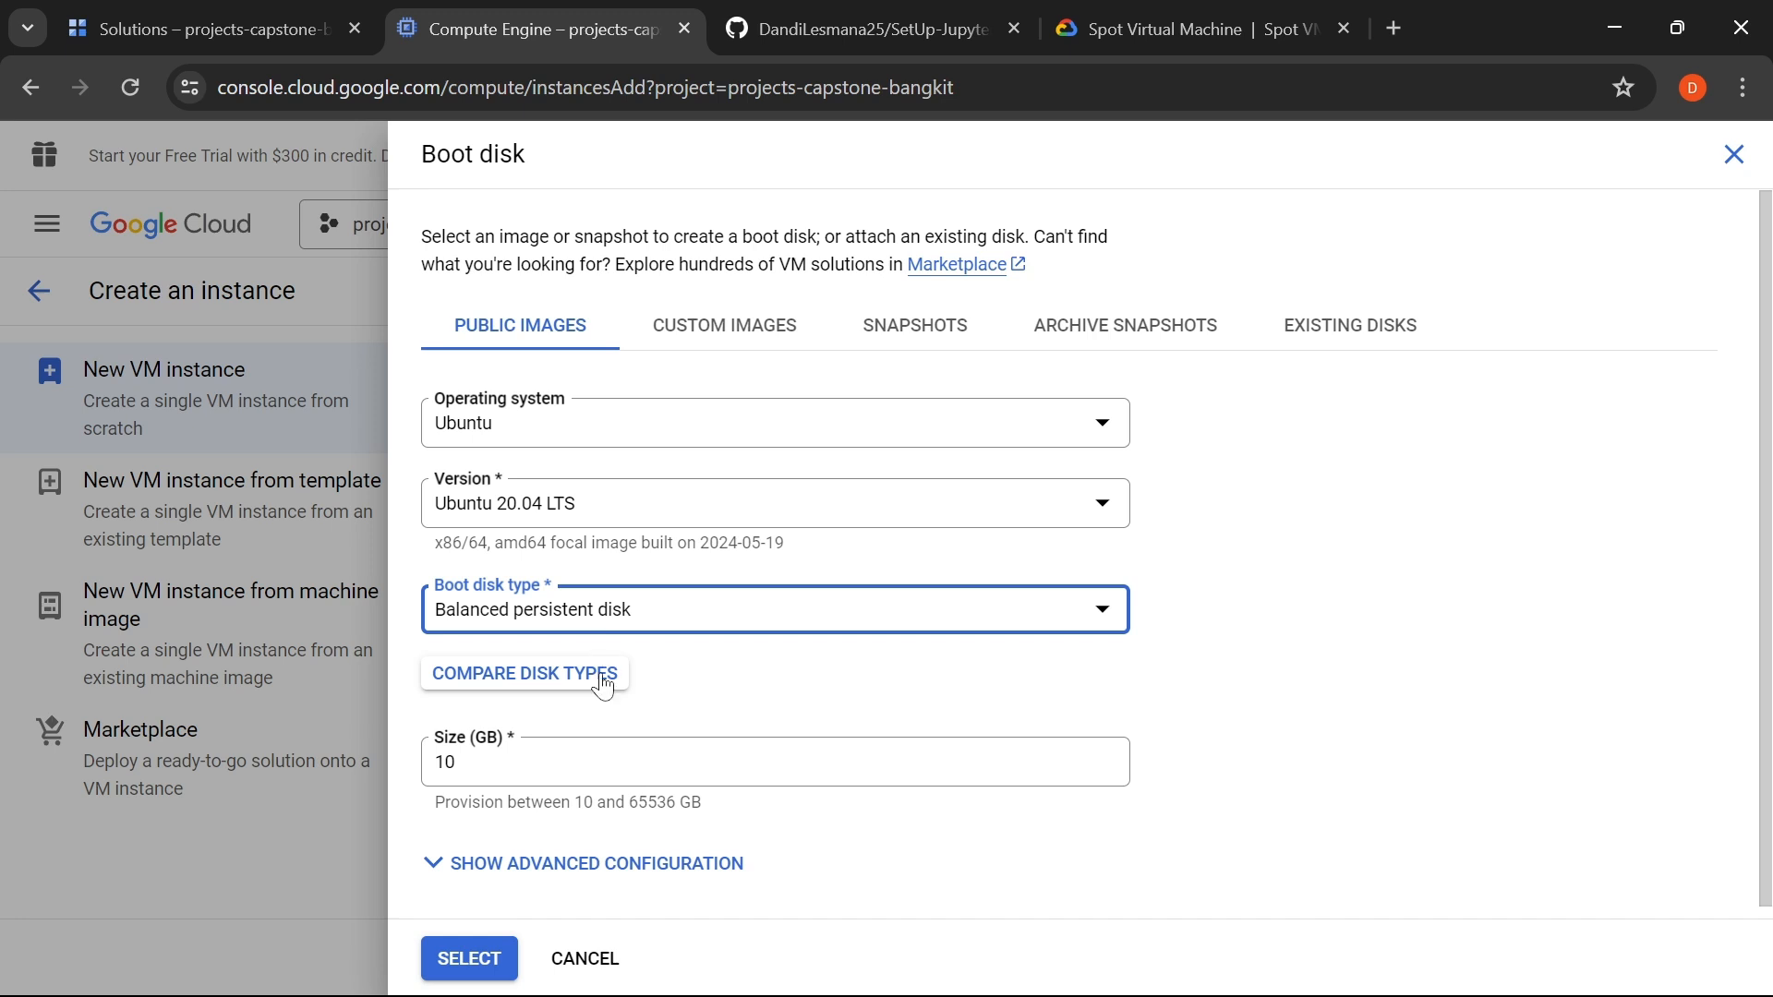
pyautogui.moveTo(476, 763); pyautogui.dragTo(322, 764)
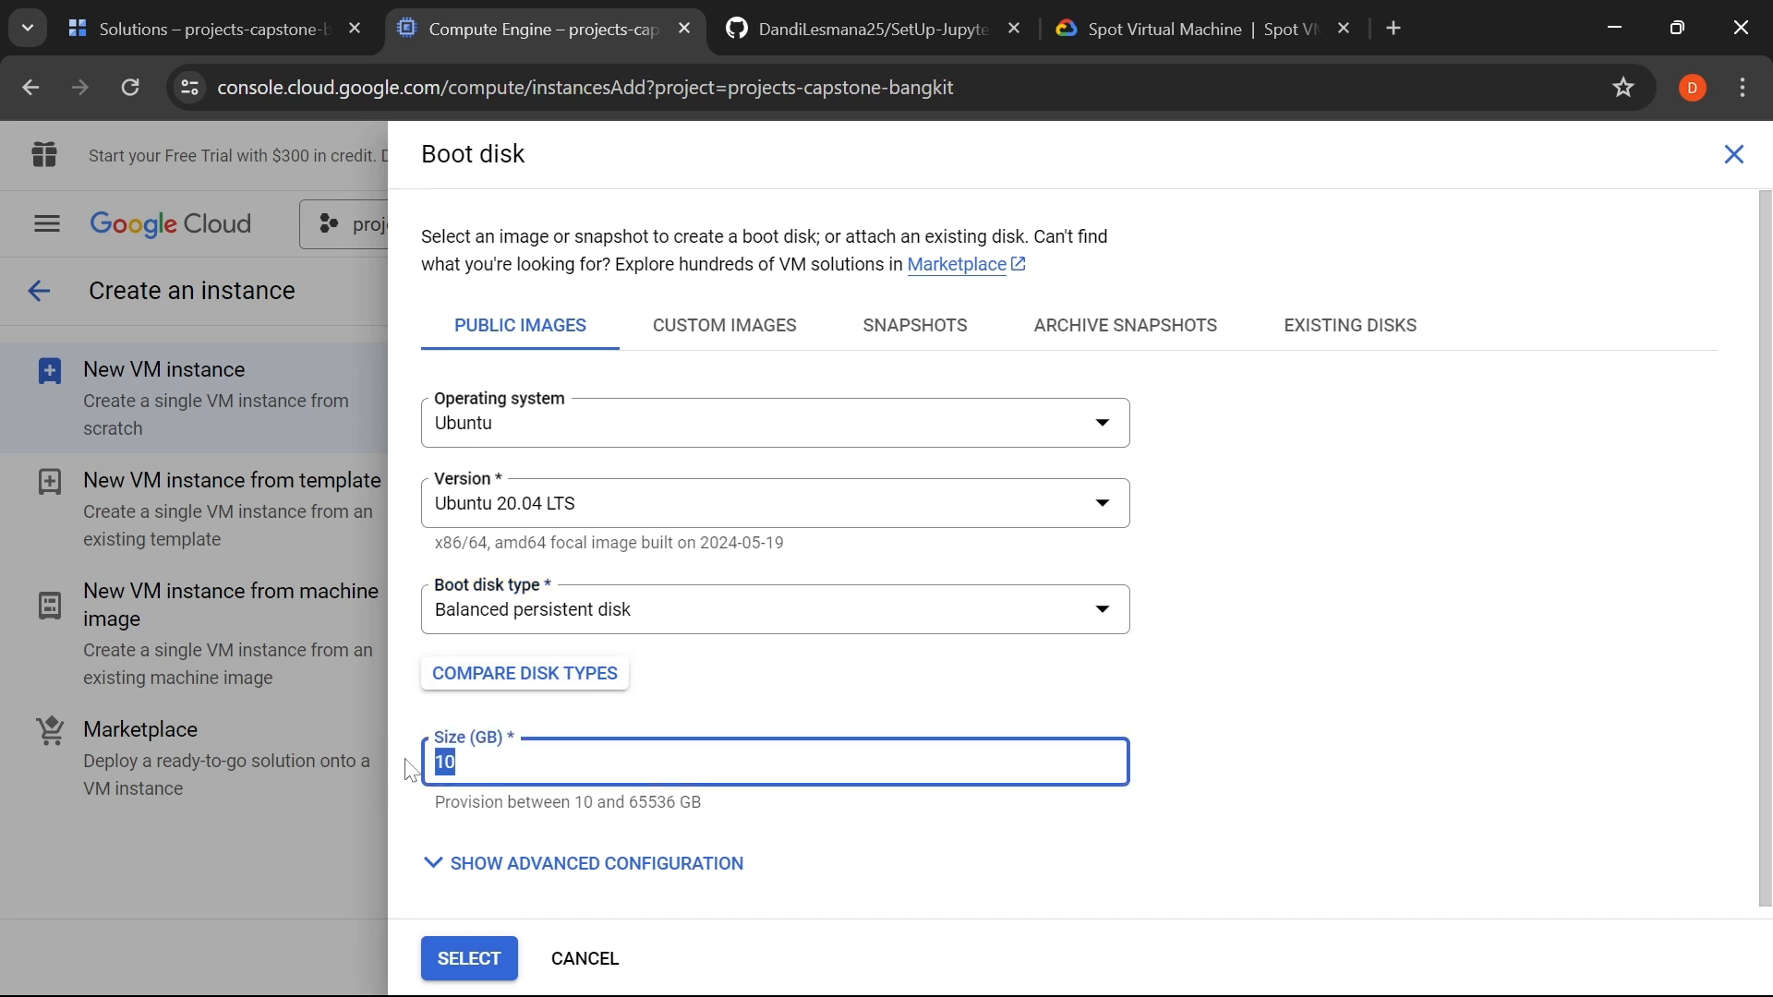
pyautogui.write('20')
pyautogui.moveTo(435, 737); pyautogui.dragTo(508, 749)
pyautogui.click(517, 763)
pyautogui.click(488, 964)
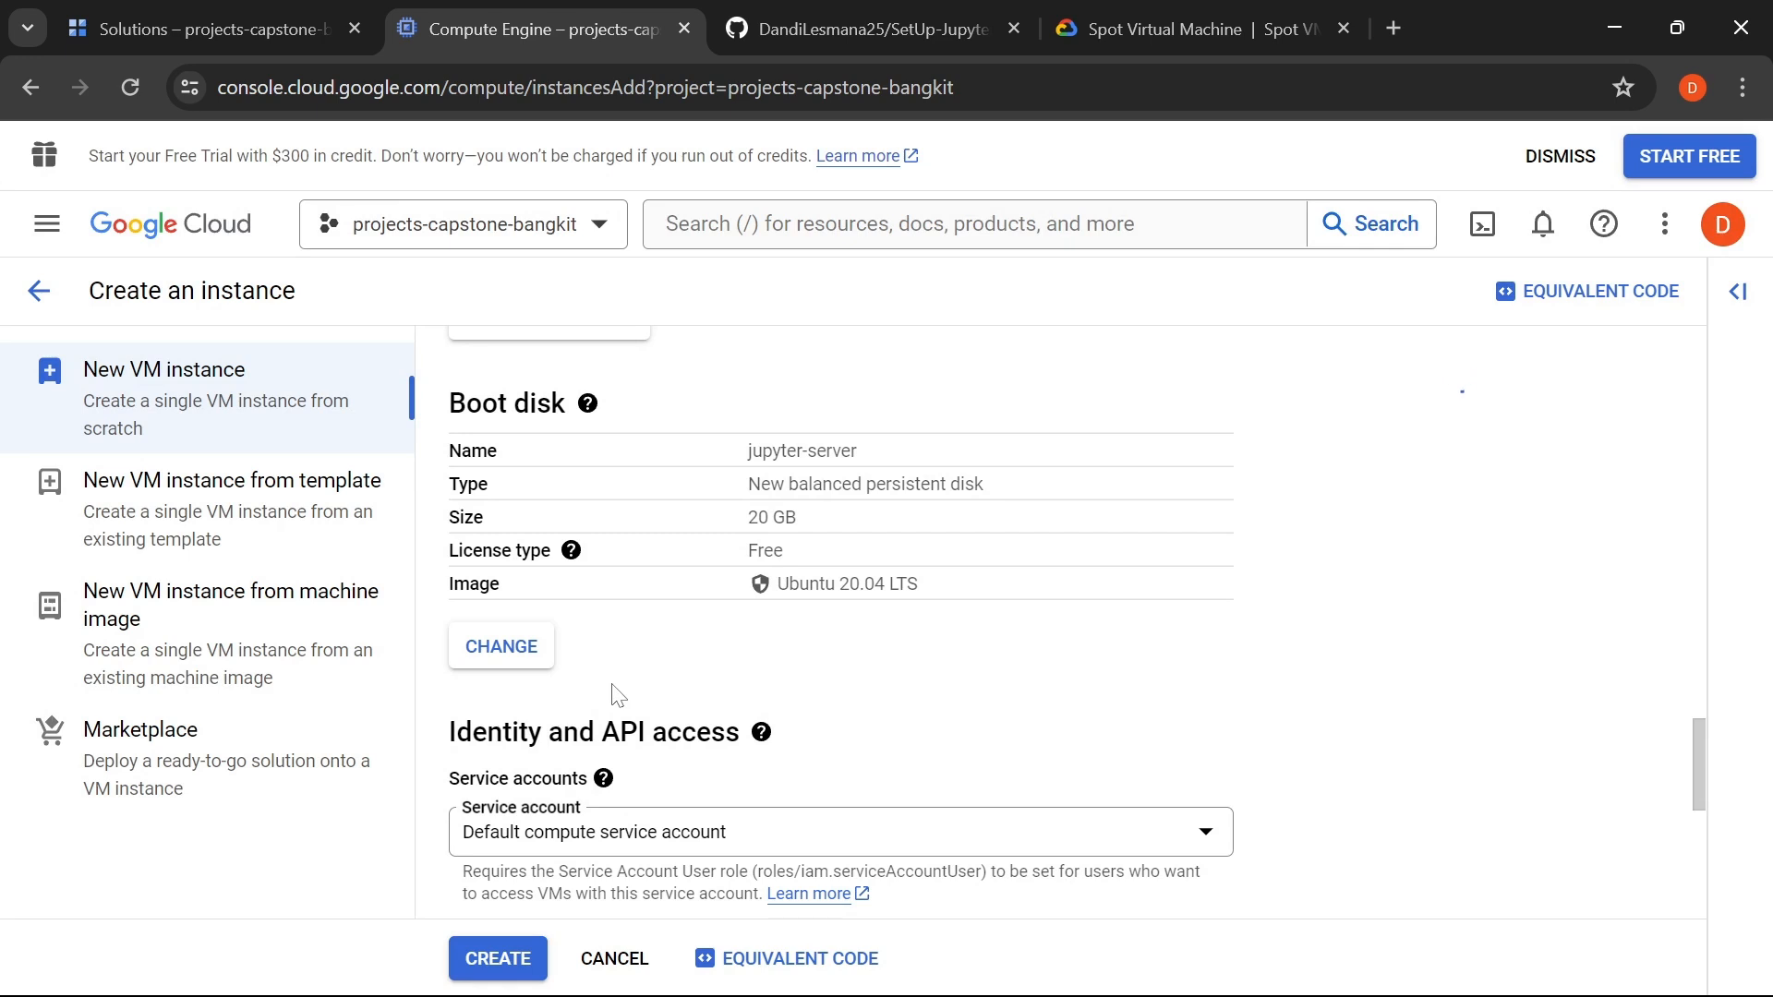
# - Allow both HTTP and HTTPS traffic in the VM's firewall settings
pyautogui.scroll(-3, 593, 680)
pyautogui.scroll(-1, 597, 683)
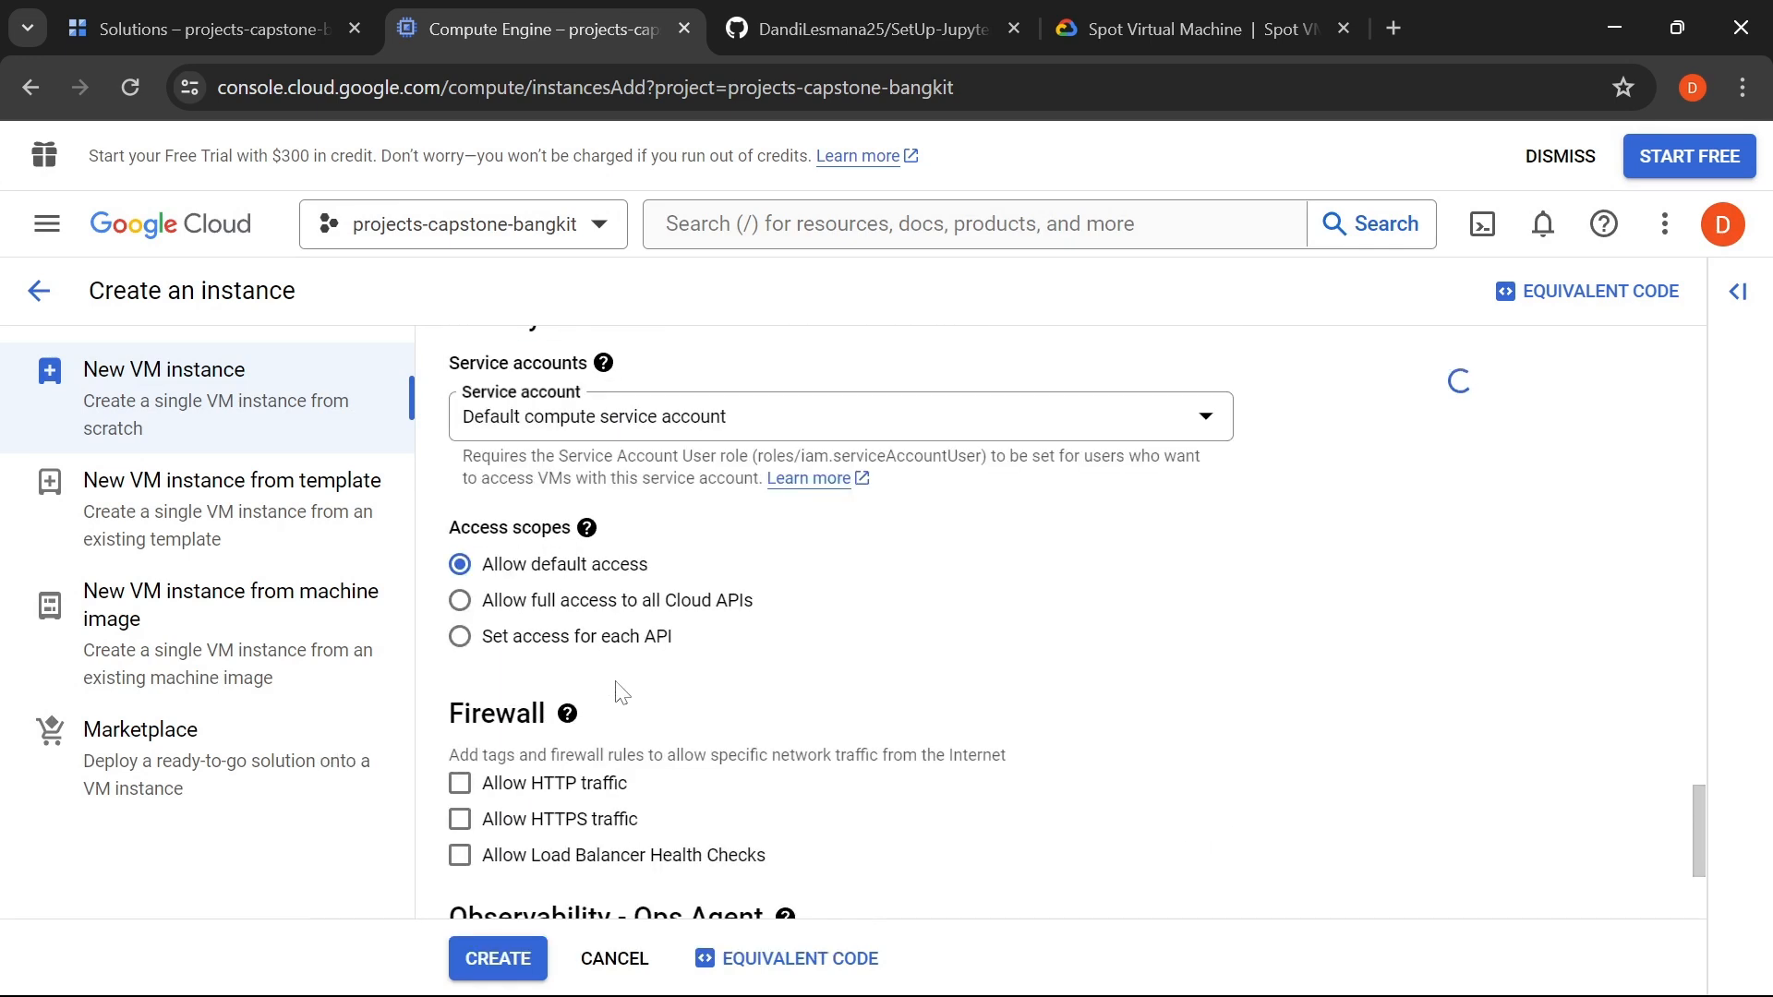
pyautogui.scroll(-1, 487, 669)
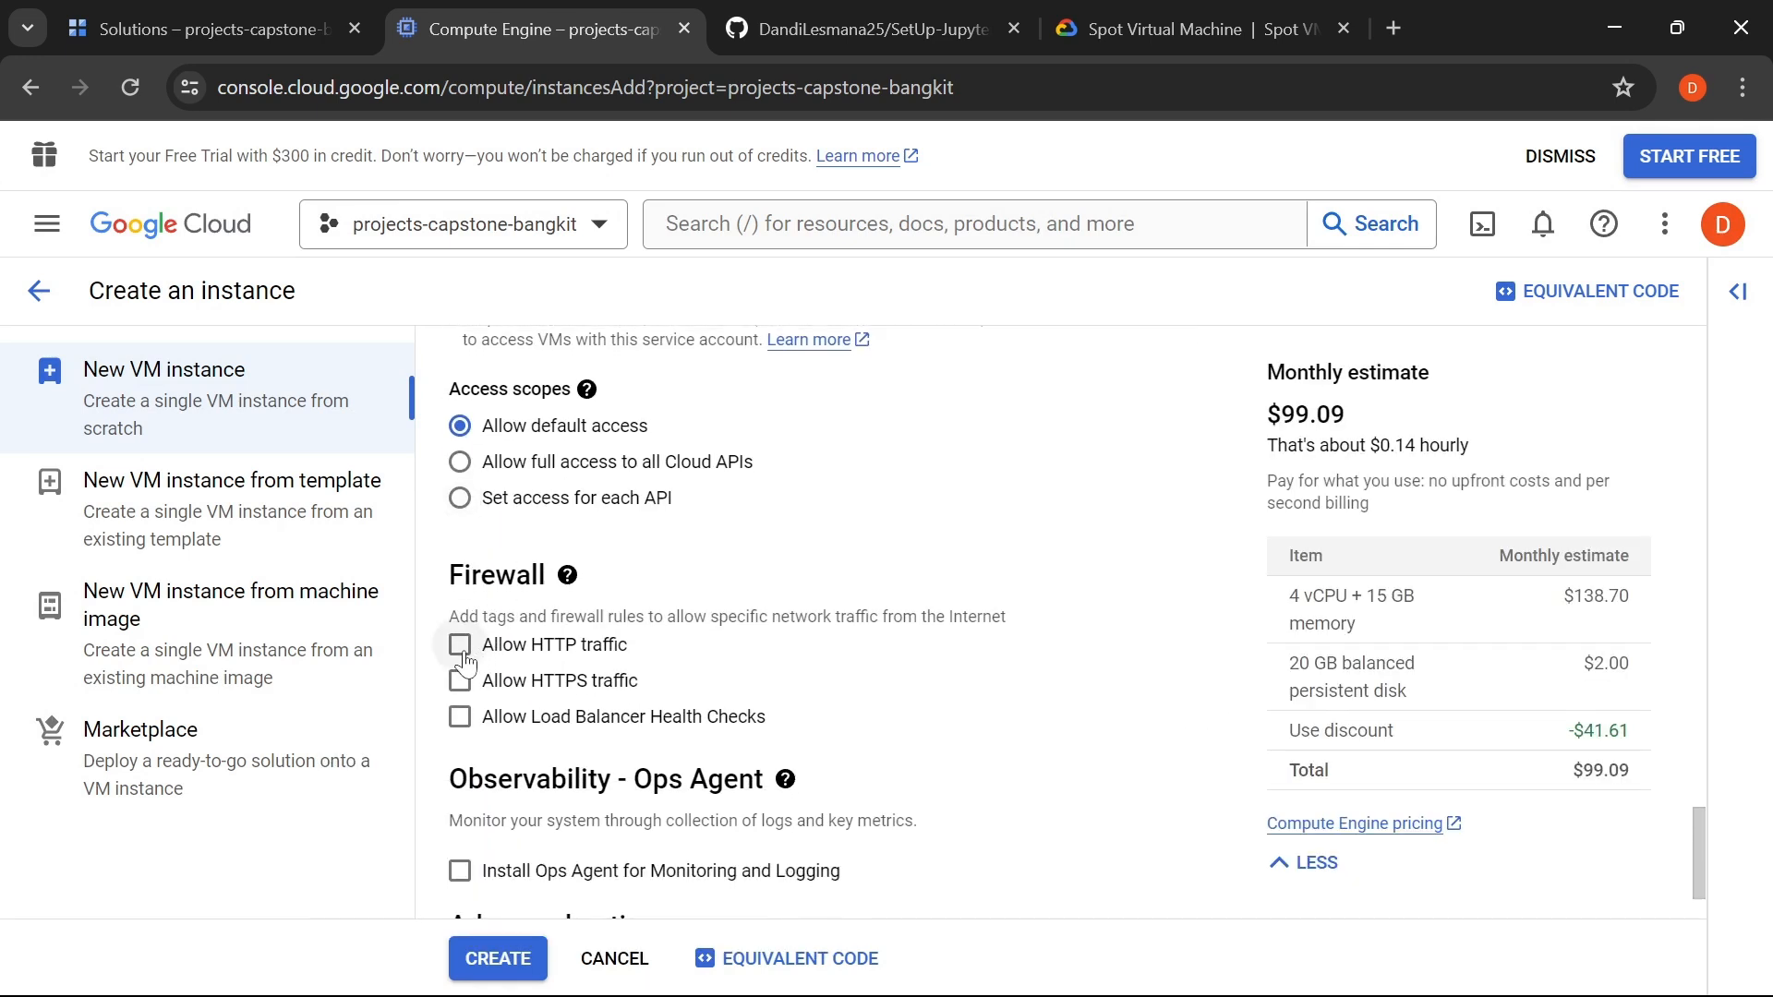
pyautogui.click(464, 645)
pyautogui.click(466, 694)
pyautogui.scroll(-1, 545, 697)
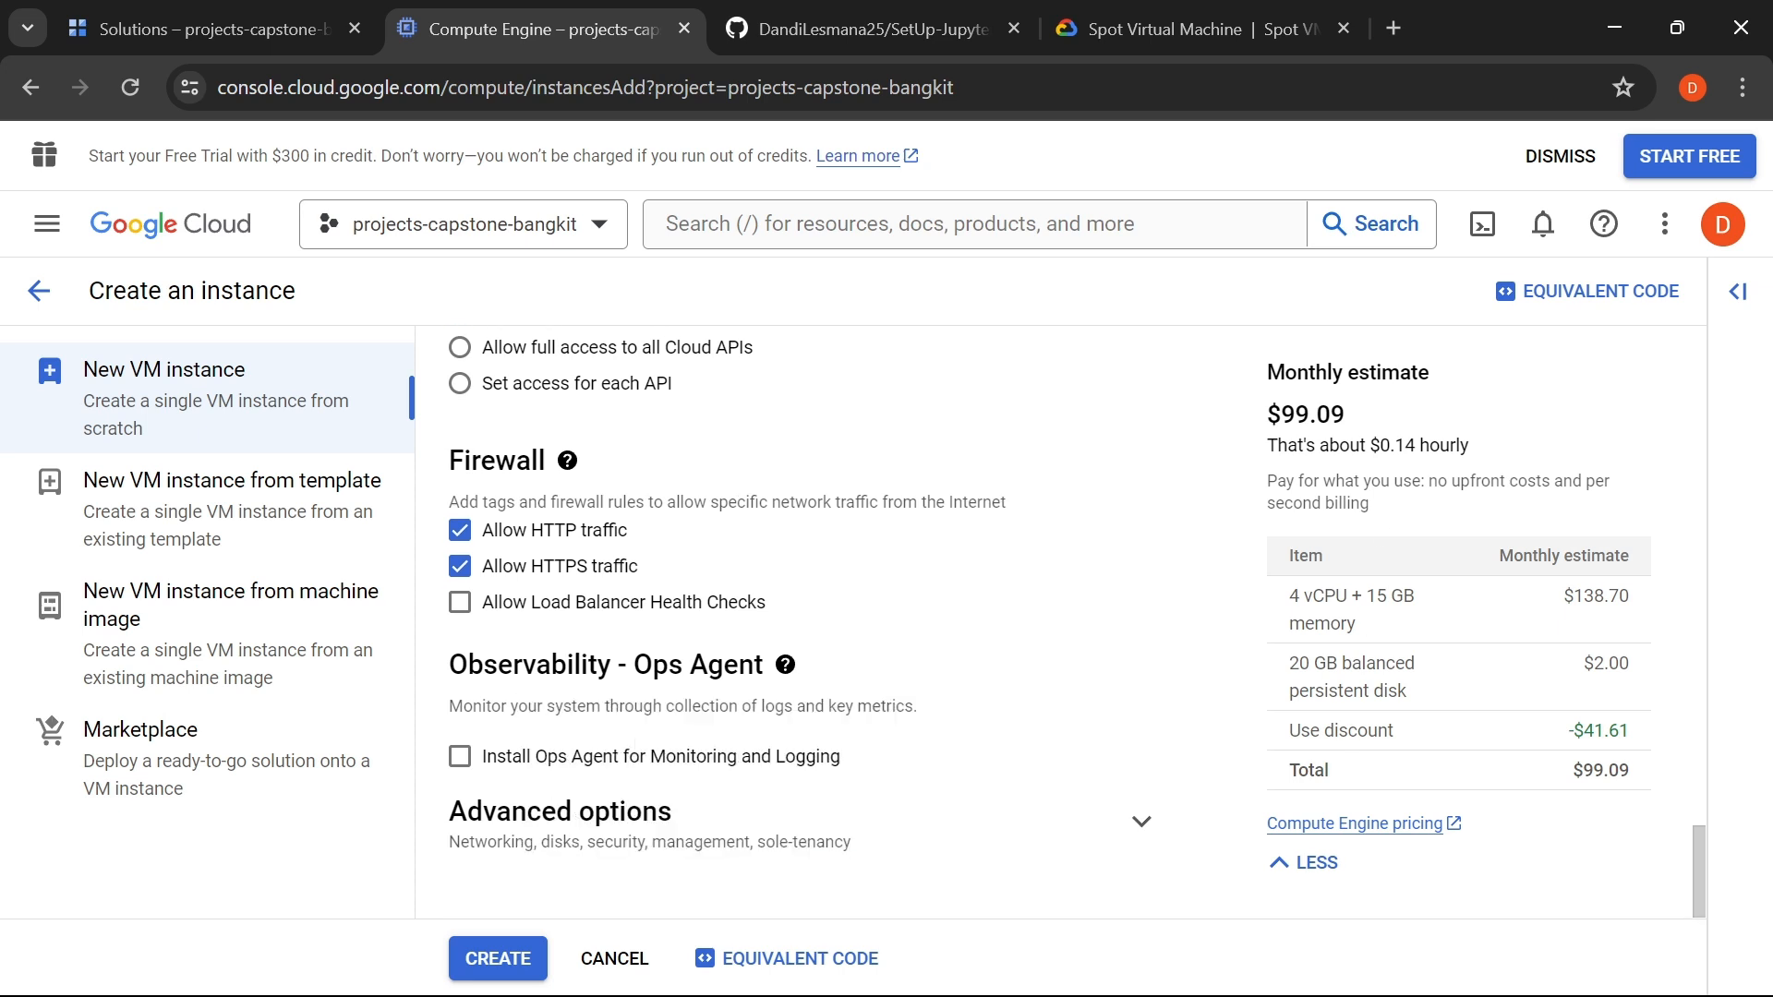
# - Review the monthly cost estimate and check the access scope and firewall settings
pyautogui.moveTo(1347, 417); pyautogui.dragTo(1294, 415)
pyautogui.click(1273, 416)
pyautogui.click(1295, 415)
pyautogui.scroll(3, 623, 693)
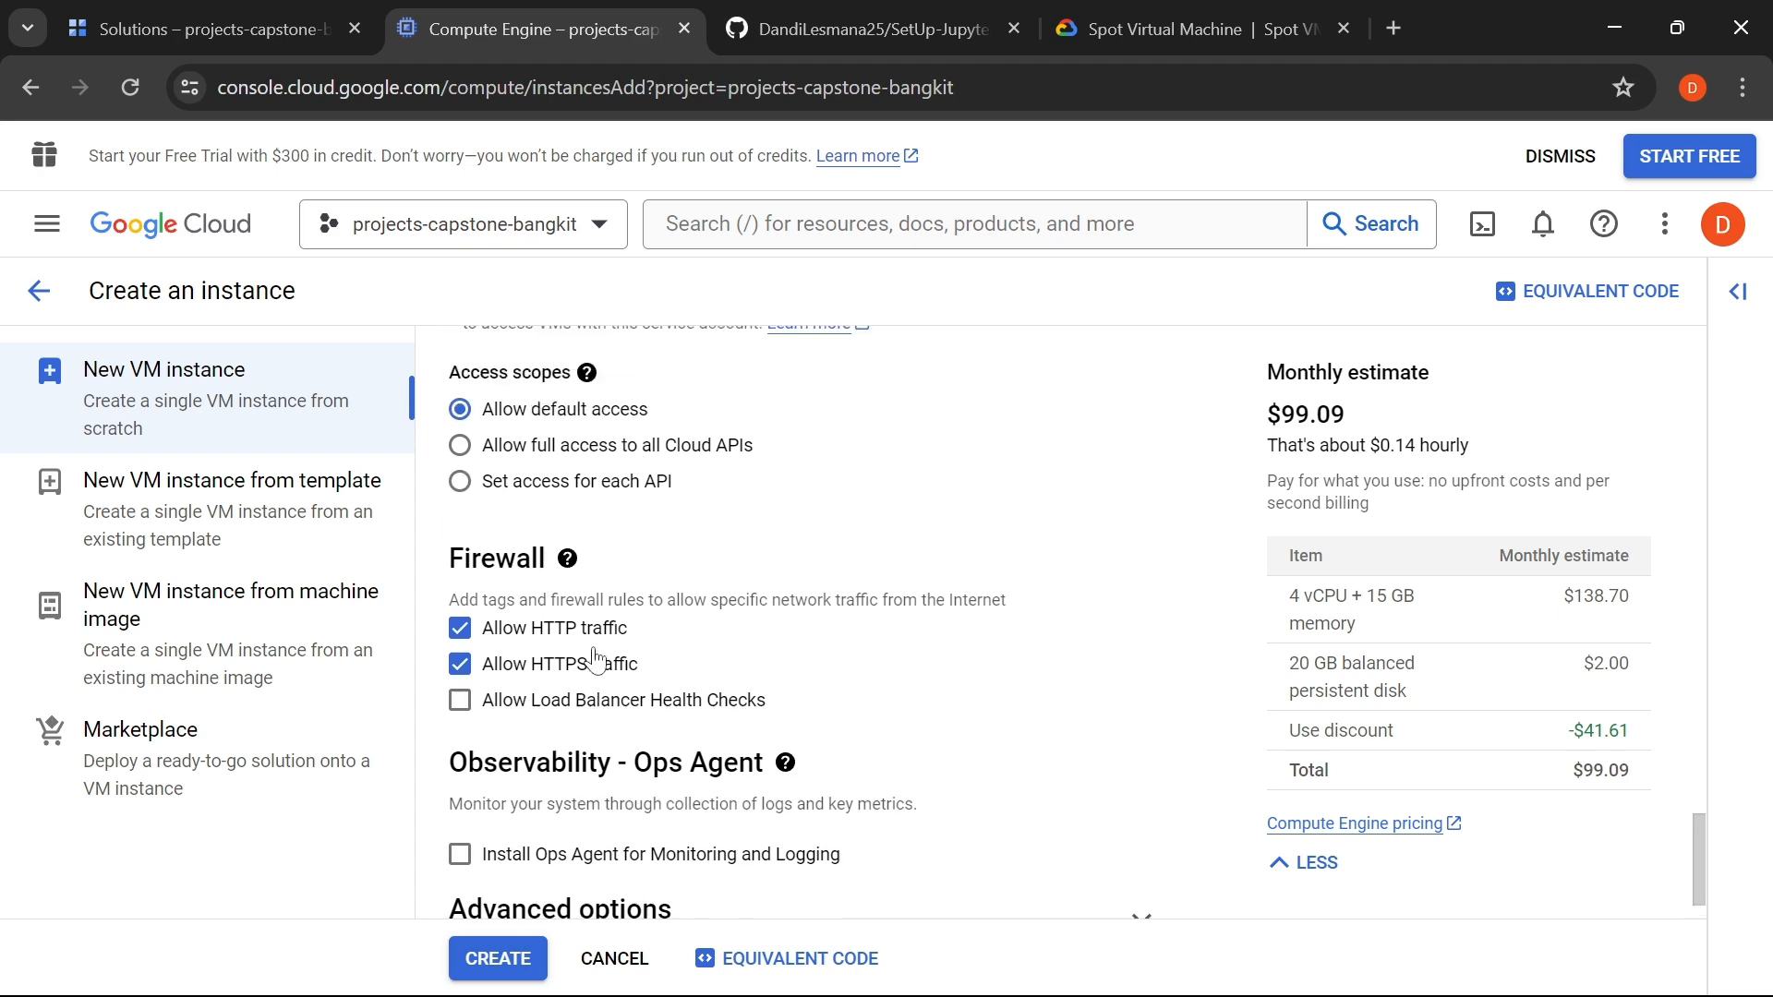
pyautogui.scroll(-4, 1053, 646)
pyautogui.scroll(12, 1020, 585)
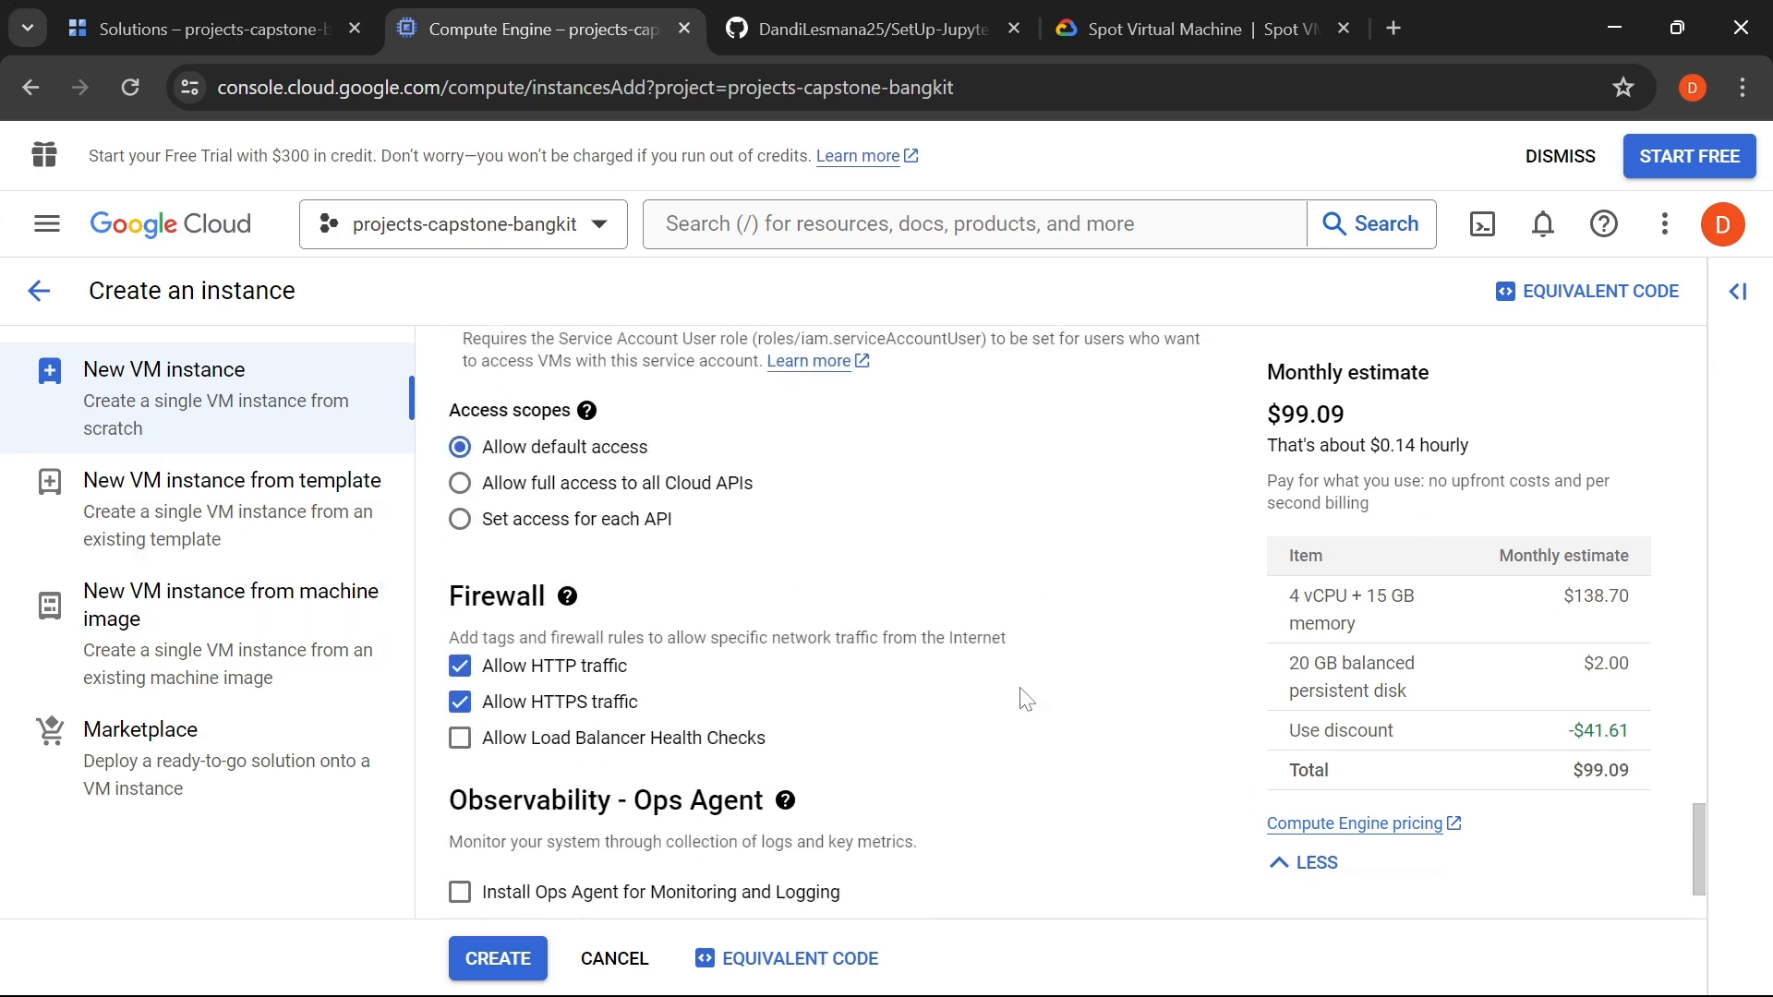
pyautogui.scroll(-10, 926, 772)
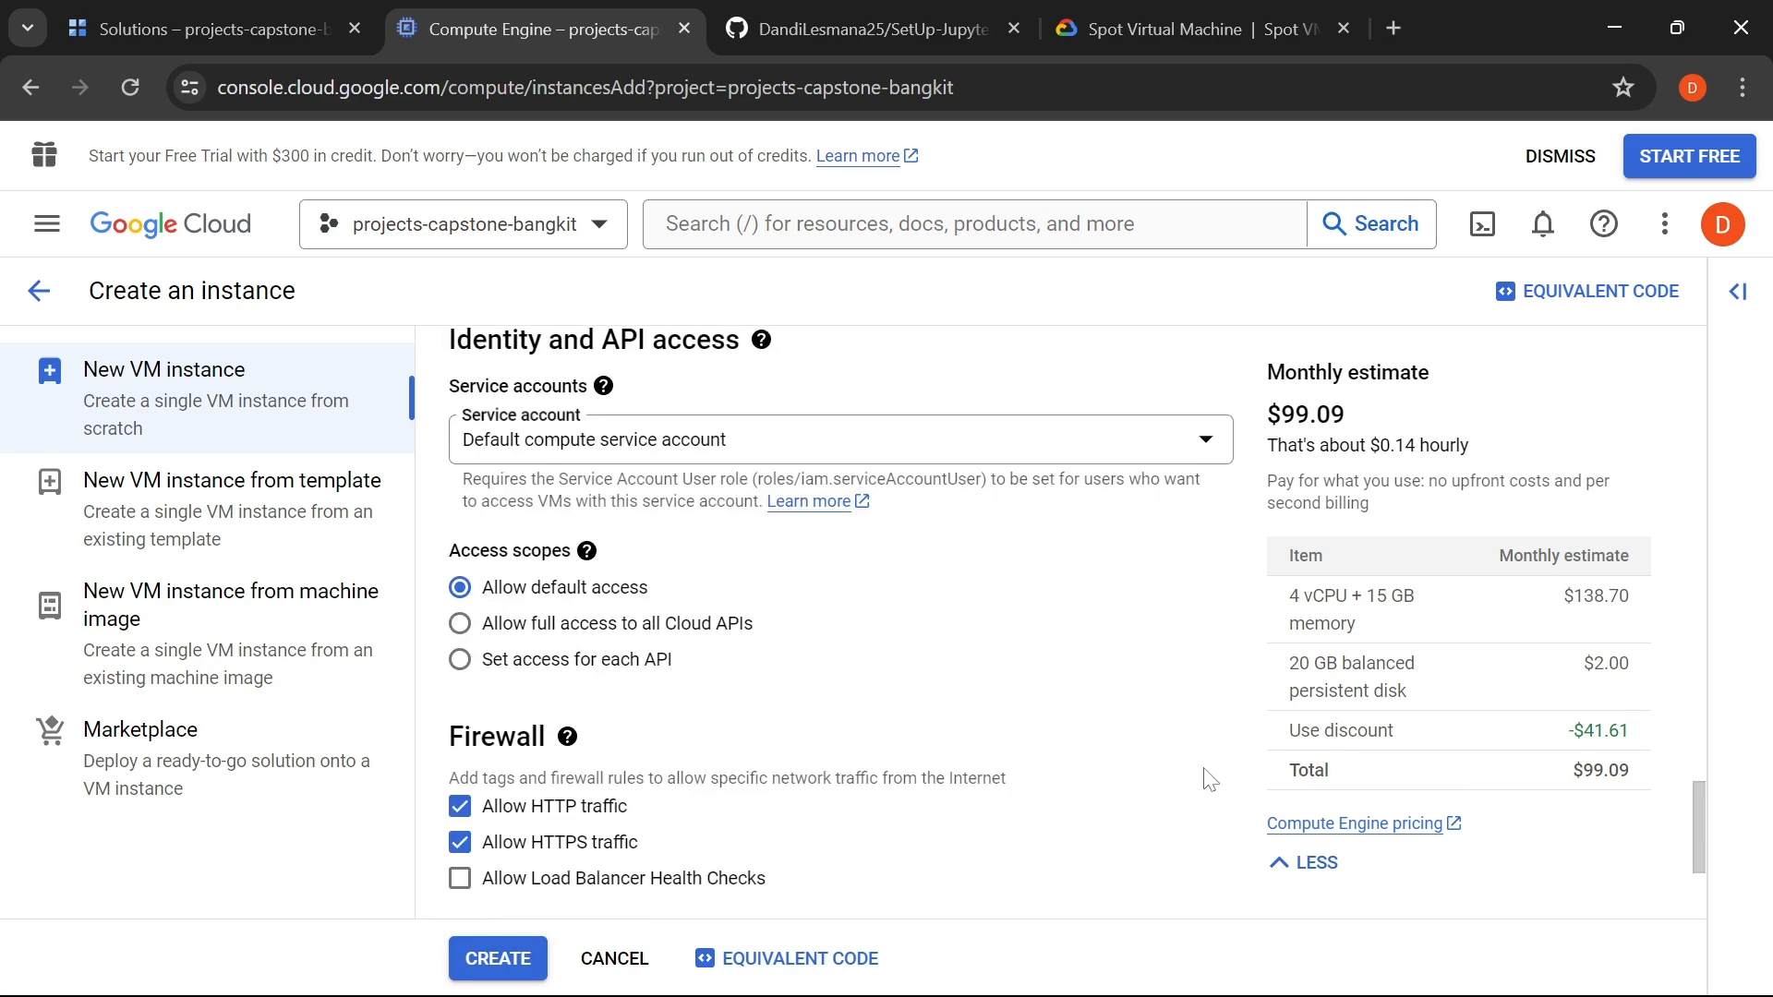
# - Expand the Networking section of the advanced options and start editing the network tags
pyautogui.click(1004, 821)
pyautogui.scroll(-3, 1011, 794)
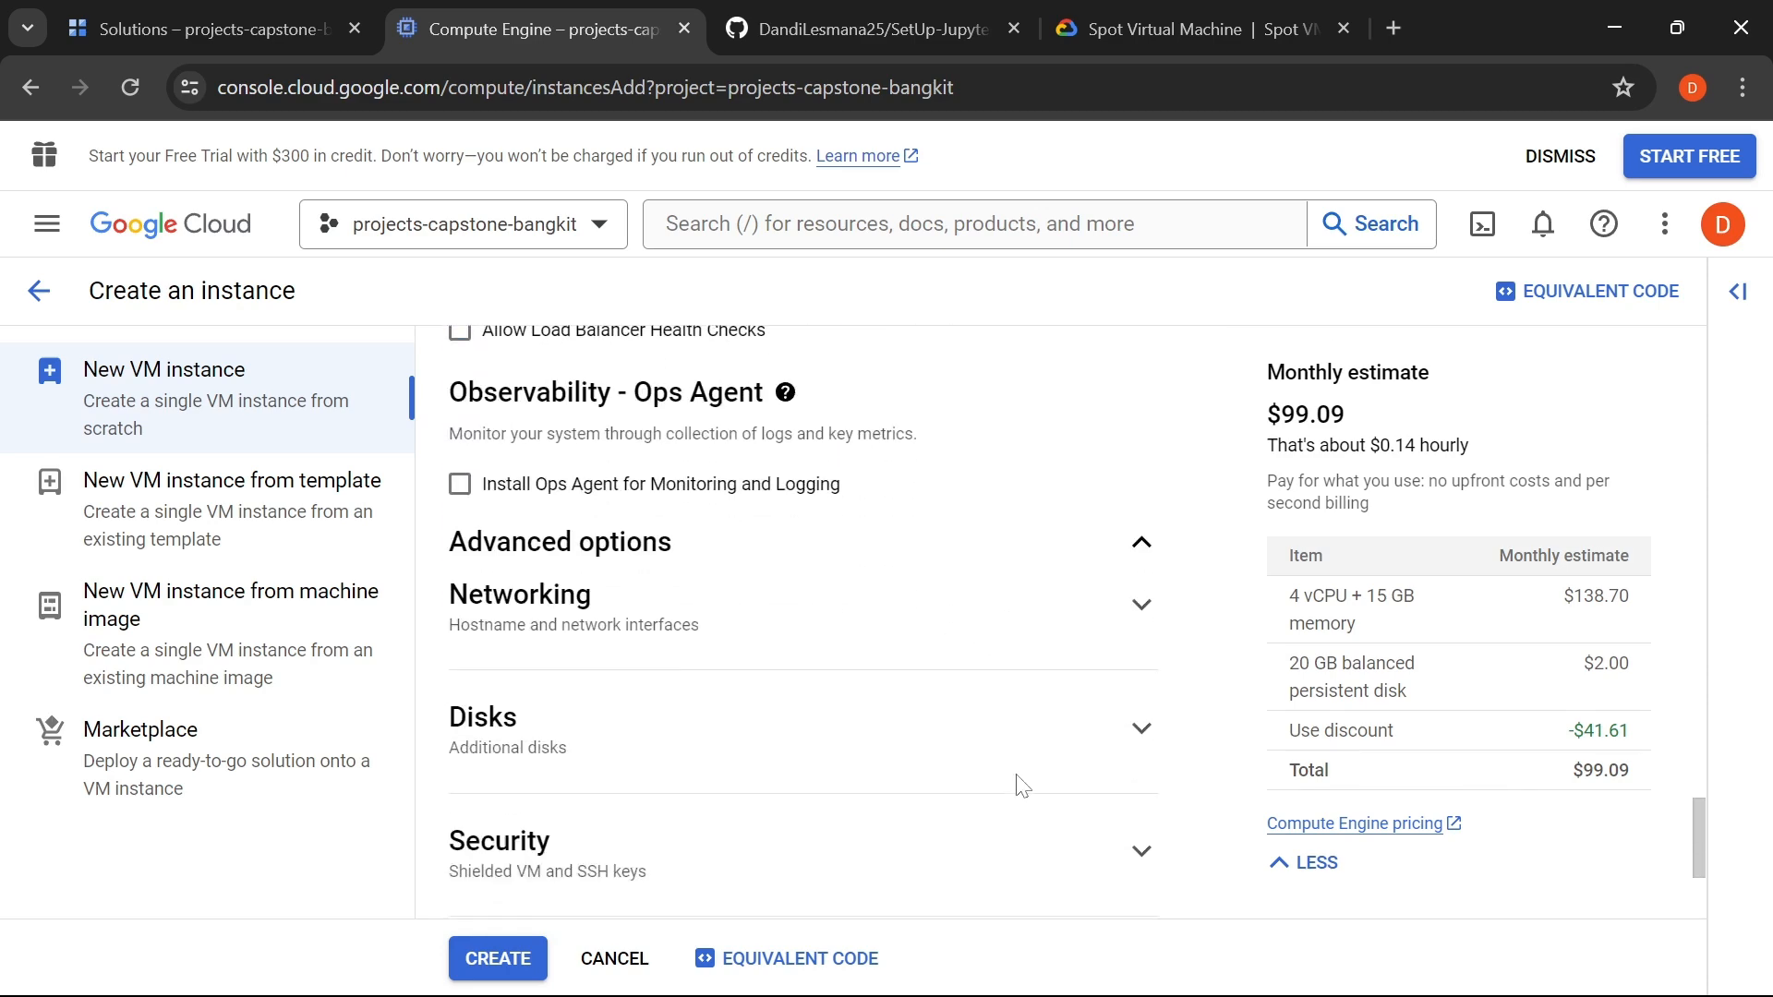
pyautogui.click(1136, 641)
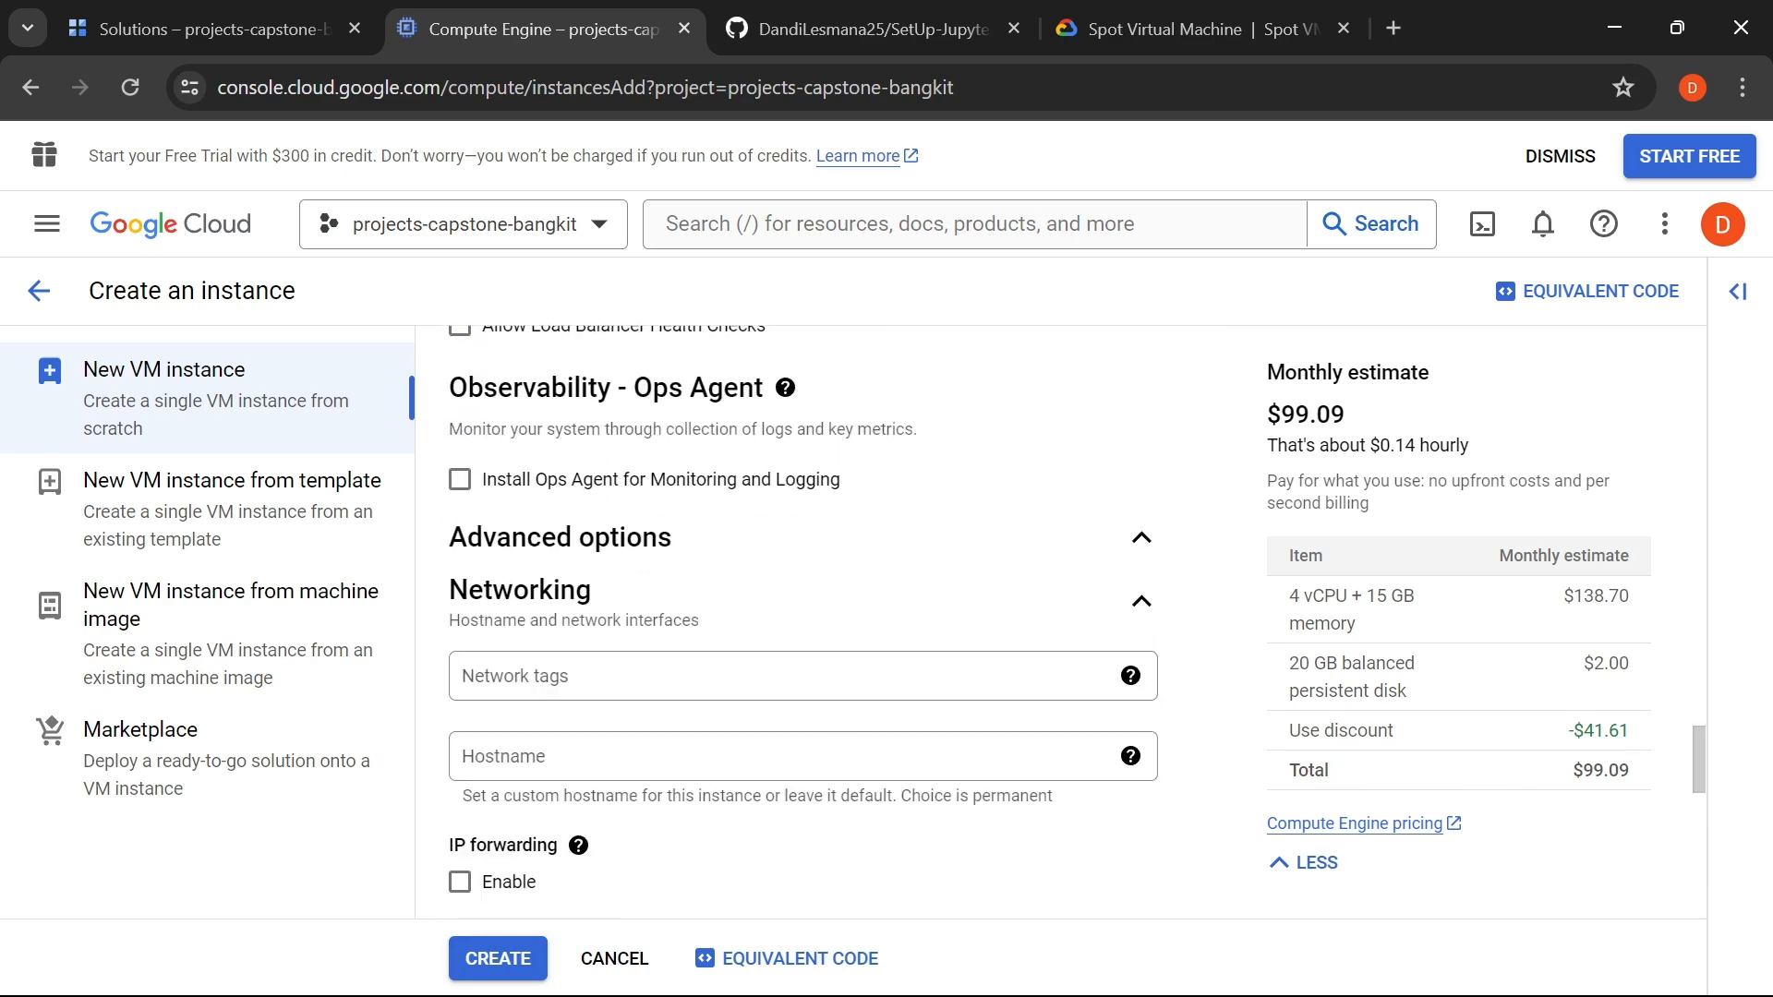
pyautogui.click(868, 674)
# - Copy the network tag allow-port-jupyter-8888 from the VM instance table in the GitHub README
pyautogui.click(817, 28)
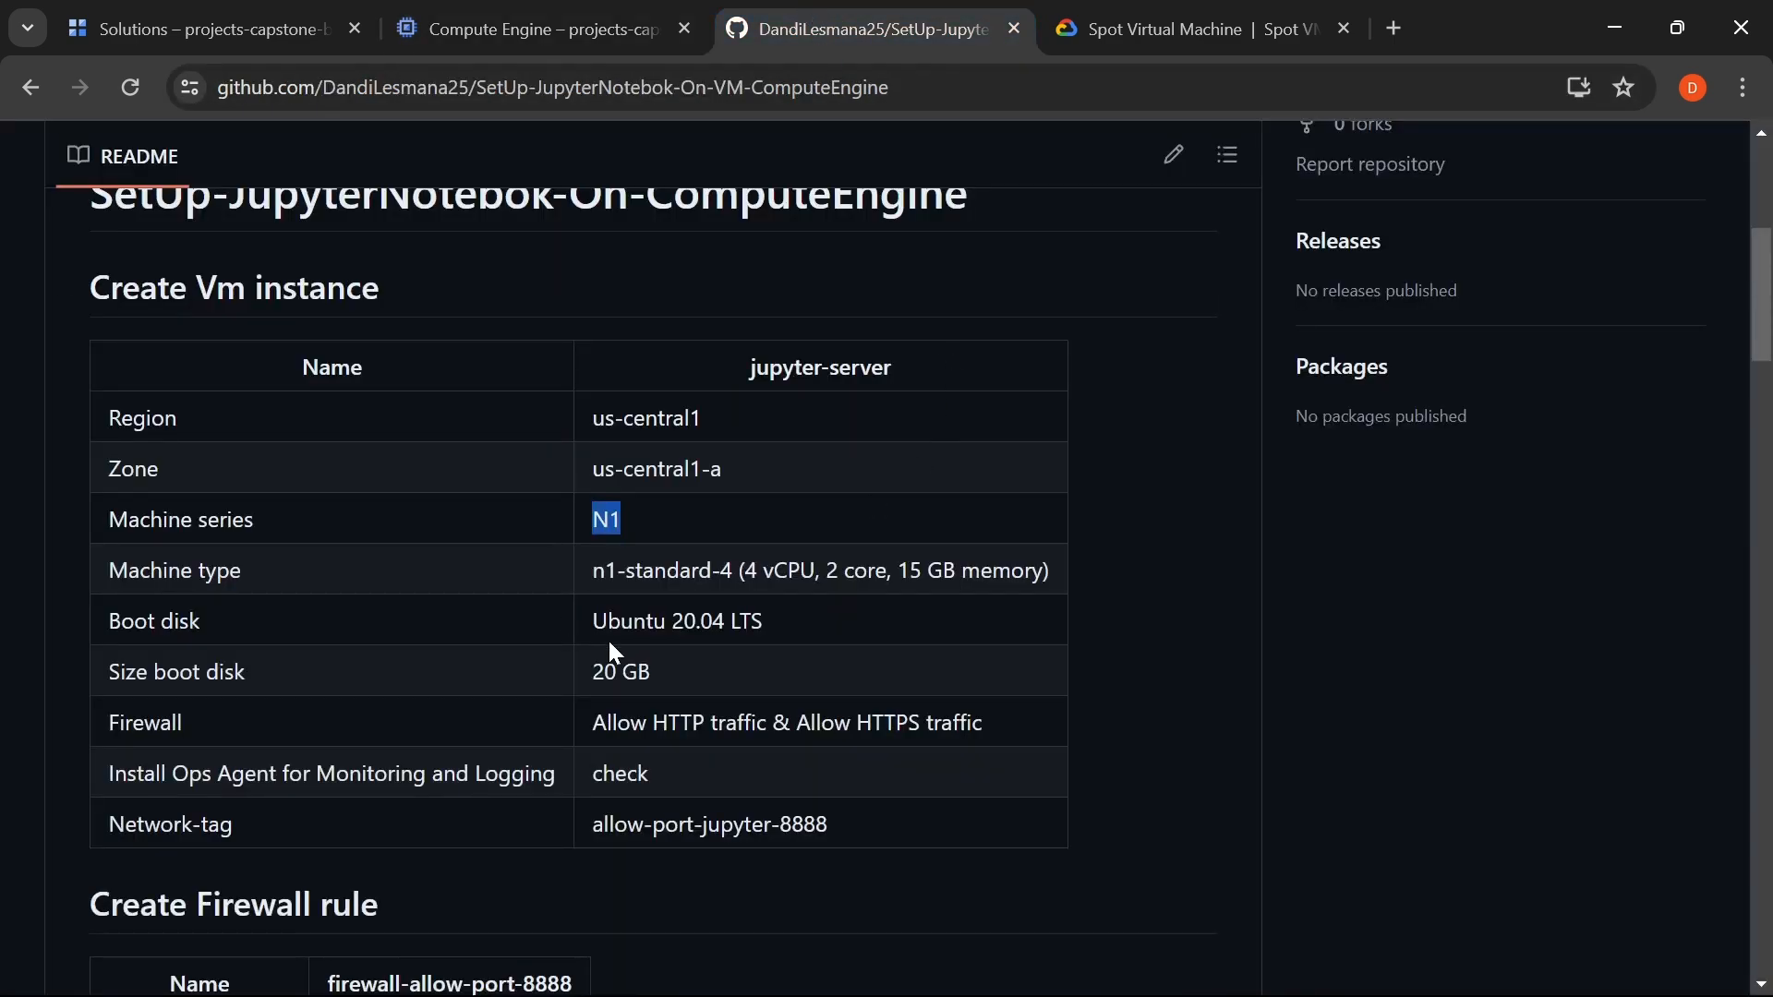
pyautogui.scroll(-3, 614, 665)
pyautogui.click(605, 479)
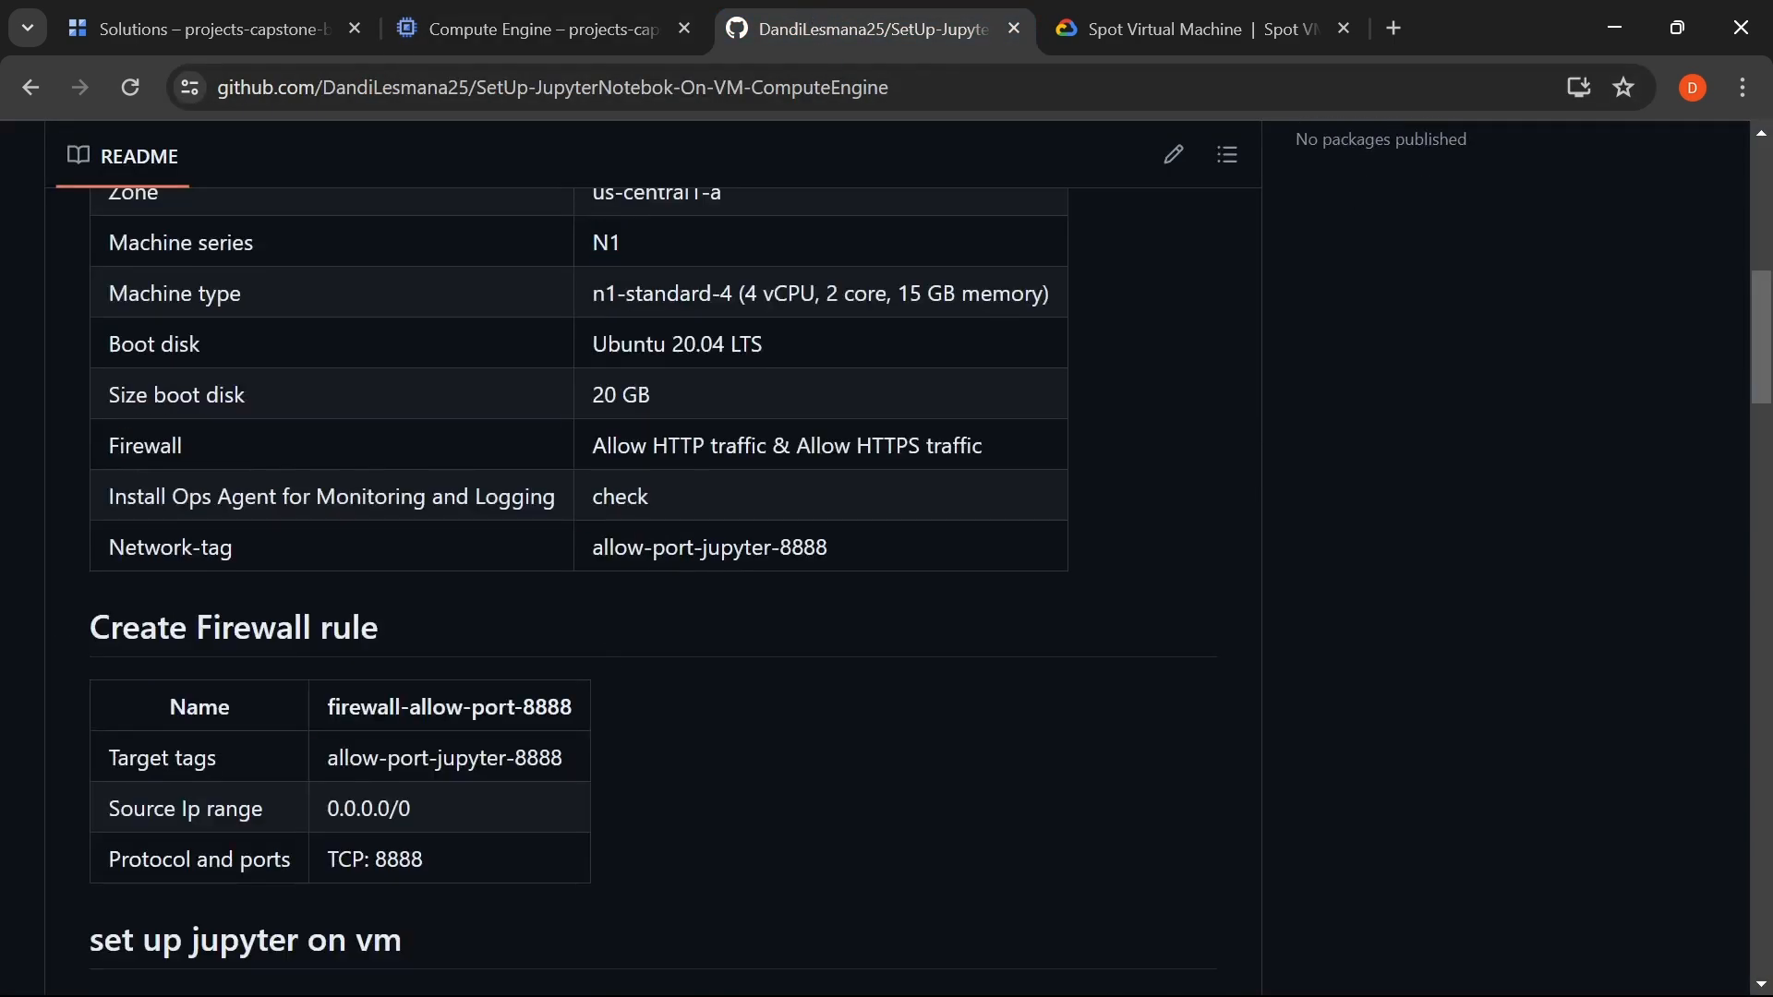
pyautogui.moveTo(591, 453); pyautogui.dragTo(607, 447)
pyautogui.click(621, 455)
pyautogui.moveTo(592, 548); pyautogui.dragTo(831, 557)
pyautogui.hotkey('ctrl', 'c')
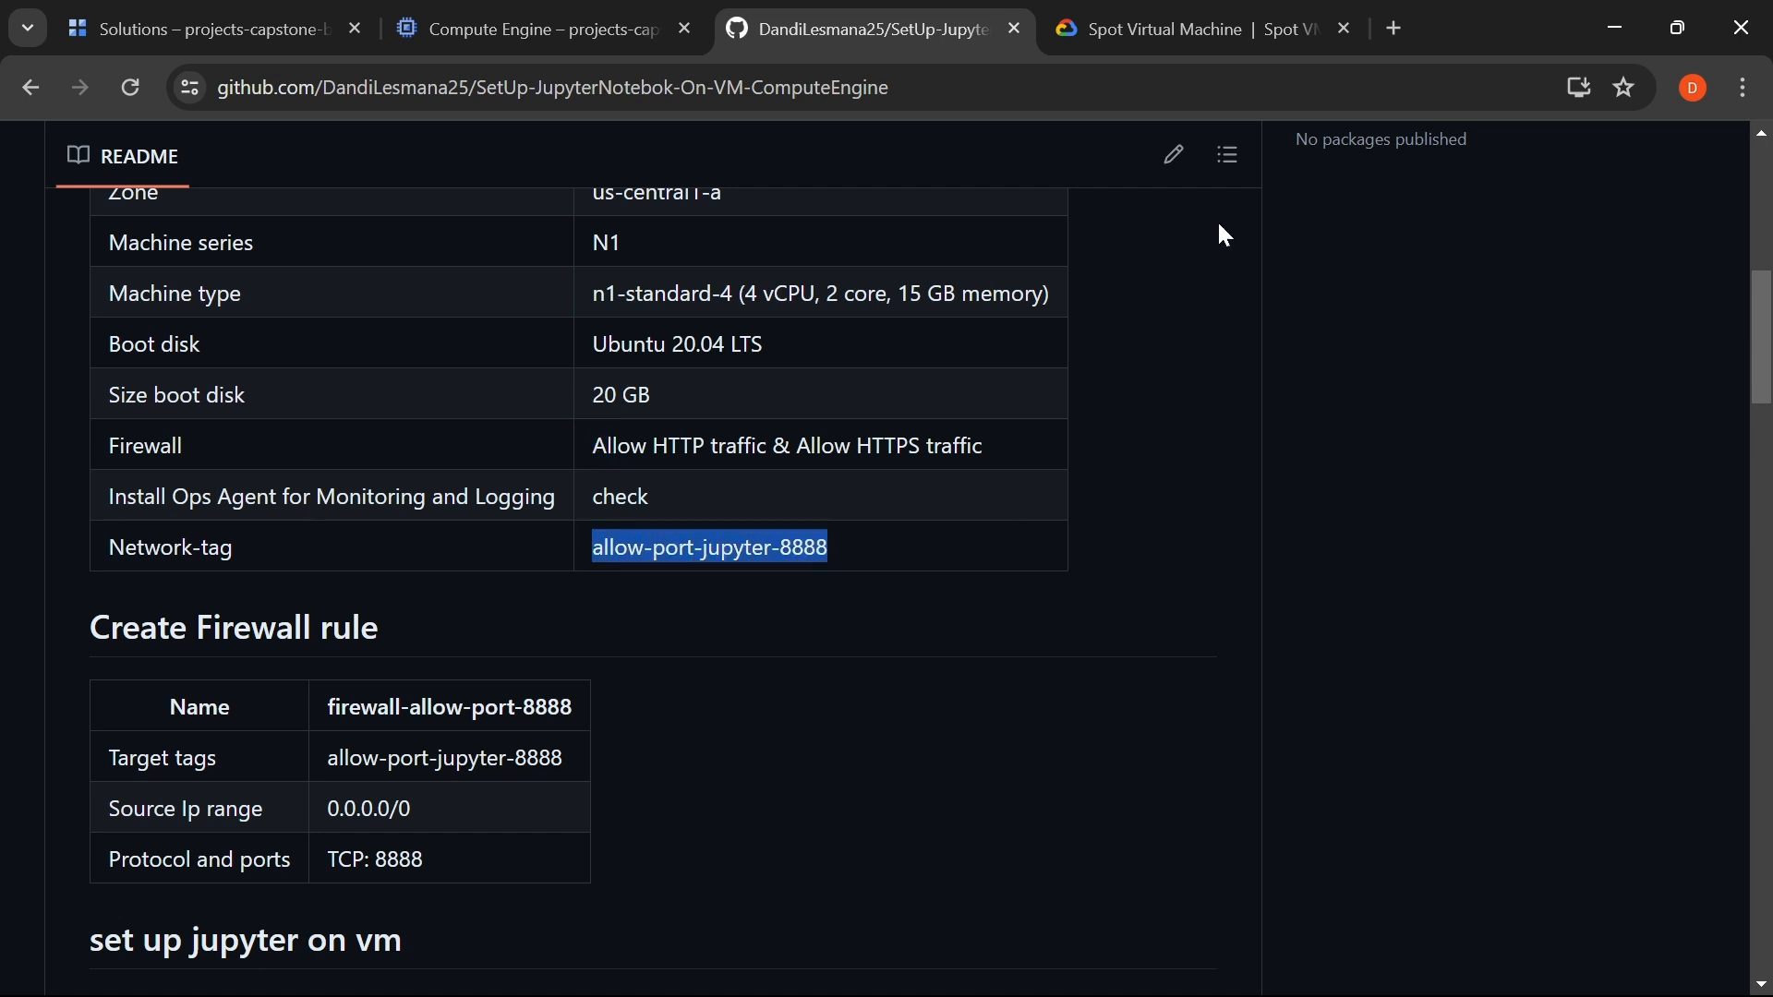
# - Add the network tag allow-port-jupyter-8888 to the VM and enable Install Ops Agent for Monitoring and Logging
pyautogui.click(514, 14)
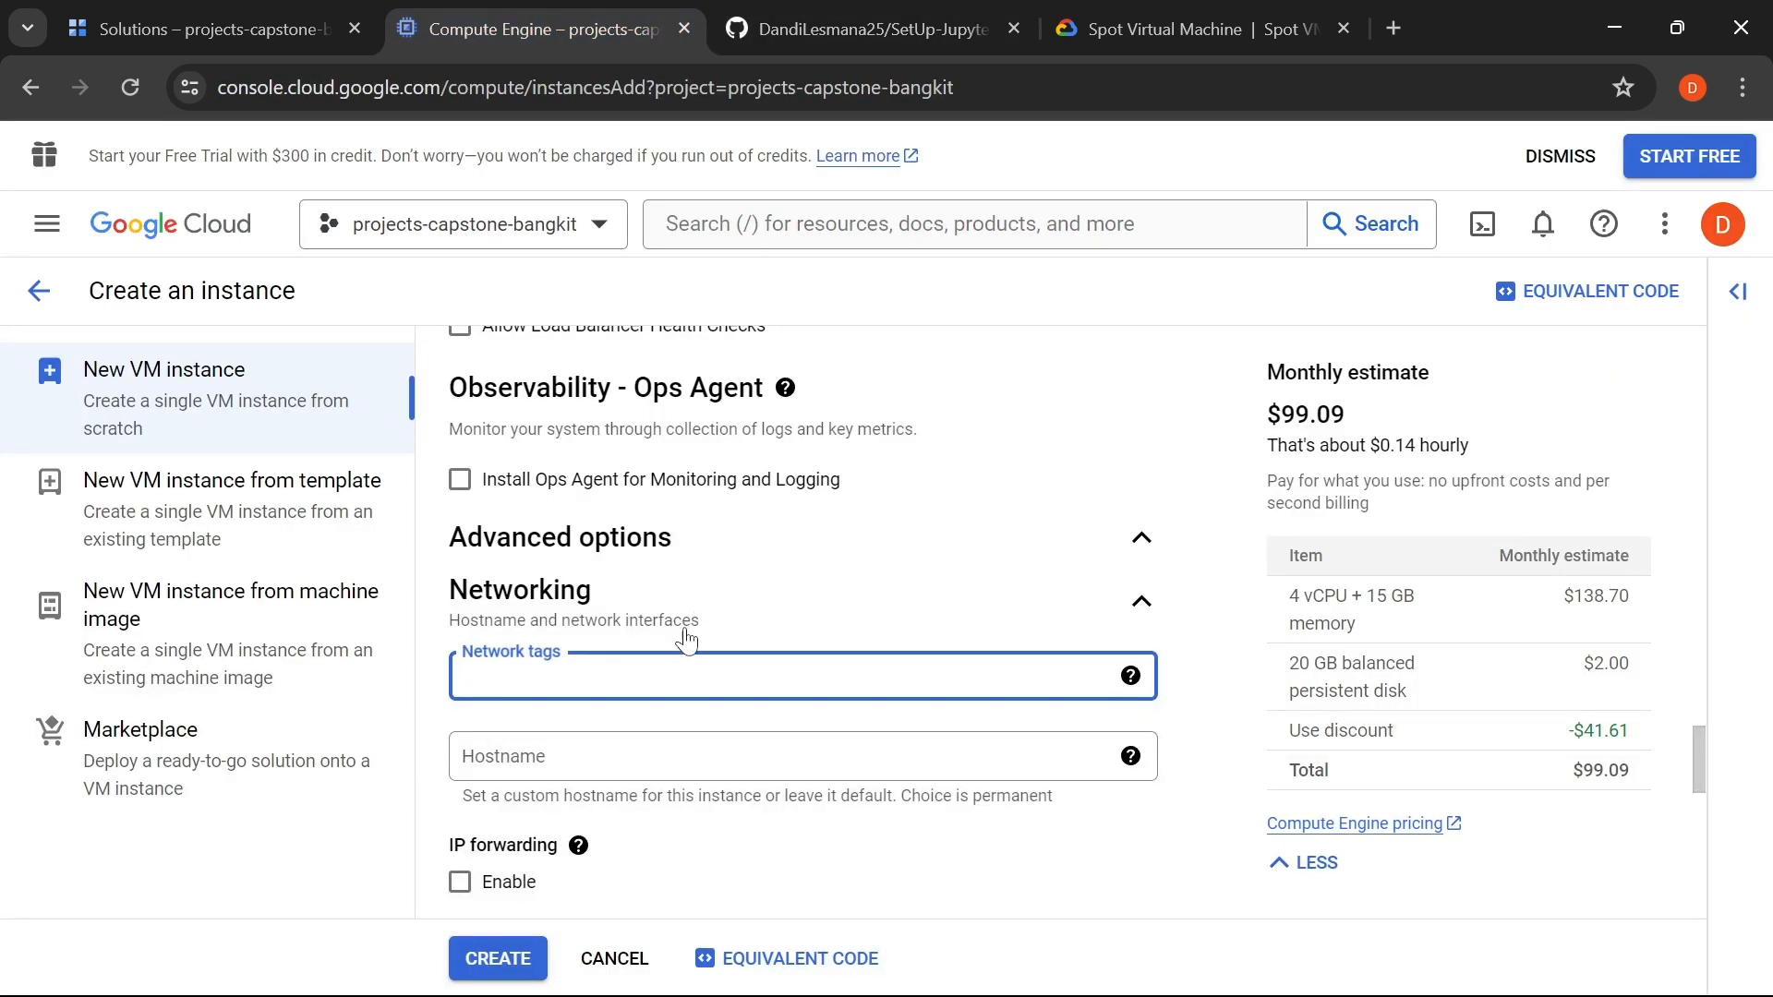
pyautogui.hotkey('ctrl', 'v')
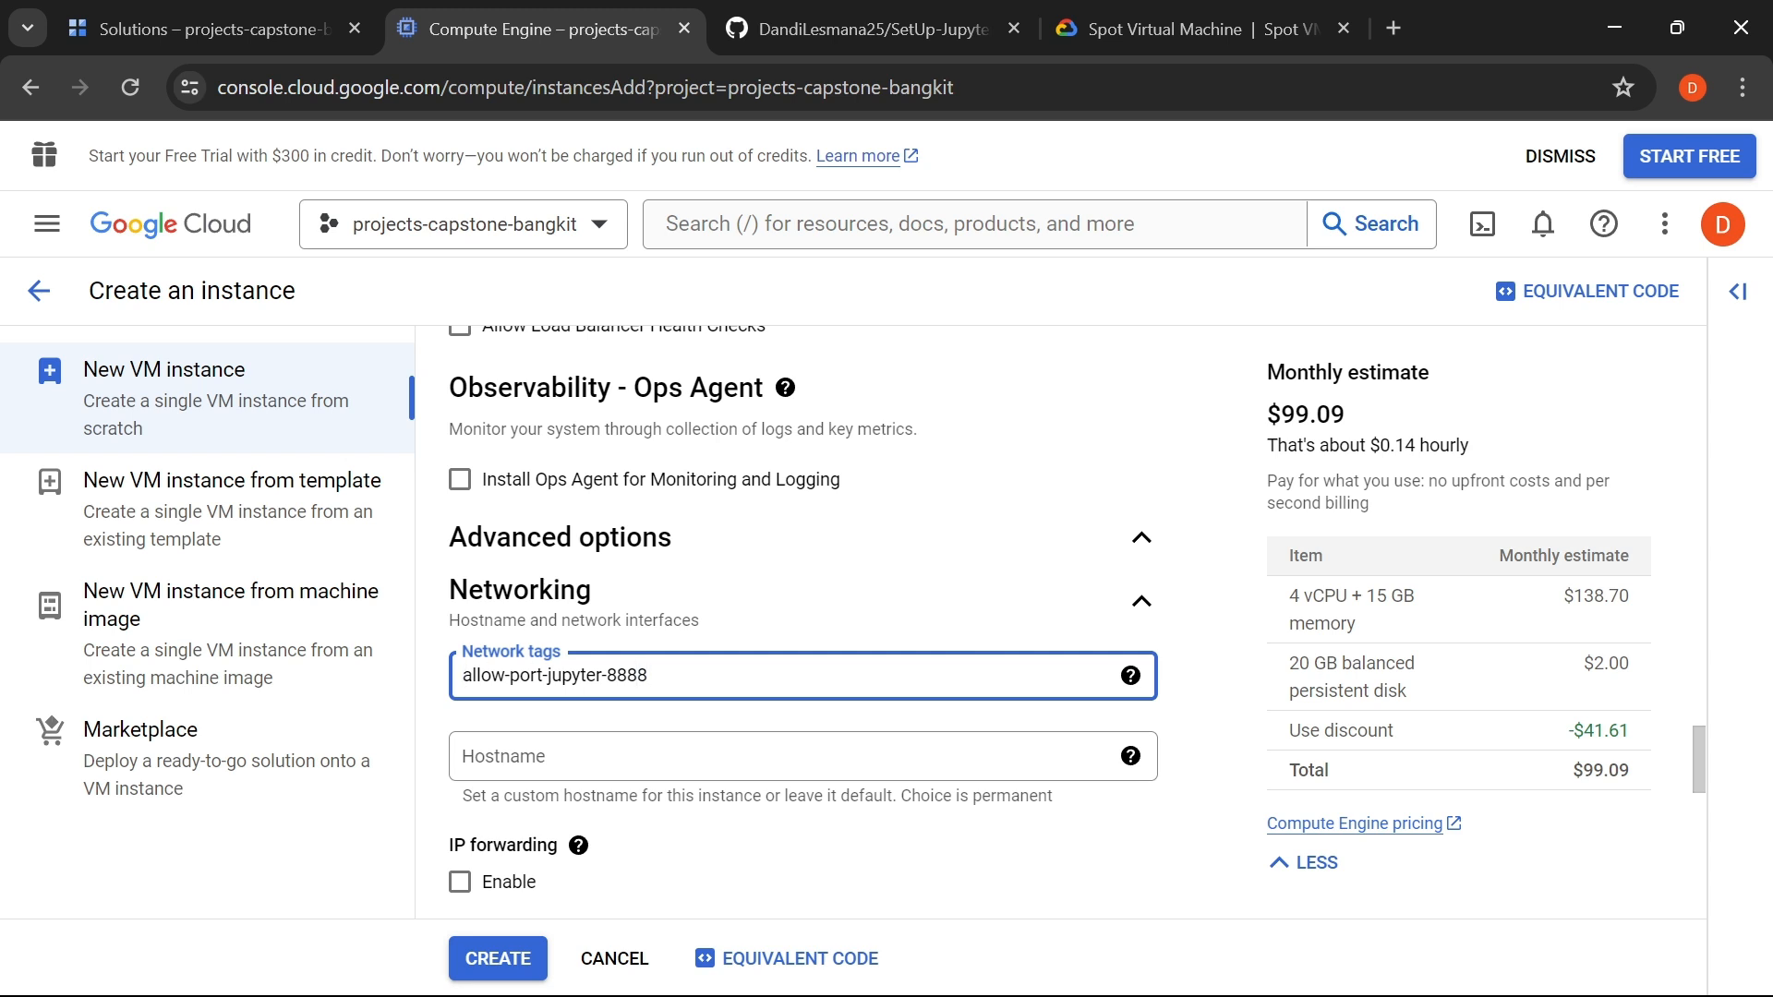
pyautogui.click(461, 481)
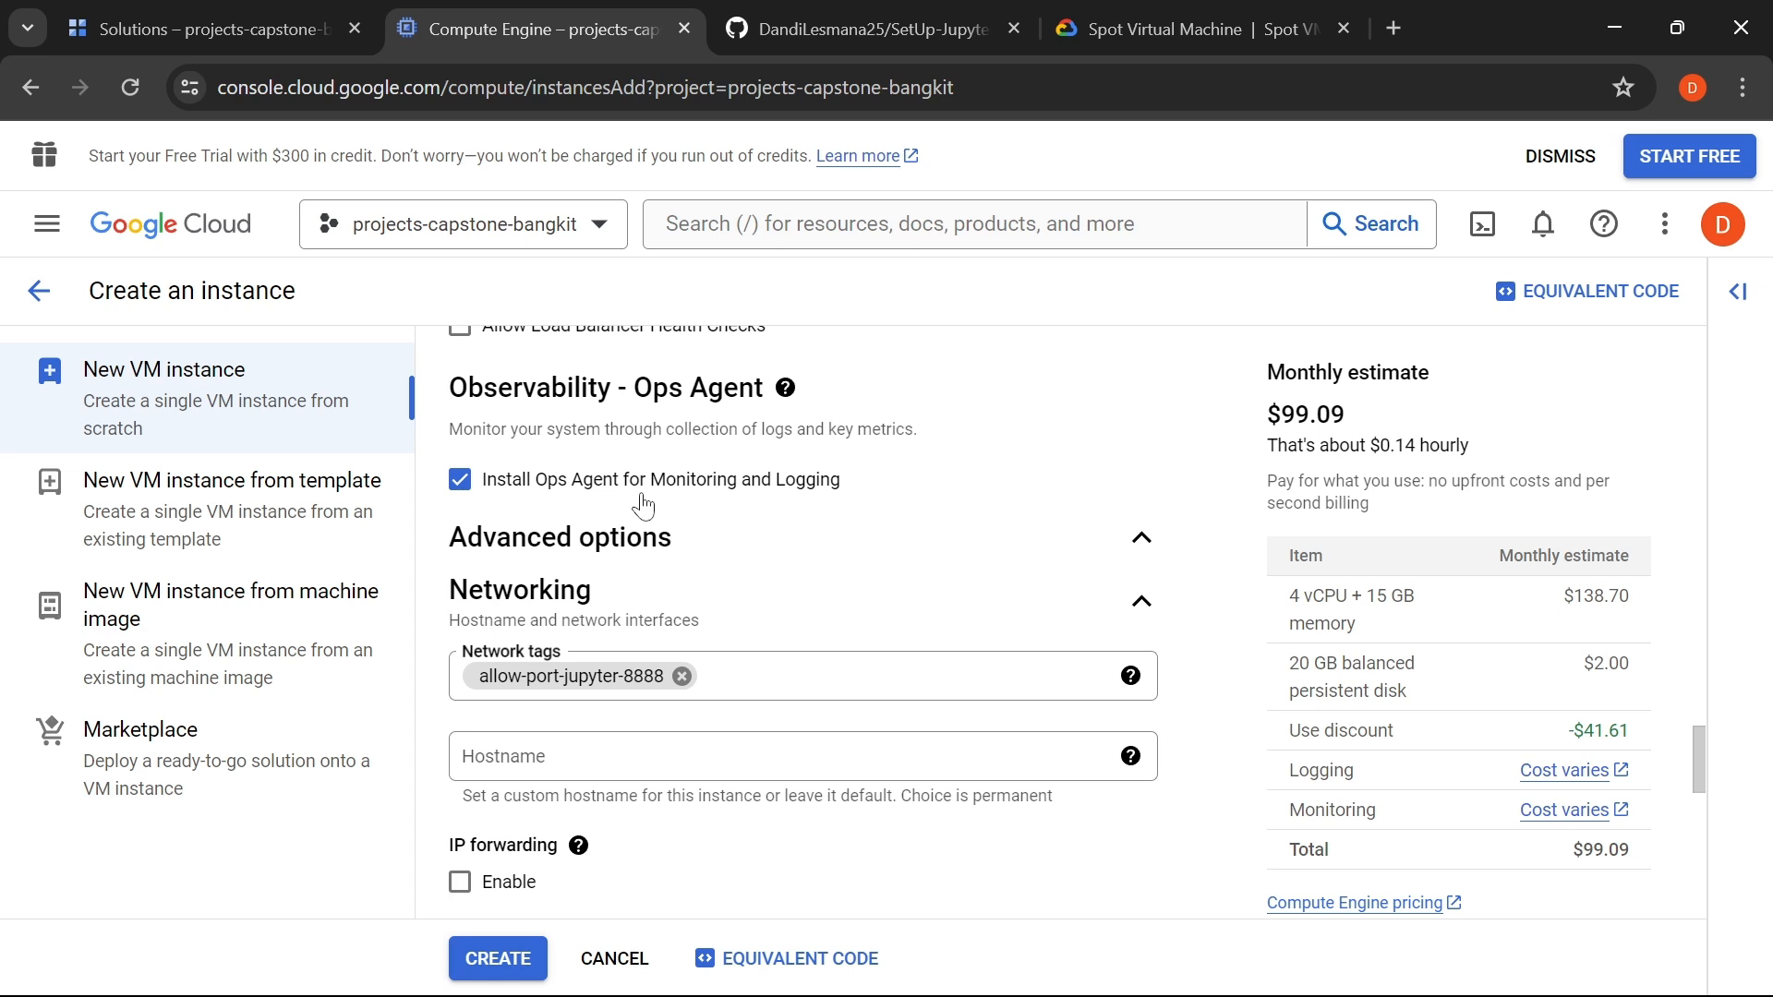
pyautogui.scroll(-3, 785, 554)
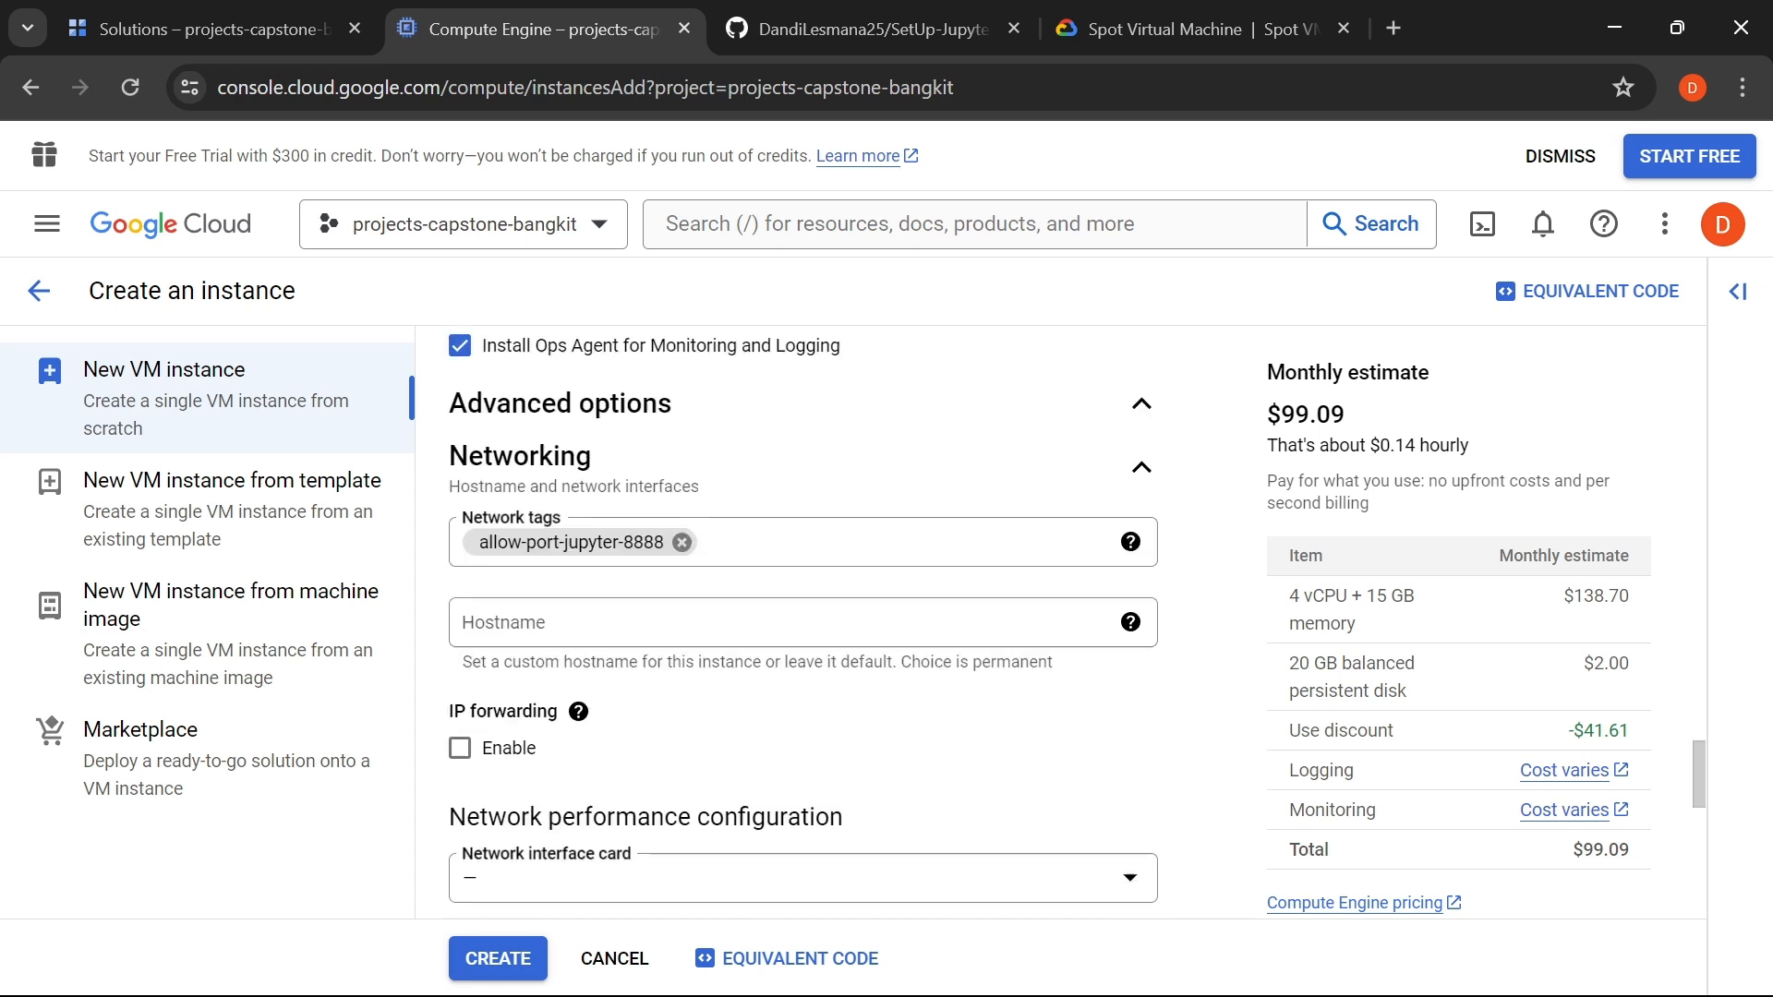
pyautogui.scroll(-4, 655, 685)
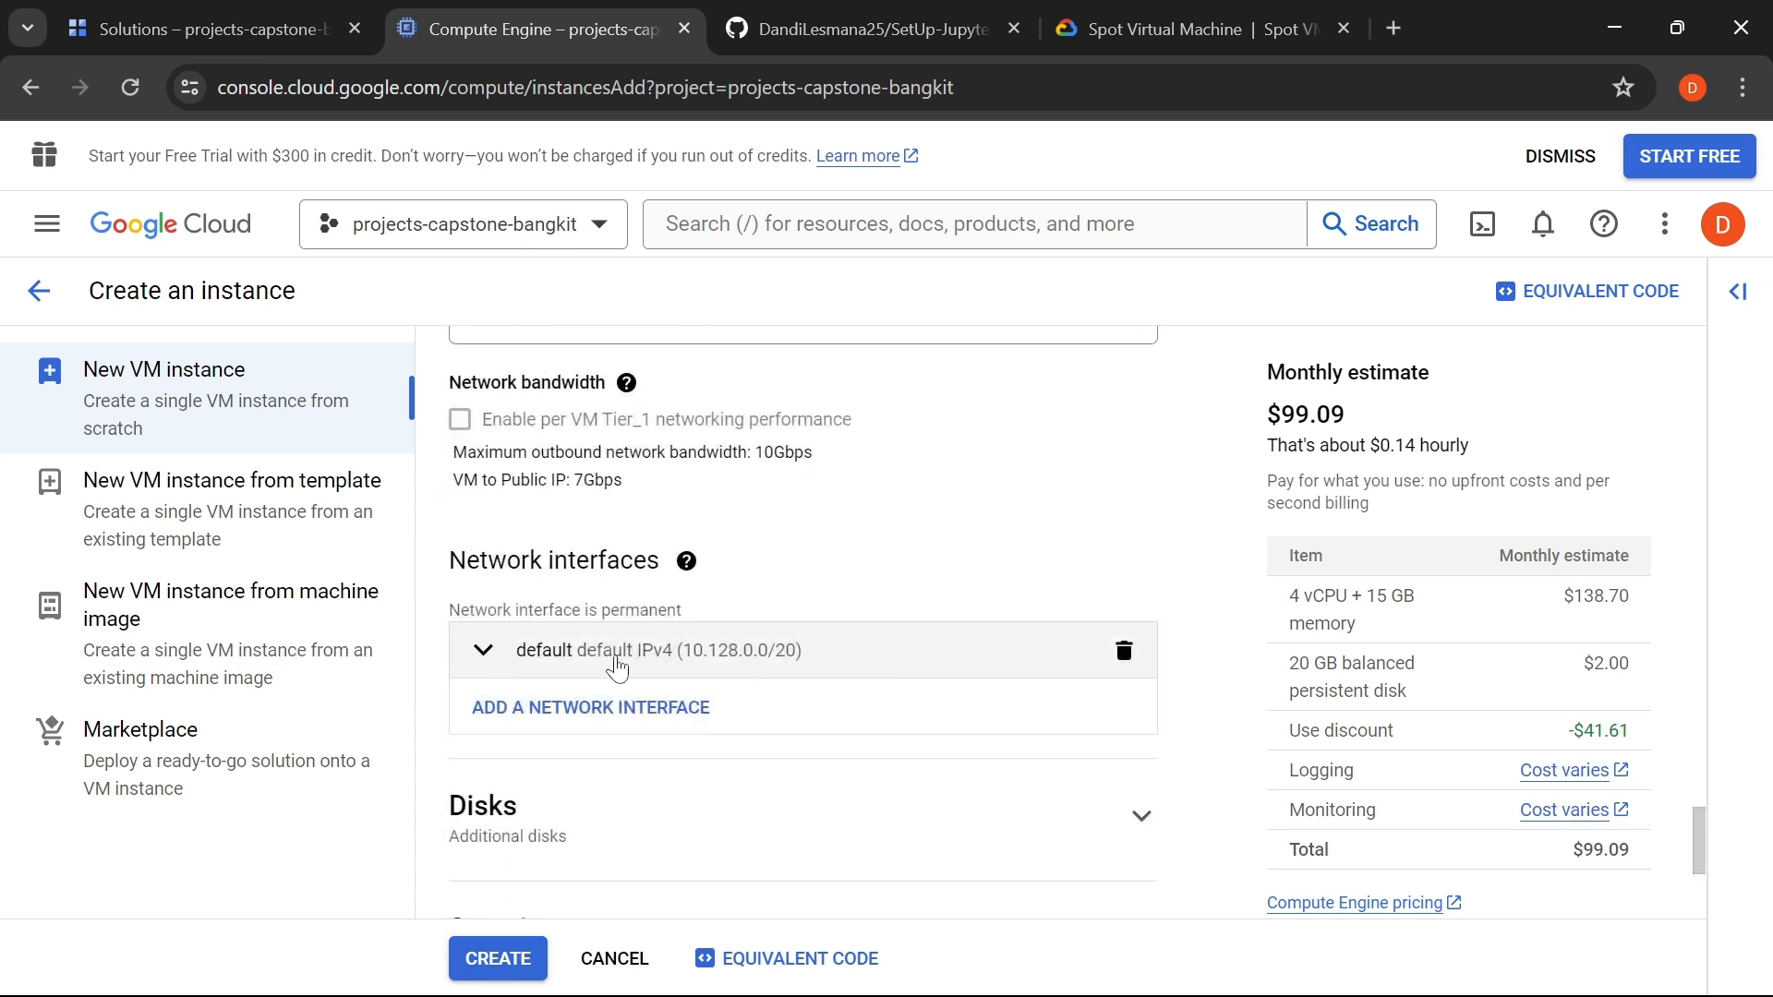
# - Expand the default network interface and review its settings, the firewall options and the VM provisioning settings
pyautogui.scroll(-1, 628, 661)
pyautogui.scroll(-3, 627, 661)
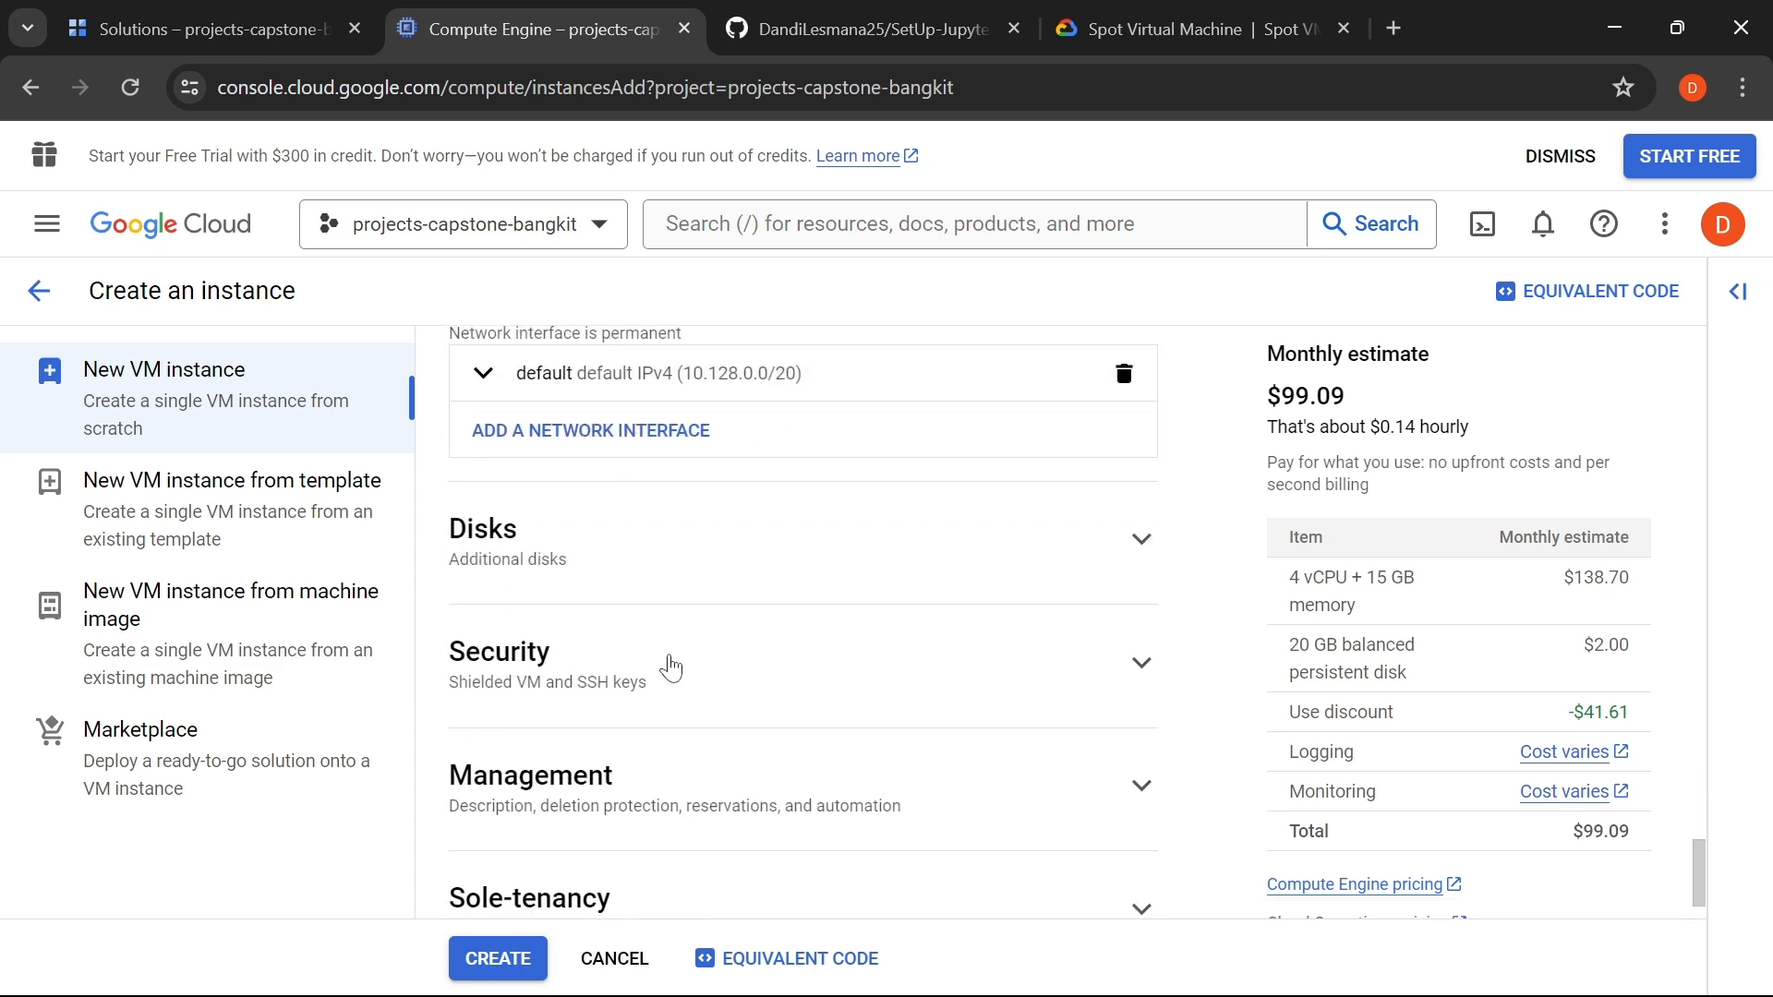
pyautogui.scroll(1, 923, 683)
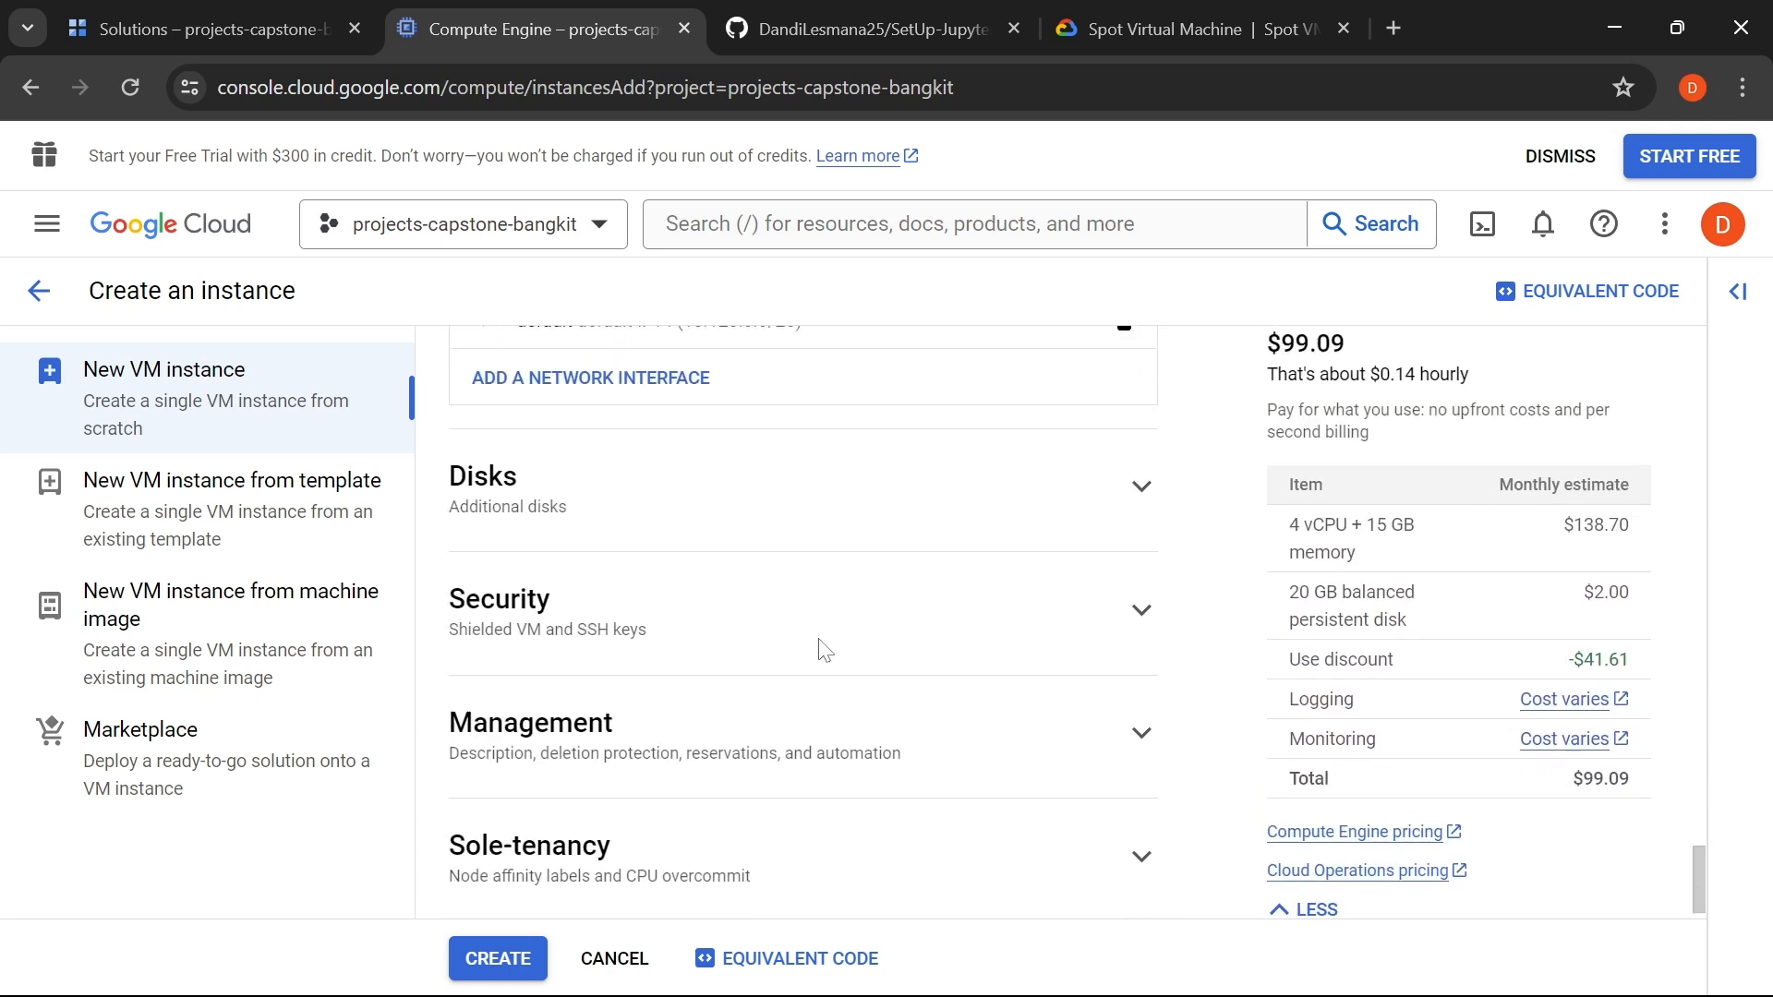
pyautogui.scroll(5, 783, 558)
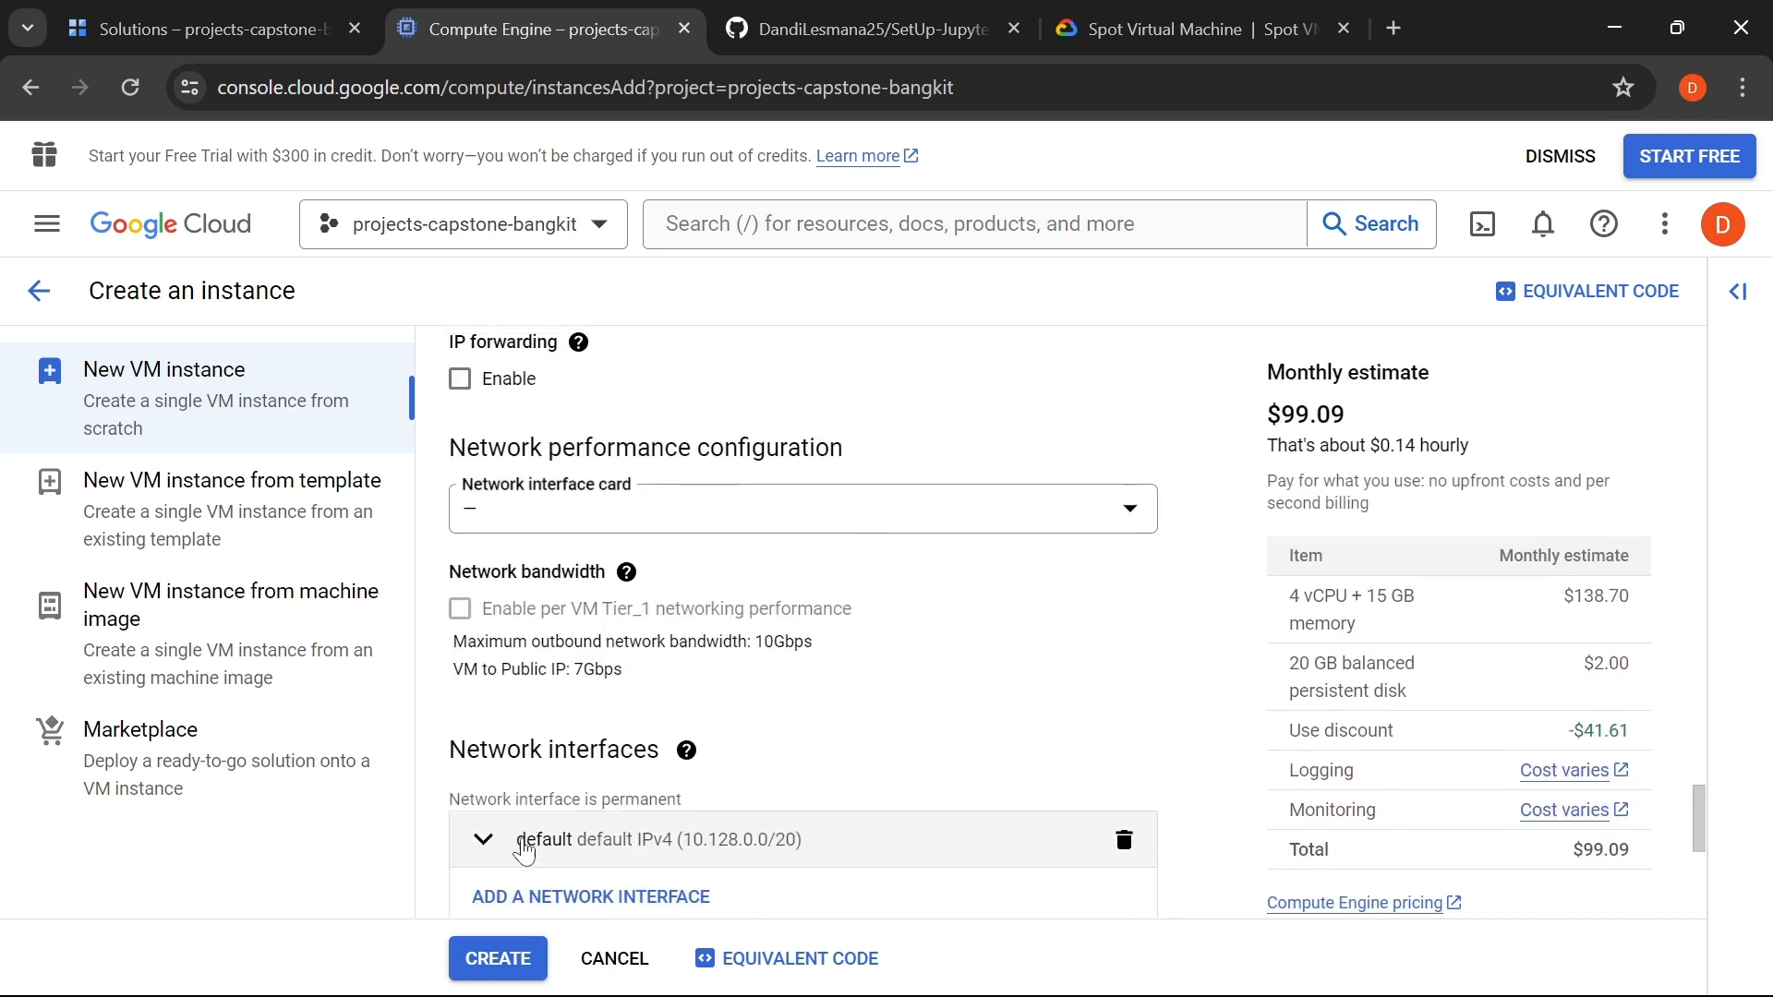
pyautogui.scroll(-7, 582, 779)
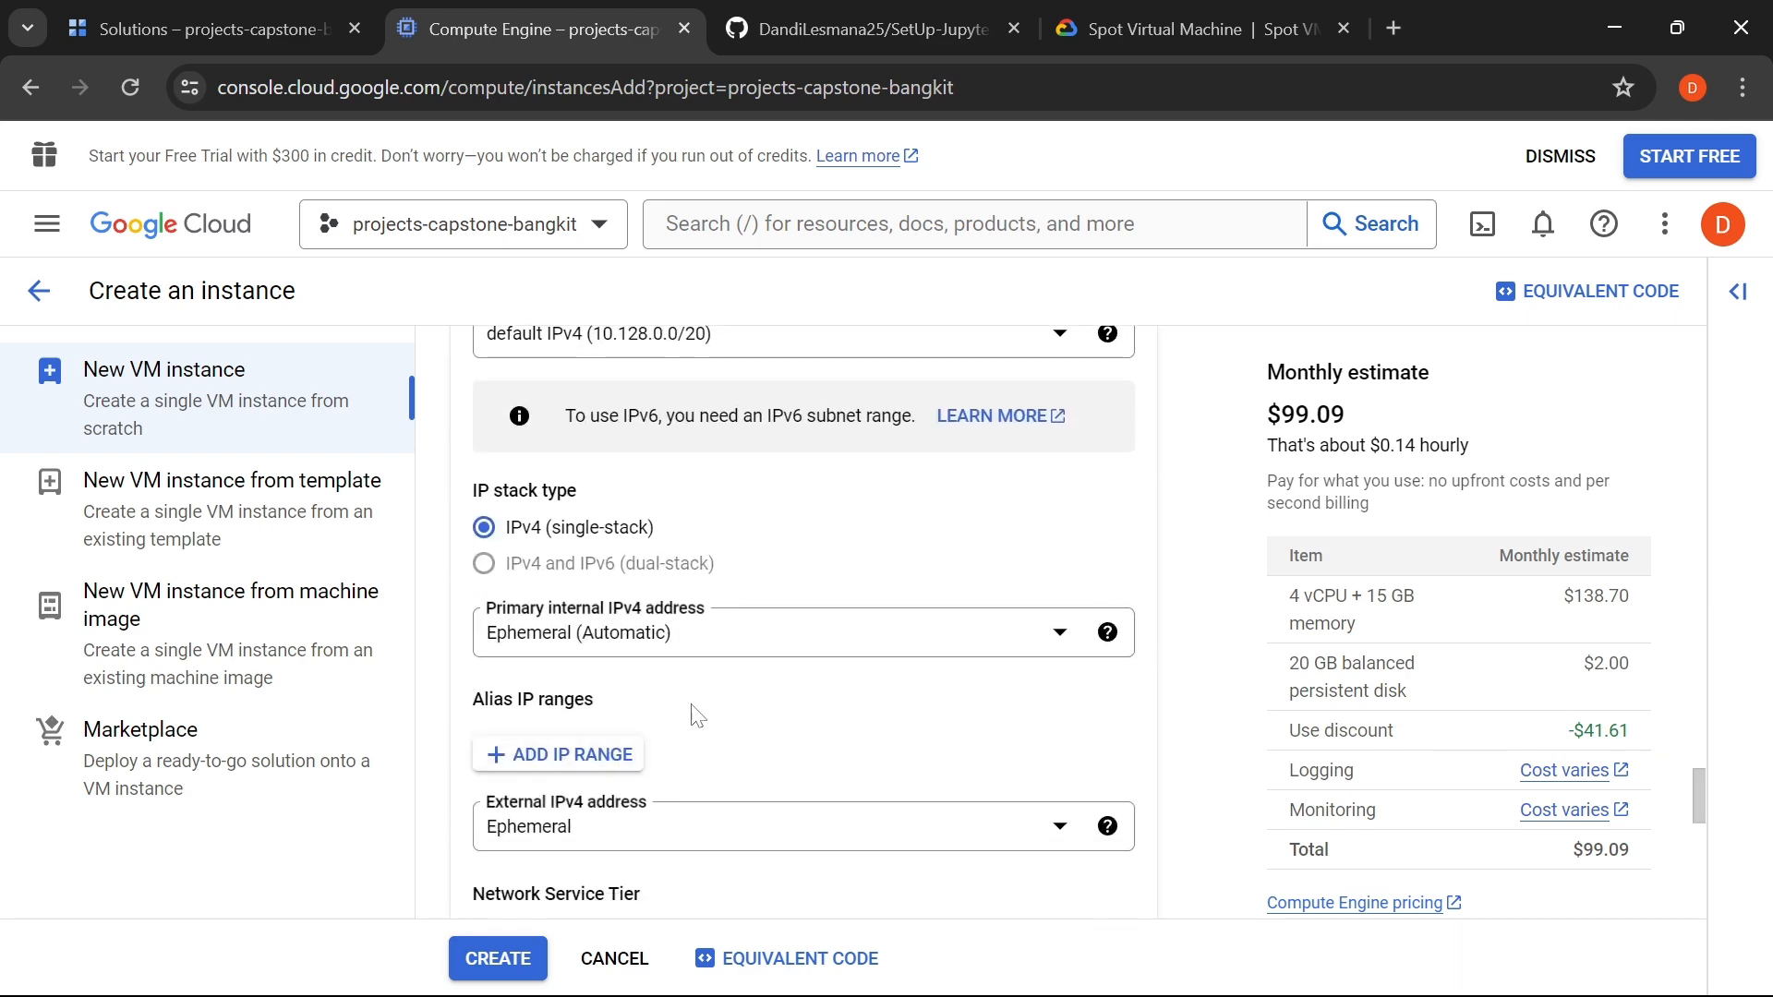
pyautogui.scroll(8, 697, 716)
pyautogui.scroll(8, 858, 732)
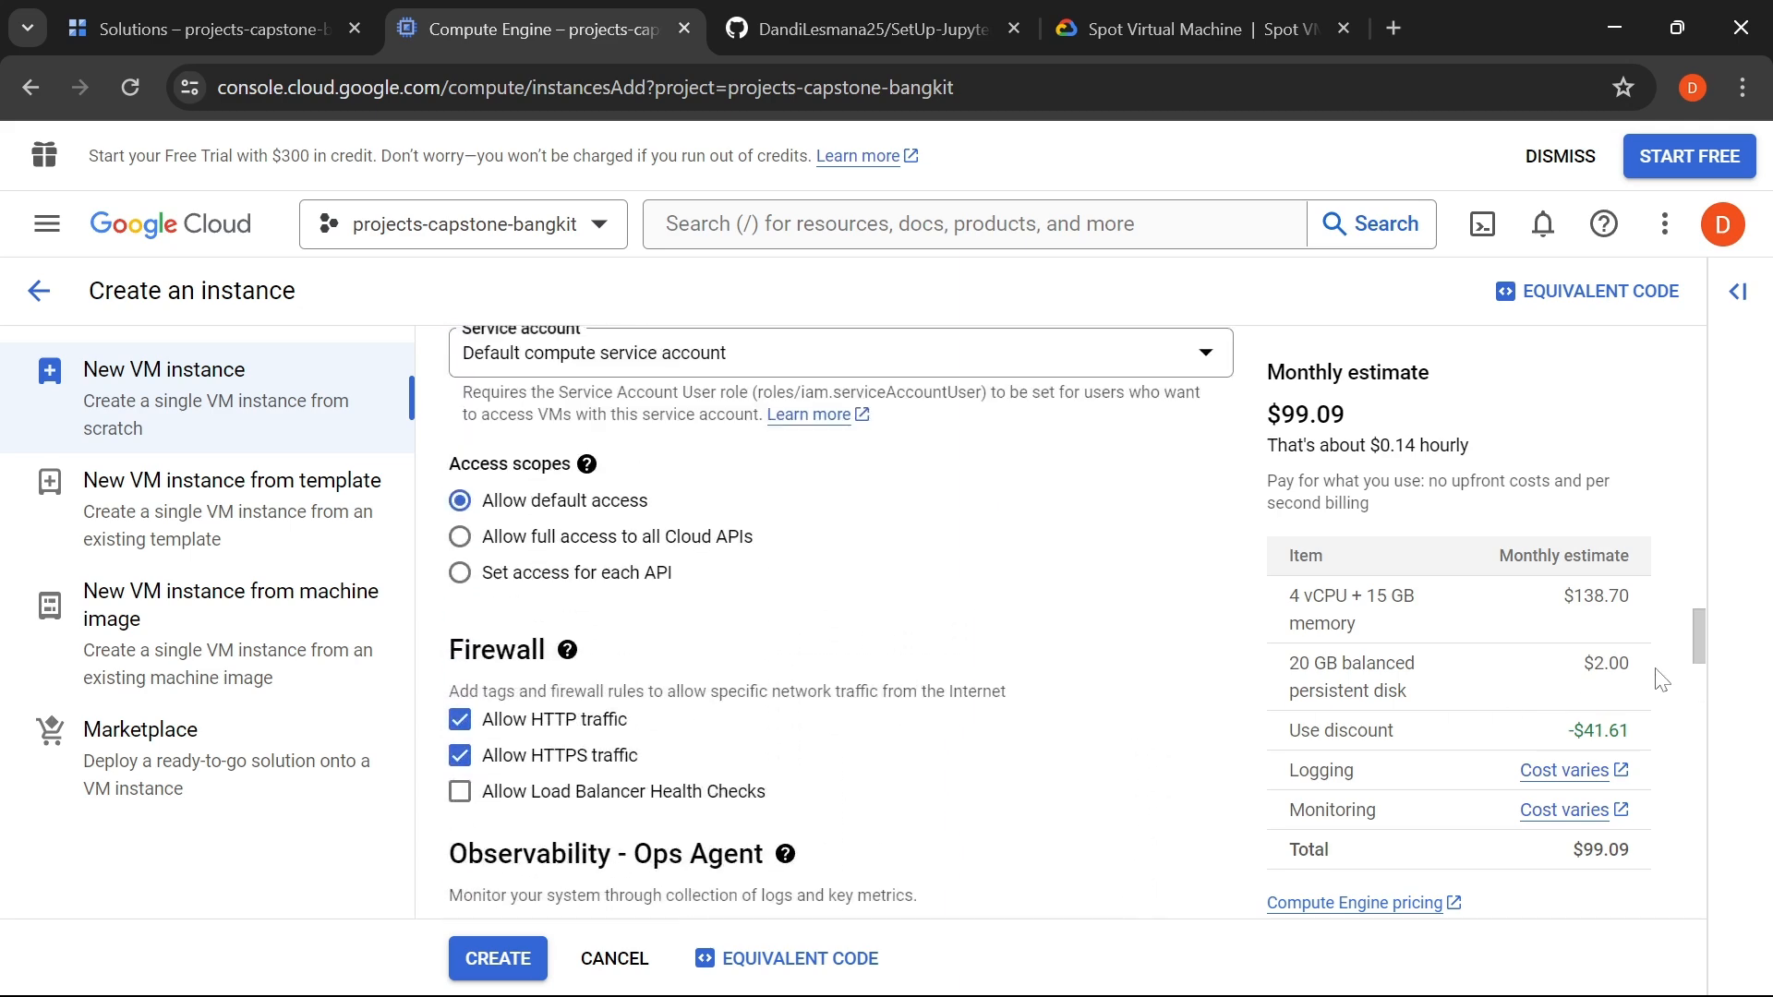
pyautogui.moveTo(1699, 655); pyautogui.dragTo(1697, 445)
pyautogui.scroll(5, 1112, 601)
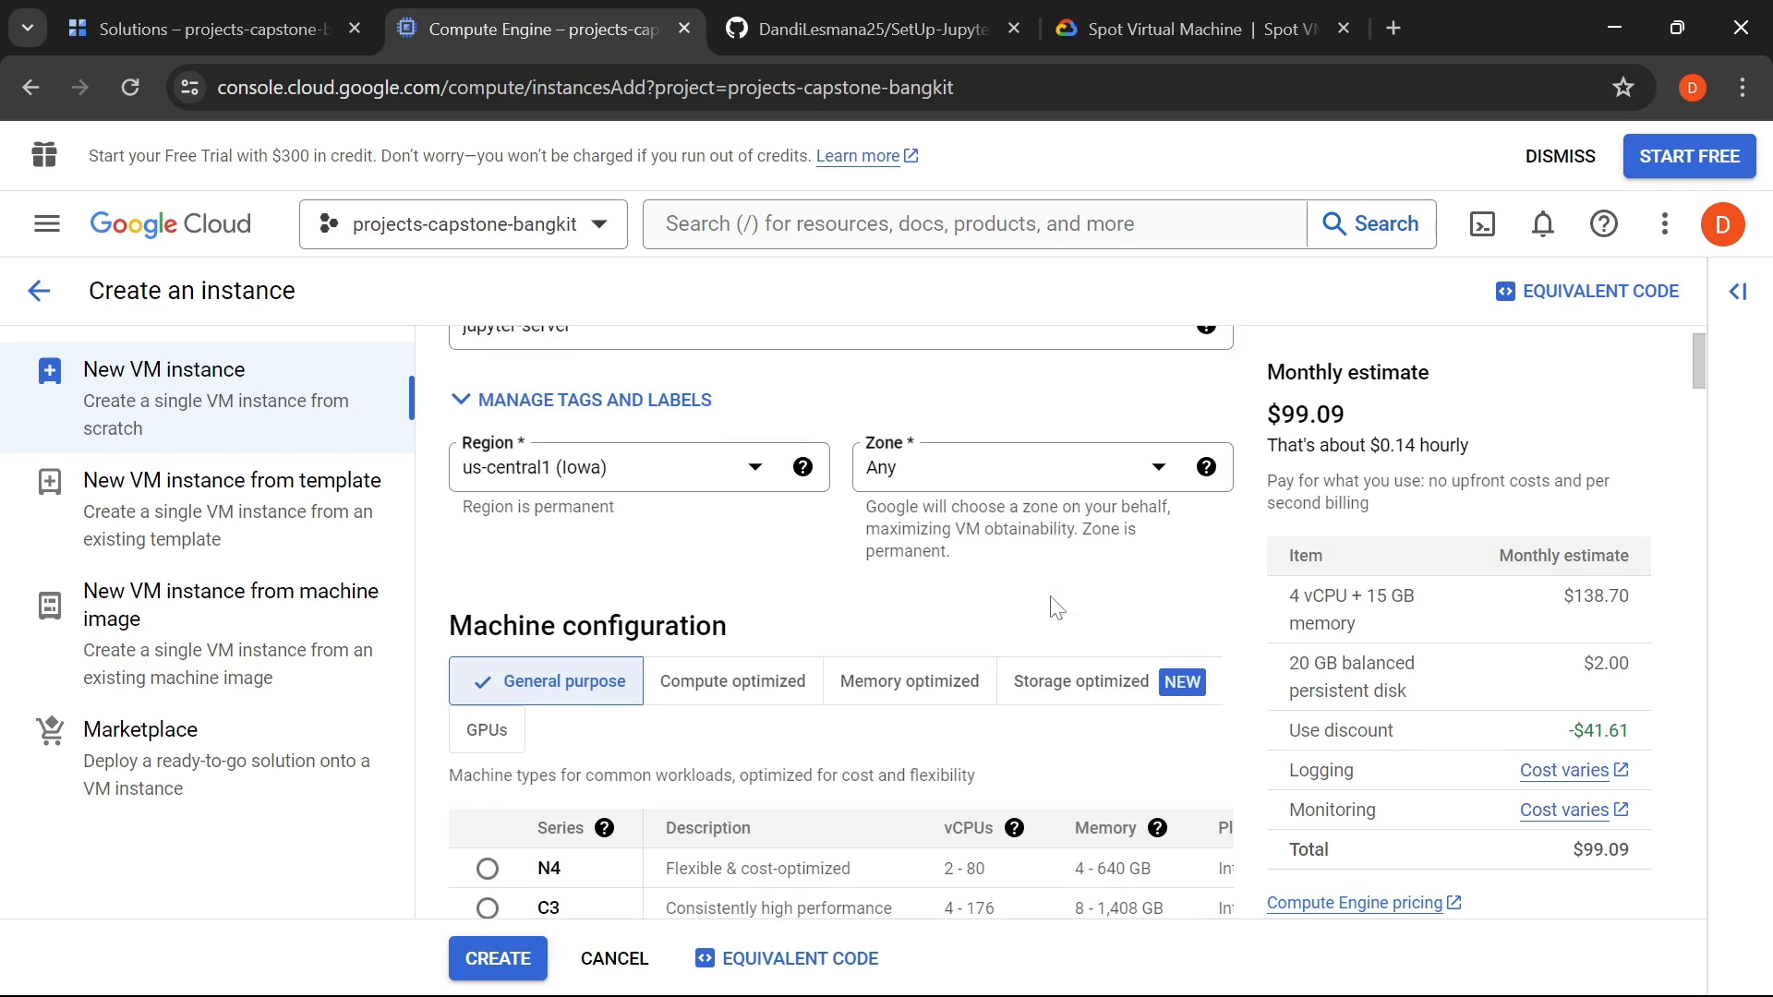
pyautogui.scroll(-10, 1057, 606)
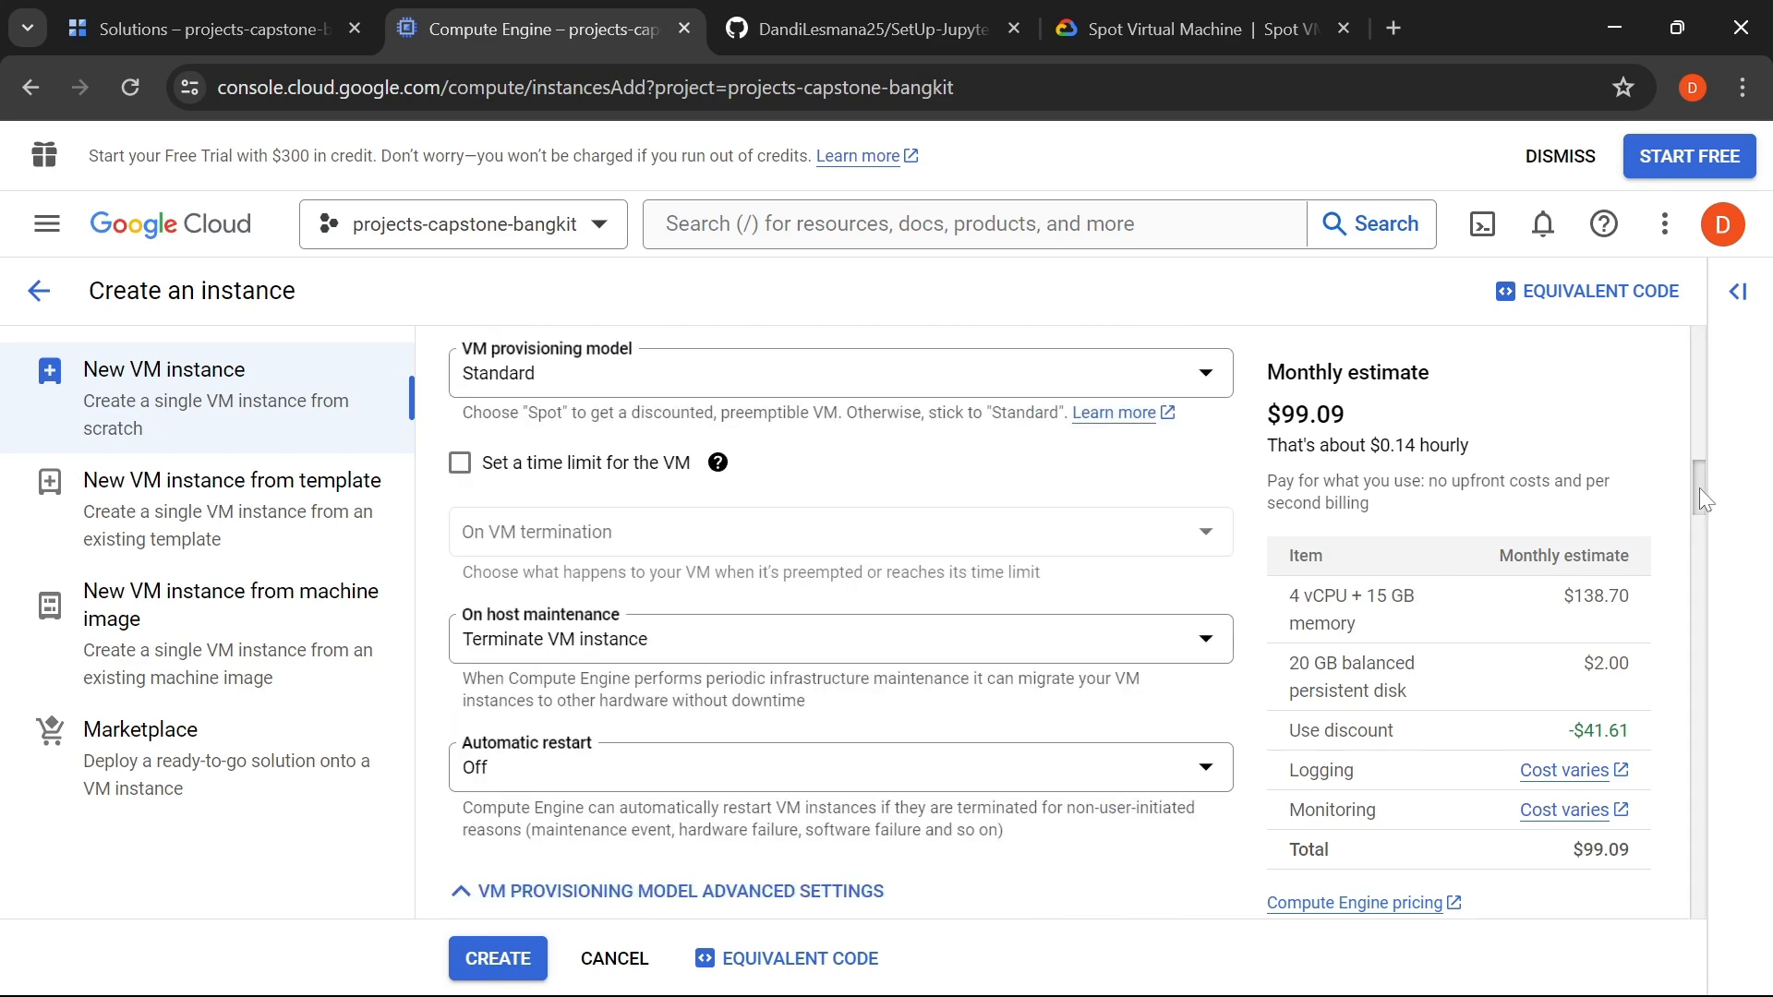
pyautogui.scroll(10, 1704, 500)
# - Compare the VM's region, zone, machine series and machine type with the instance table in the GitHub README
pyautogui.click(820, 26)
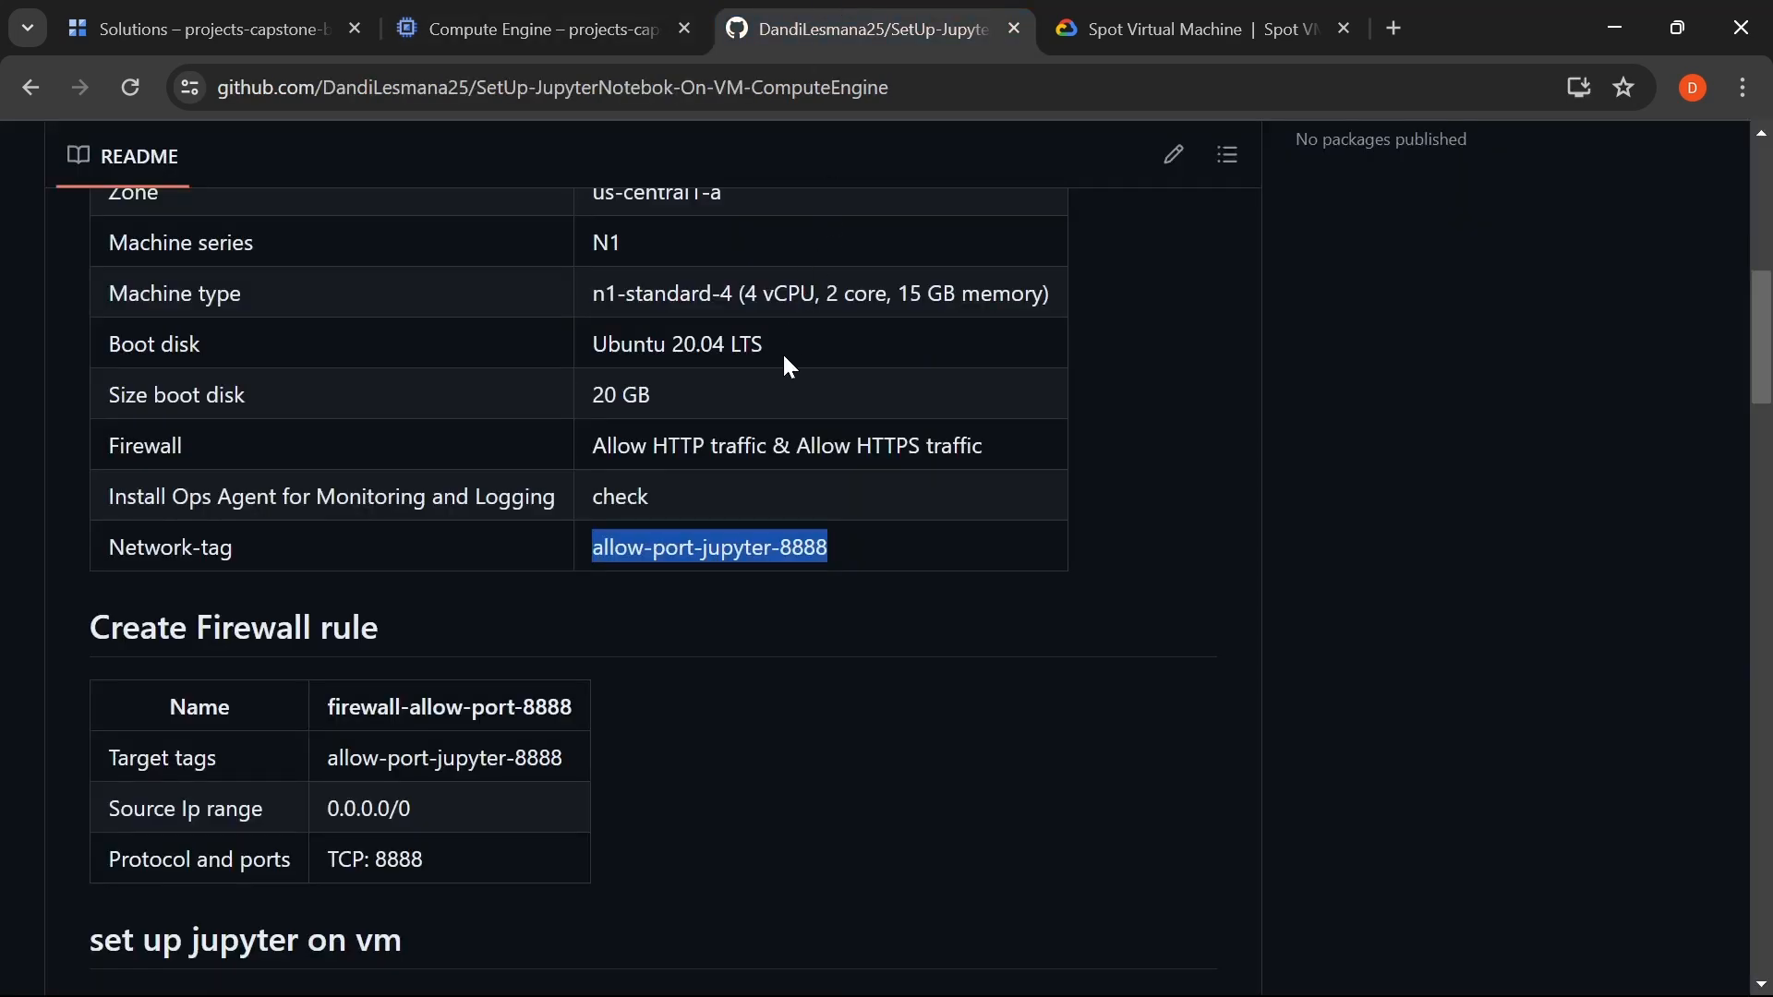
pyautogui.scroll(3, 722, 375)
pyautogui.moveTo(615, 279); pyautogui.dragTo(729, 268)
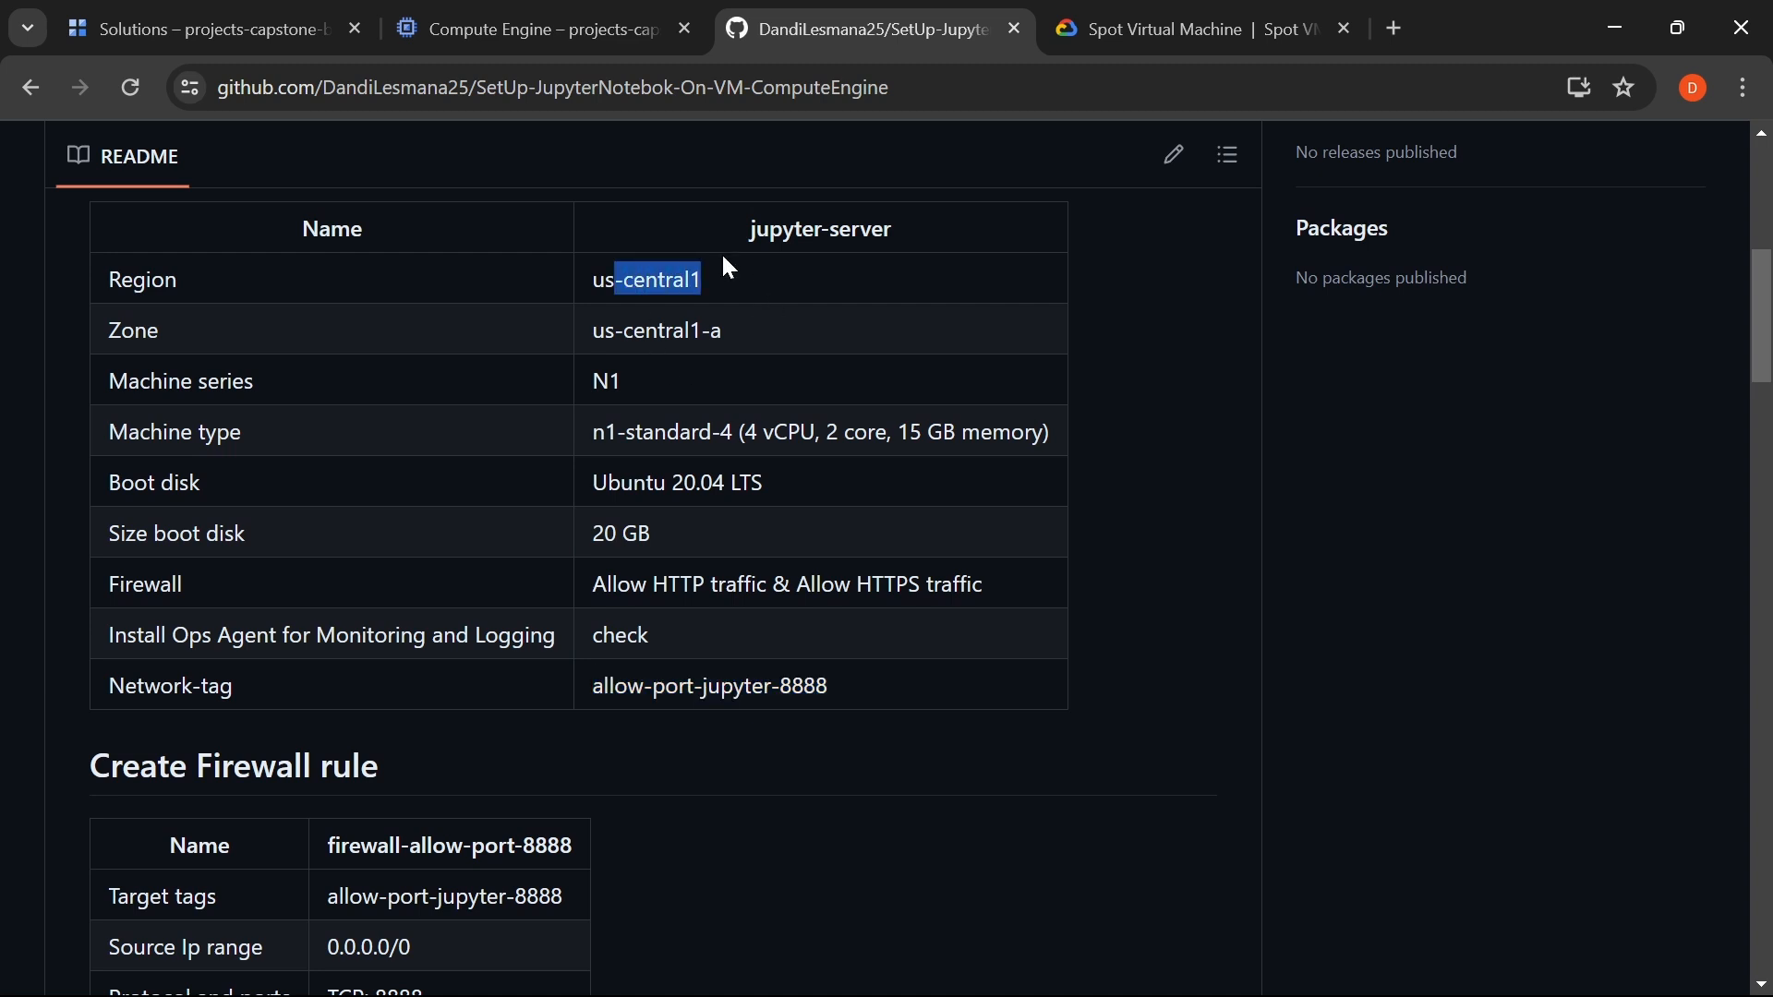
pyautogui.click(708, 347)
pyautogui.moveTo(738, 339); pyautogui.dragTo(624, 334)
pyautogui.click(573, 29)
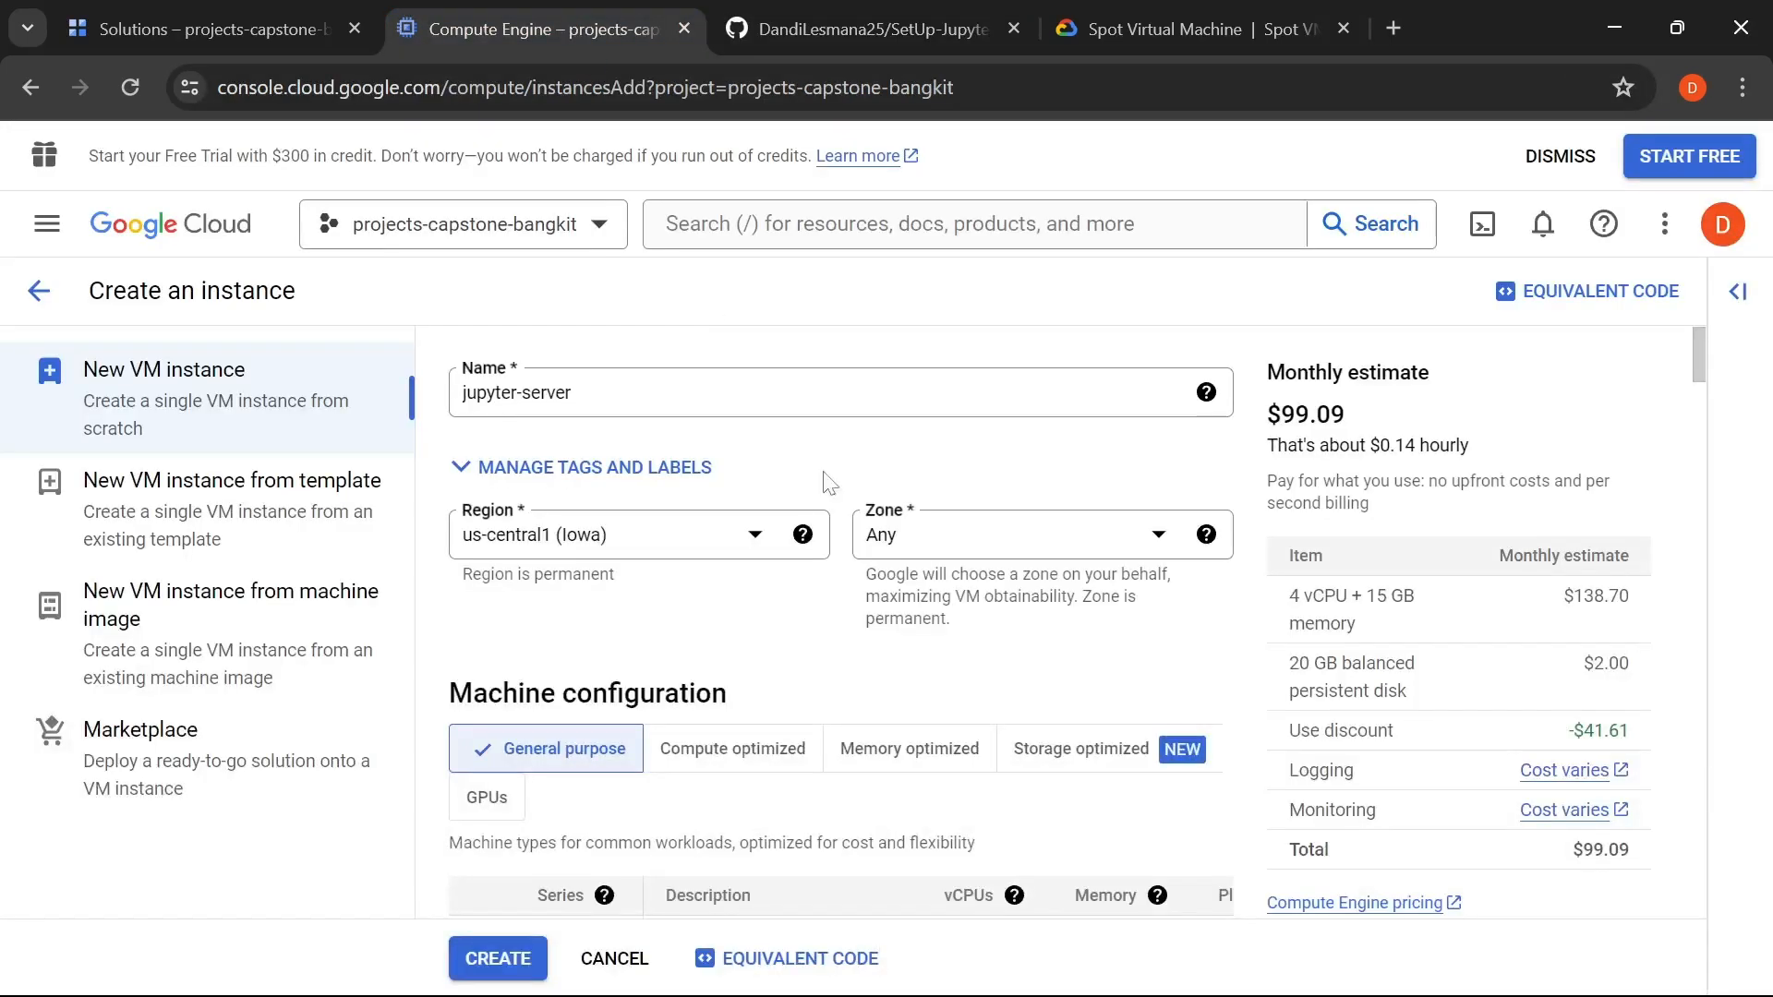
pyautogui.scroll(-2, 761, 683)
pyautogui.scroll(-10, 788, 617)
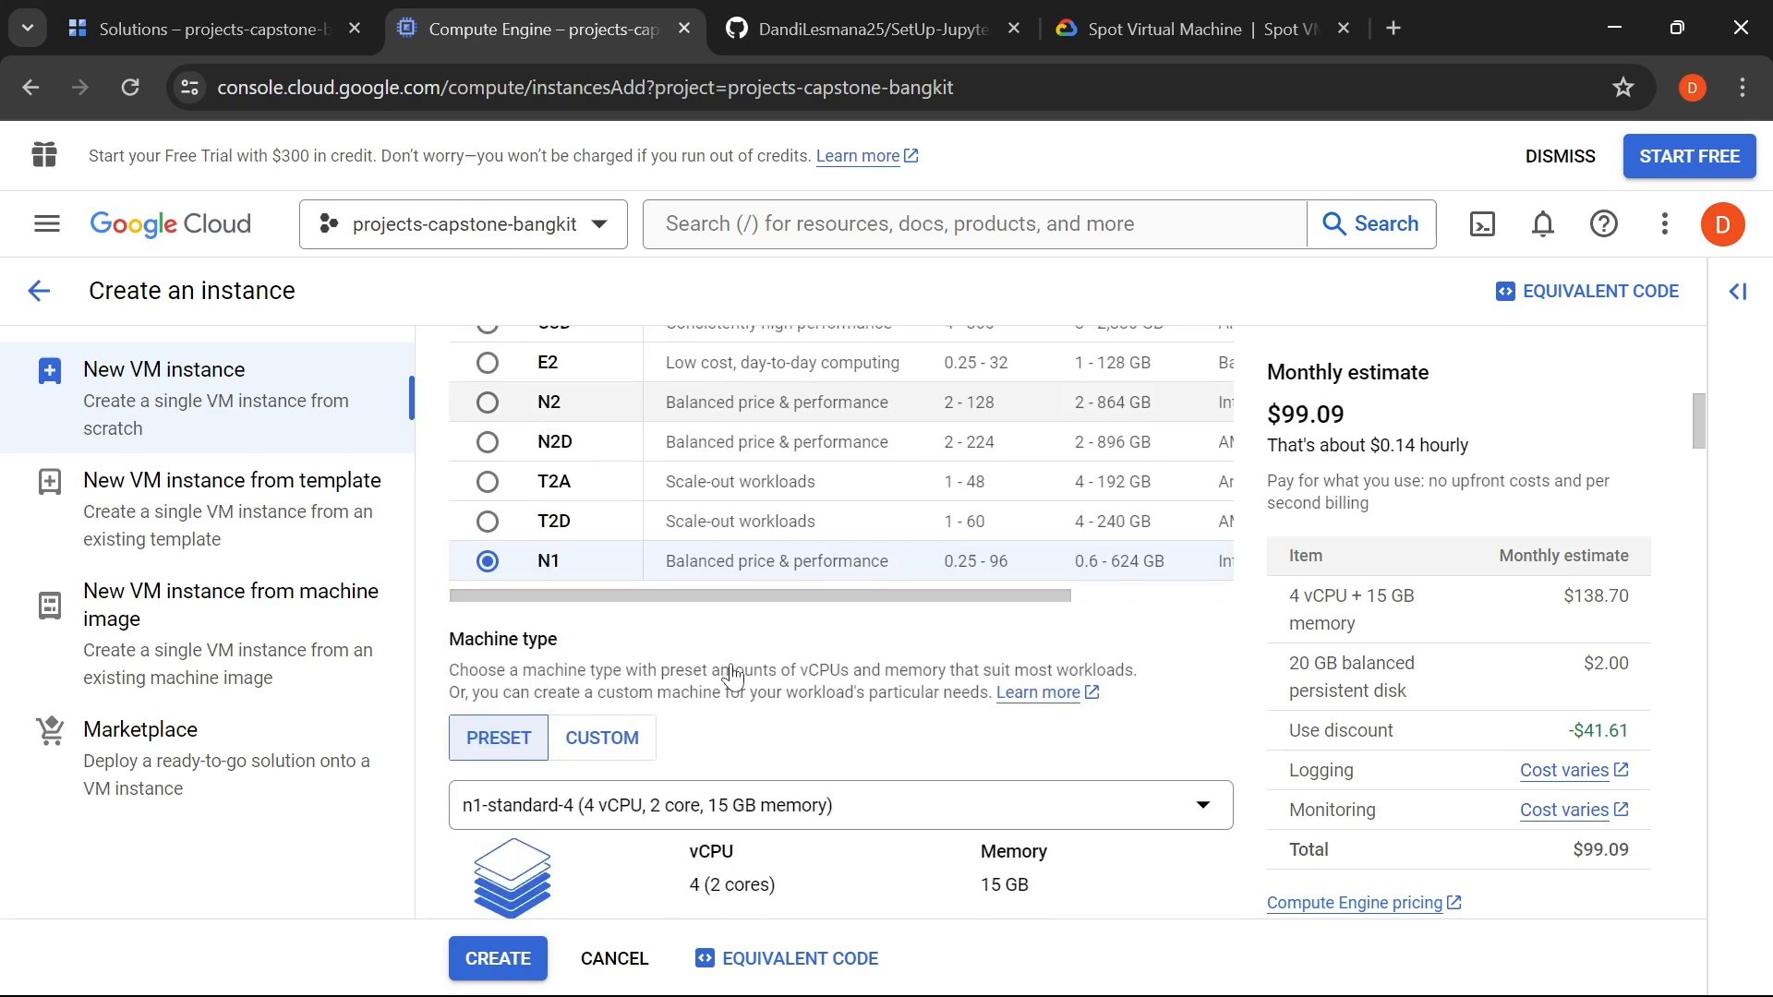
pyautogui.scroll(2, 787, 617)
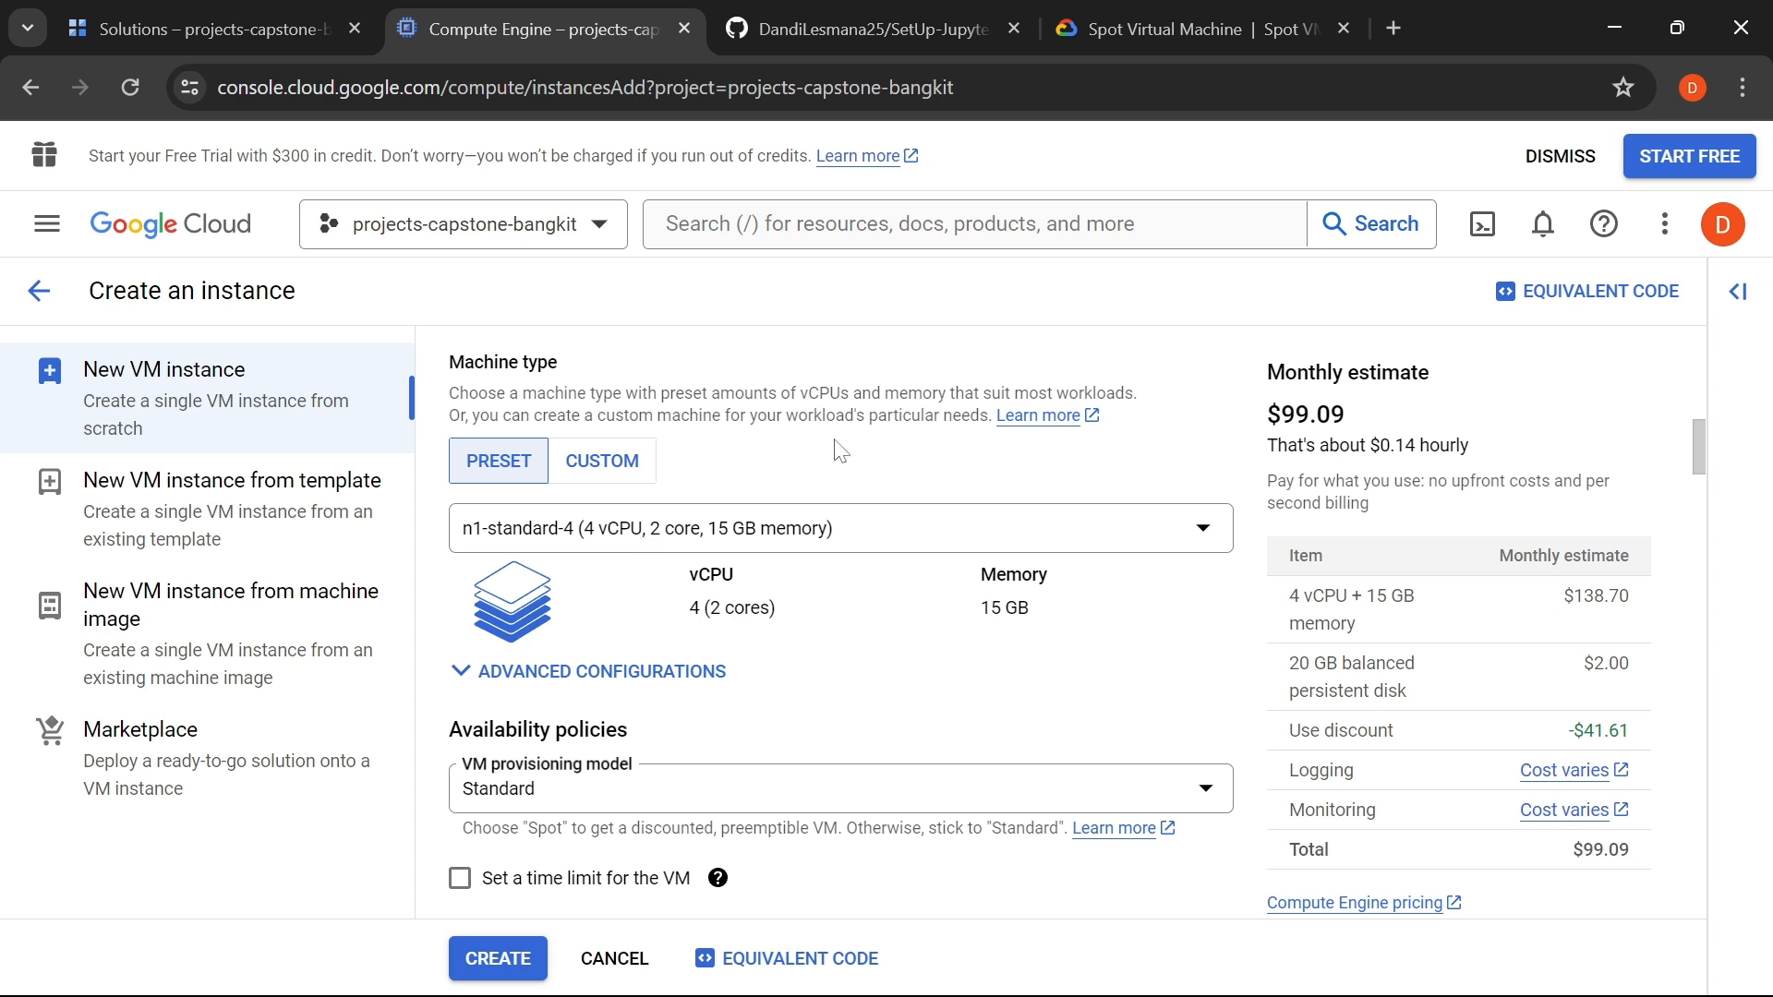
pyautogui.click(817, 14)
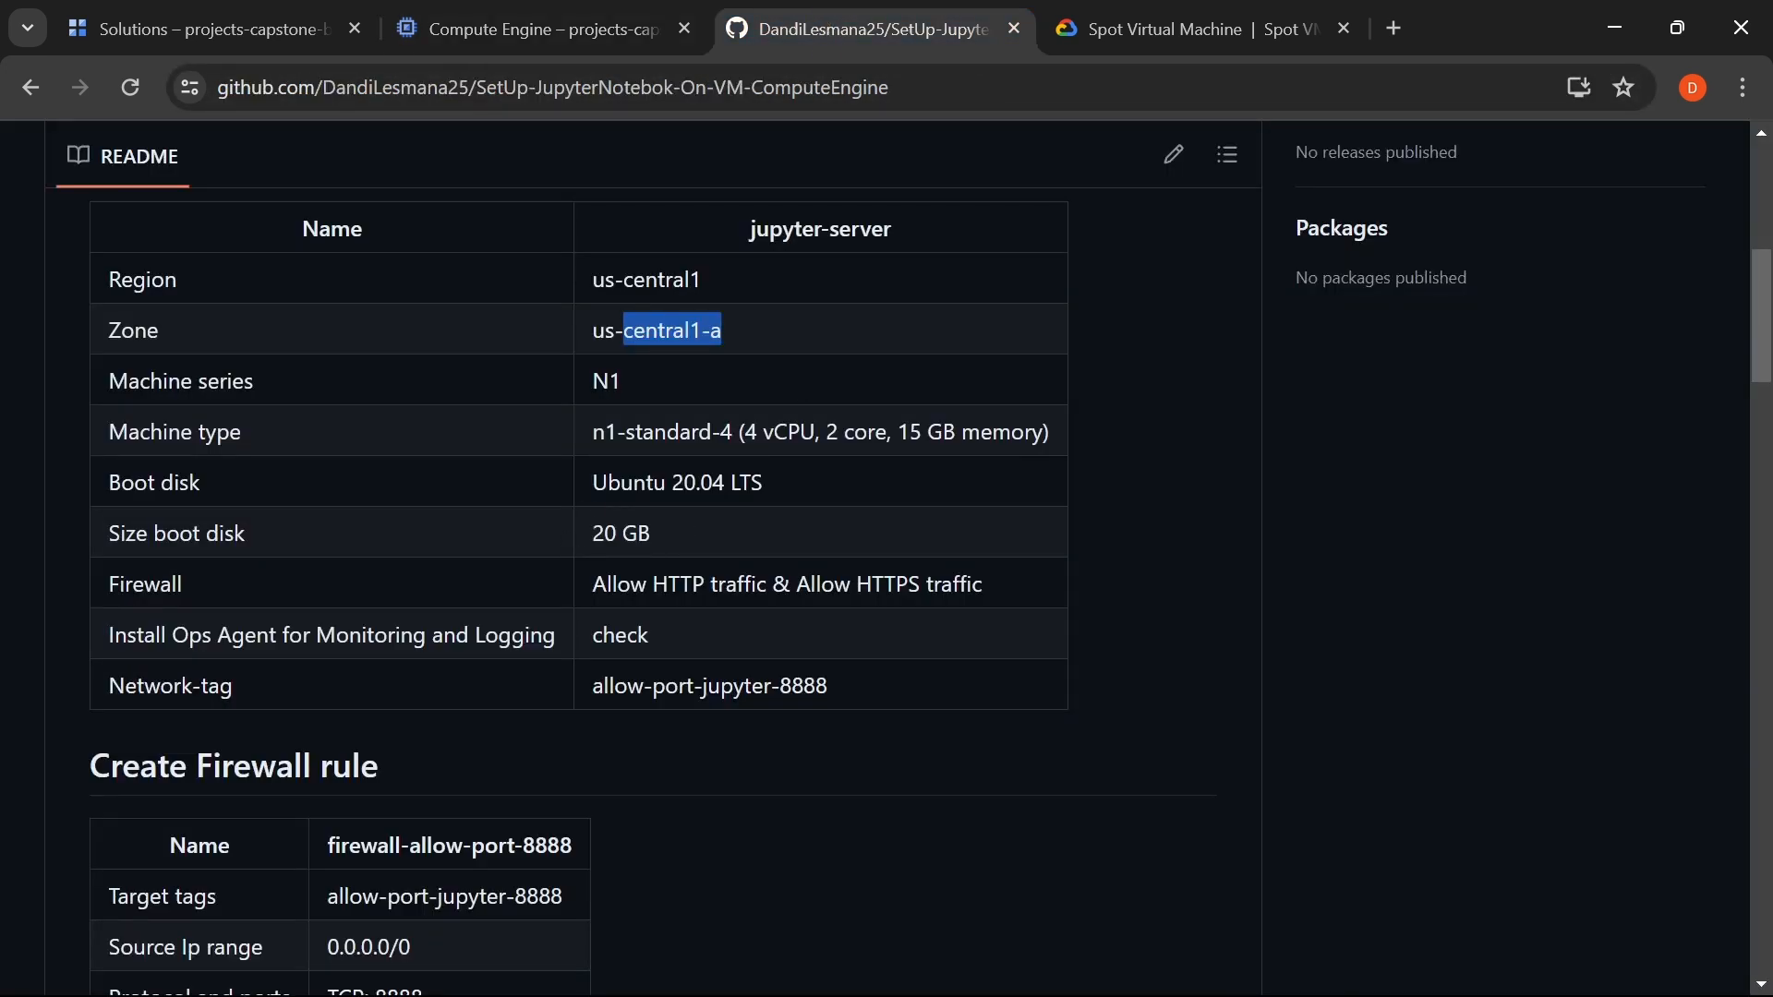
pyautogui.click(555, 41)
# - Check the boot disk, firewall, Ops Agent and networking settings, and create the jupyter-server VM instance
pyautogui.scroll(-3, 679, 663)
pyautogui.scroll(-10, 679, 663)
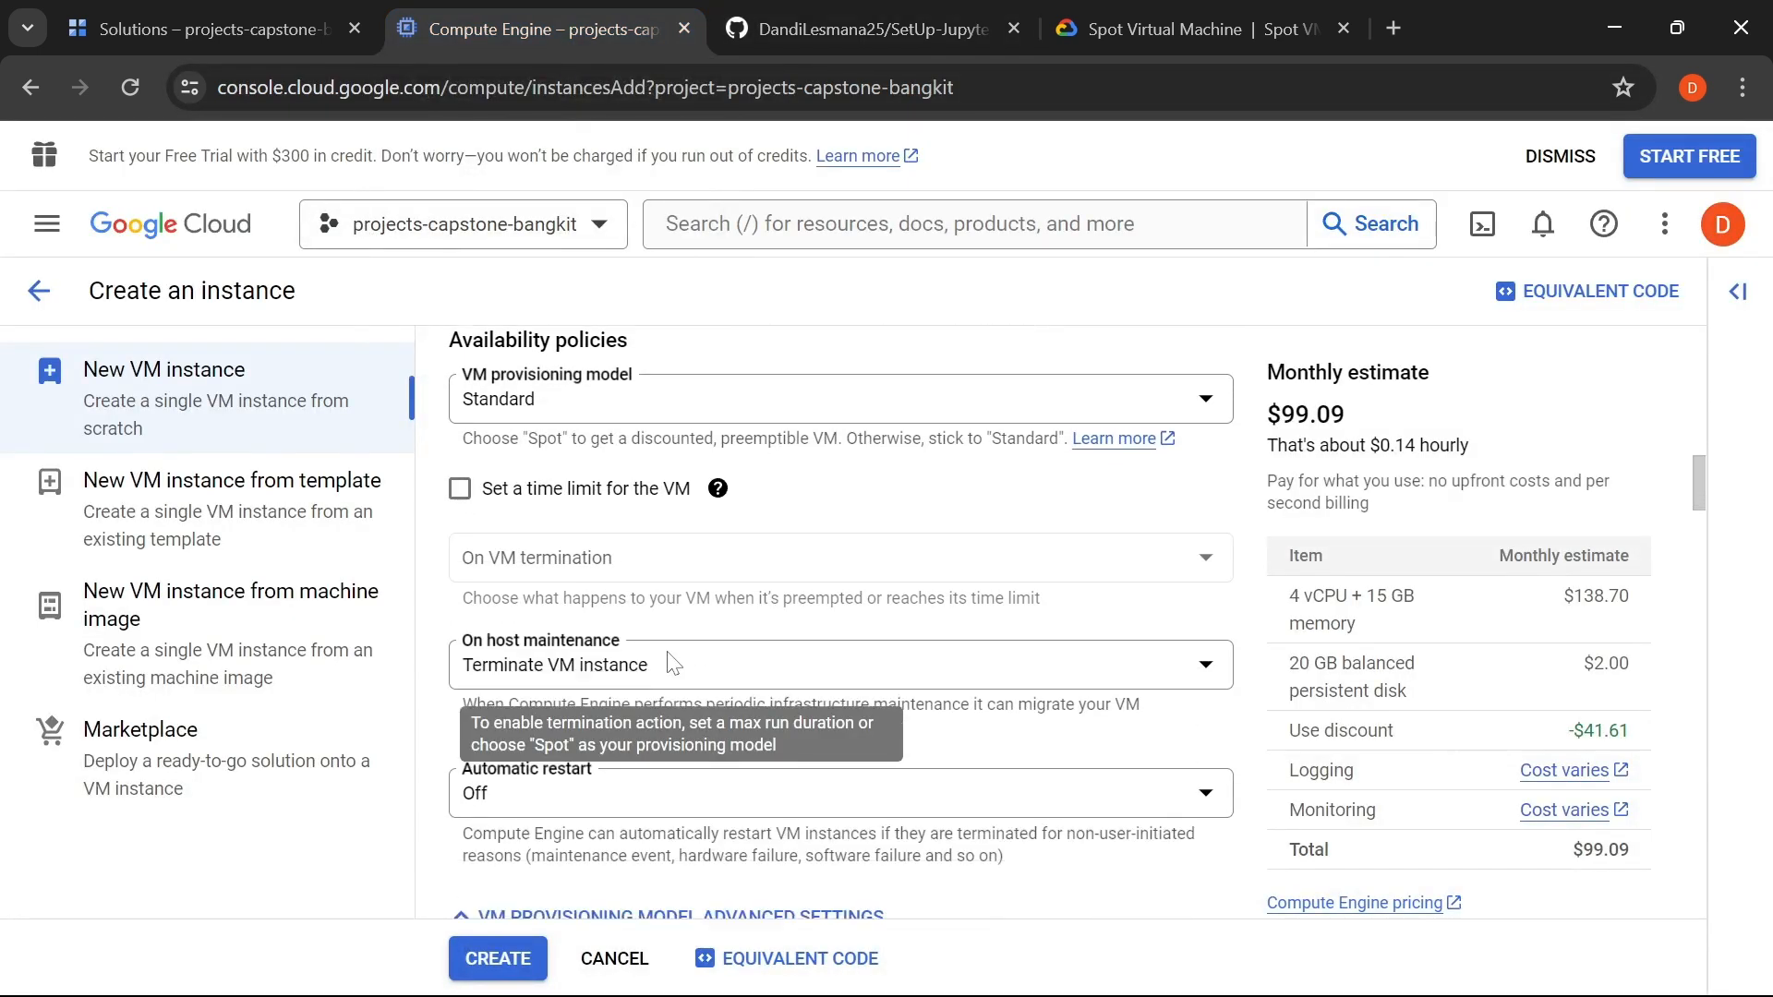
pyautogui.scroll(-1, 656, 666)
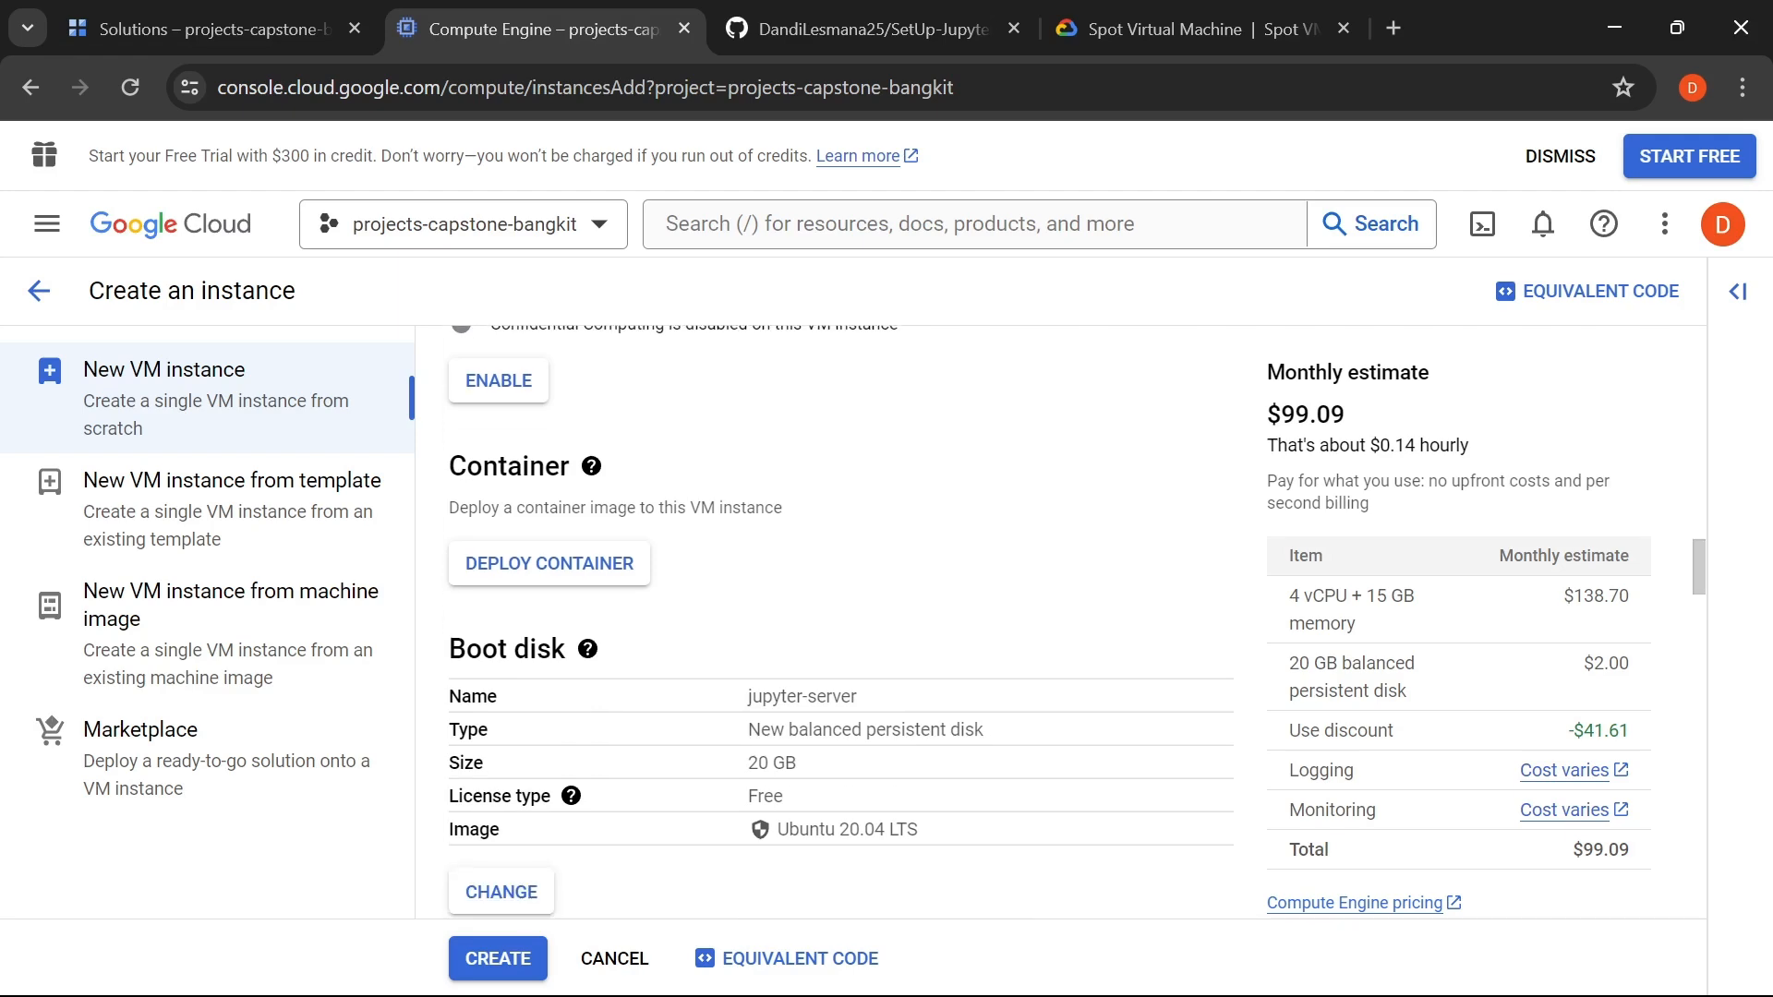
pyautogui.scroll(-2, 900, 782)
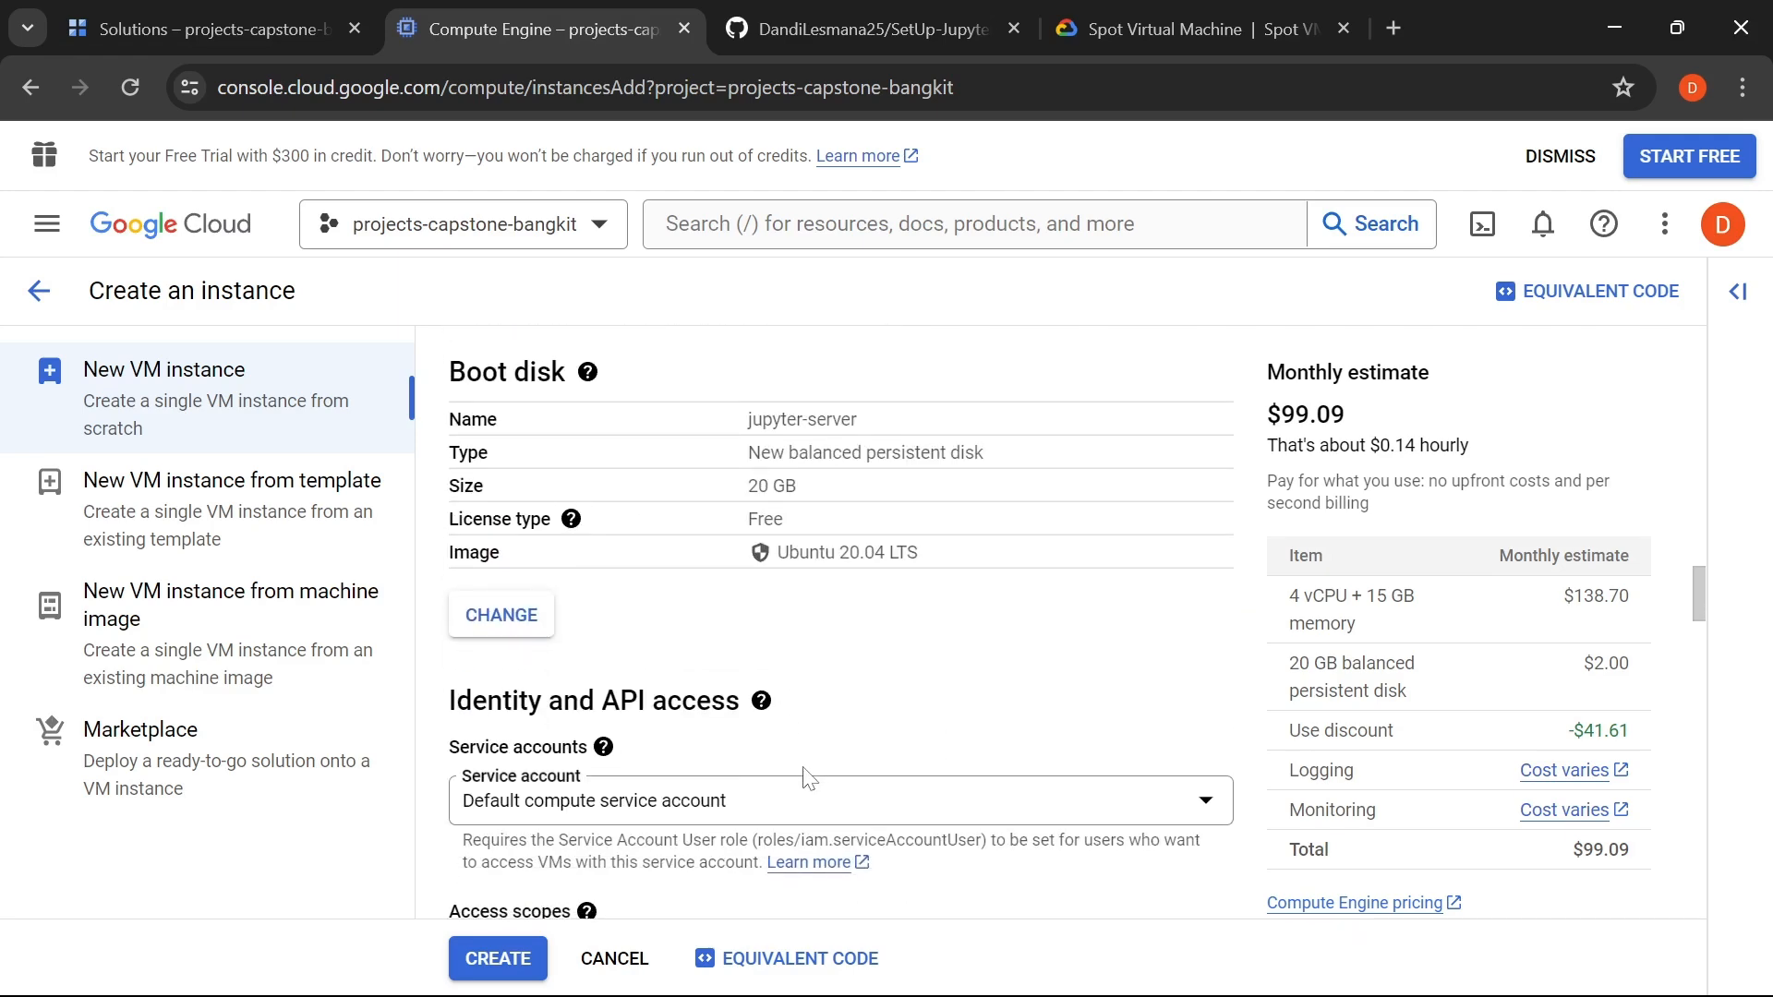
pyautogui.scroll(-4, 783, 767)
pyautogui.scroll(-2, 781, 752)
pyautogui.scroll(1, 746, 697)
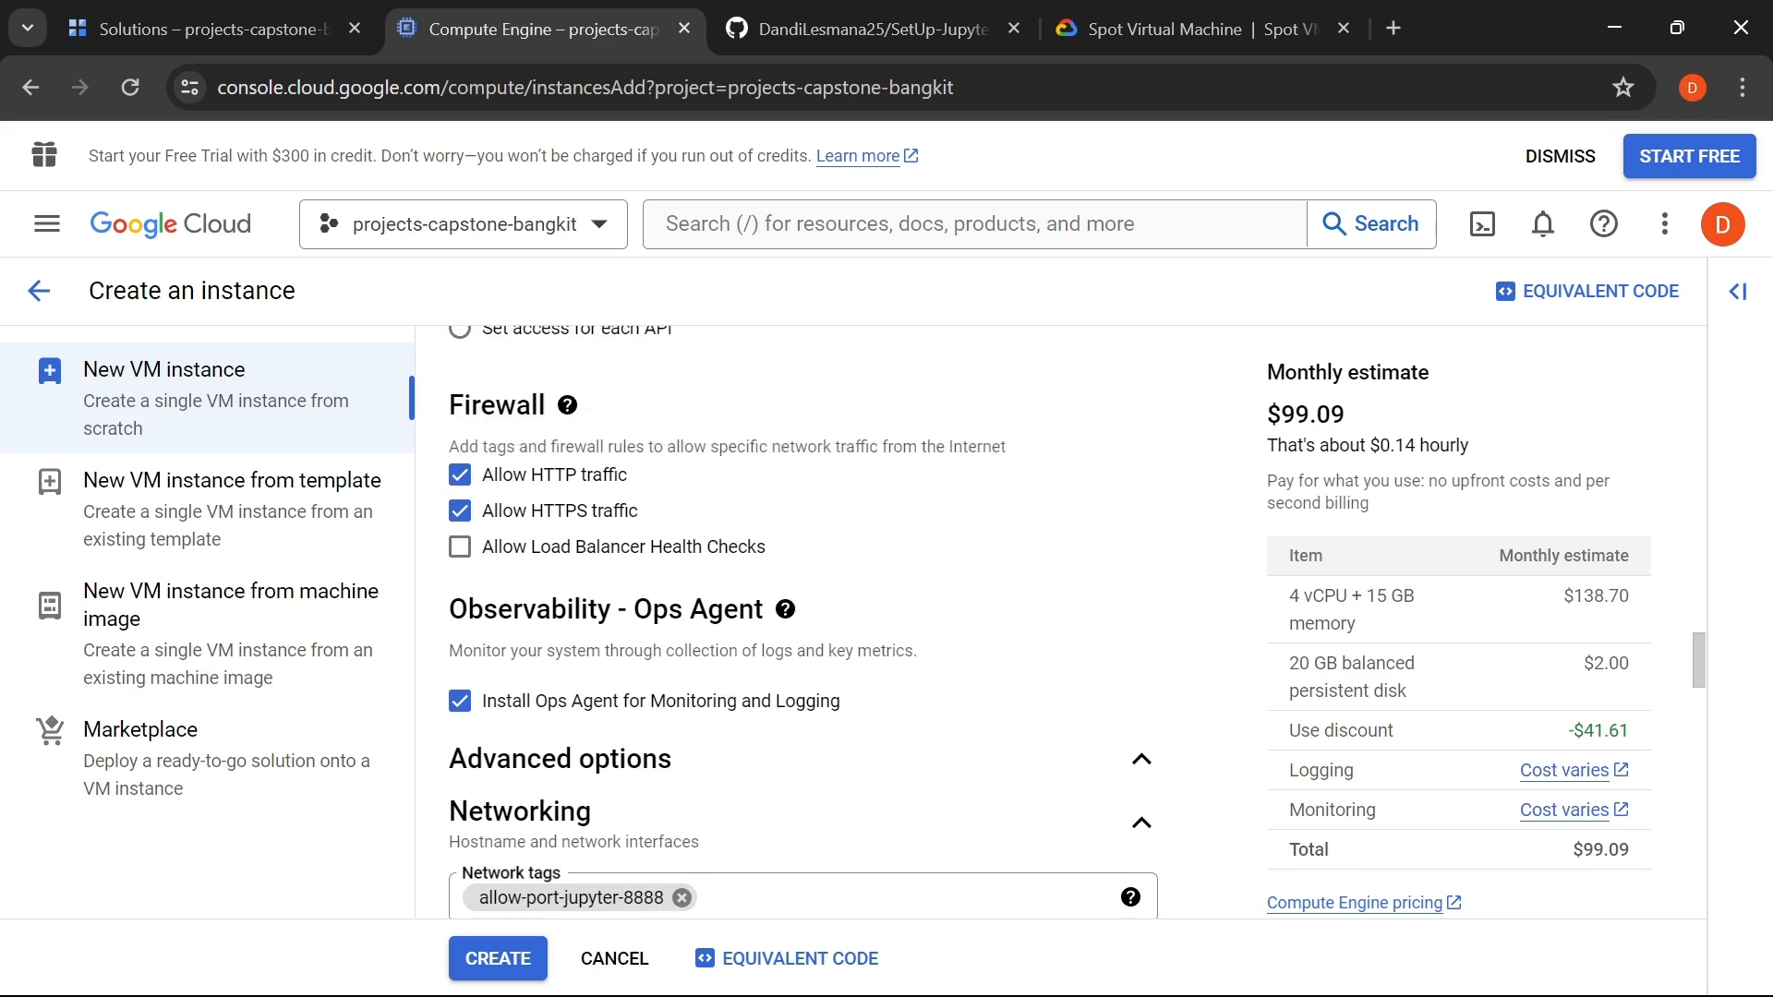
pyautogui.scroll(-7, 651, 813)
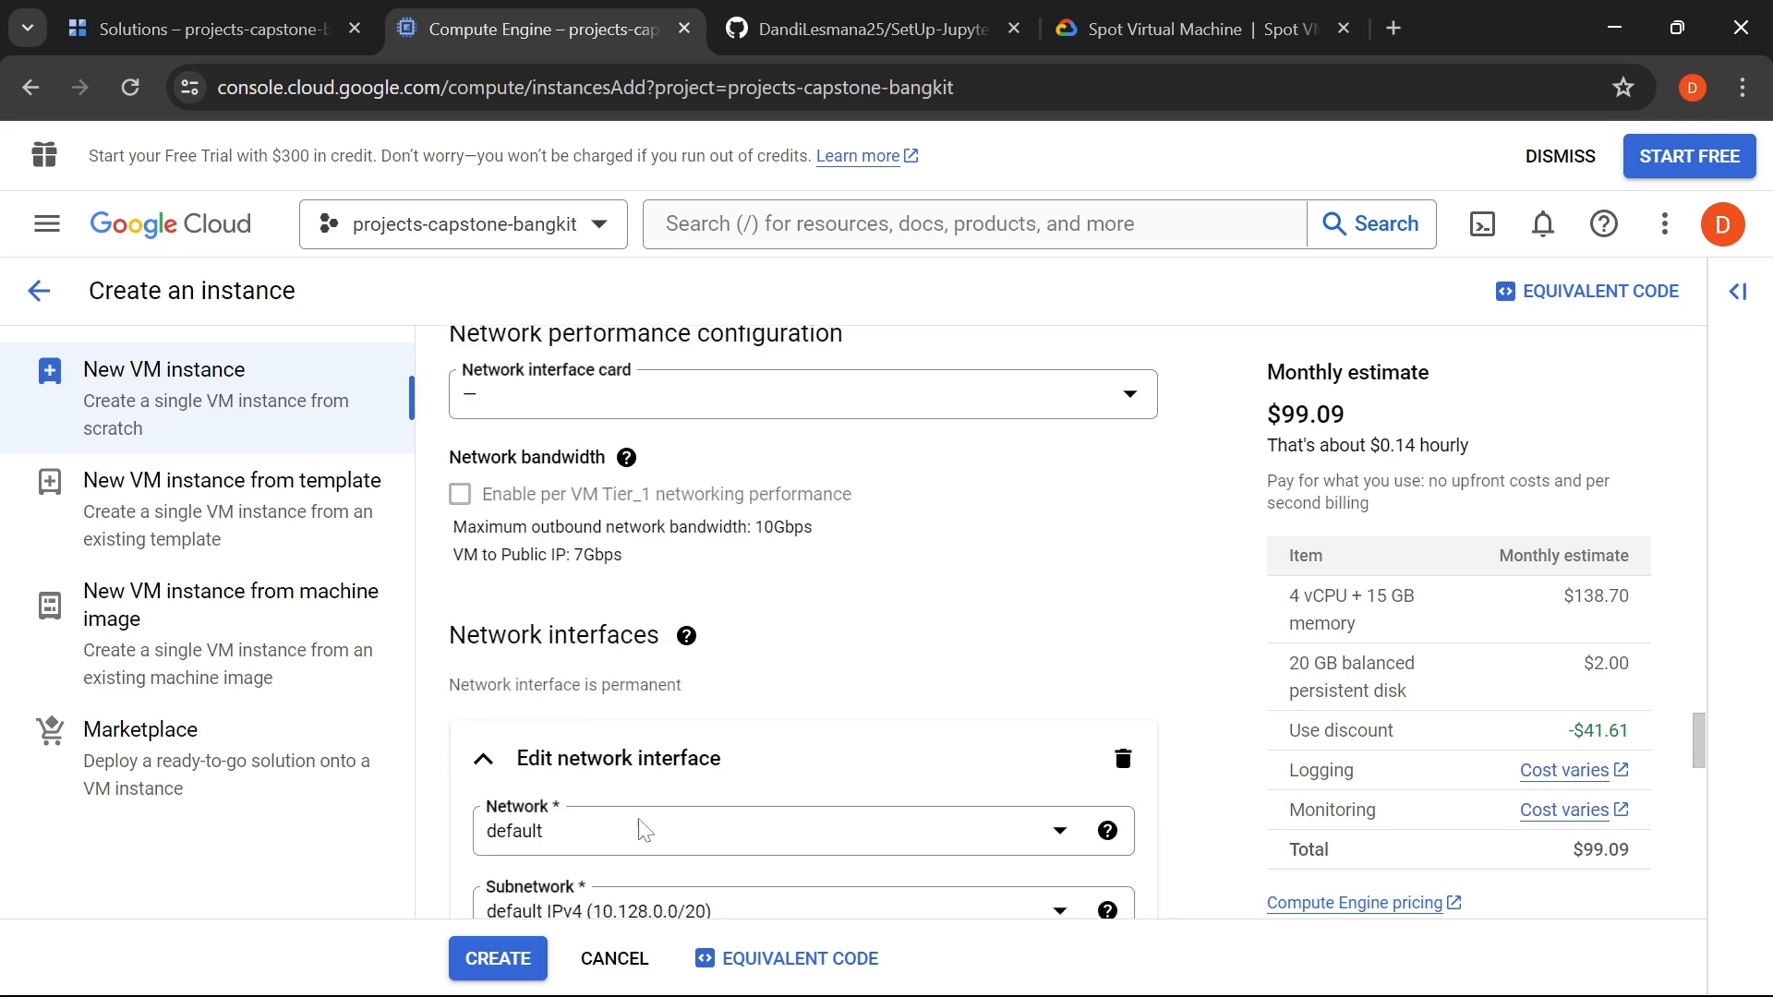
pyautogui.scroll(-3, 637, 866)
pyautogui.scroll(-8, 501, 879)
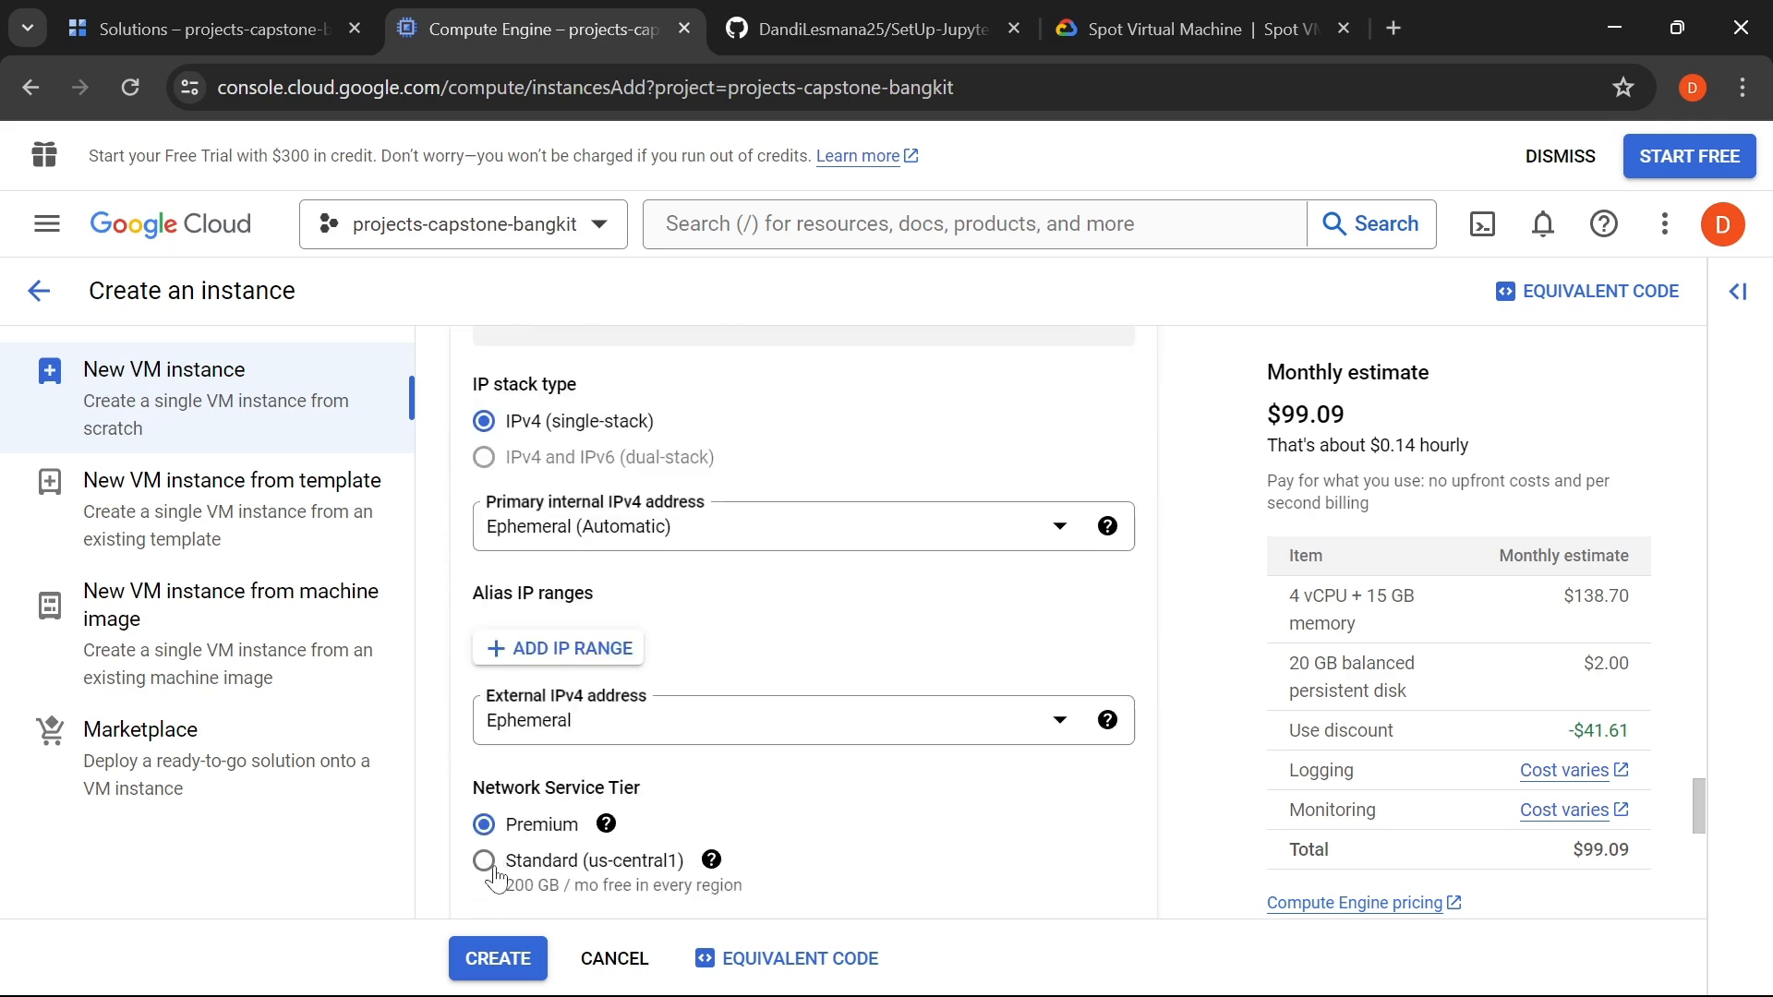
pyautogui.click(481, 961)
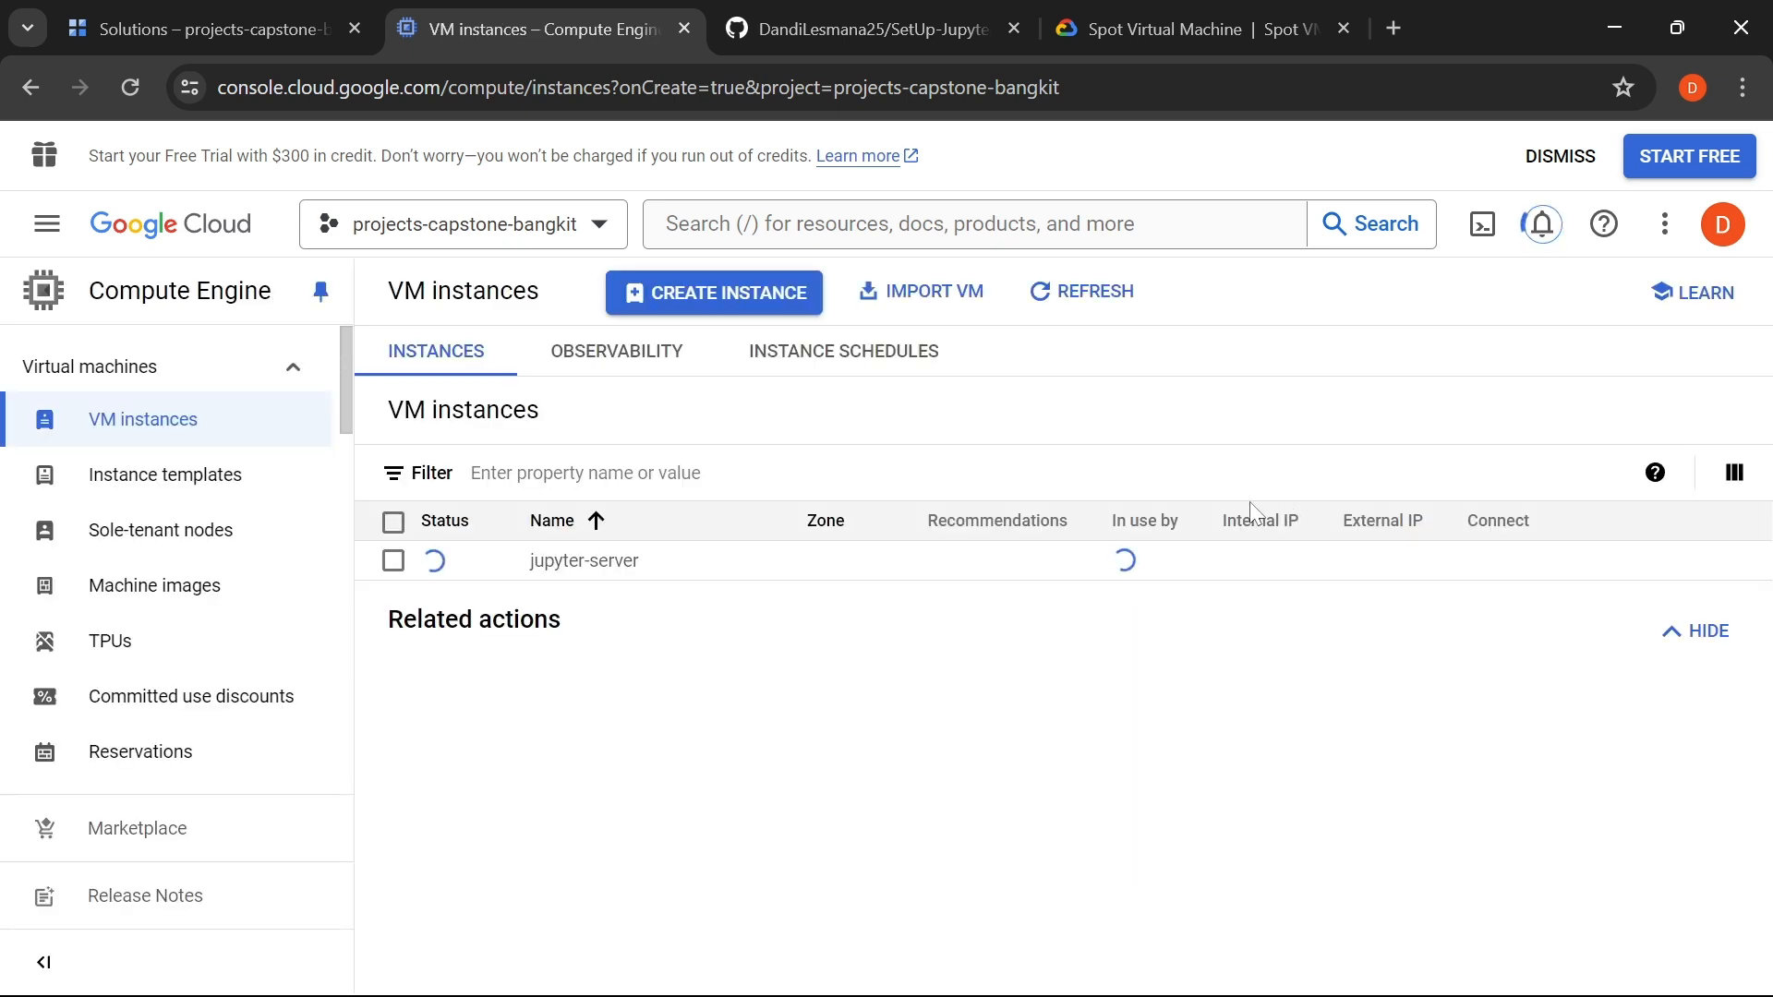
# - Read the Create Firewall rule table in the GitHub README and return to the VM instances page
pyautogui.click(852, 7)
pyautogui.scroll(-2, 680, 545)
pyautogui.click(637, 27)
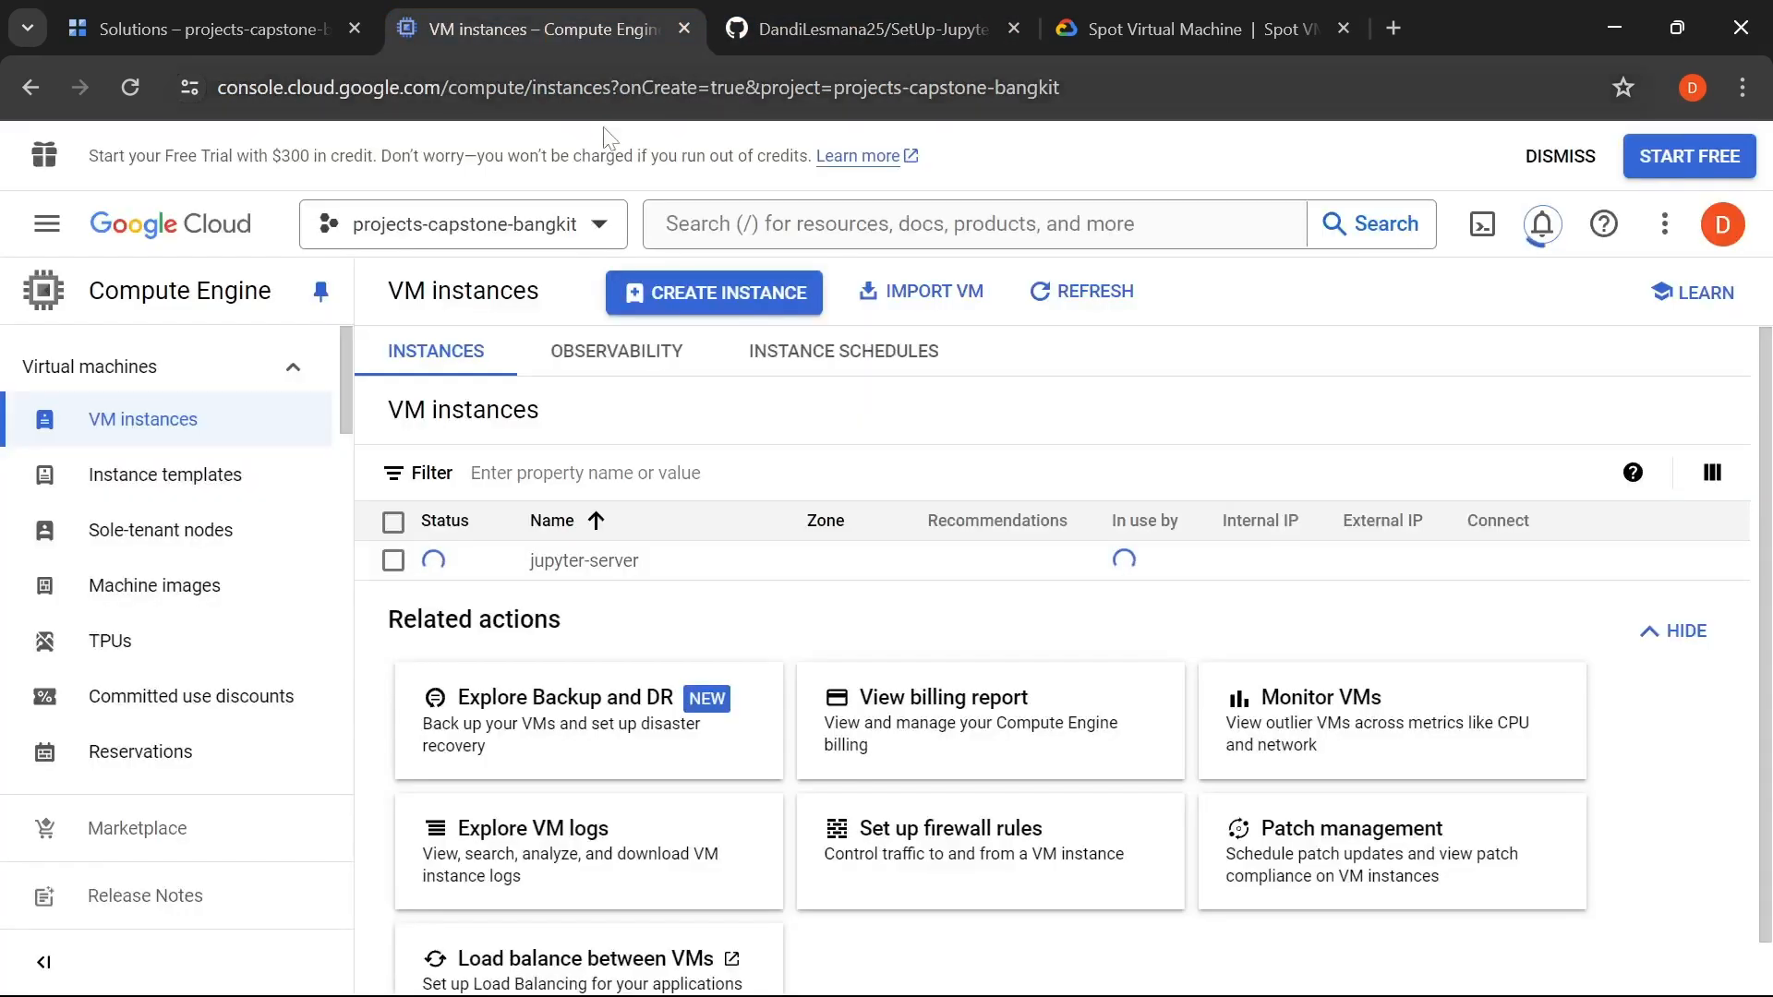
pyautogui.scroll(-1, 656, 427)
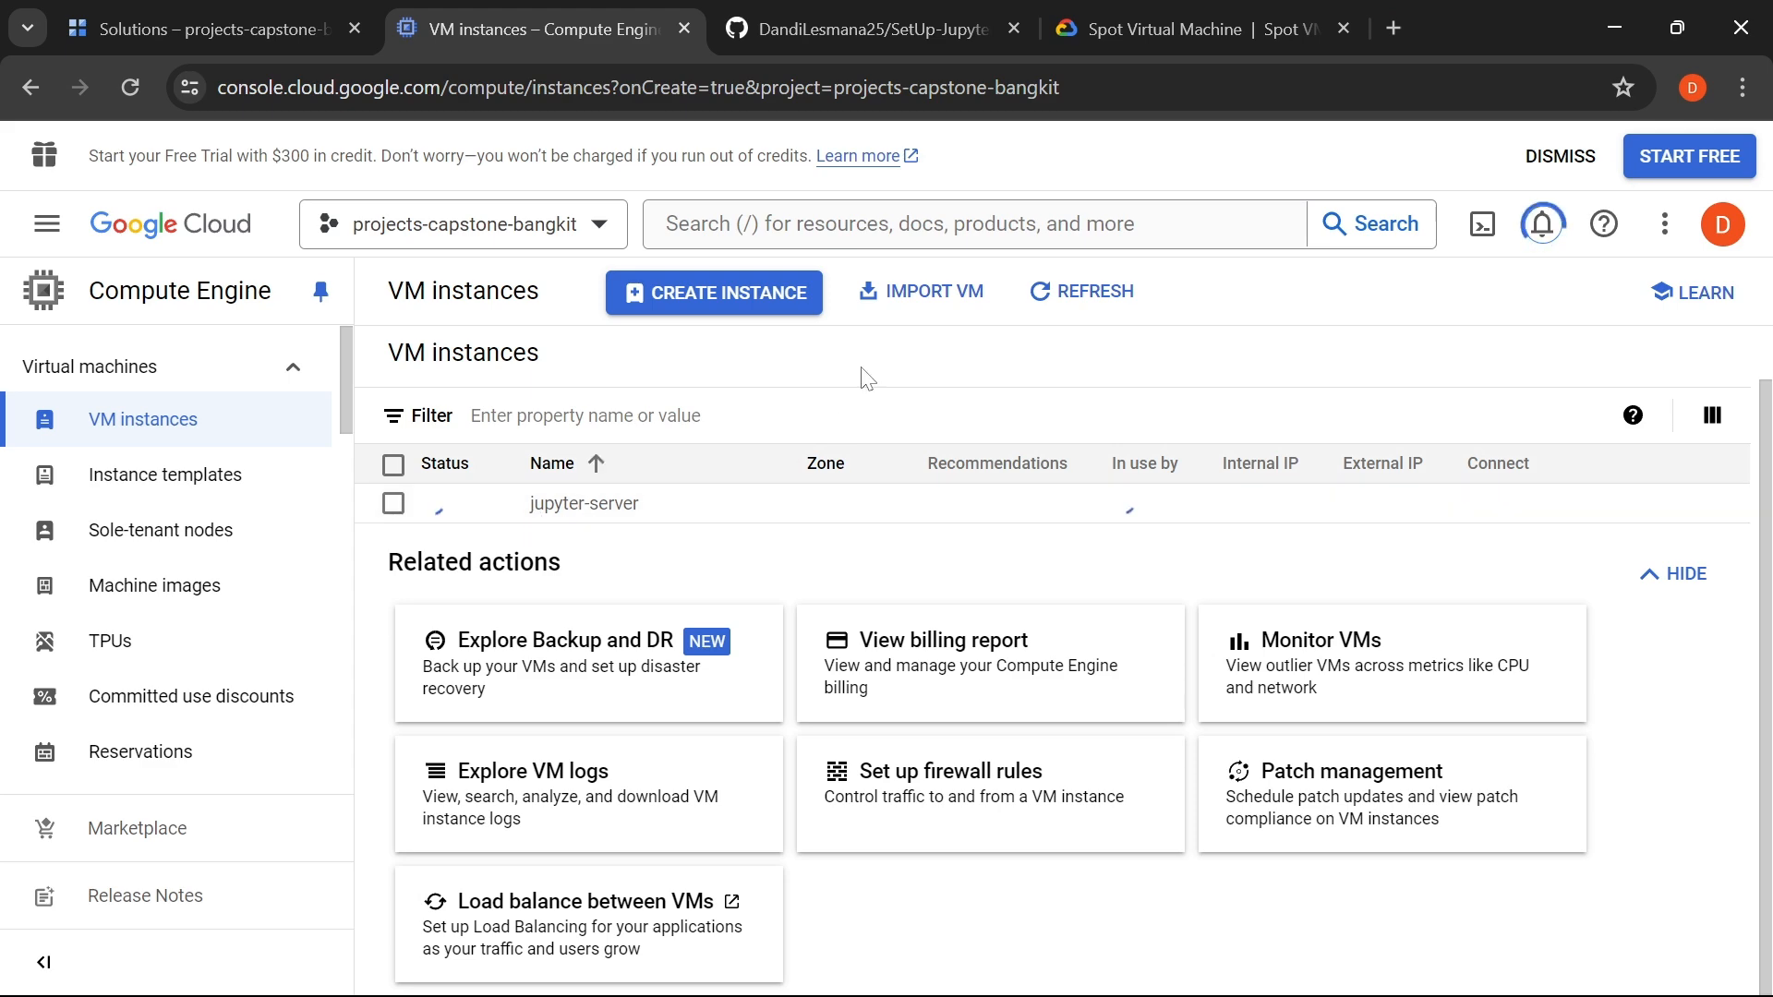
pyautogui.click(850, 16)
pyautogui.scroll(-2, 440, 606)
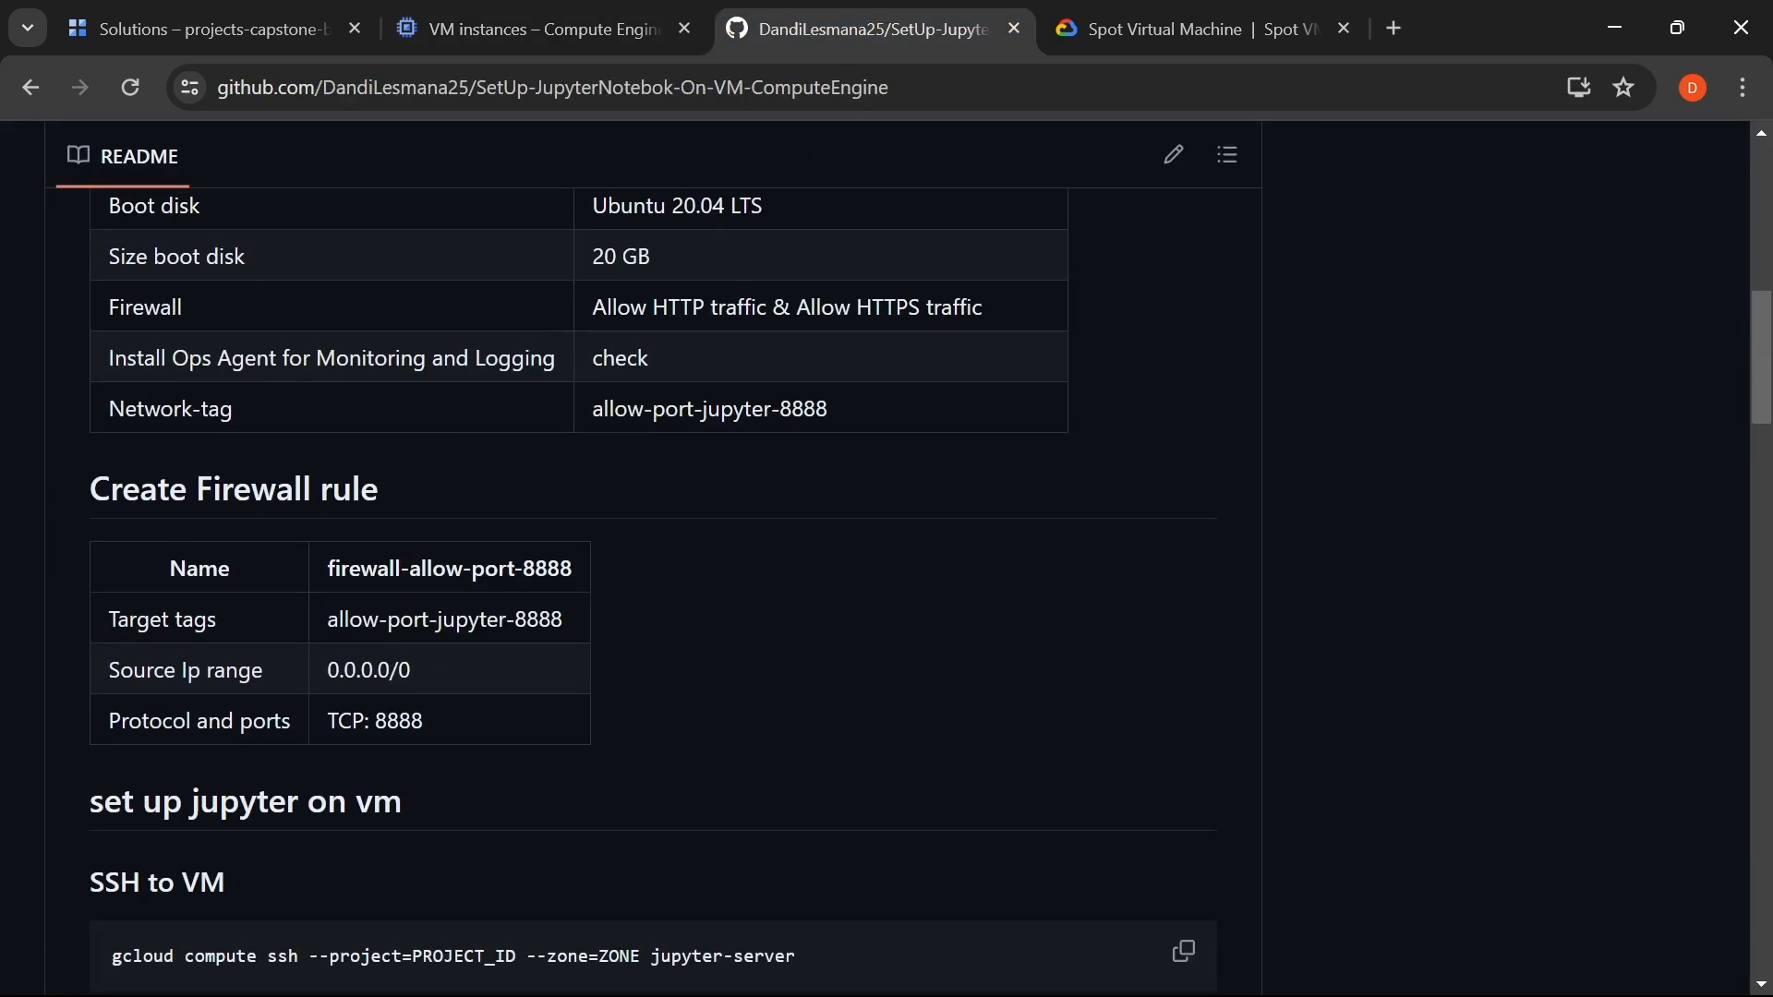
pyautogui.click(521, 26)
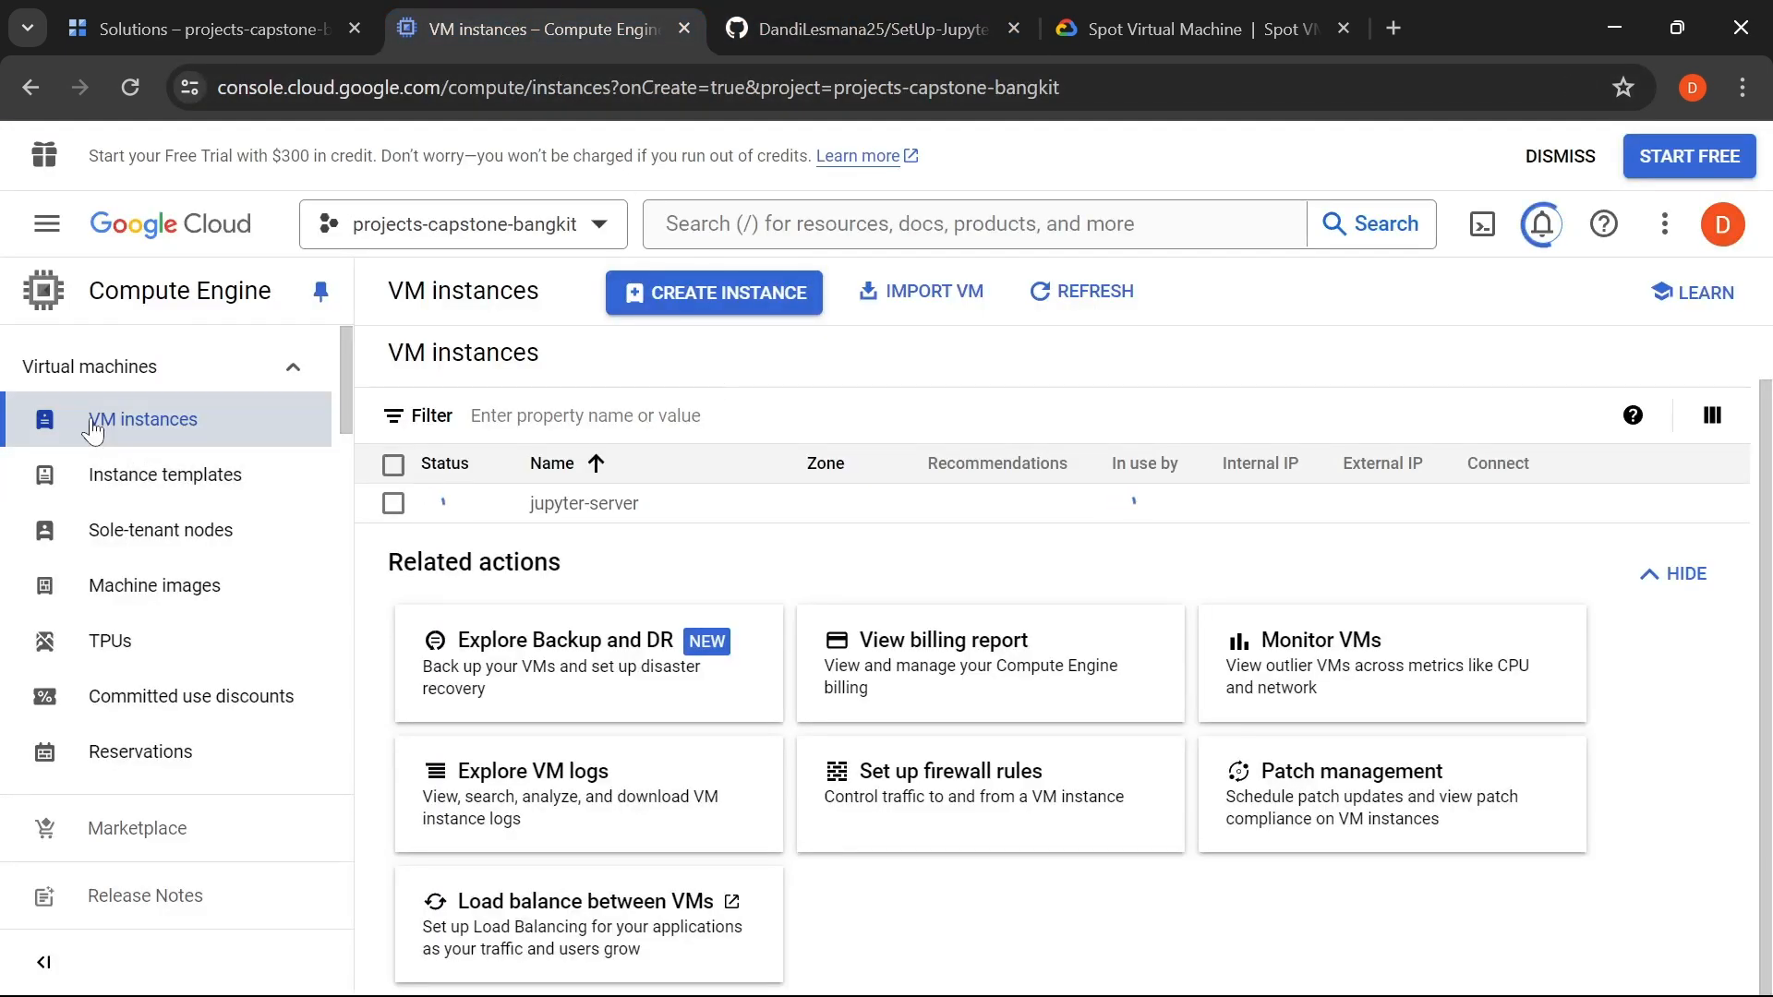
# - Open the Firewall page of VPC network in the Google Cloud console
pyautogui.click(46, 224)
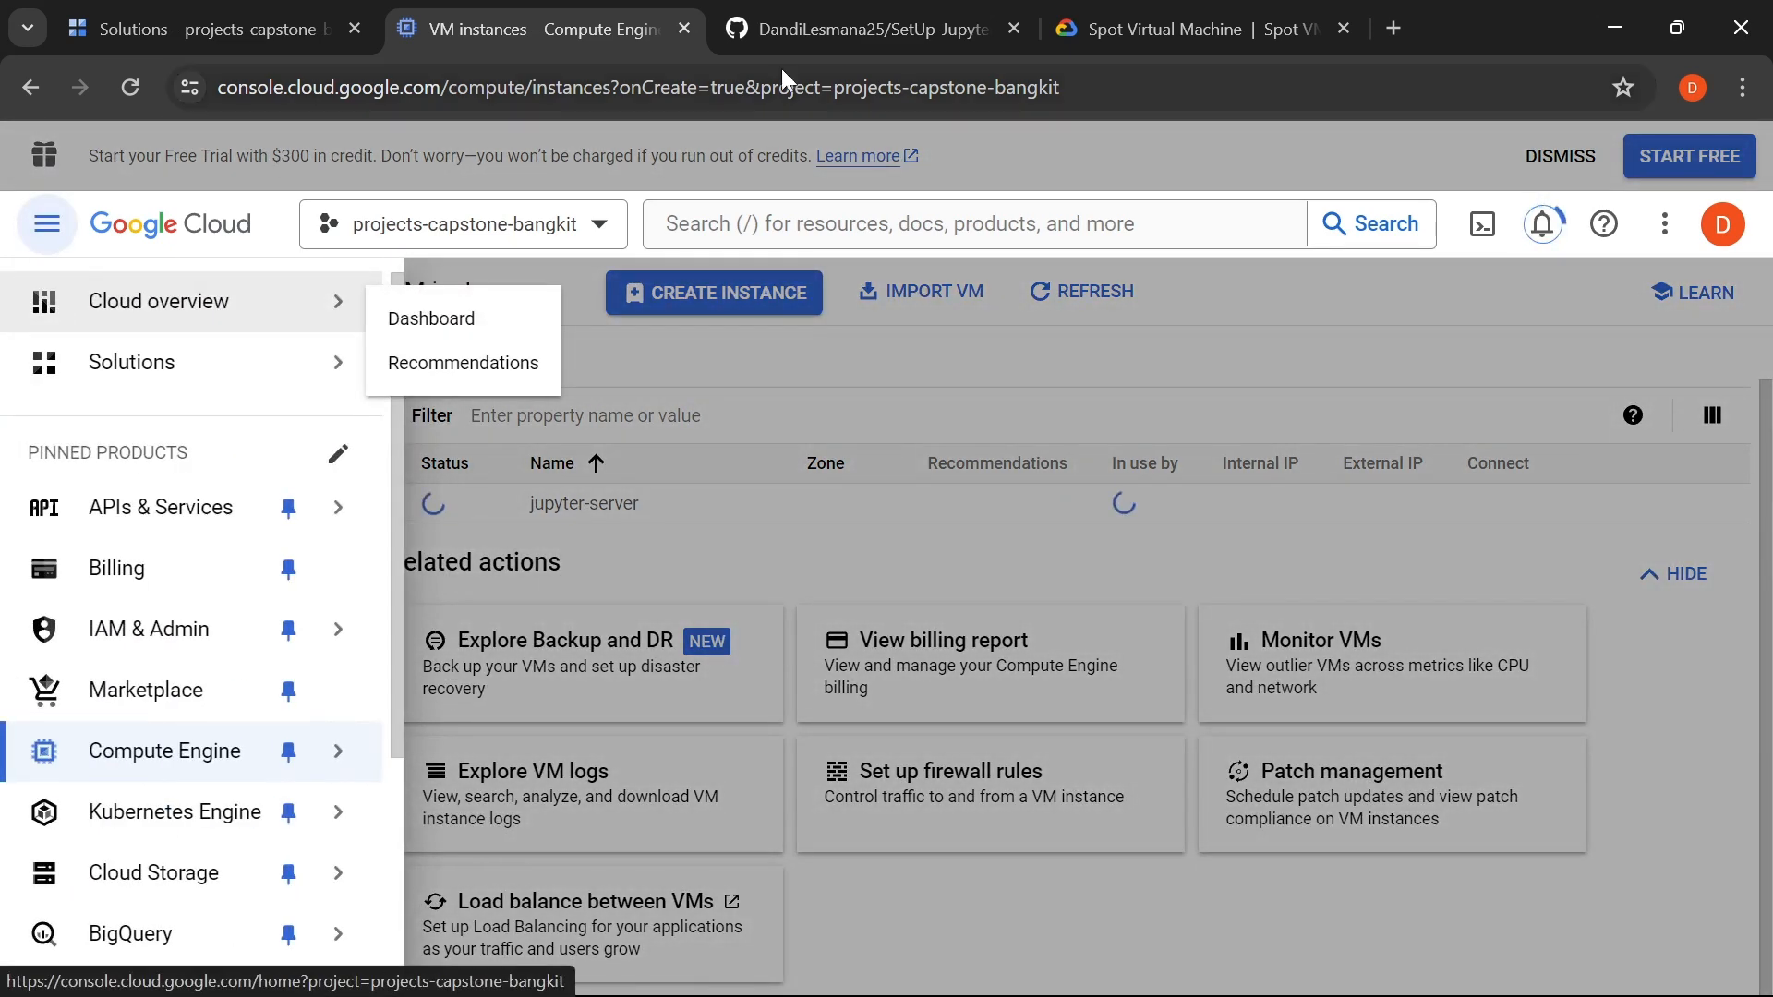
pyautogui.click(859, 28)
pyautogui.click(485, 13)
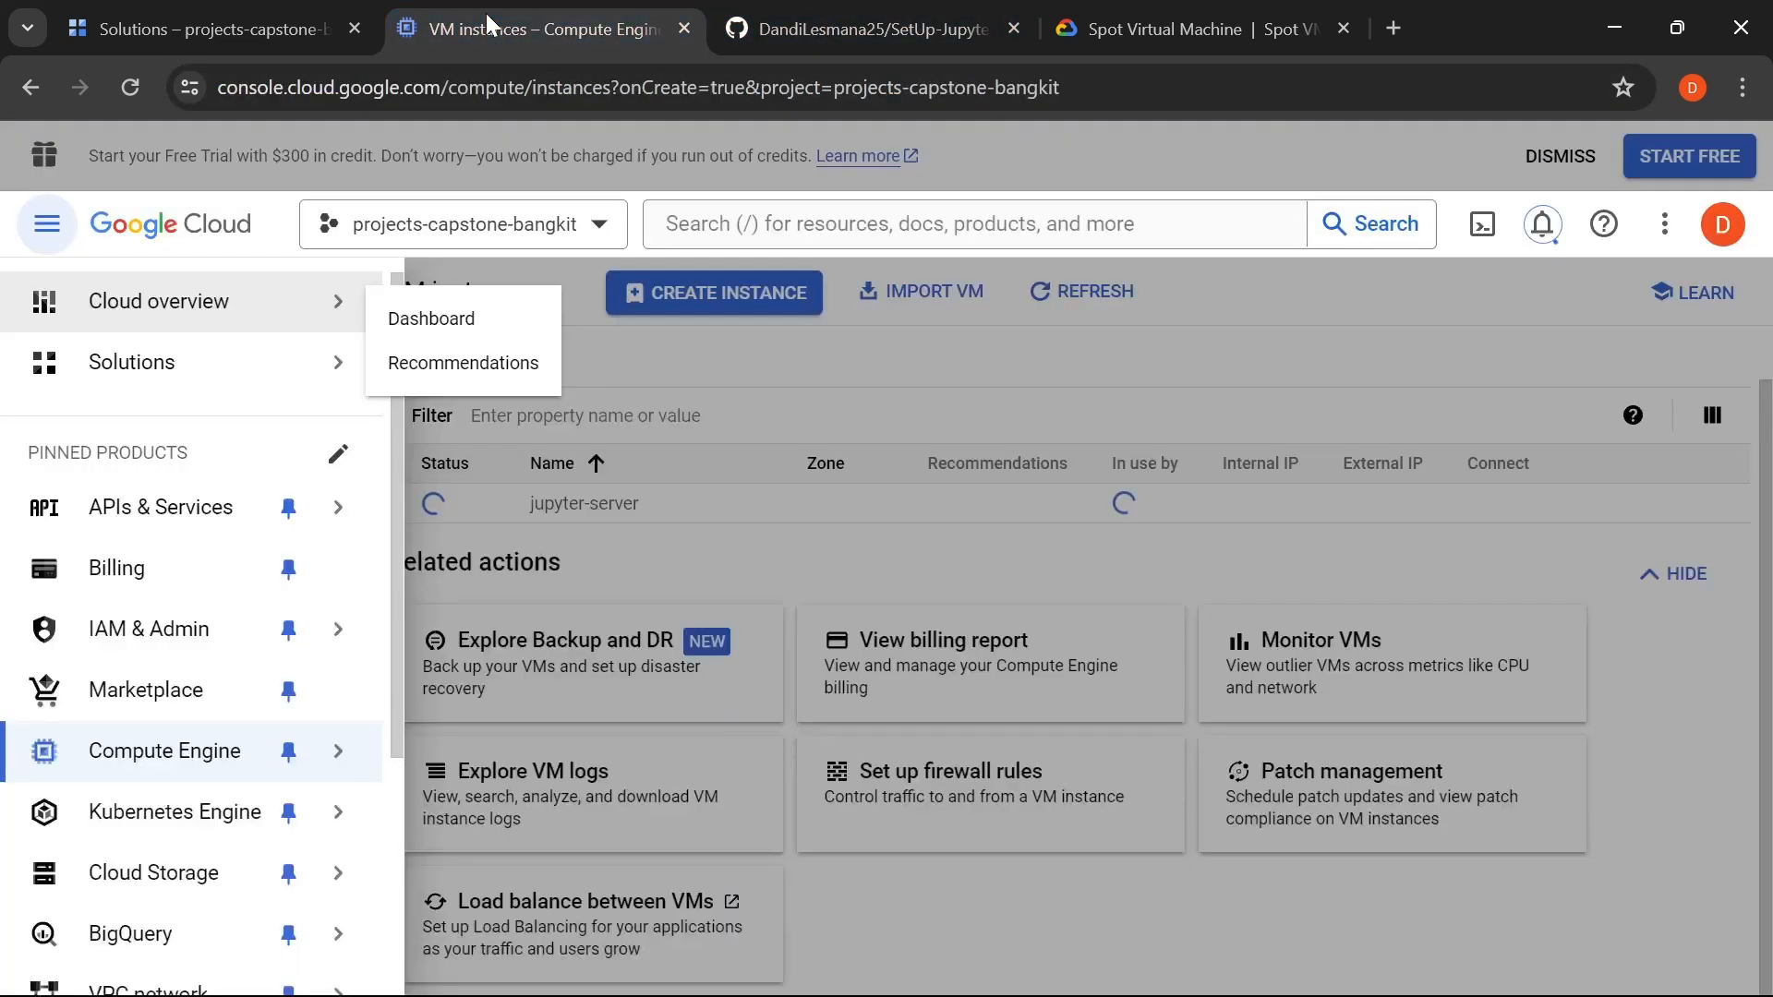
pyautogui.scroll(-4, 217, 591)
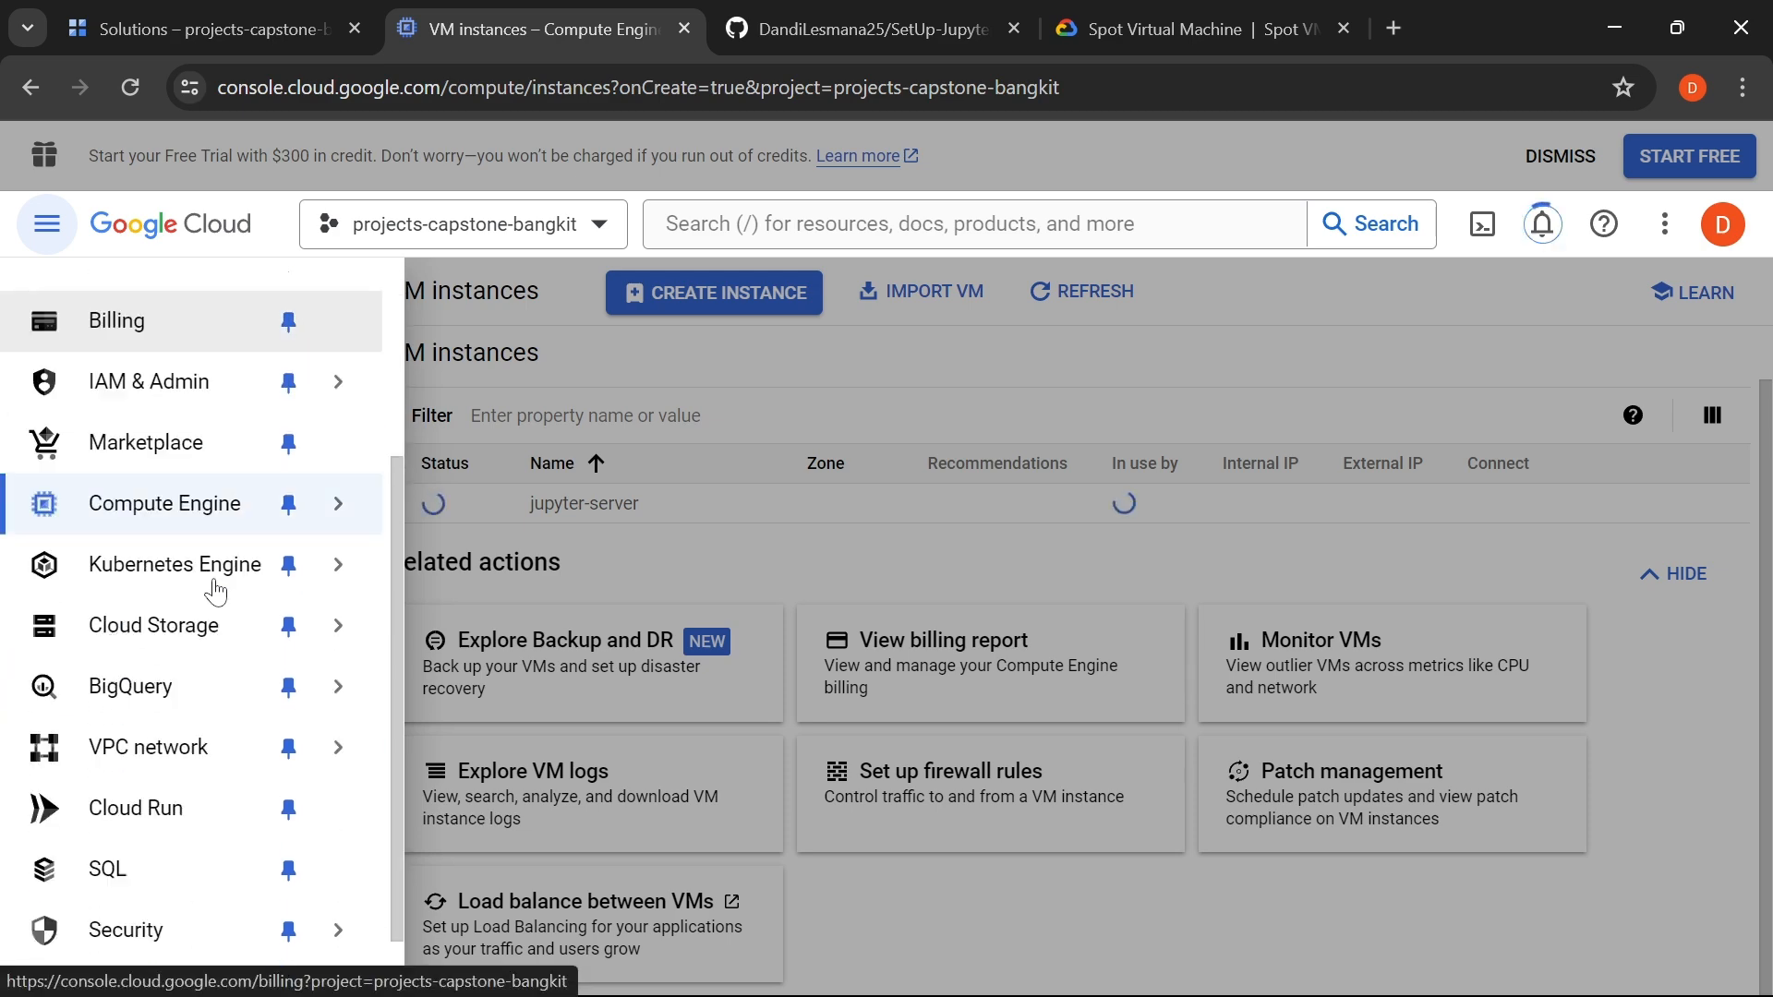
pyautogui.scroll(3, 222, 619)
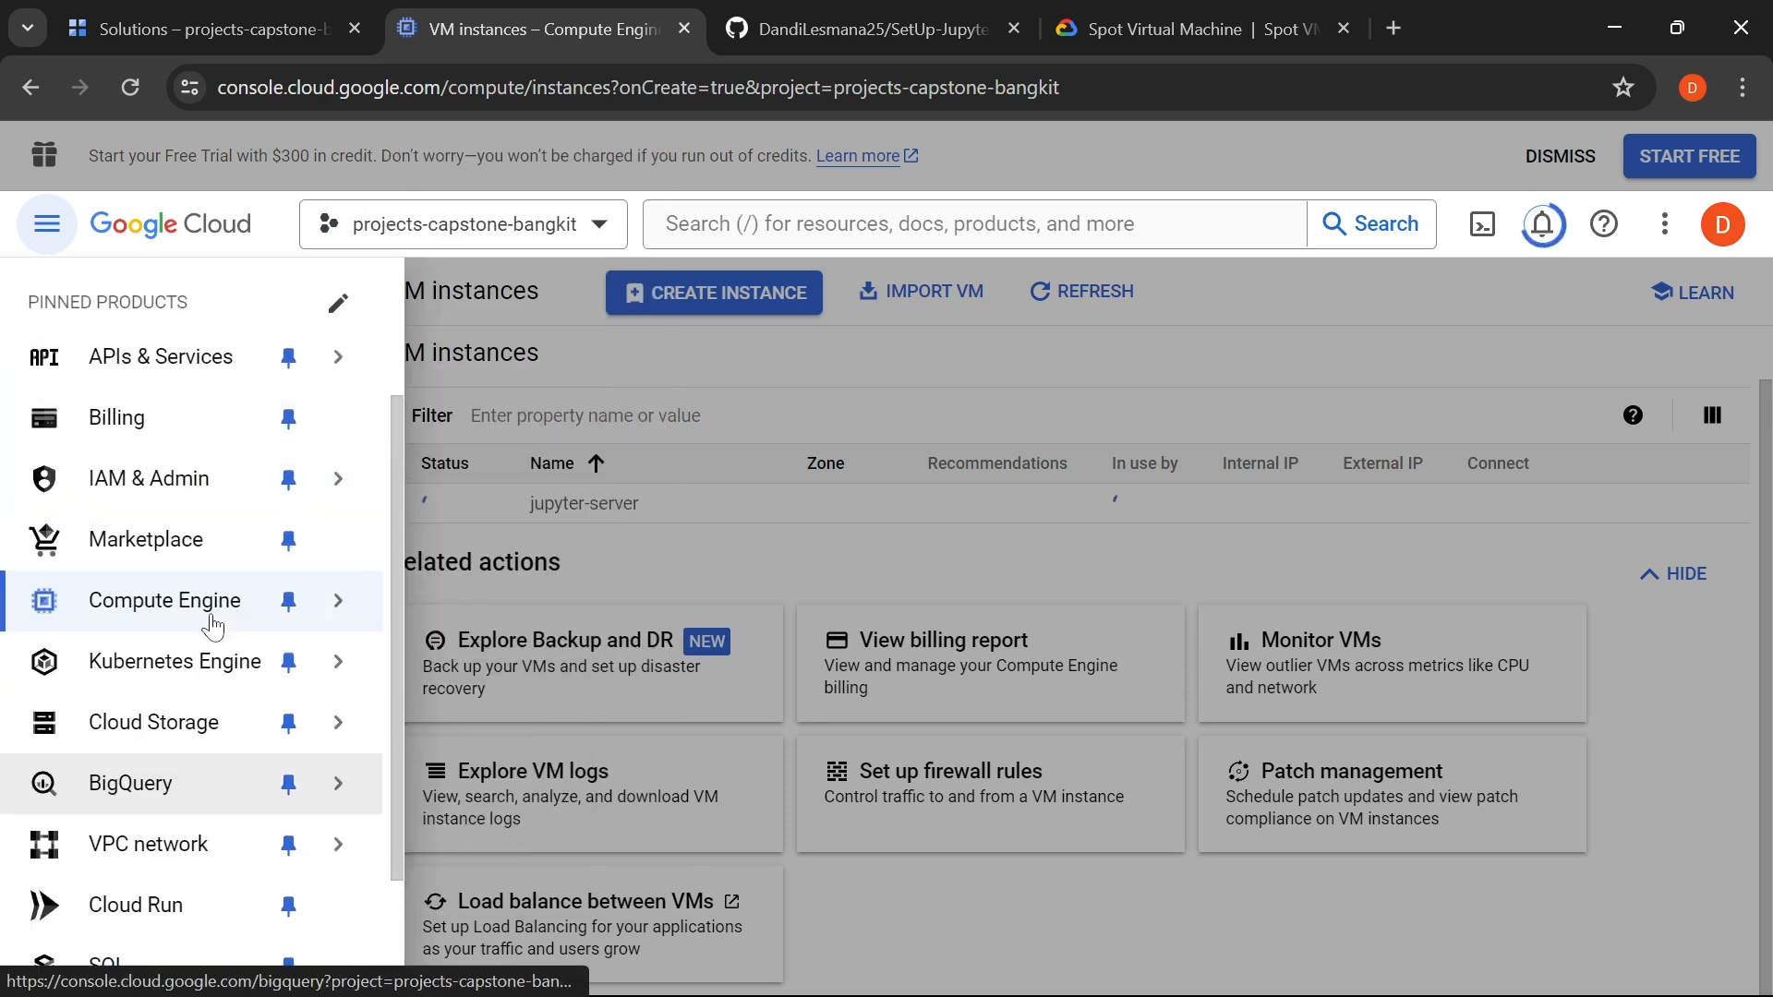
pyautogui.scroll(-2, 210, 614)
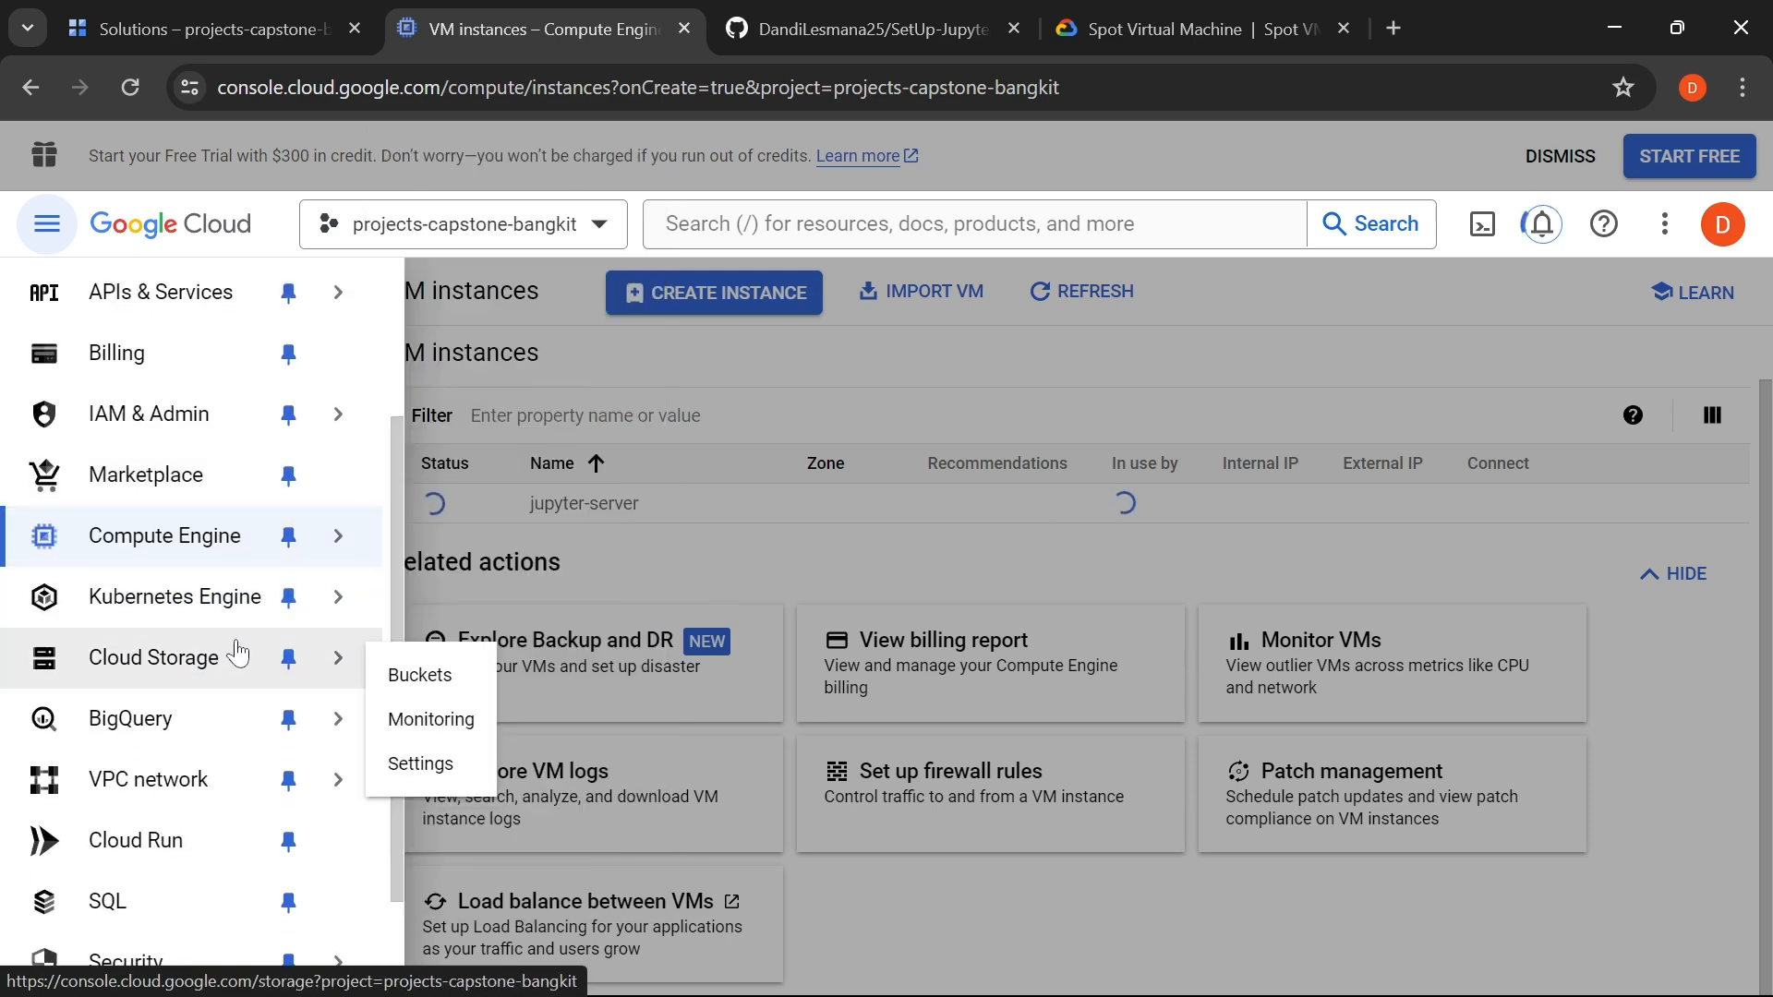
pyautogui.moveTo(225, 795)
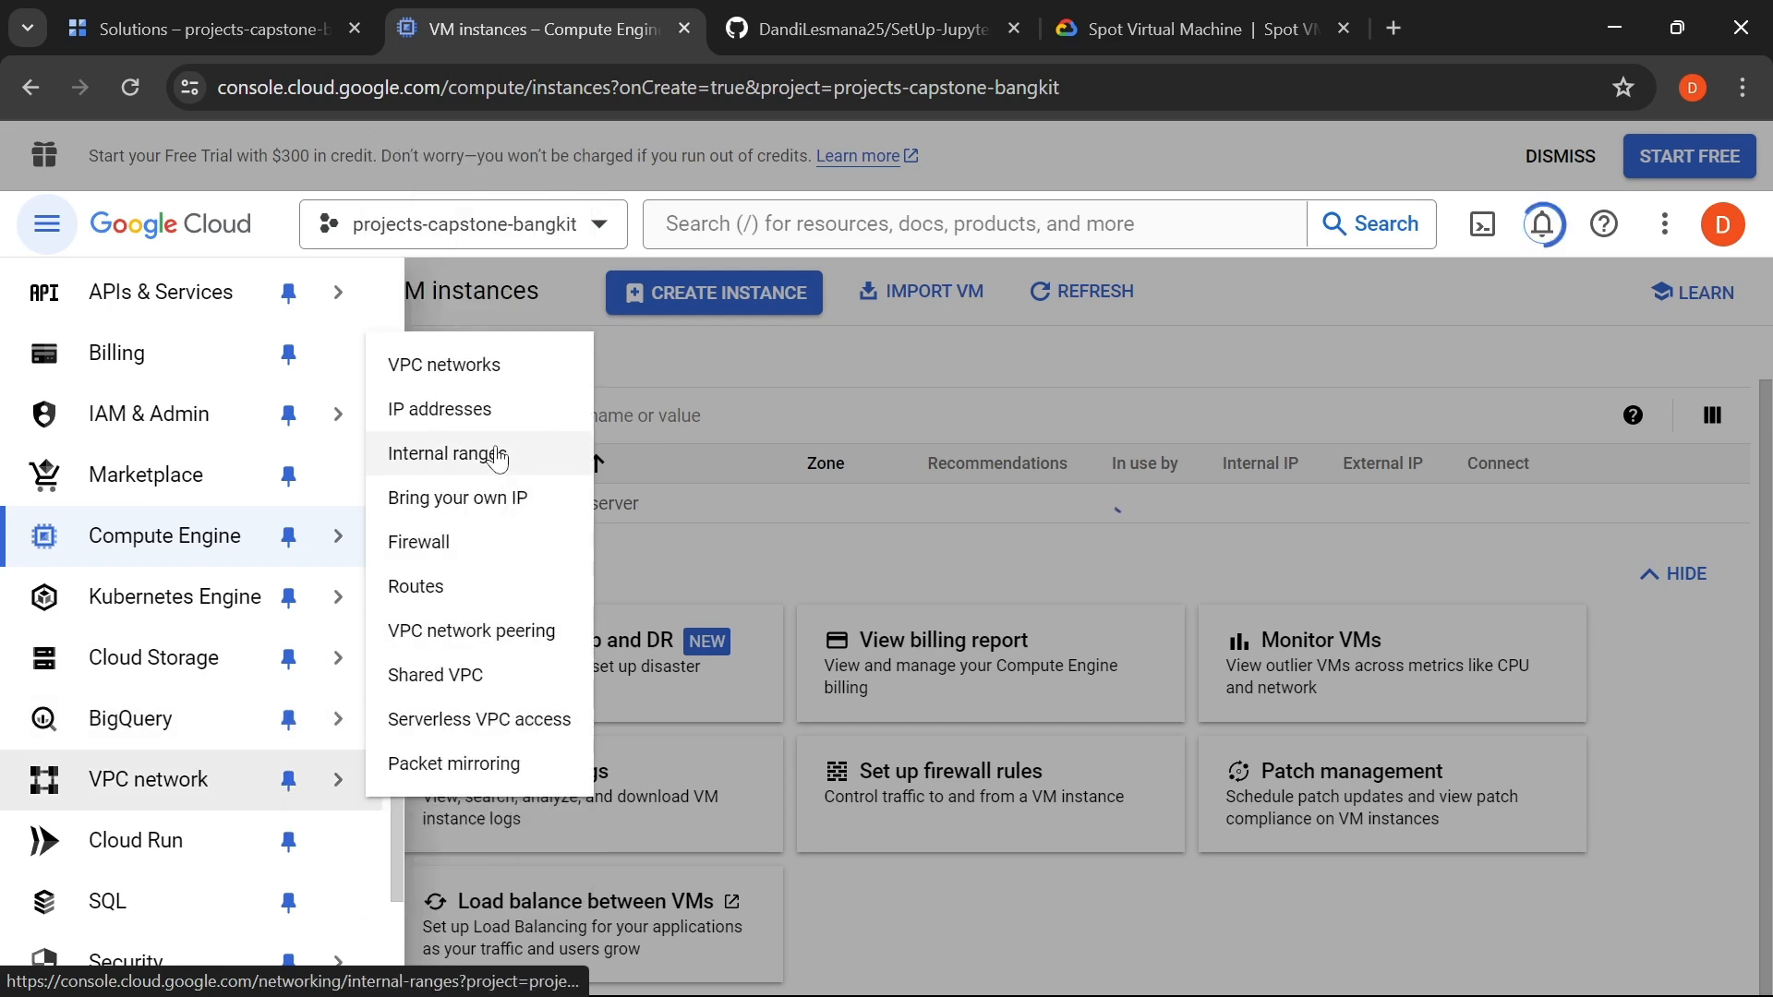
pyautogui.click(457, 552)
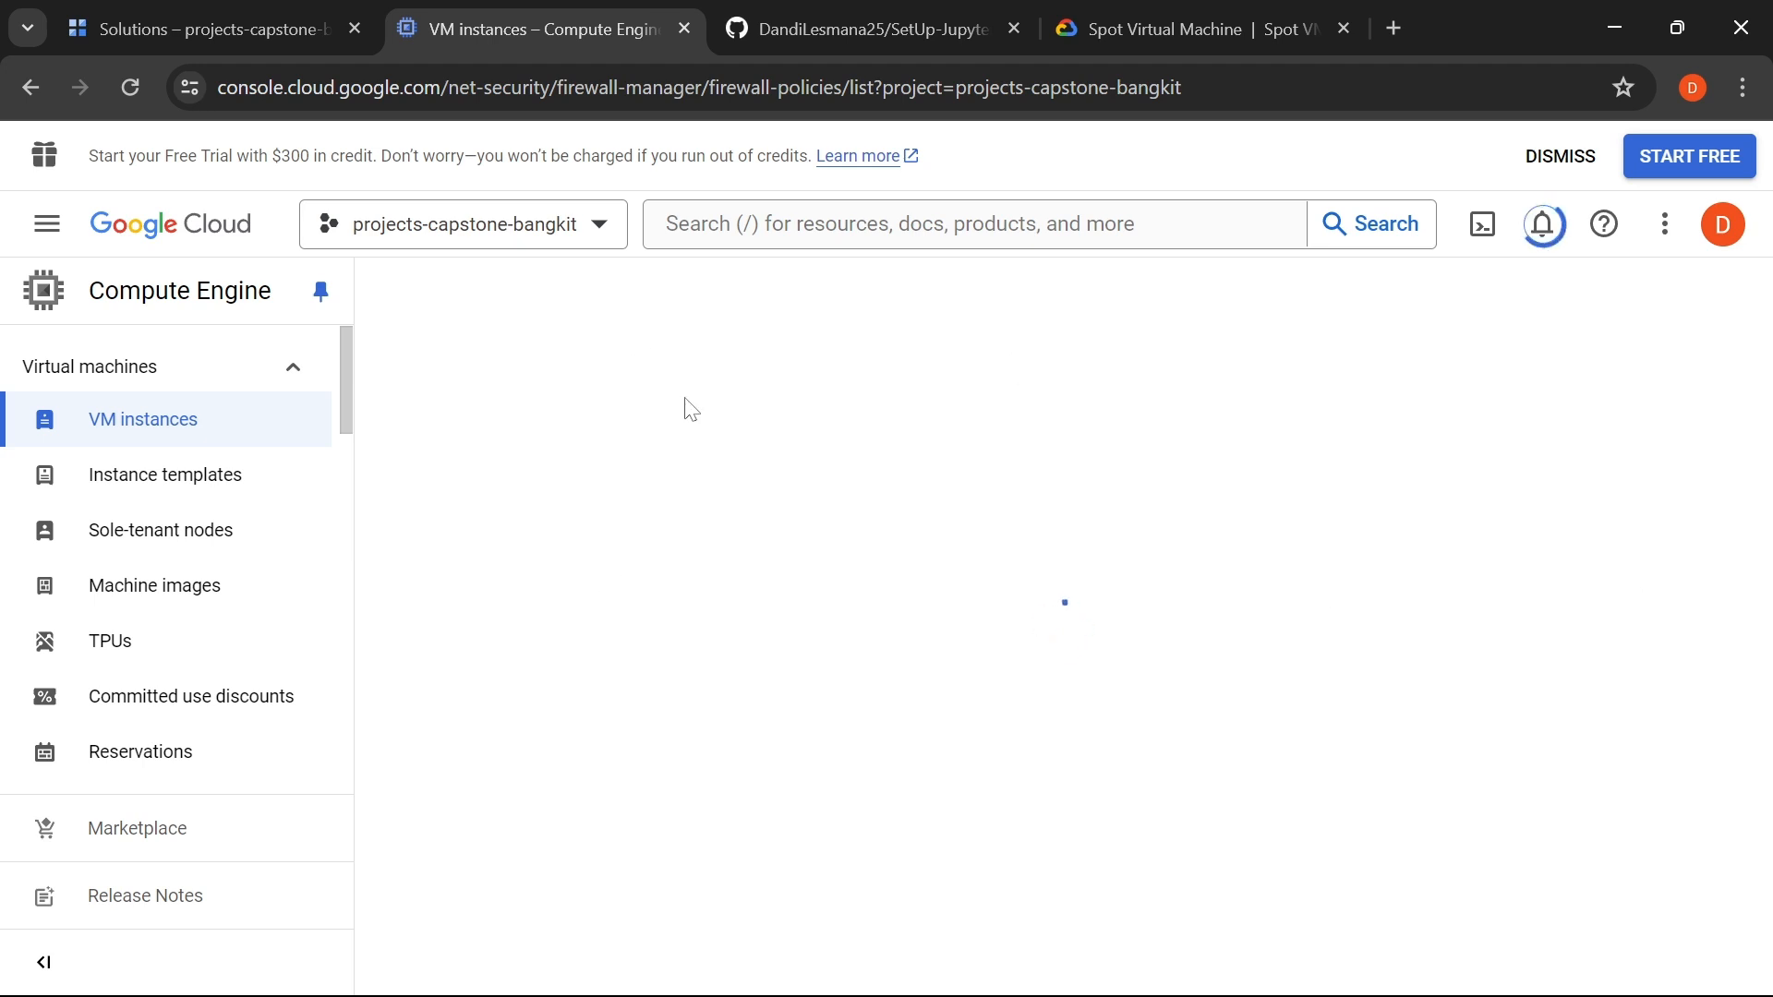
# - Look through the existing VPC firewall rules and network firewall policies of the project
pyautogui.scroll(-15, 752, 464)
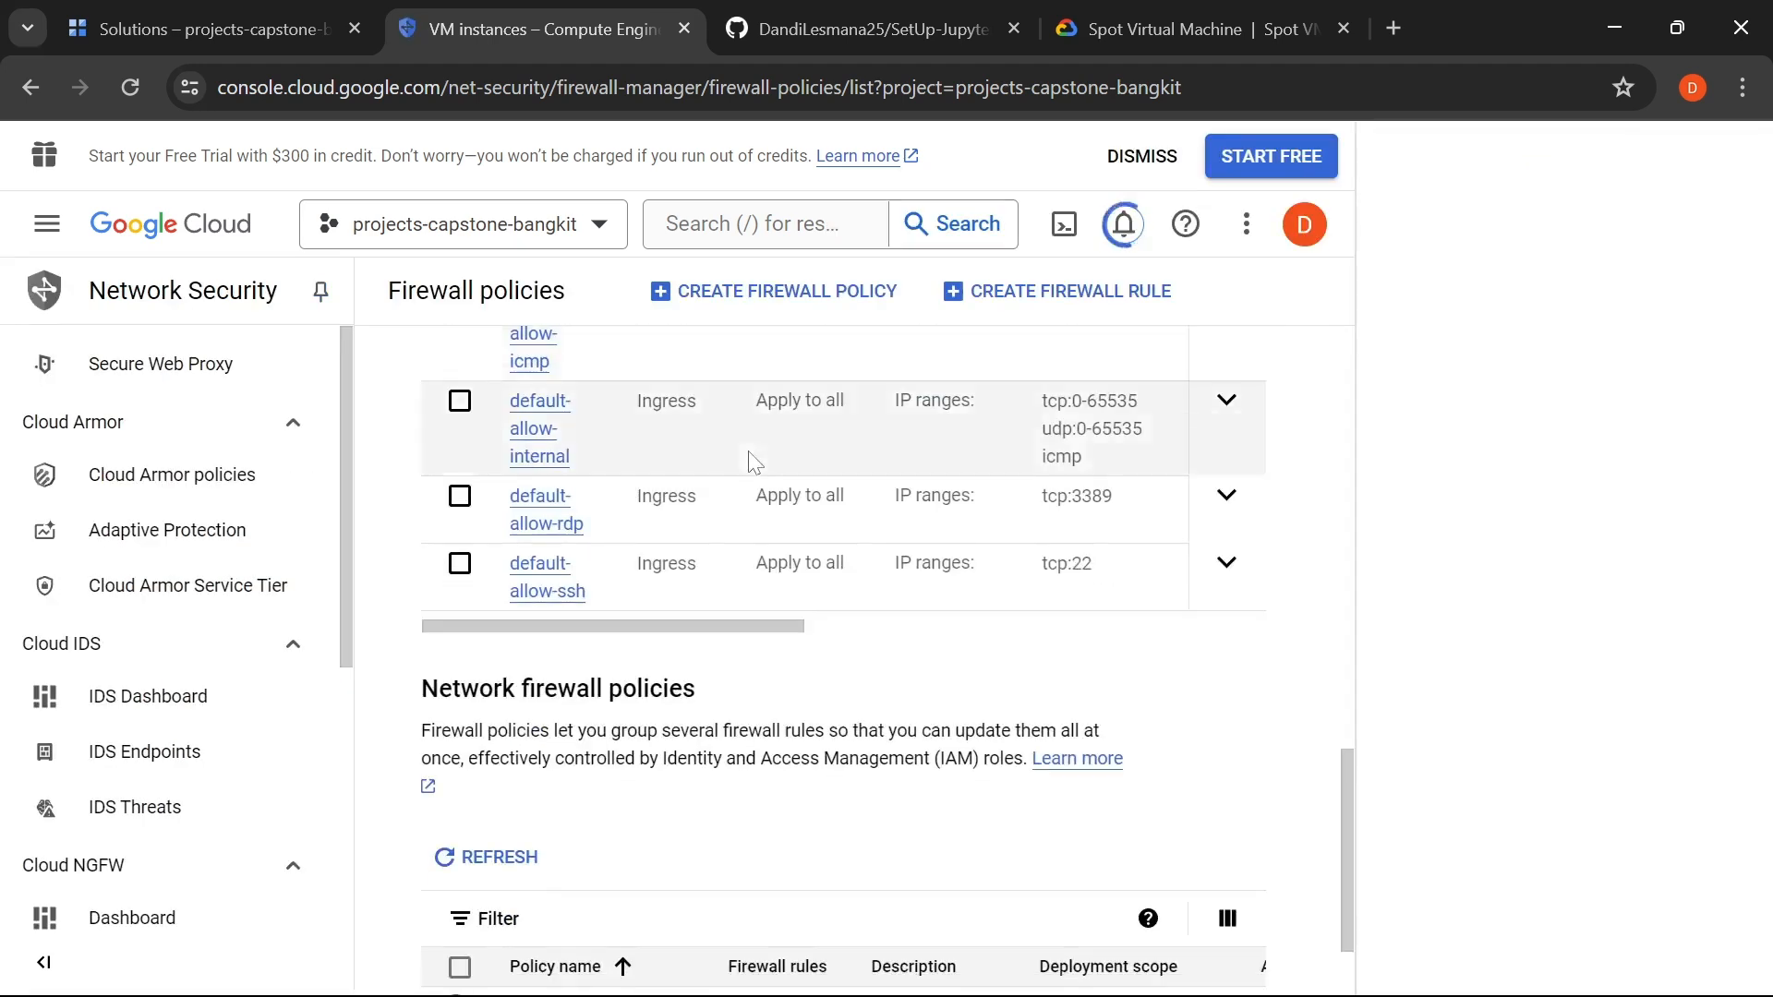
pyautogui.scroll(2, 646, 471)
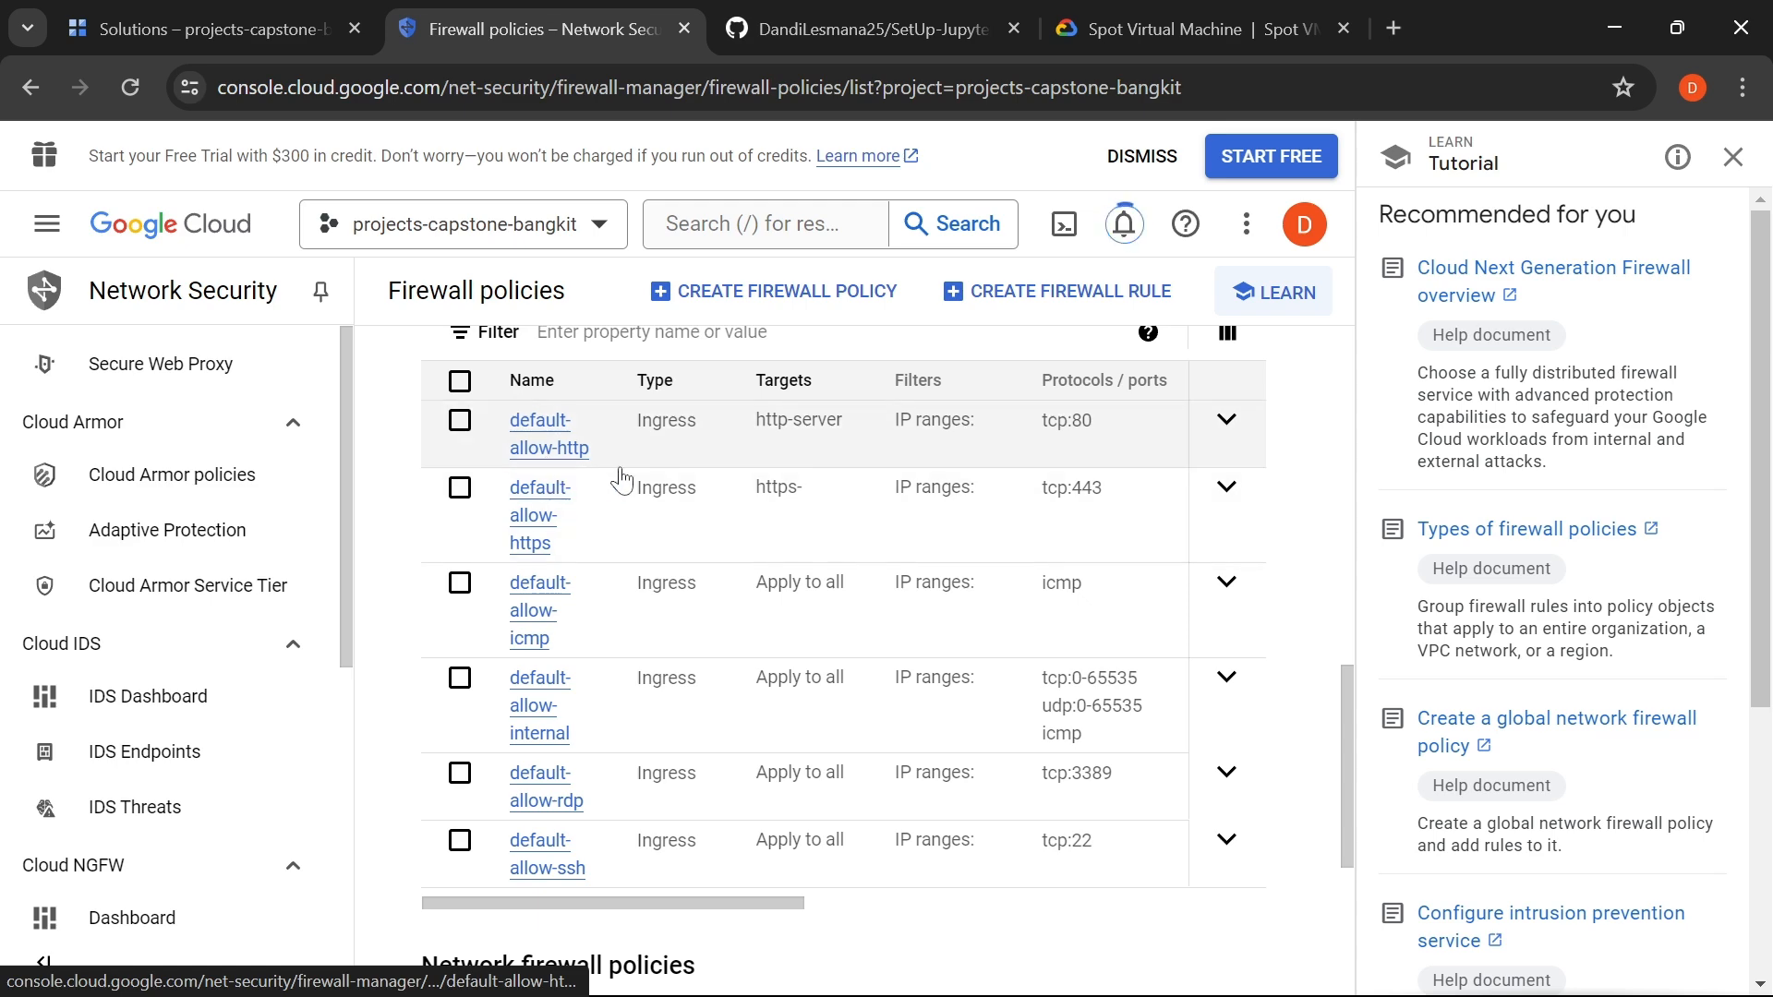
pyautogui.scroll(-4, 535, 567)
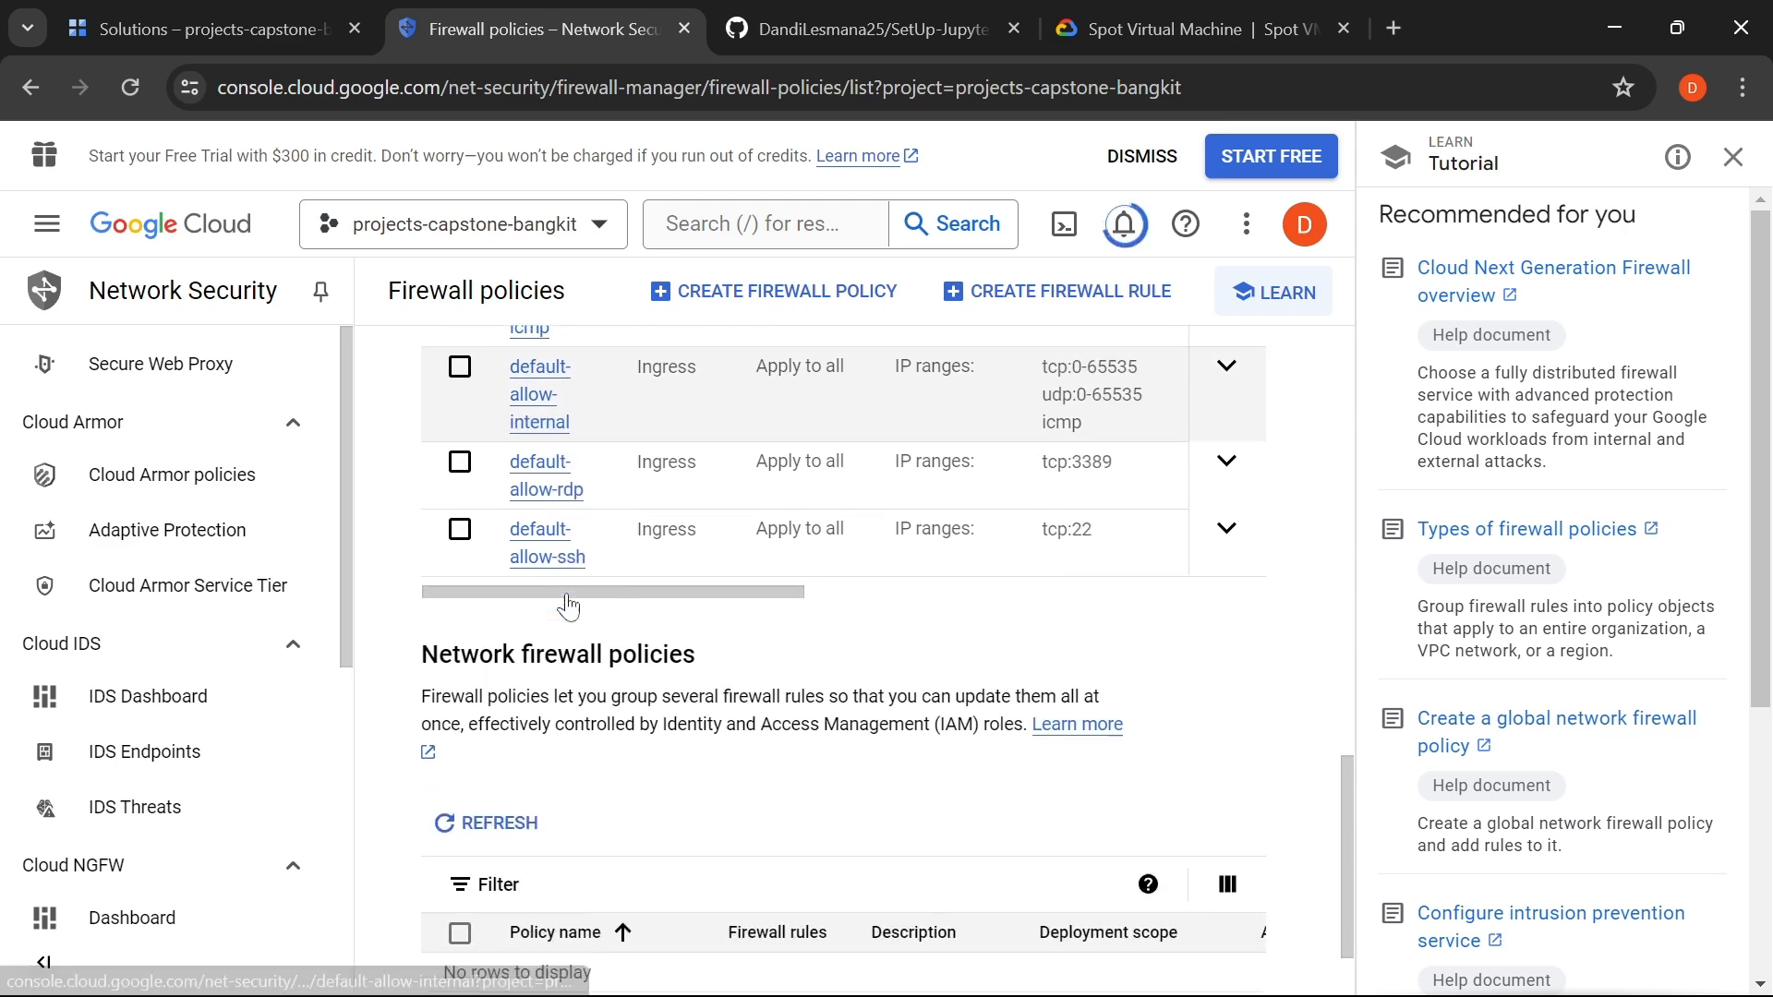
pyautogui.scroll(4, 592, 491)
pyautogui.scroll(5, 592, 491)
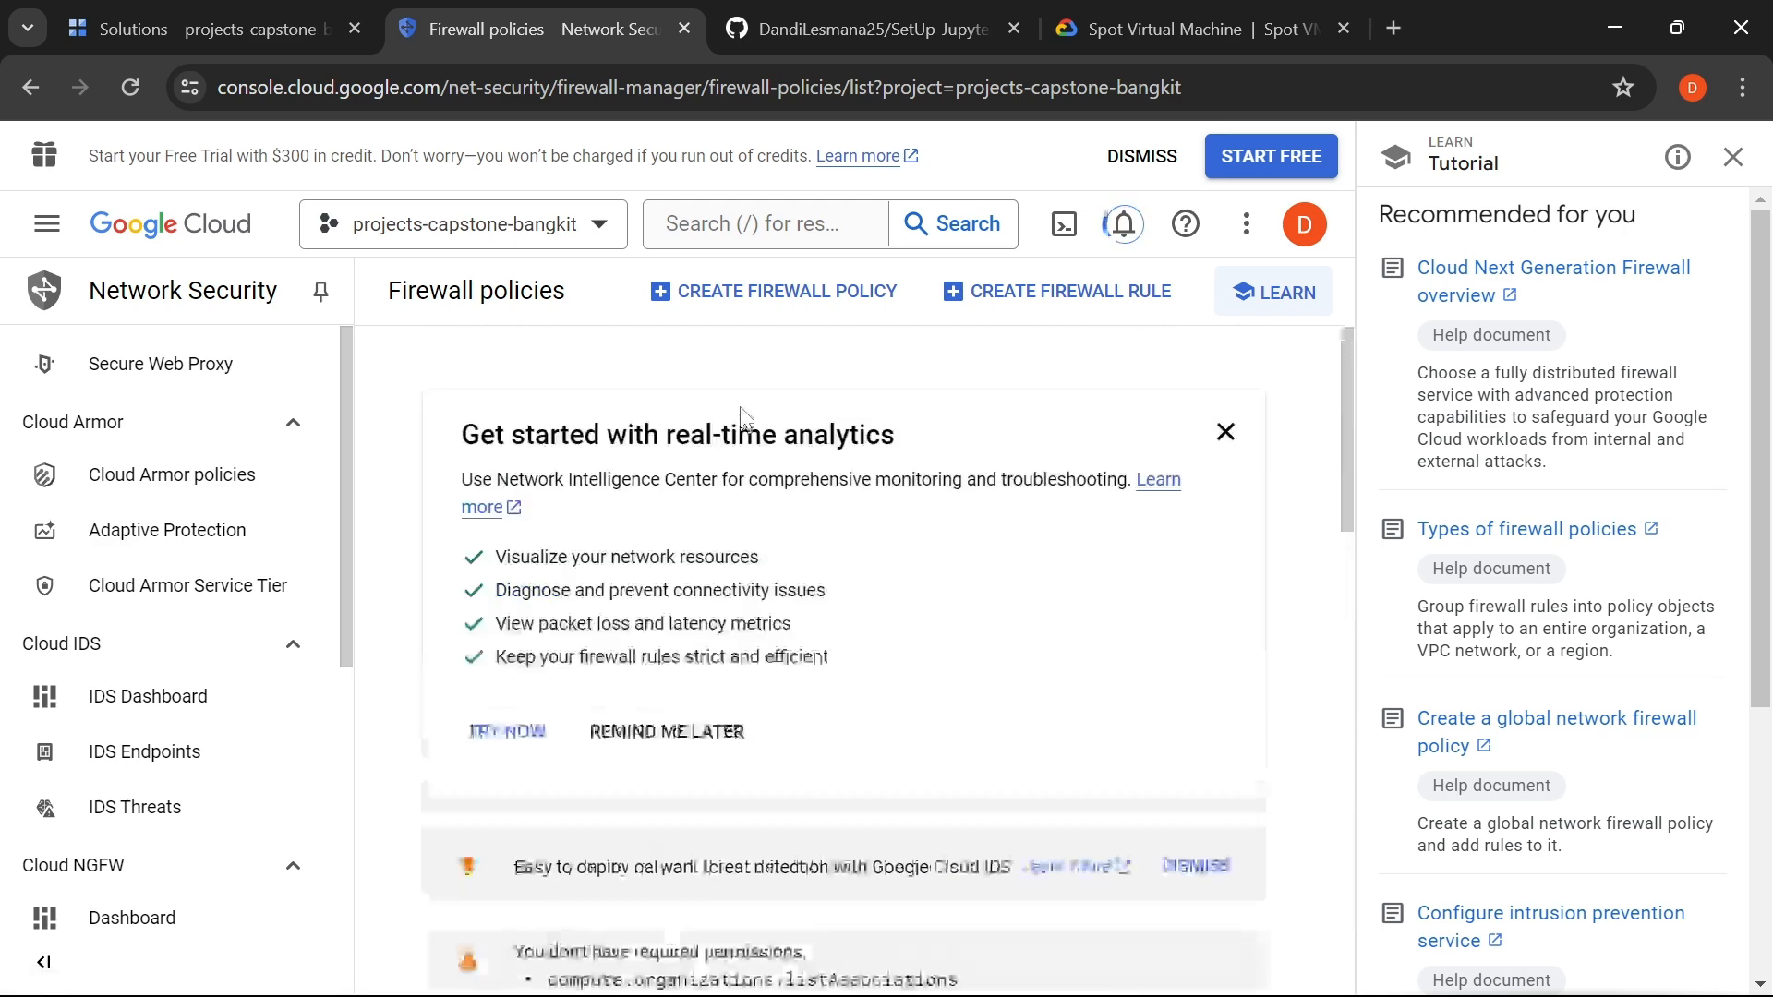
# - Start a new firewall rule and name it firewall-allow-port-8888, as given in the GitHub README
pyautogui.click(1064, 307)
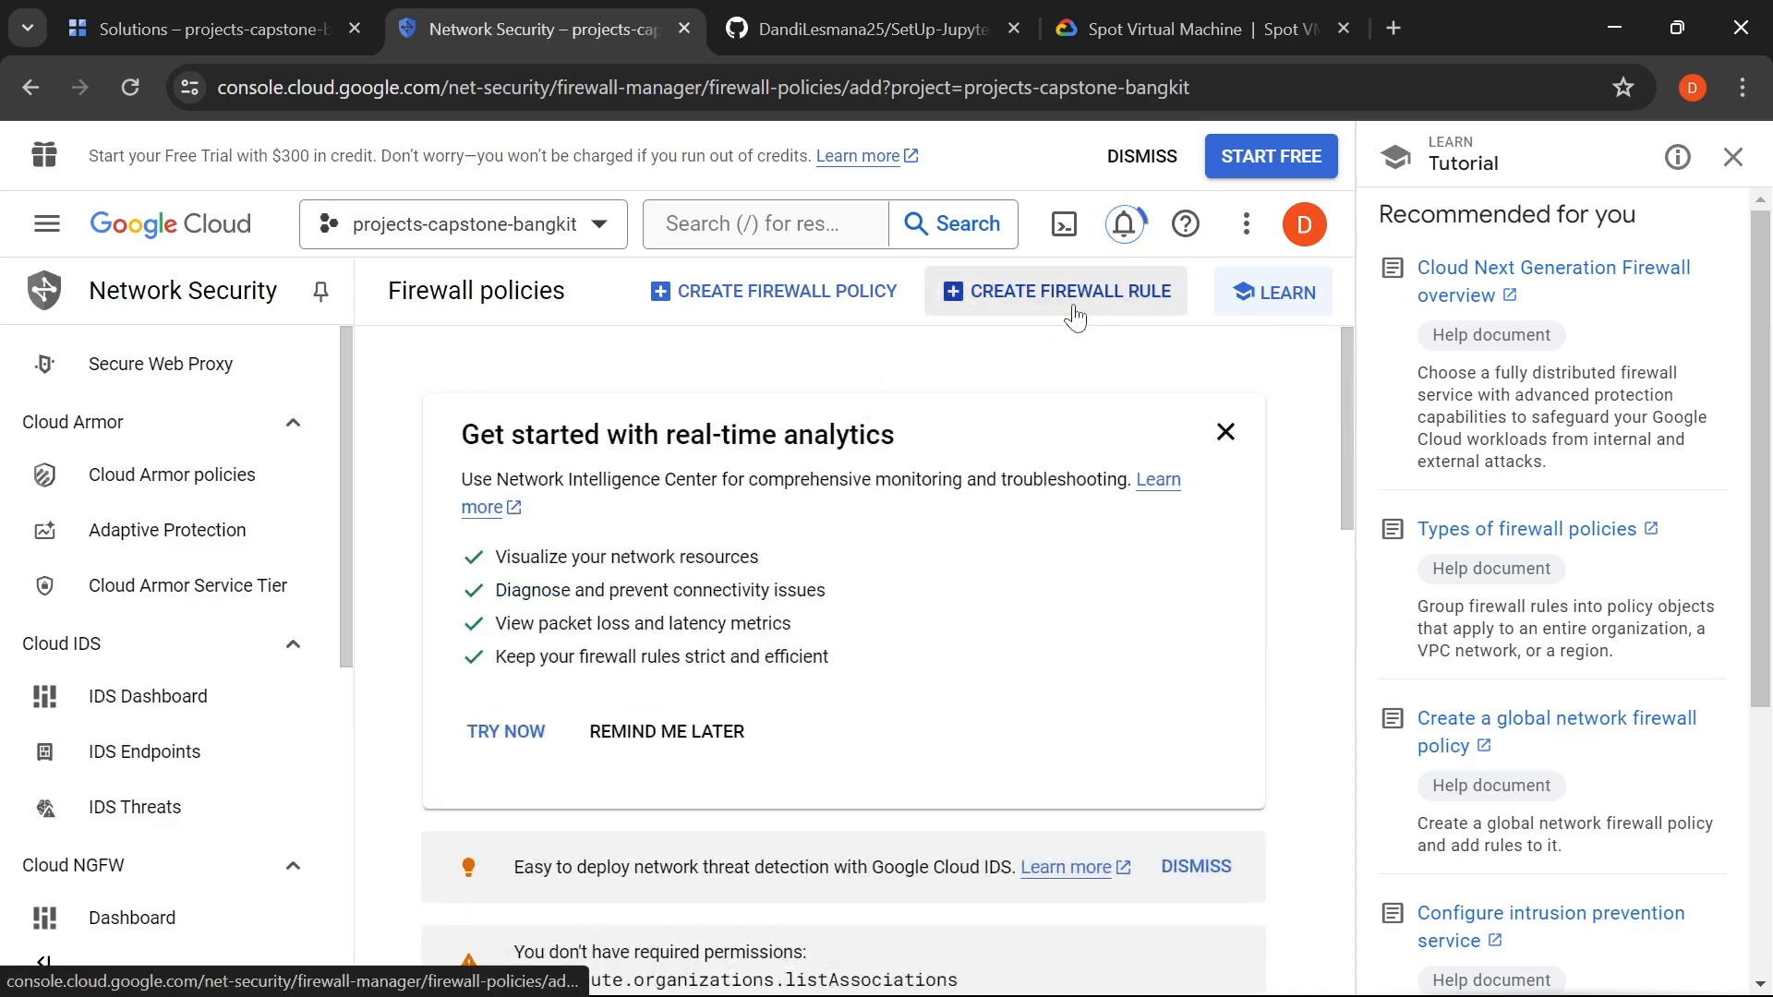
pyautogui.click(873, 30)
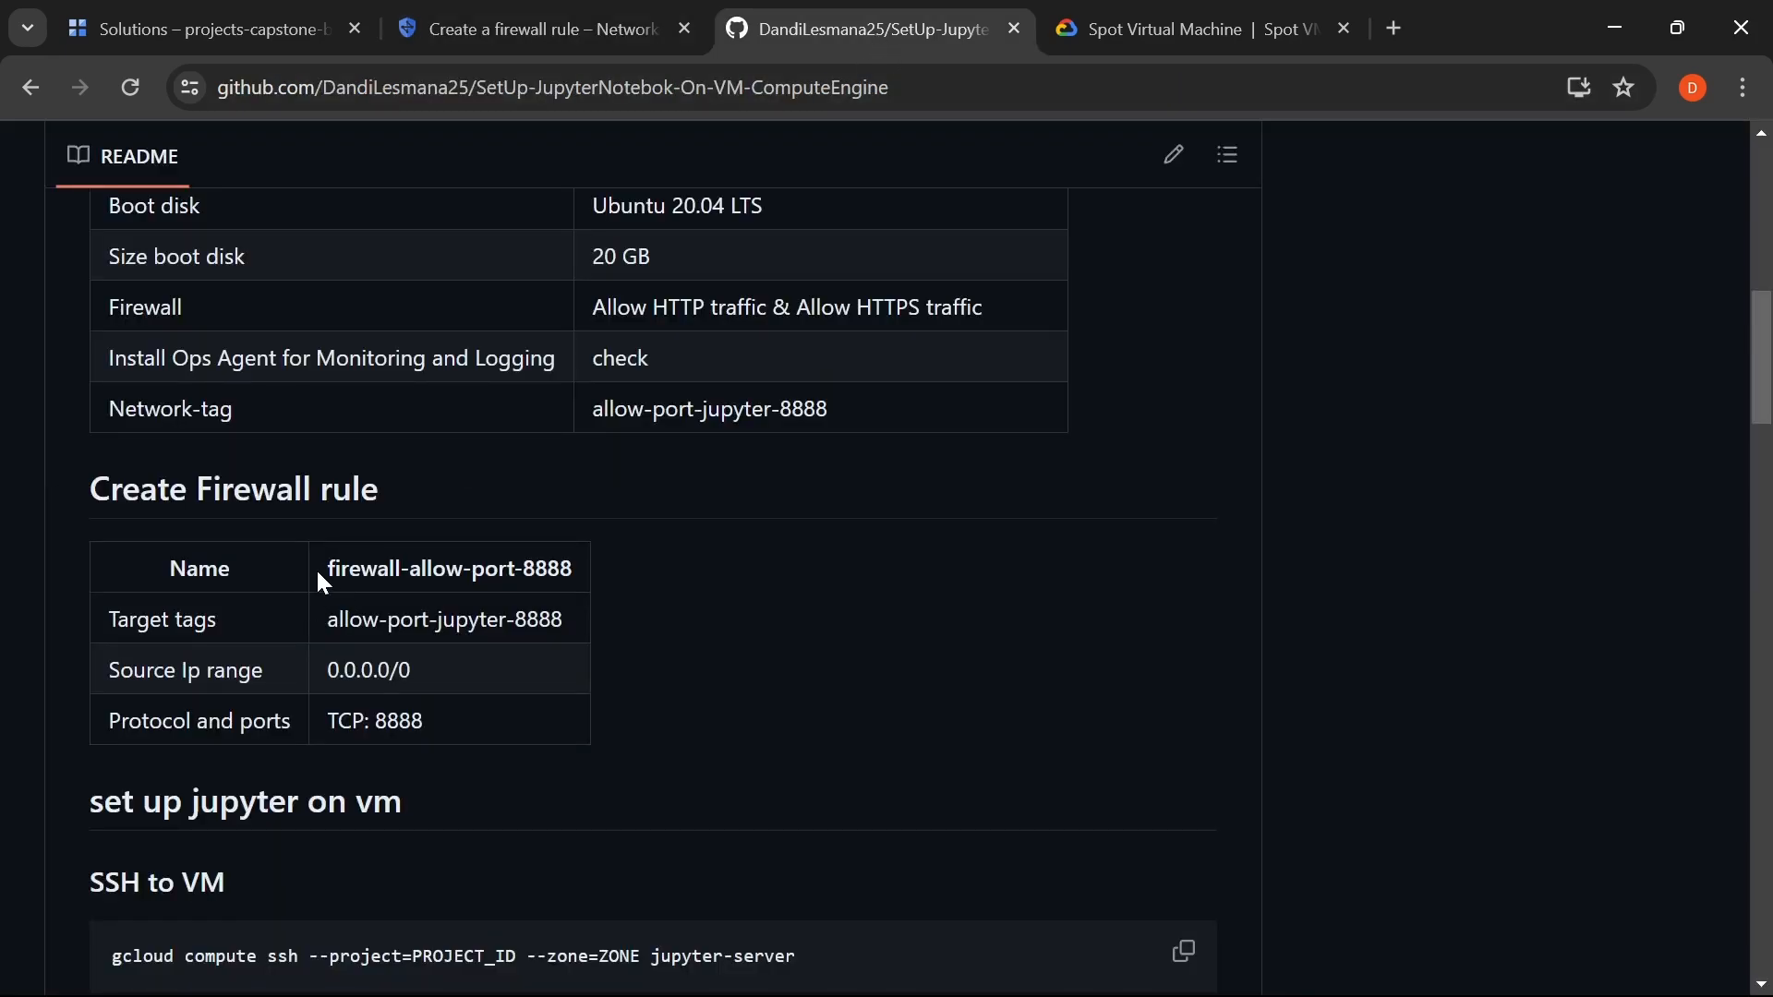
pyautogui.moveTo(319, 572); pyautogui.dragTo(560, 568)
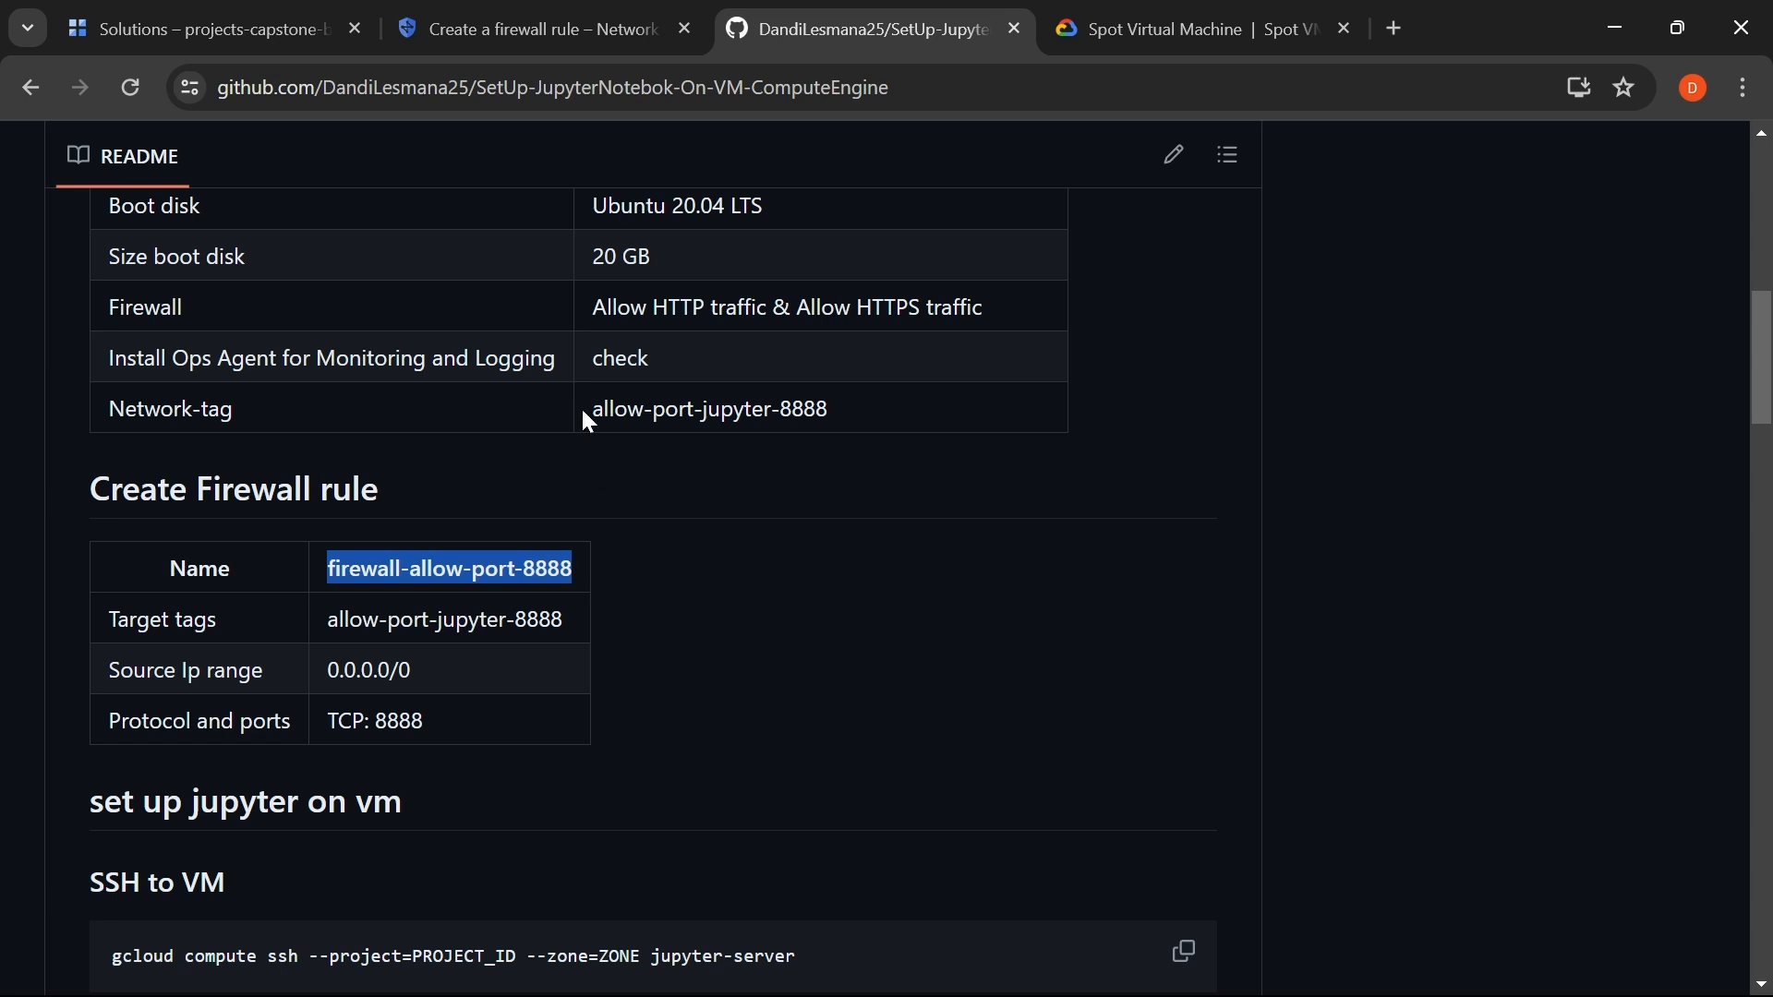
pyautogui.click(523, 28)
pyautogui.click(585, 467)
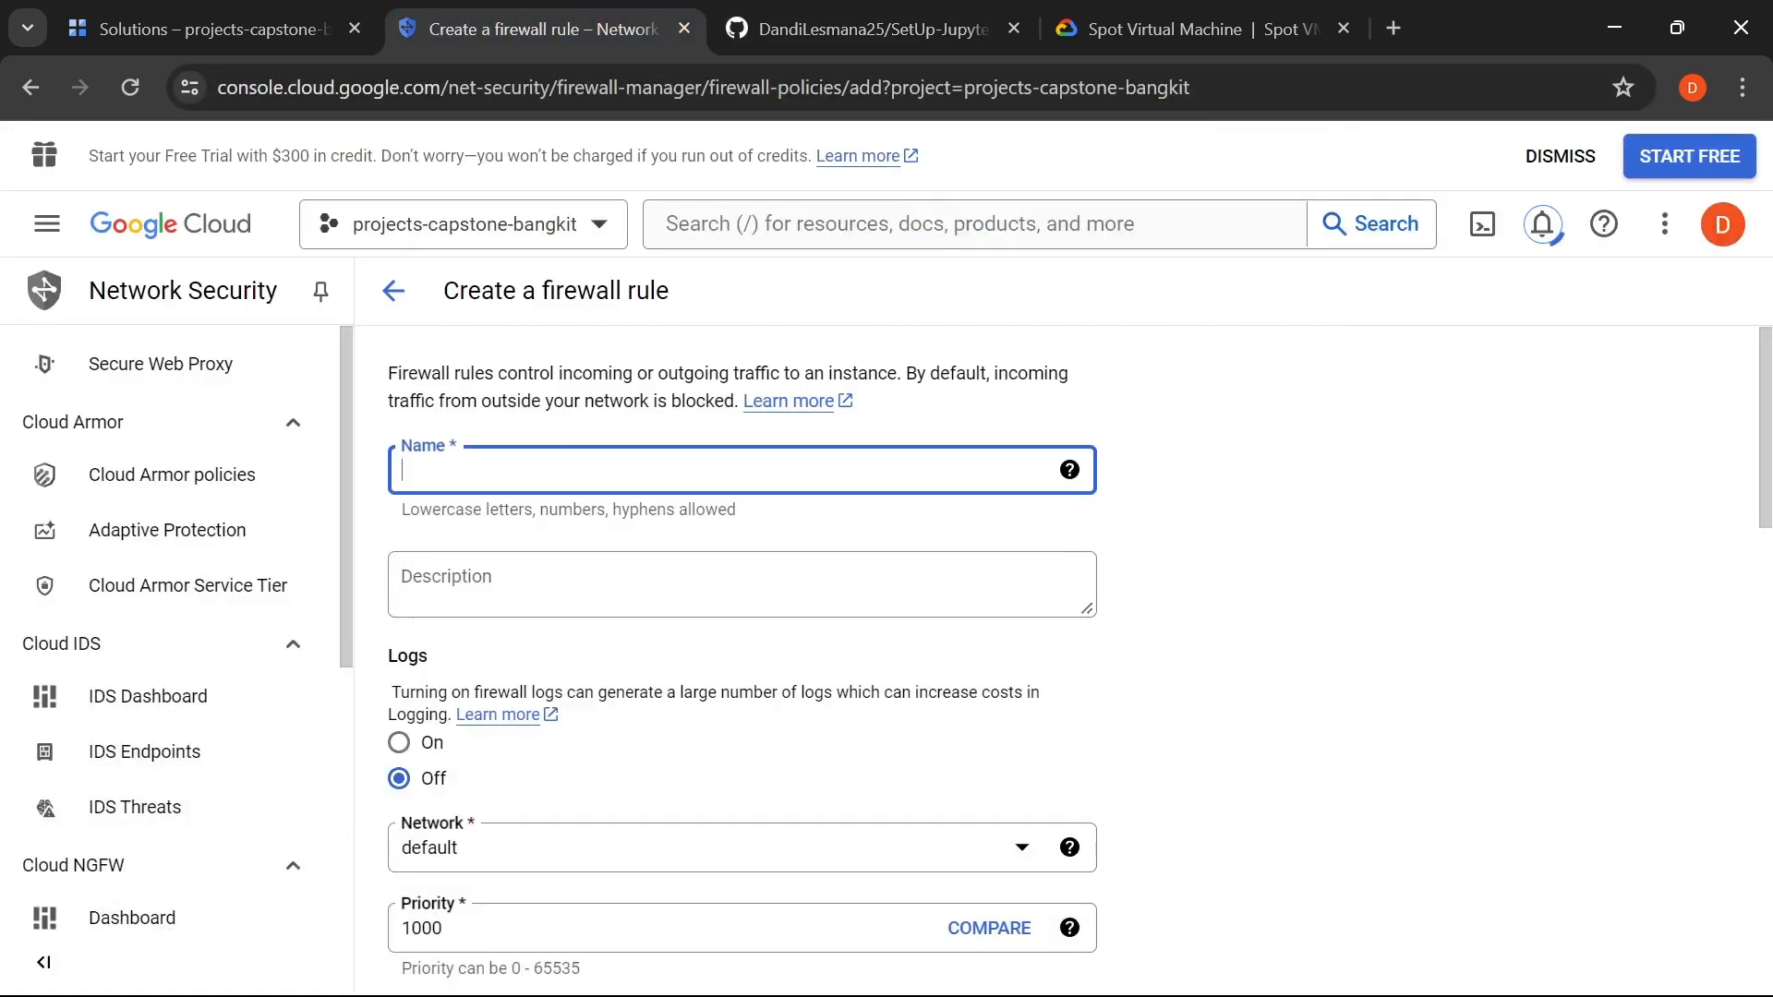
pyautogui.write('firewall-allow-port-8888')
# - Check the rule's logs, network, priority, traffic direction and action settings, and the available Targets options
pyautogui.scroll(-2, 483, 591)
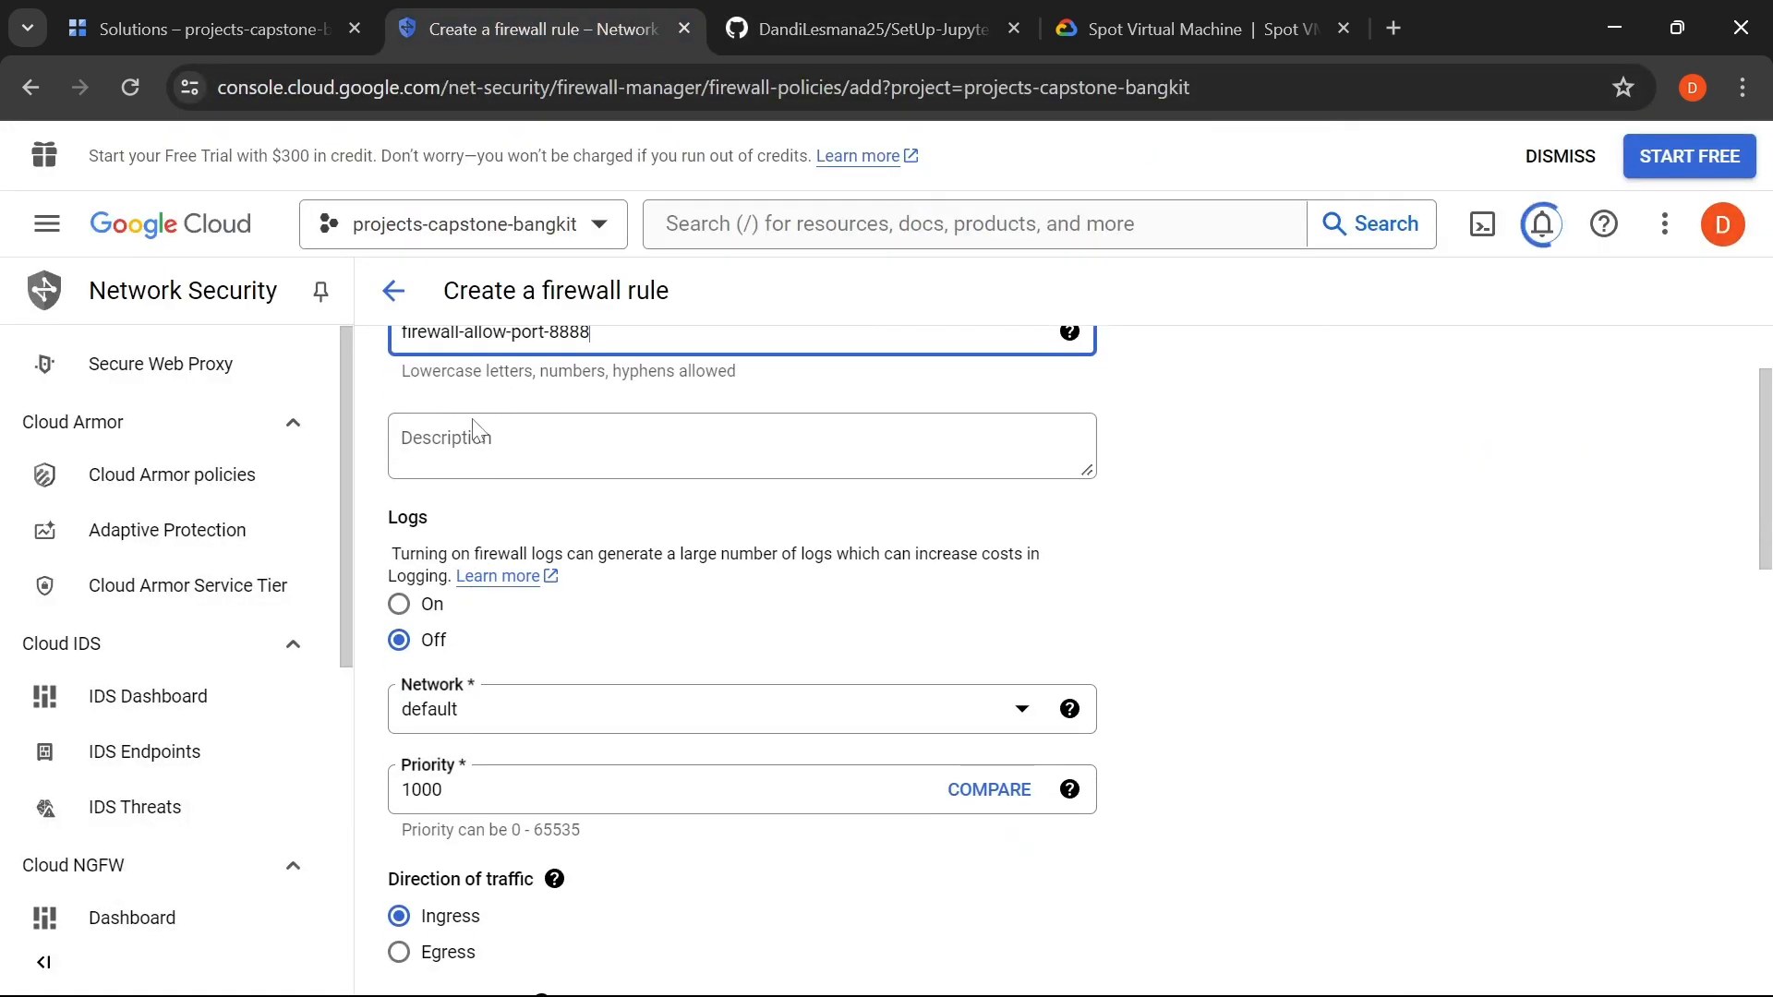
pyautogui.click(479, 430)
pyautogui.scroll(-1, 543, 551)
pyautogui.scroll(-1, 543, 549)
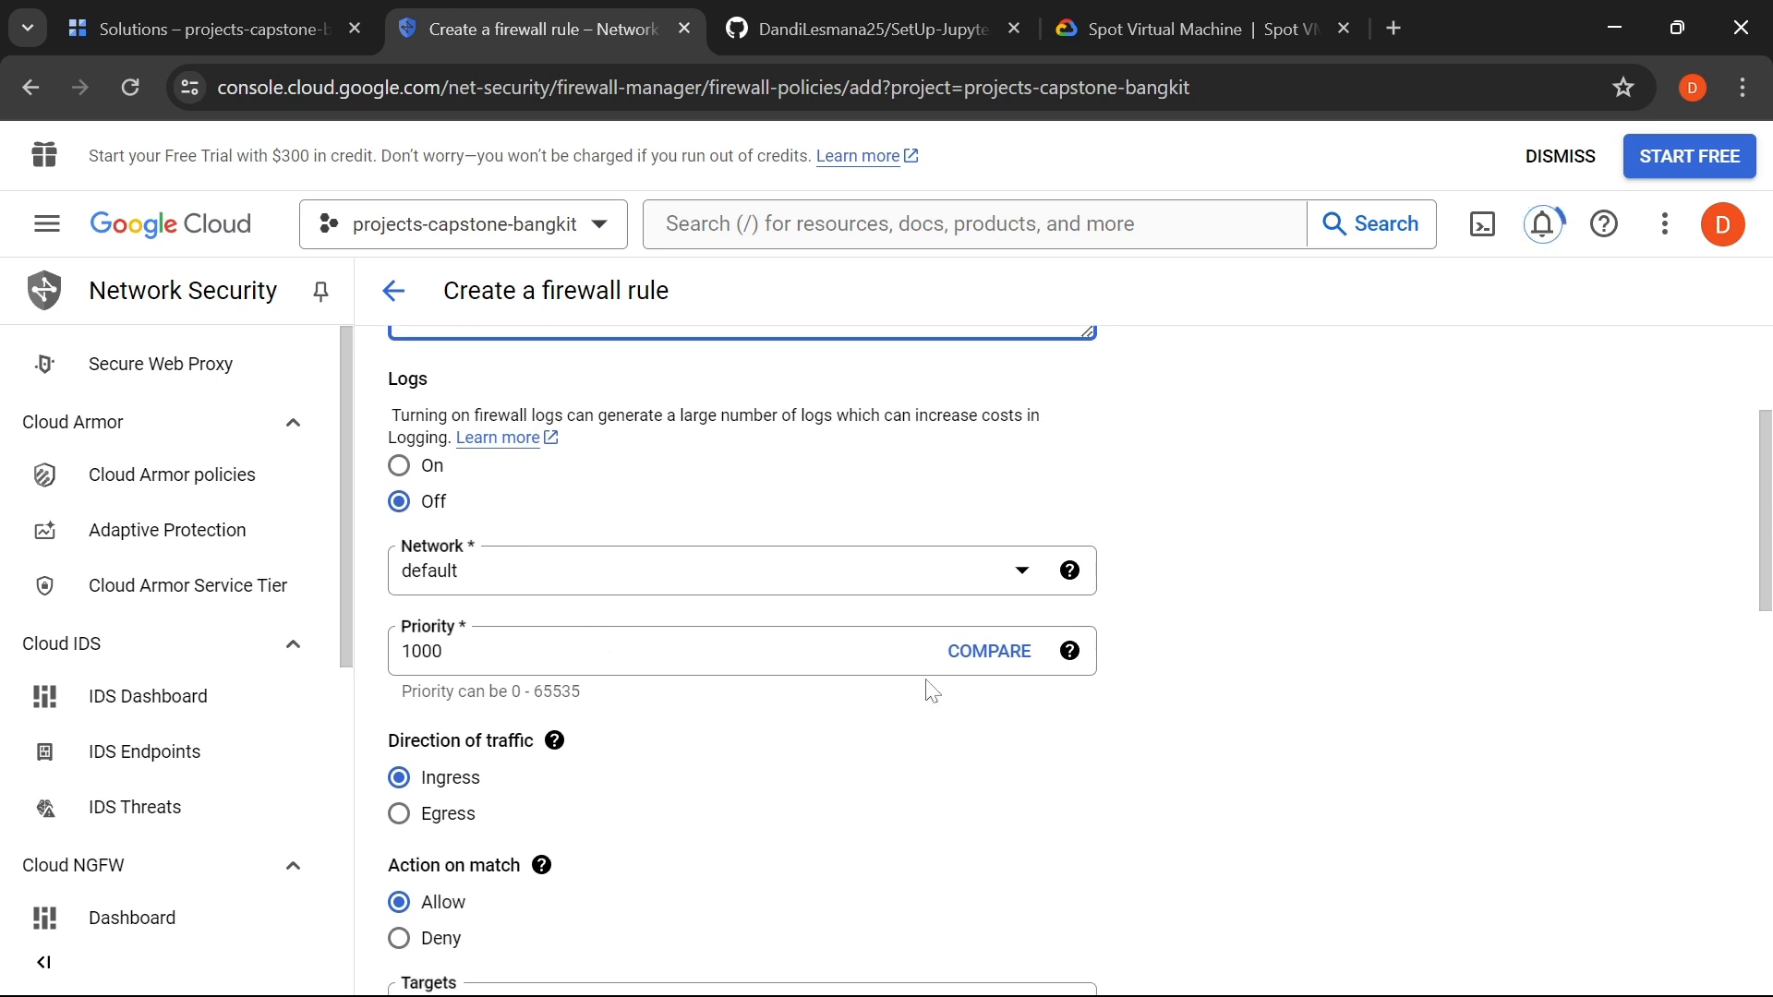
pyautogui.scroll(-2, 713, 637)
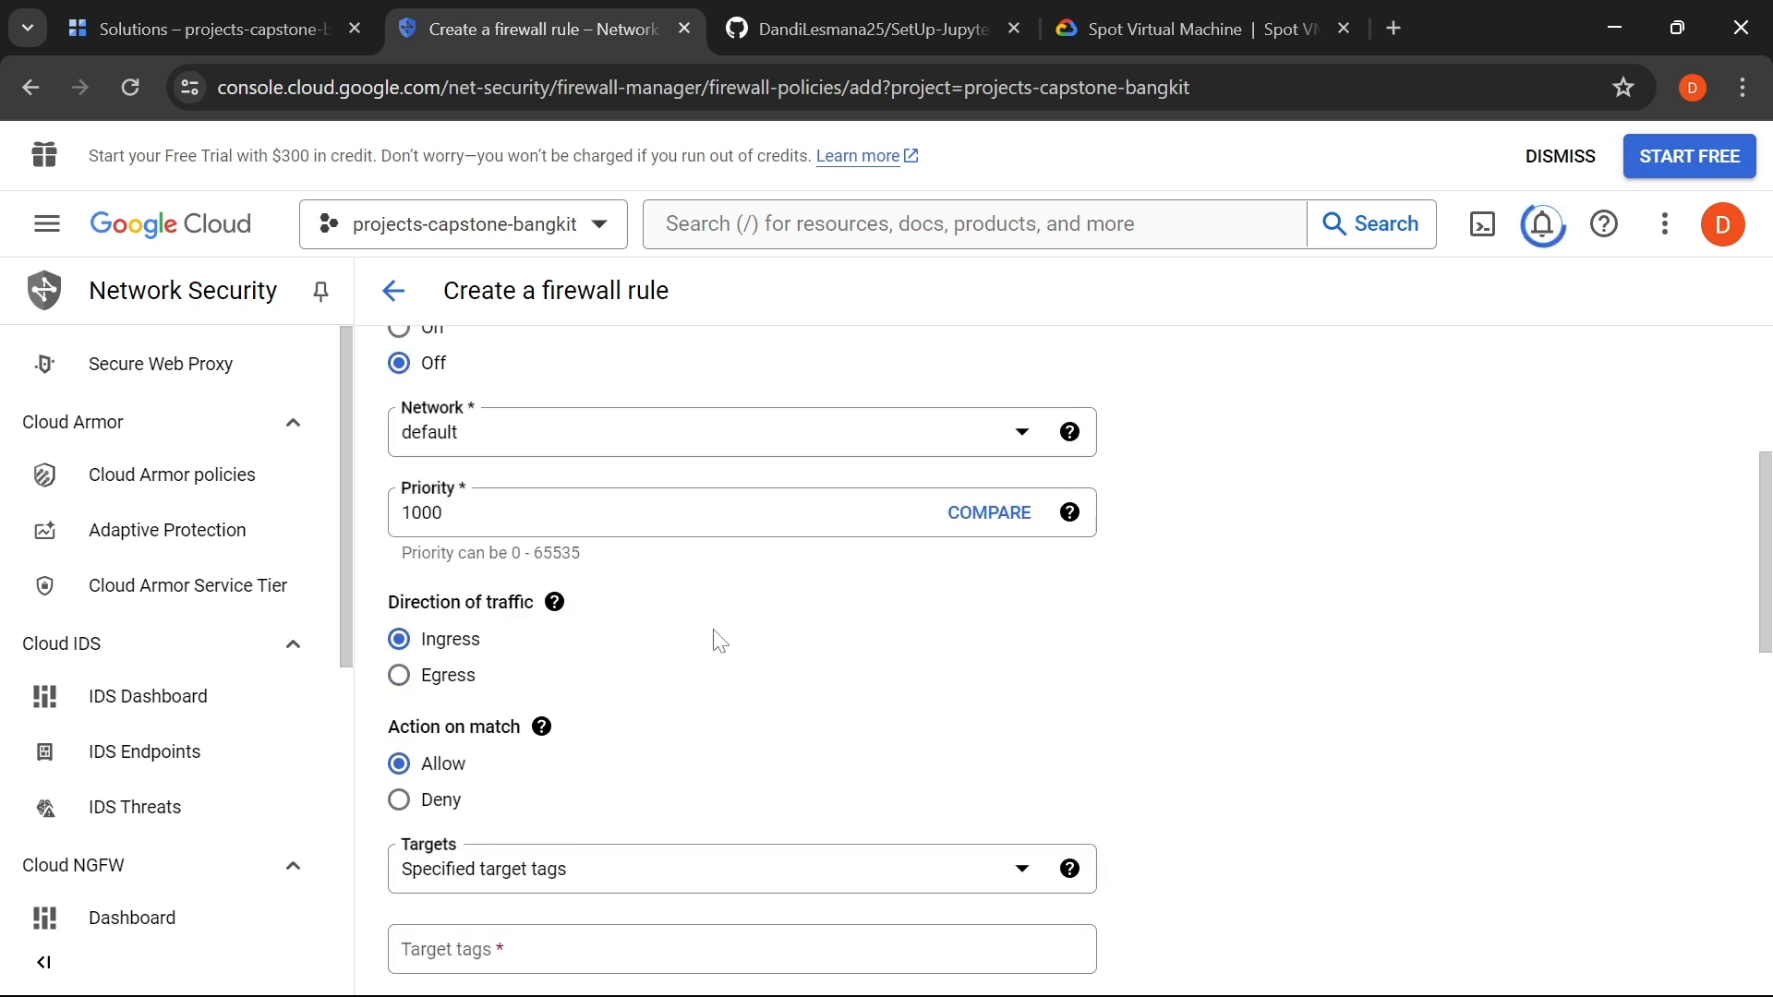
pyautogui.scroll(2, 584, 612)
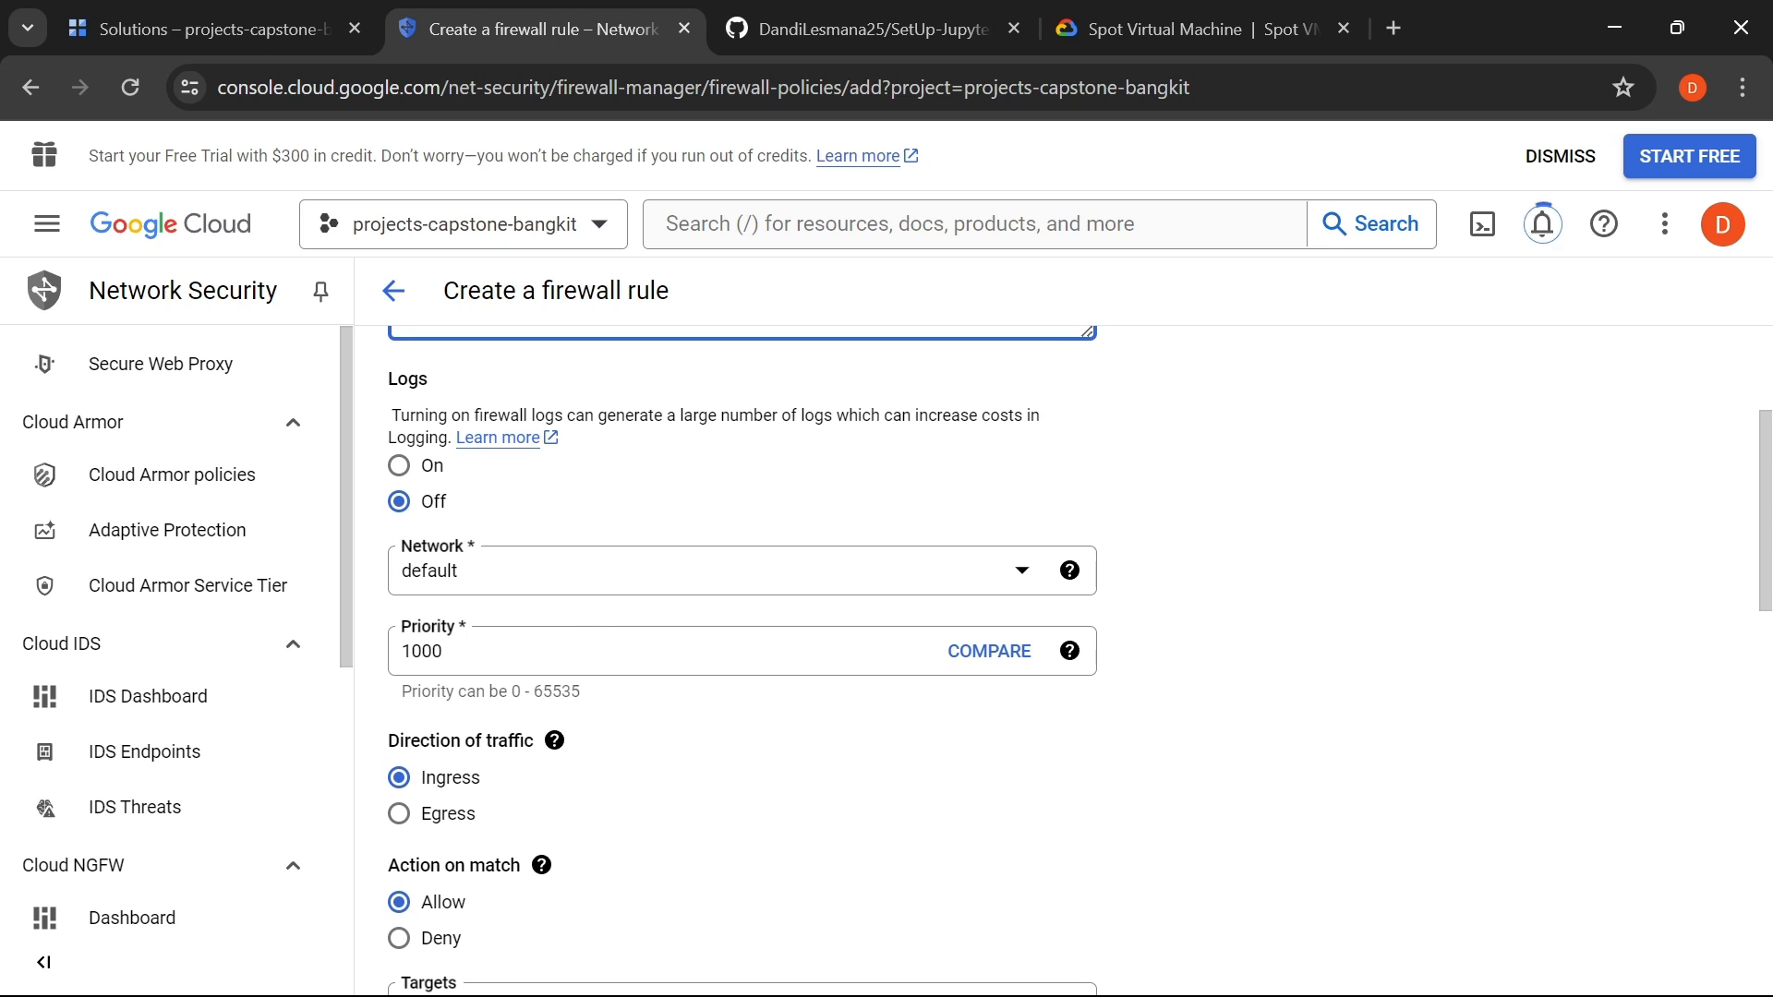
pyautogui.scroll(-5, 764, 765)
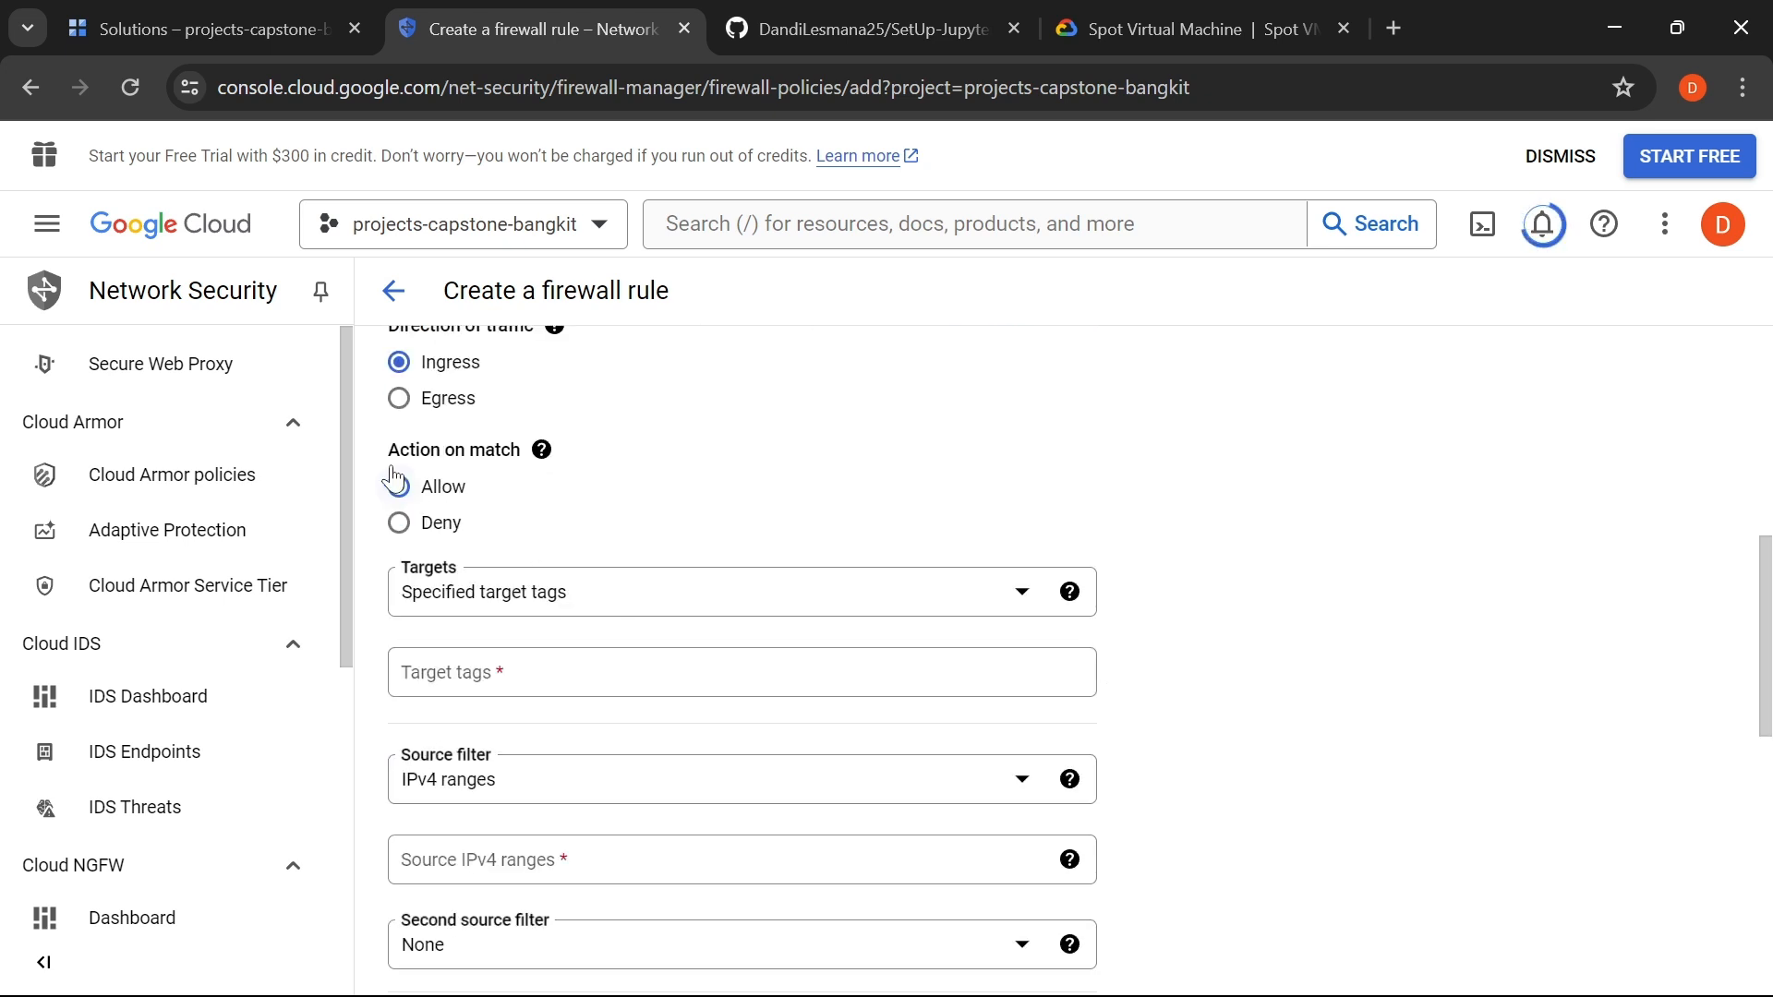
pyautogui.scroll(-2, 517, 591)
pyautogui.click(639, 466)
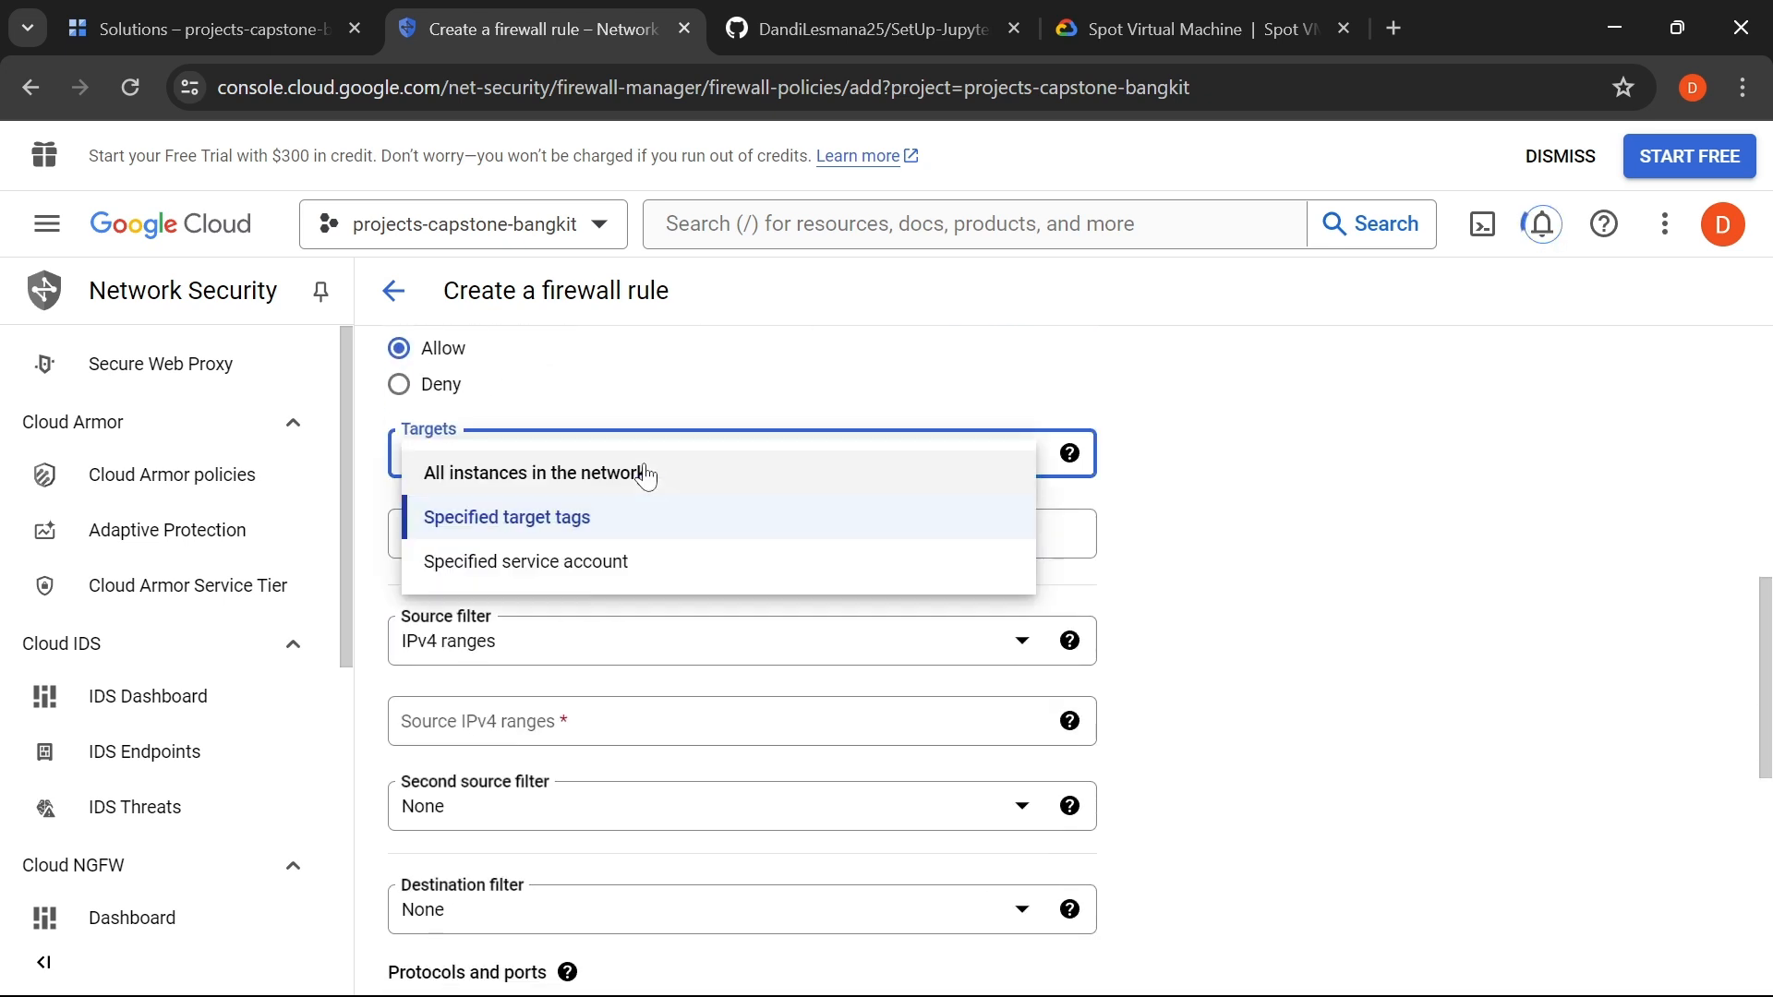
pyautogui.click(964, 640)
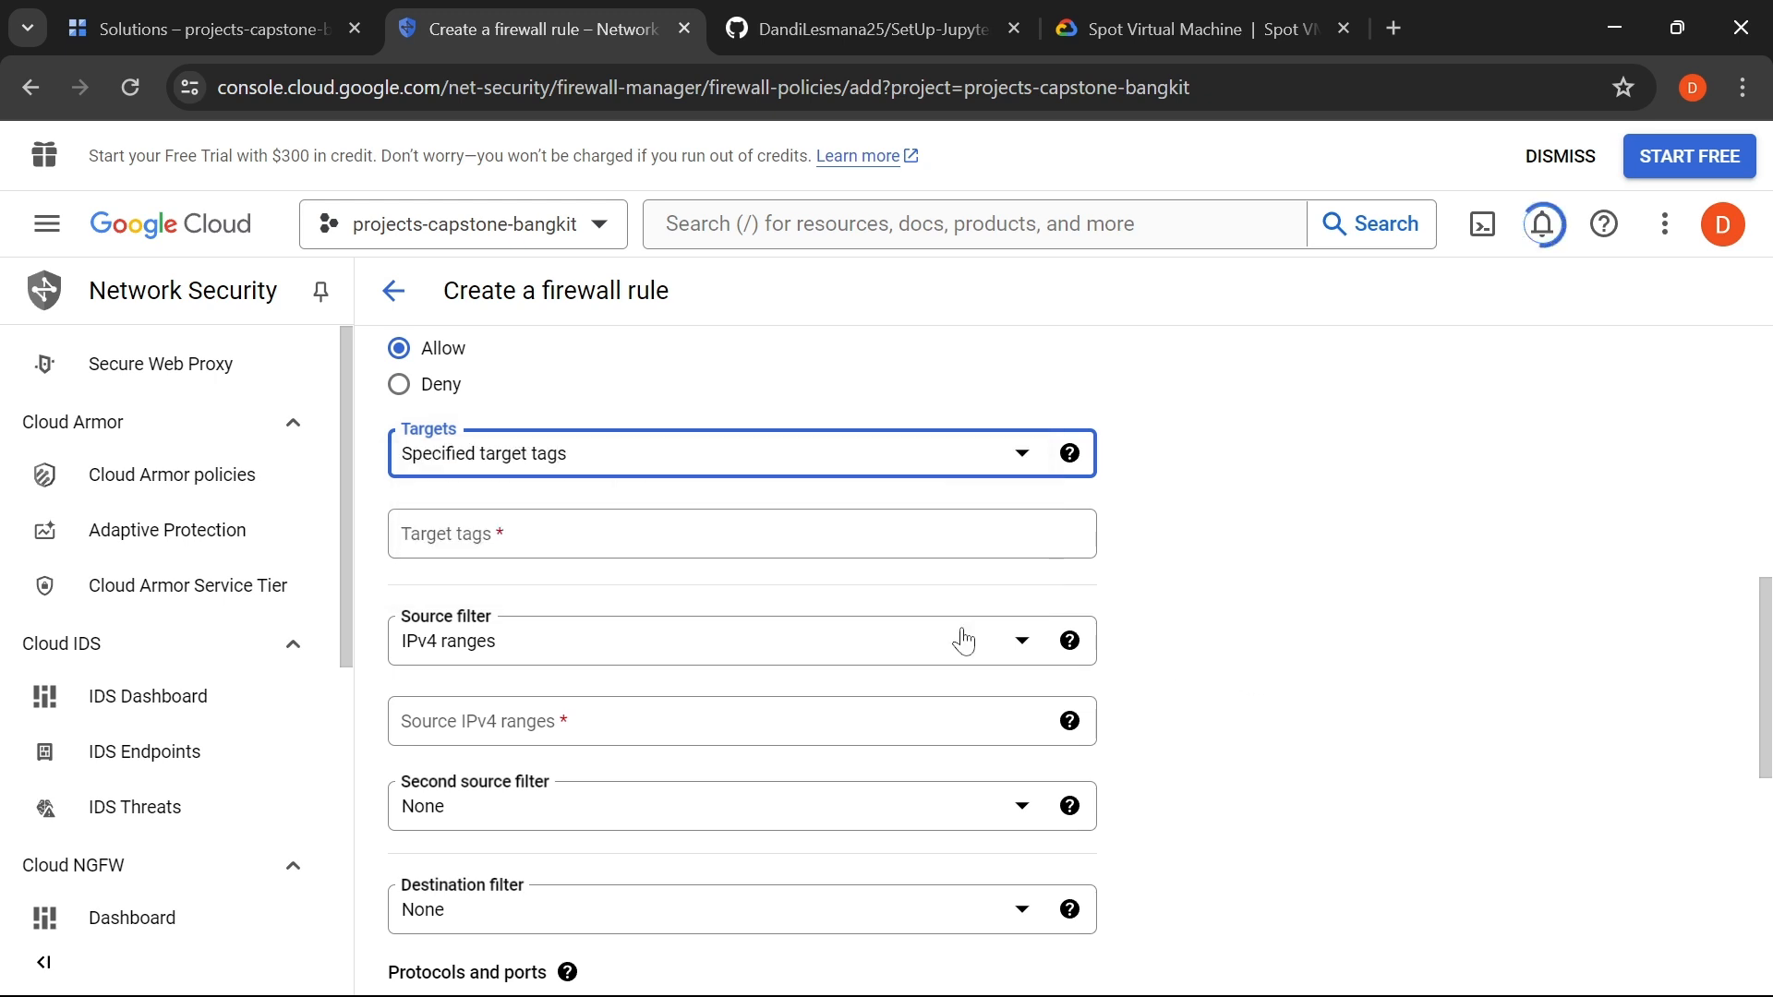
# - Copy the target tag allow-port-jupyter-8888 from the README and add it to the firewall rule's target tags
pyautogui.press('Tab')
pyautogui.click(883, 7)
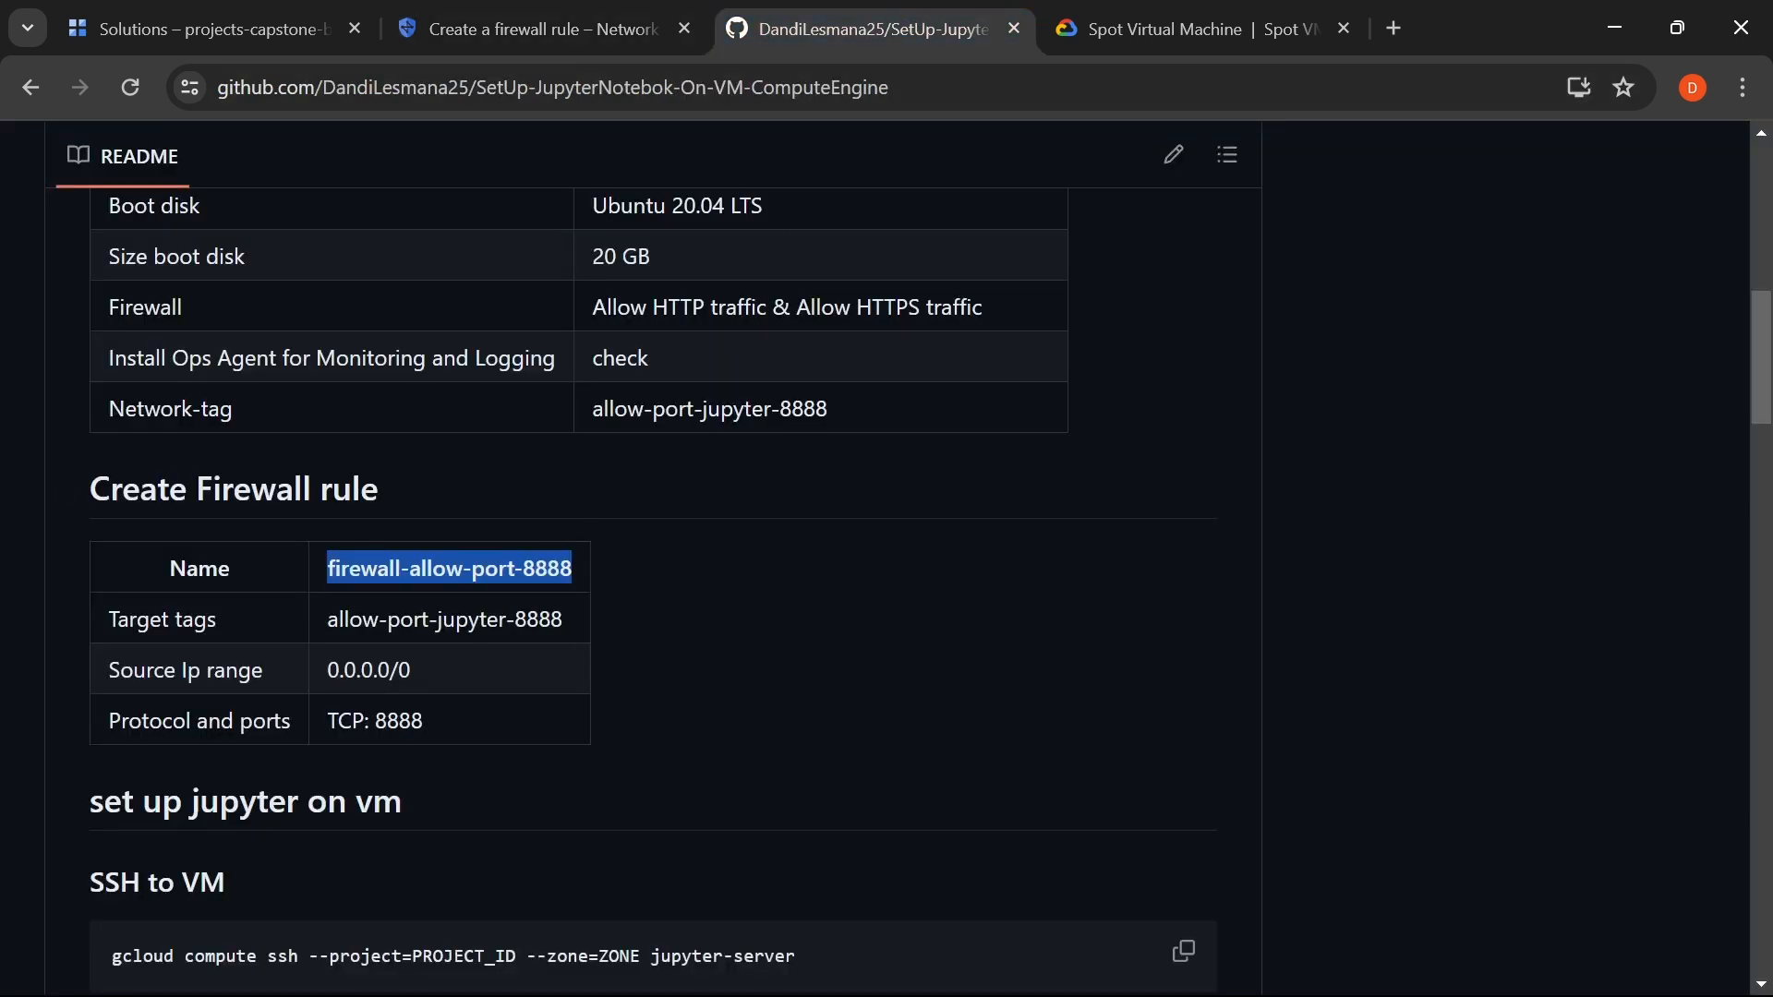
pyautogui.click(328, 621)
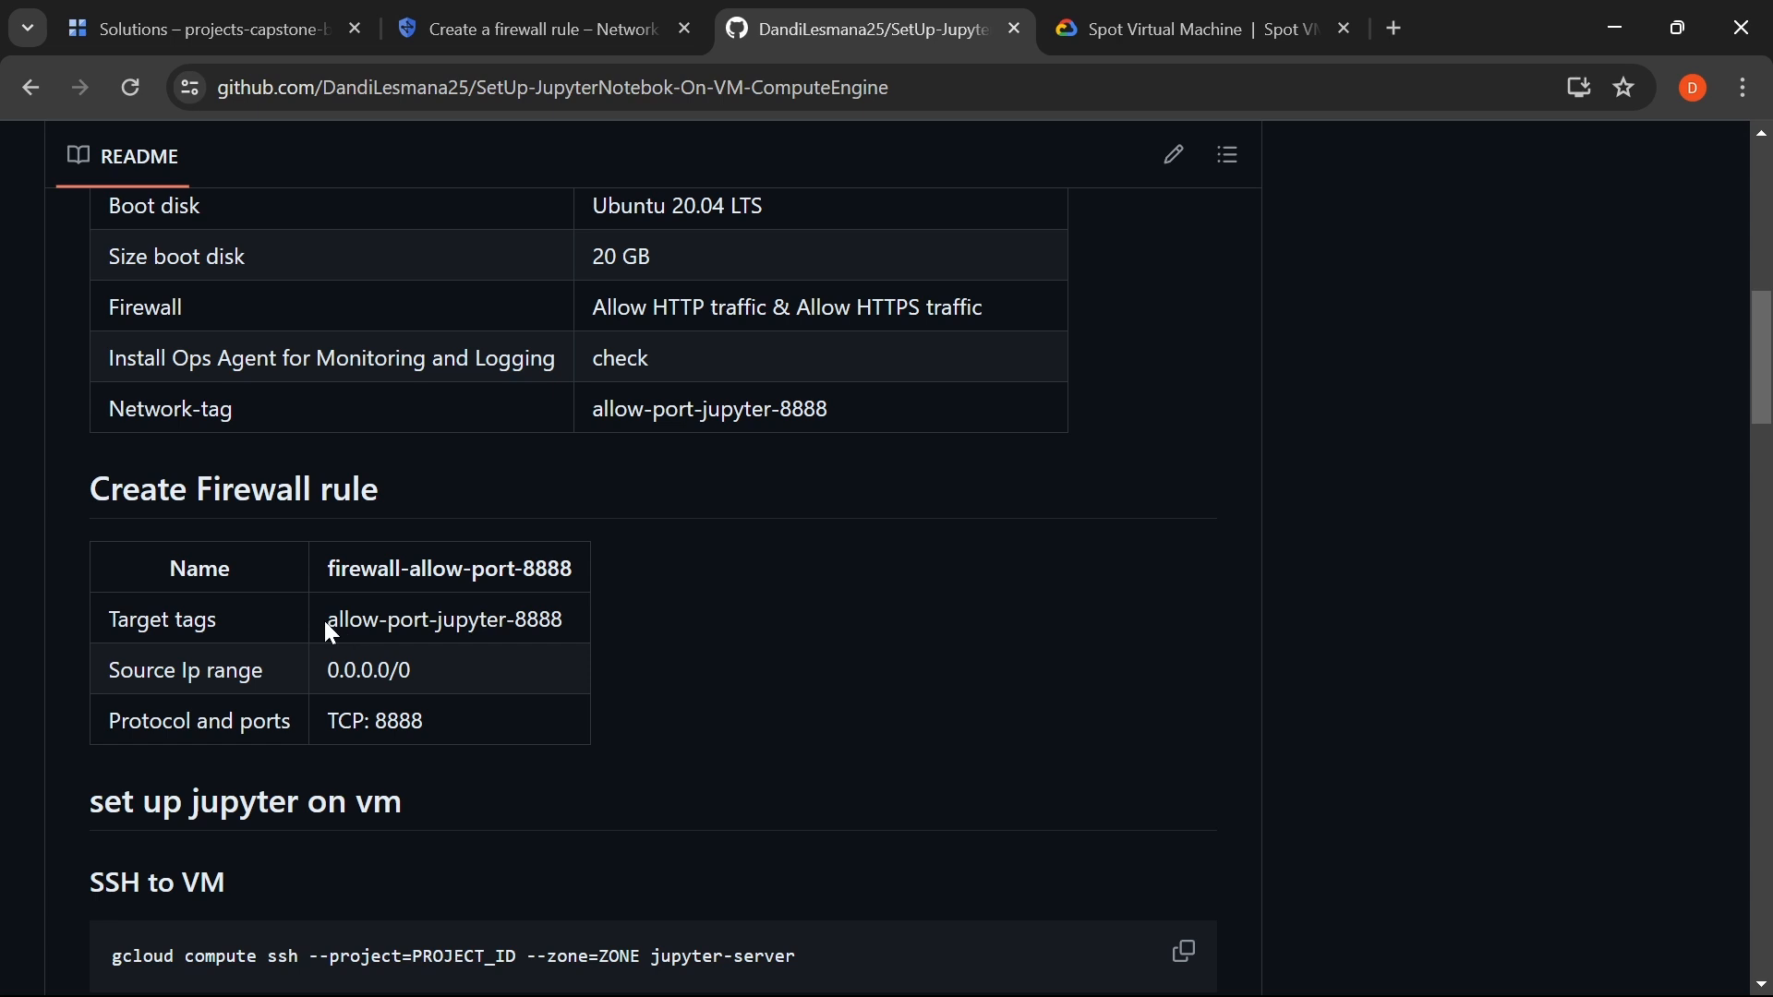
pyautogui.moveTo(329, 621); pyautogui.dragTo(574, 617)
pyautogui.hotkey('ctrl', 'c')
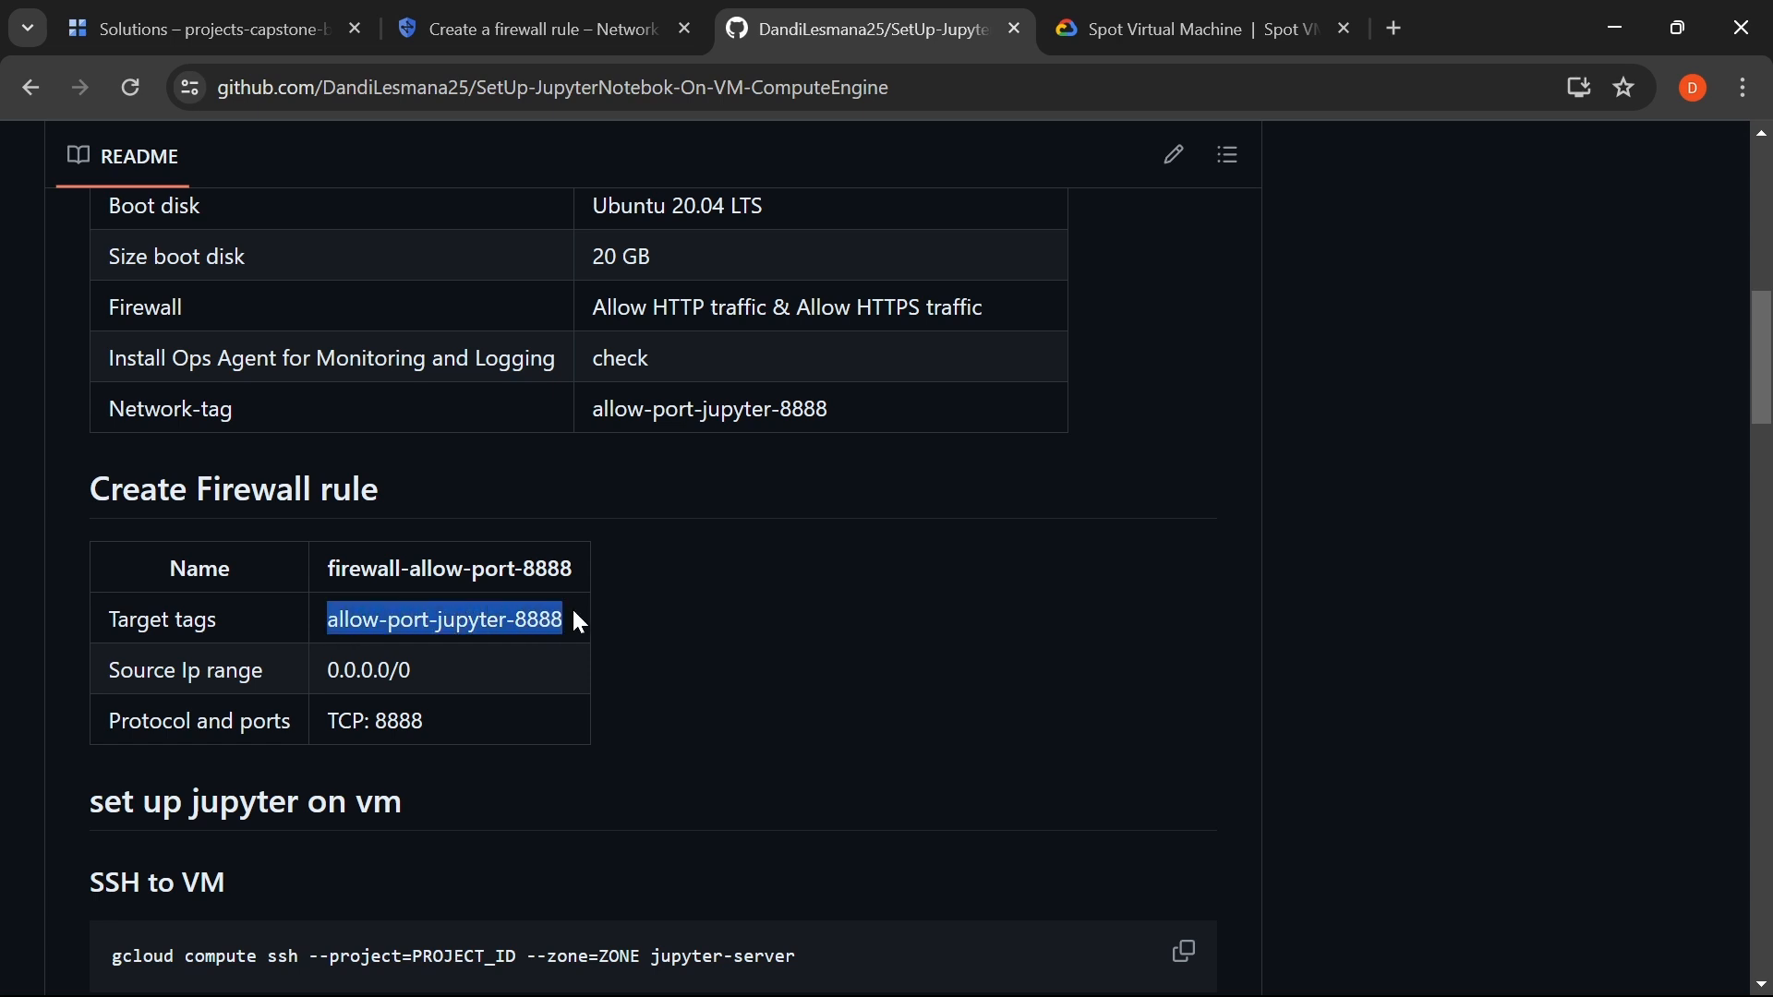
pyautogui.click(526, 29)
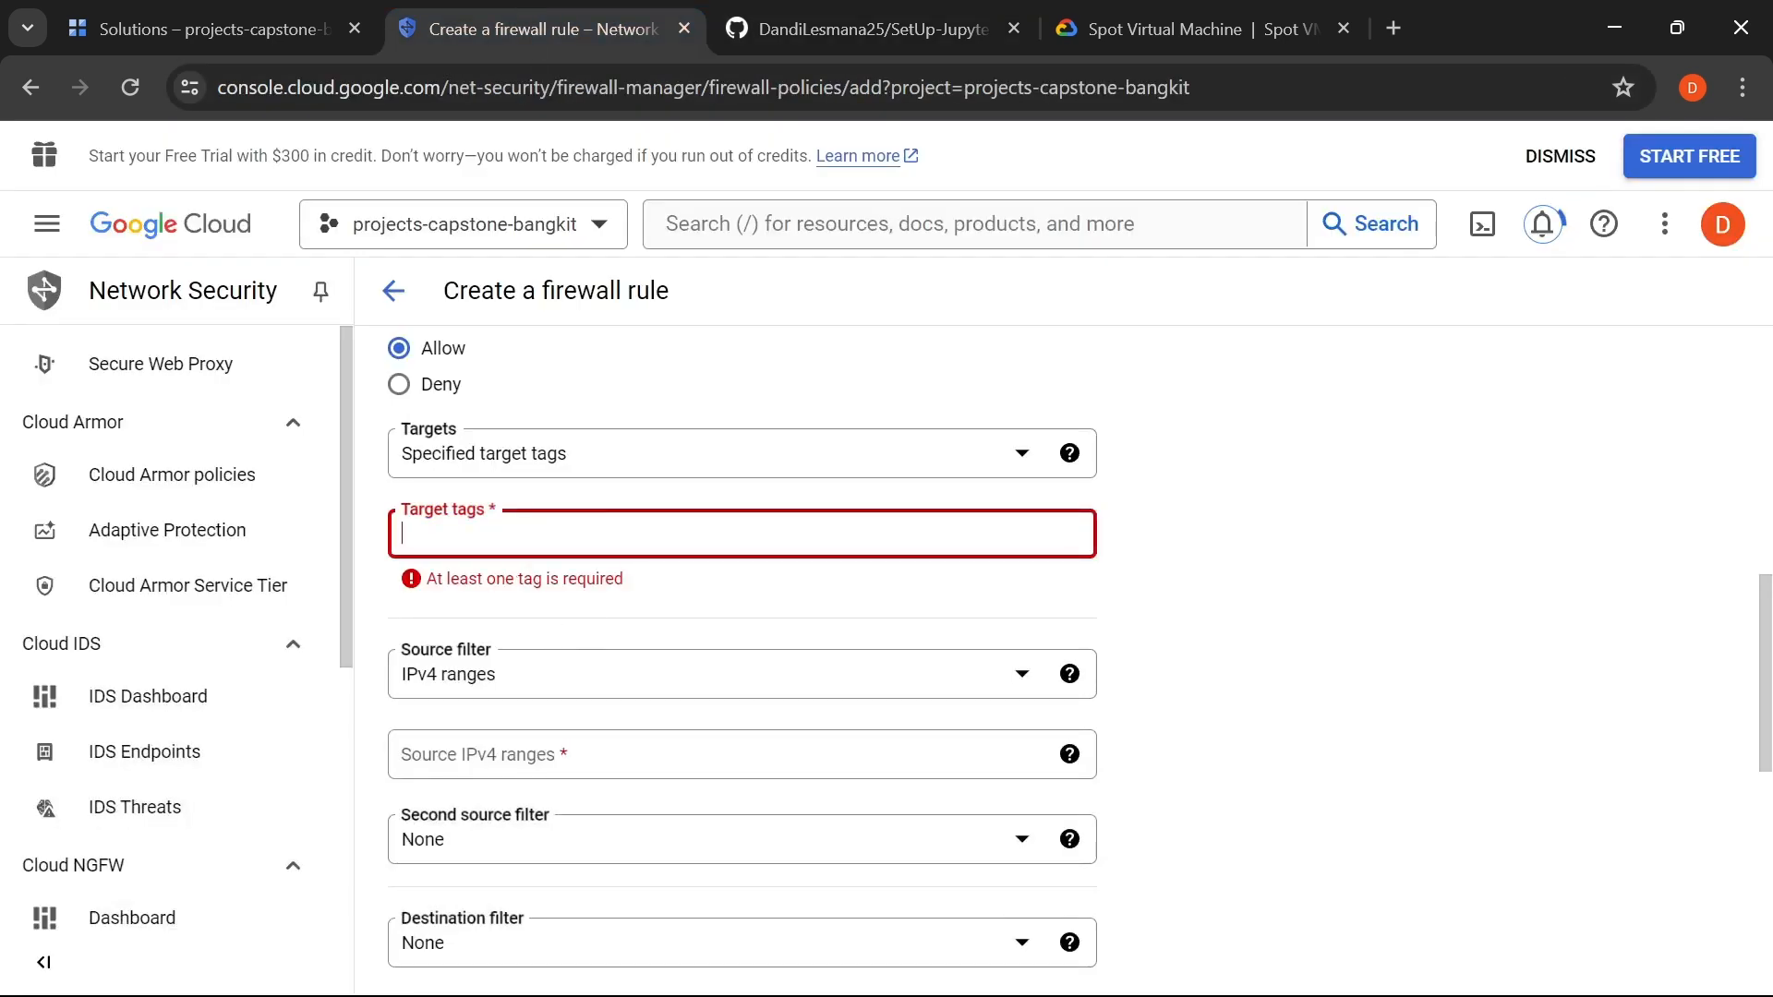
pyautogui.hotkey('ctrl', 'v')
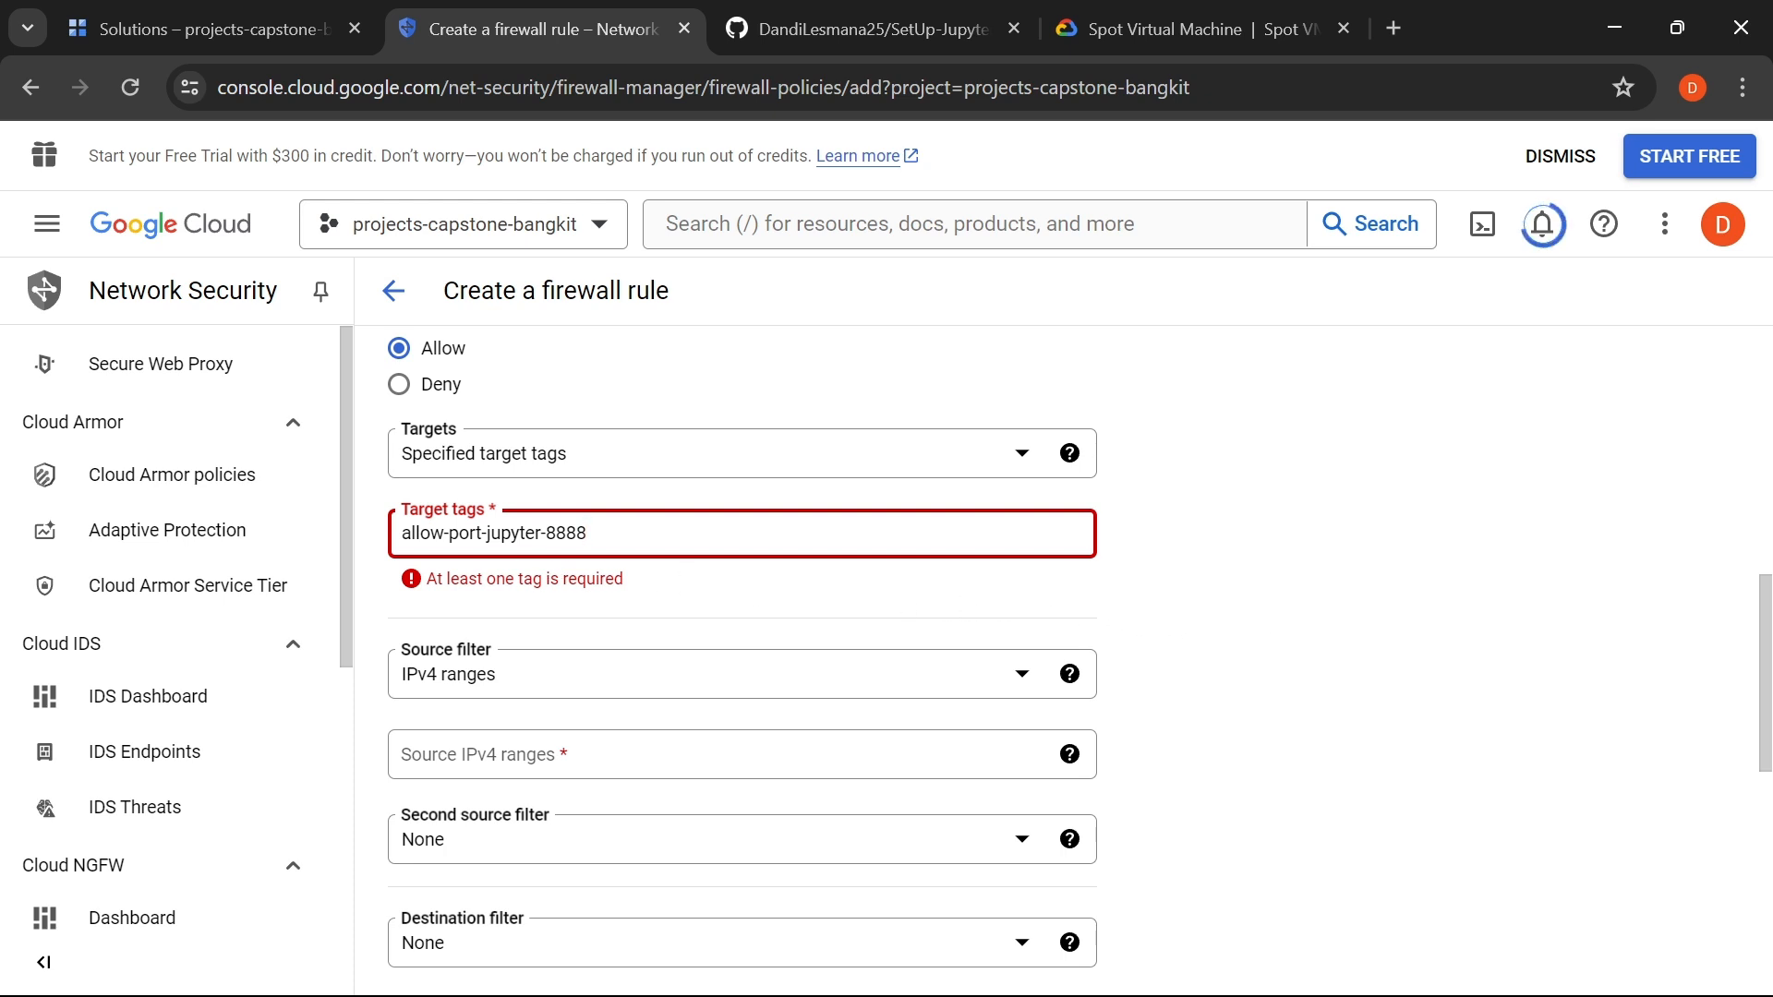
pyautogui.moveTo(401, 534); pyautogui.dragTo(588, 534)
pyautogui.click(609, 533)
pyautogui.click(1411, 567)
# - Enable TCP under the rule's specified protocols and ports and set its port to 8888
pyautogui.scroll(-1, 1119, 625)
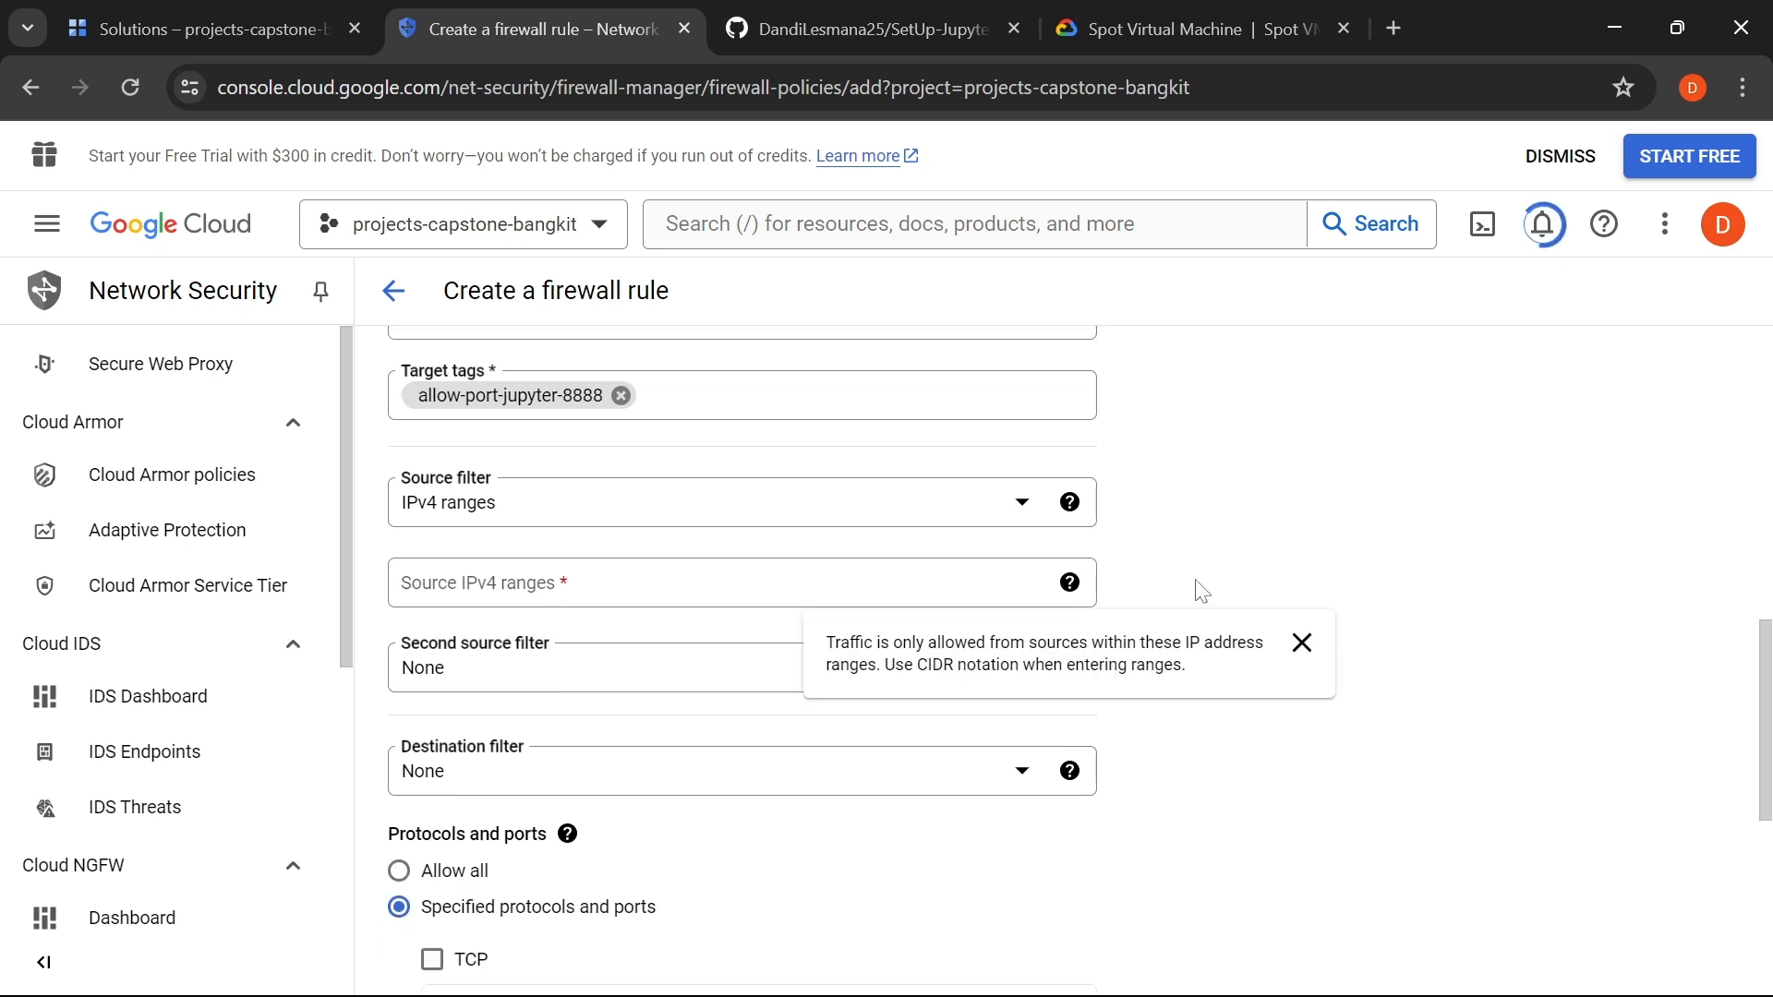
pyautogui.scroll(3, 1180, 589)
pyautogui.scroll(-8, 1112, 586)
pyautogui.scroll(-1, 739, 554)
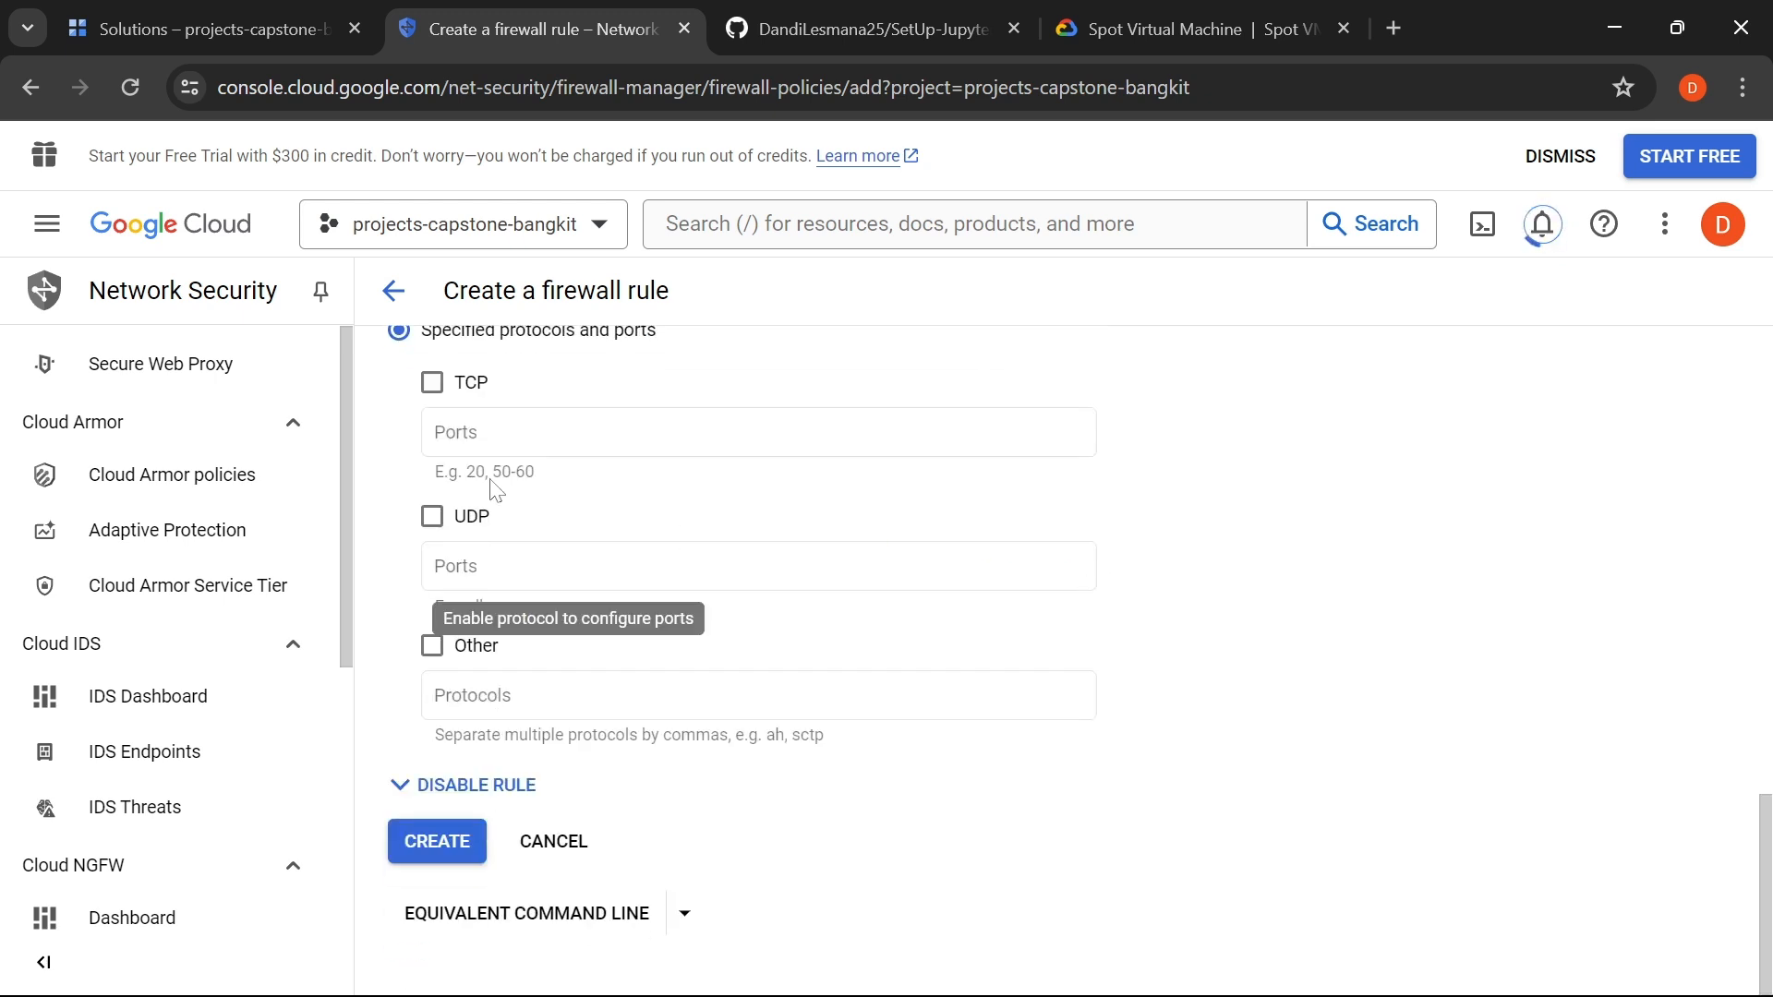
pyautogui.scroll(2, 421, 499)
pyautogui.click(430, 522)
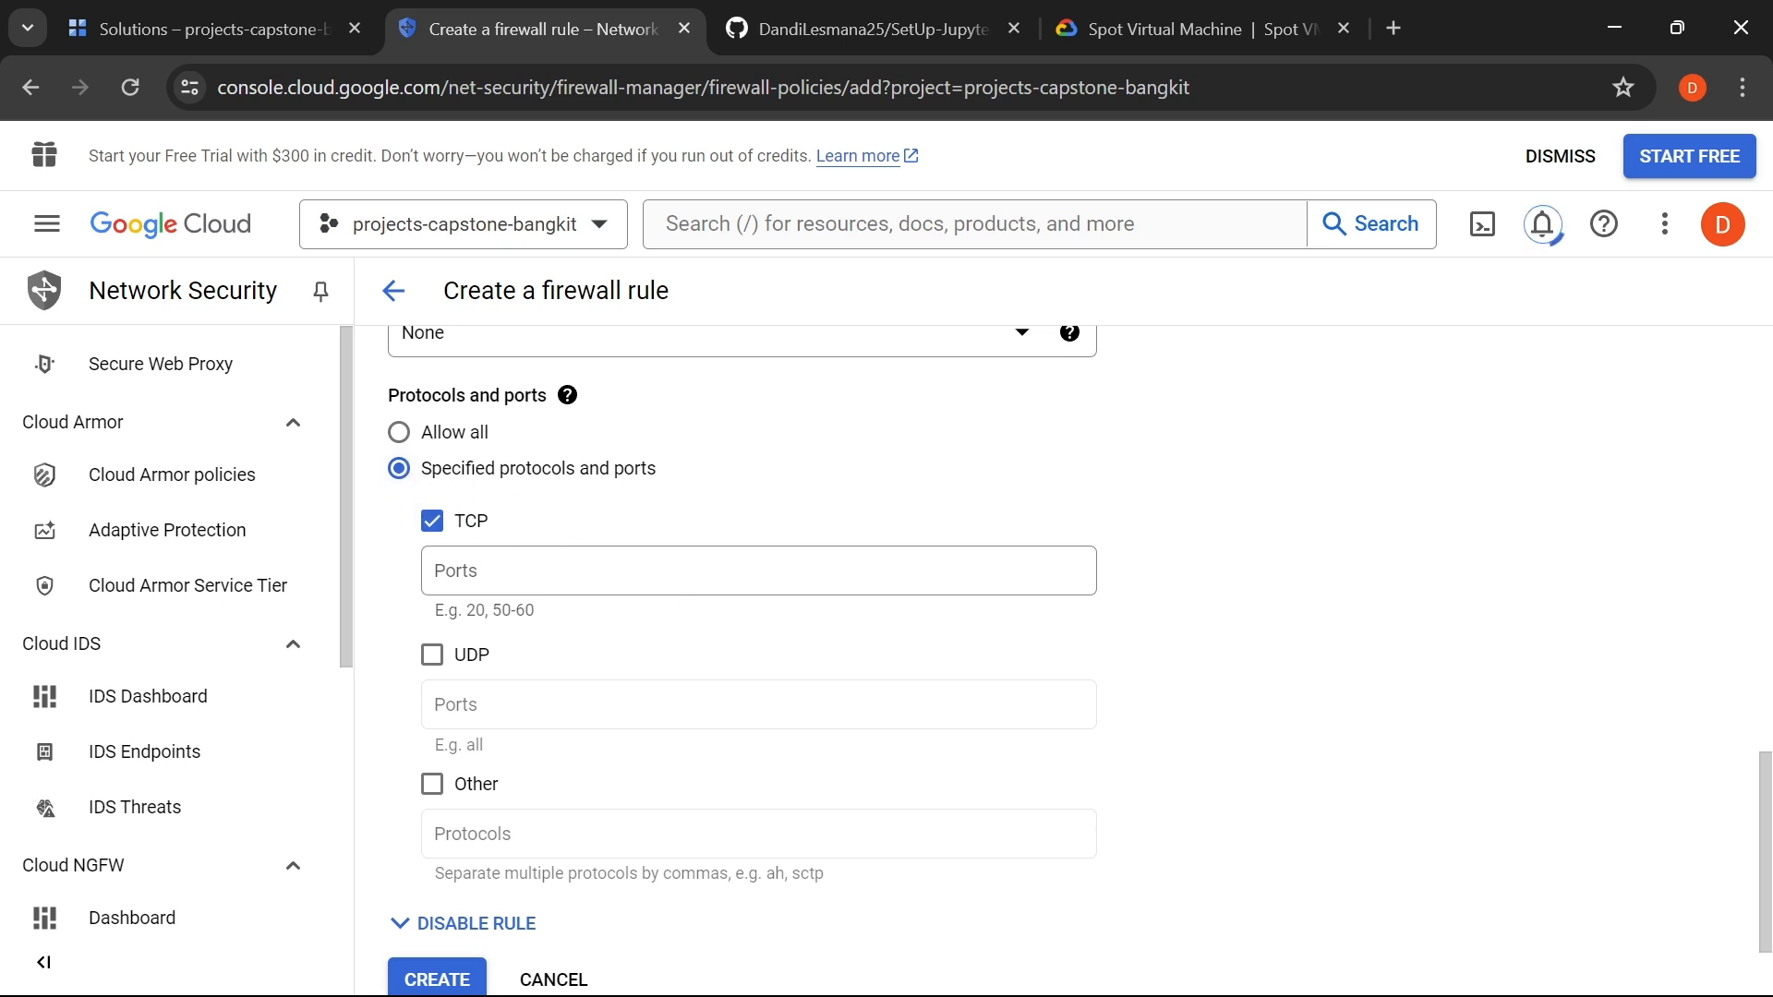
pyautogui.click(682, 572)
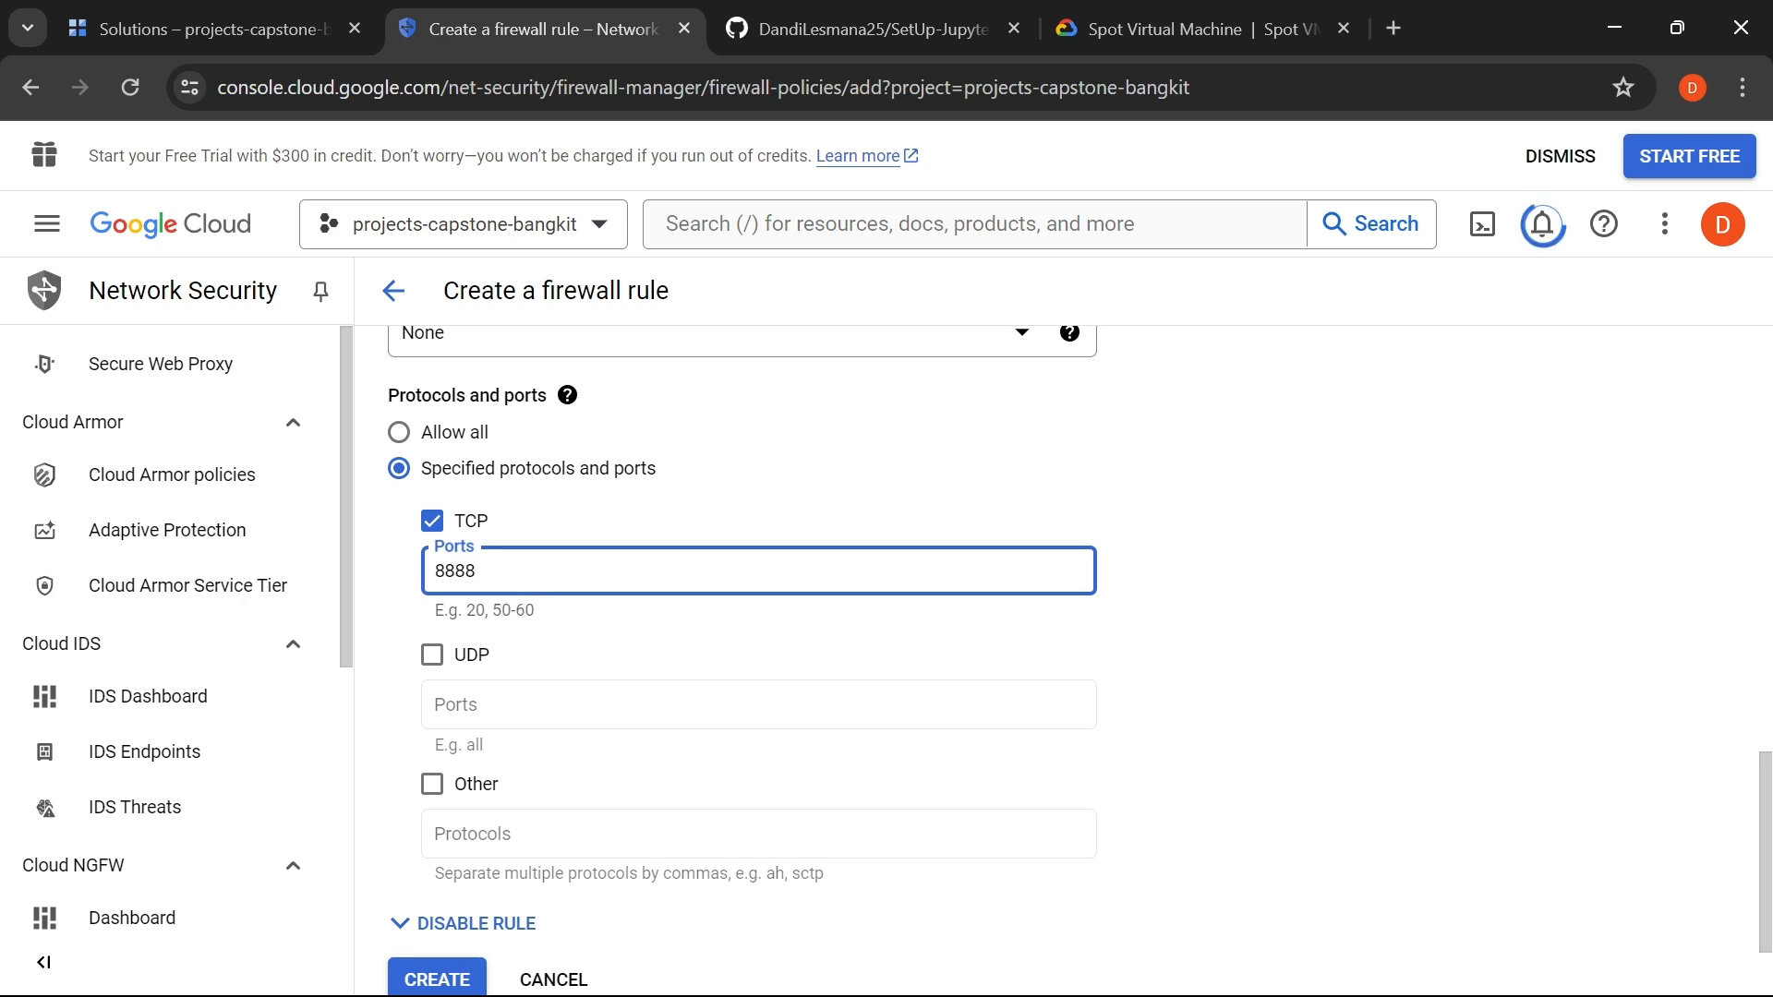
# - Look up the source IP range in the README and set the rule's source IPv4 range to 0.0.0.0/0
pyautogui.click(819, 22)
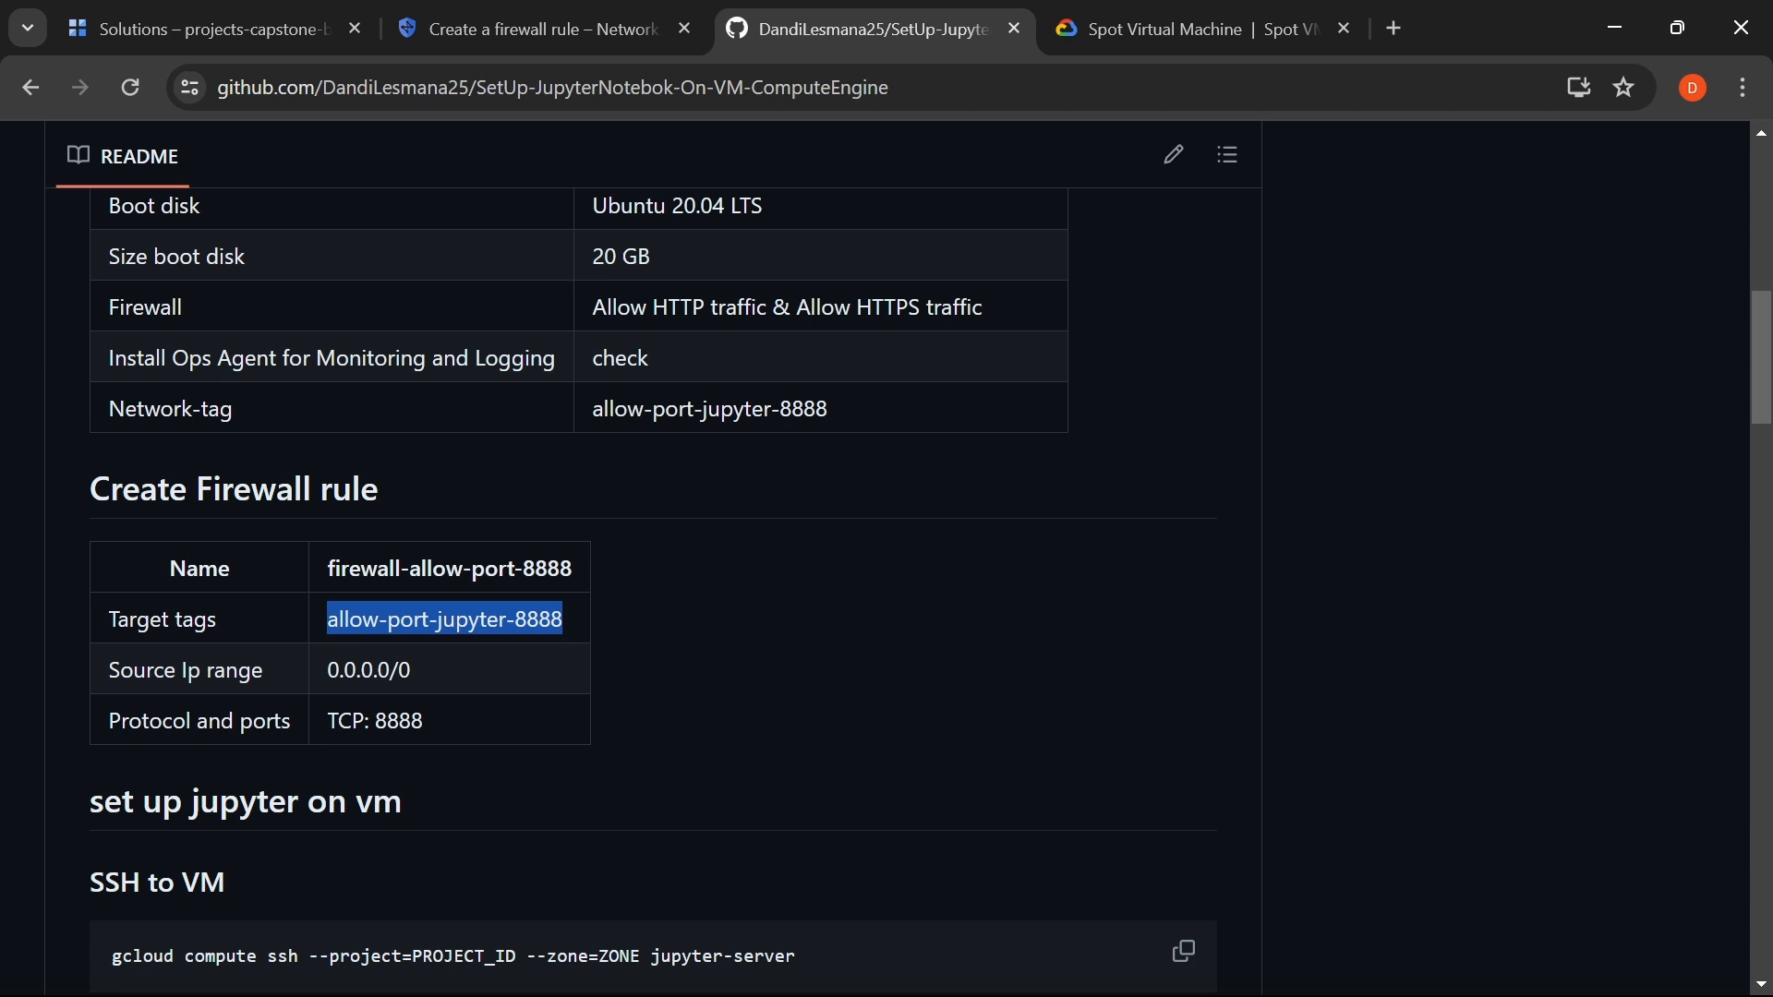
pyautogui.moveTo(330, 671); pyautogui.dragTo(411, 671)
pyautogui.click(521, 28)
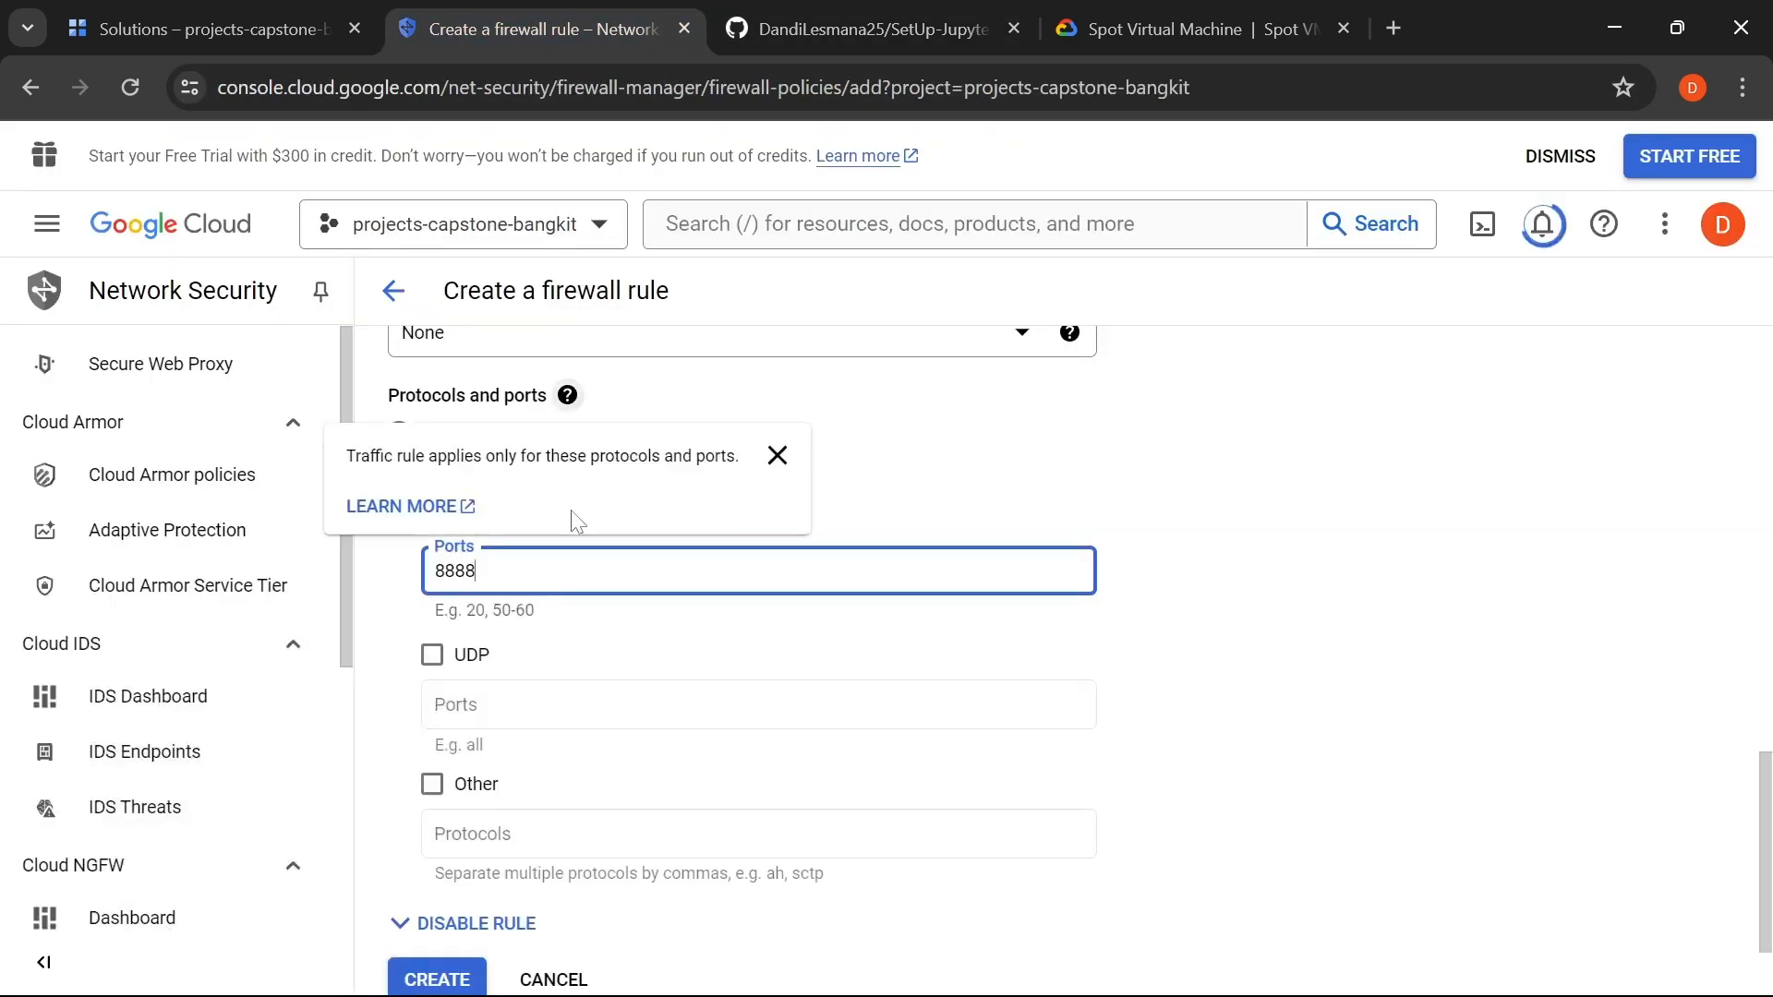
pyautogui.scroll(-1, 1334, 522)
pyautogui.scroll(5, 1330, 538)
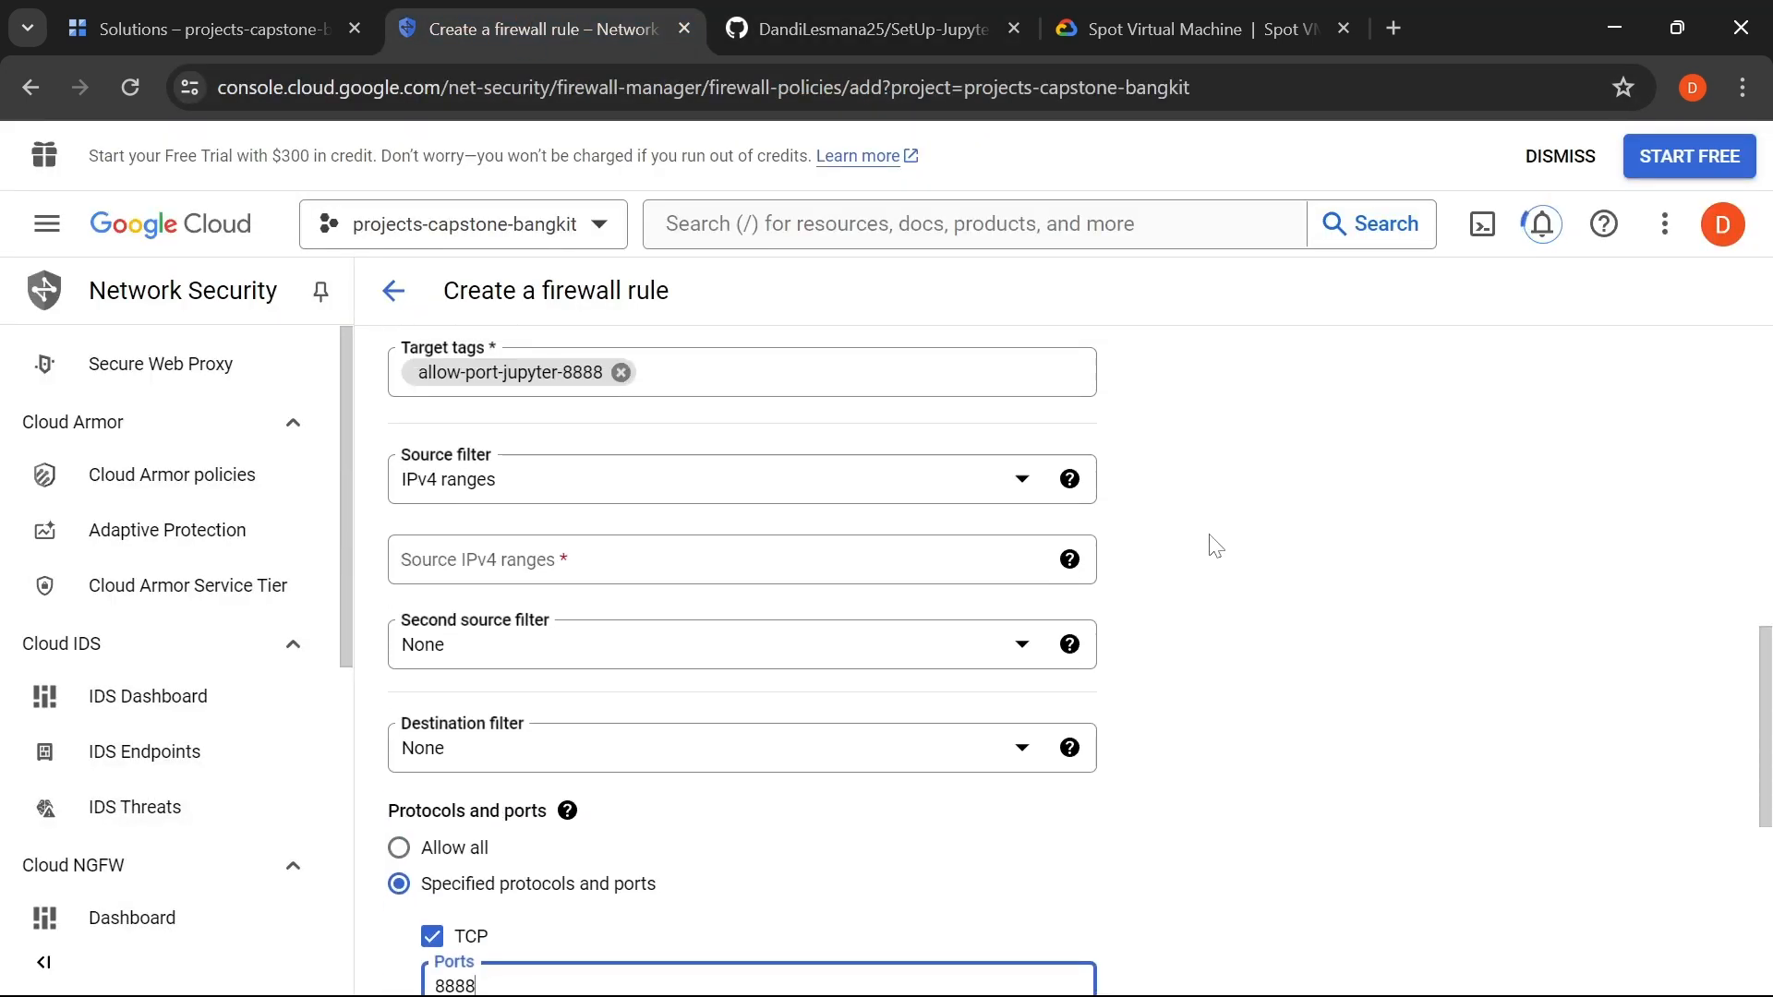
pyautogui.click(720, 560)
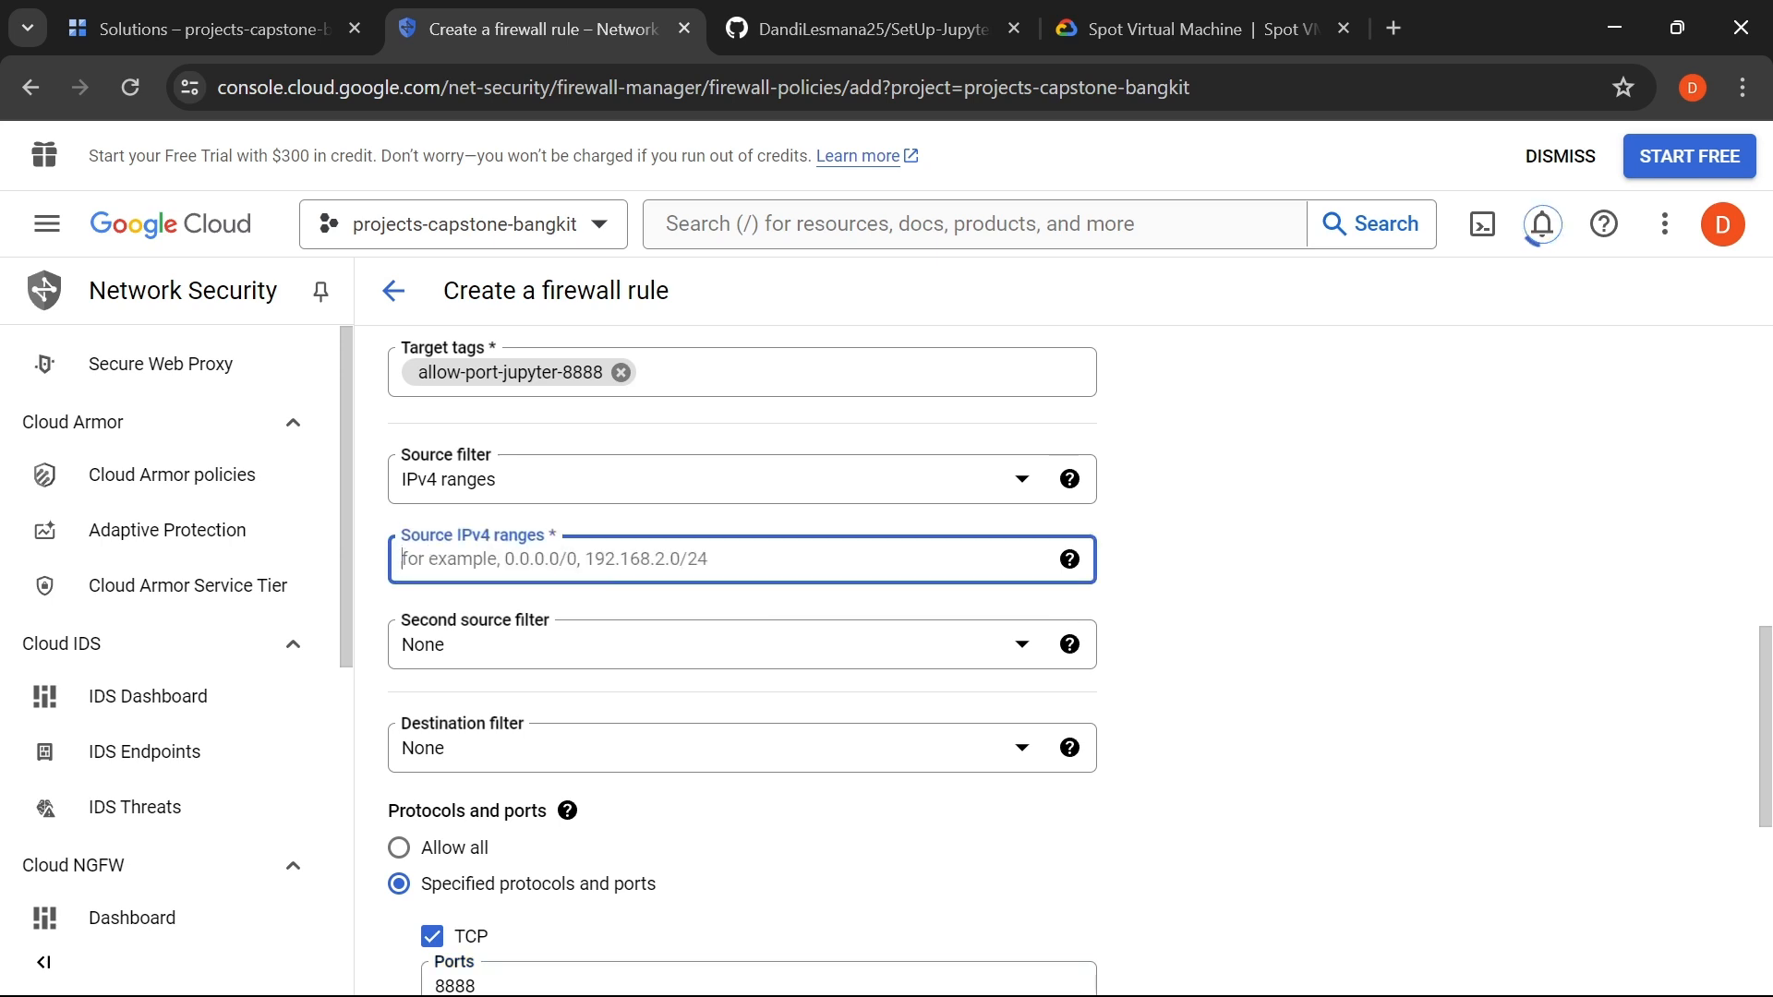
pyautogui.write('0.0.0.0/0')
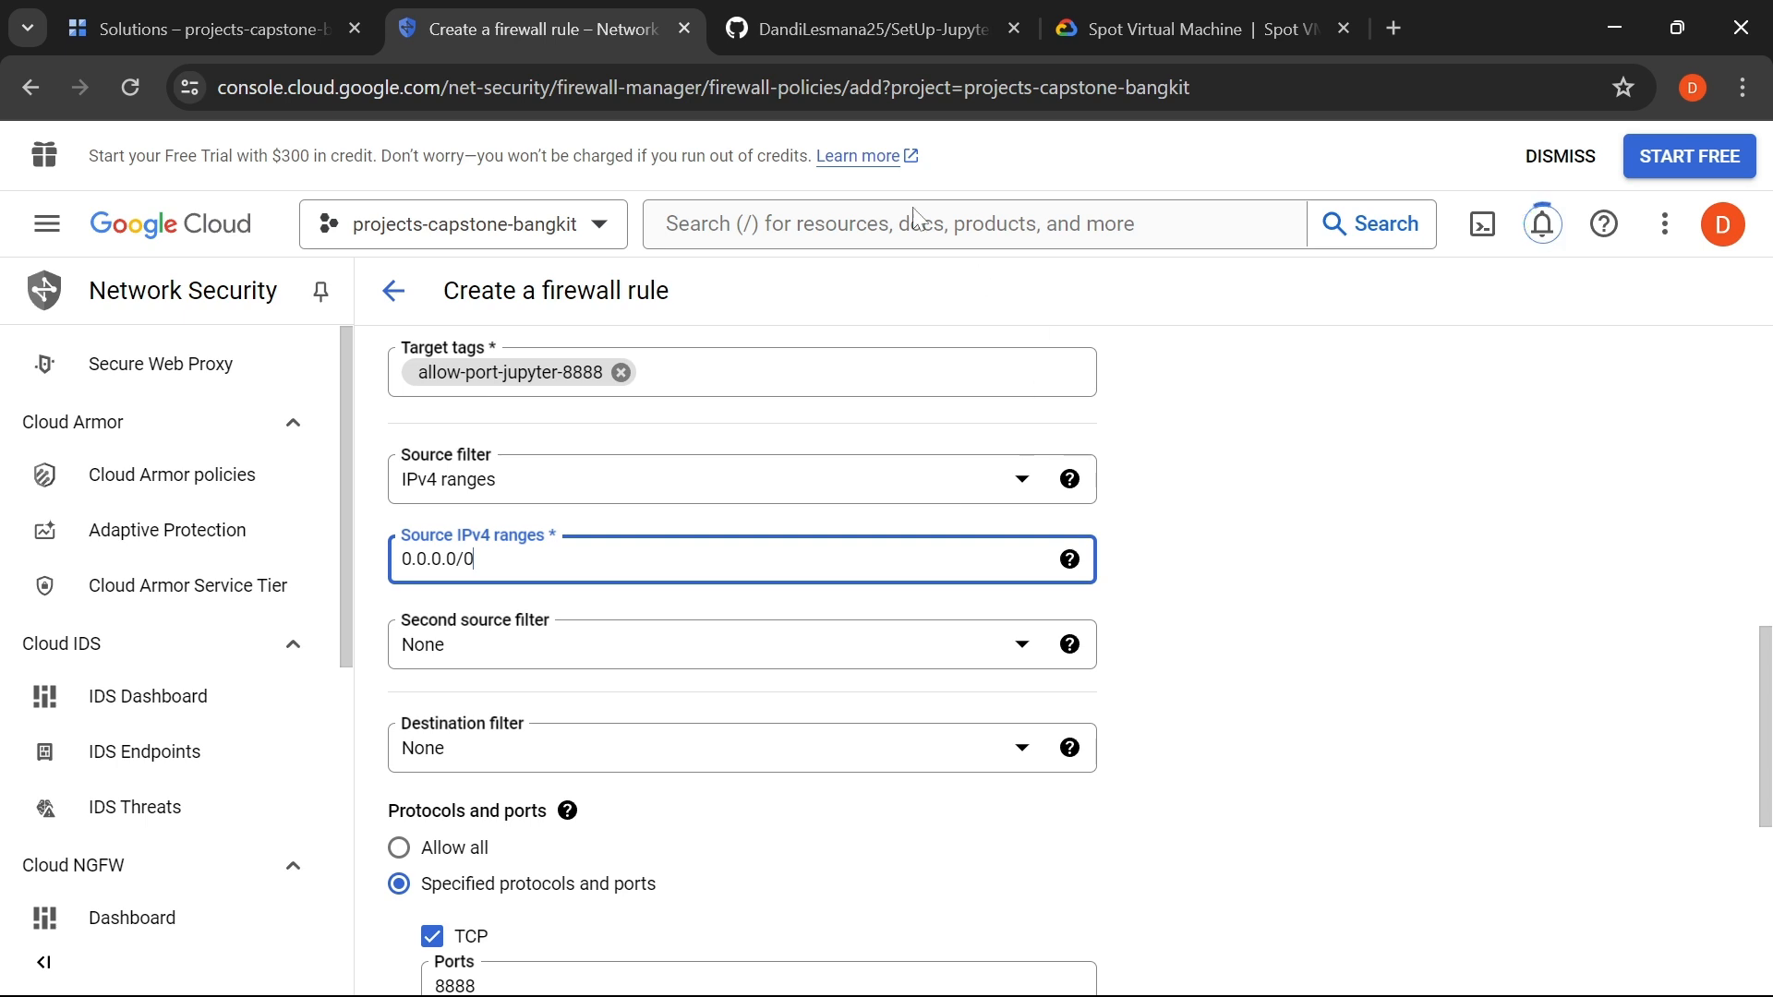
# - Compare the rule's source range, protocol and port, and target tag with the README's Create Firewall rule table
pyautogui.click(836, 13)
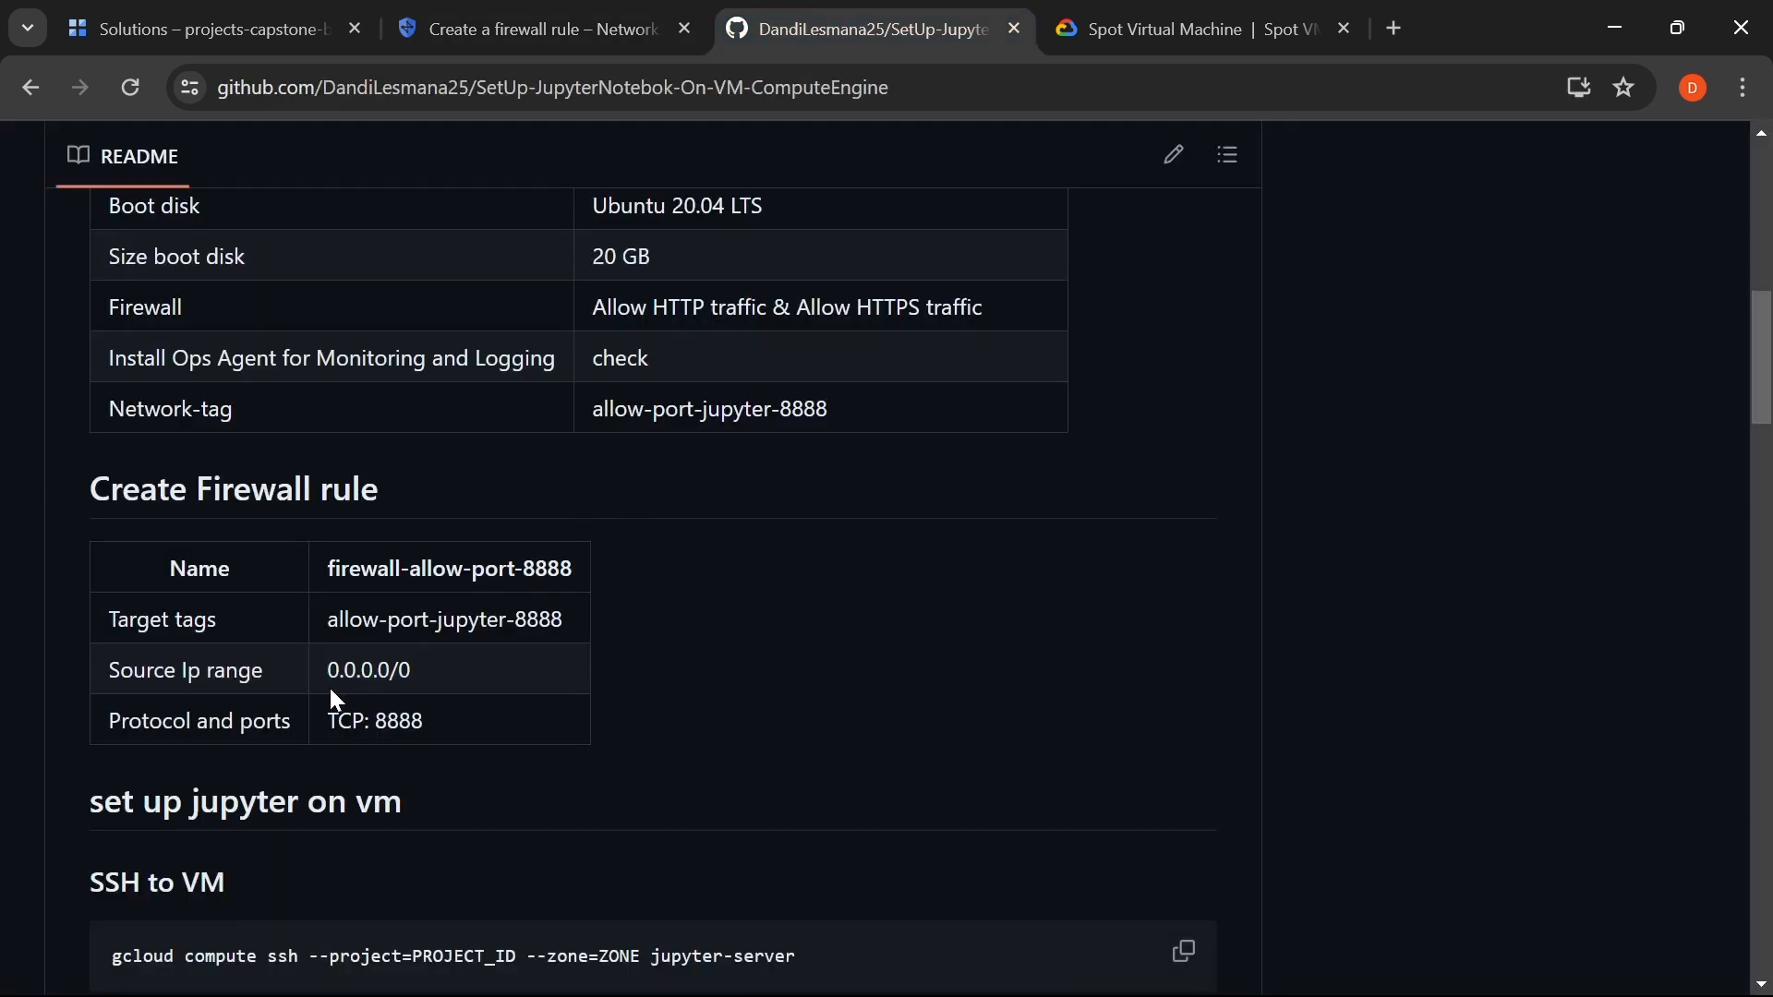
pyautogui.moveTo(329, 670); pyautogui.dragTo(503, 674)
pyautogui.moveTo(427, 721); pyautogui.dragTo(325, 728)
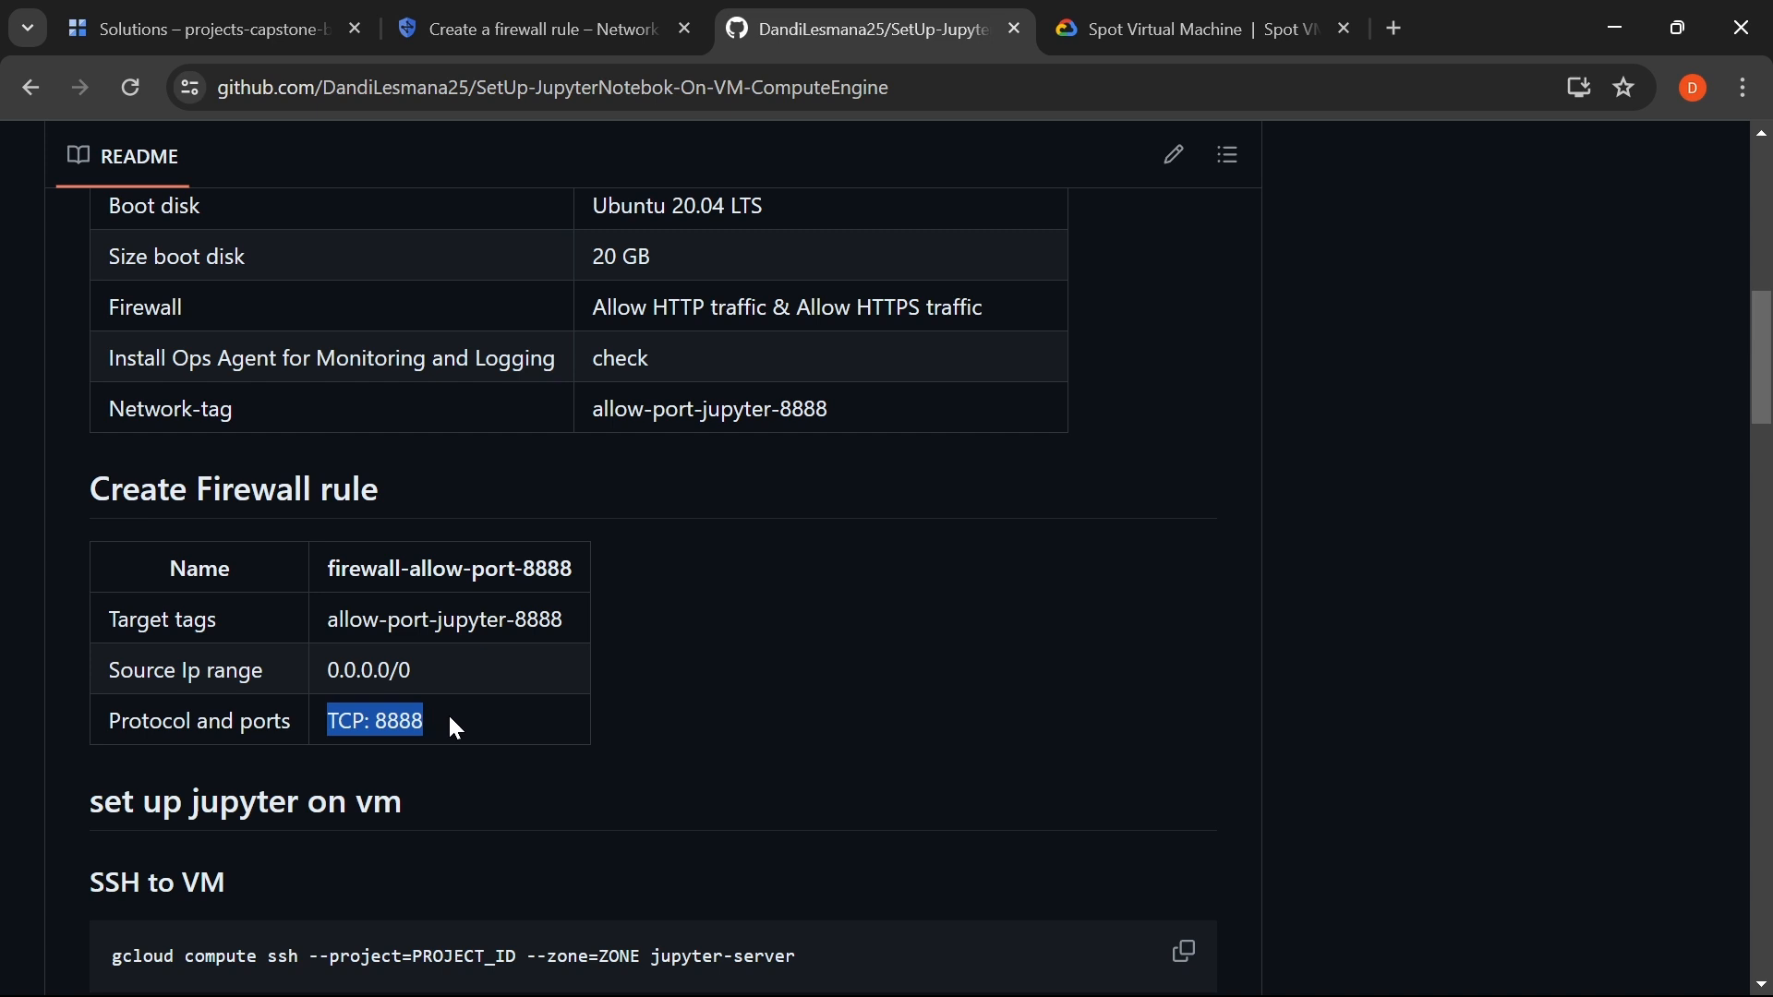
pyautogui.click(593, 18)
pyautogui.scroll(2, 556, 524)
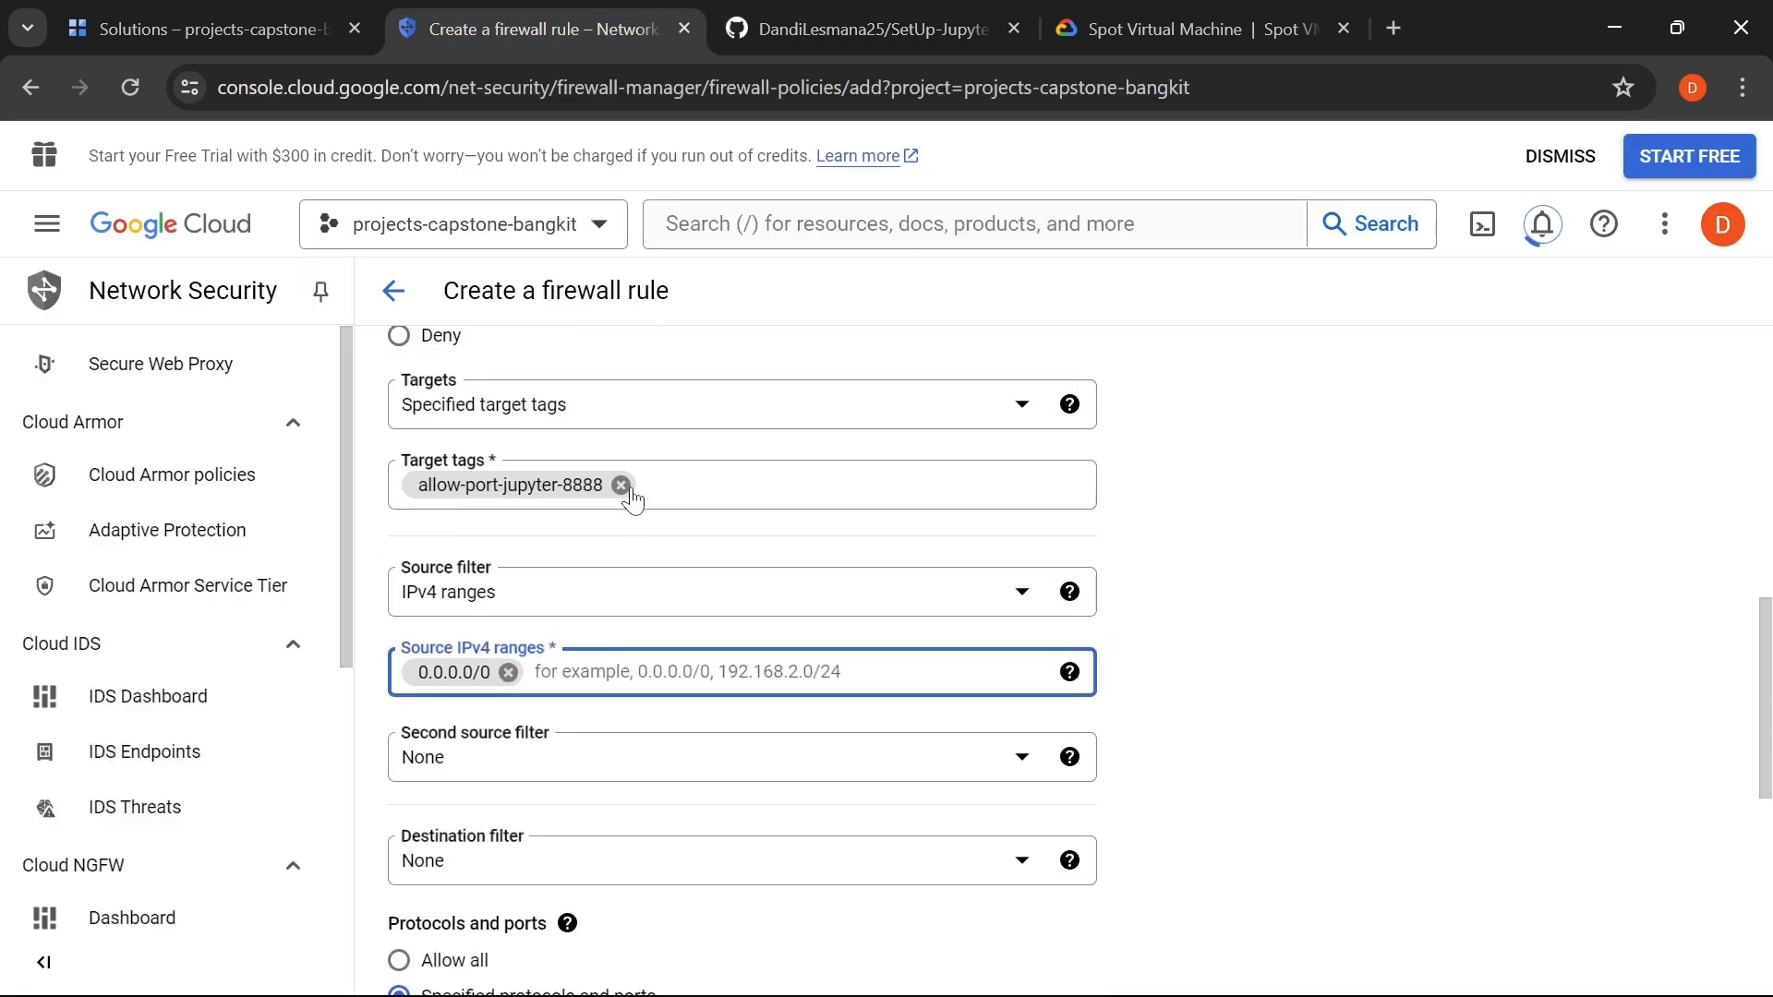
pyautogui.click(859, 28)
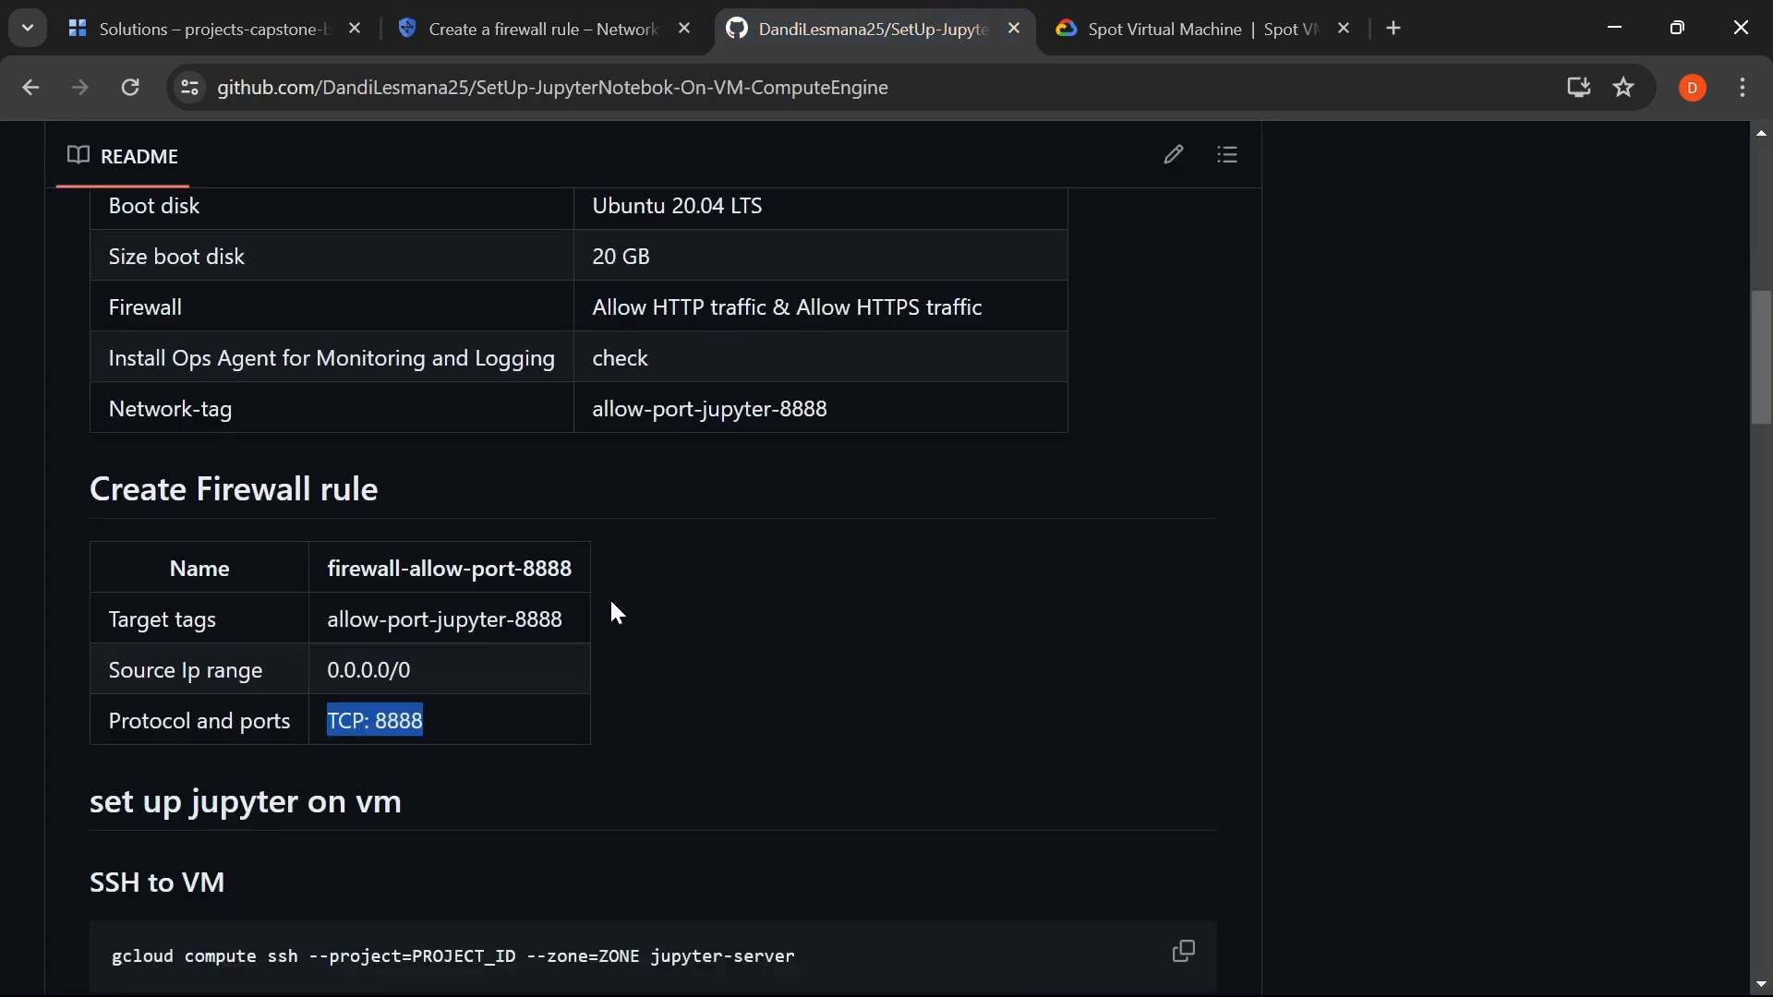
pyautogui.moveTo(328, 619); pyautogui.dragTo(592, 616)
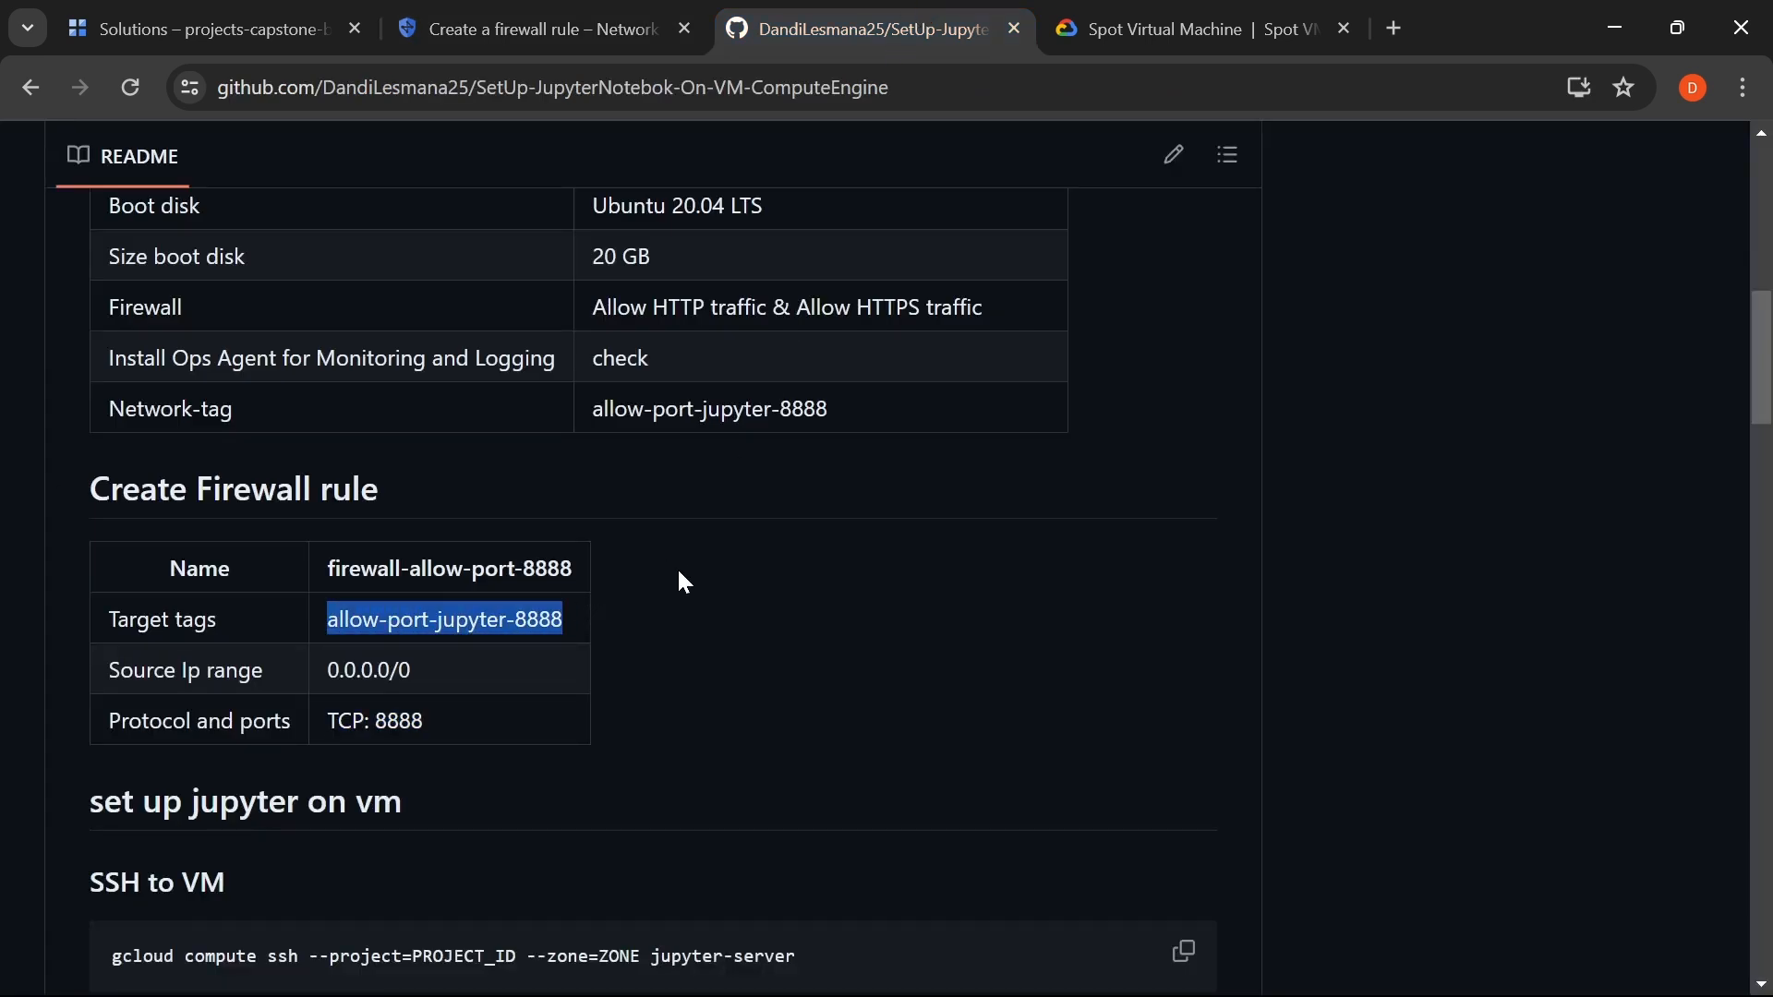
pyautogui.click(567, 18)
# - Create the firewall rule and view the VPC firewall rules section of the Firewall policies page
pyautogui.scroll(-3, 663, 542)
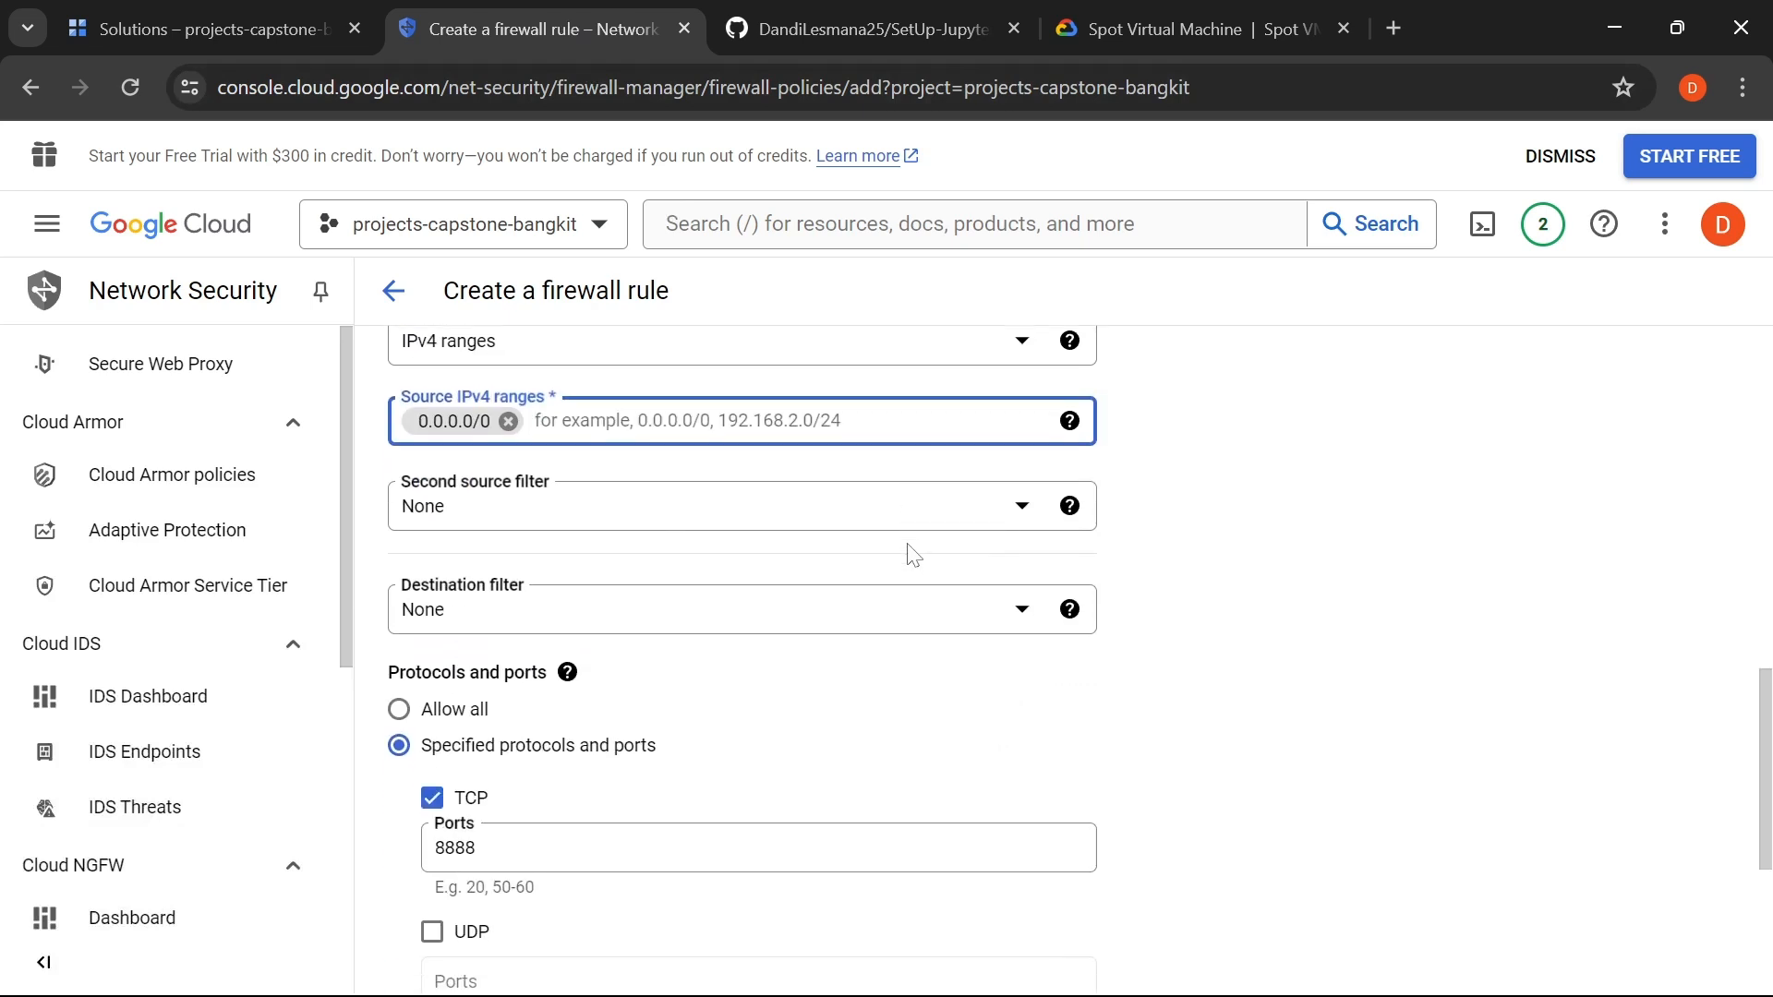
pyautogui.scroll(-5, 1629, 554)
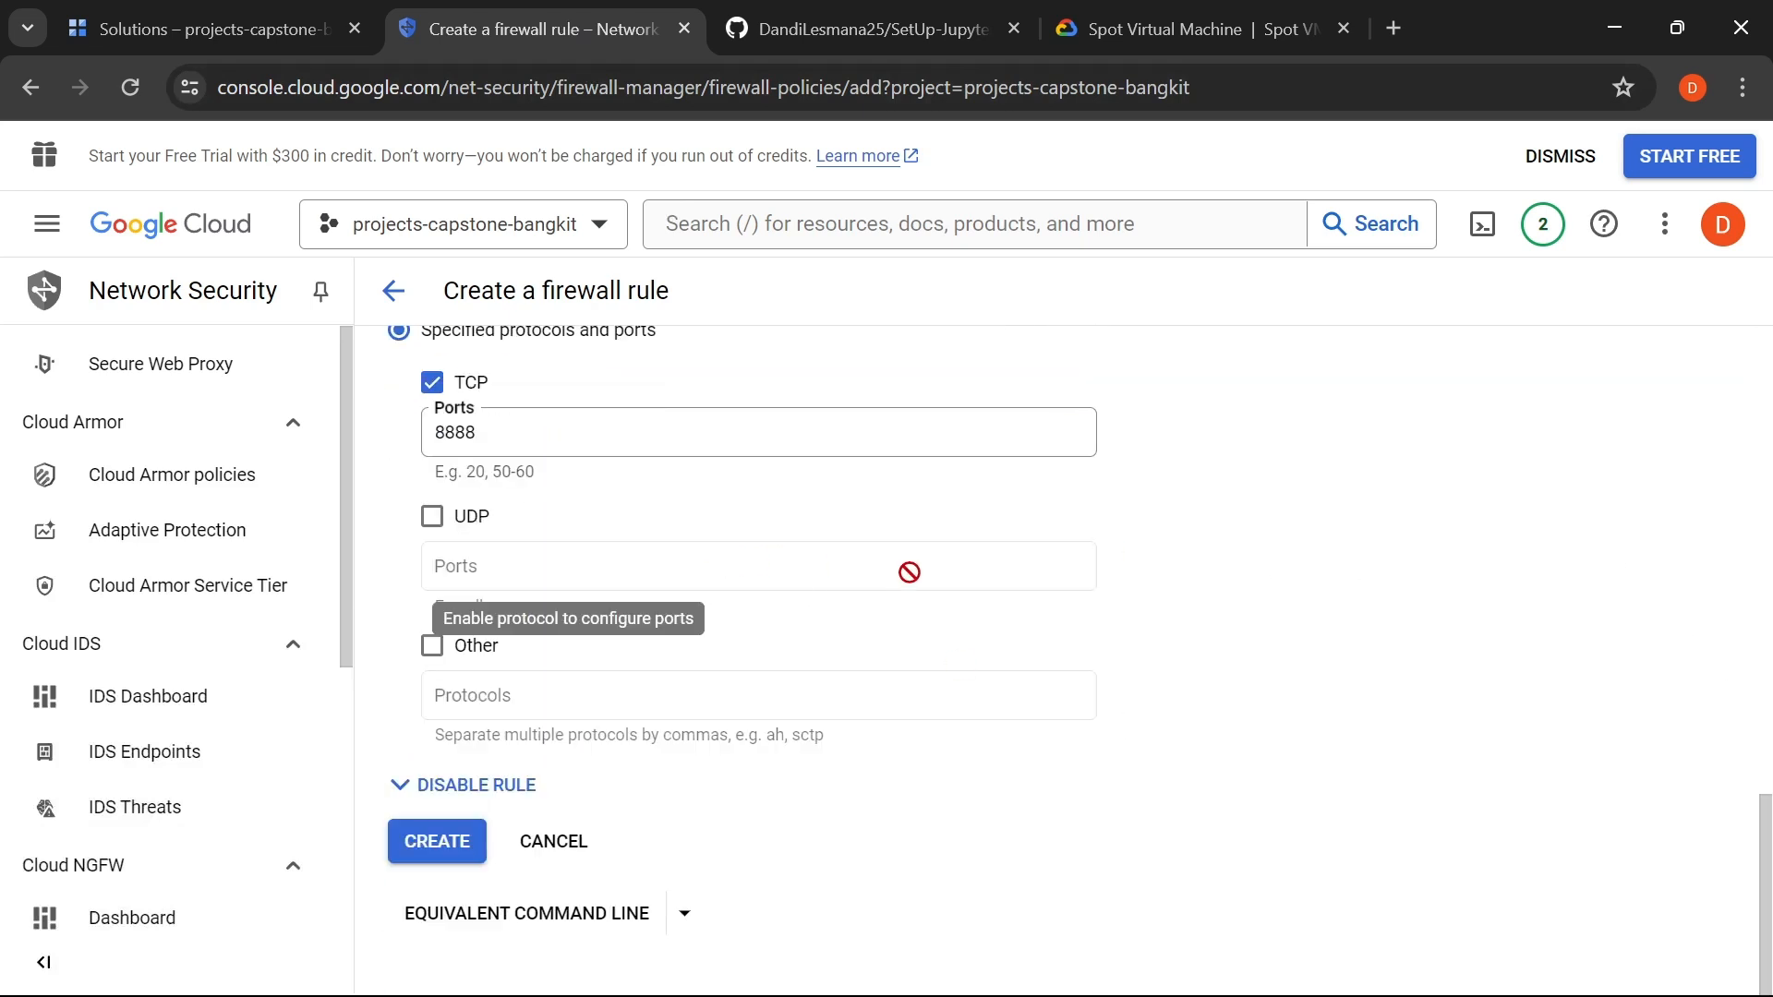
pyautogui.click(424, 855)
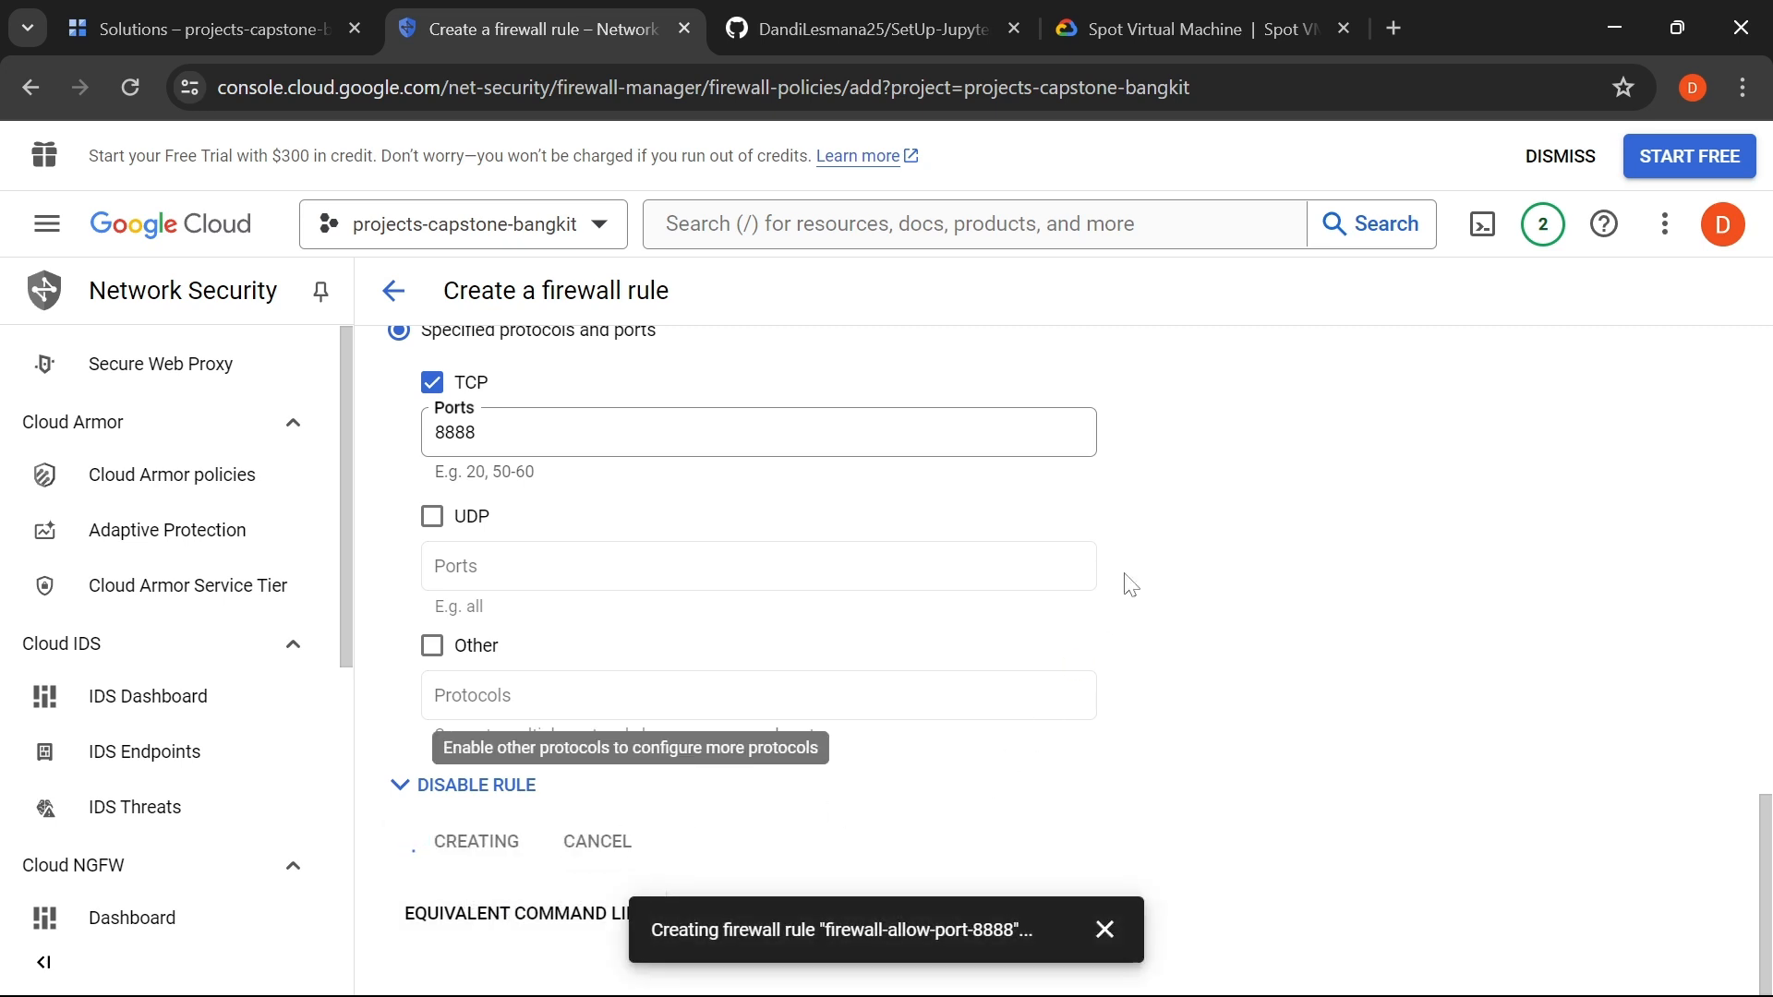
pyautogui.click(1542, 223)
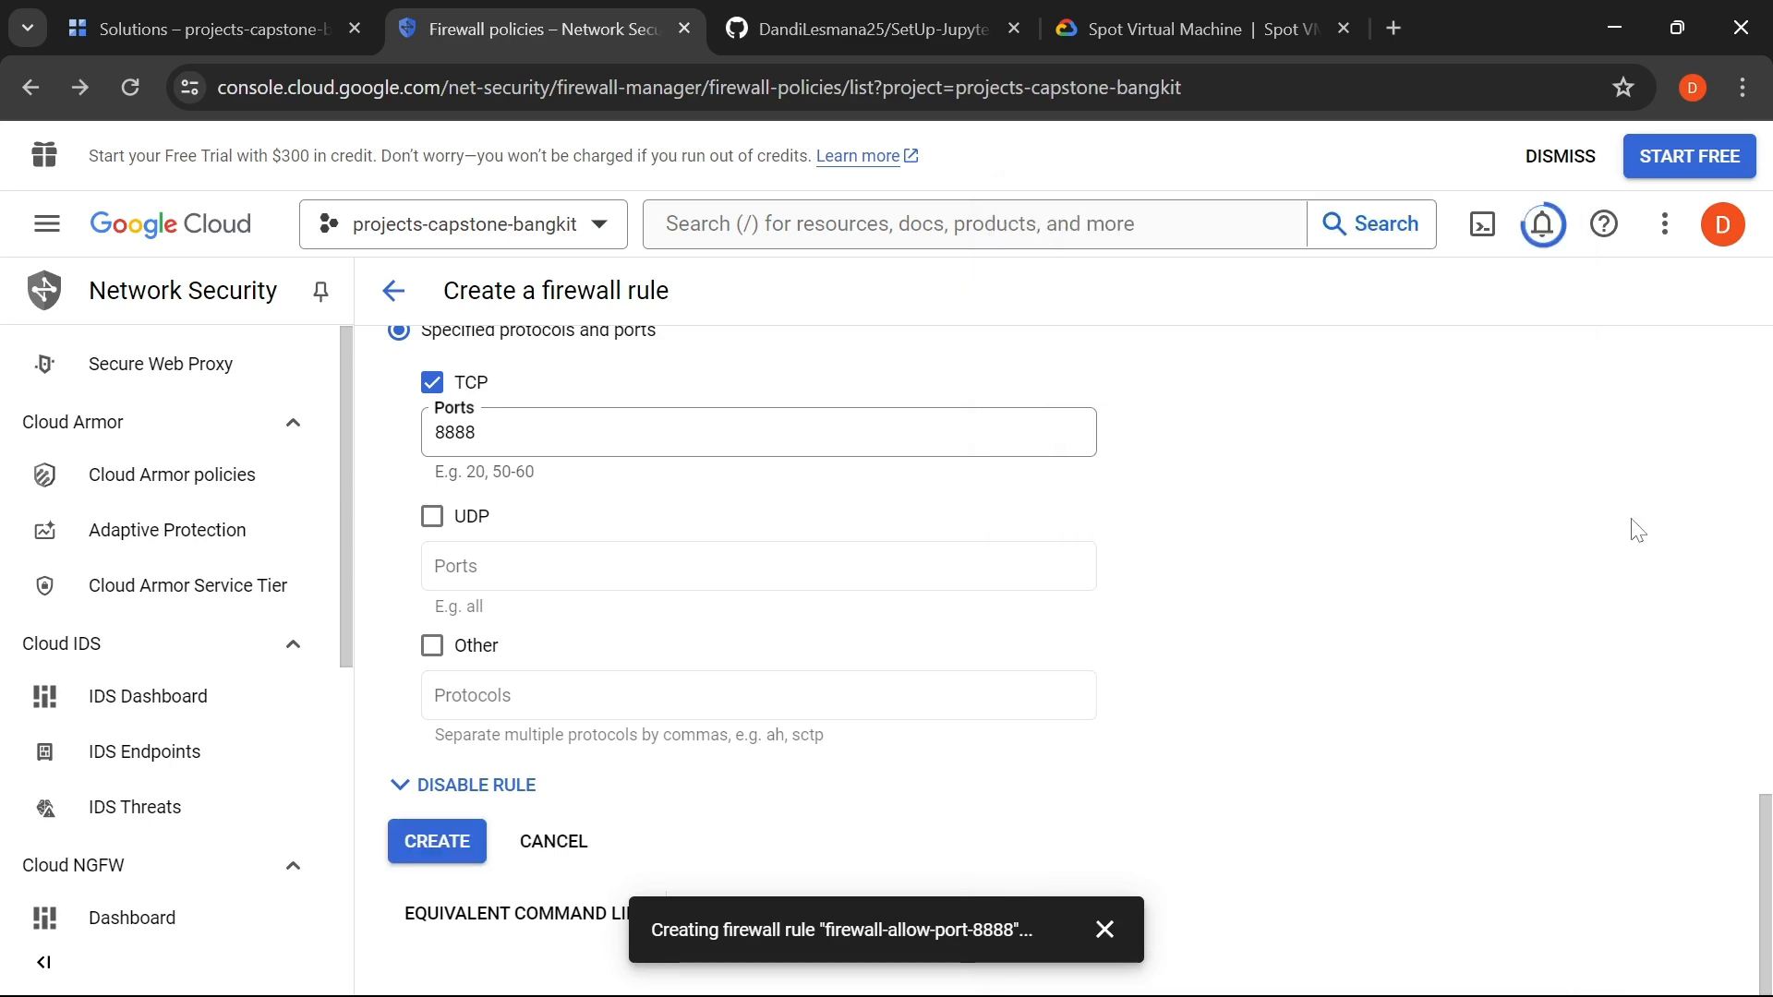
pyautogui.scroll(-3, 1060, 593)
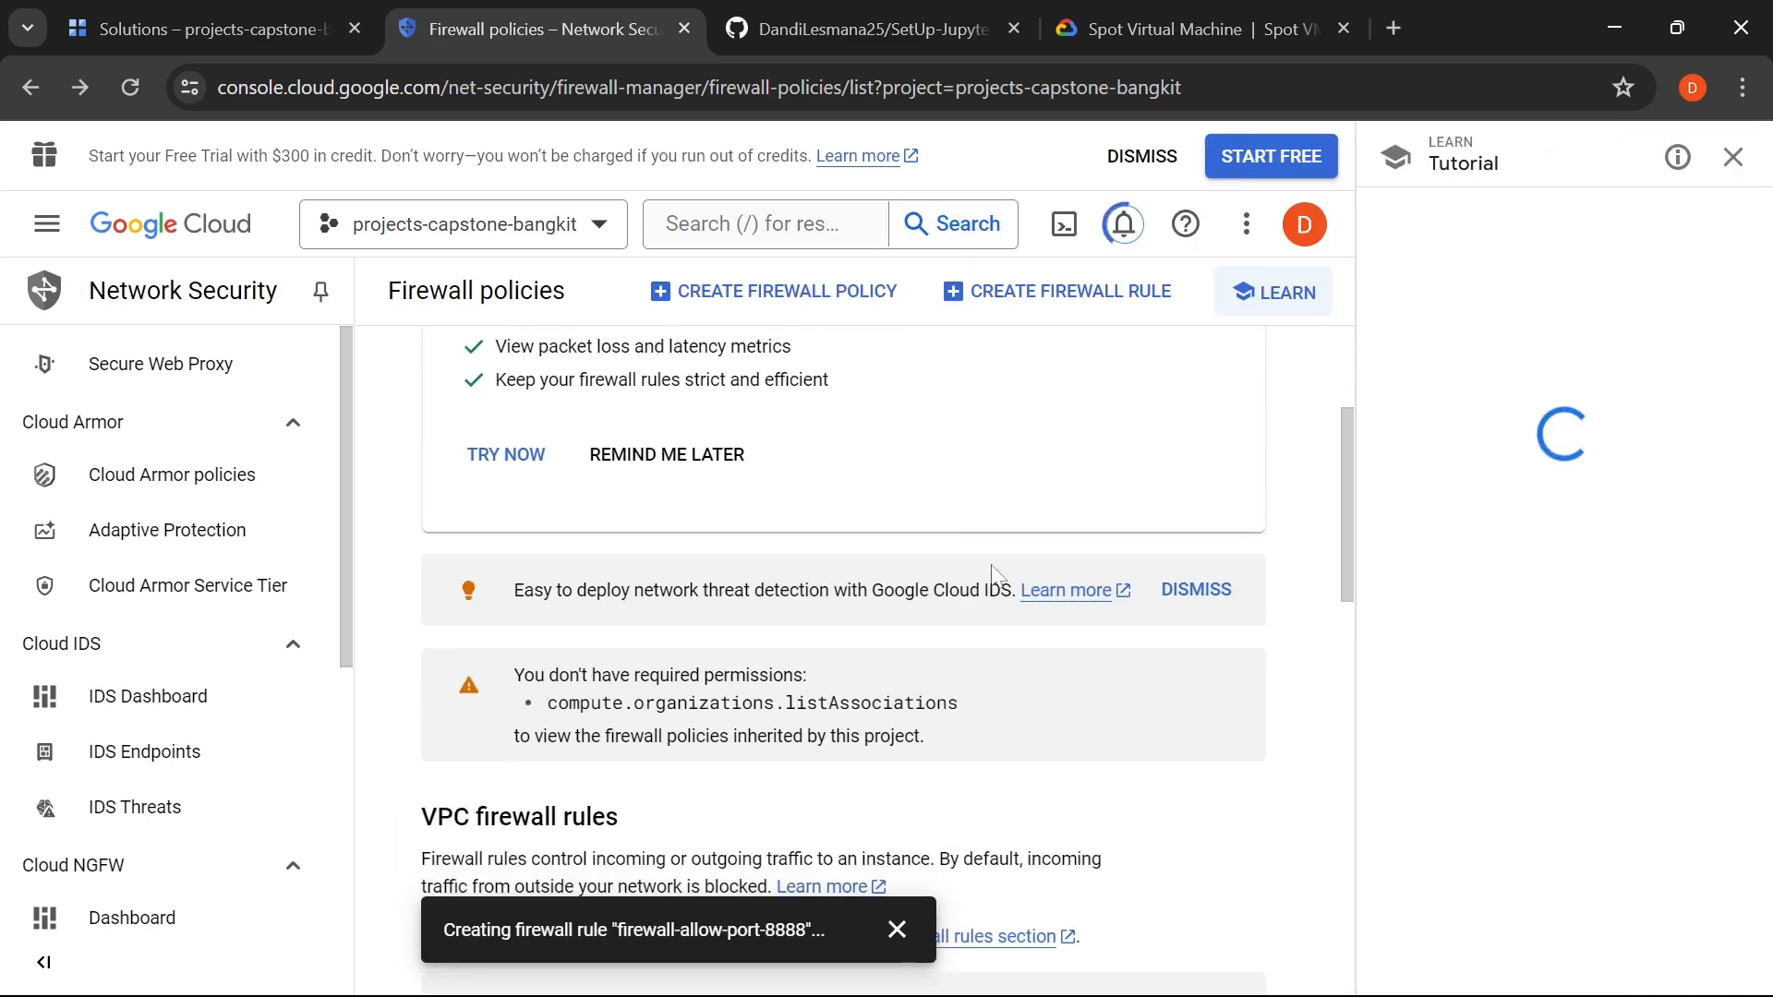
# - Check the notifications for the firewall rule's creation and open the Compute Engine VM instances list
pyautogui.click(1124, 231)
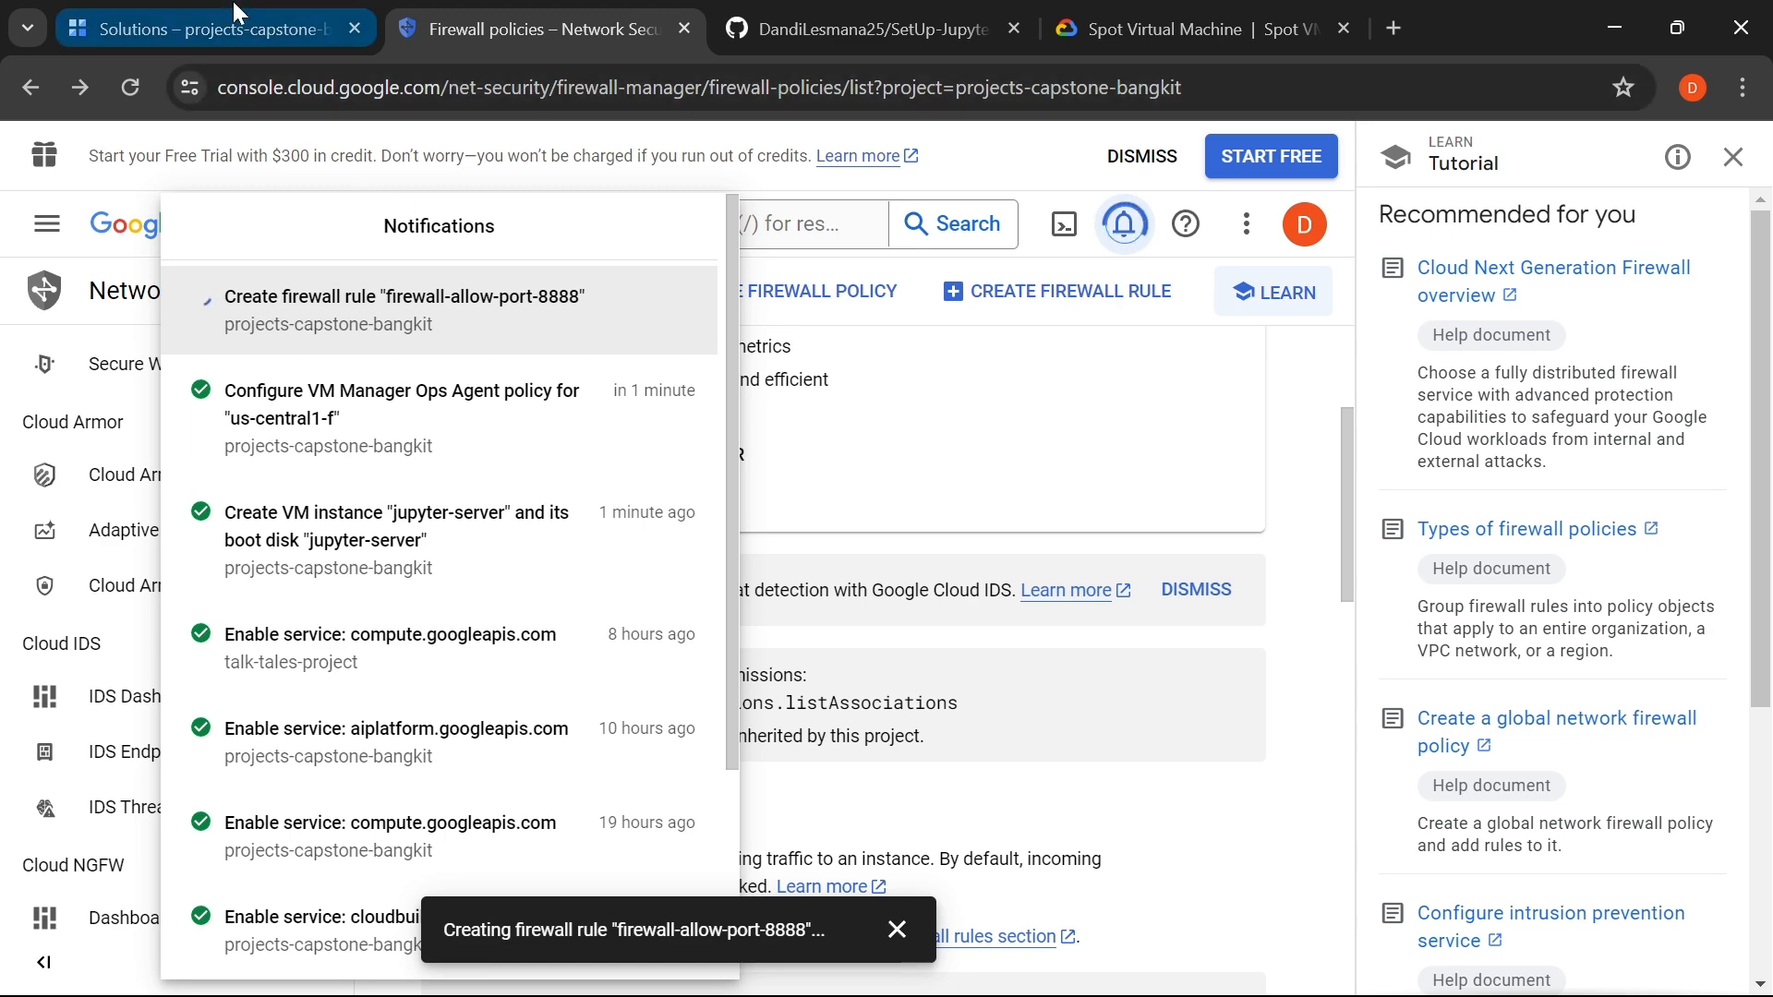
pyautogui.click(203, 29)
pyautogui.click(856, 397)
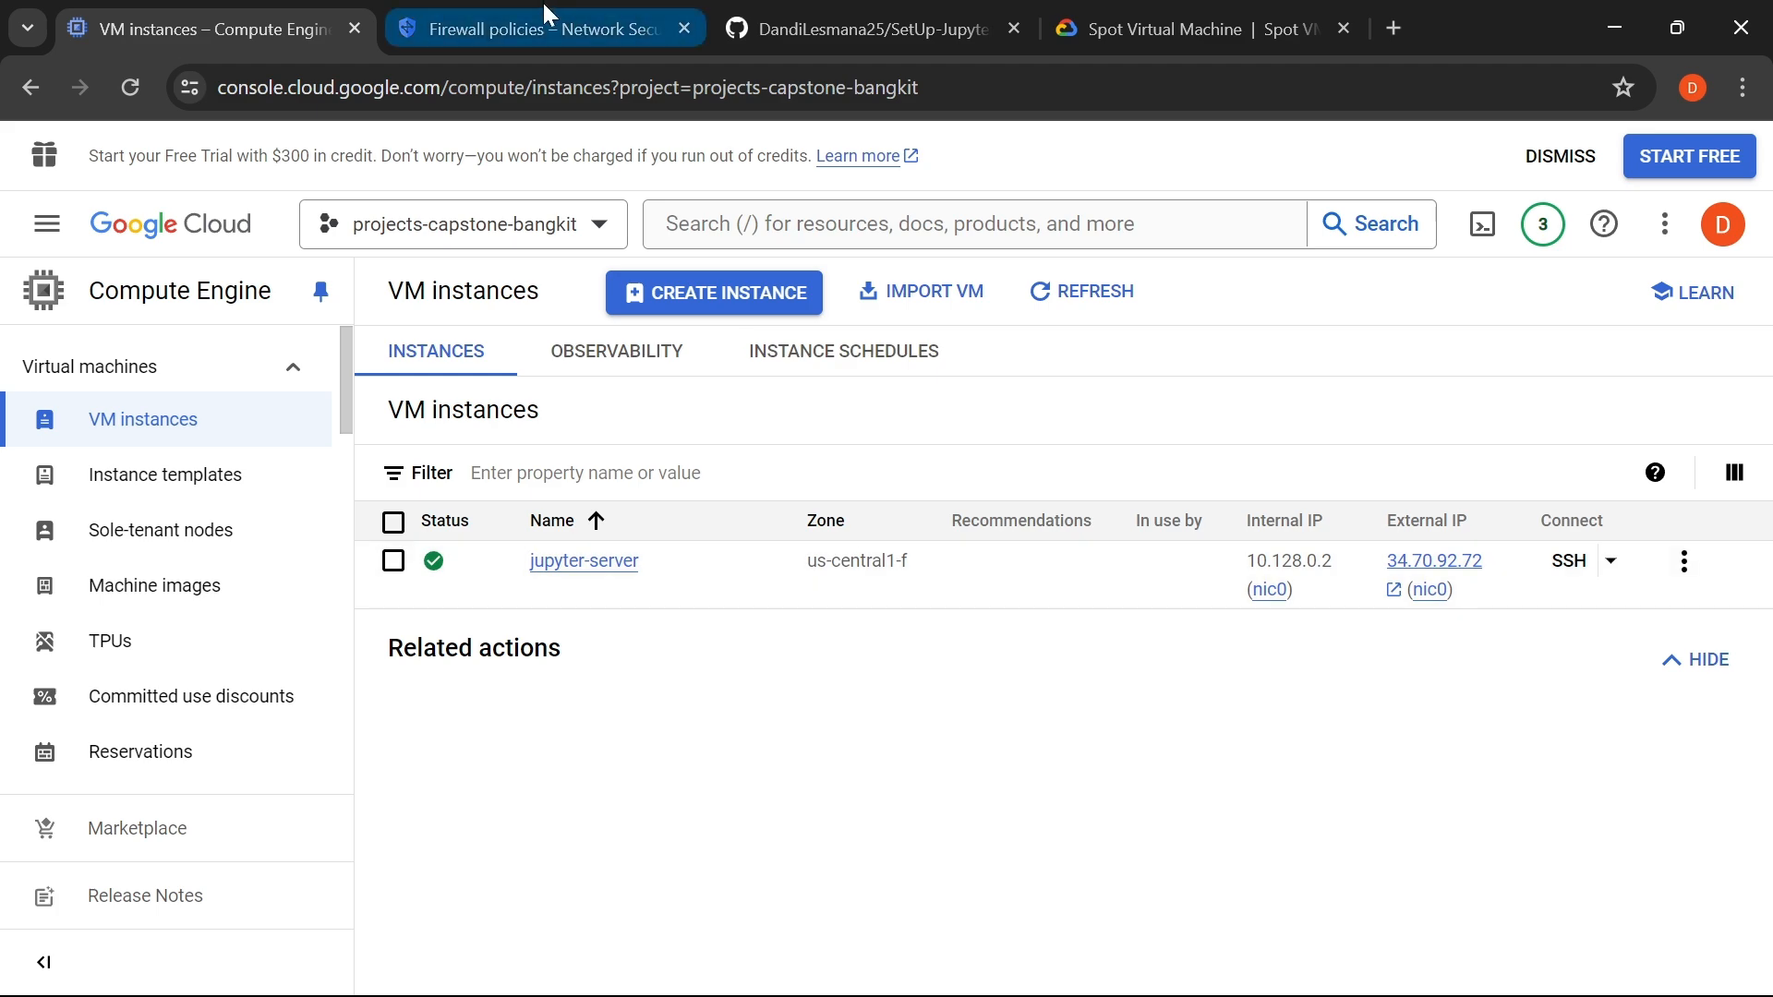
# - Examine the VPC firewall rules list for the firewall-allow-port-8888 rule, including its target and its protocol and port
pyautogui.click(651, 24)
pyautogui.scroll(-5, 875, 499)
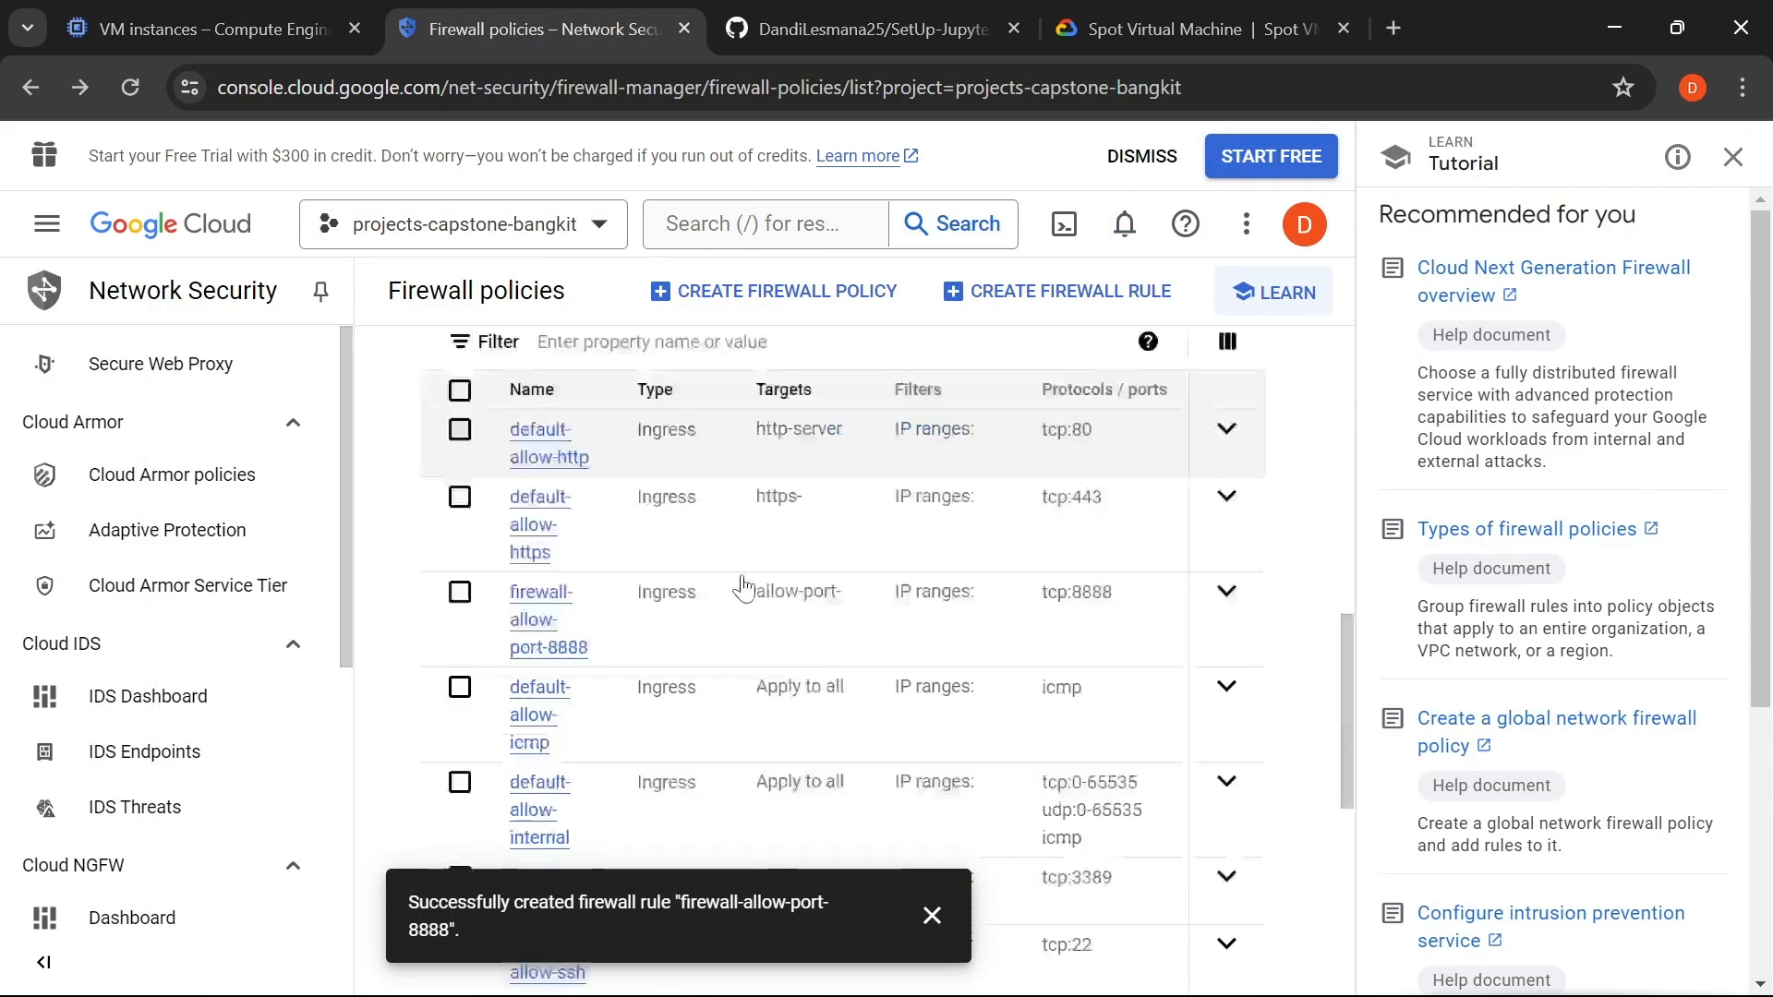
pyautogui.scroll(-5, 712, 705)
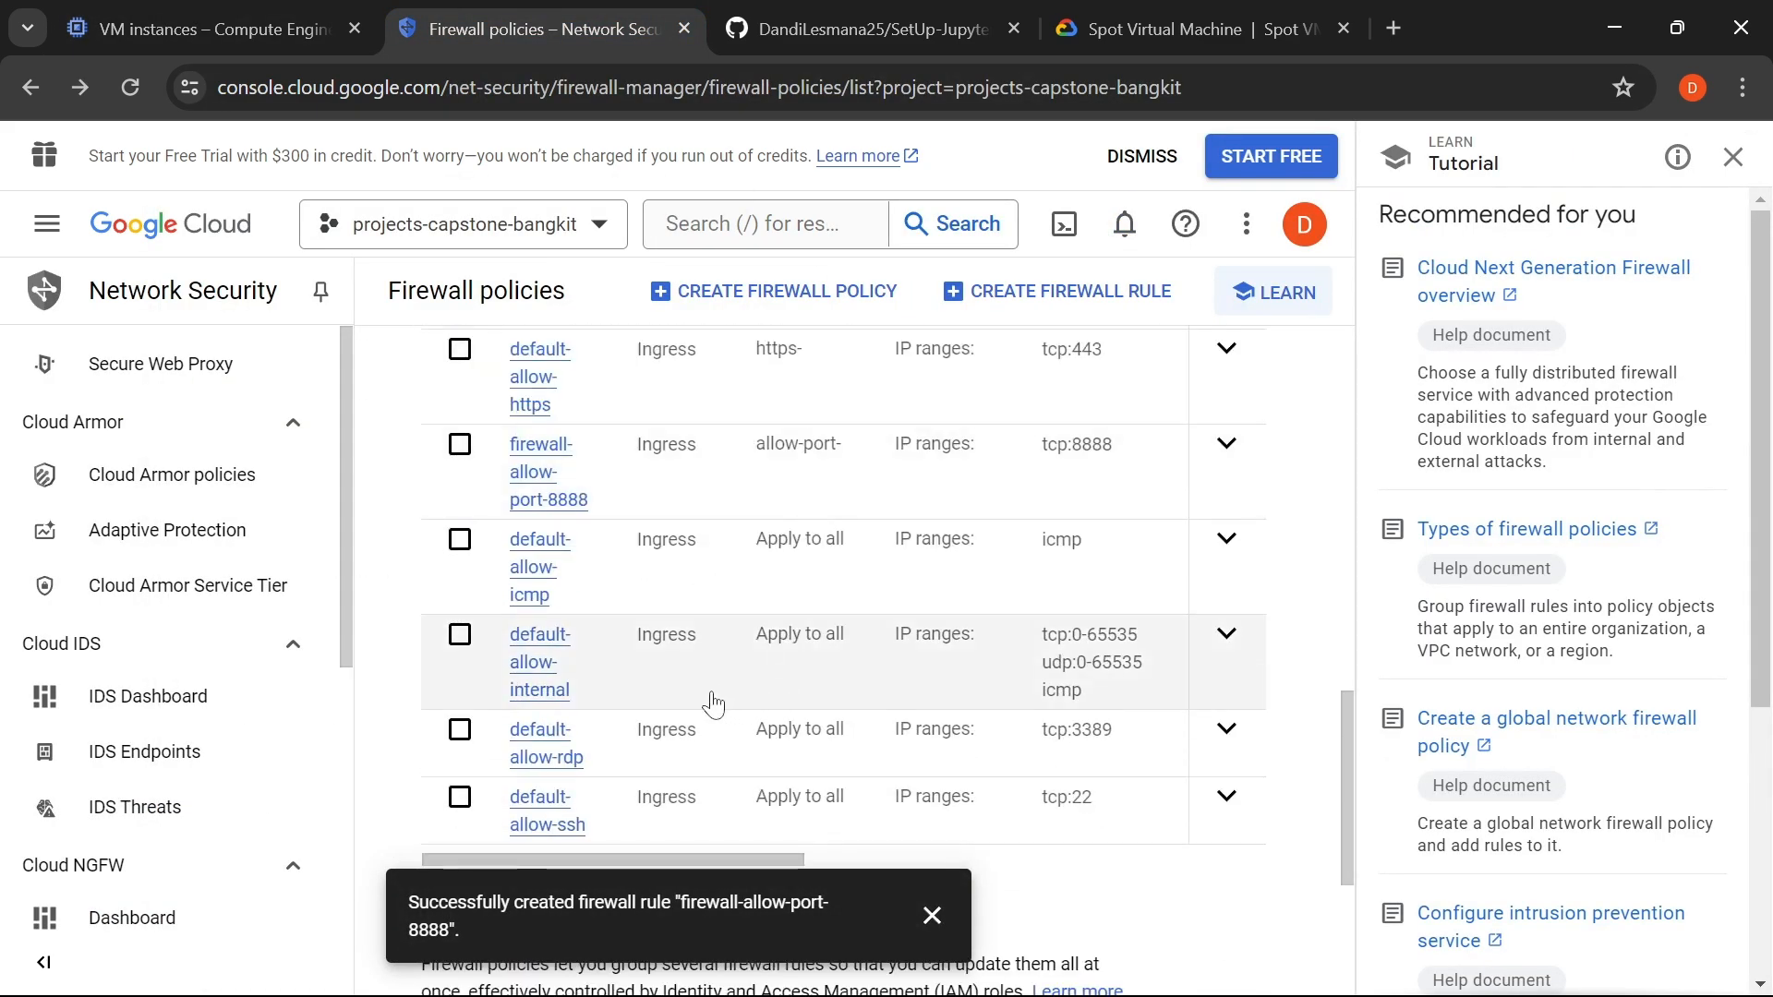
pyautogui.scroll(4, 703, 633)
pyautogui.scroll(2, 702, 632)
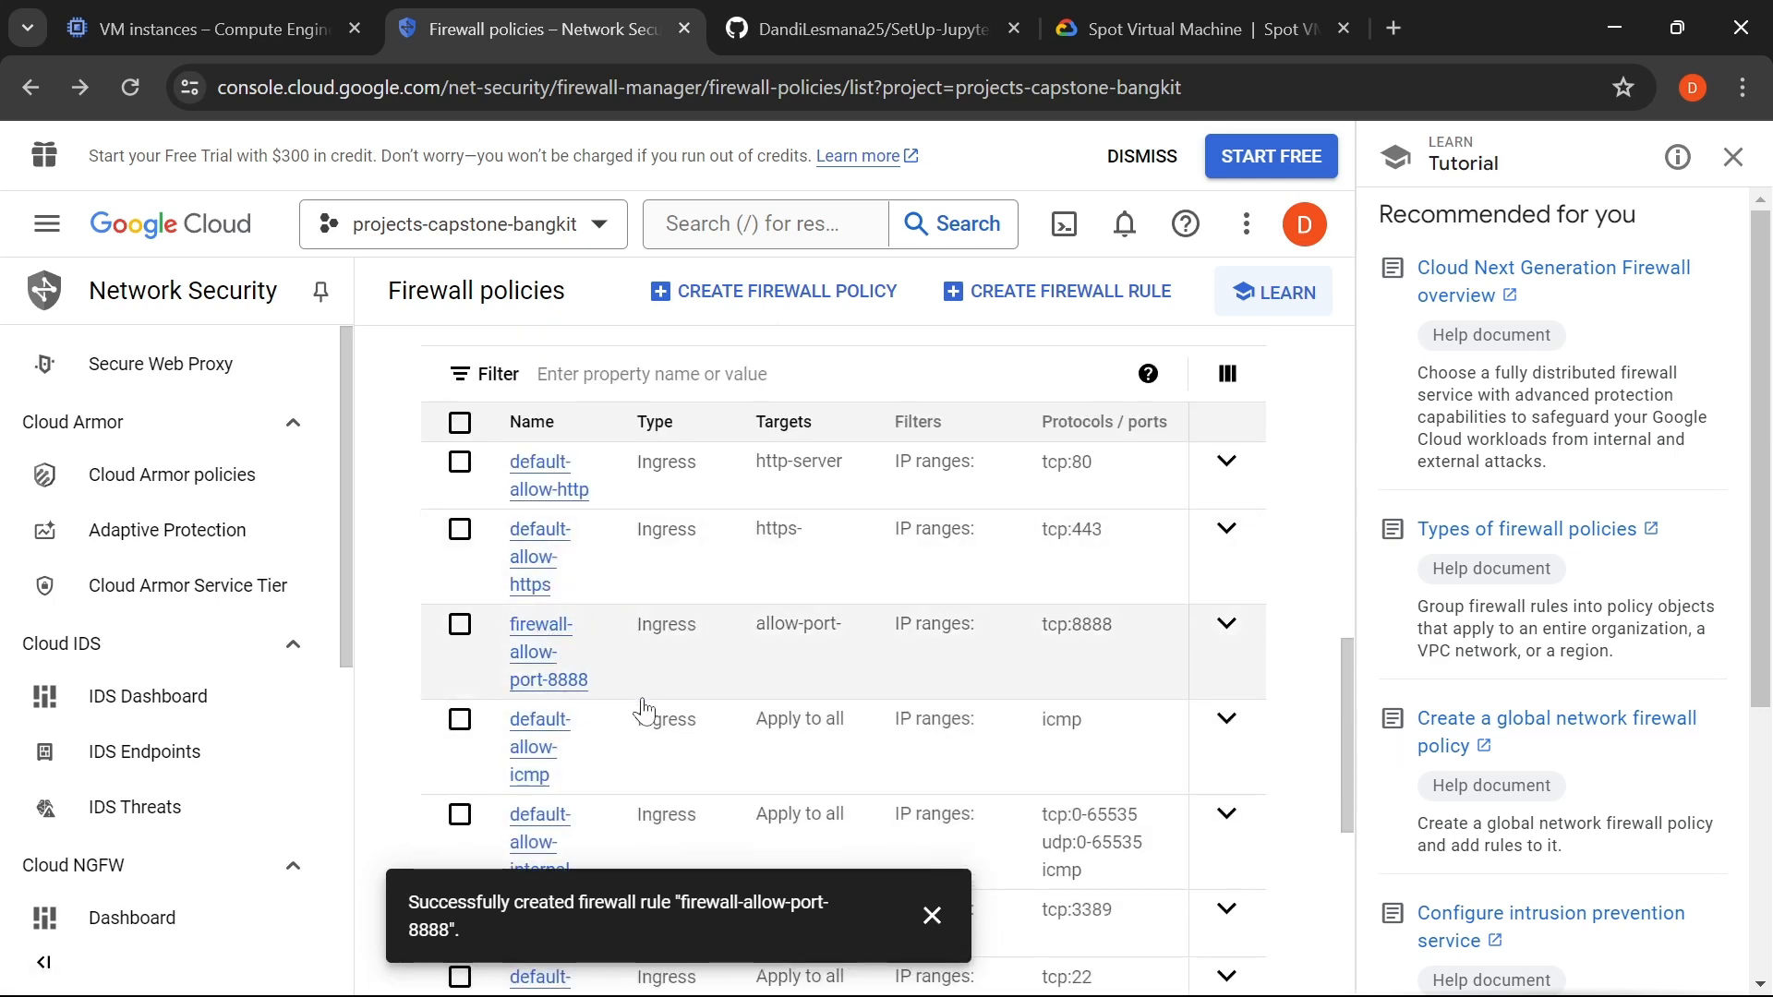
pyautogui.scroll(-3, 711, 652)
pyautogui.scroll(-2, 739, 646)
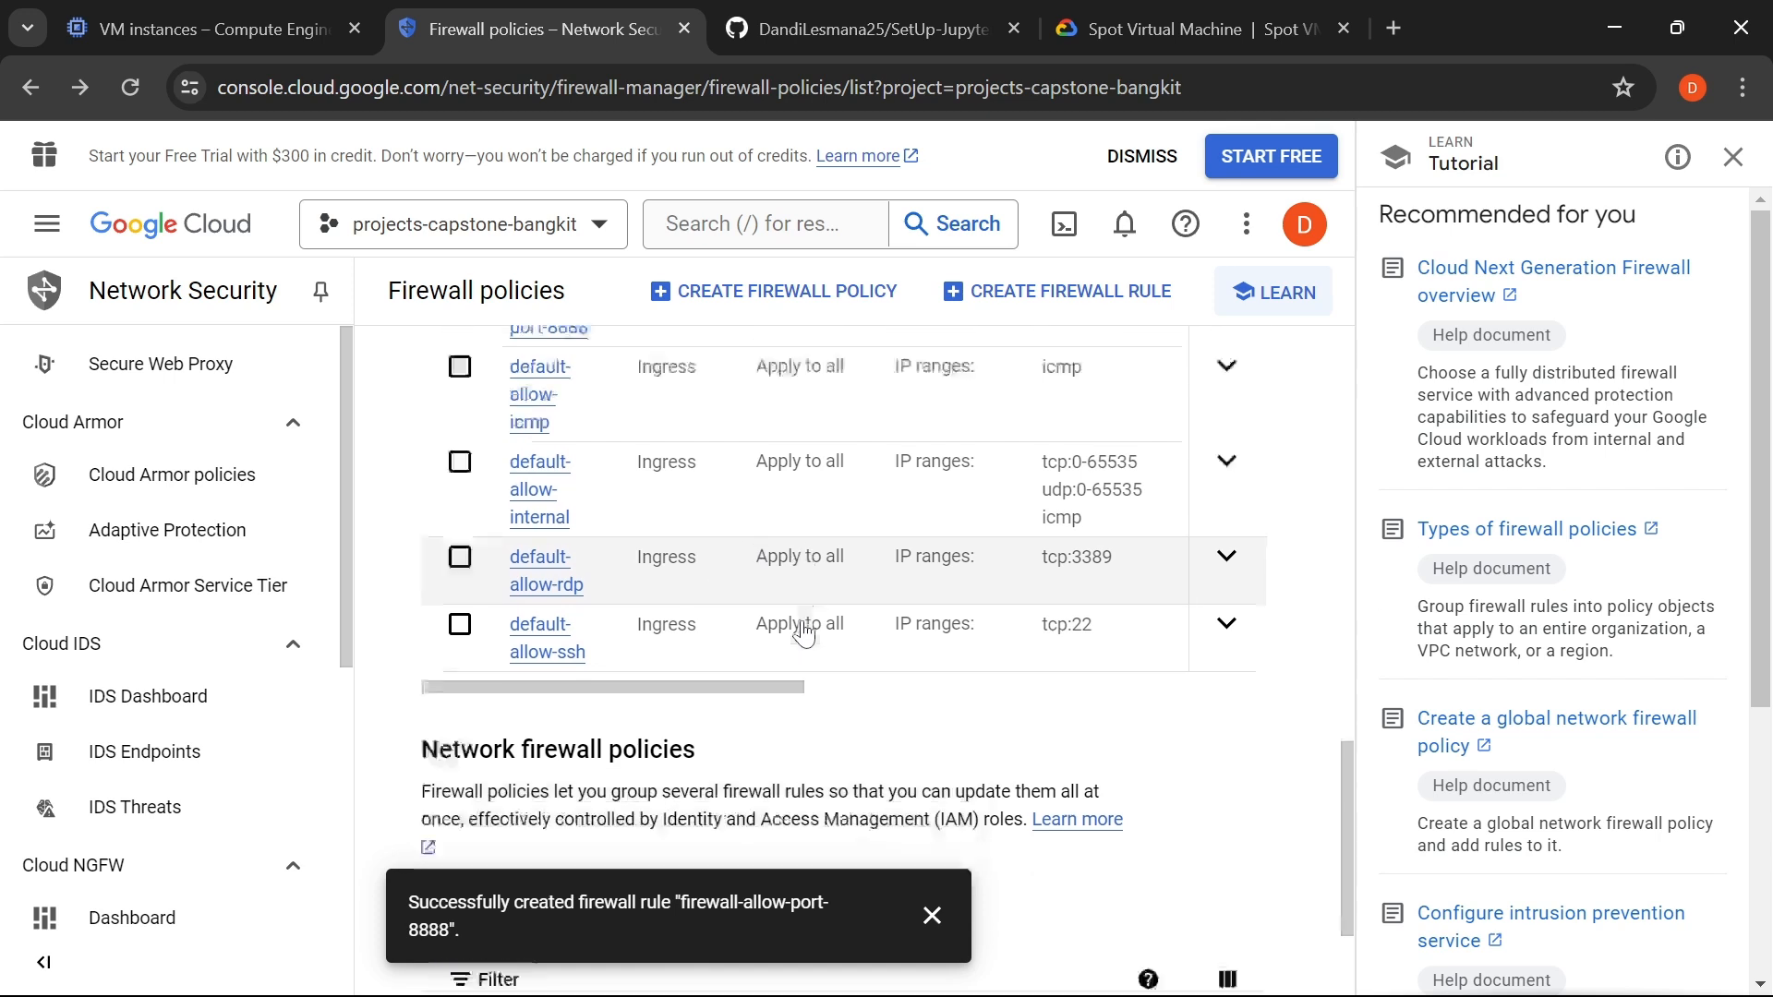
pyautogui.scroll(3, 1046, 489)
pyautogui.scroll(2, 923, 466)
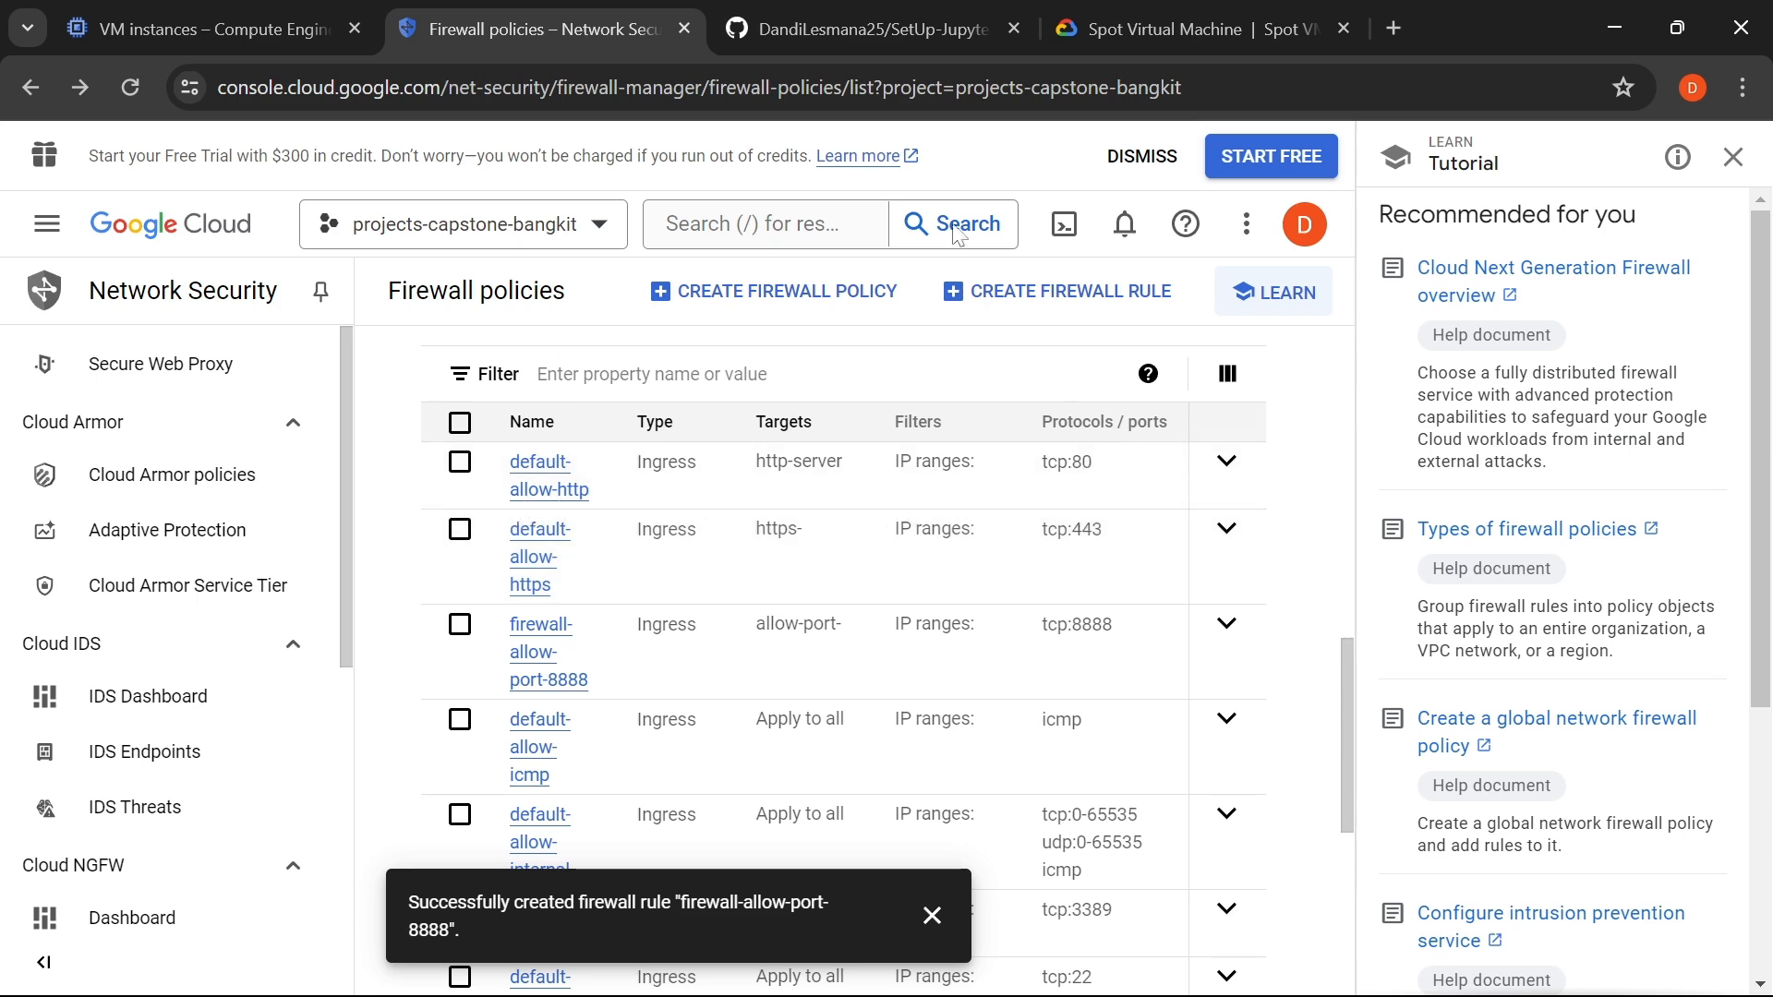
# - Consult the README's SSH to VM section, then start Cloud Shell from the VM instances page and open it in its own browser tab
pyautogui.click(788, 29)
pyautogui.scroll(-3, 533, 562)
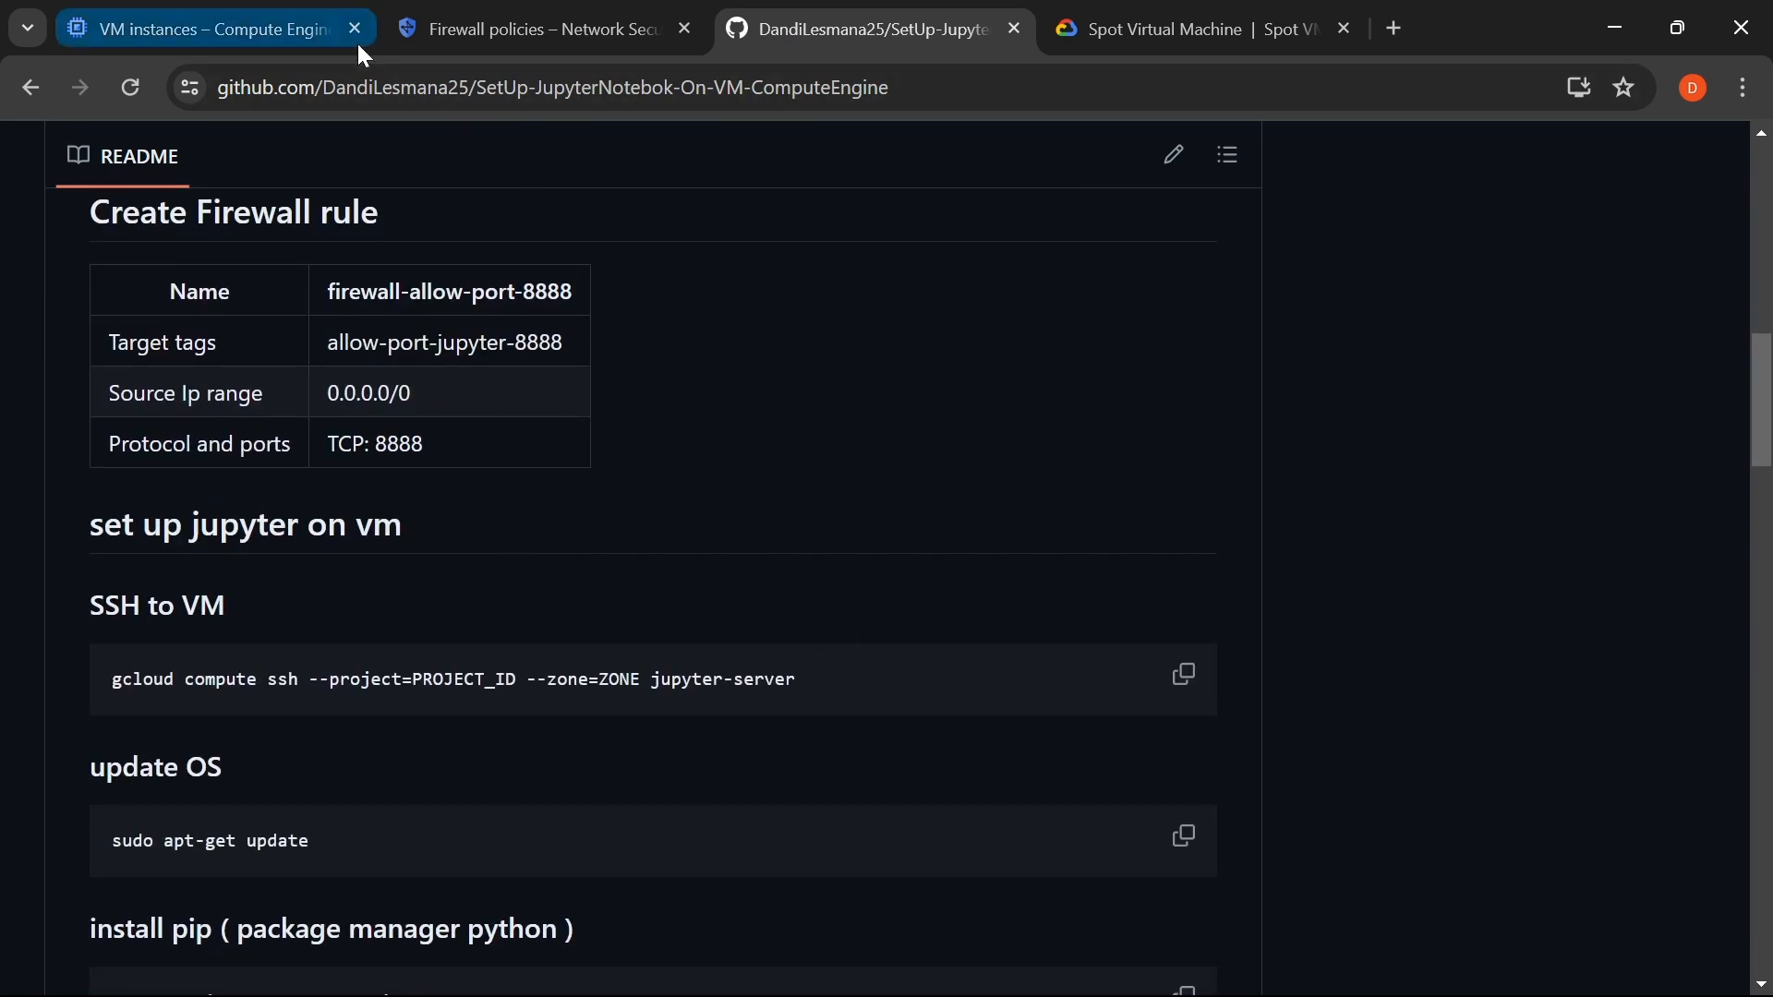
pyautogui.click(258, 37)
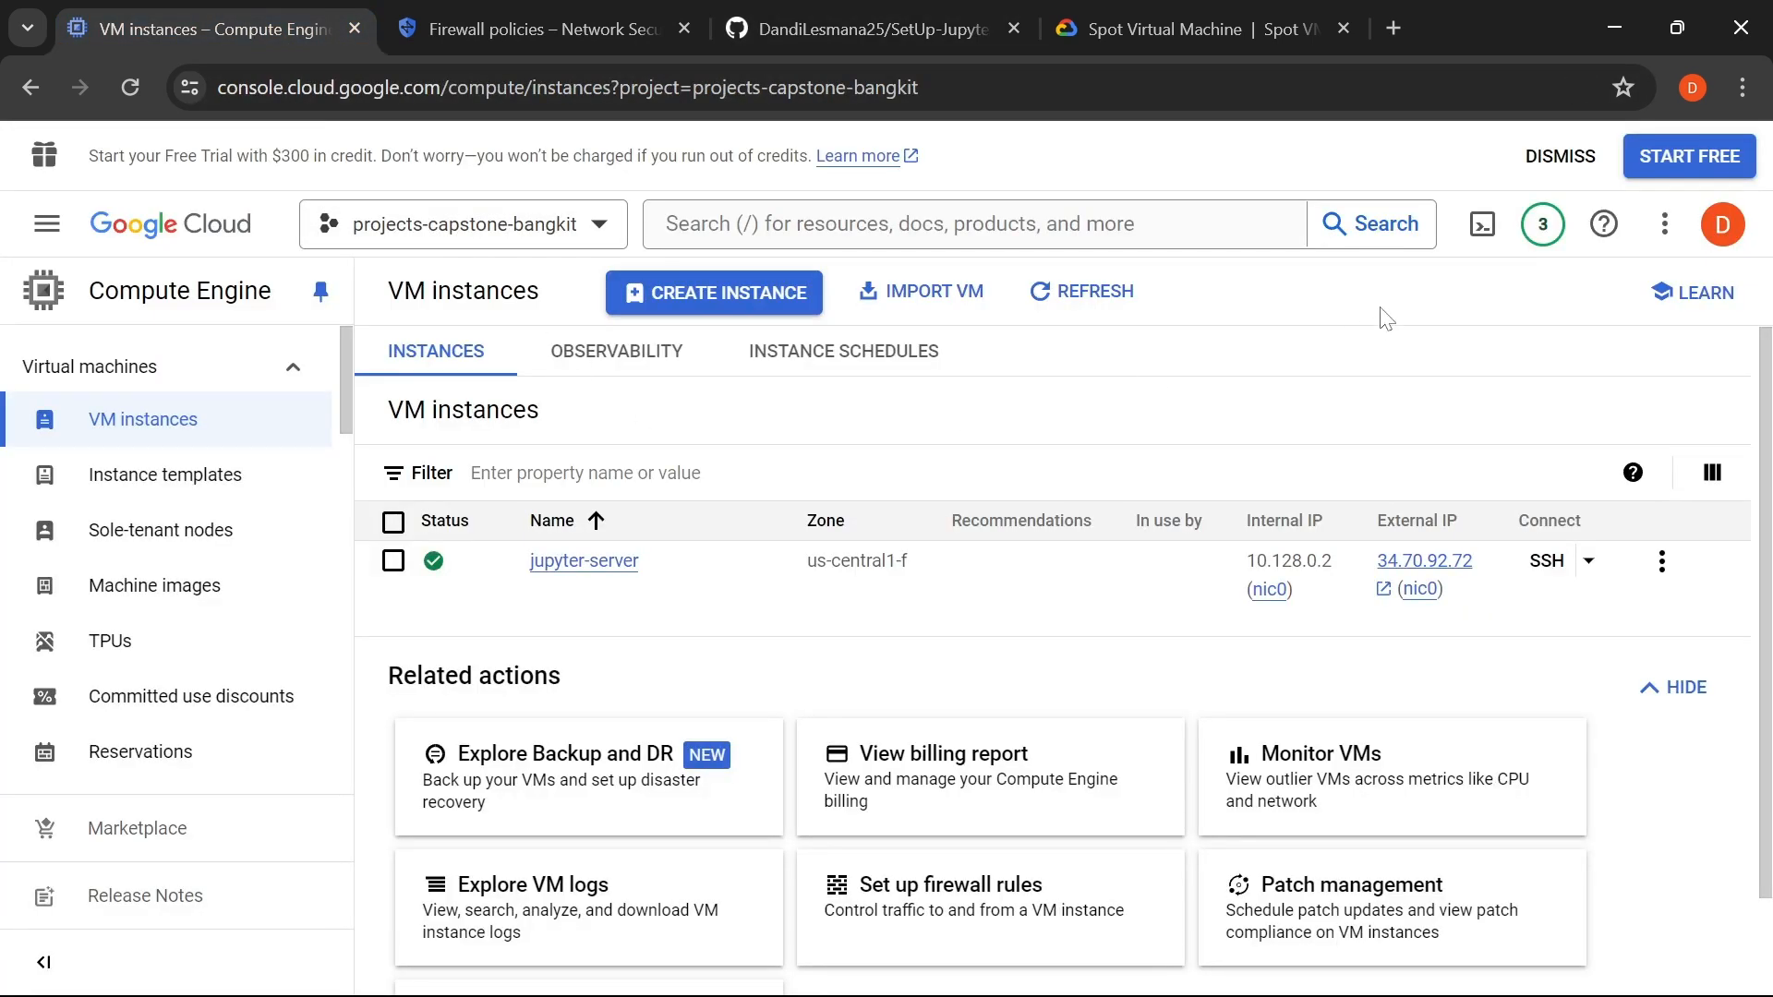
pyautogui.click(1482, 223)
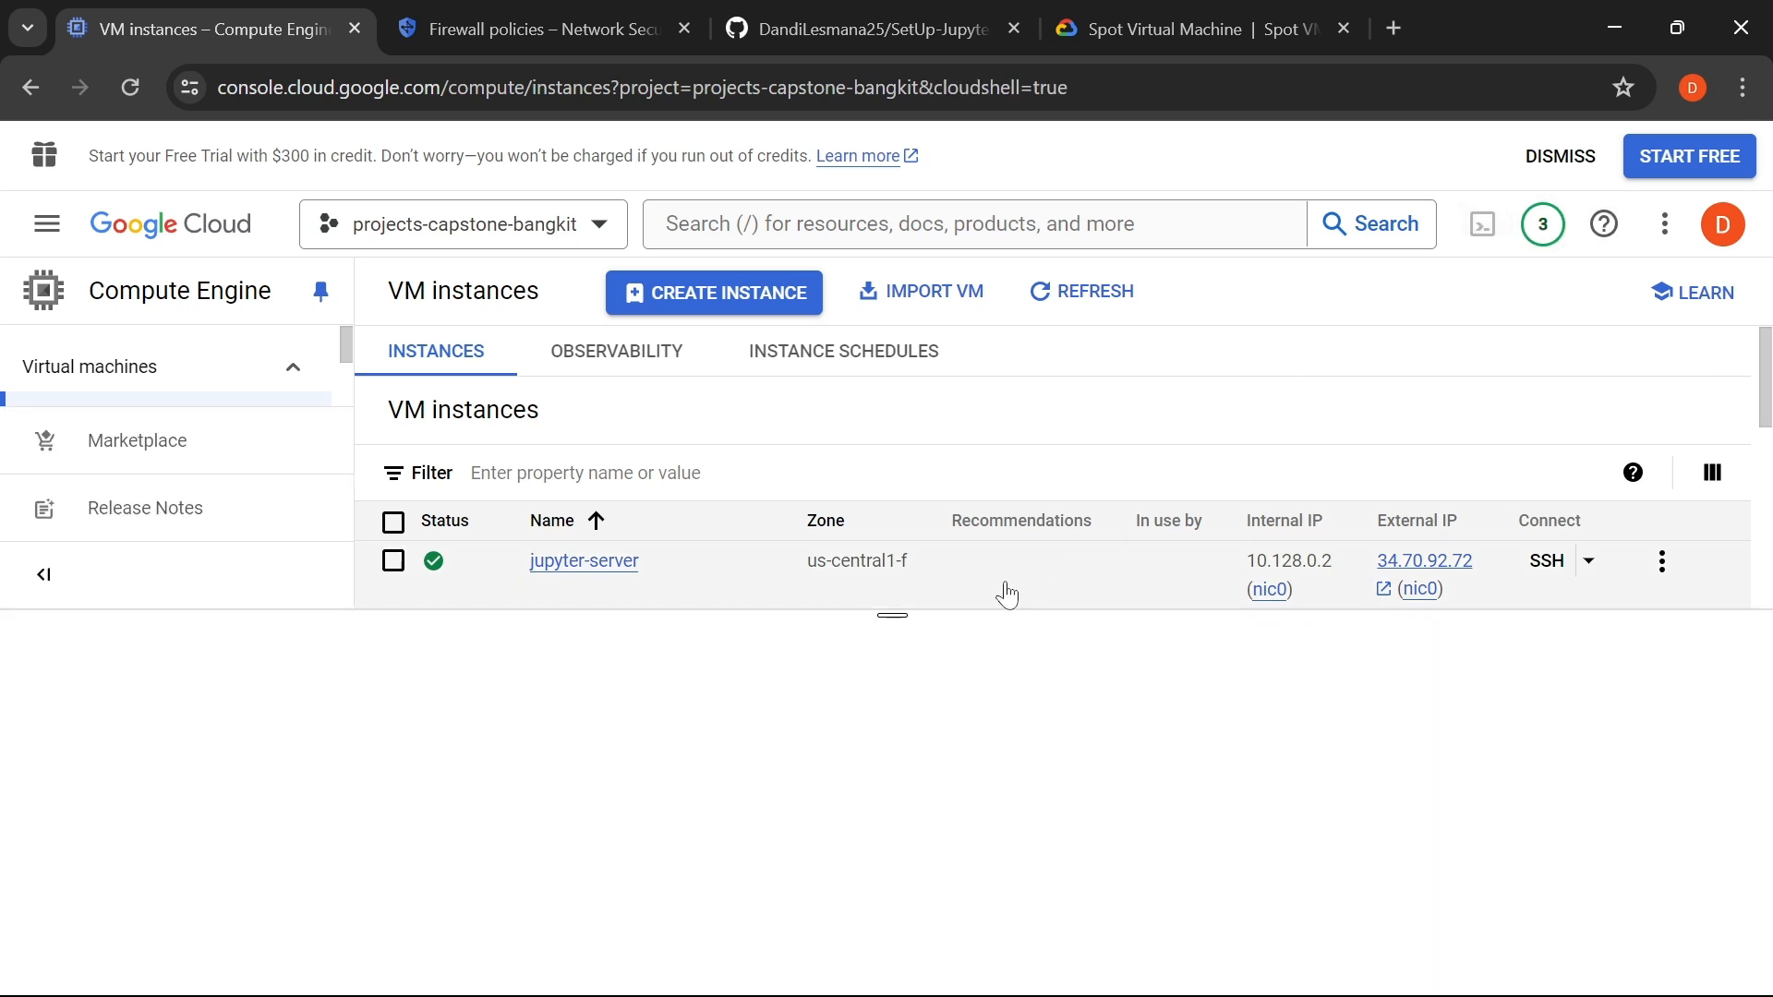
pyautogui.moveTo(898, 606); pyautogui.dragTo(917, 265)
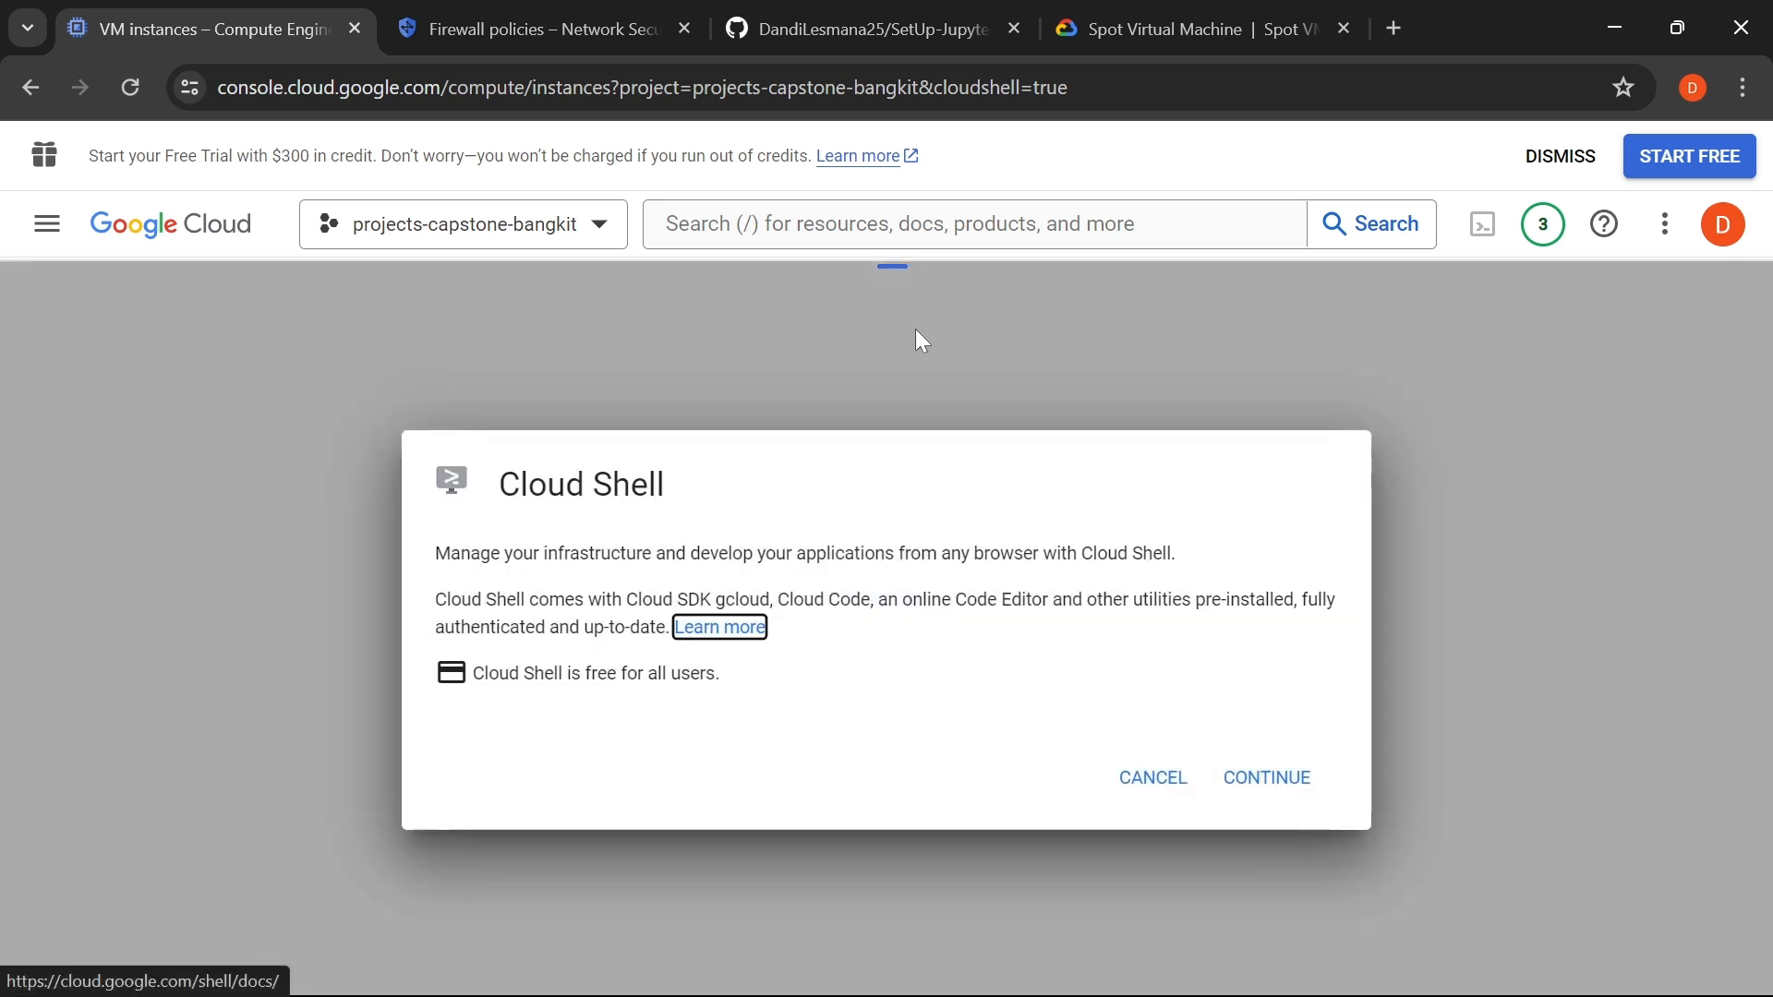
pyautogui.click(1264, 763)
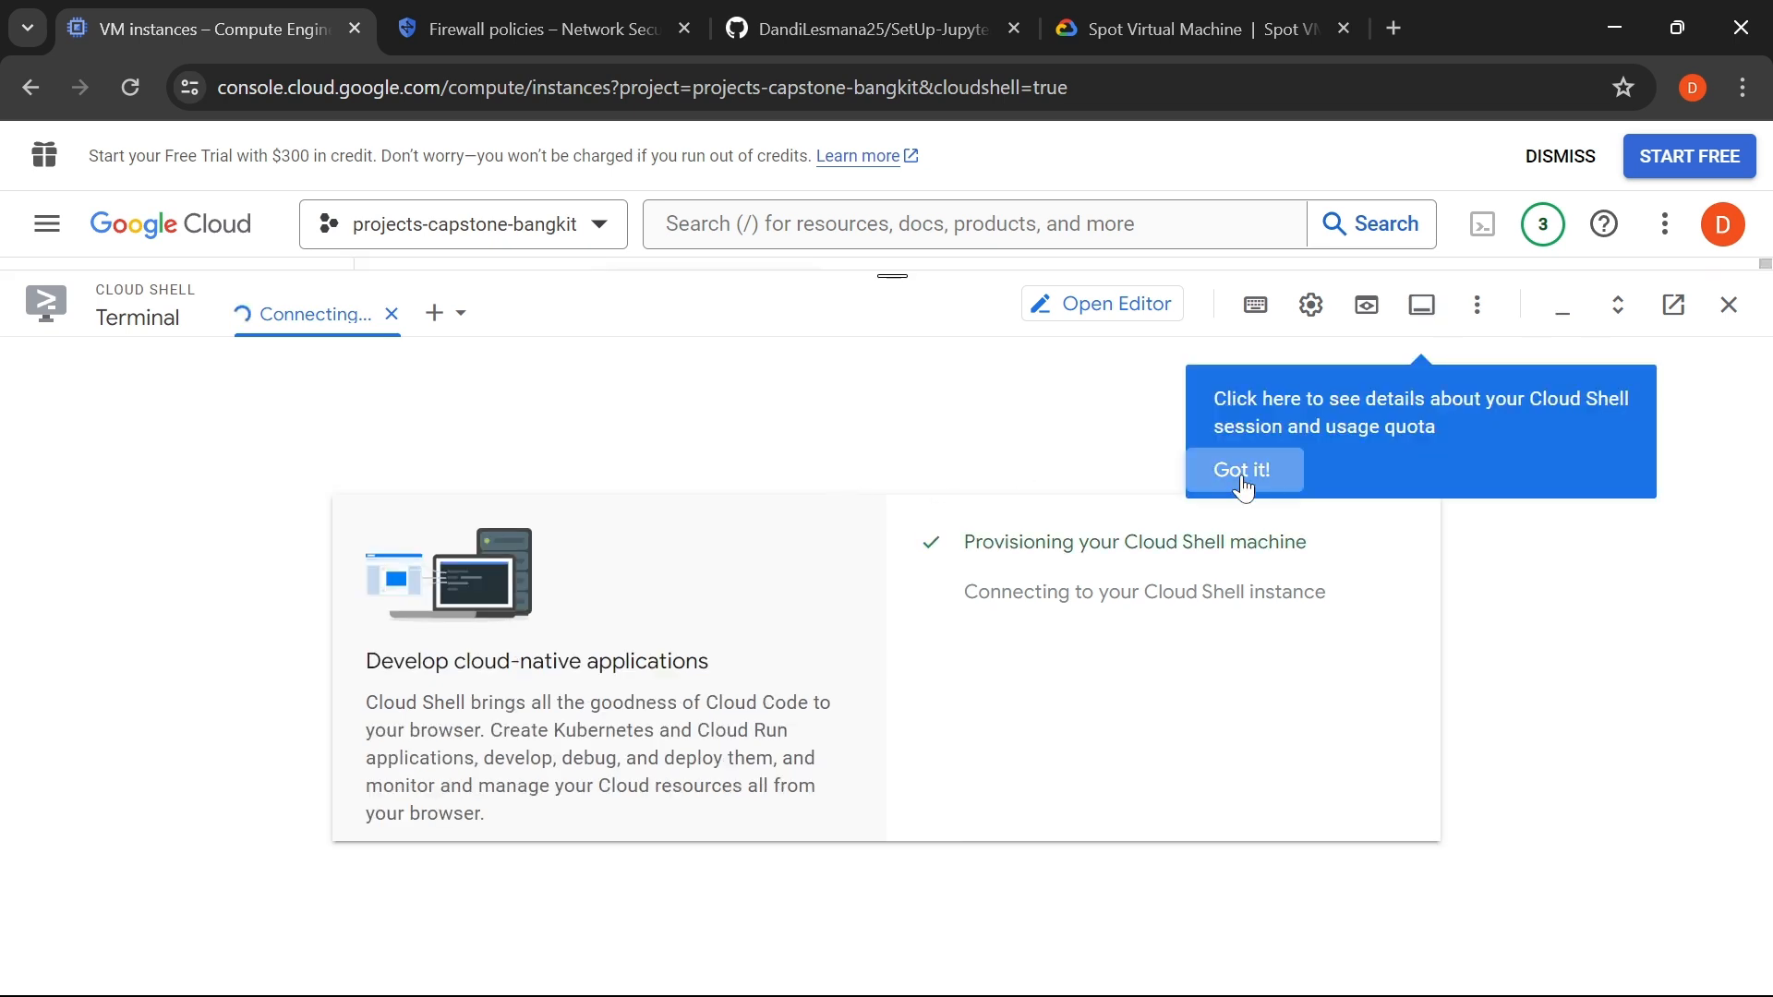
pyautogui.click(1241, 462)
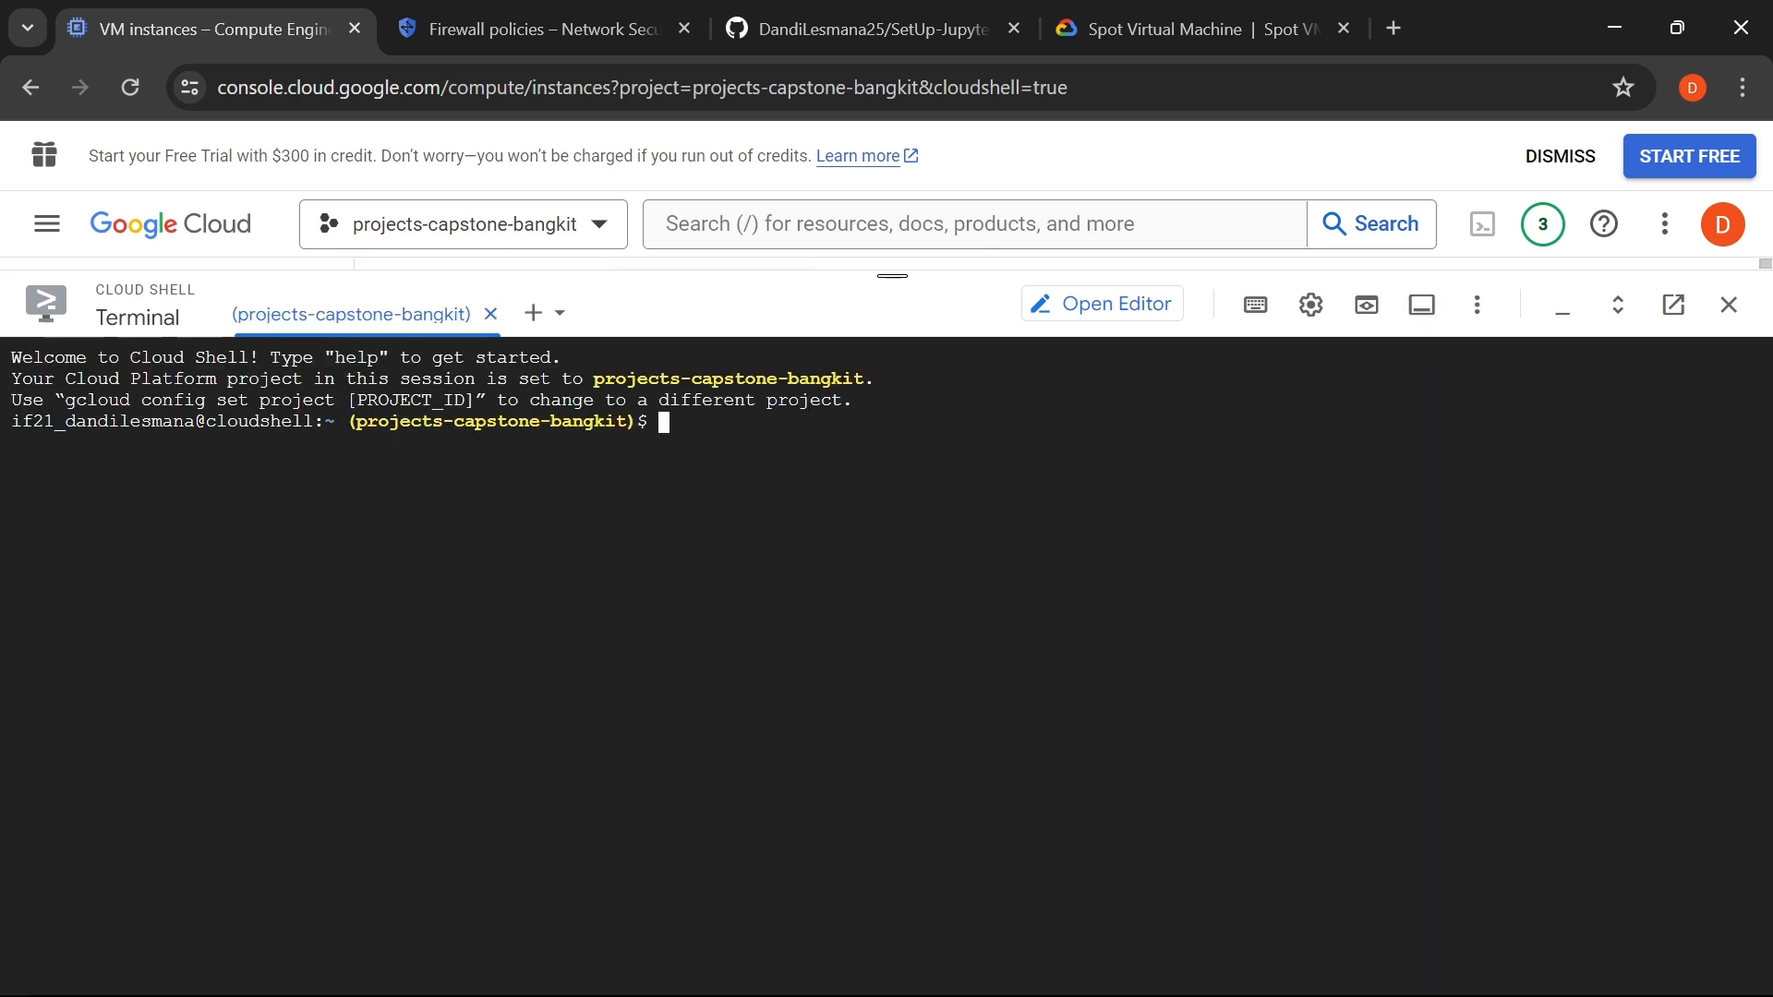
pyautogui.click(1673, 305)
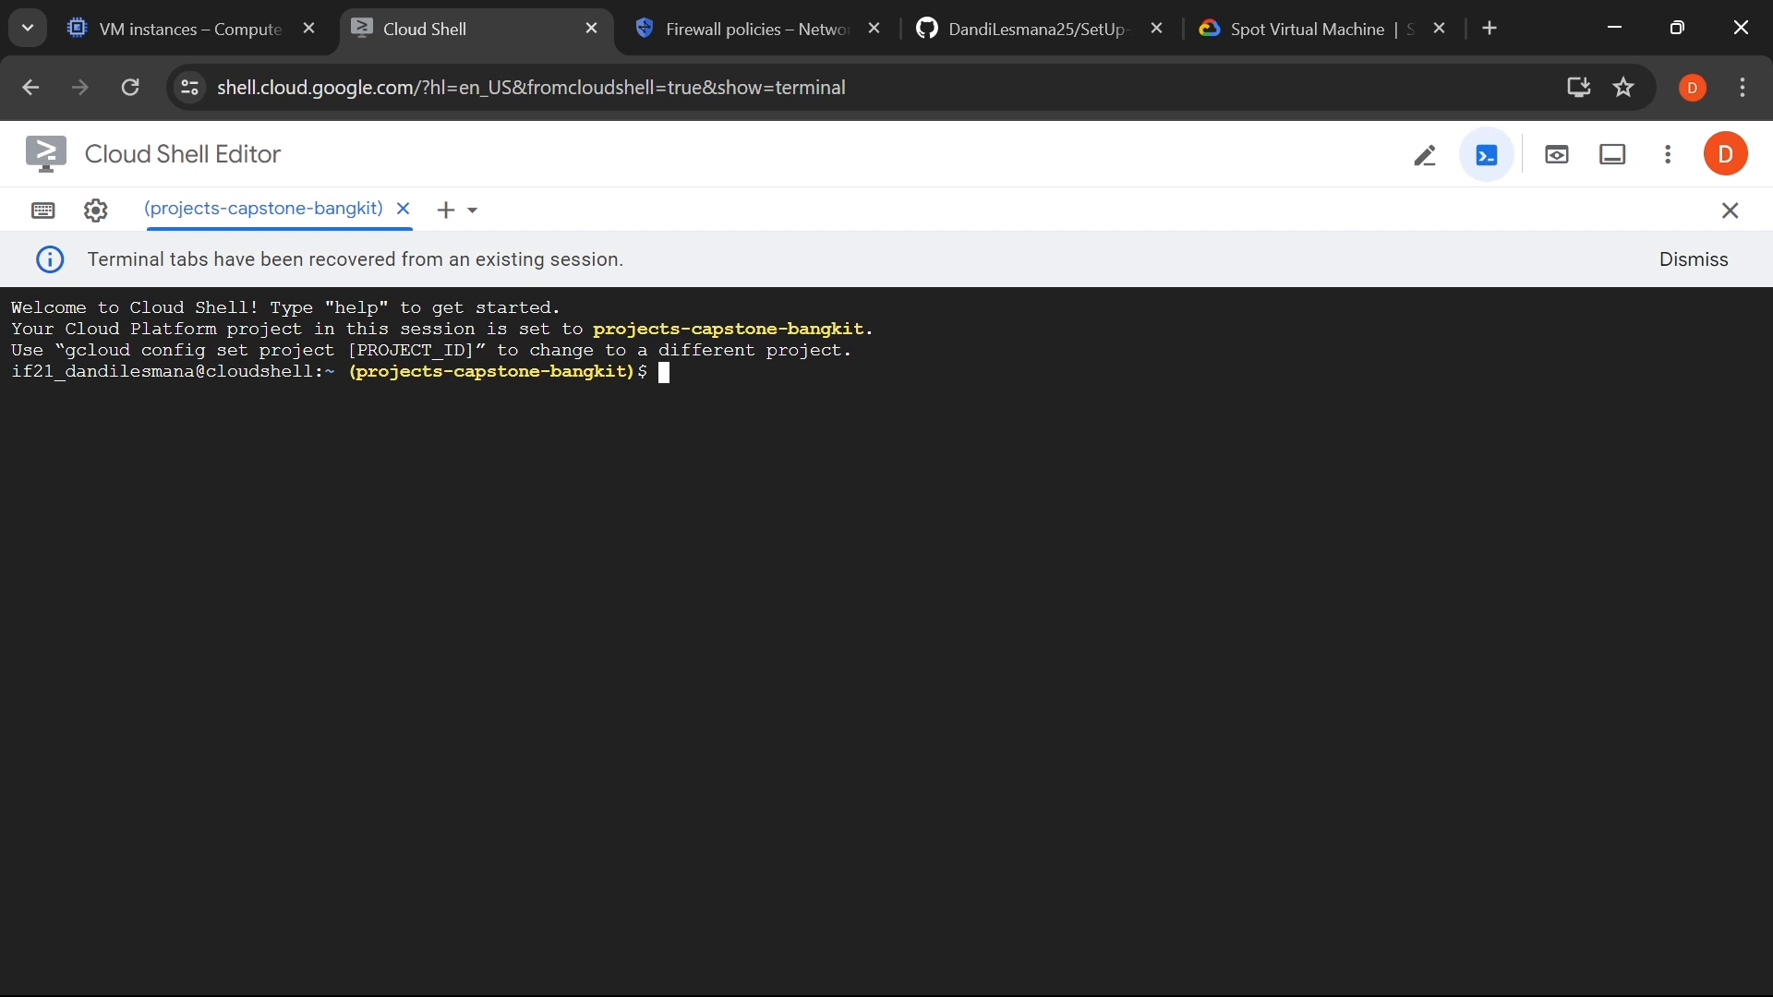
# - Copy the gcloud compute ssh command from the README's SSH to VM section and paste it into the Cloud Shell terminal
pyautogui.moveTo(1025, 28); pyautogui.dragTo(720, 18)
pyautogui.moveTo(778, 654); pyautogui.dragTo(104, 682)
pyautogui.hotkey('ctrl', 'c')
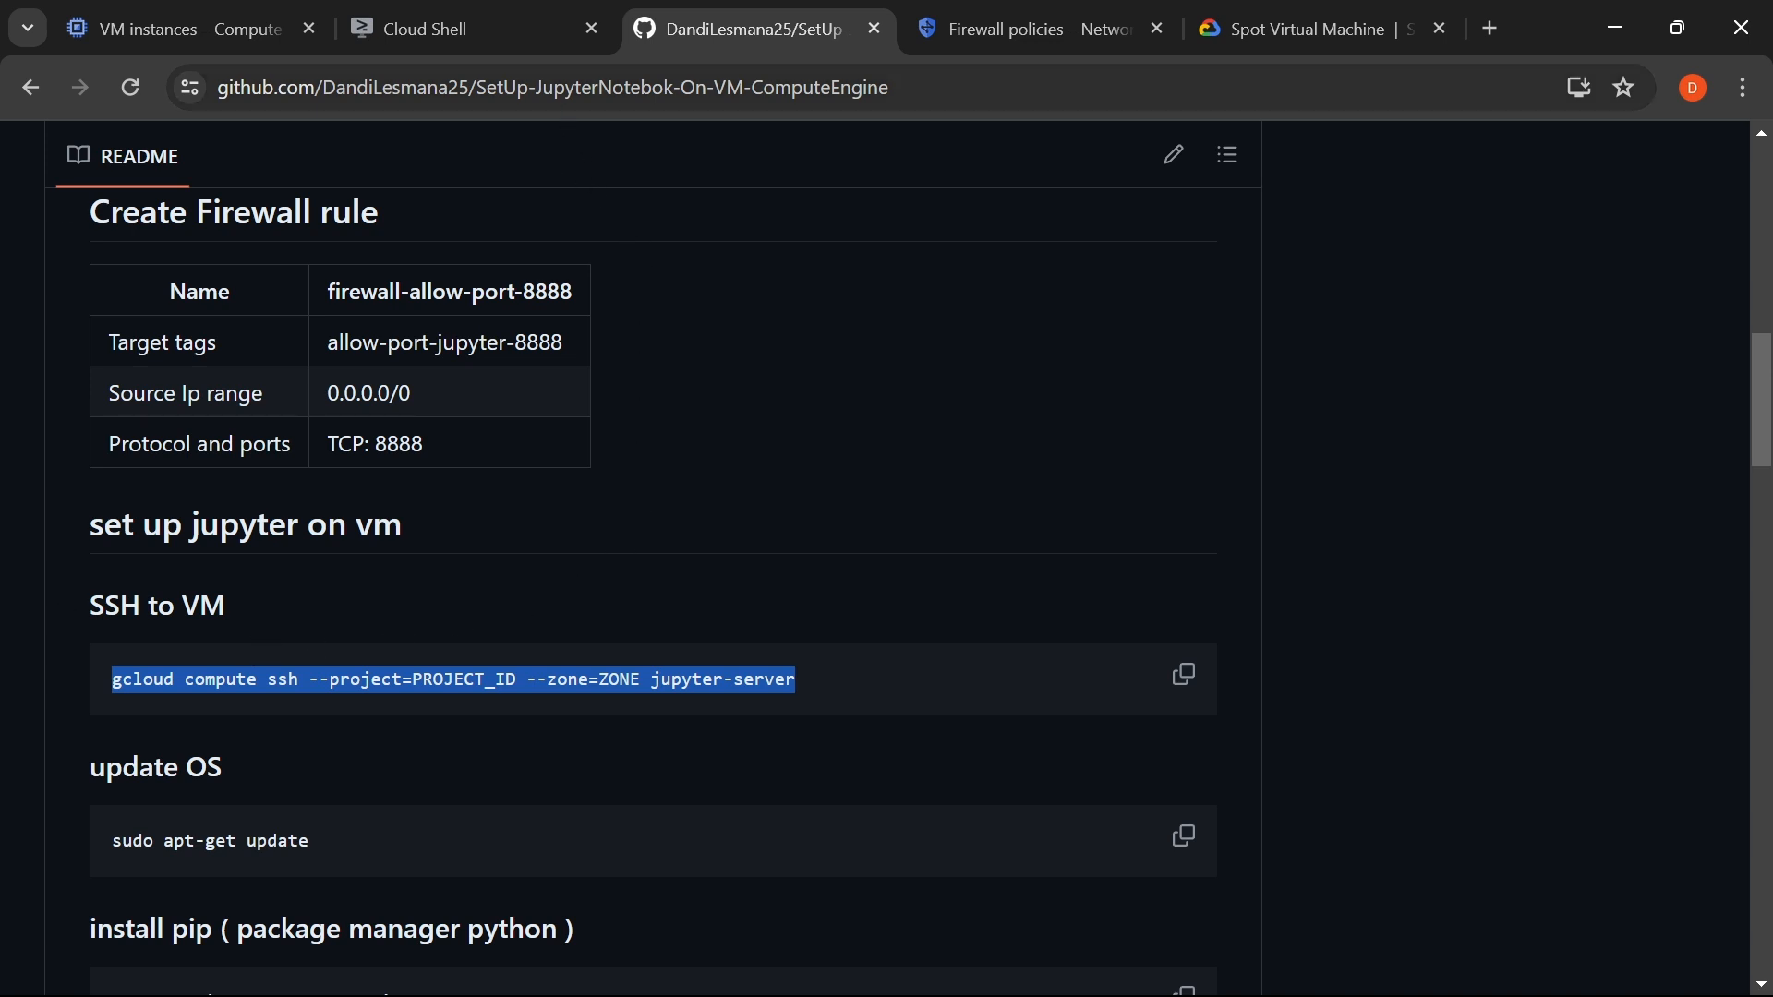
pyautogui.click(424, 28)
pyautogui.hotkey('ctrl', 'v')
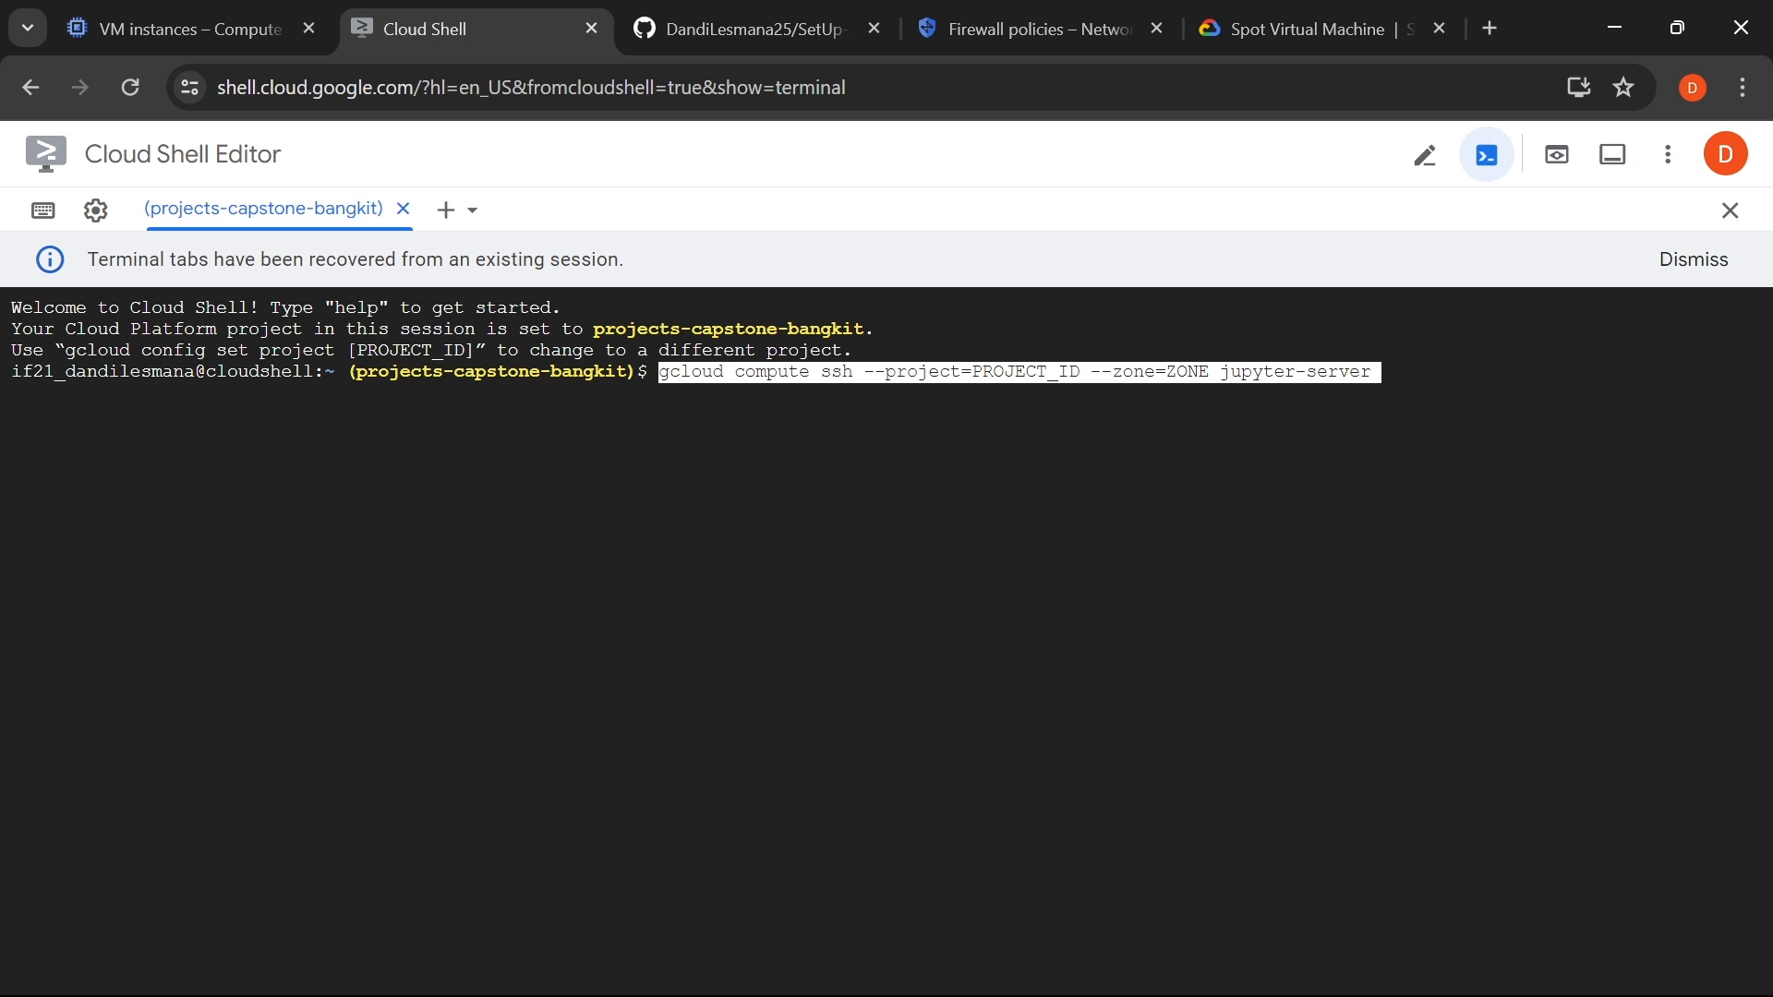
# - Replace the ZONE placeholder in the gcloud compute ssh command with us-central1
pyautogui.press('Left')
pyautogui.press('Left')
pyautogui.press('Left')
pyautogui.press('Left')
pyautogui.press('Left')
pyautogui.press('Left')
pyautogui.press('Left')
pyautogui.press('Left')
pyautogui.press('Left')
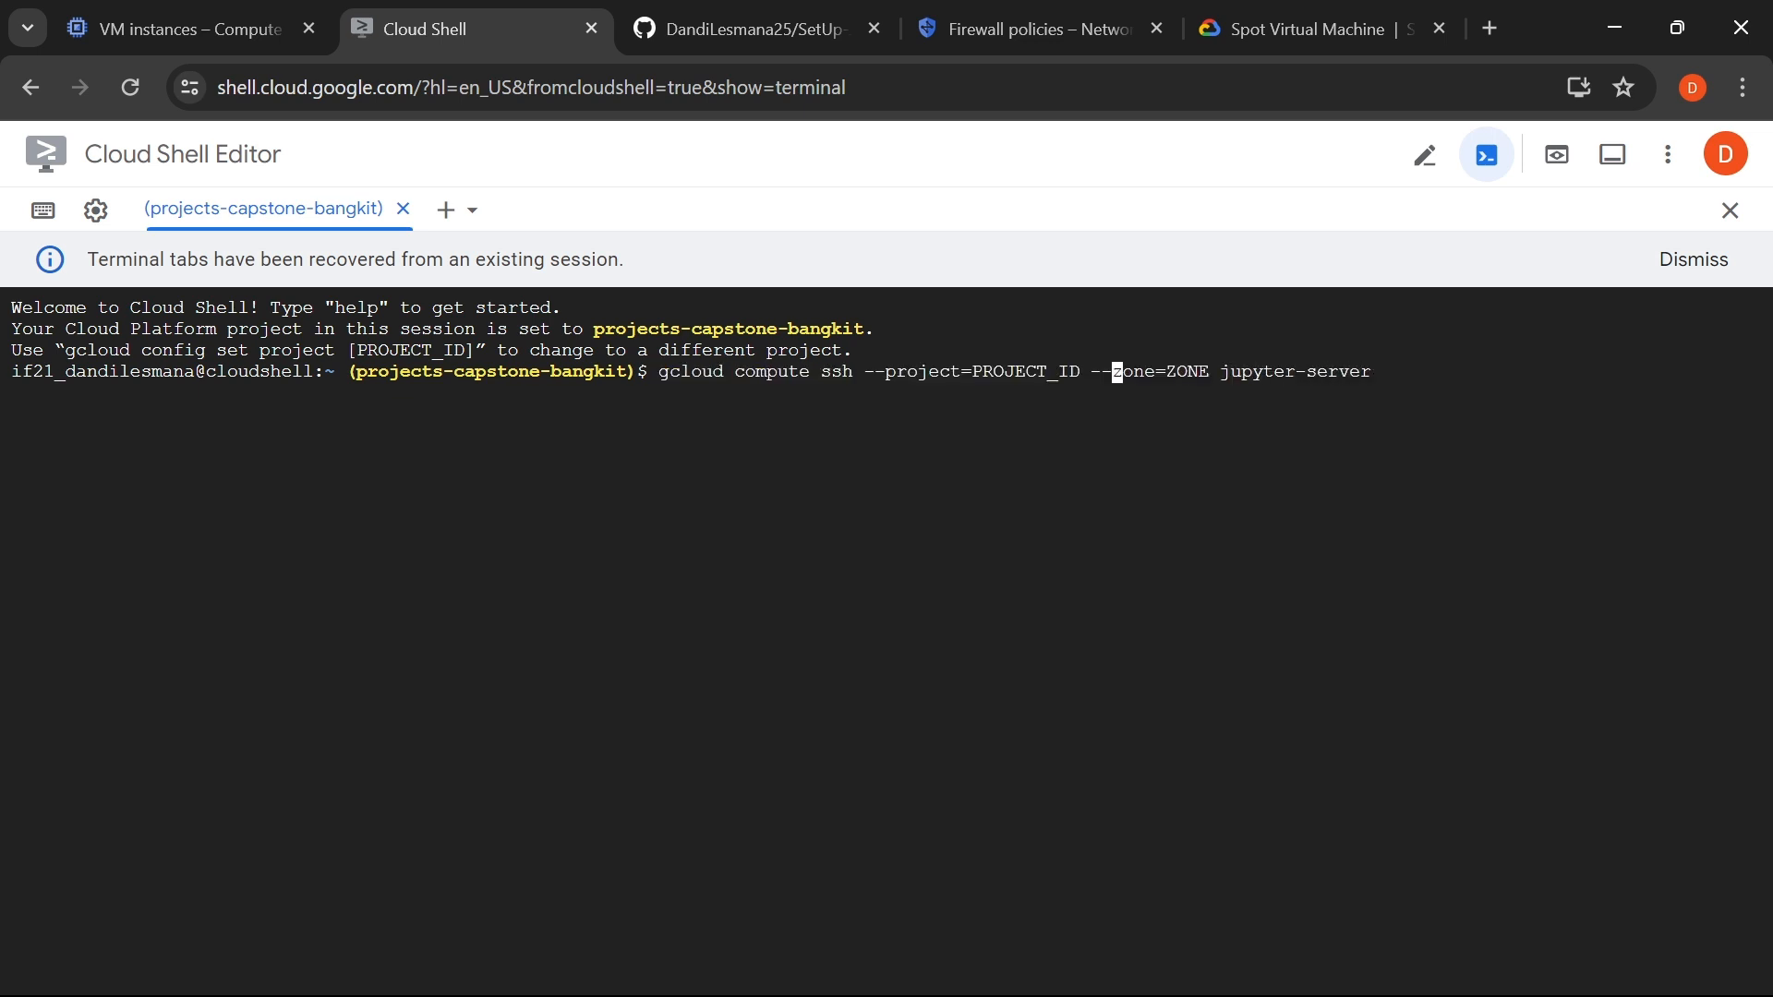
pyautogui.press('Right')
pyautogui.press('Right')
pyautogui.press('Right')
pyautogui.press('Right')
pyautogui.press('BackSpace')
pyautogui.press('BackSpace')
pyautogui.press('BackSpace')
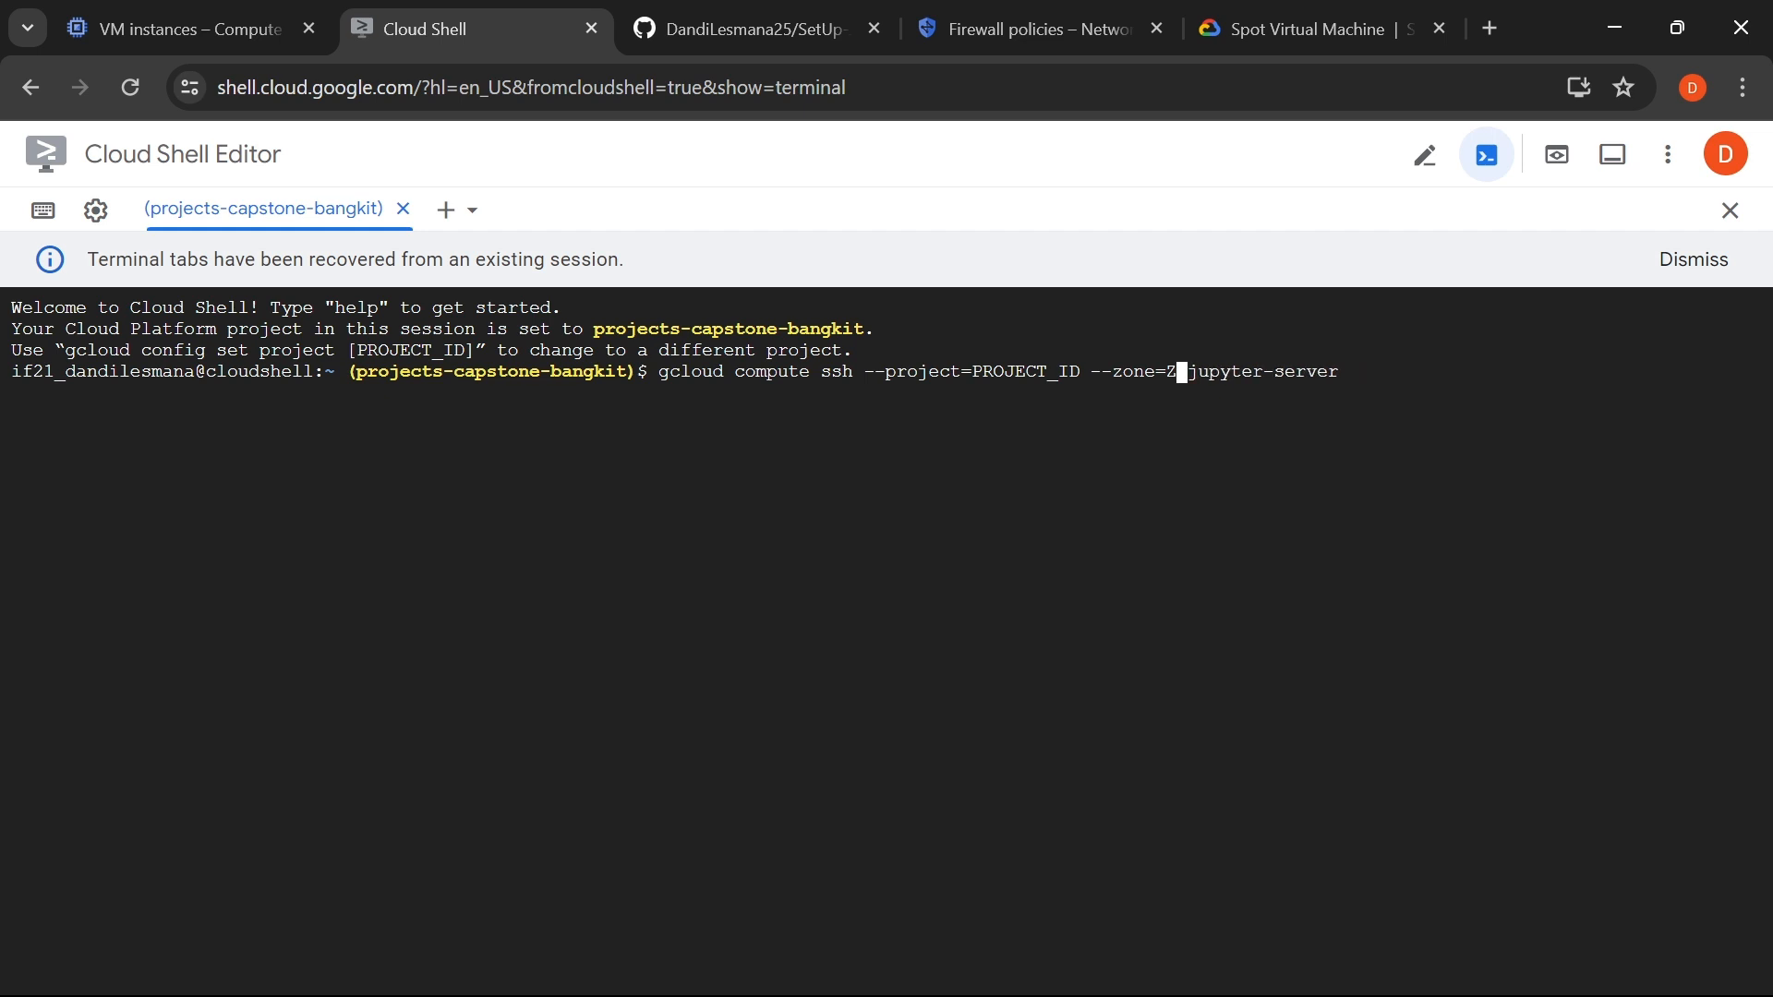
pyautogui.press('BackSpace')
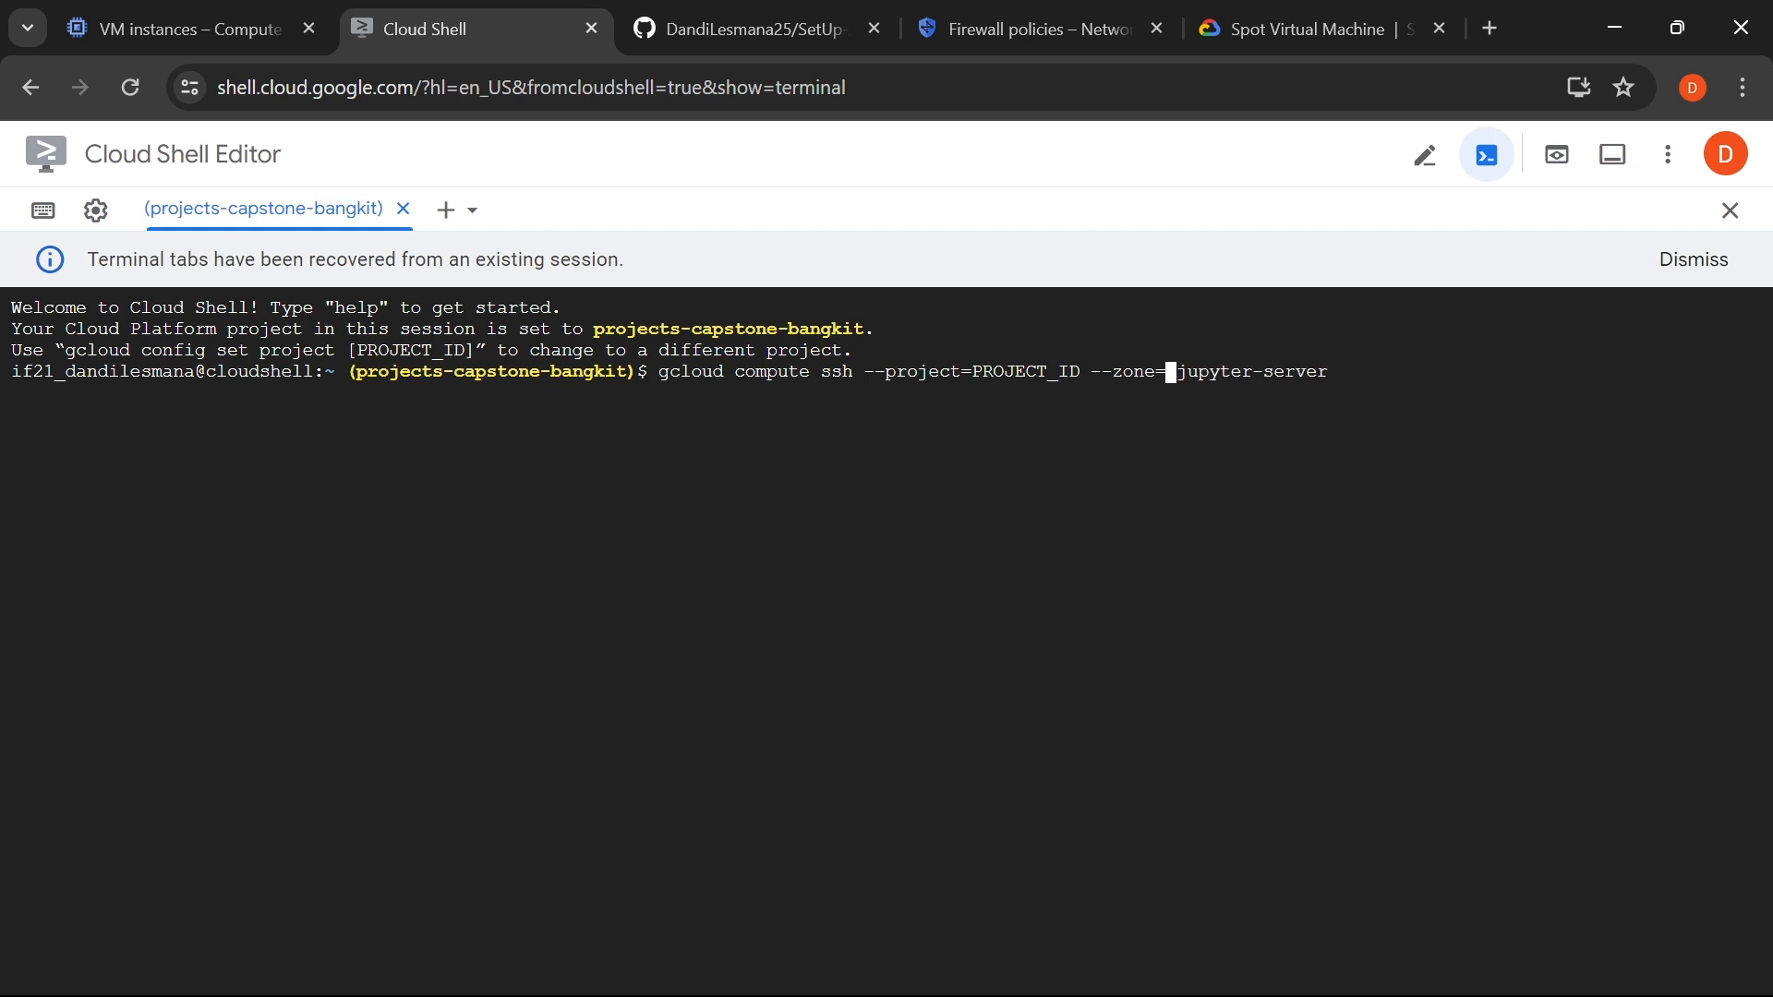
pyautogui.write('us')
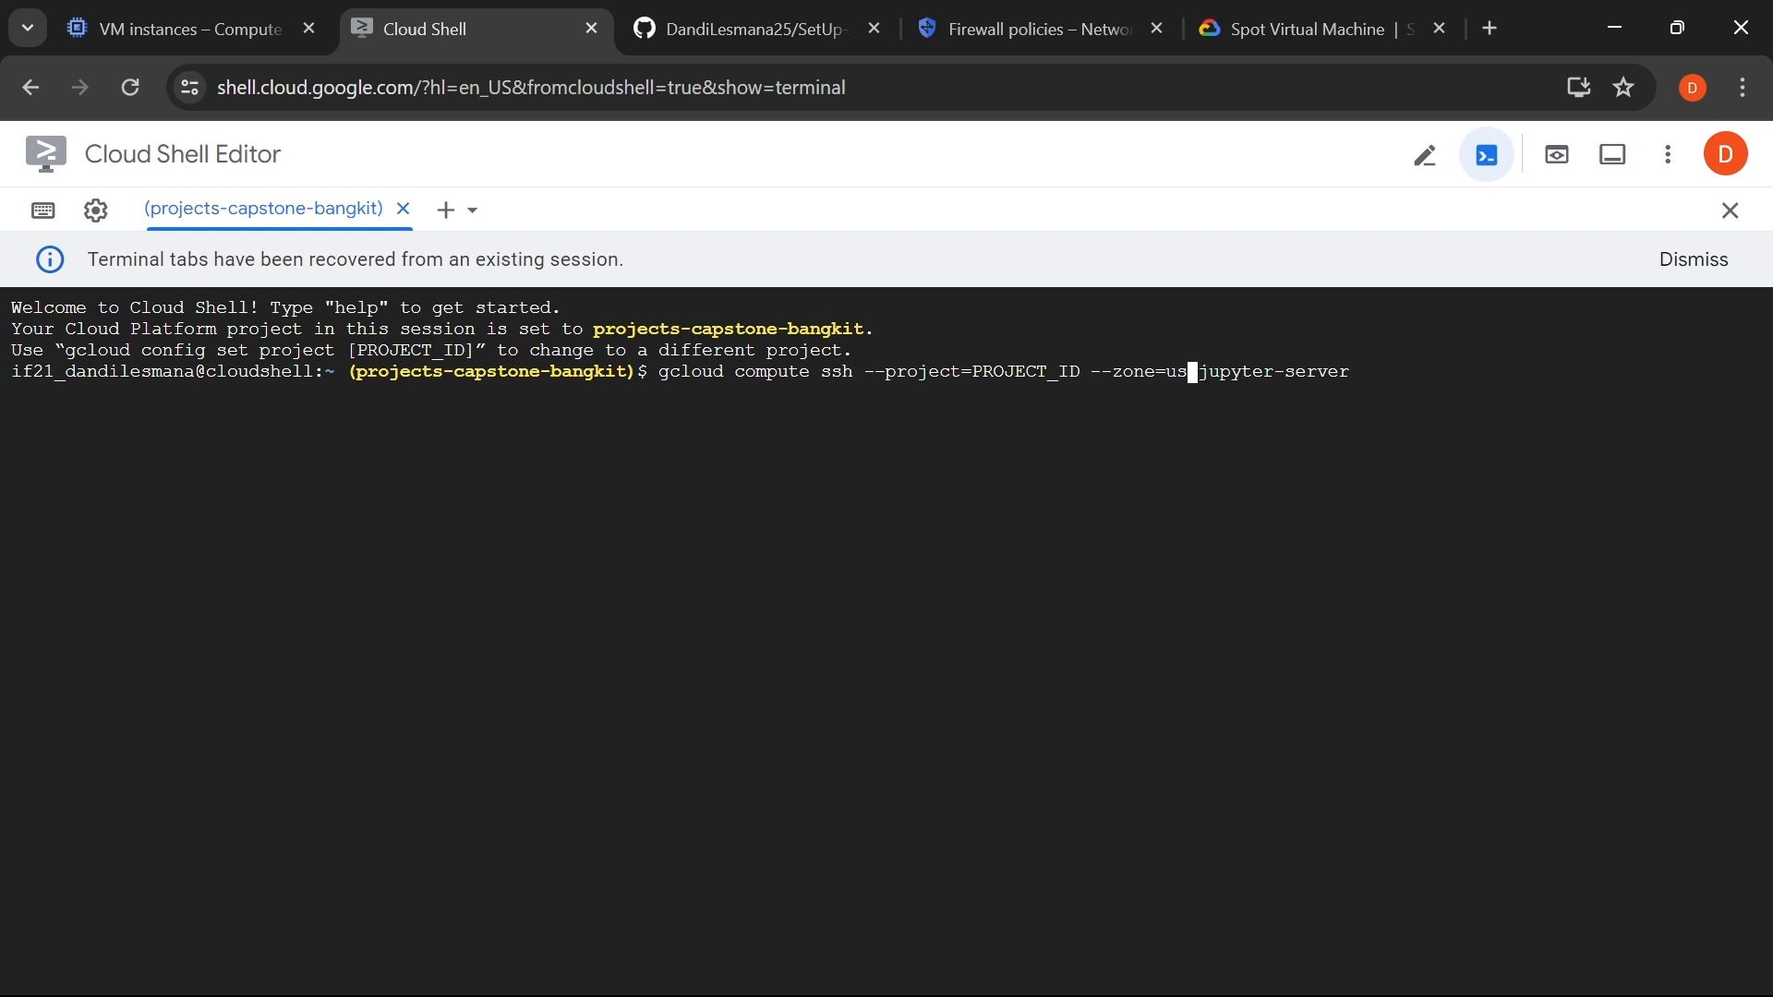
pyautogui.write('-cen')
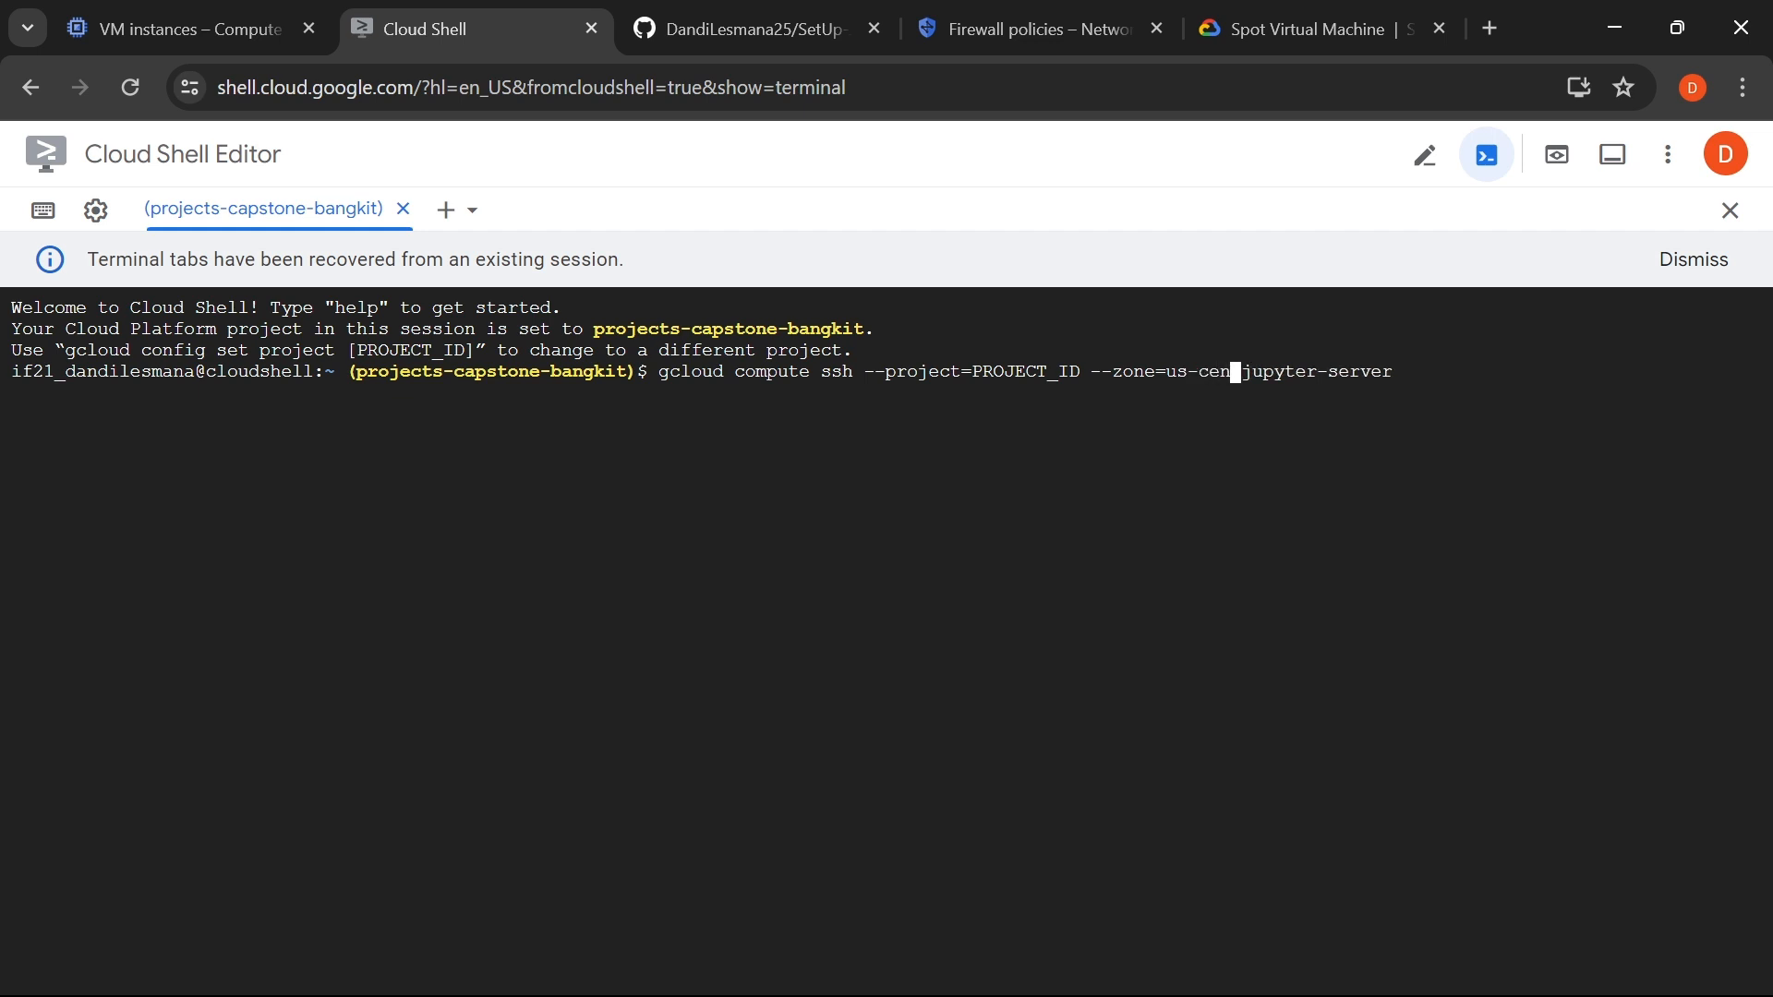
pyautogui.write('tral1')
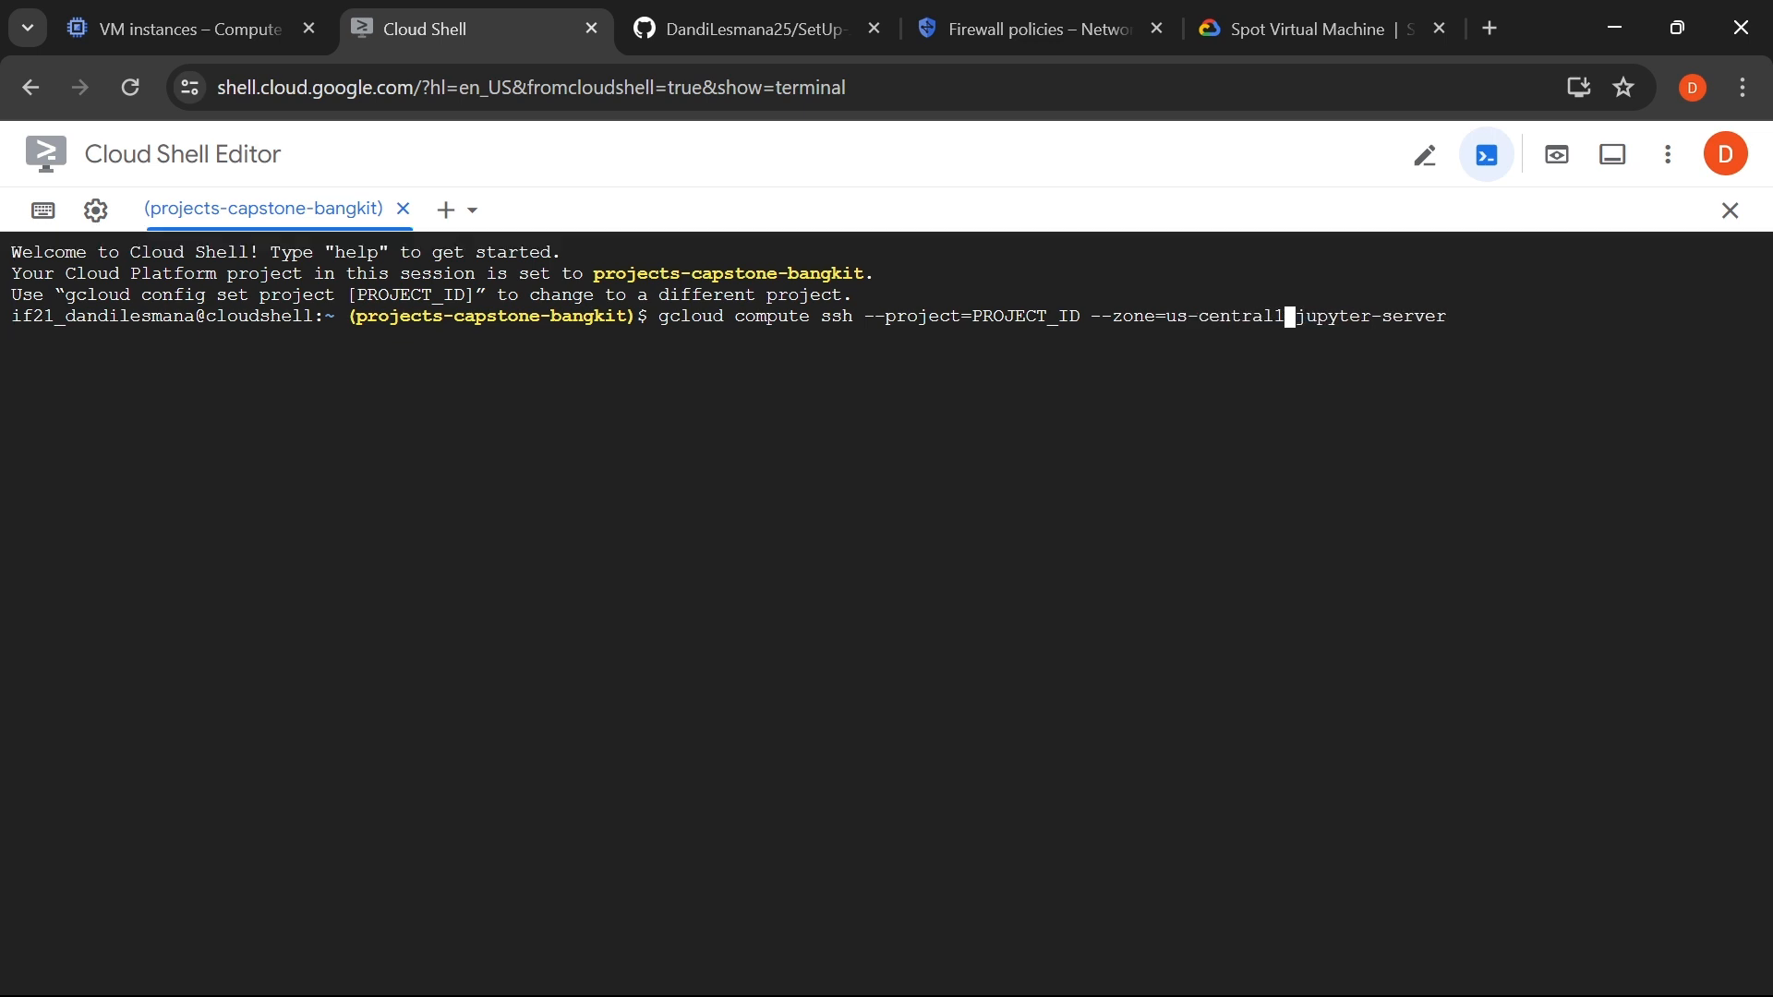
# - Close the embedded Cloud Shell pane on the VM instances page and copy the ID of the projects-capstone-bangkit project from the project selector
pyautogui.press('Left')
pyautogui.press('Left')
pyautogui.press('Left')
pyautogui.press('Left')
pyautogui.click(286, 33)
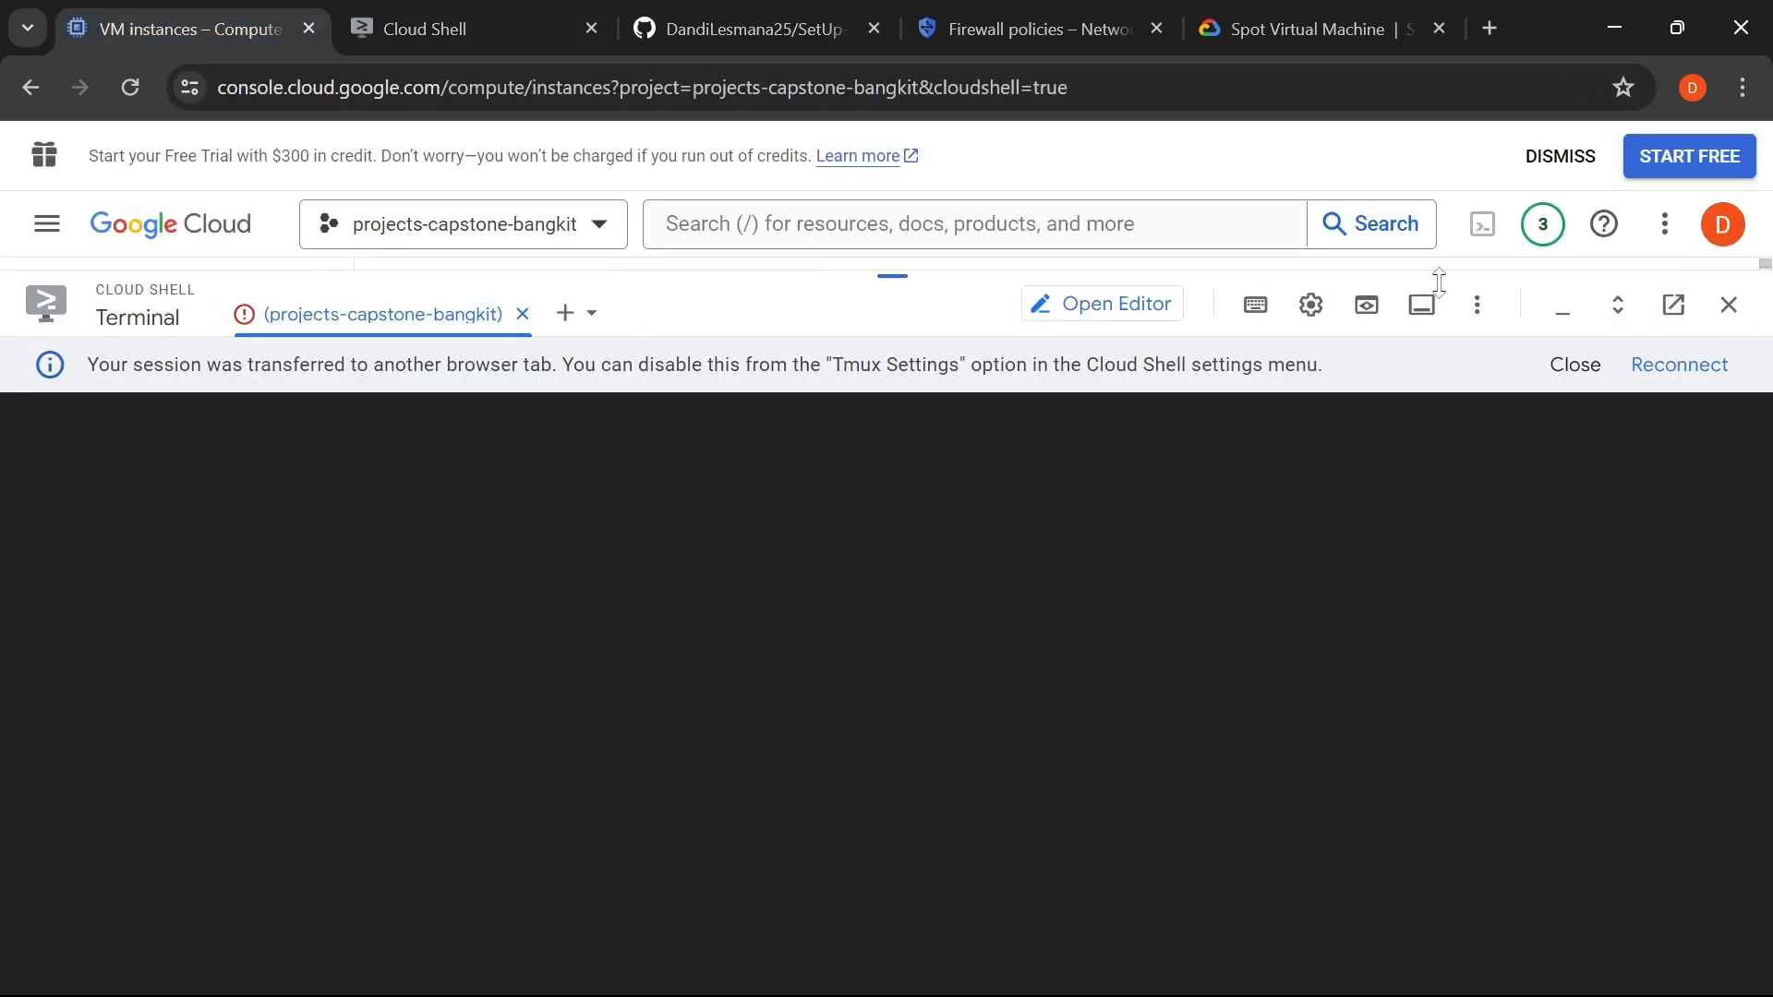
pyautogui.click(1728, 304)
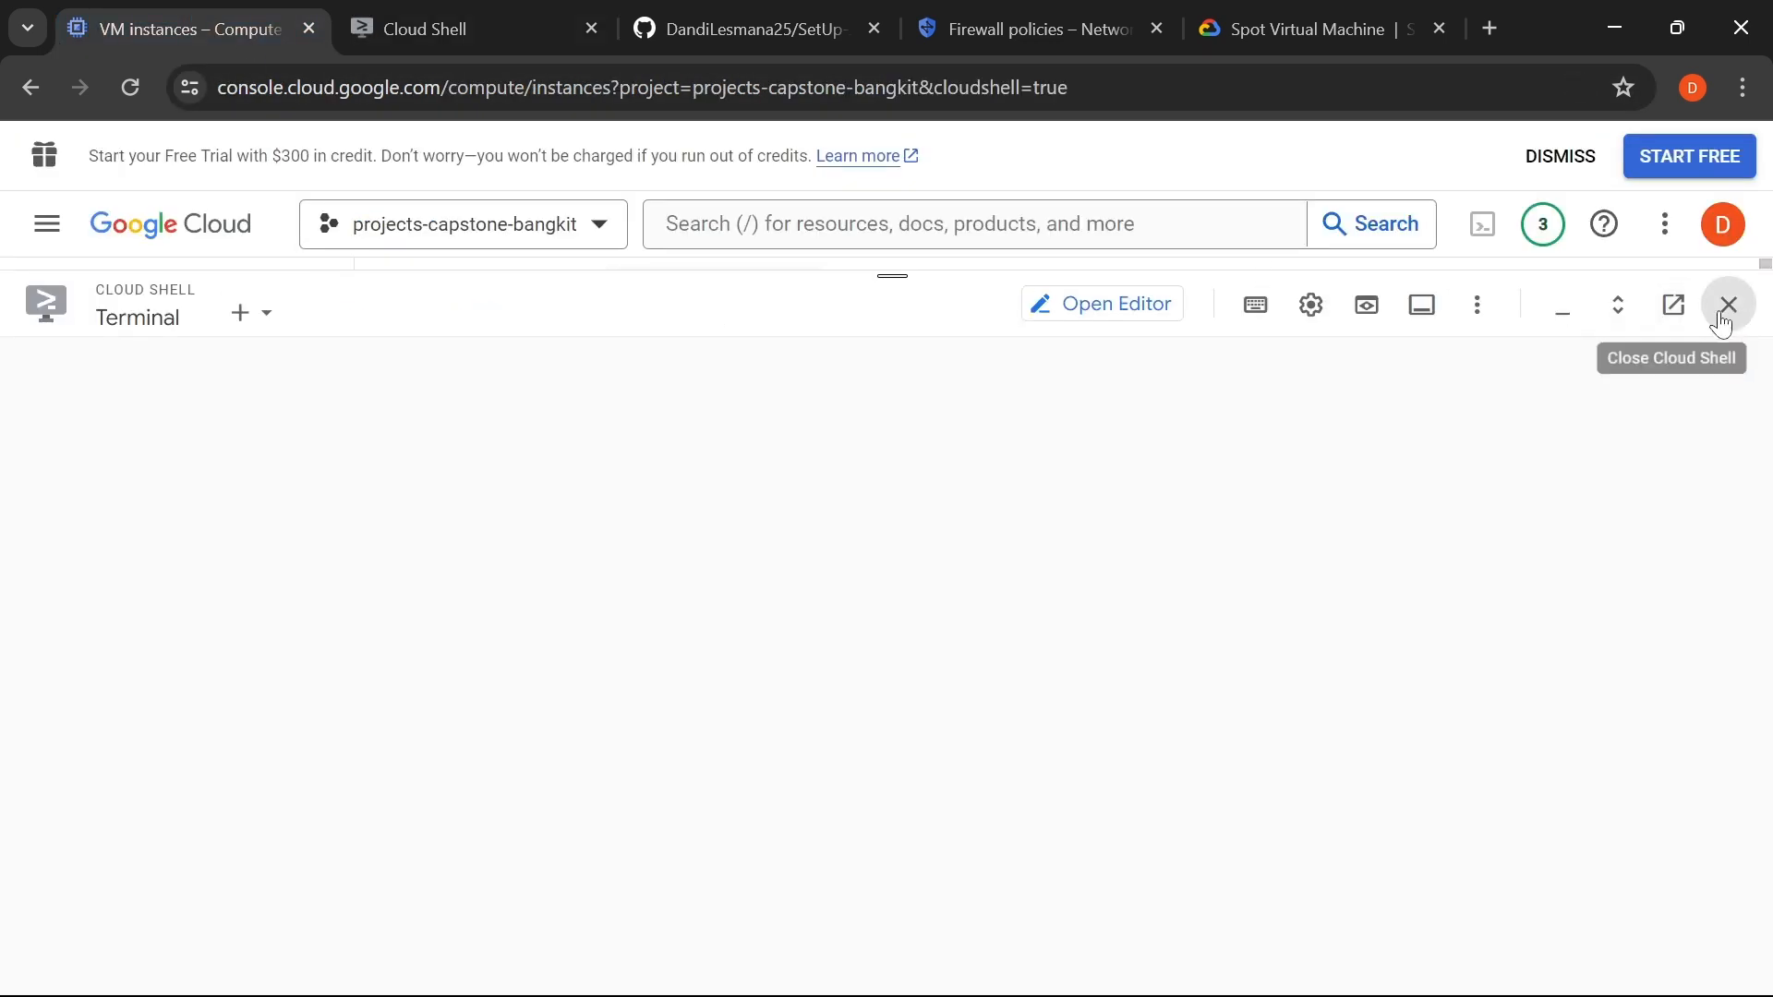
pyautogui.click(517, 224)
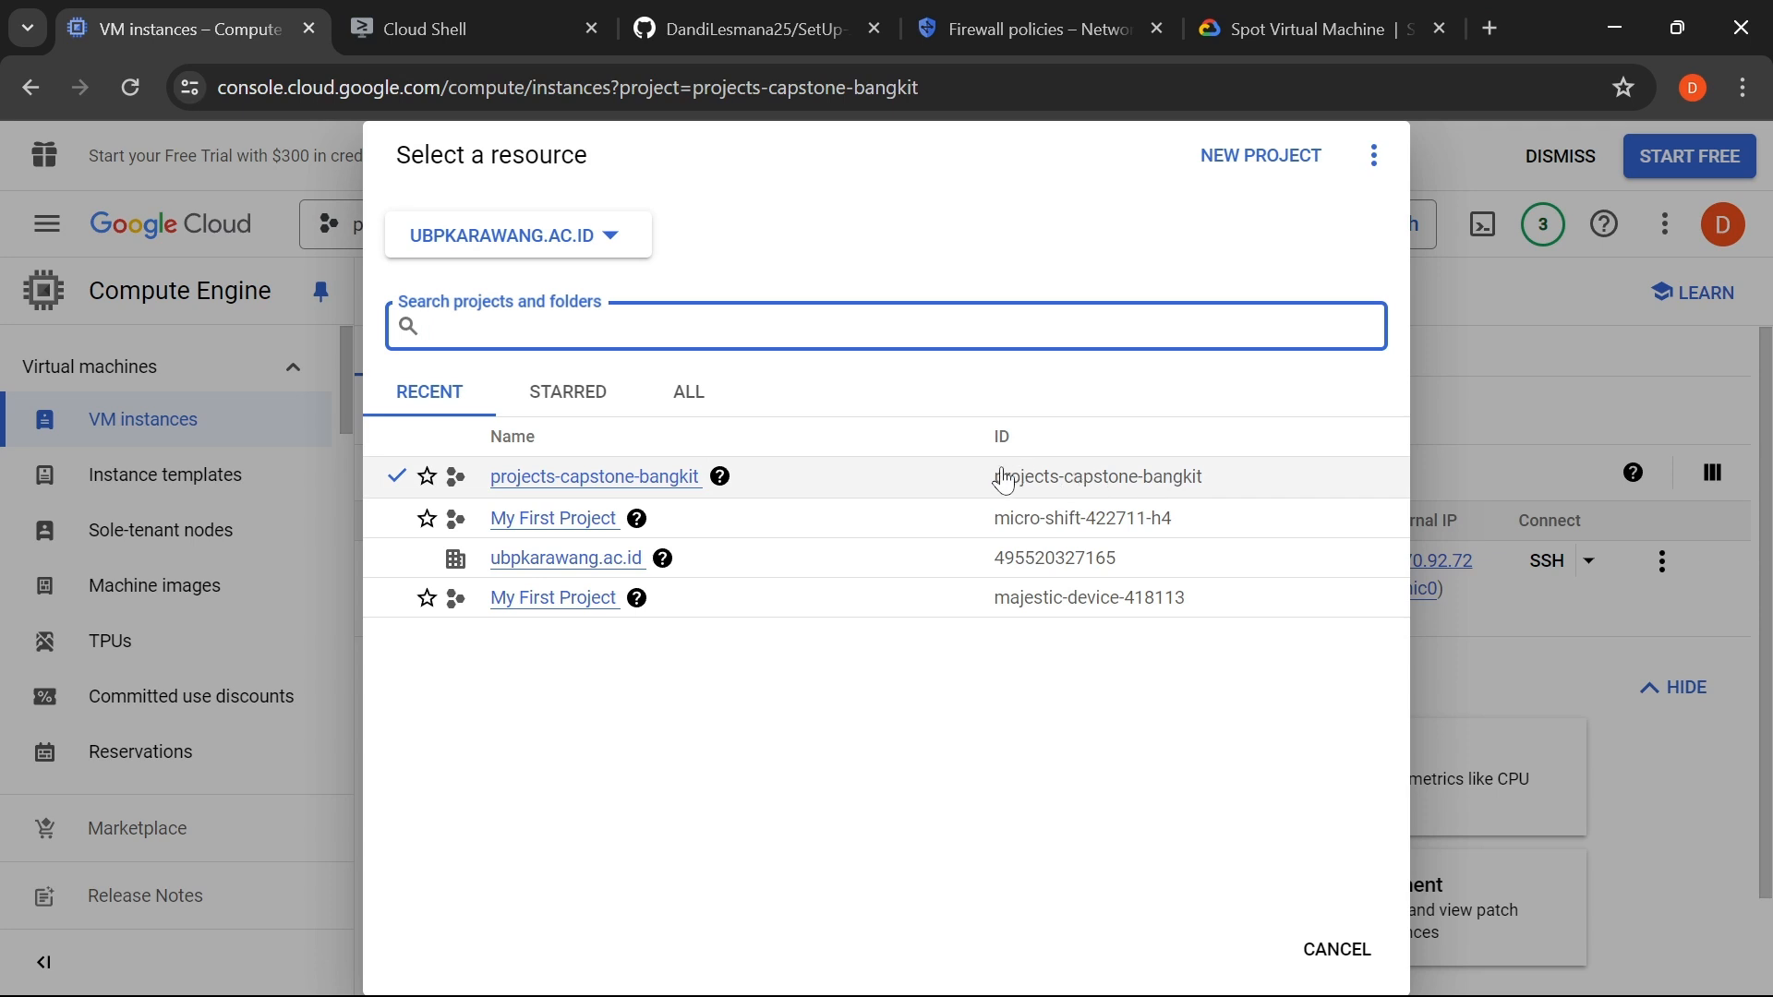
pyautogui.moveTo(994, 478); pyautogui.dragTo(1237, 494)
pyautogui.hotkey('ctrl', 'c')
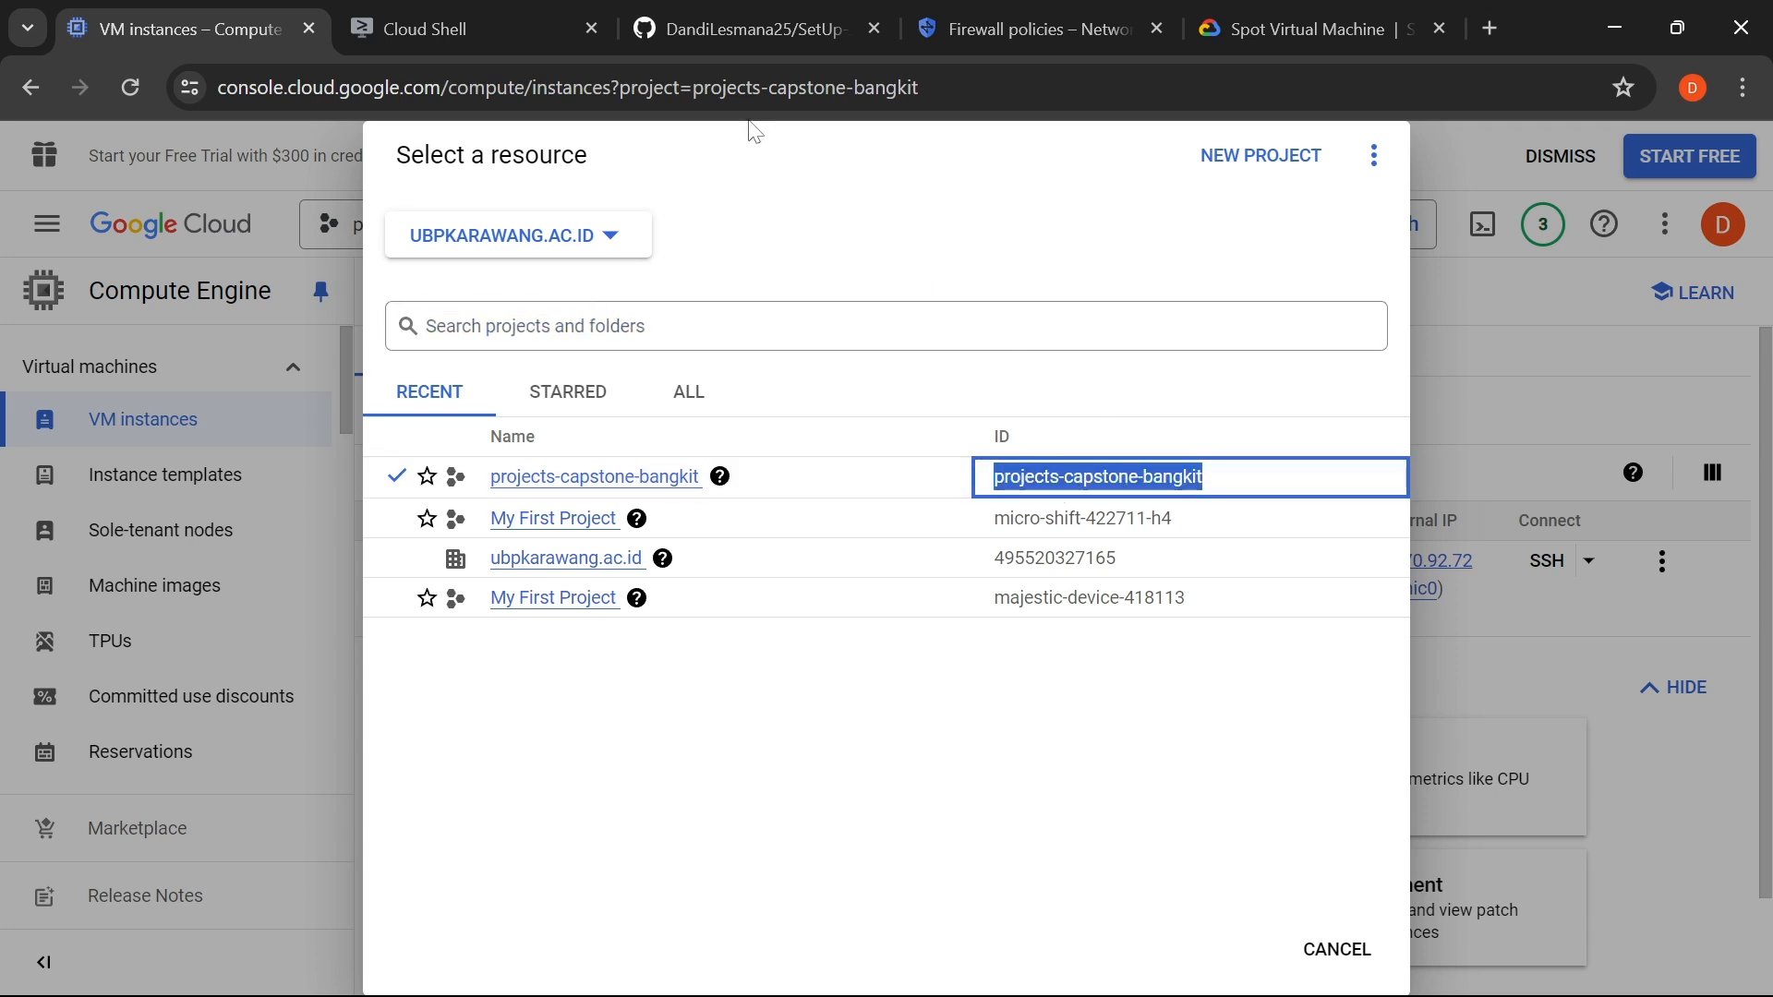
# - Replace the PROJECT_ID placeholder in the gcloud compute ssh command with projects-capstone-bangkit
pyautogui.click(397, 30)
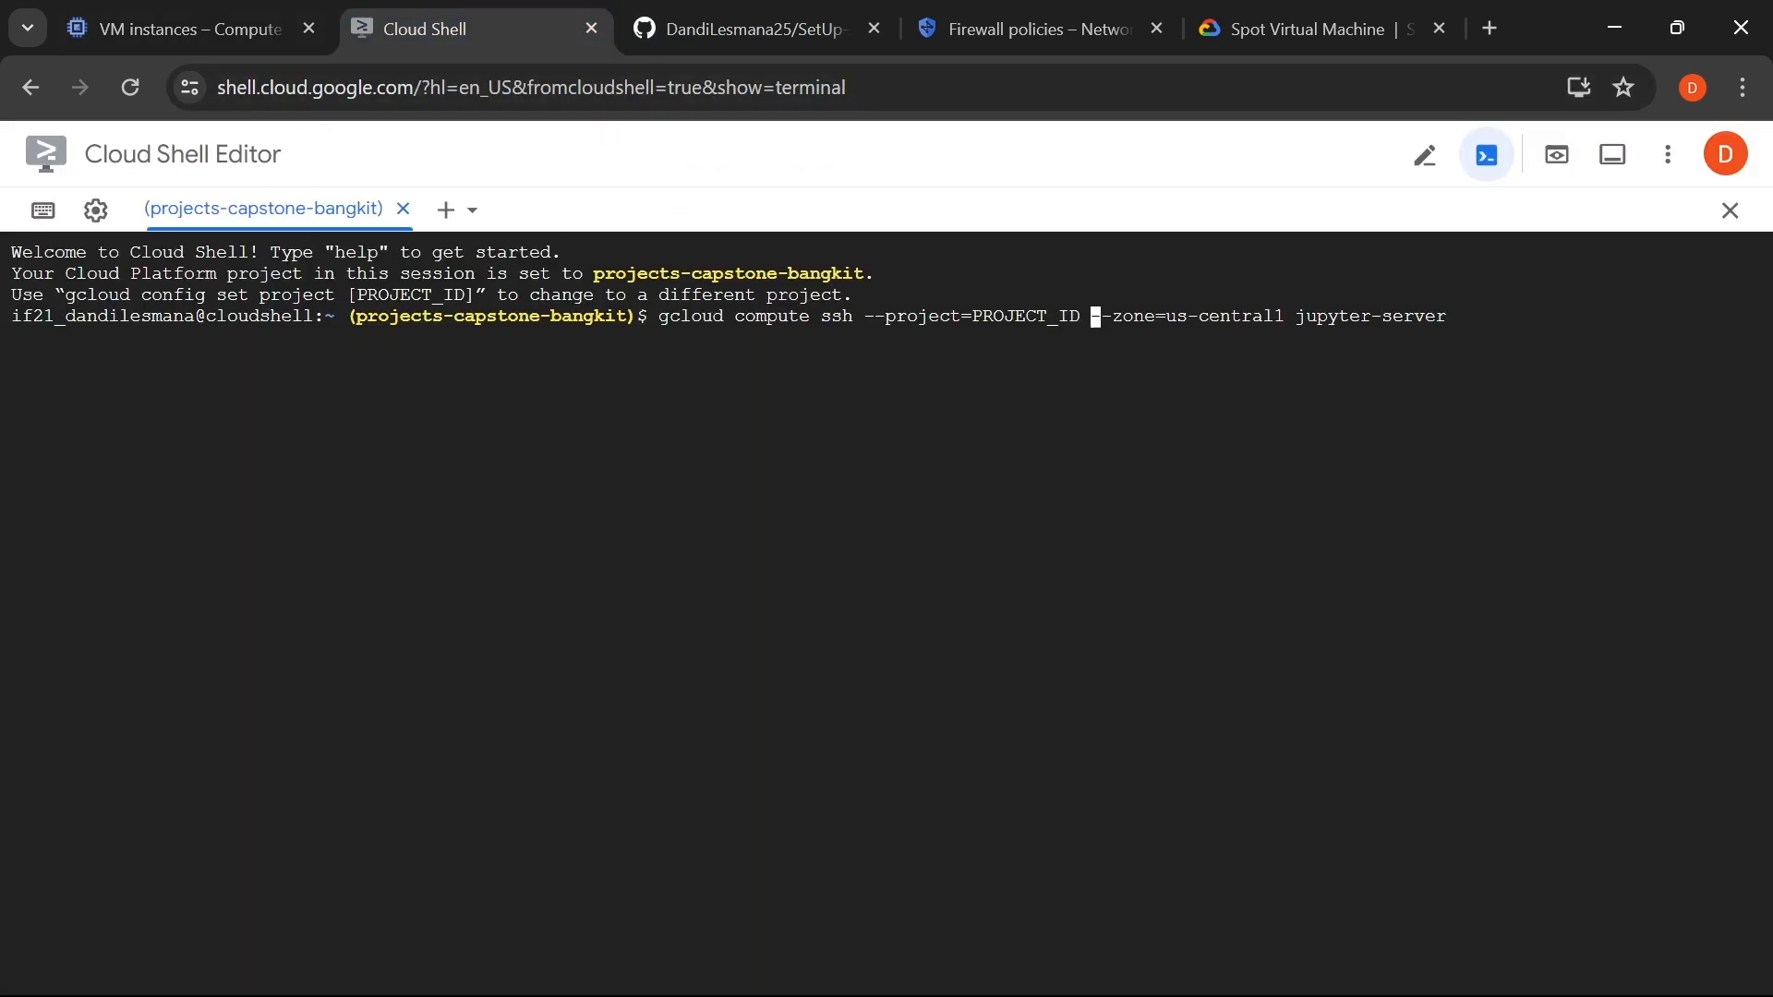
pyautogui.press('Left')
pyautogui.press('BackSpace')
pyautogui.press('BackSpace')
pyautogui.press('BackSpace')
pyautogui.press('BackSpace')
pyautogui.press('BackSpace')
pyautogui.press('BackSpace')
pyautogui.press('BackSpace')
pyautogui.press('BackSpace')
pyautogui.press('BackSpace')
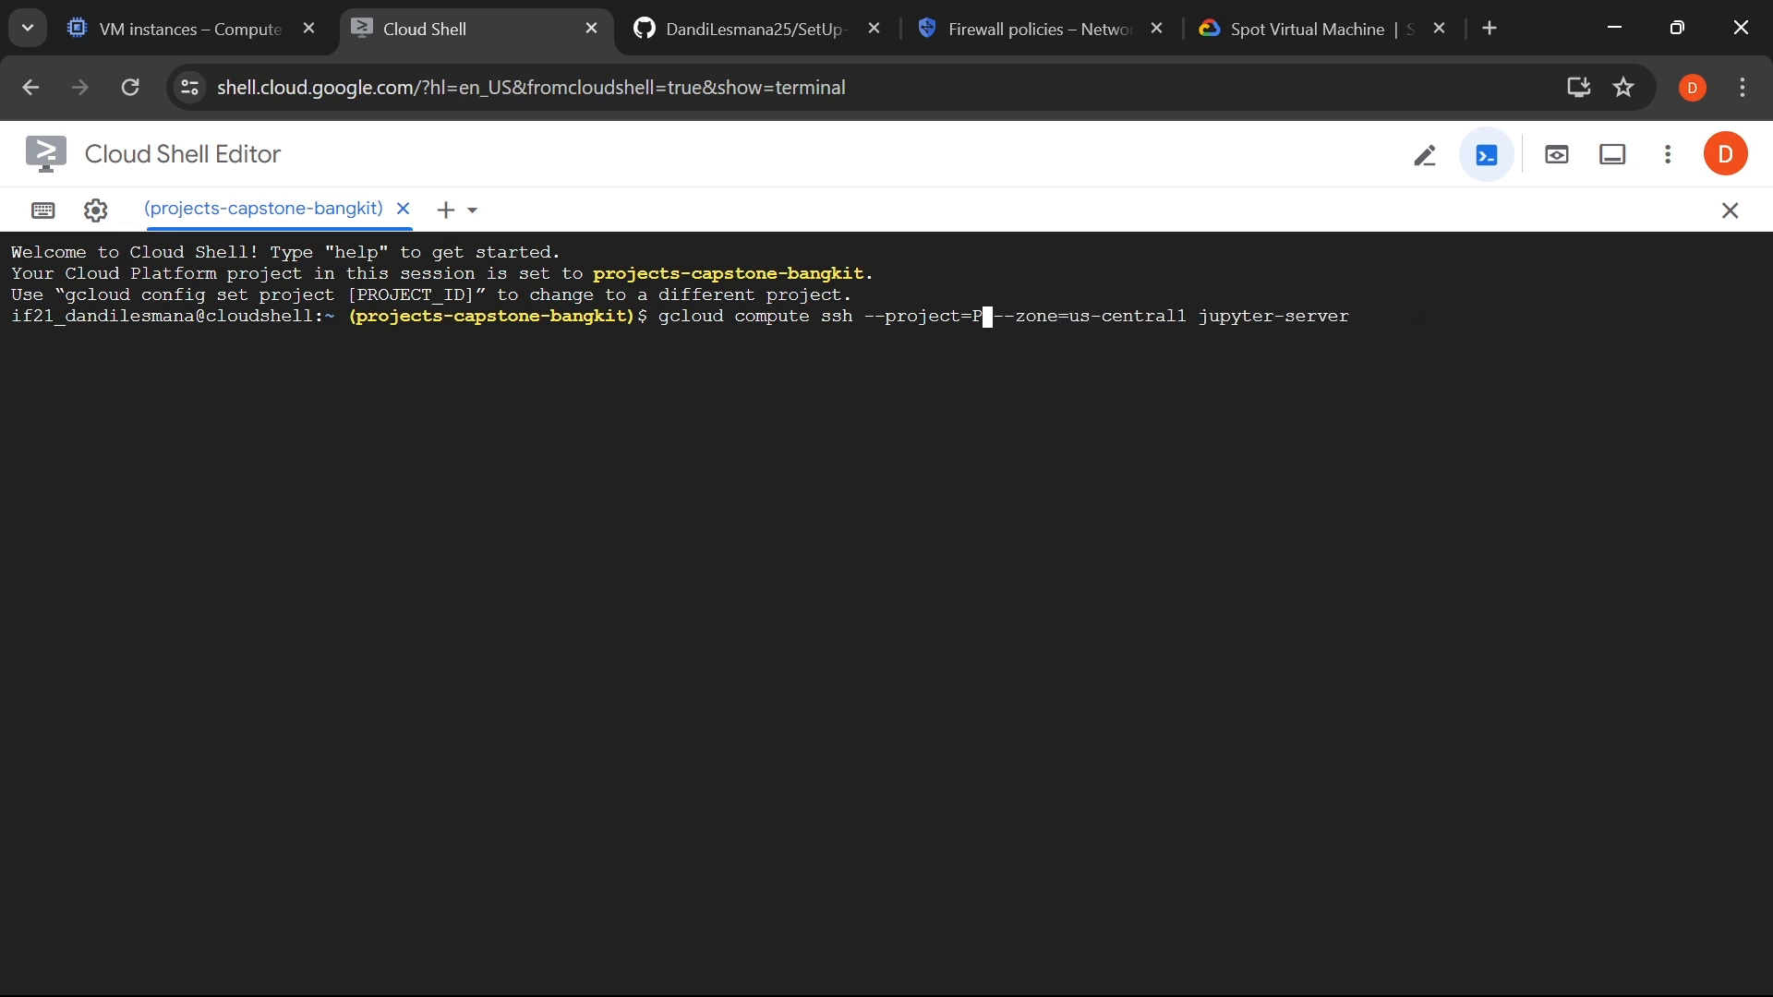
pyautogui.press('BackSpace')
pyautogui.hotkey('ctrl', 'v')
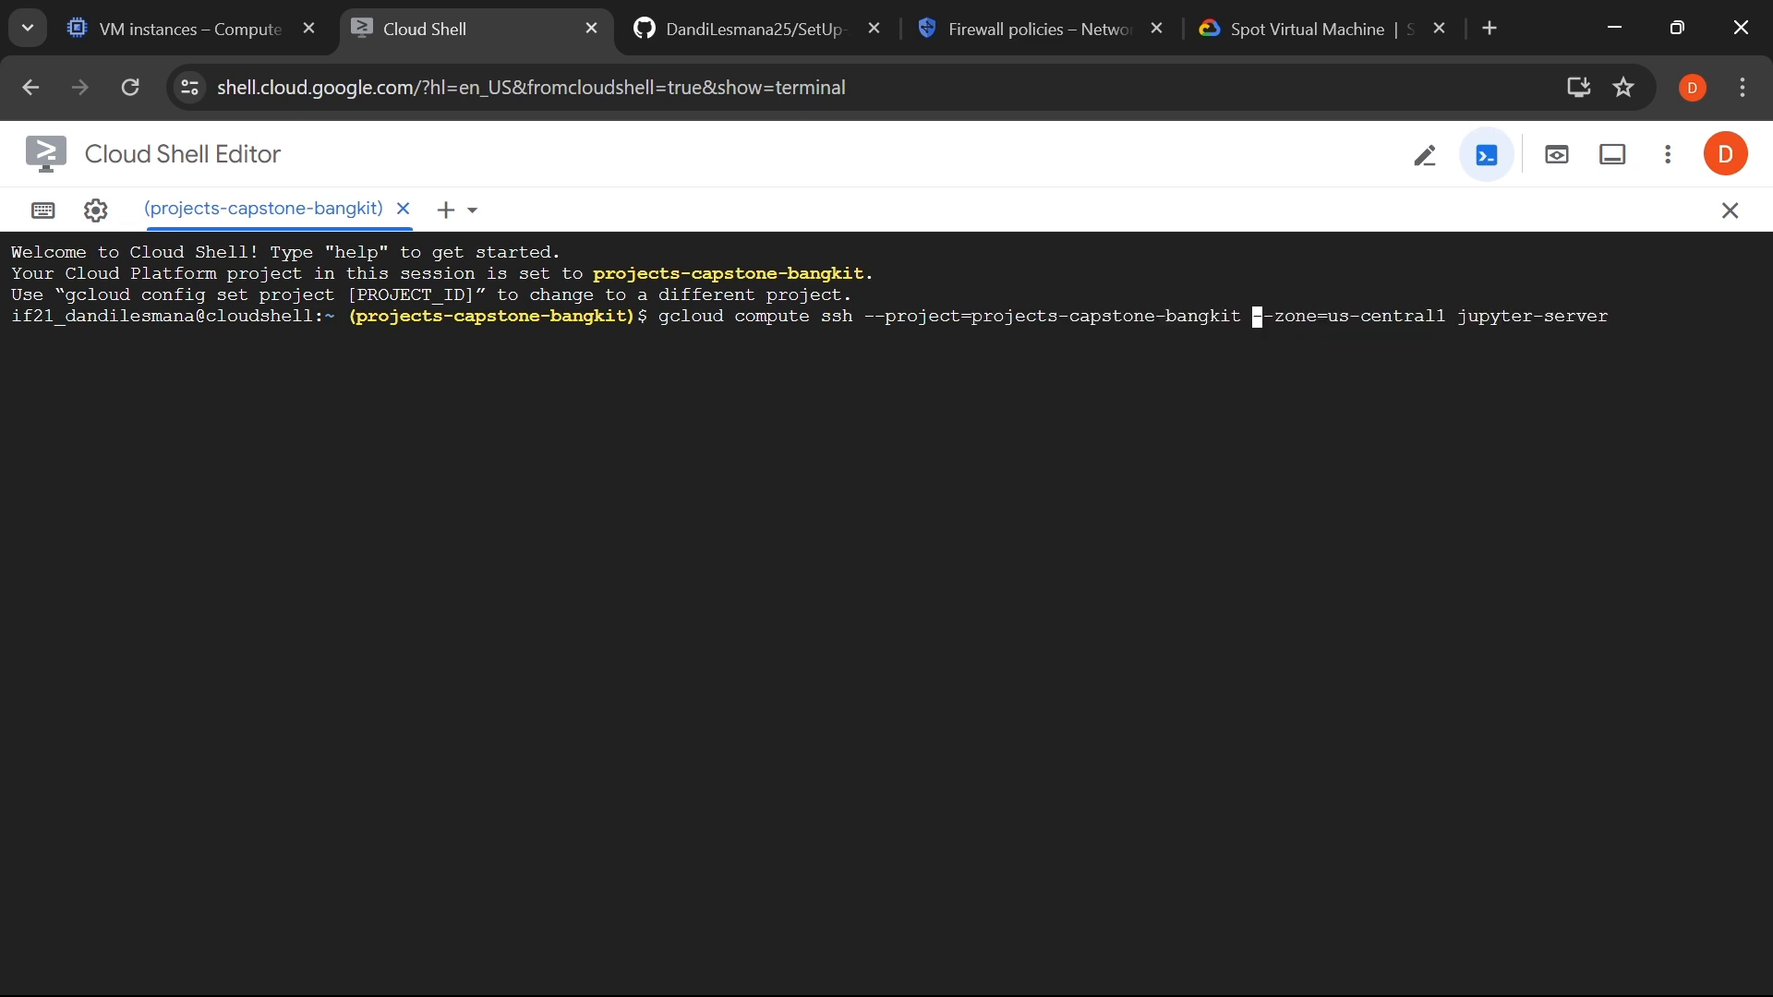
# - Check jupyter-server in the VM instances list and run the completed gcloud compute ssh command in Cloud Shell
pyautogui.press('Right')
pyautogui.press('Right')
pyautogui.press('Right')
pyautogui.press('Right')
pyautogui.press('Right')
pyautogui.press('Right')
pyautogui.press('Right')
pyautogui.press('Right')
pyautogui.press('Right')
pyautogui.press('Right')
pyautogui.press('Right')
pyautogui.press('Right')
pyautogui.press('Right')
pyautogui.press('Right')
pyautogui.press('Right')
pyautogui.press('Right')
pyautogui.press('Right')
pyautogui.press('Right')
pyautogui.press('Right')
pyautogui.press('Right')
pyautogui.click(138, 19)
pyautogui.click(308, 430)
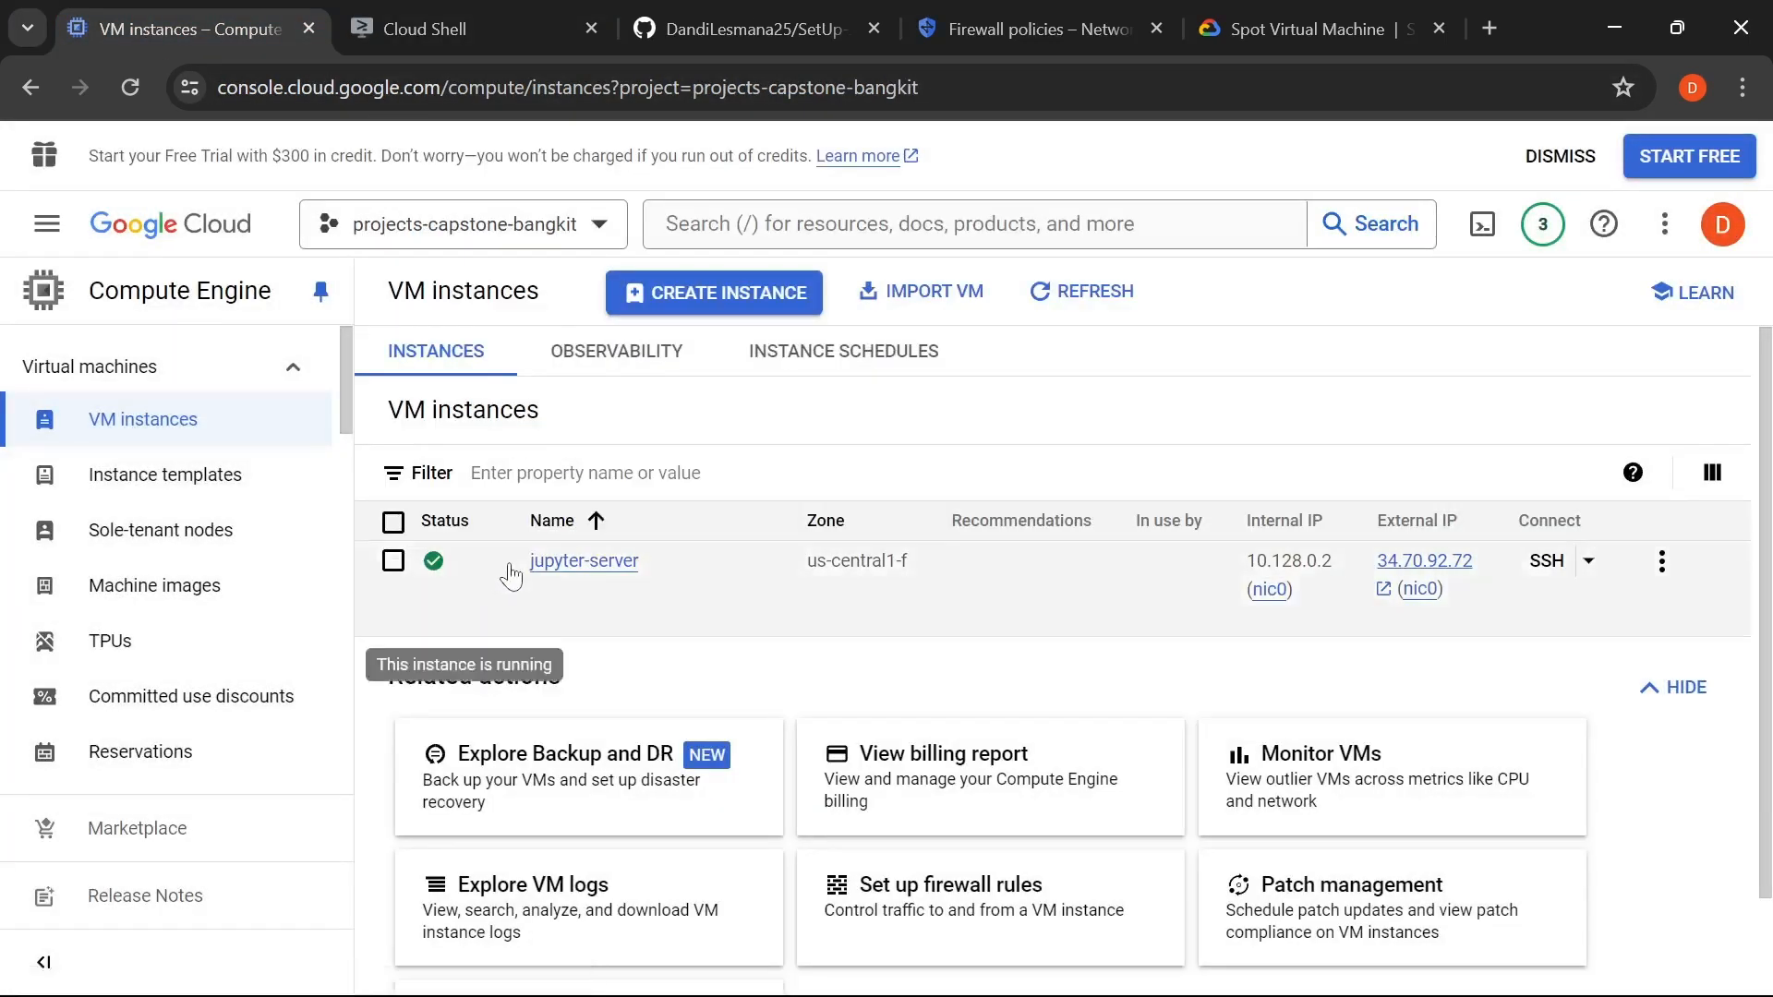
pyautogui.click(429, 37)
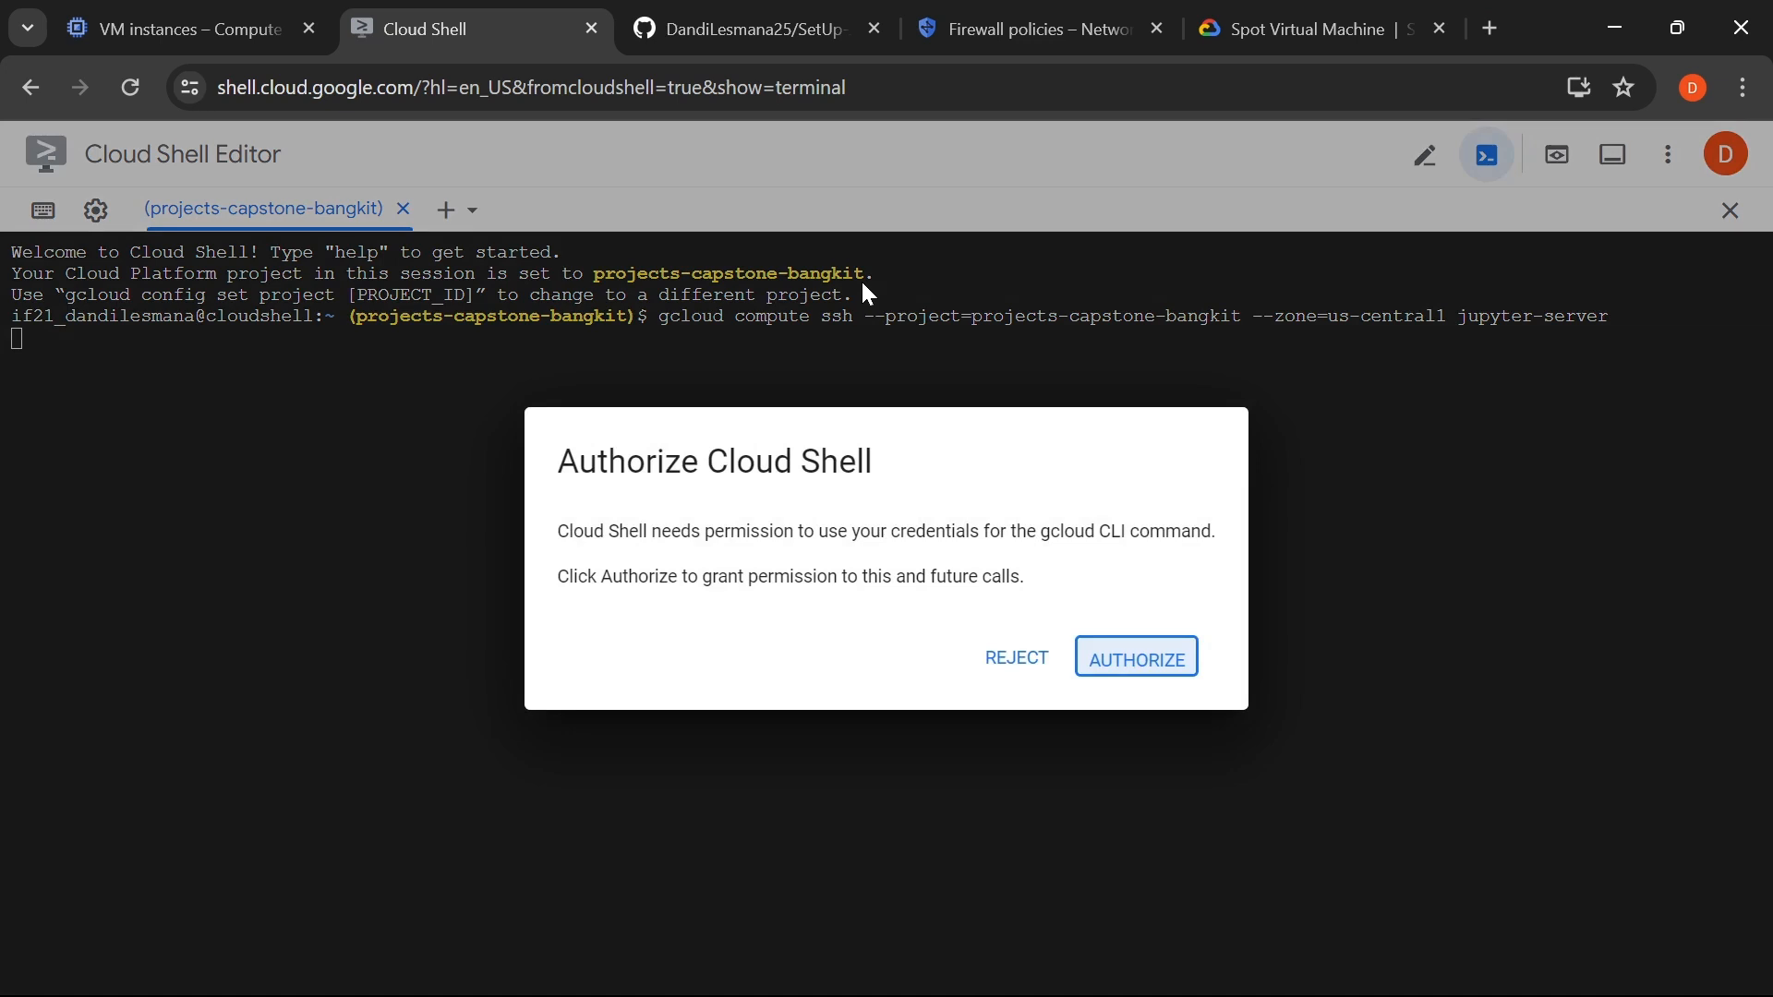
# - Authorize Cloud Shell to use the account's credentials and answer y to continue with creating the .ssh directory for the SSH keys
pyautogui.click(1099, 658)
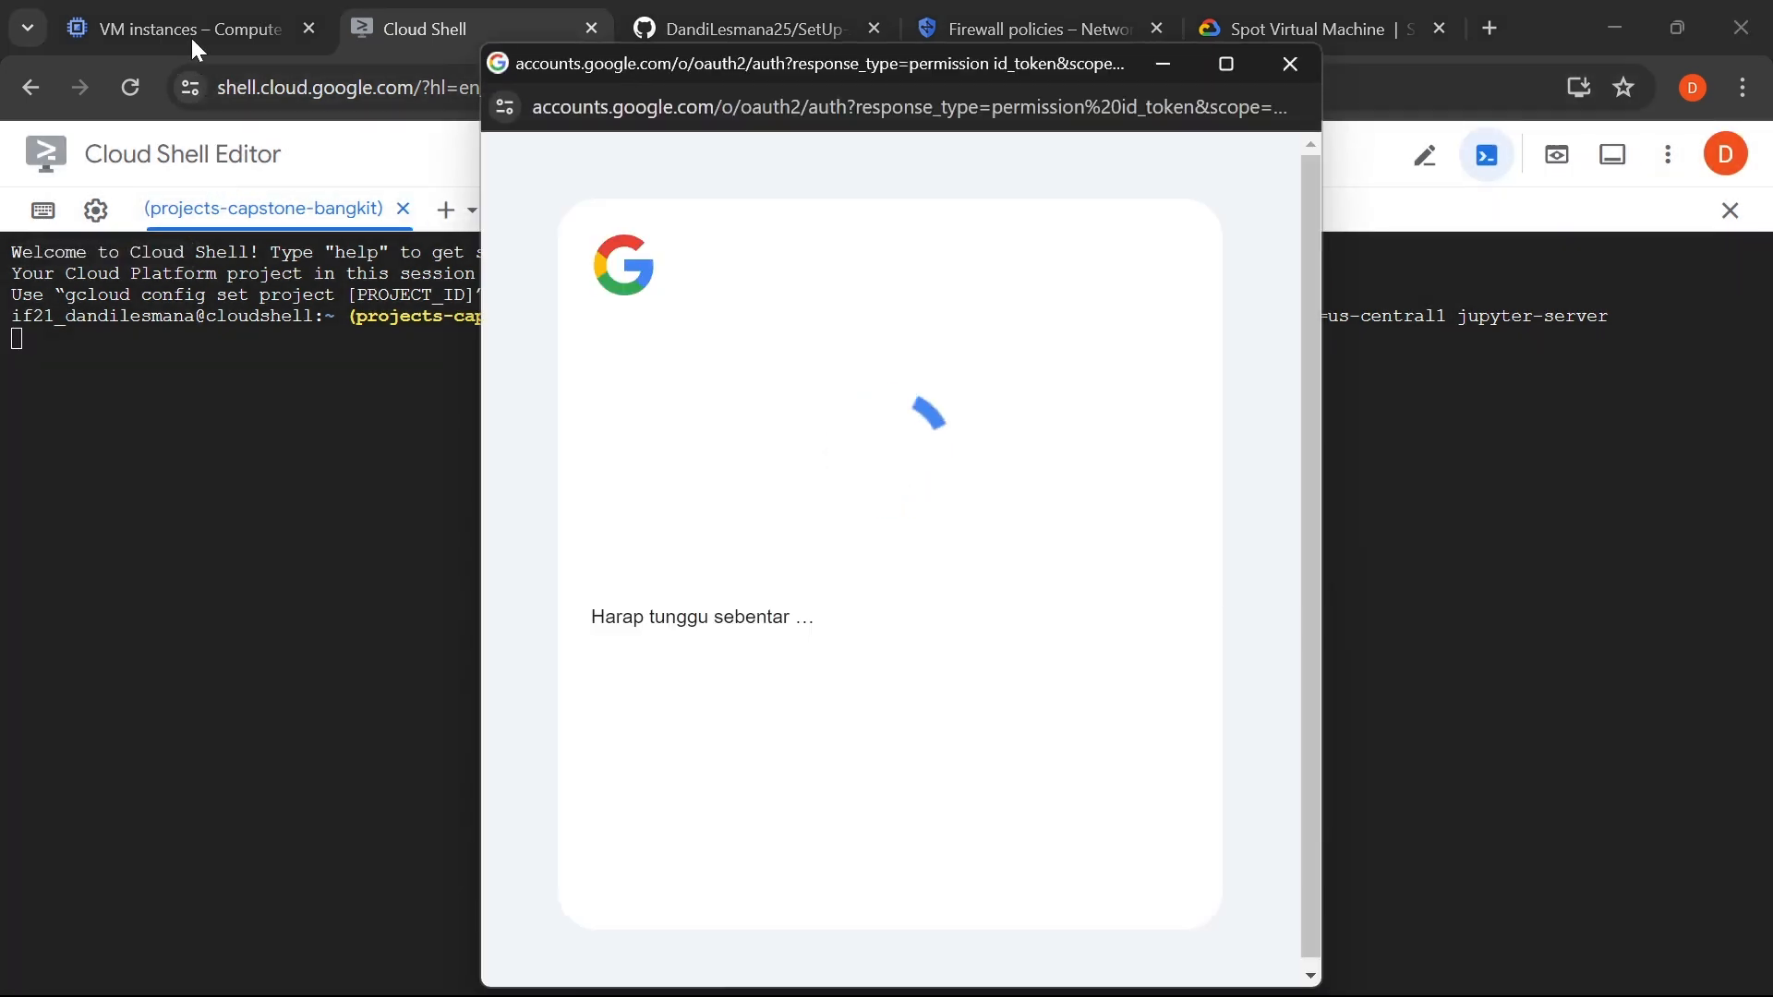
pyautogui.click(190, 33)
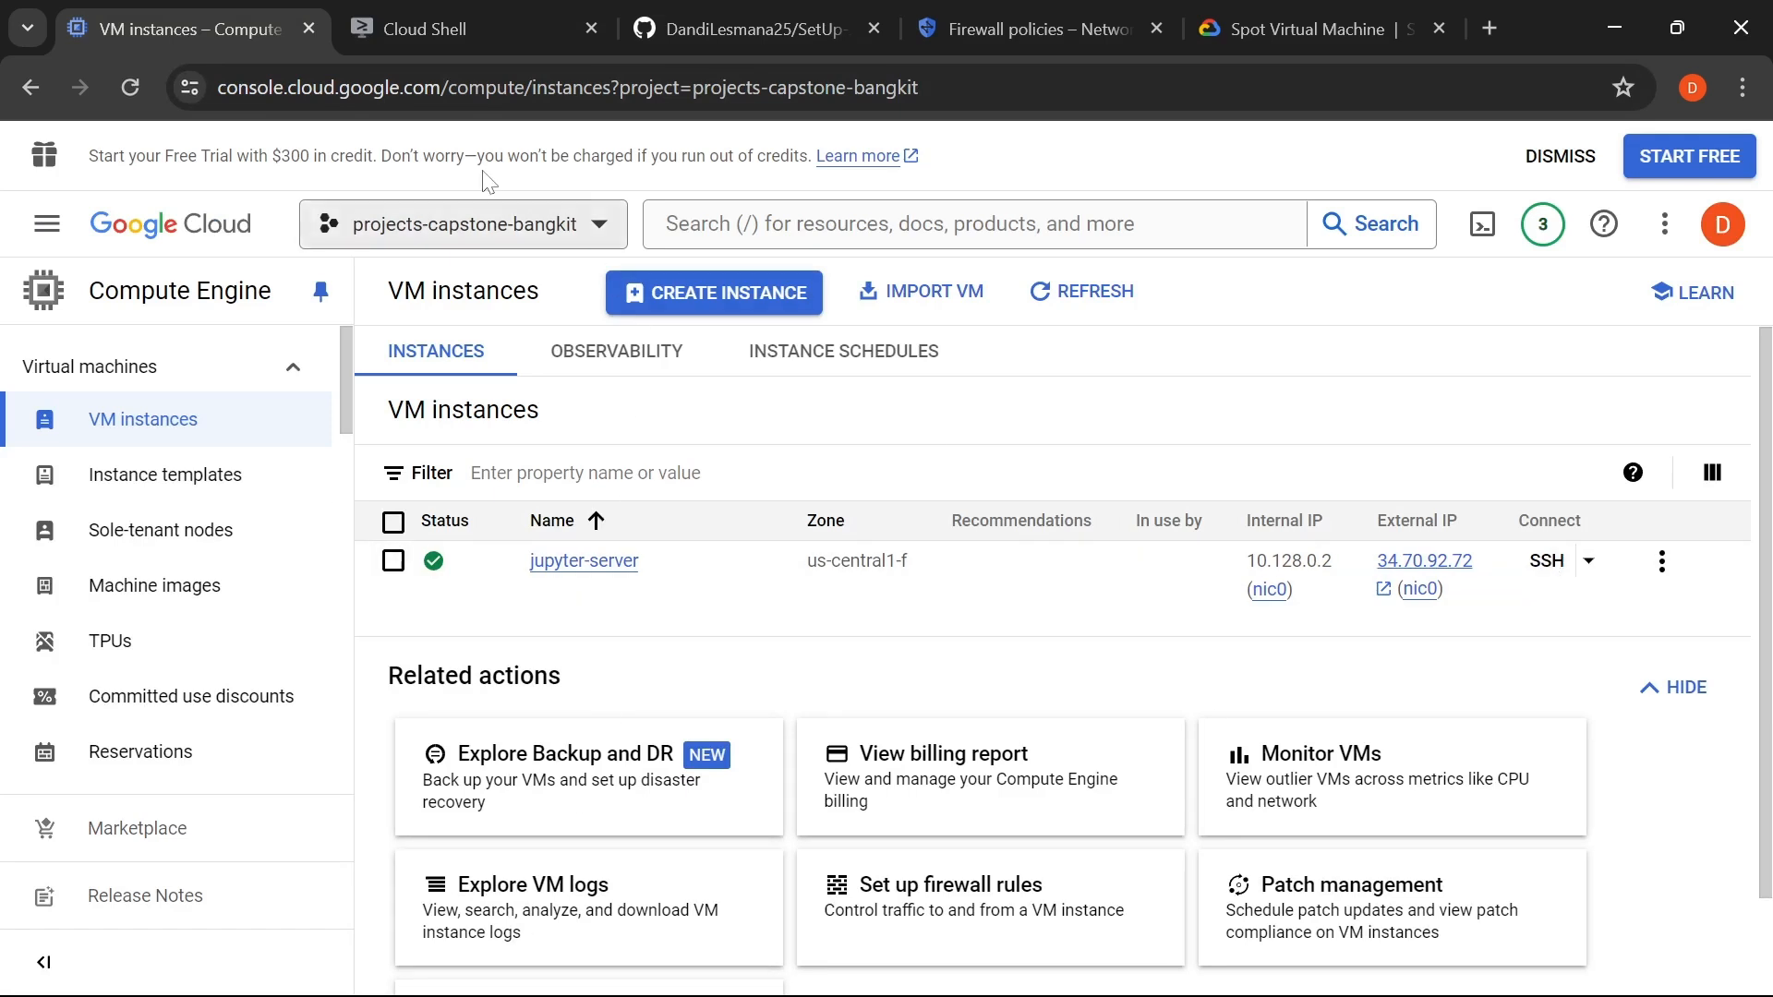
pyautogui.click(427, 30)
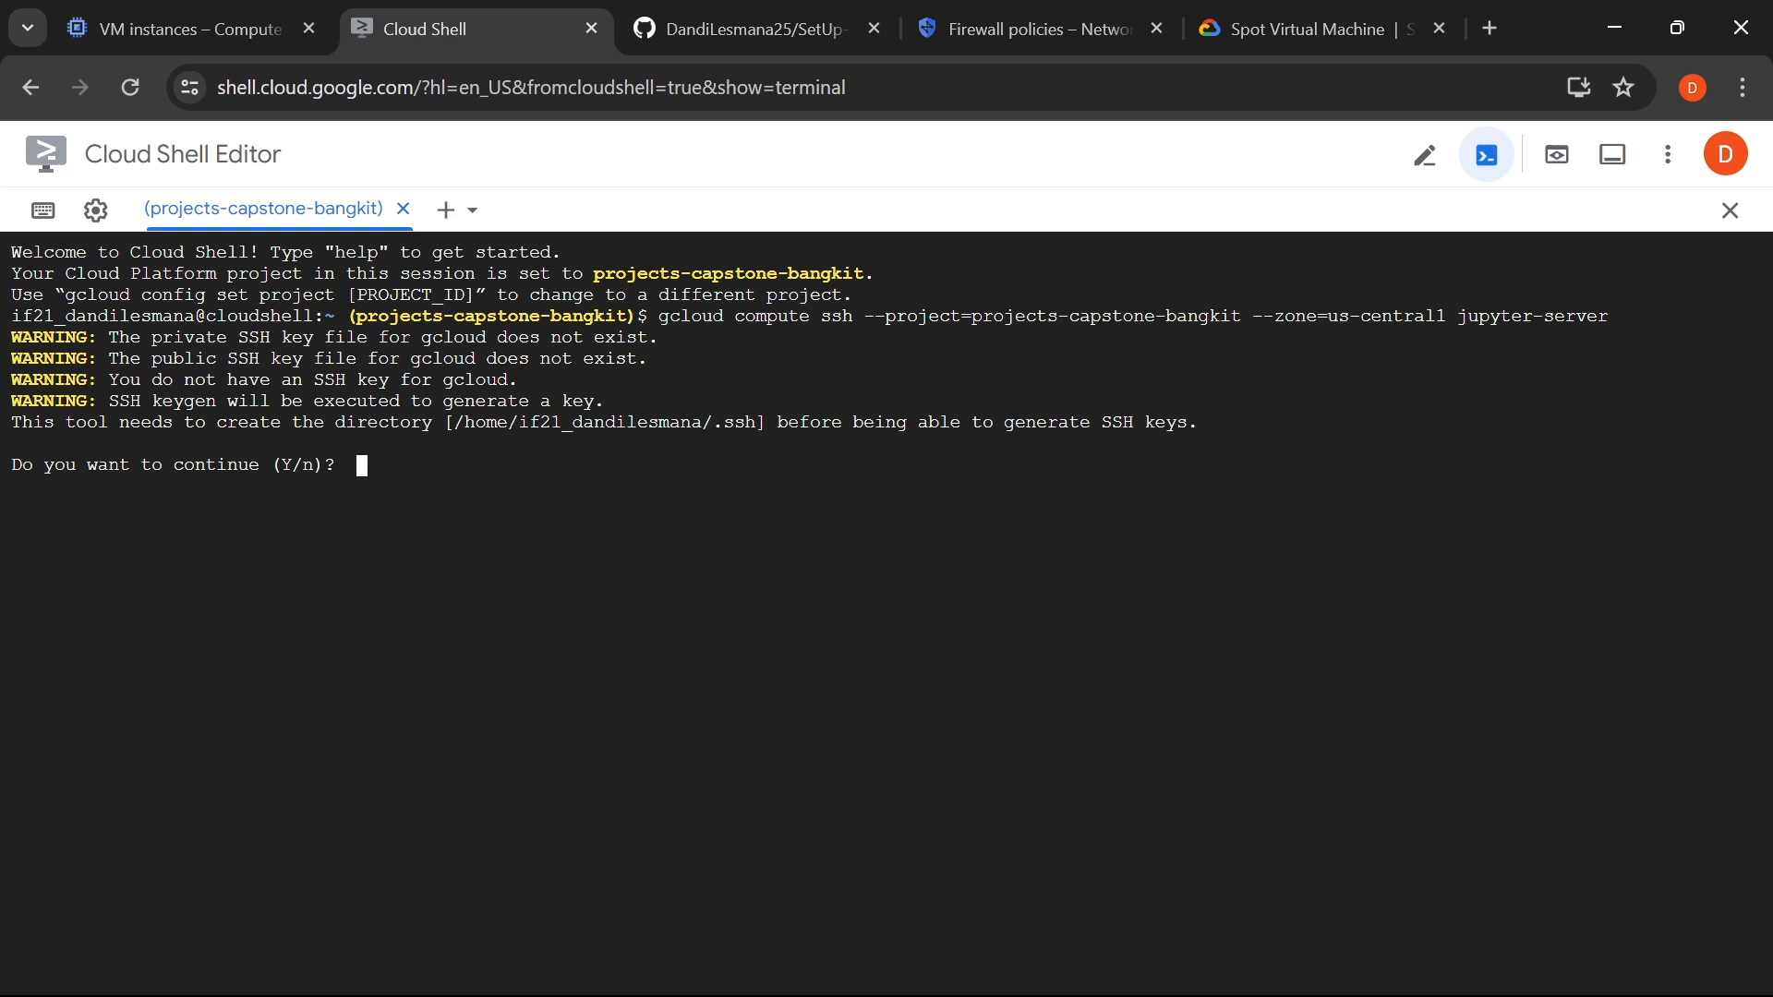
pyautogui.press('Return')
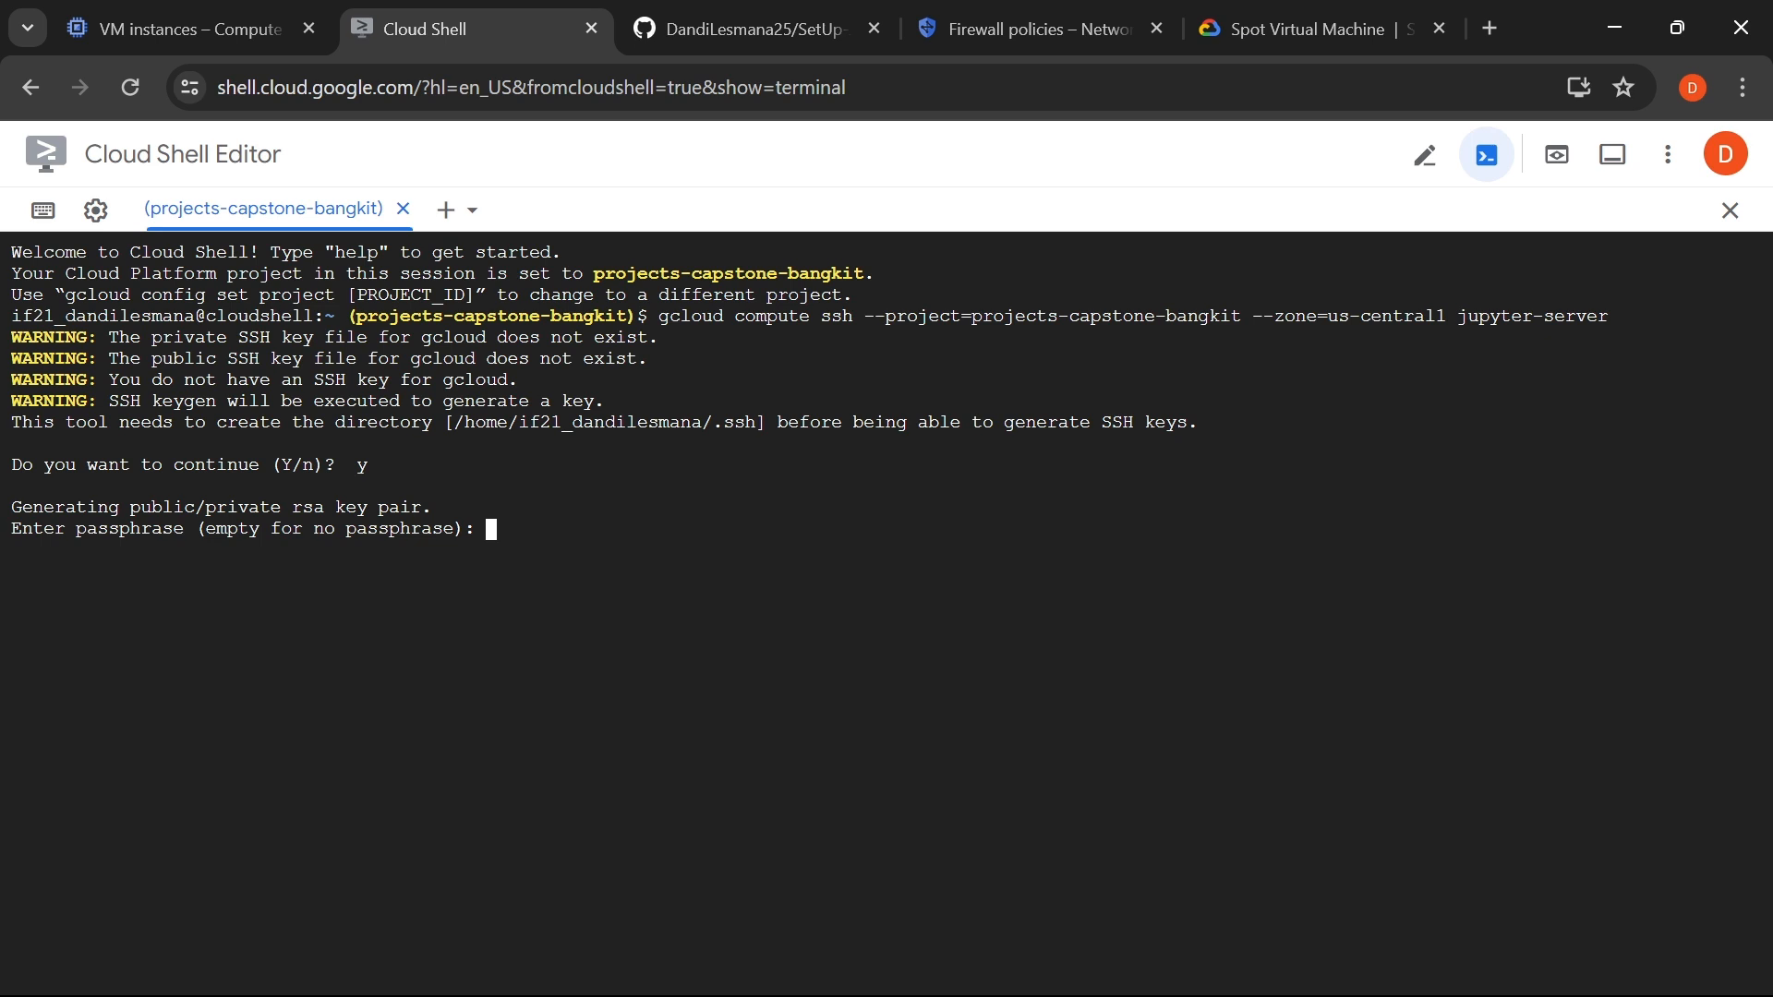
# - Generate the SSH key pair with an empty passphrase and inspect the zone error from the connection attempt
pyautogui.press('Return')
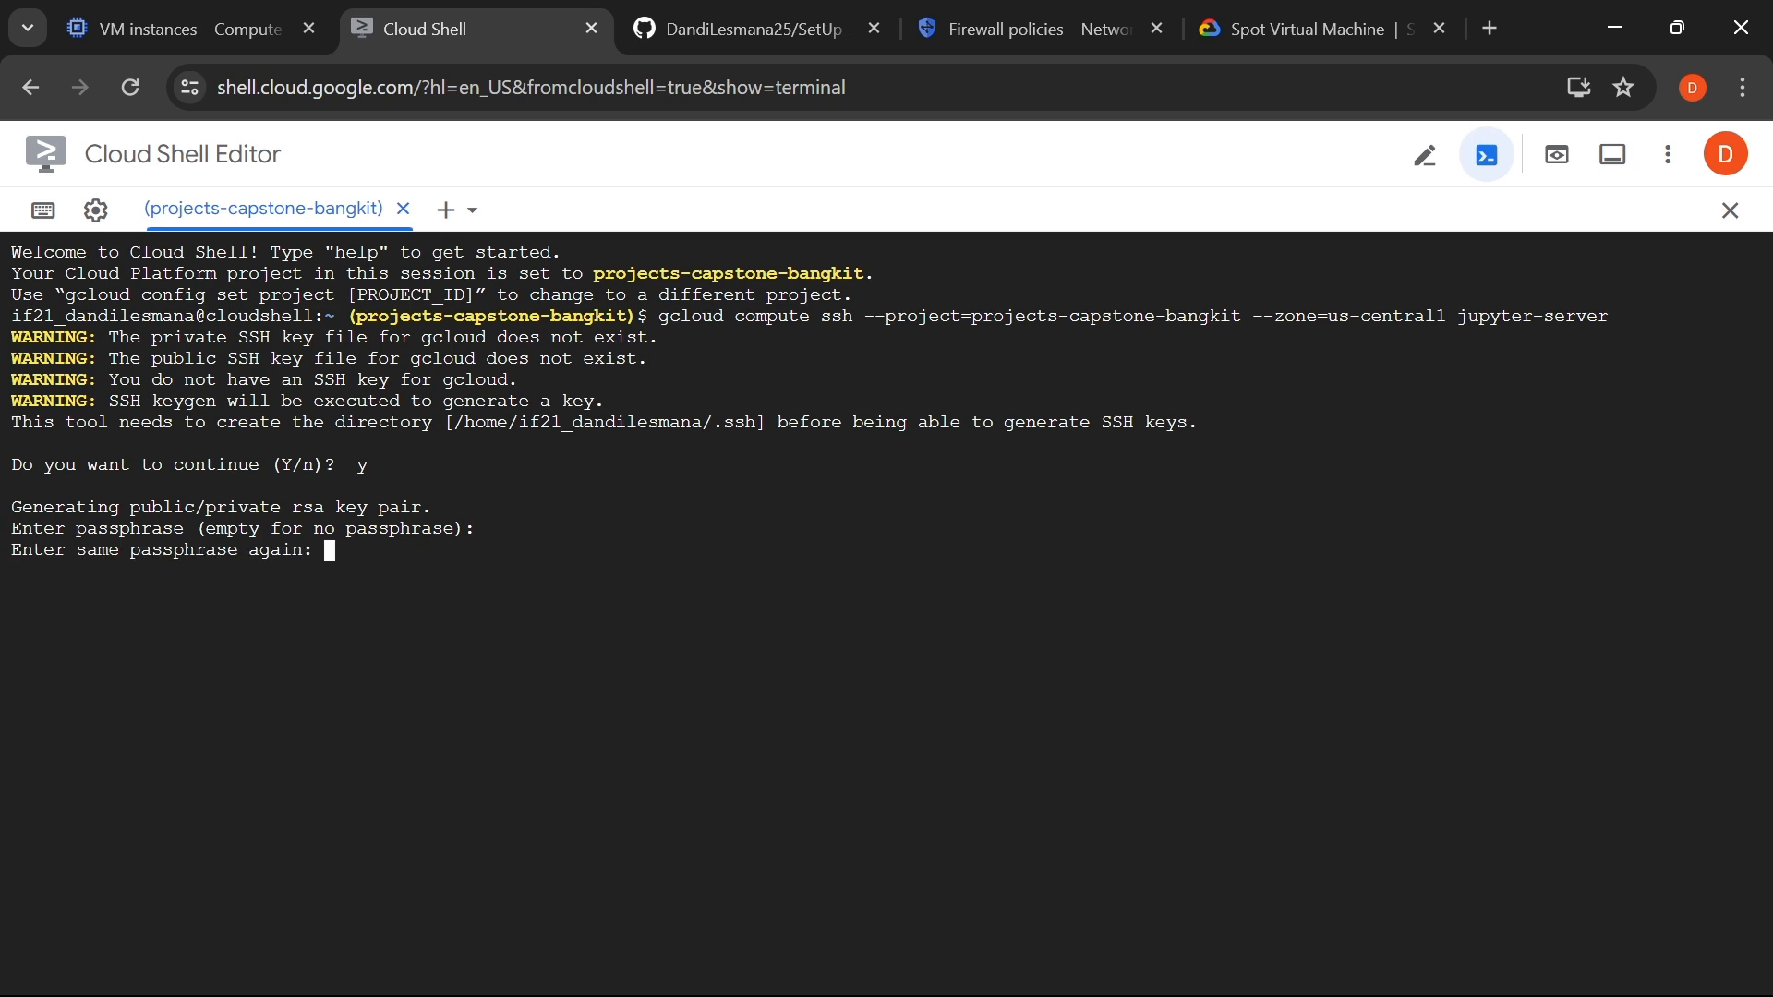
pyautogui.press('Return')
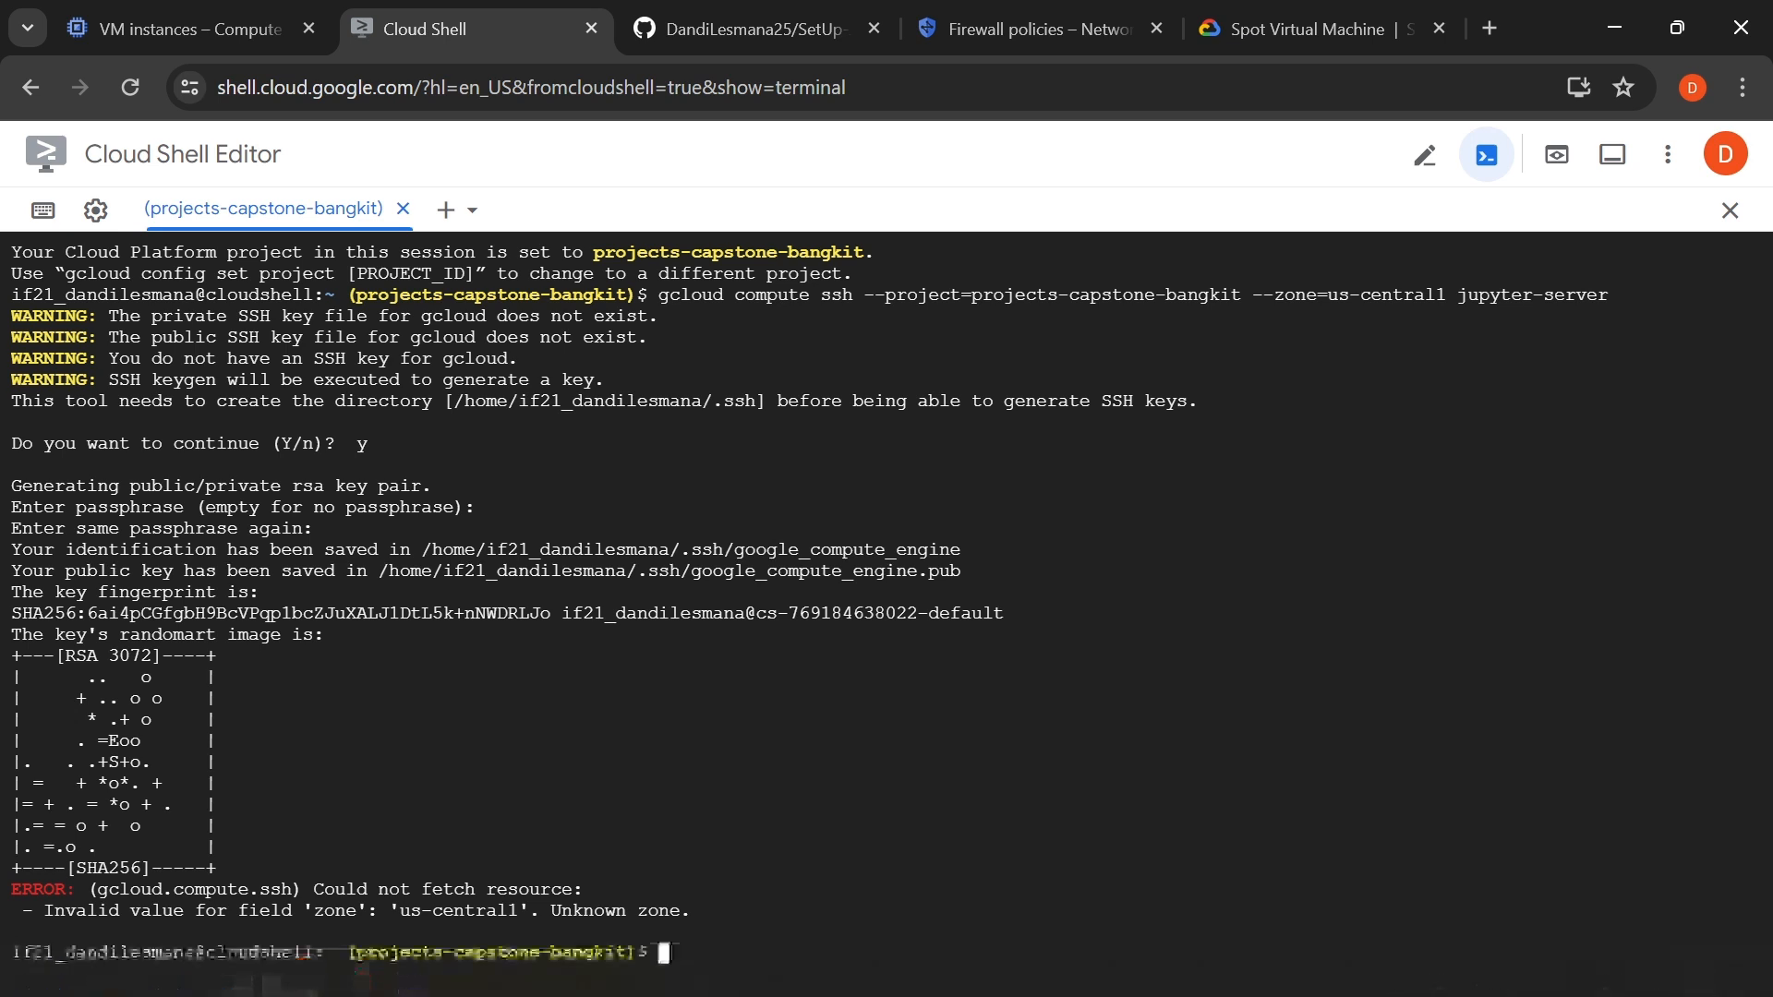
pyautogui.moveTo(48, 912); pyautogui.dragTo(670, 911)
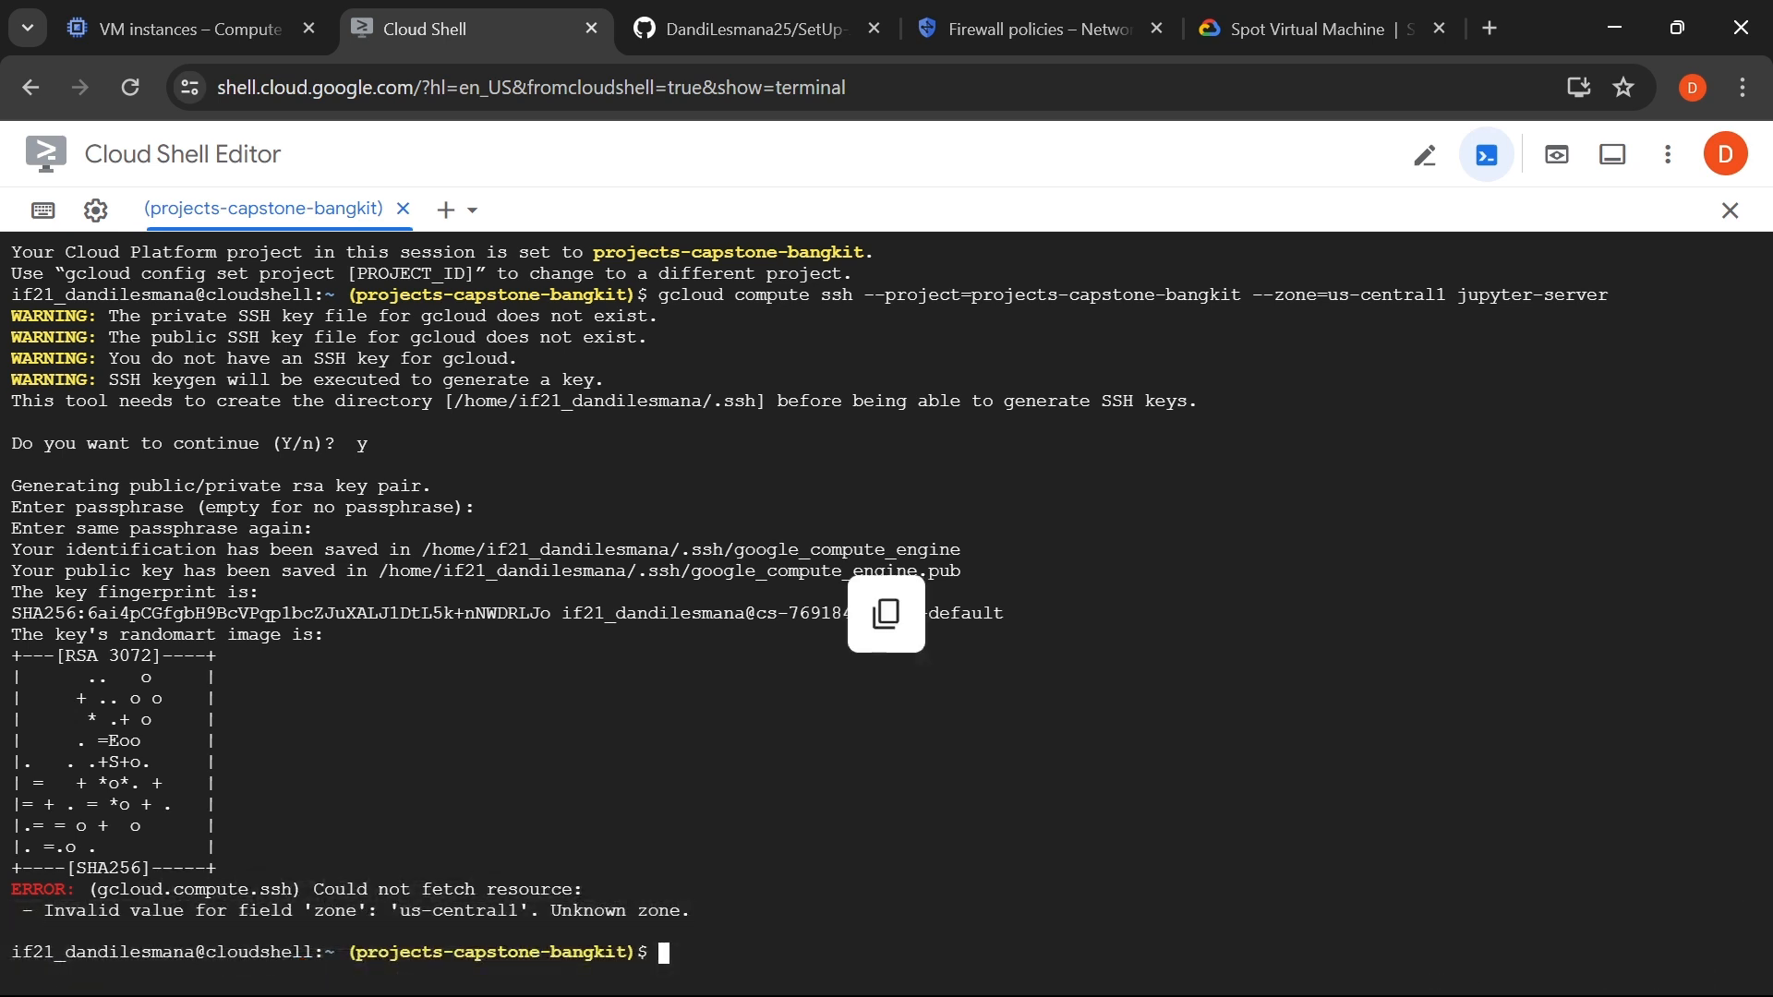
# - Show the Network and Network tags columns in the Compute Engine VM instances list
pyautogui.click(184, 29)
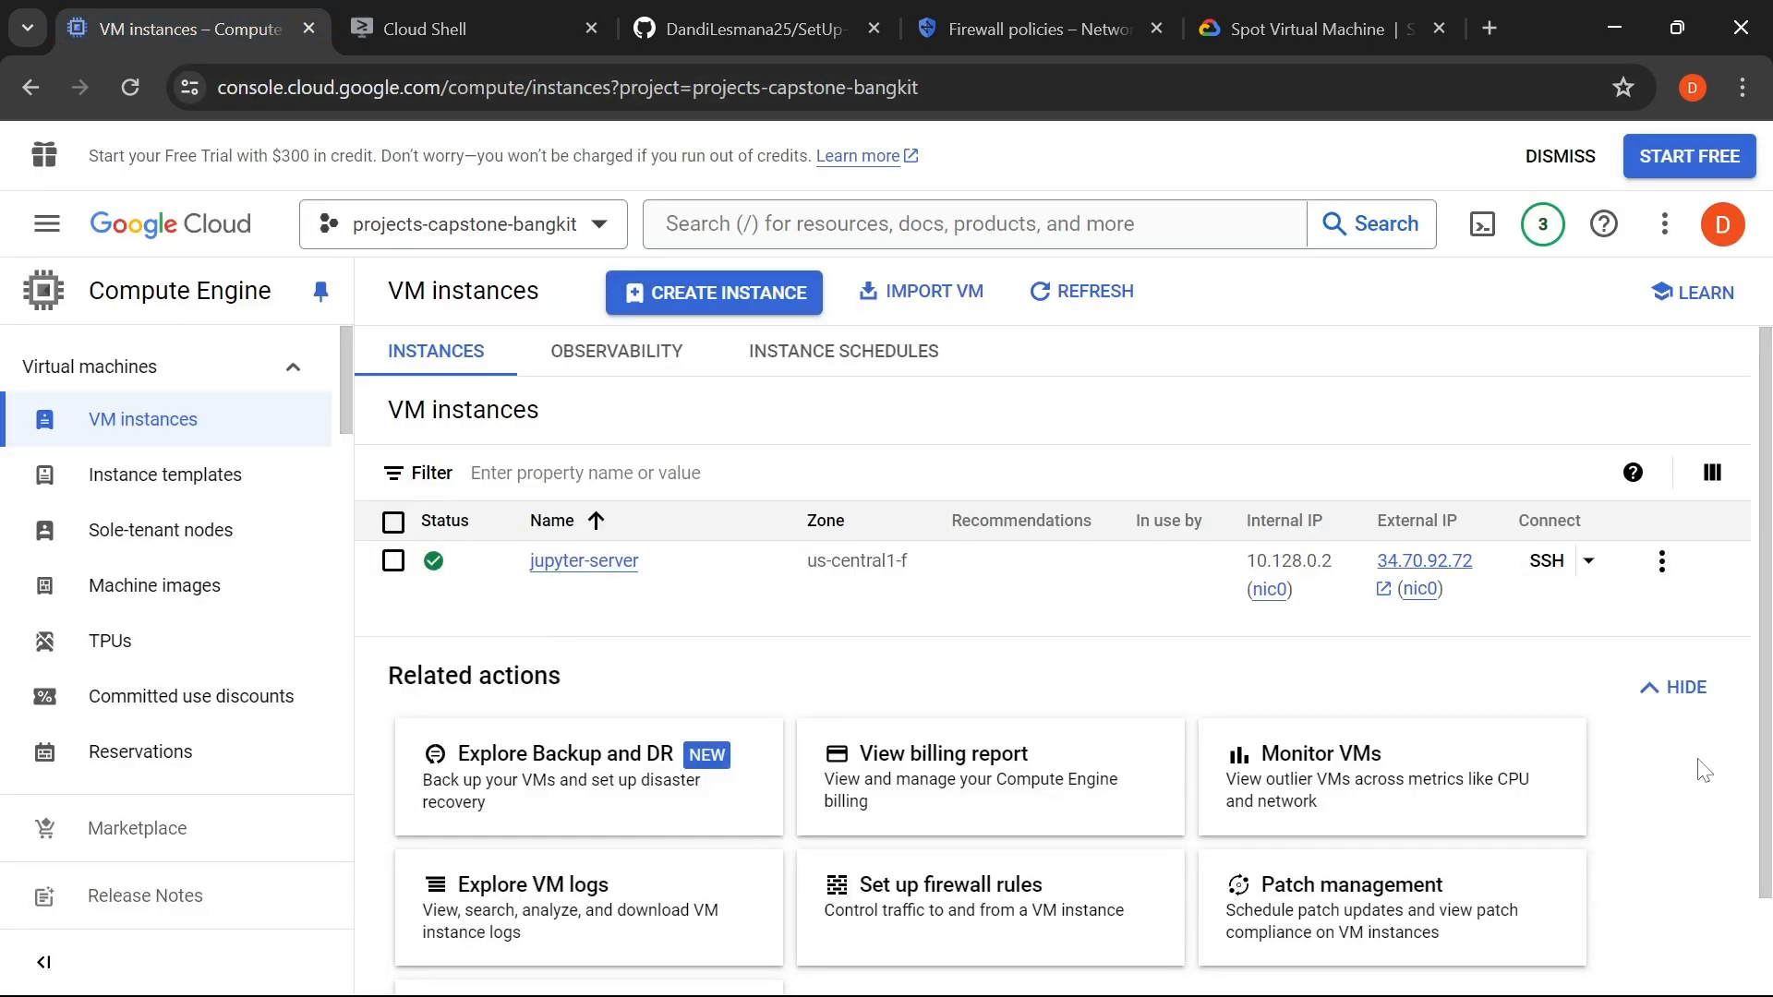
pyautogui.click(1712, 473)
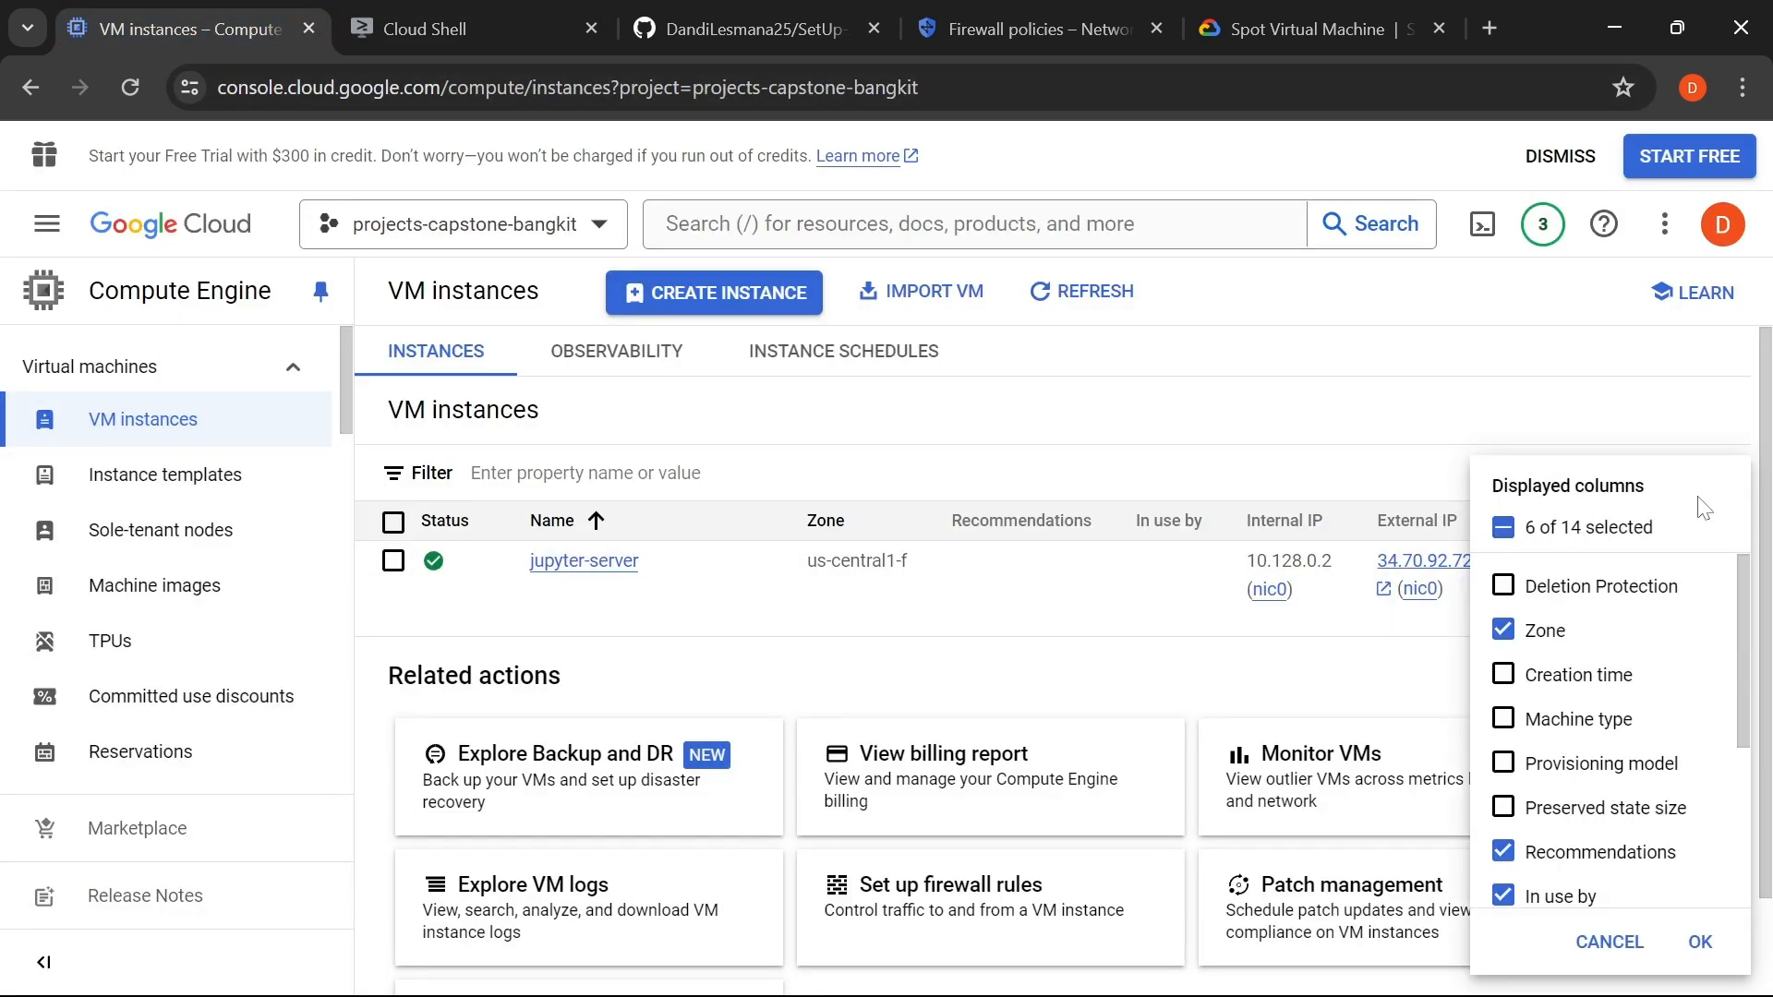
pyautogui.scroll(-3, 1586, 784)
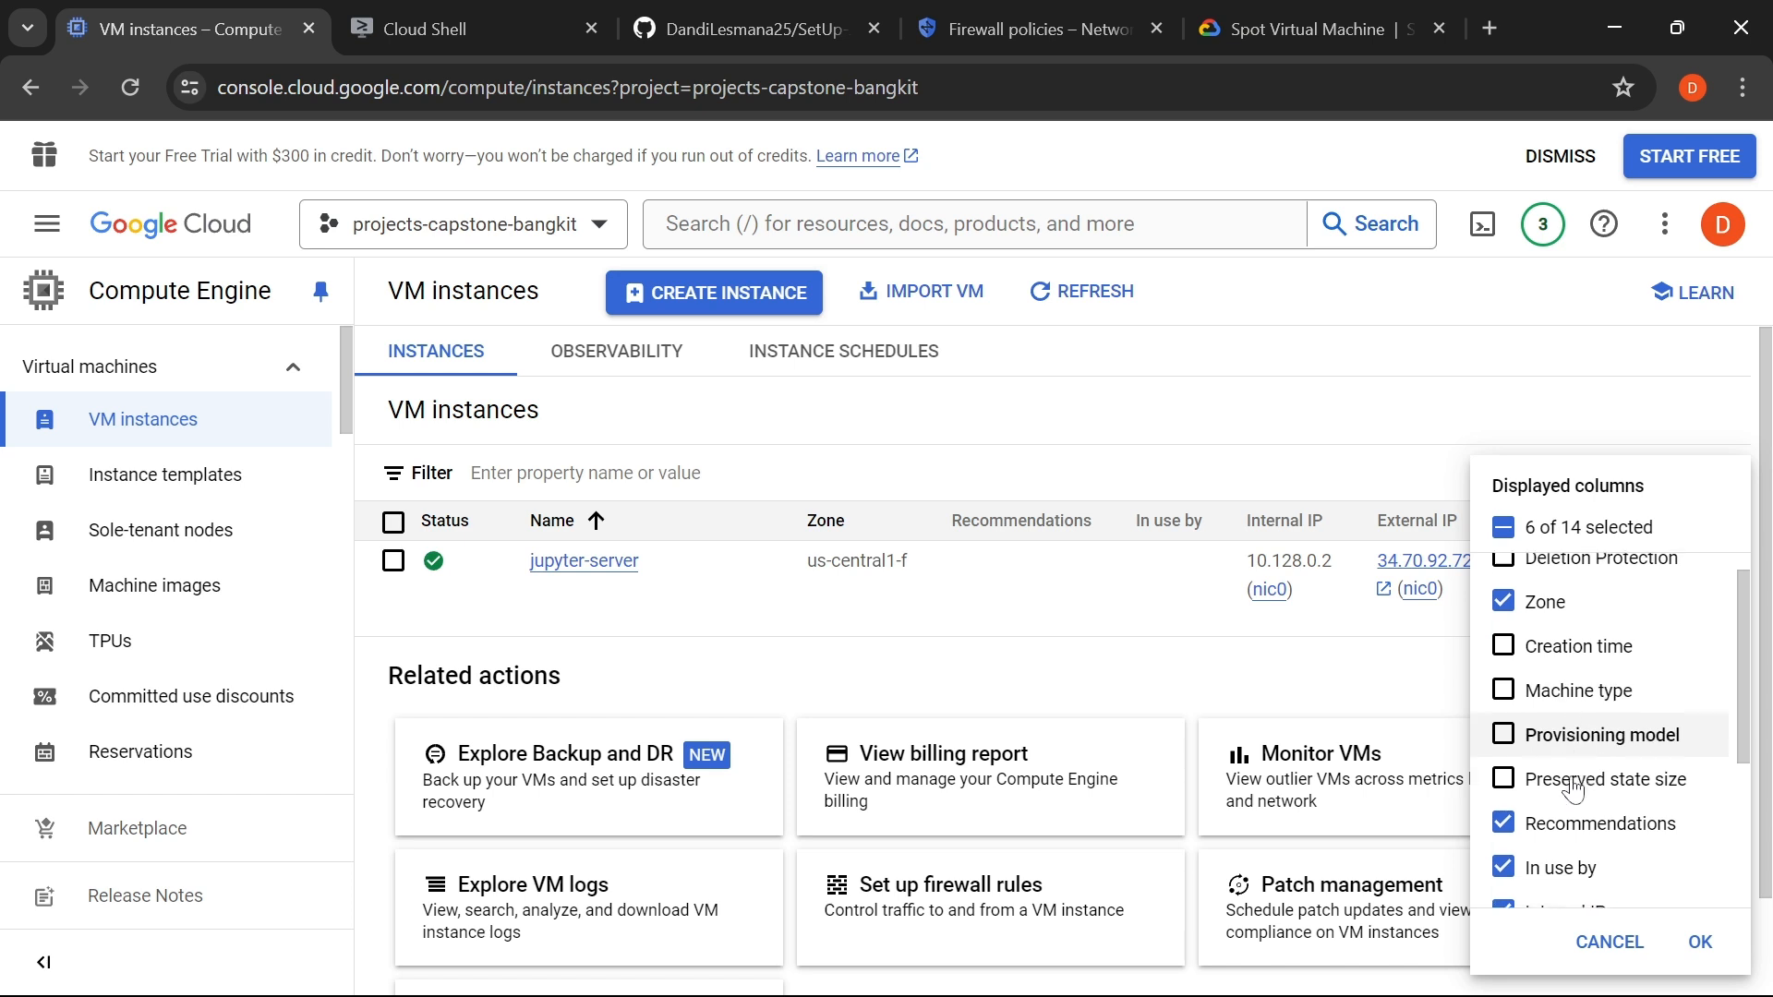
pyautogui.click(1574, 753)
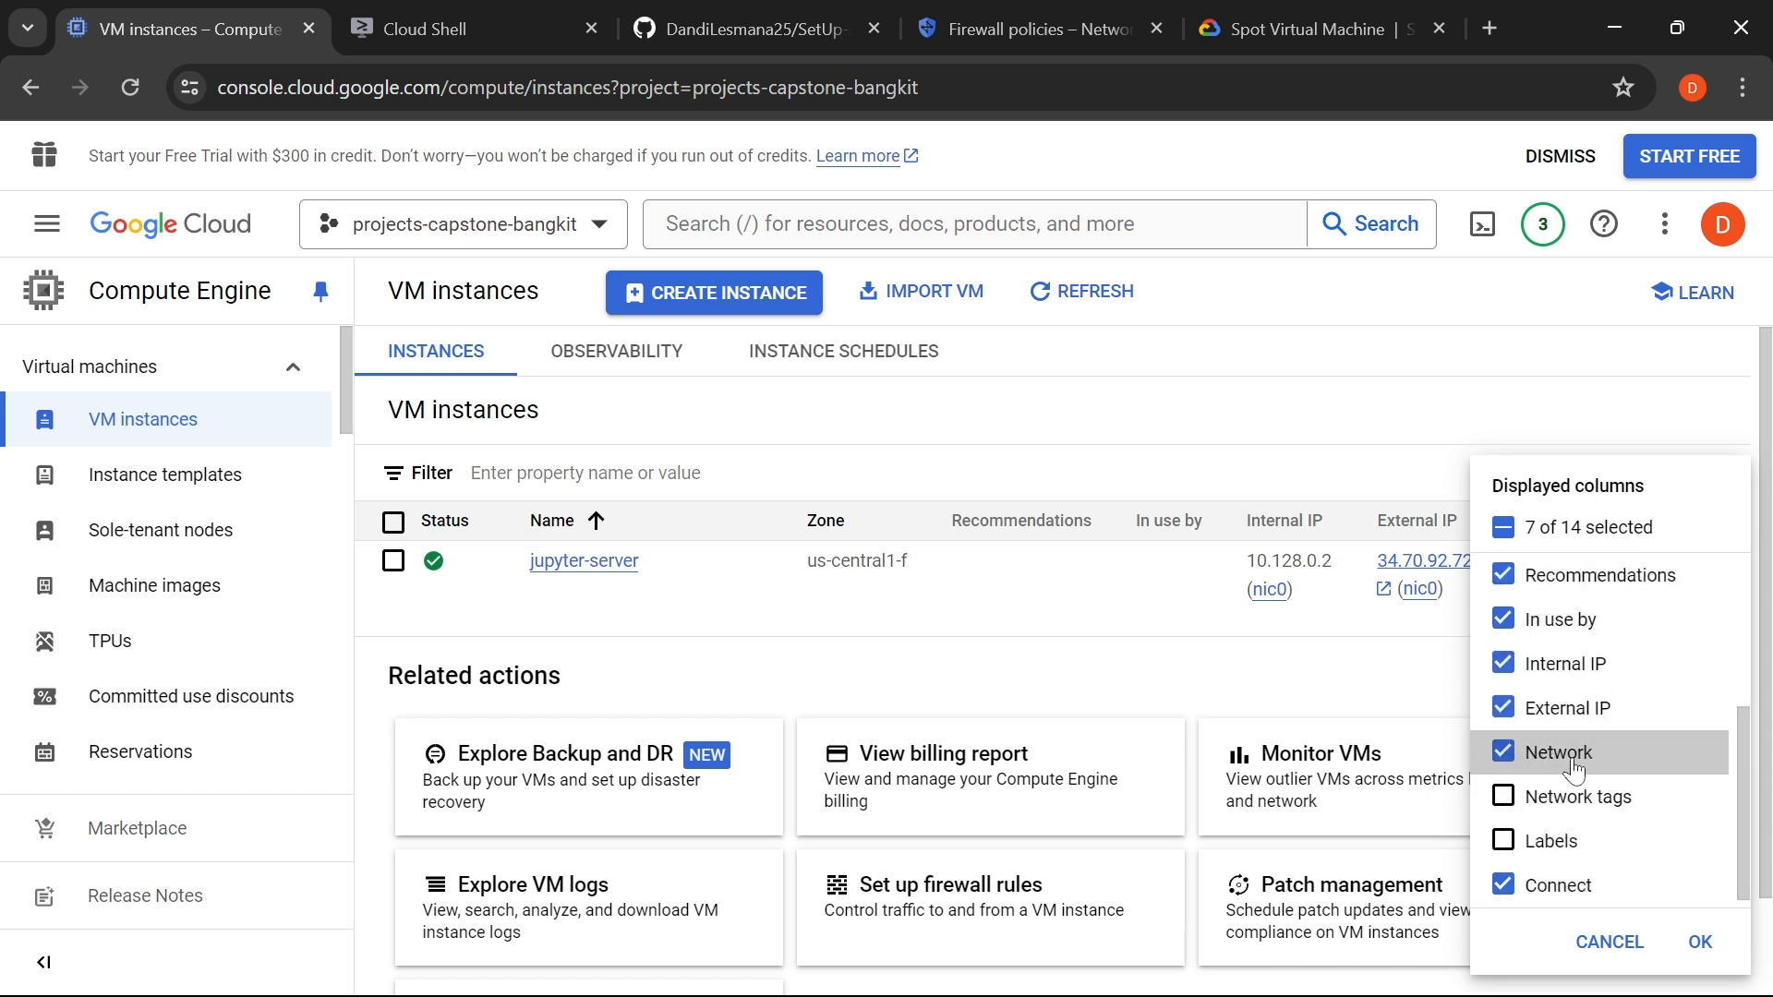
pyautogui.click(1604, 801)
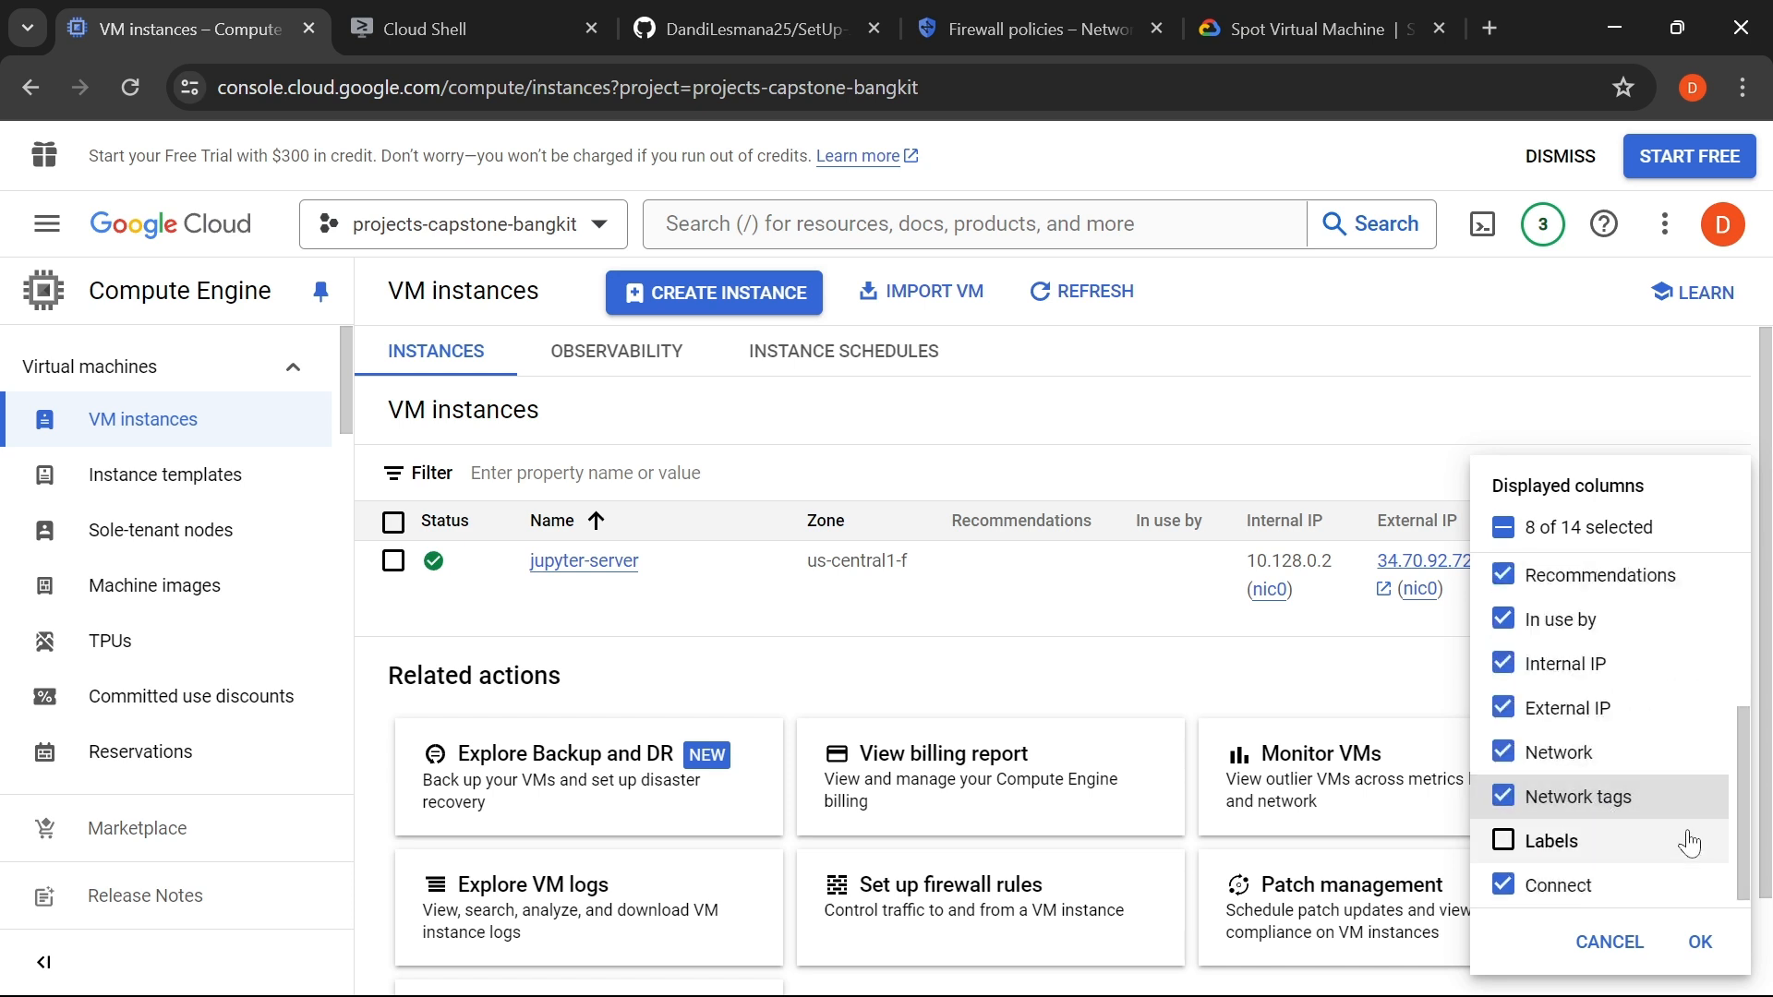
pyautogui.click(1697, 940)
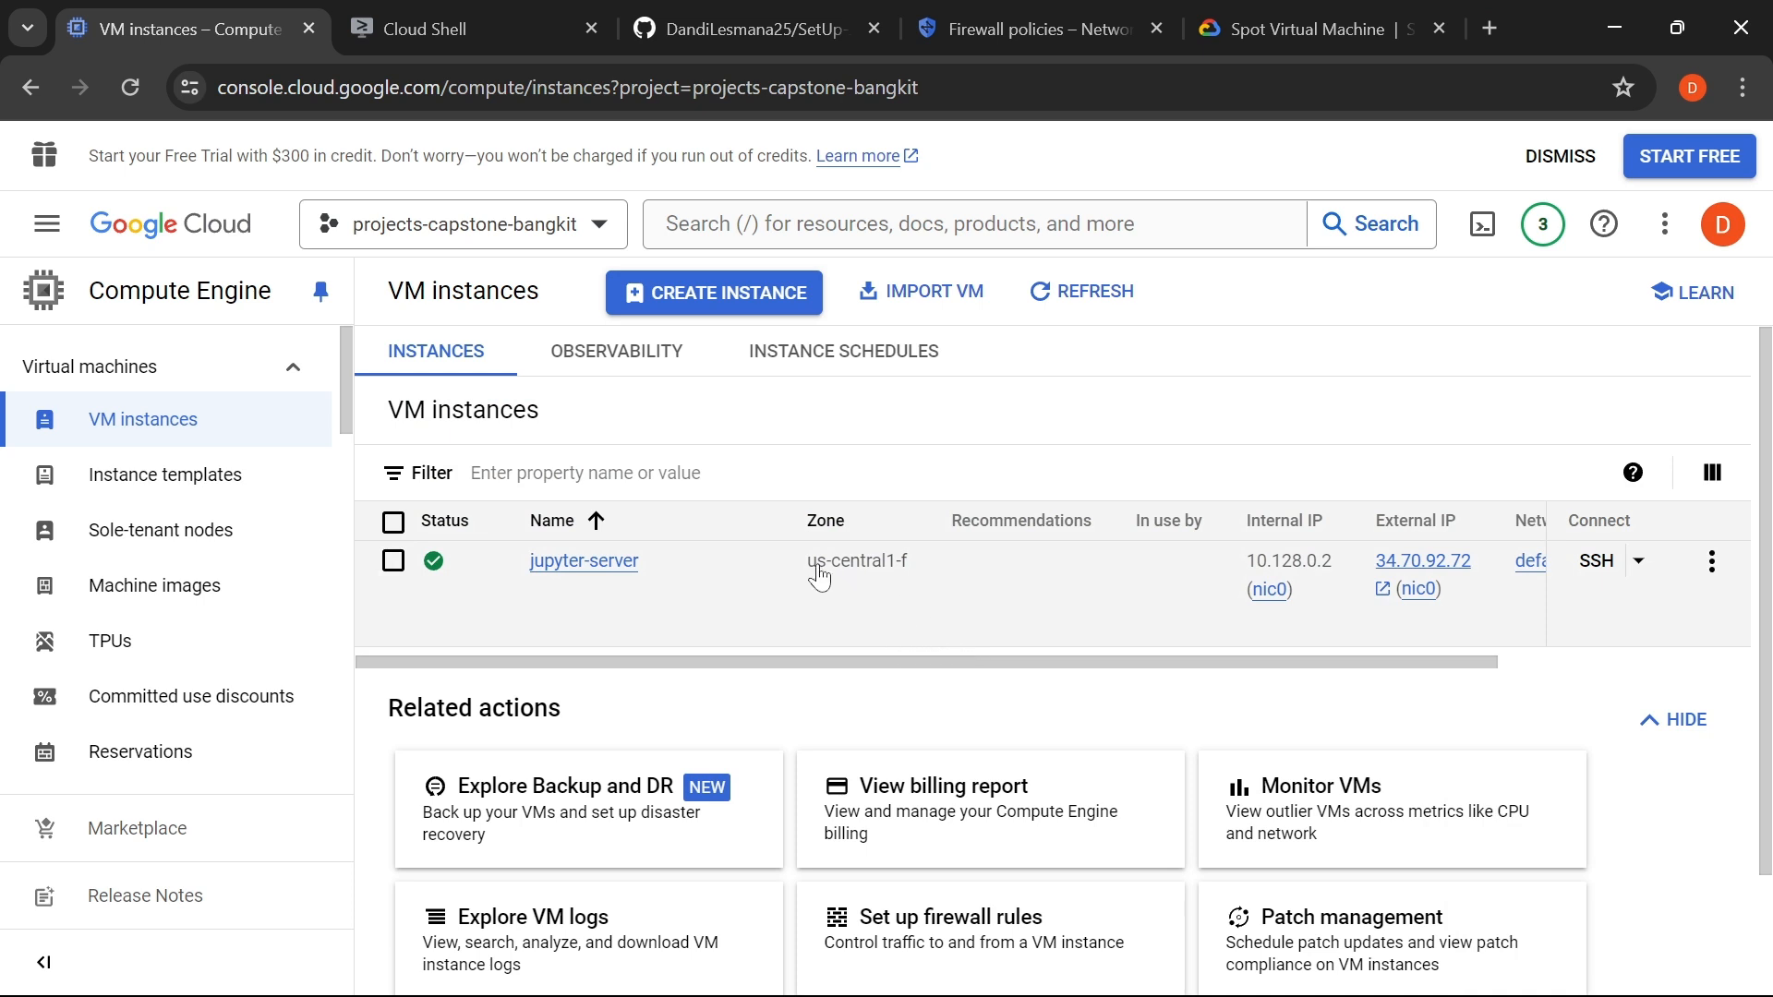
# - Take jupyter-server's full zone from the VM list and rerun the gcloud compute ssh command in Cloud Shell with --zone=us-central1-f
pyautogui.moveTo(809, 563); pyautogui.dragTo(925, 568)
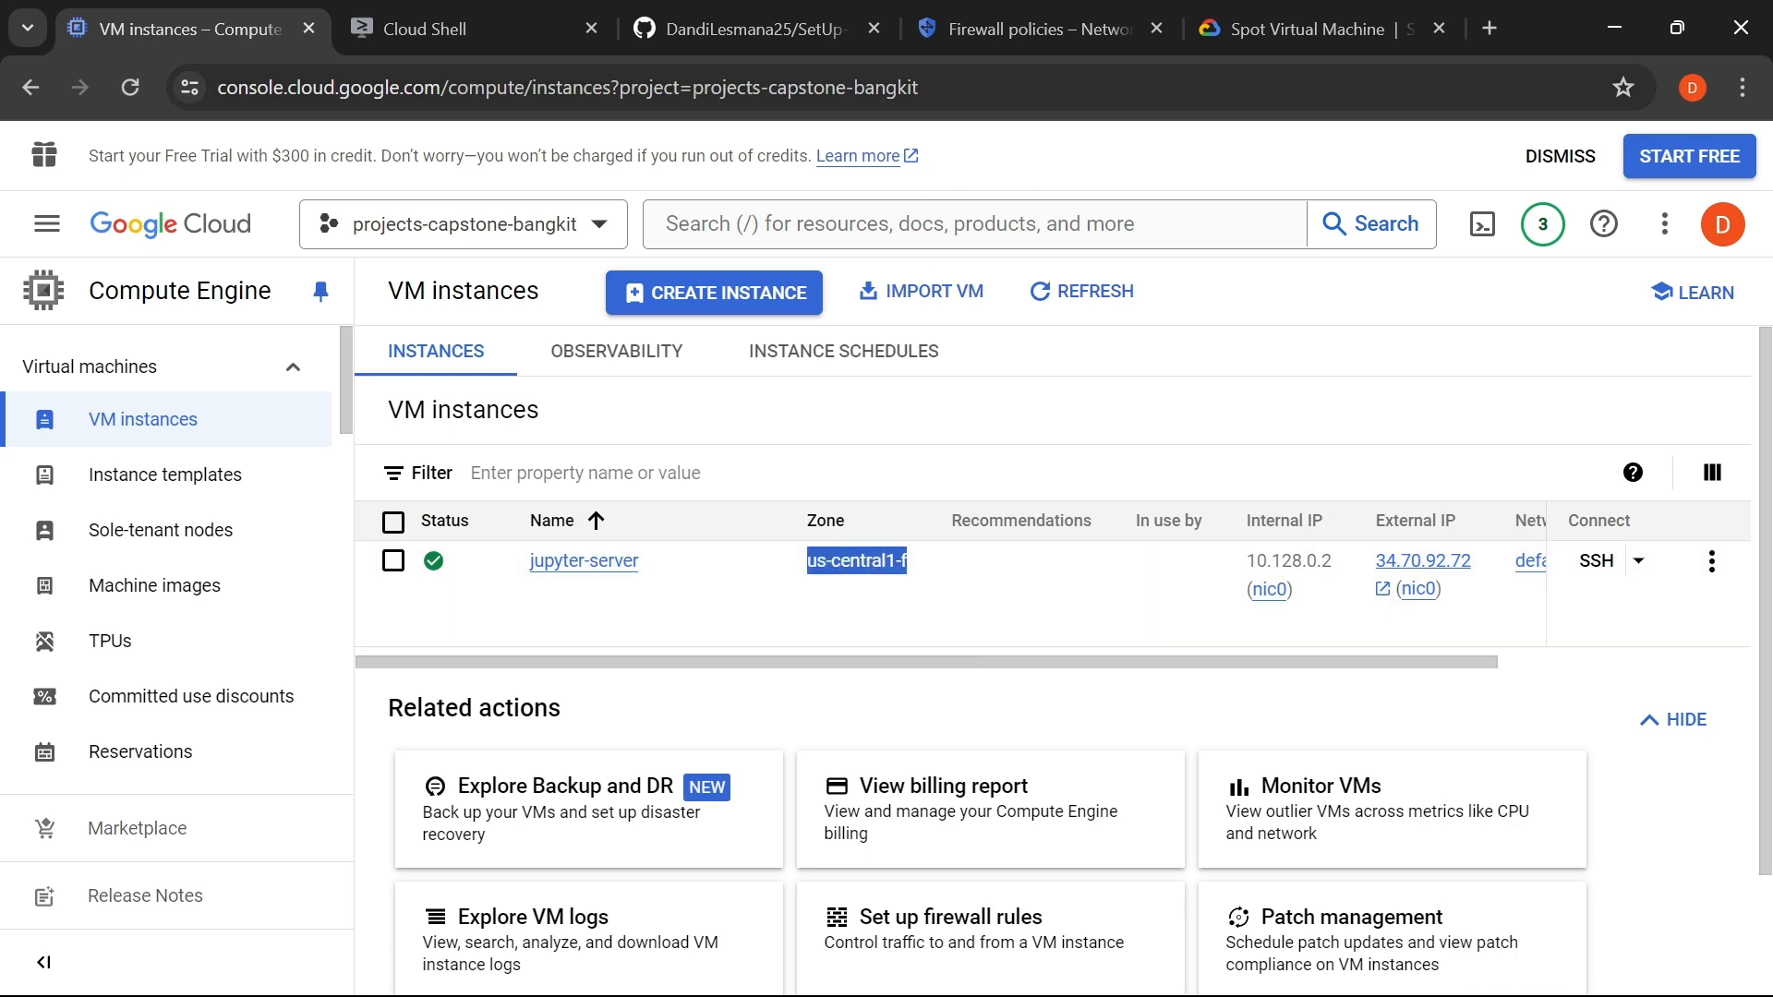
pyautogui.click(528, 21)
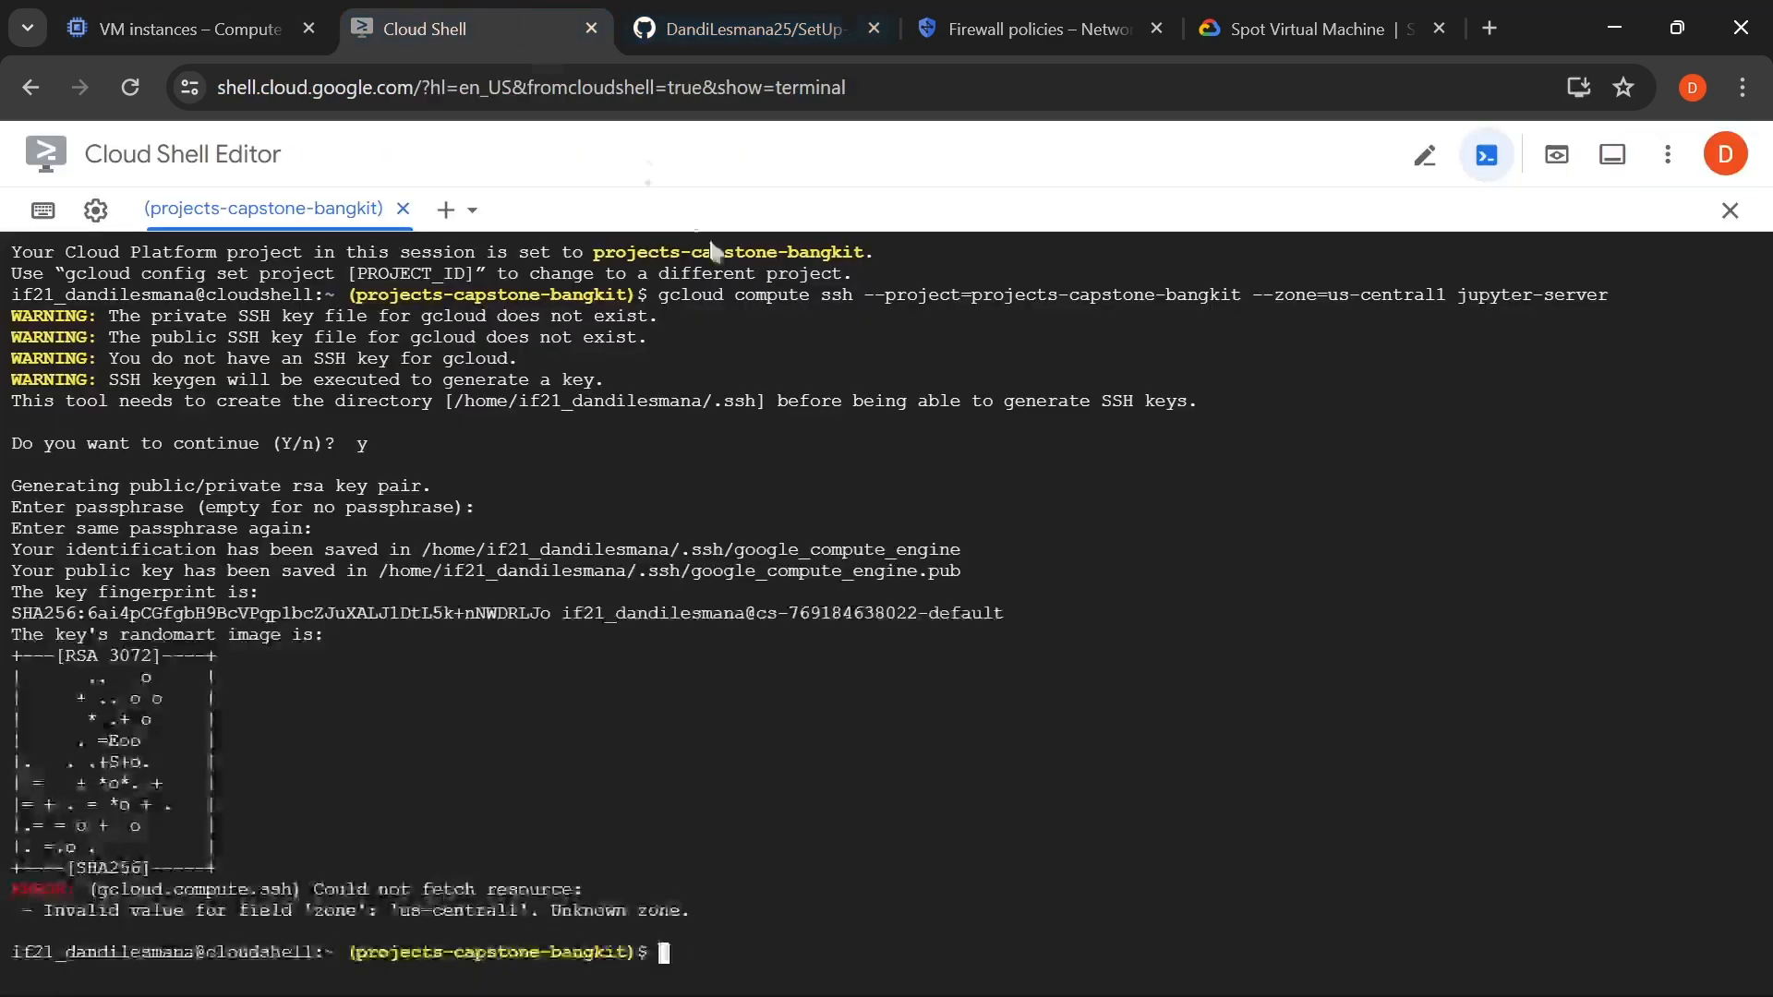
pyautogui.press('Up')
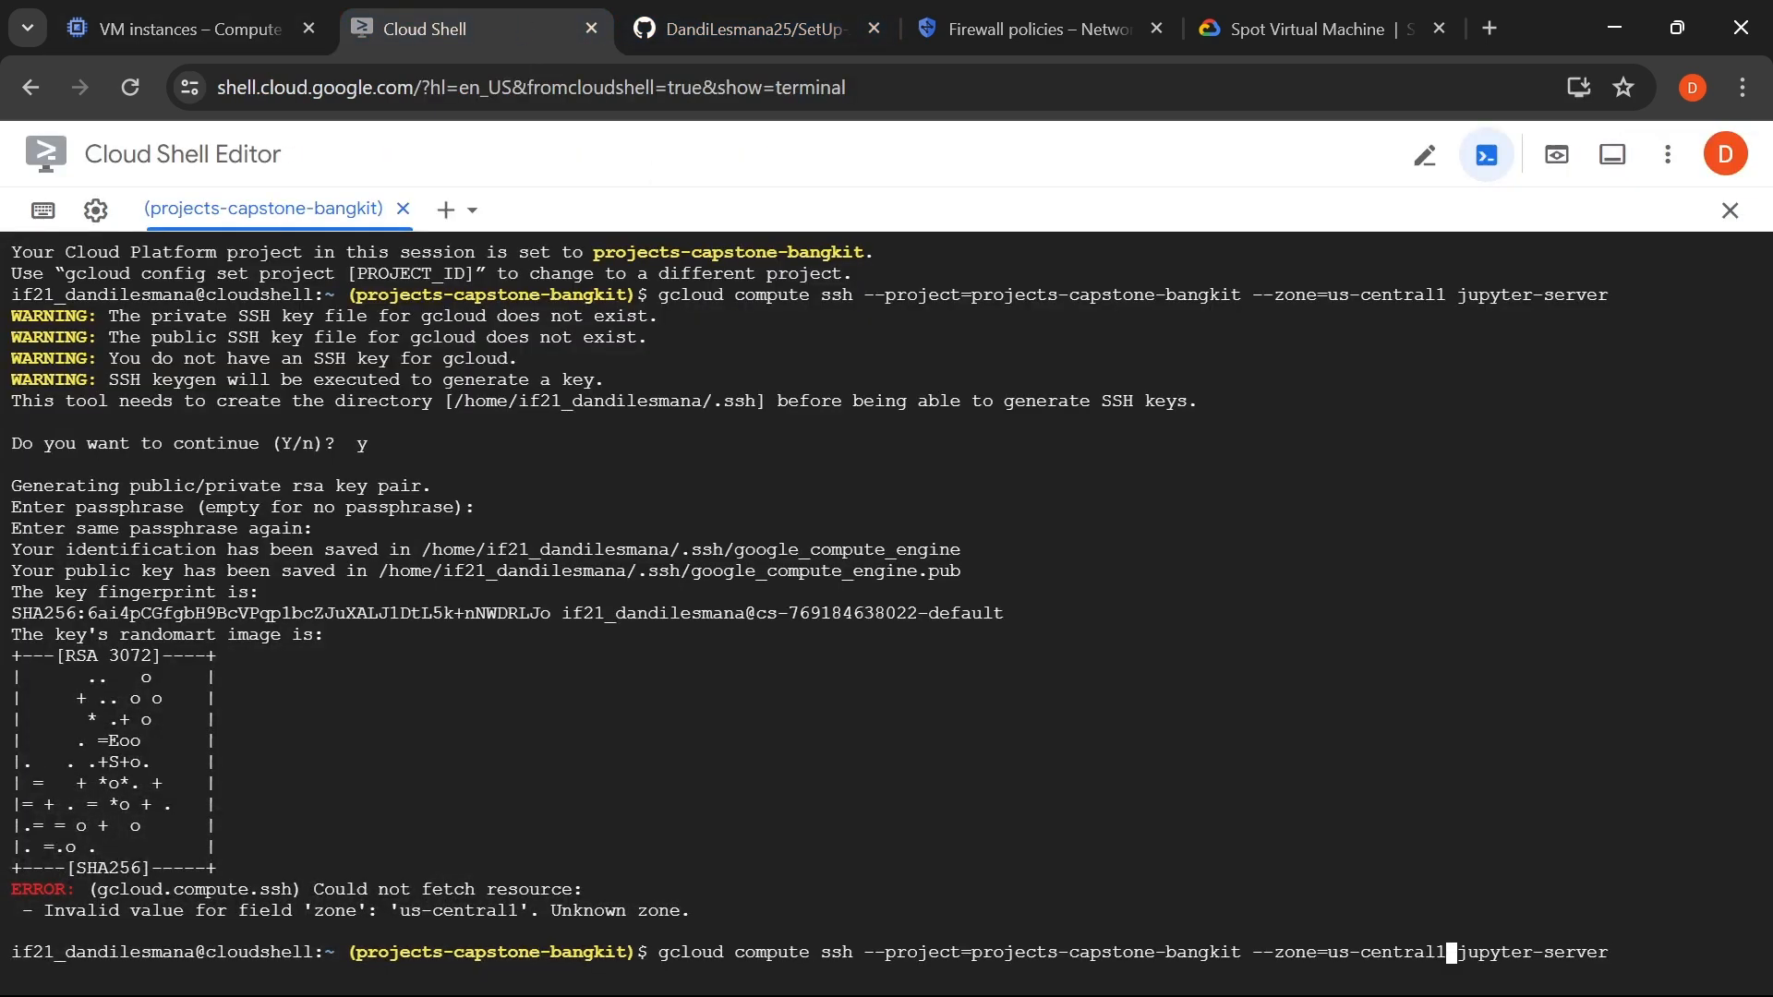
pyautogui.write('-f')
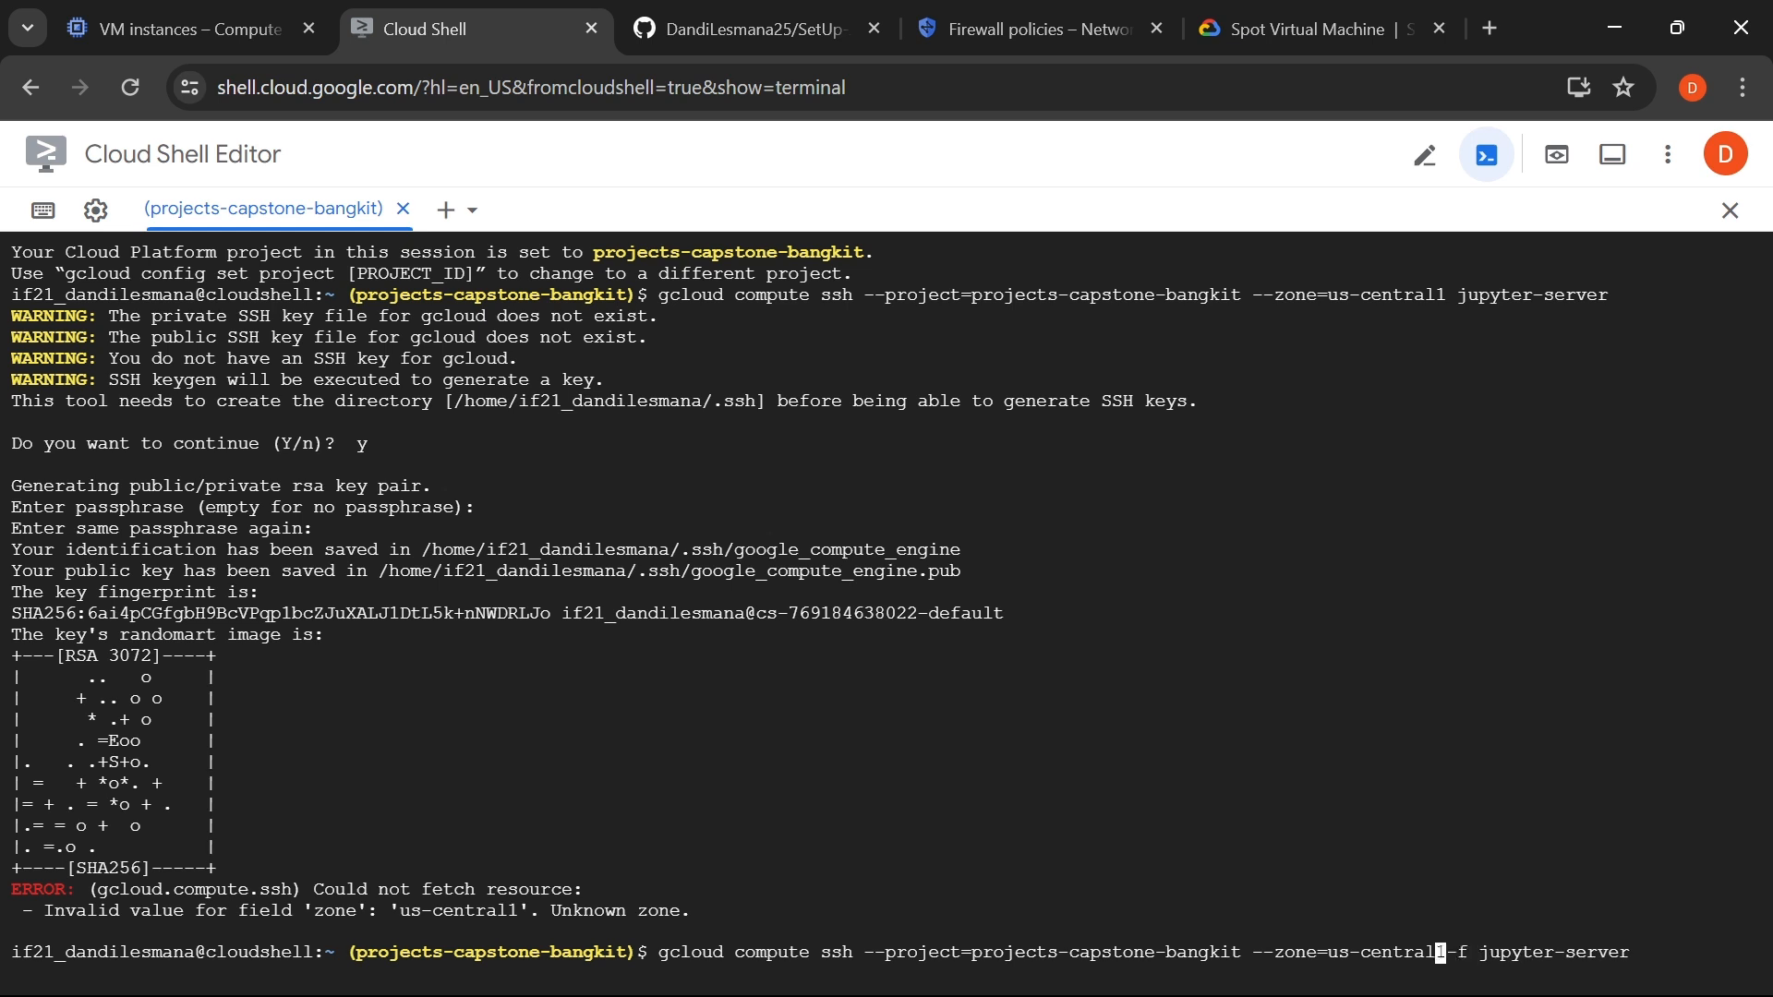
pyautogui.press('Left')
pyautogui.press('Left')
pyautogui.press('Left')
pyautogui.press('Left')
pyautogui.press('Return')
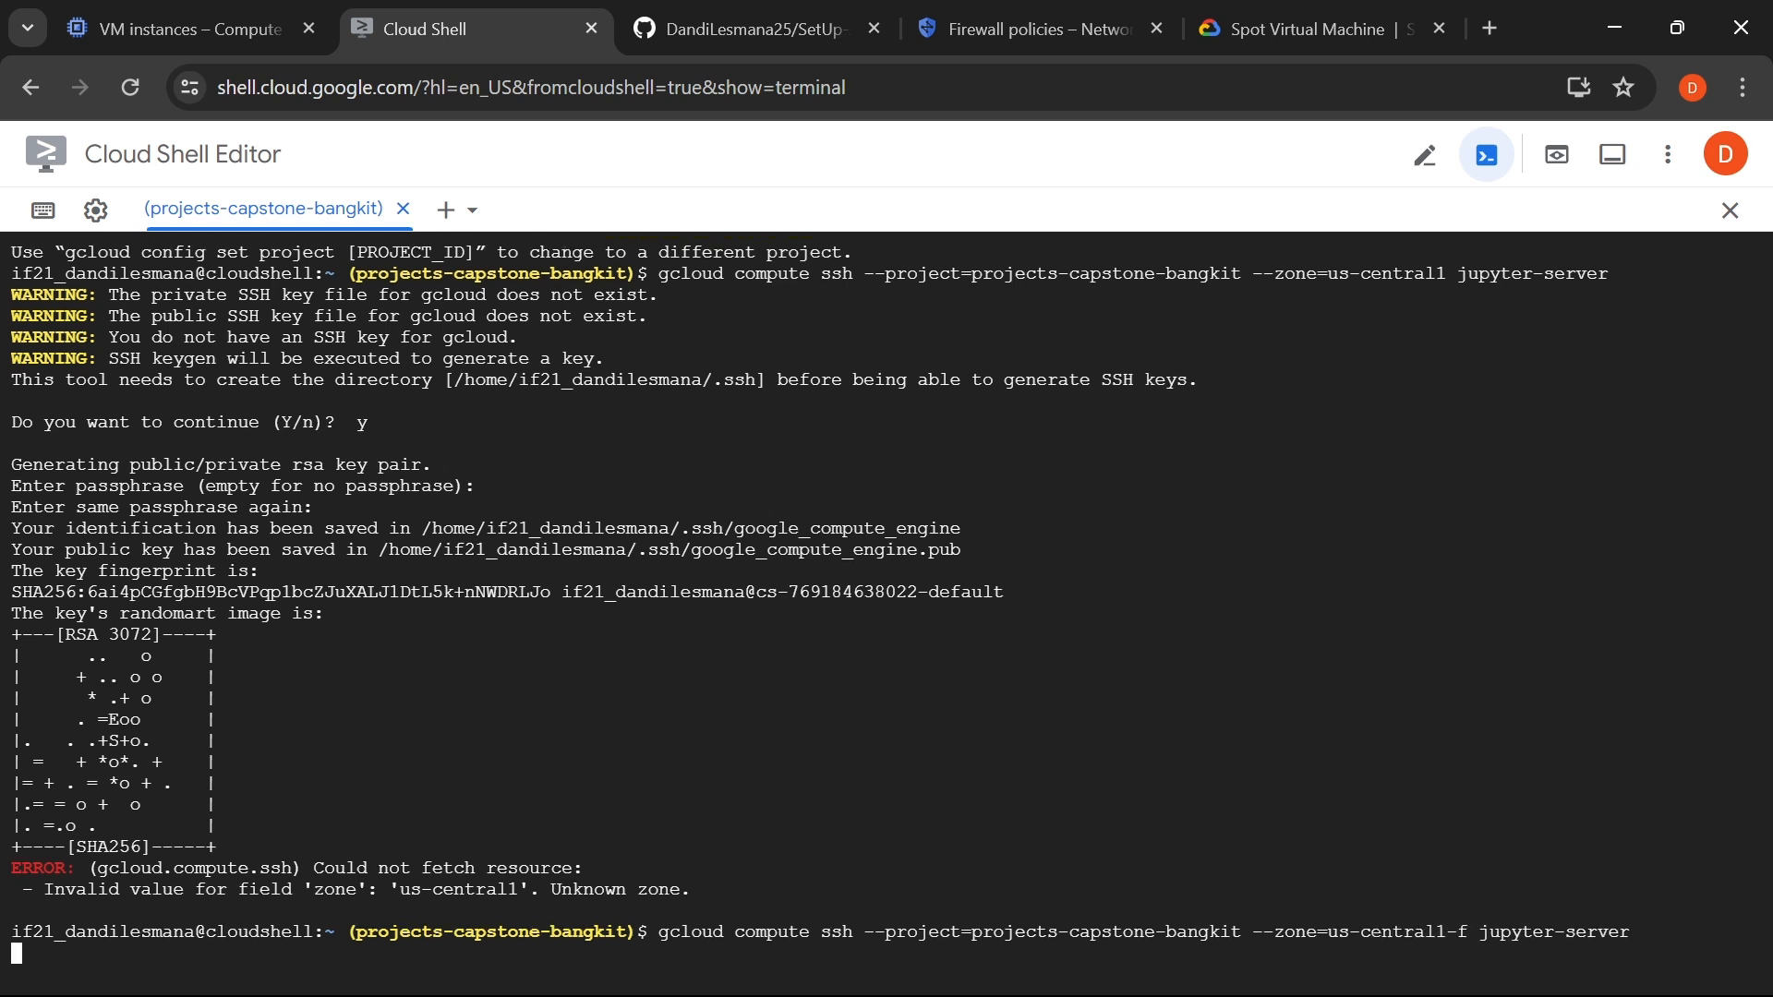
# - Examine the network tags assigned to jupyter-server in the VM instances list
pyautogui.click(185, 29)
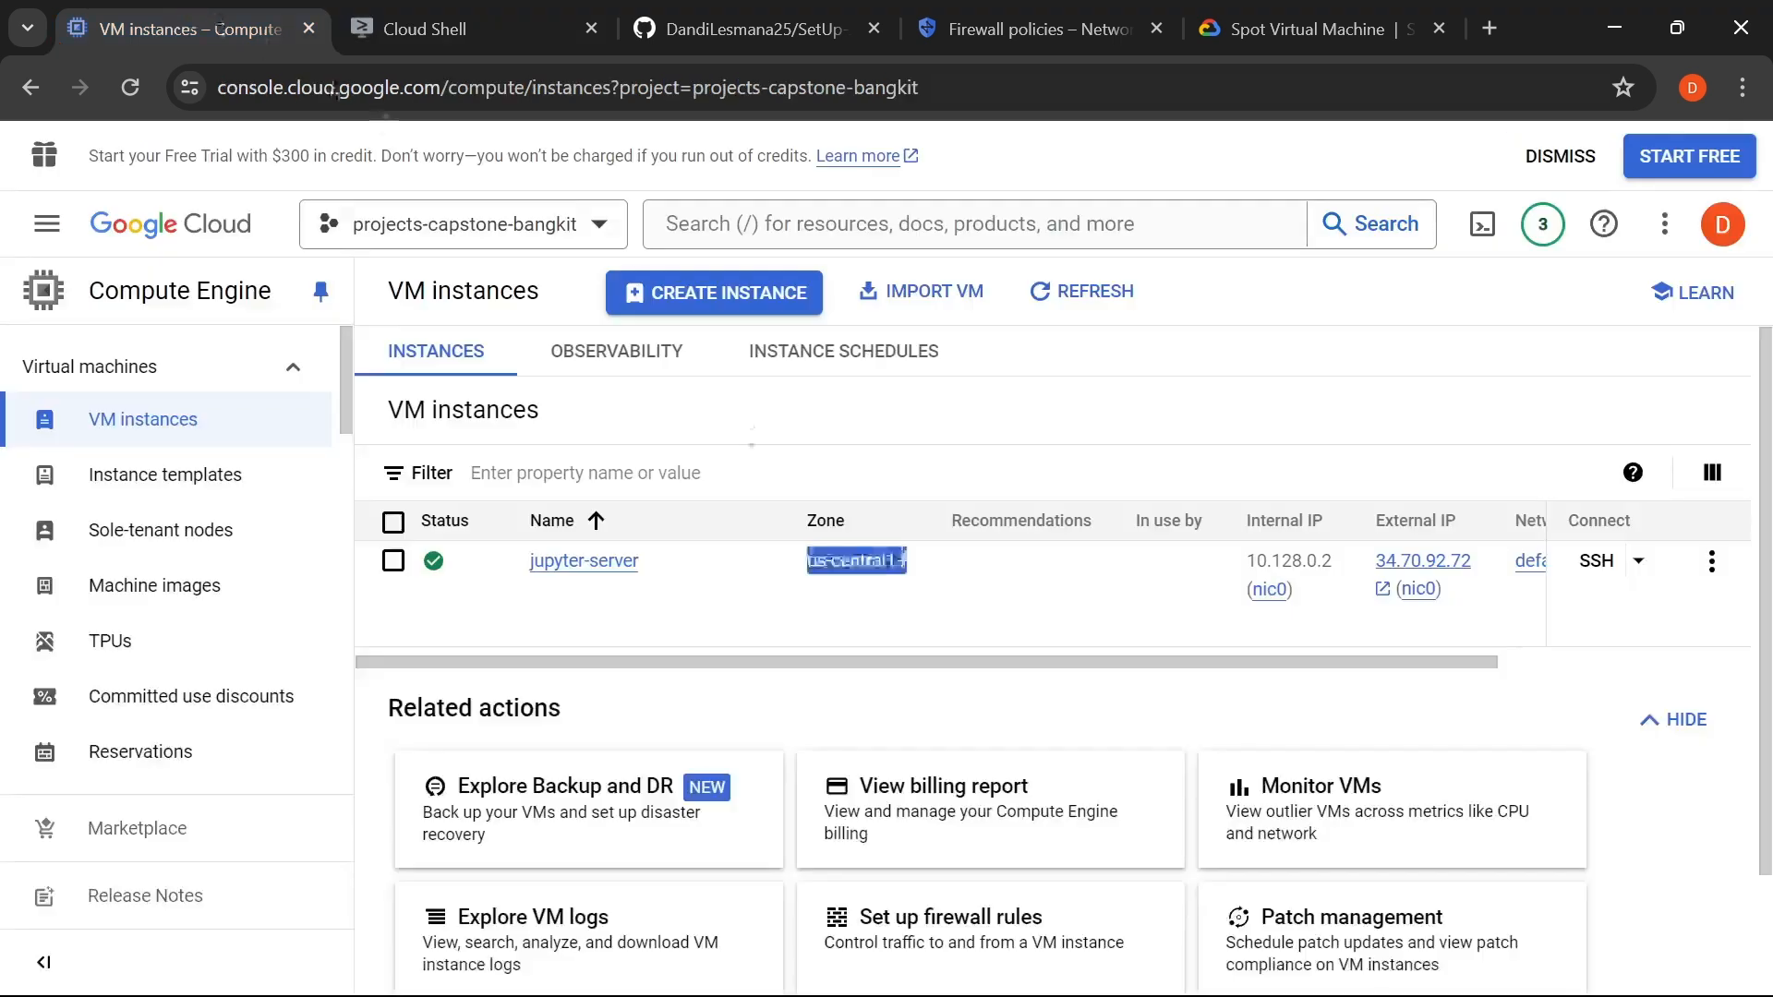
pyautogui.moveTo(1276, 658); pyautogui.dragTo(1605, 634)
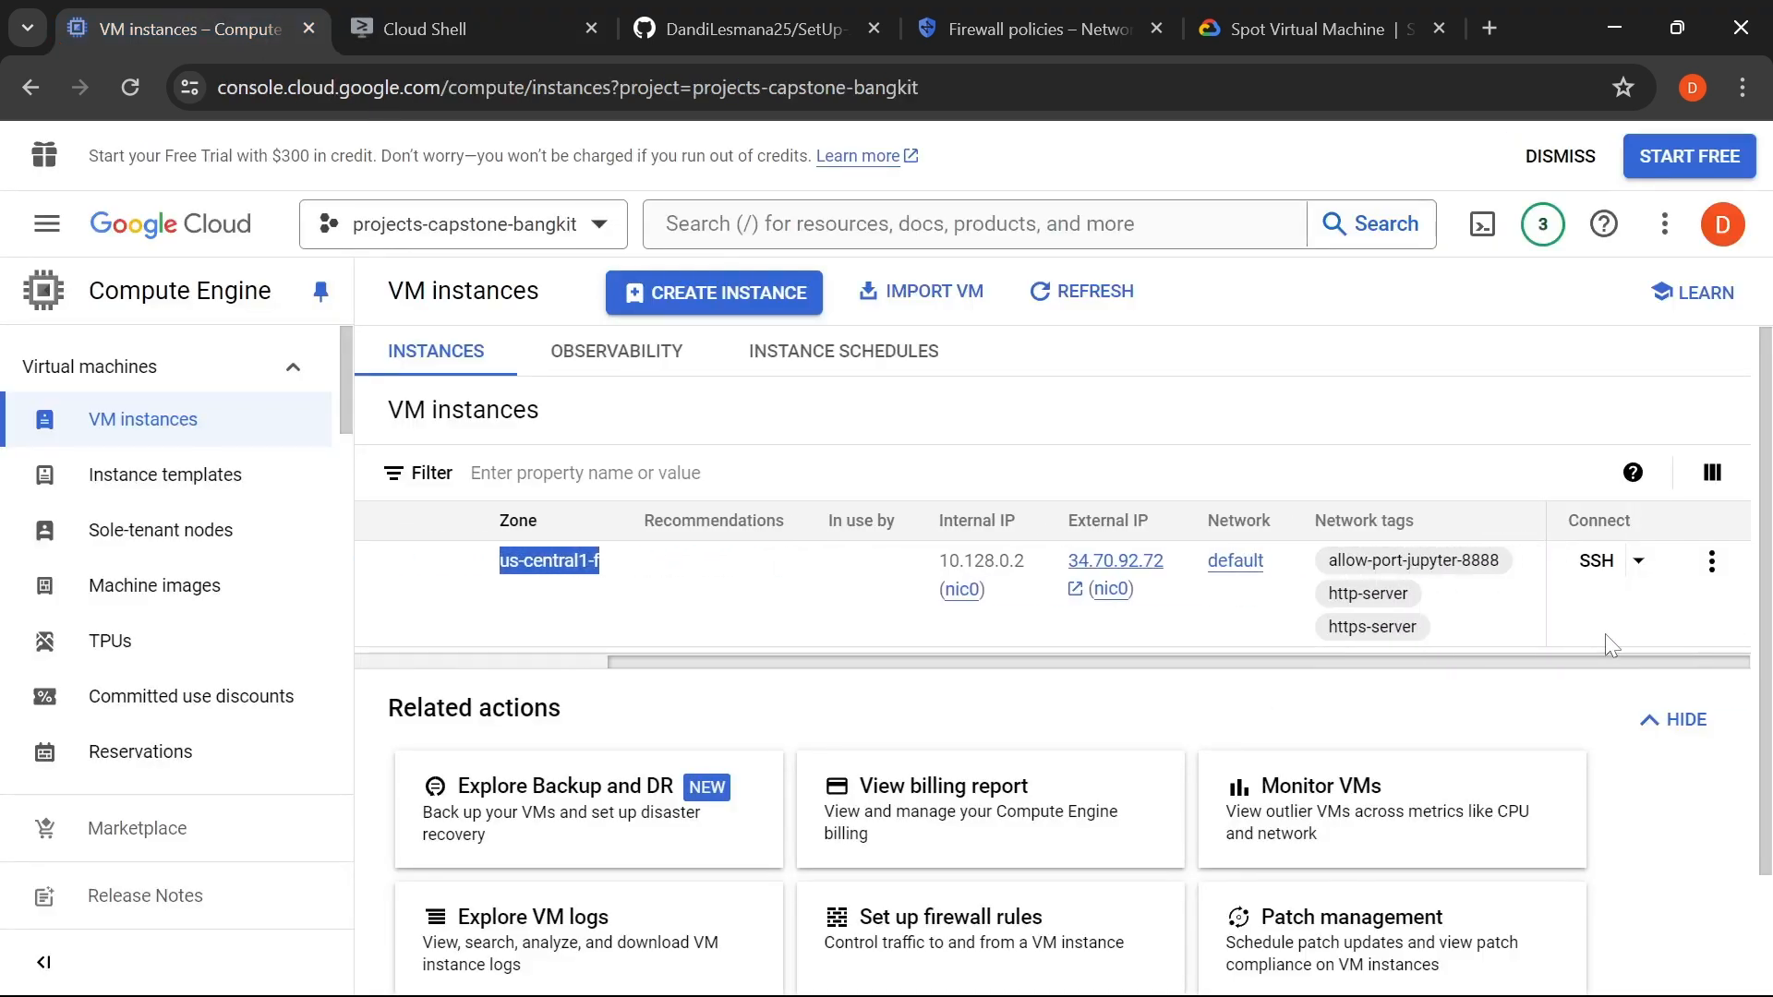
pyautogui.moveTo(1315, 521); pyautogui.dragTo(1453, 509)
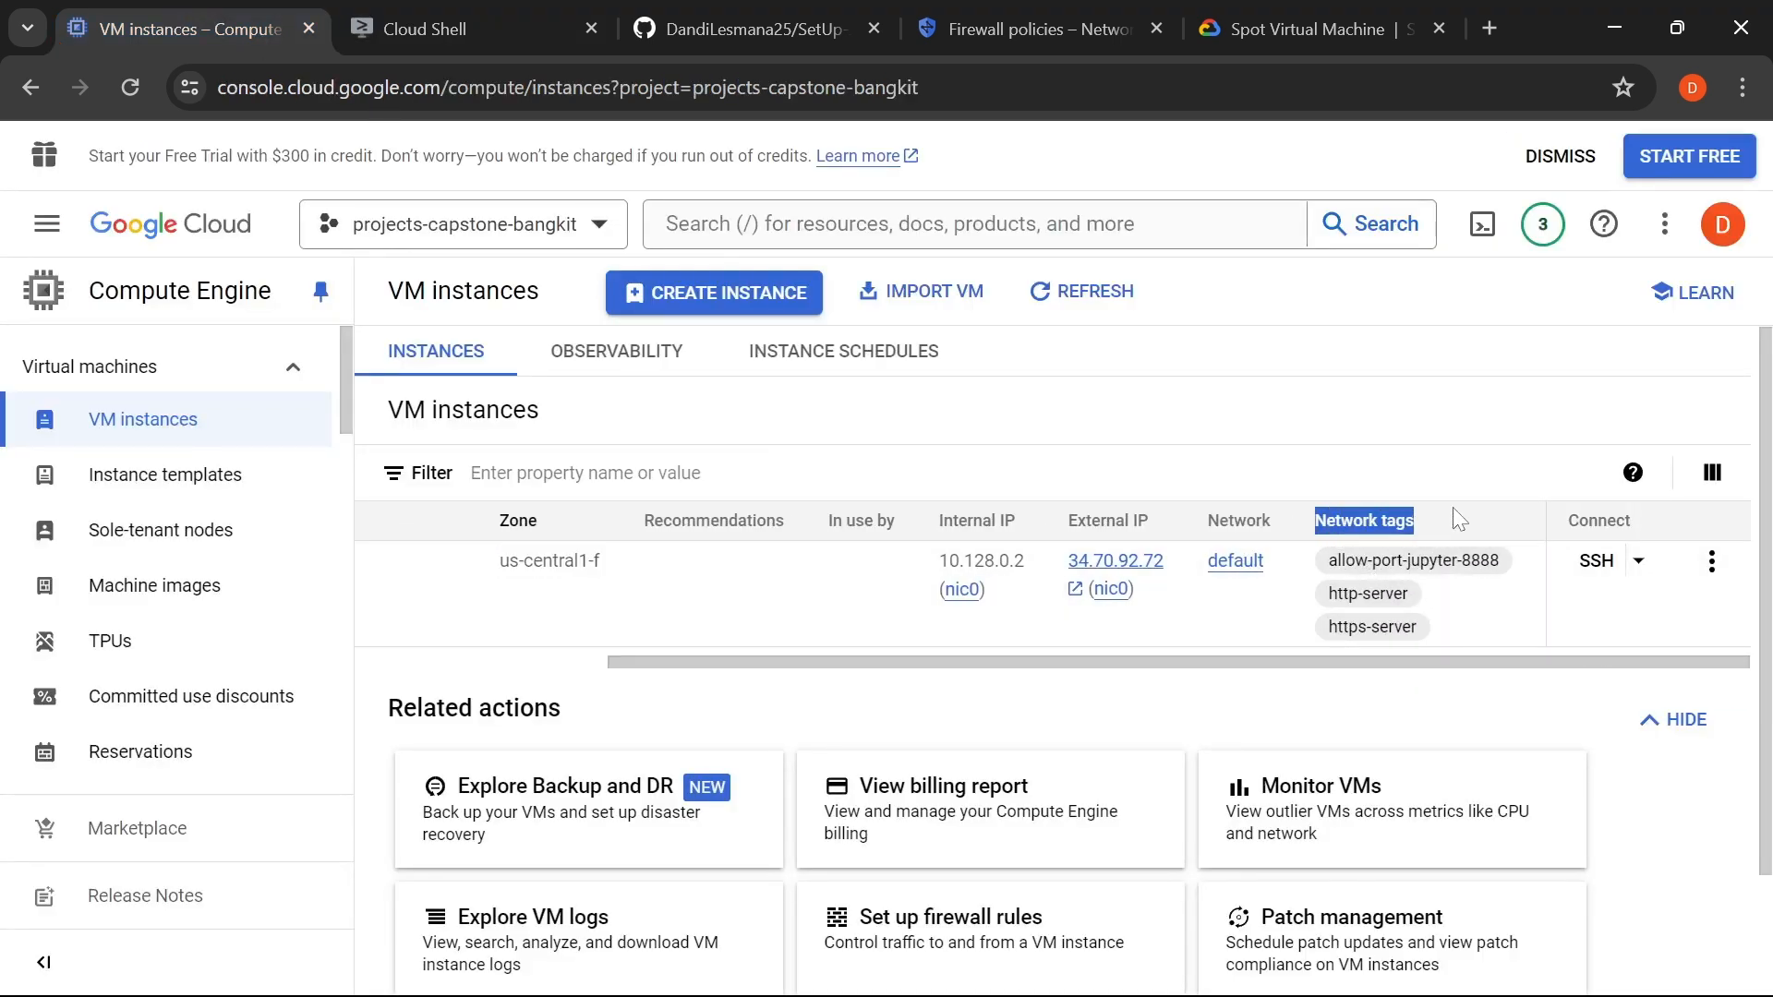
pyautogui.click(1466, 606)
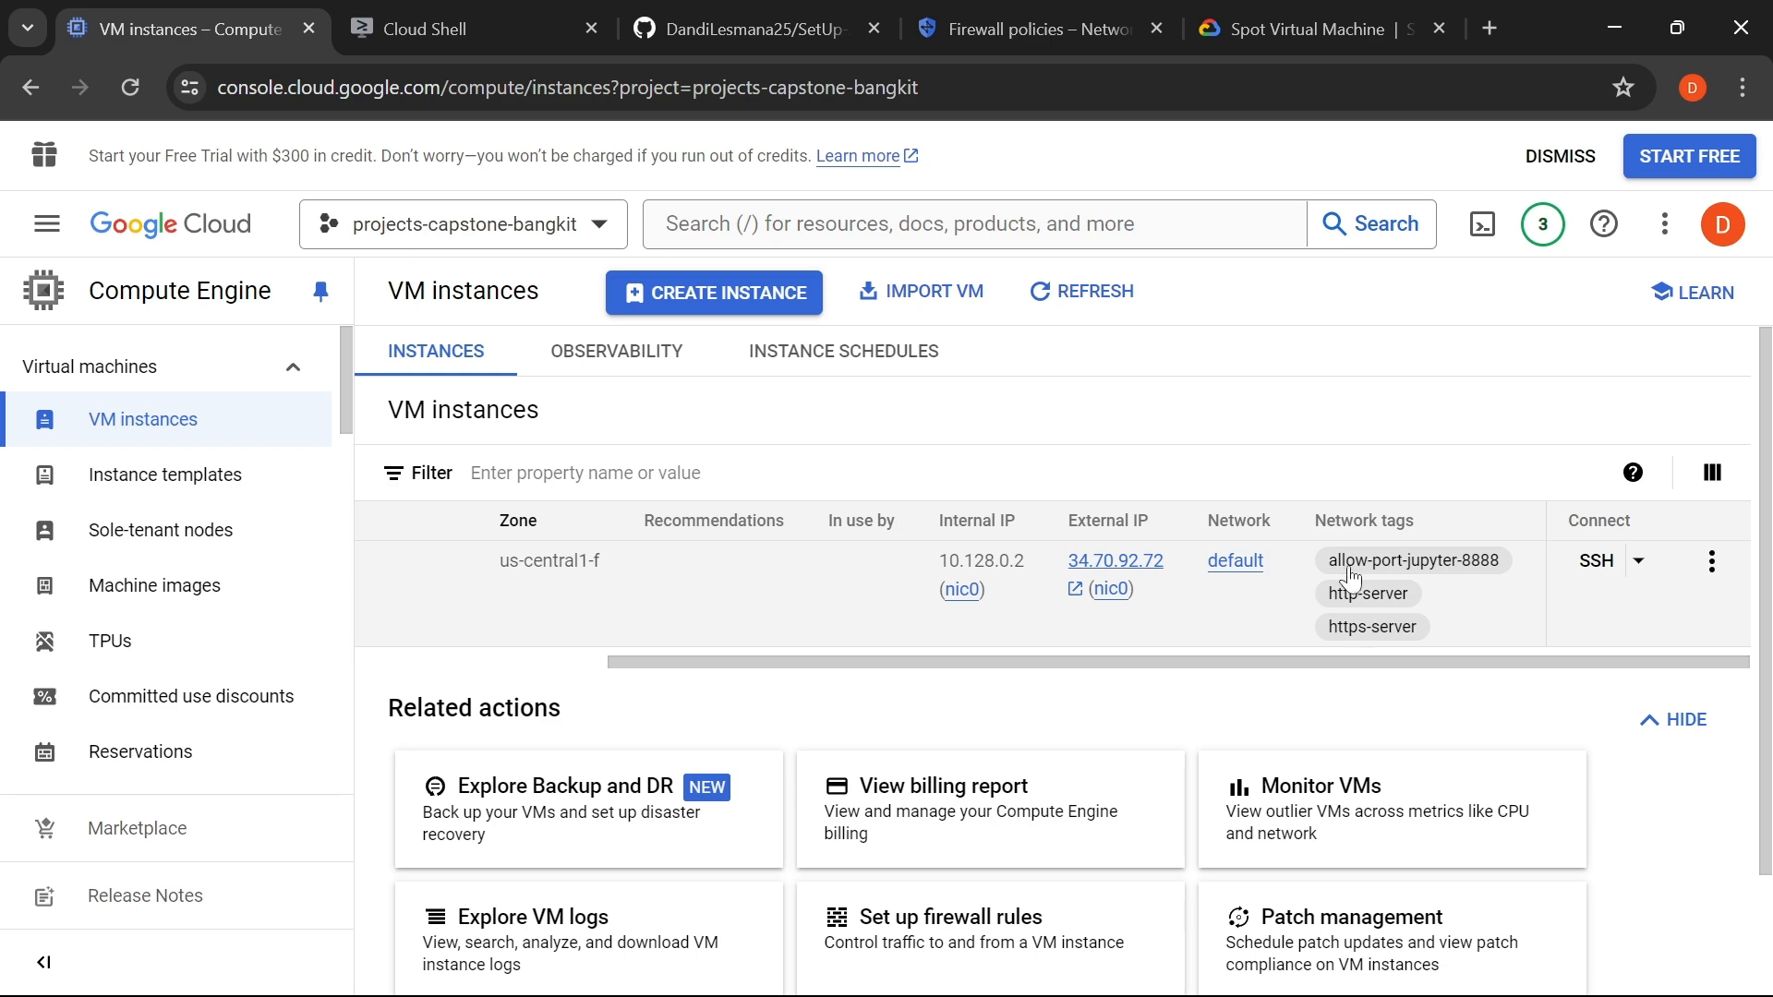
# - Return to the Cloud Shell SSH session and run sudo apt-get update on jupyter-server
pyautogui.click(454, 13)
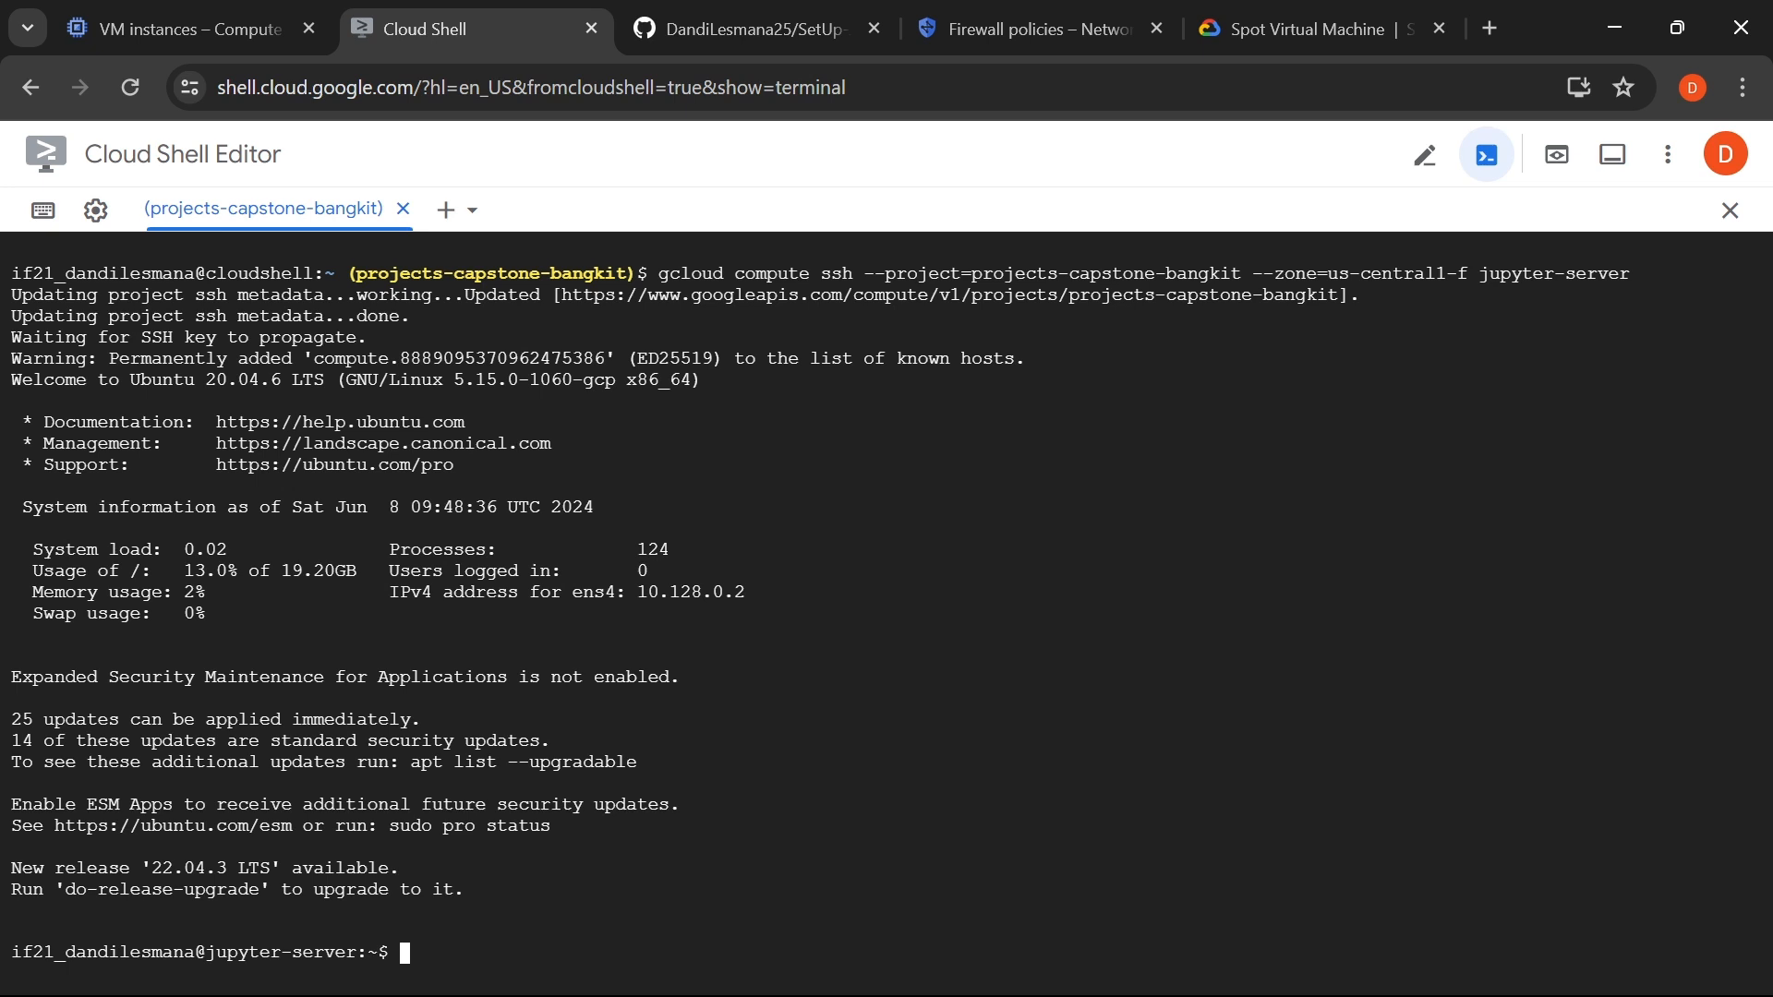
pyautogui.moveTo(66, 952); pyautogui.dragTo(282, 953)
pyautogui.click(282, 953)
pyautogui.write('sudo ap')
pyautogui.write('t-get update')
pyautogui.press('Return')
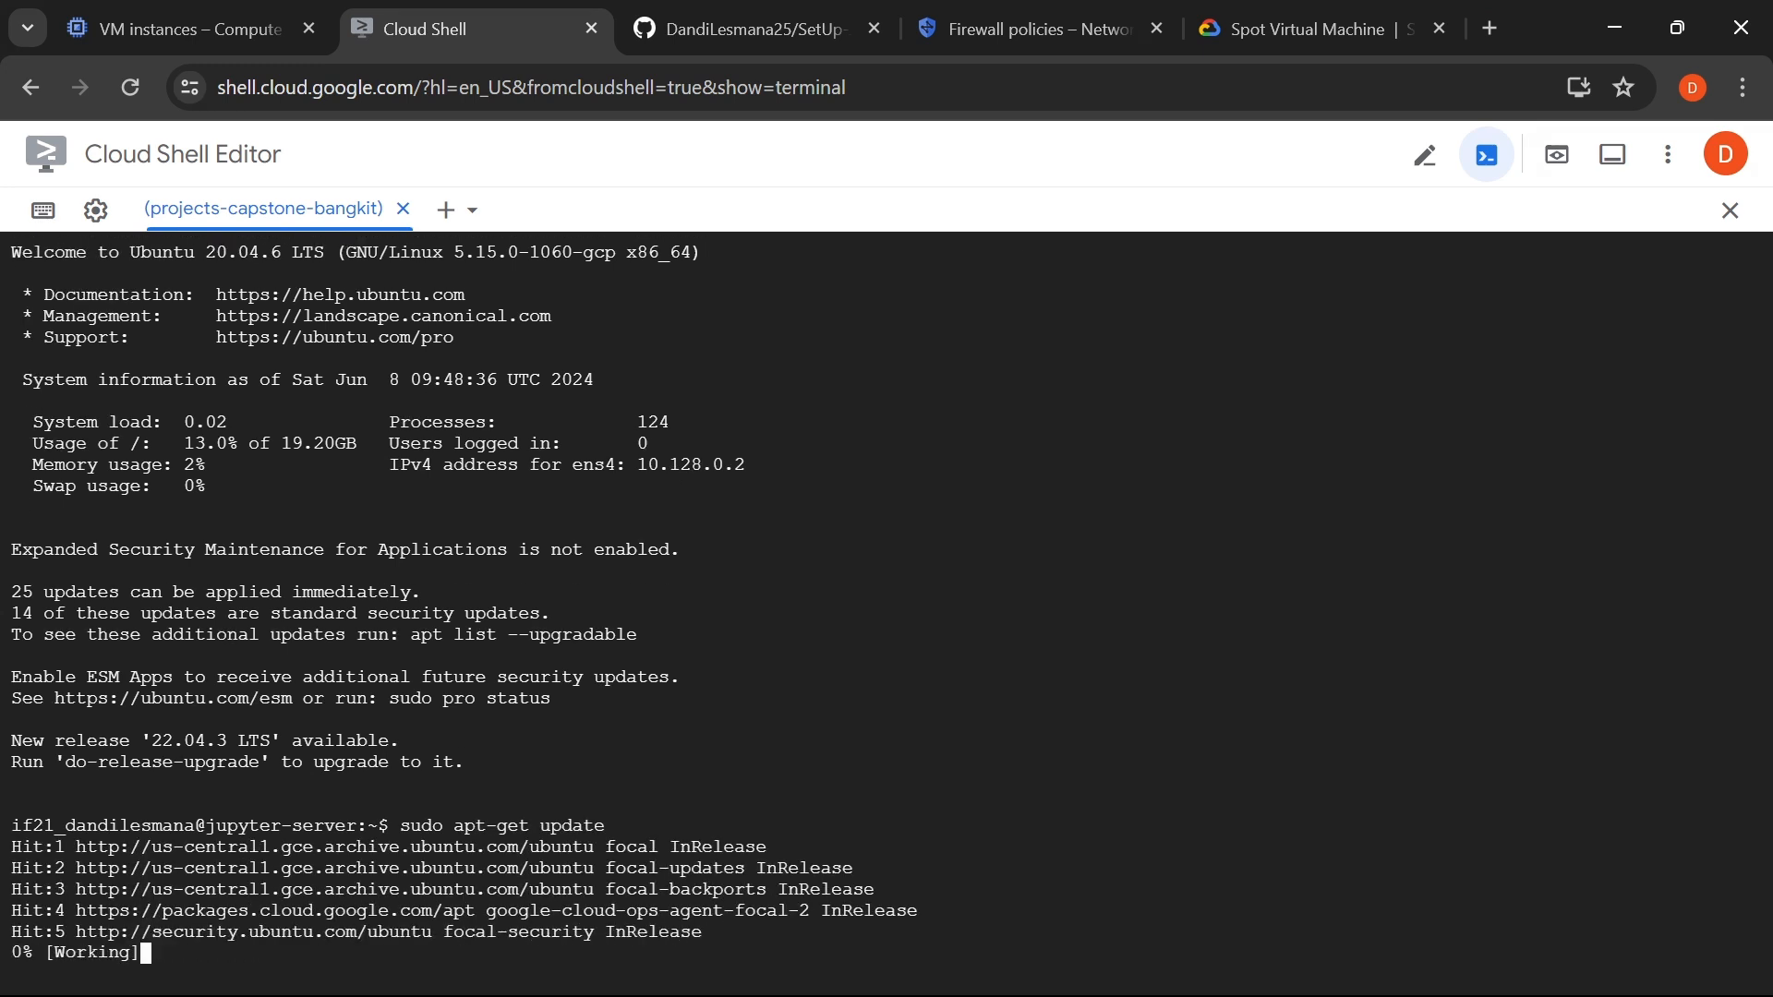
# - Review the README's update OS command and check the package update in Cloud Shell
pyautogui.click(706, 31)
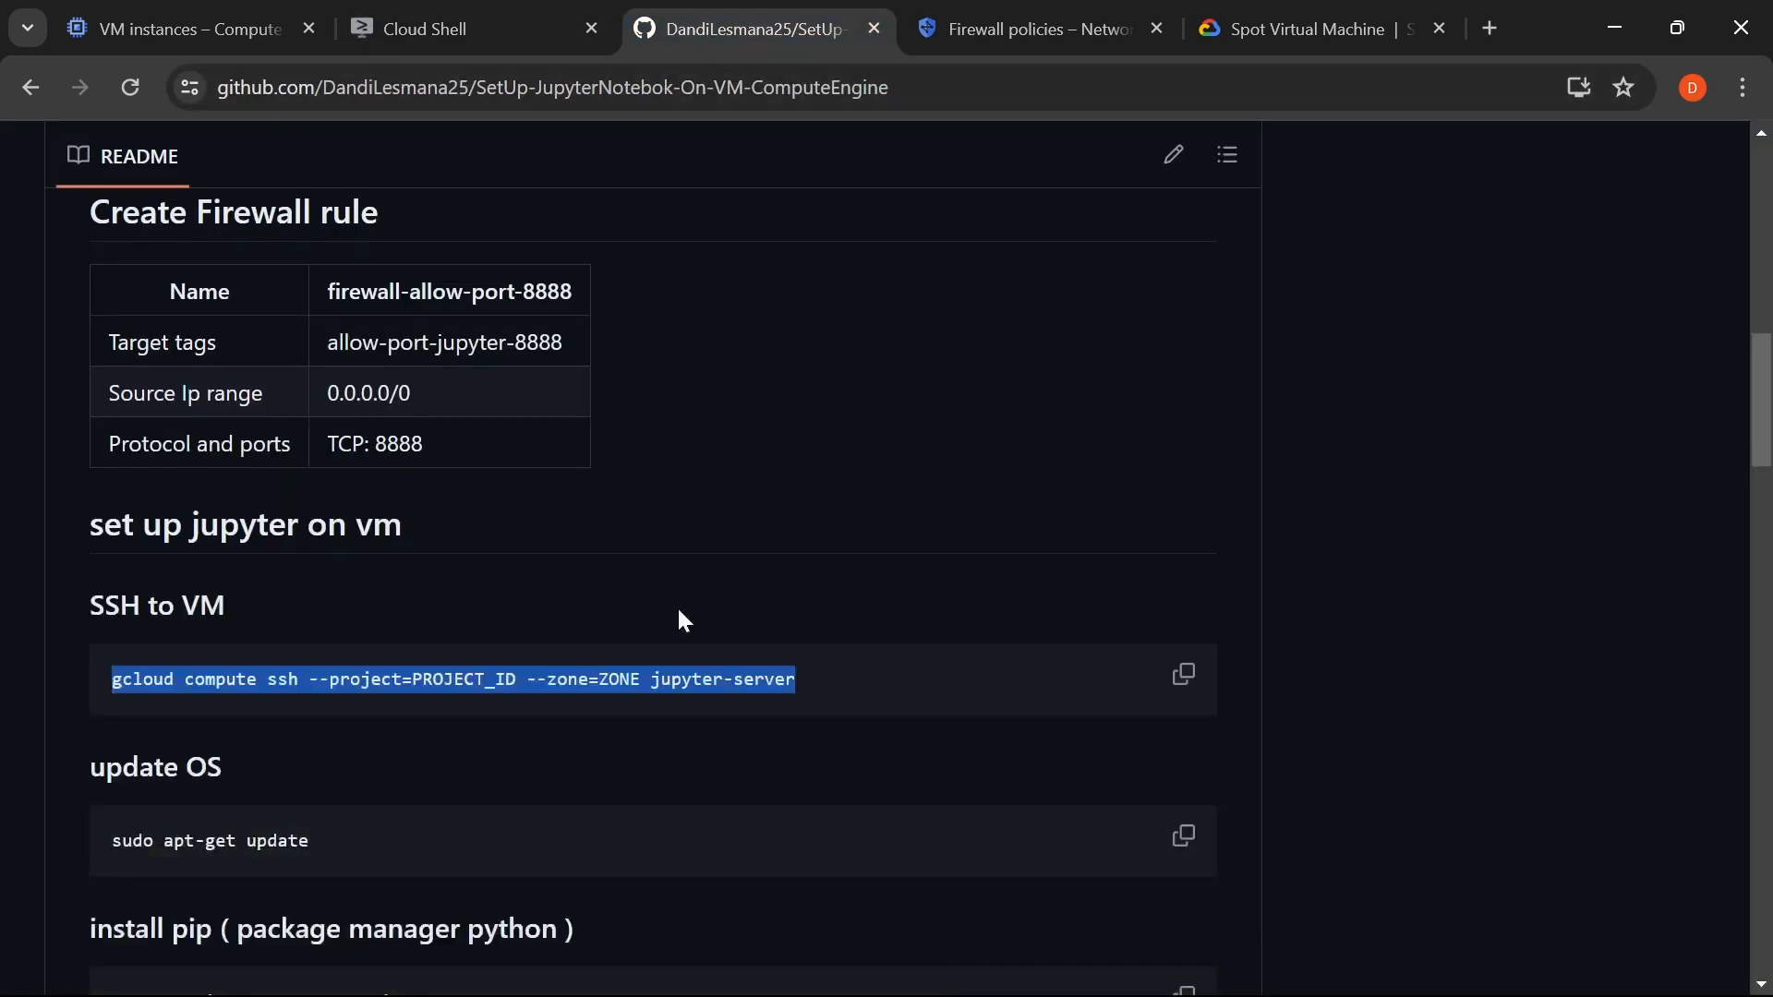
pyautogui.scroll(-2, 659, 623)
pyautogui.moveTo(312, 704); pyautogui.dragTo(74, 719)
pyautogui.click(344, 721)
pyautogui.scroll(-2, 345, 720)
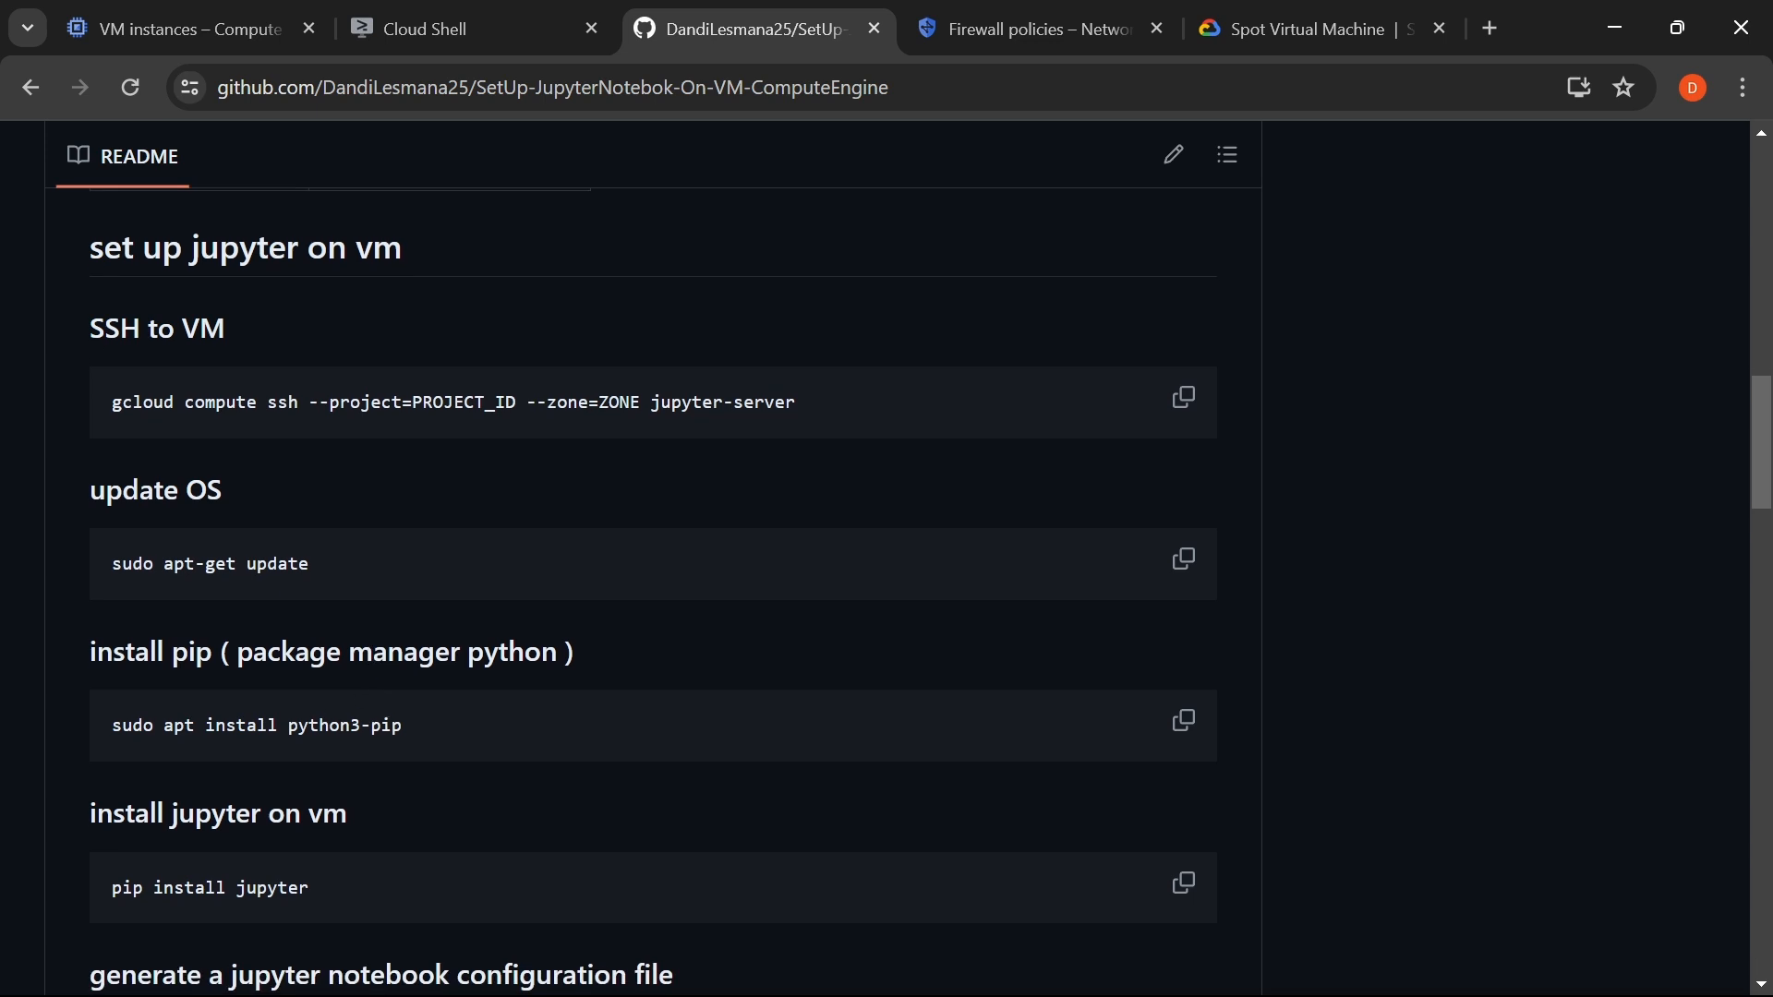
pyautogui.click(497, 14)
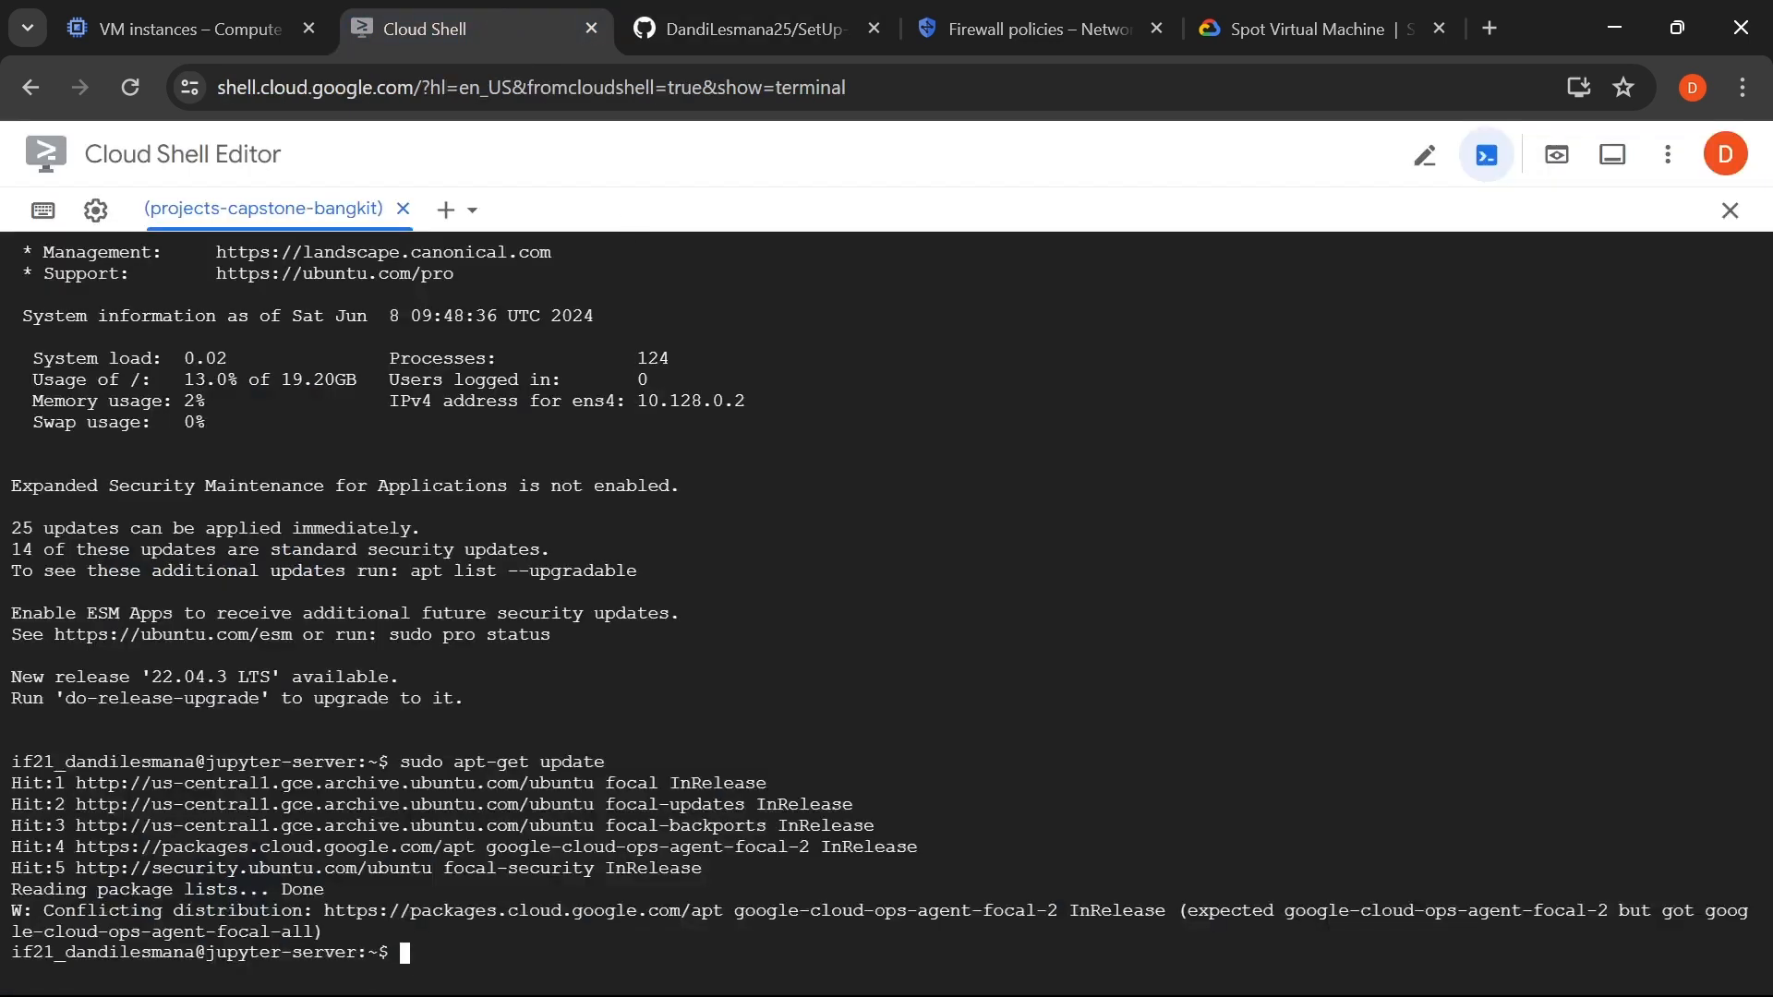
# - Look up the command for installing pip in the GitHub README
pyautogui.click(785, 37)
pyautogui.scroll(-2, 401, 807)
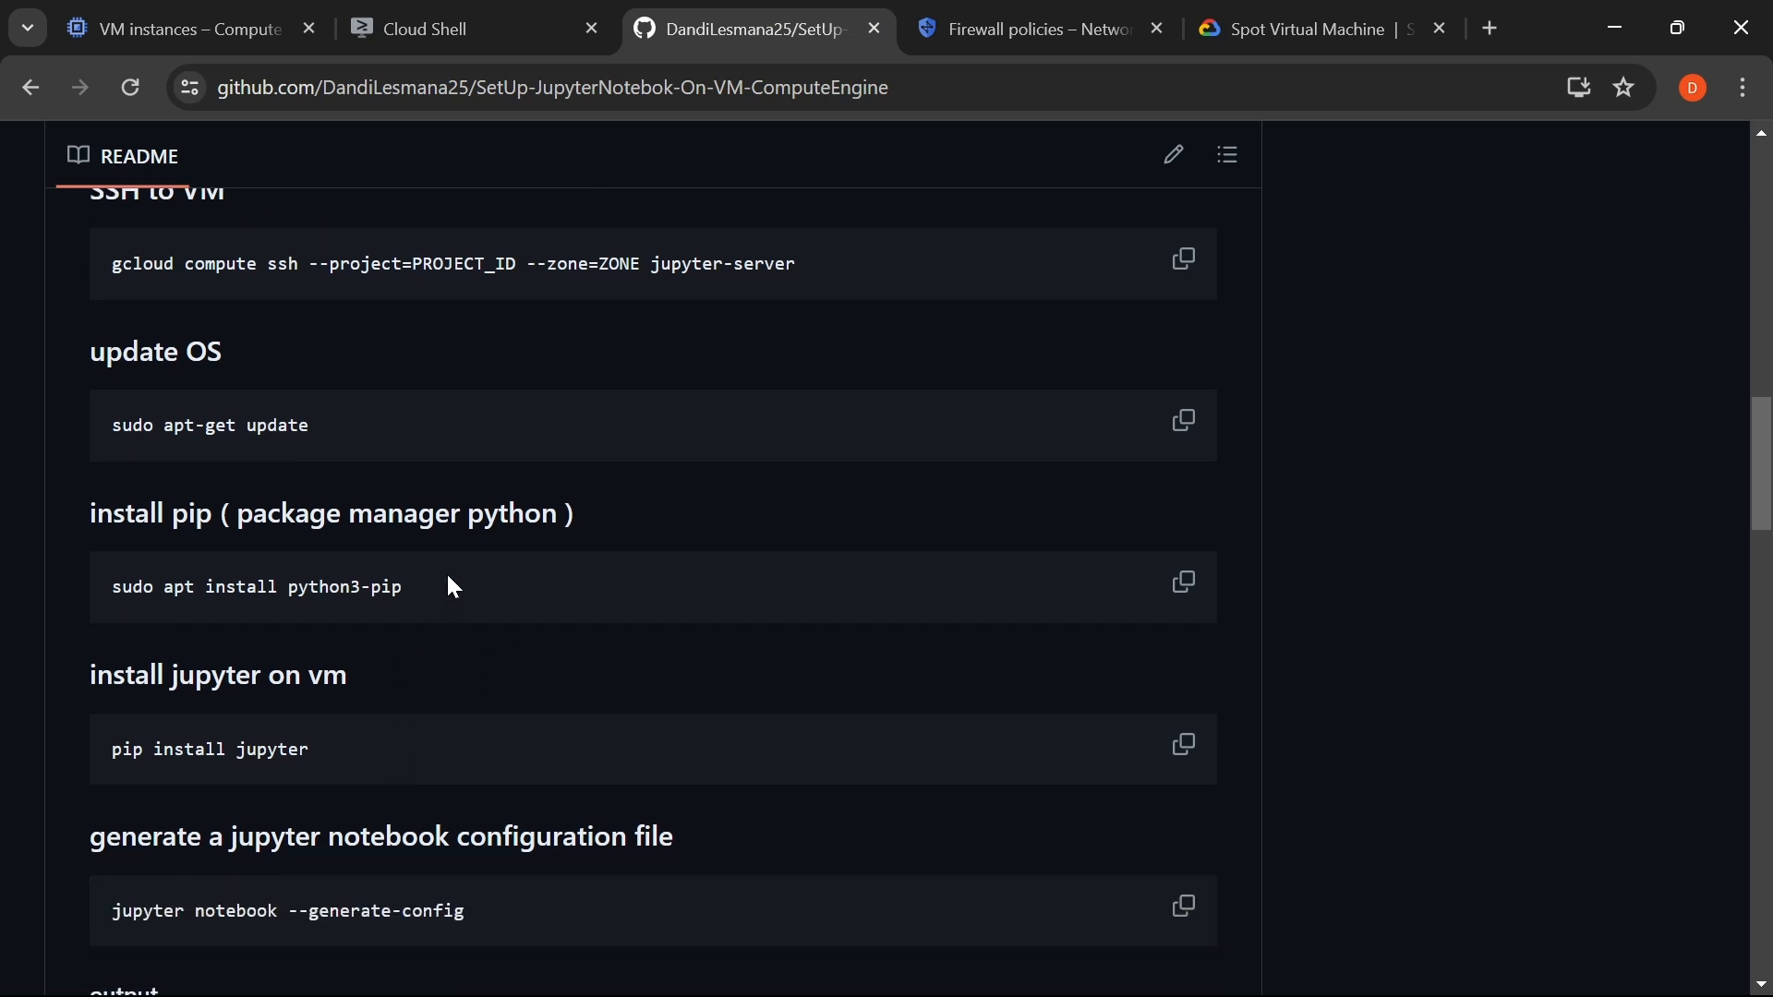
pyautogui.moveTo(447, 577); pyautogui.dragTo(108, 587)
pyautogui.click(332, 562)
pyautogui.moveTo(434, 600); pyautogui.dragTo(109, 587)
pyautogui.click(473, 447)
pyautogui.click(475, 44)
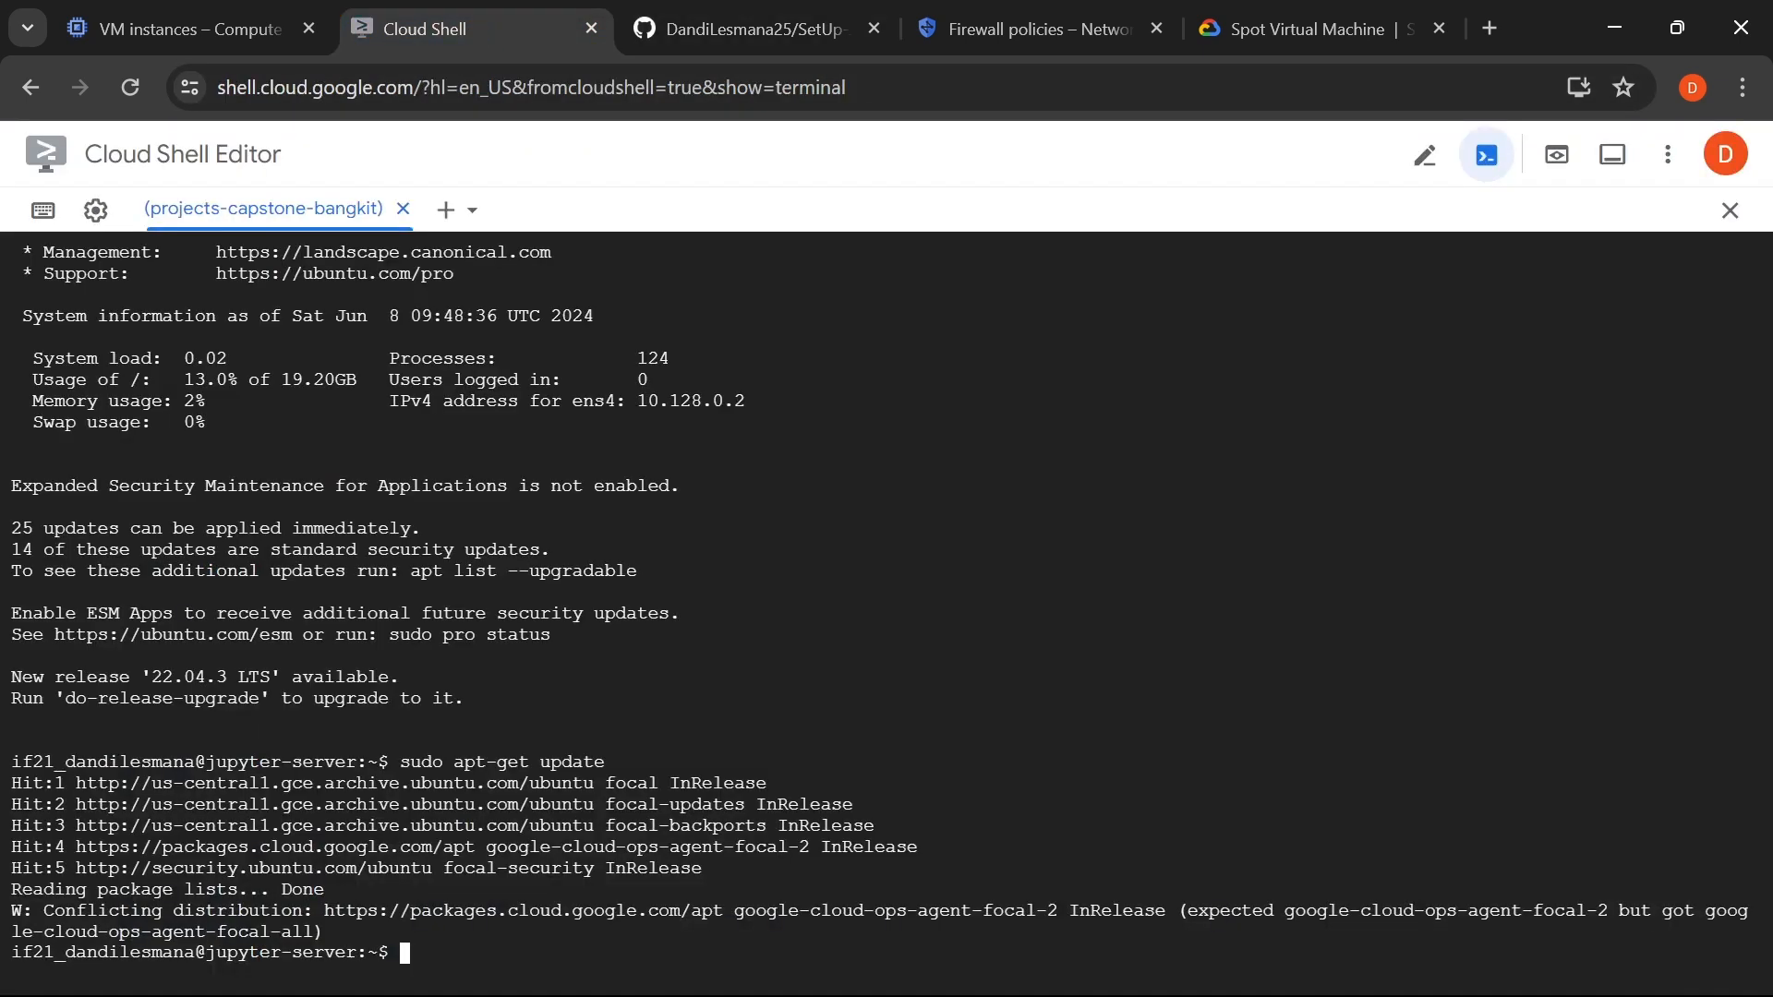
pyautogui.write('in')
pyautogui.press('BackSpace')
pyautogui.press('BackSpace')
pyautogui.press('BackSpace')
# - Recheck the README's pip command, run sudo apt install python3-pip on jupyter-server, and answer y to continue
pyautogui.click(752, 29)
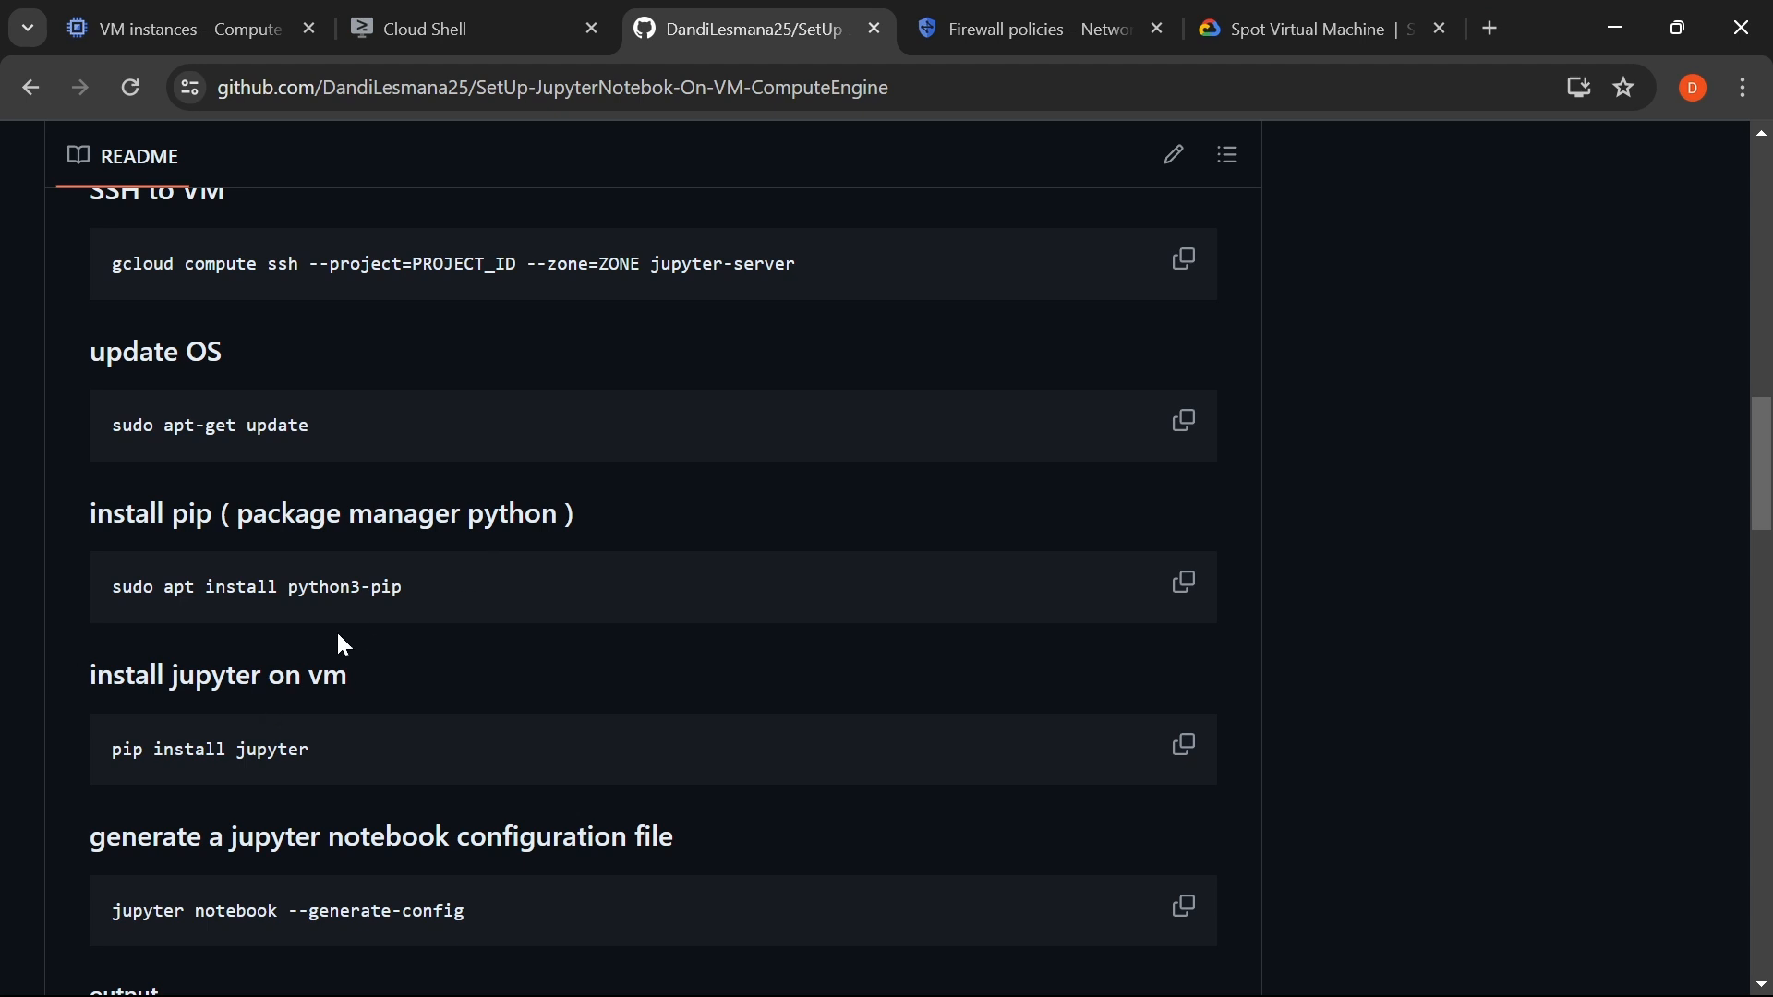
pyautogui.click(464, 30)
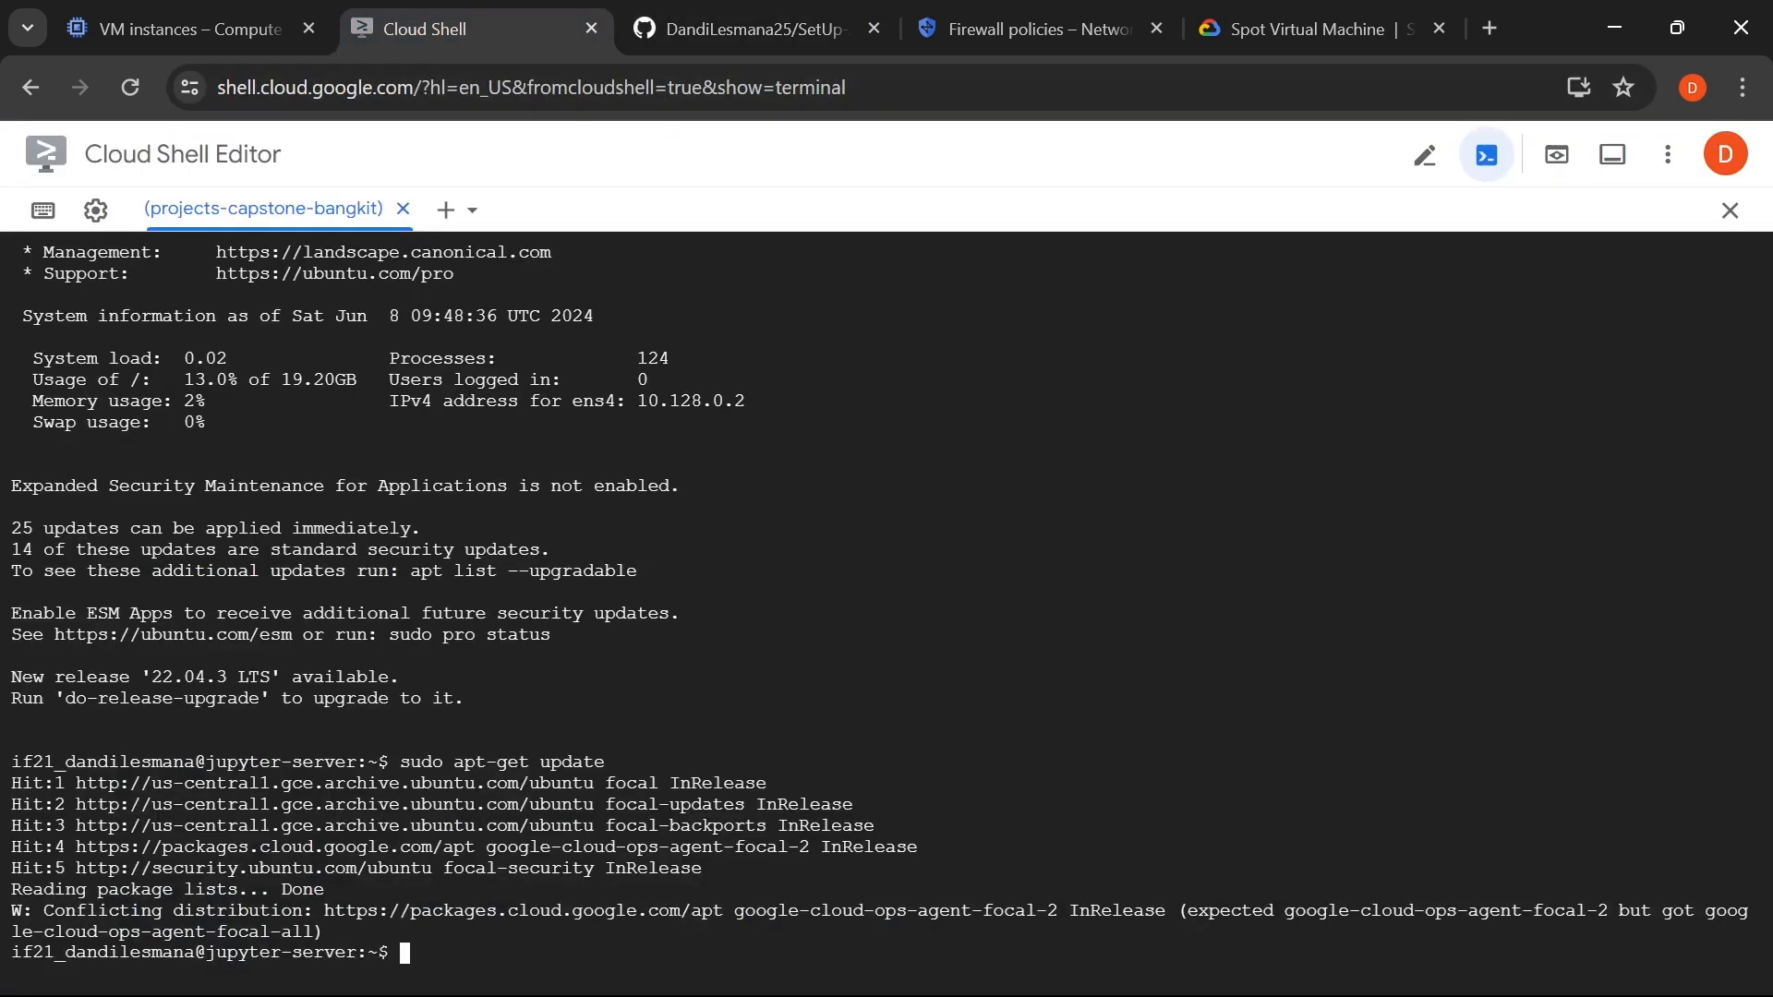
pyautogui.write('sudo apt install pyt')
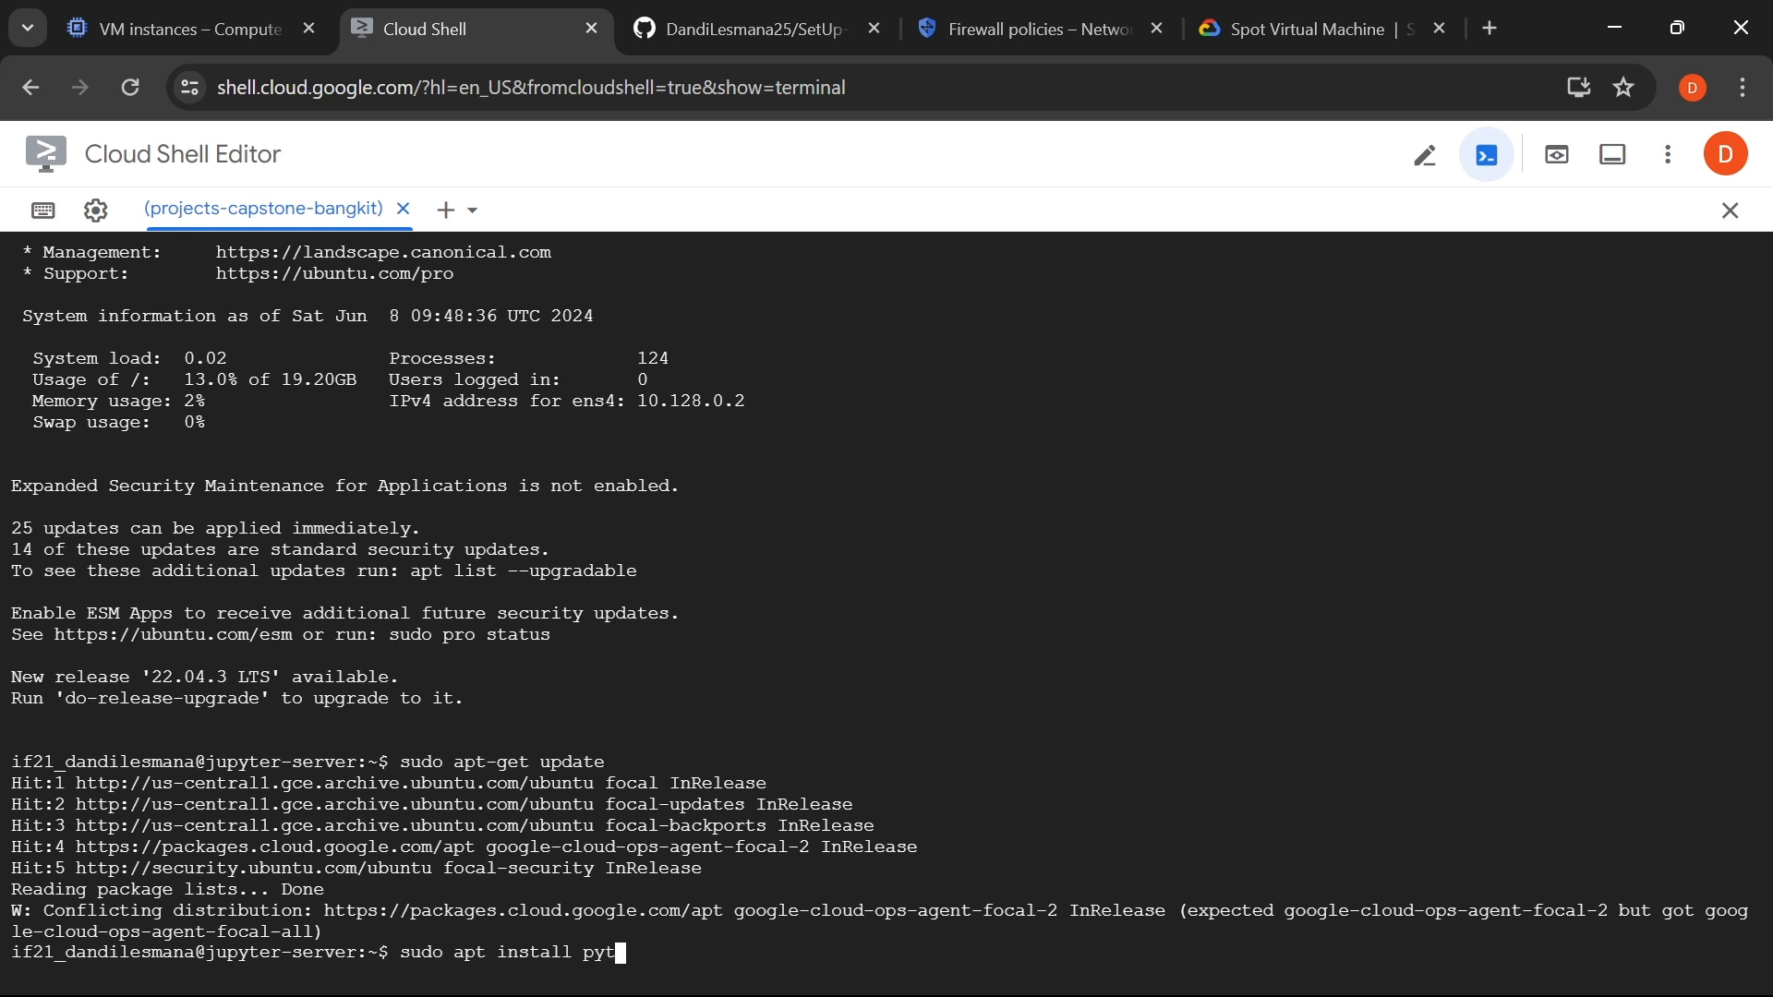
pyautogui.write('hon3-s')
pyautogui.press('BackSpace')
pyautogui.write('pip')
pyautogui.press('Return')
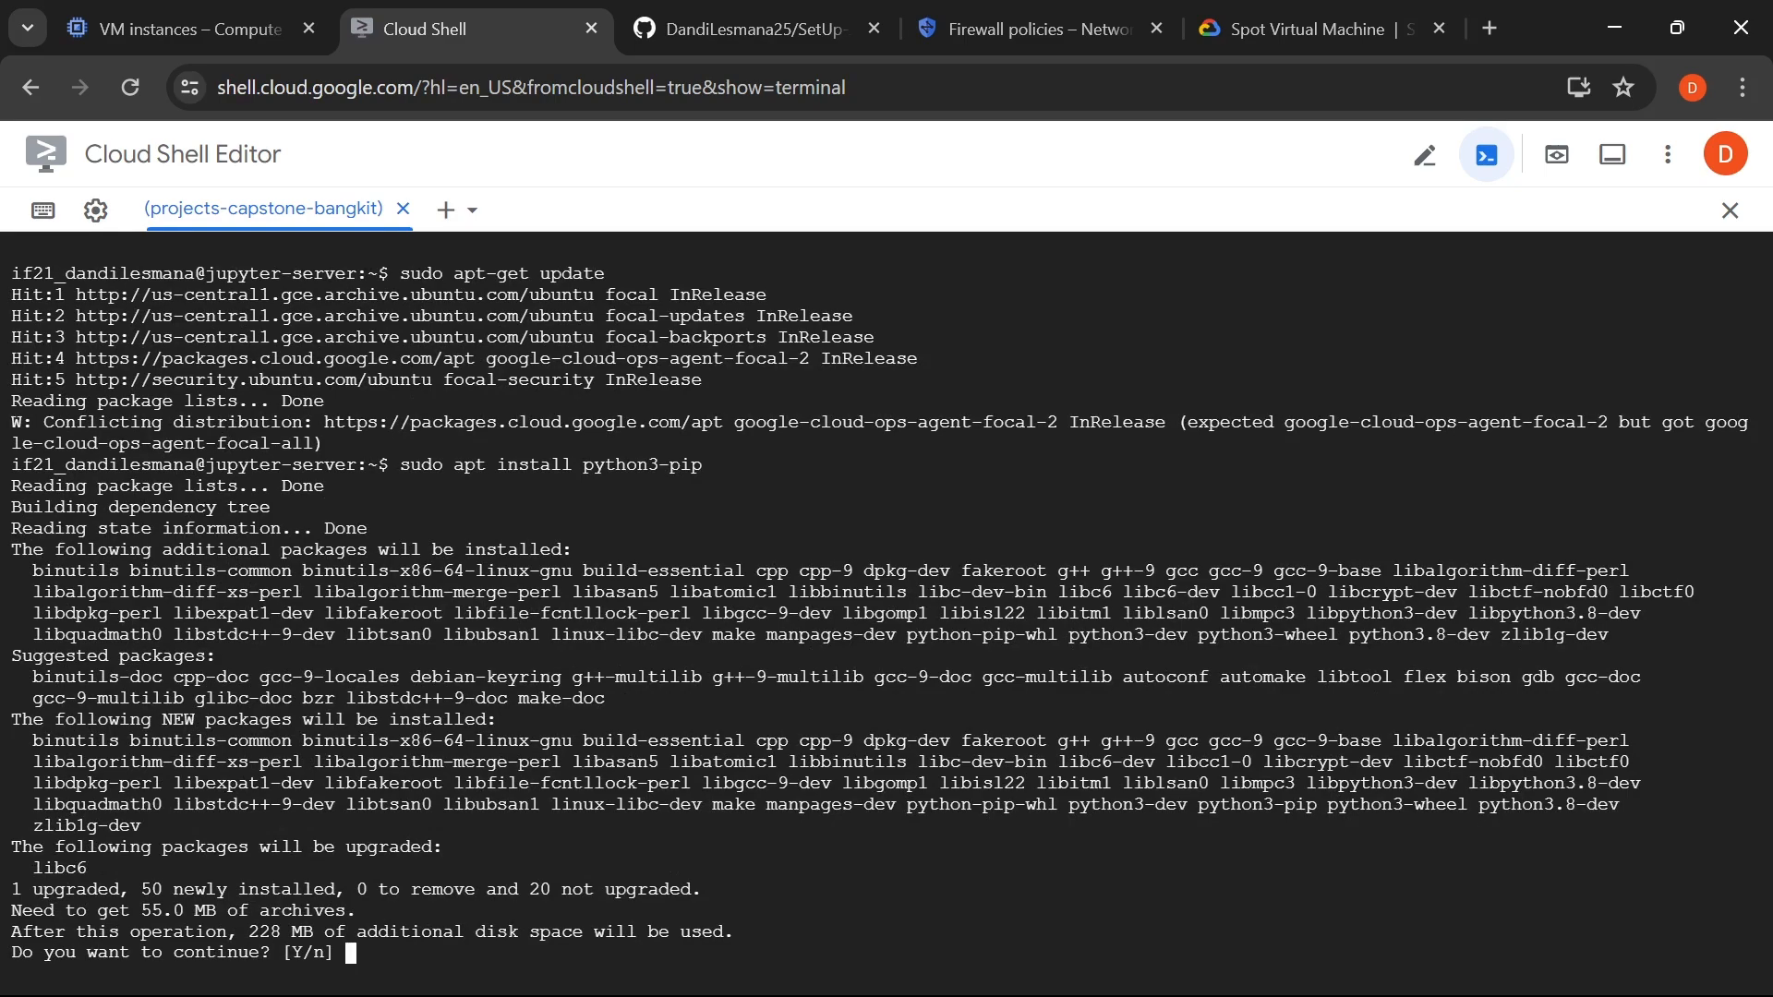
pyautogui.write('y')
pyautogui.press('Return')
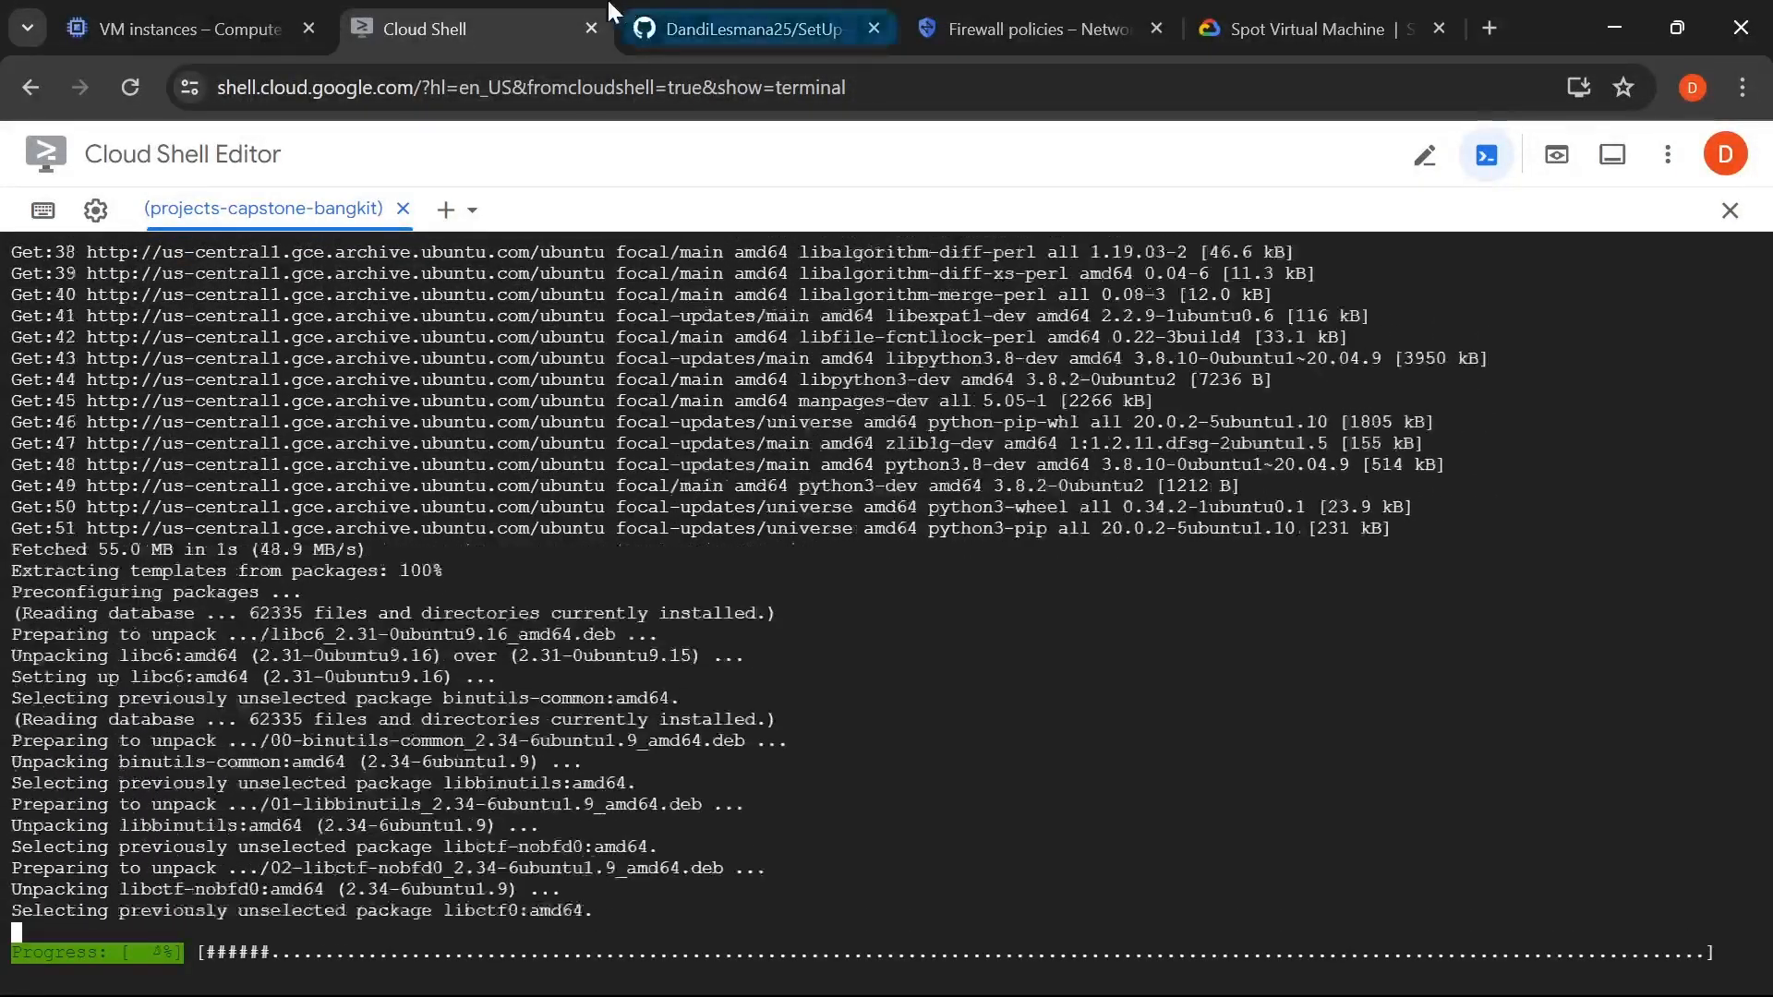
# - Look up the Jupyter installation command in the README and run pip install jupyter on jupyter-server
pyautogui.click(704, 29)
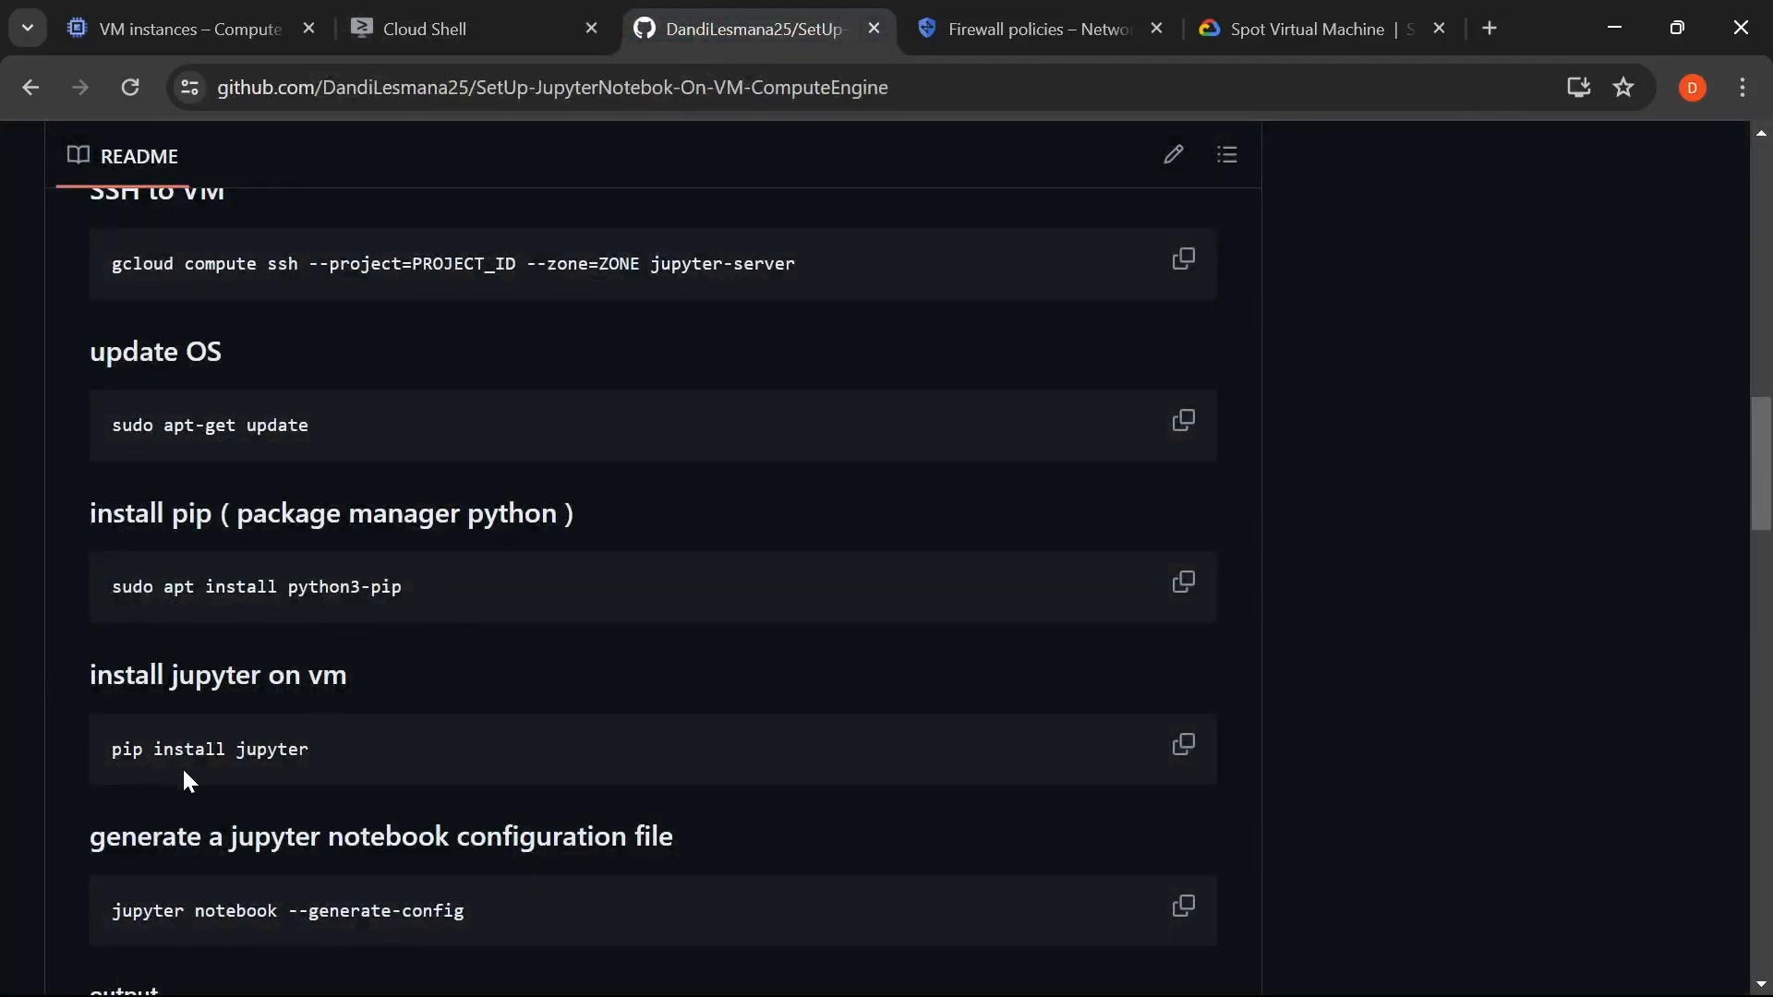
pyautogui.moveTo(346, 757); pyautogui.dragTo(80, 756)
pyautogui.click(290, 700)
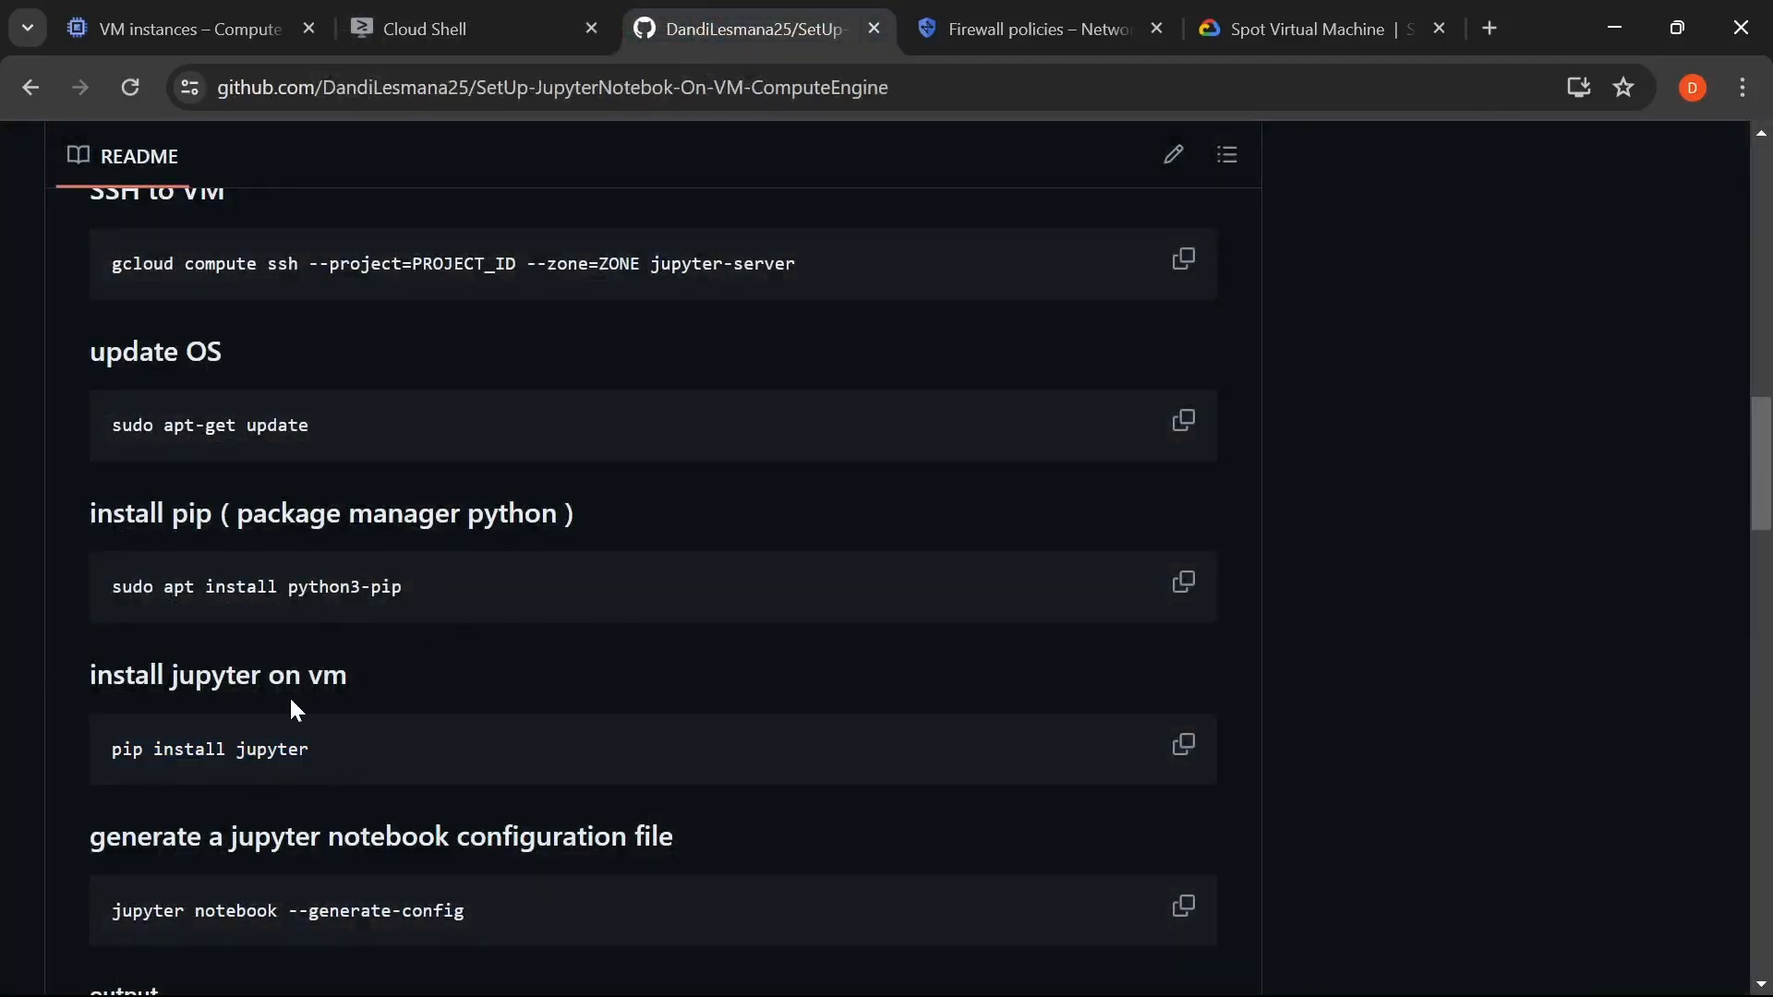
pyautogui.click(432, 20)
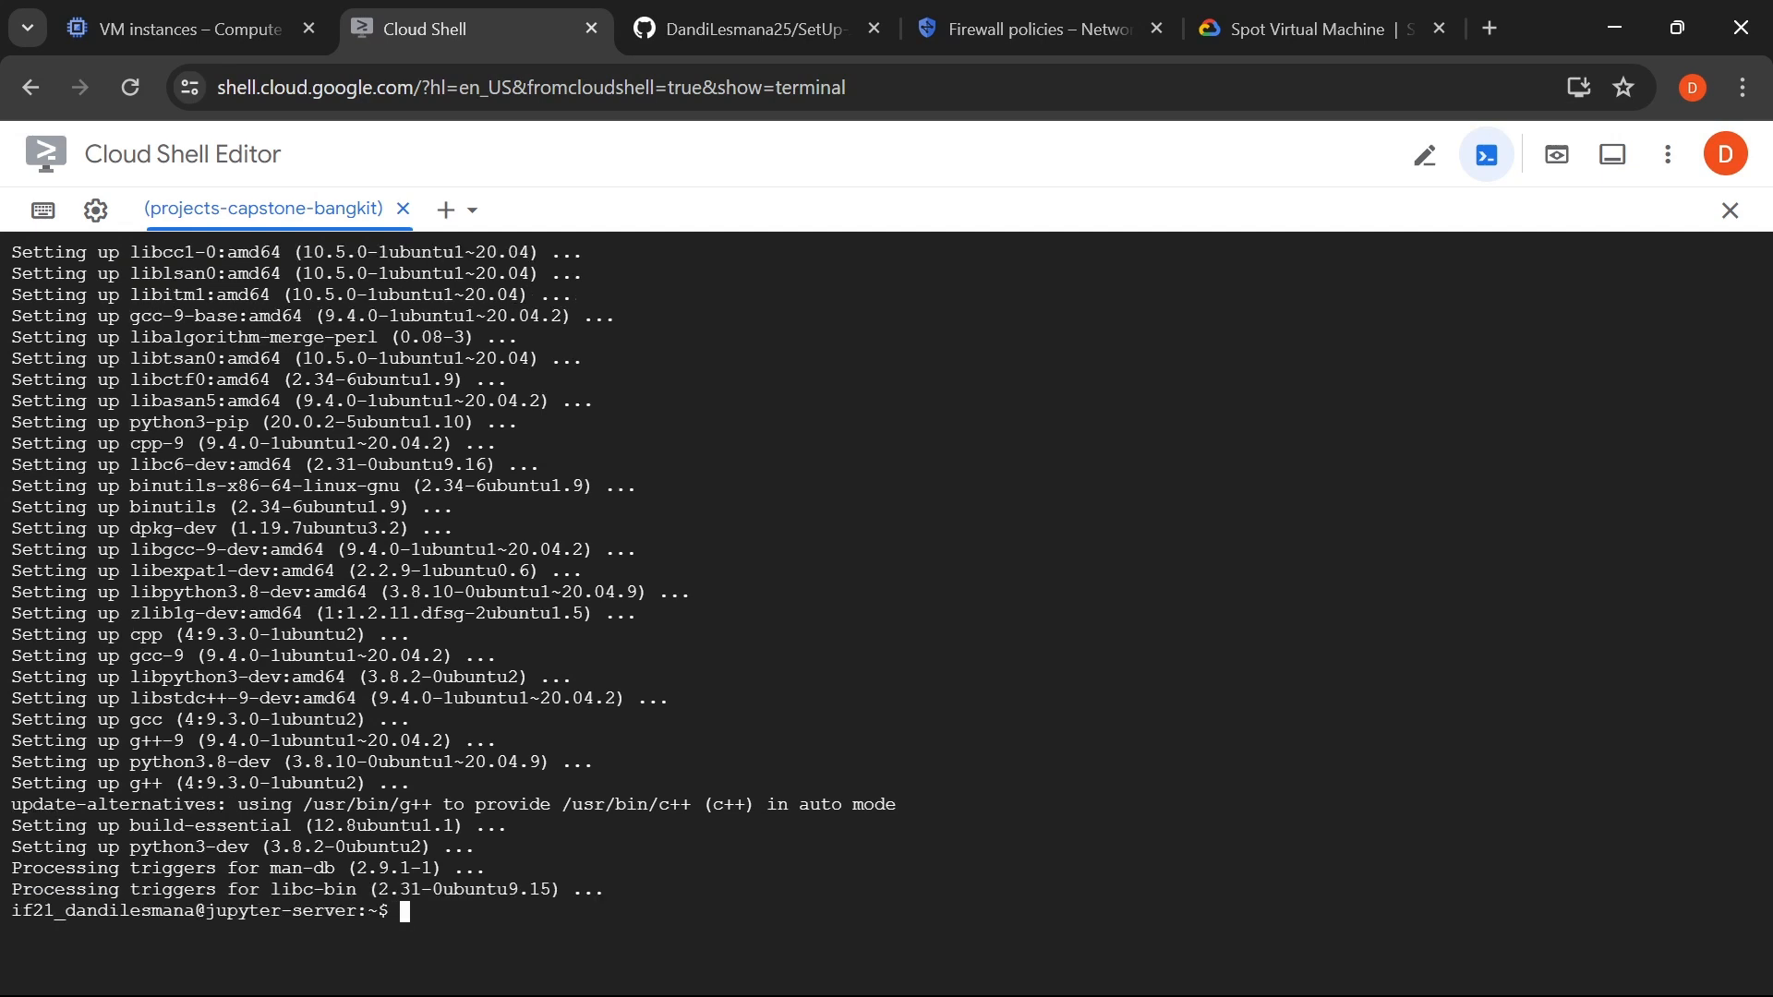
pyautogui.write('pip install jupyter')
pyautogui.press('Return')
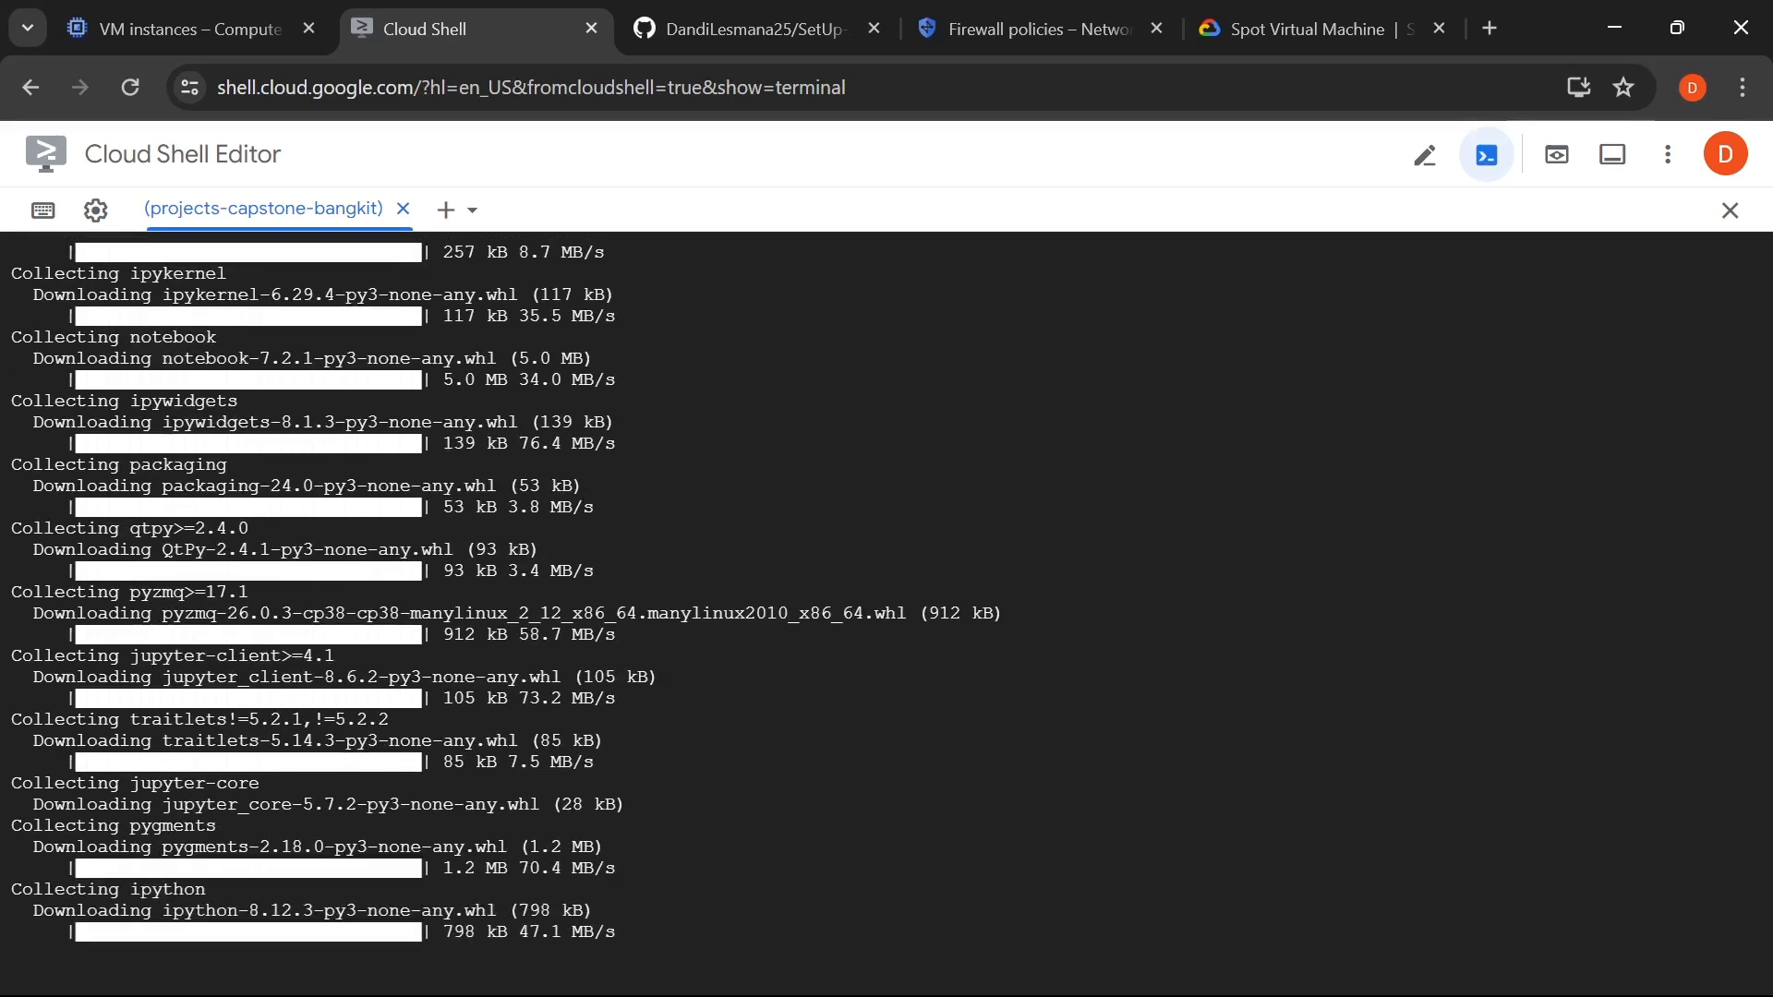
# - Look up the configuration file command in the GitHub README and run jupyter notebook --generate-config on jupyter-server in Cloud Shell
pyautogui.hotkey('ctrl', 'Tab')
pyautogui.moveTo(519, 635); pyautogui.dragTo(56, 643)
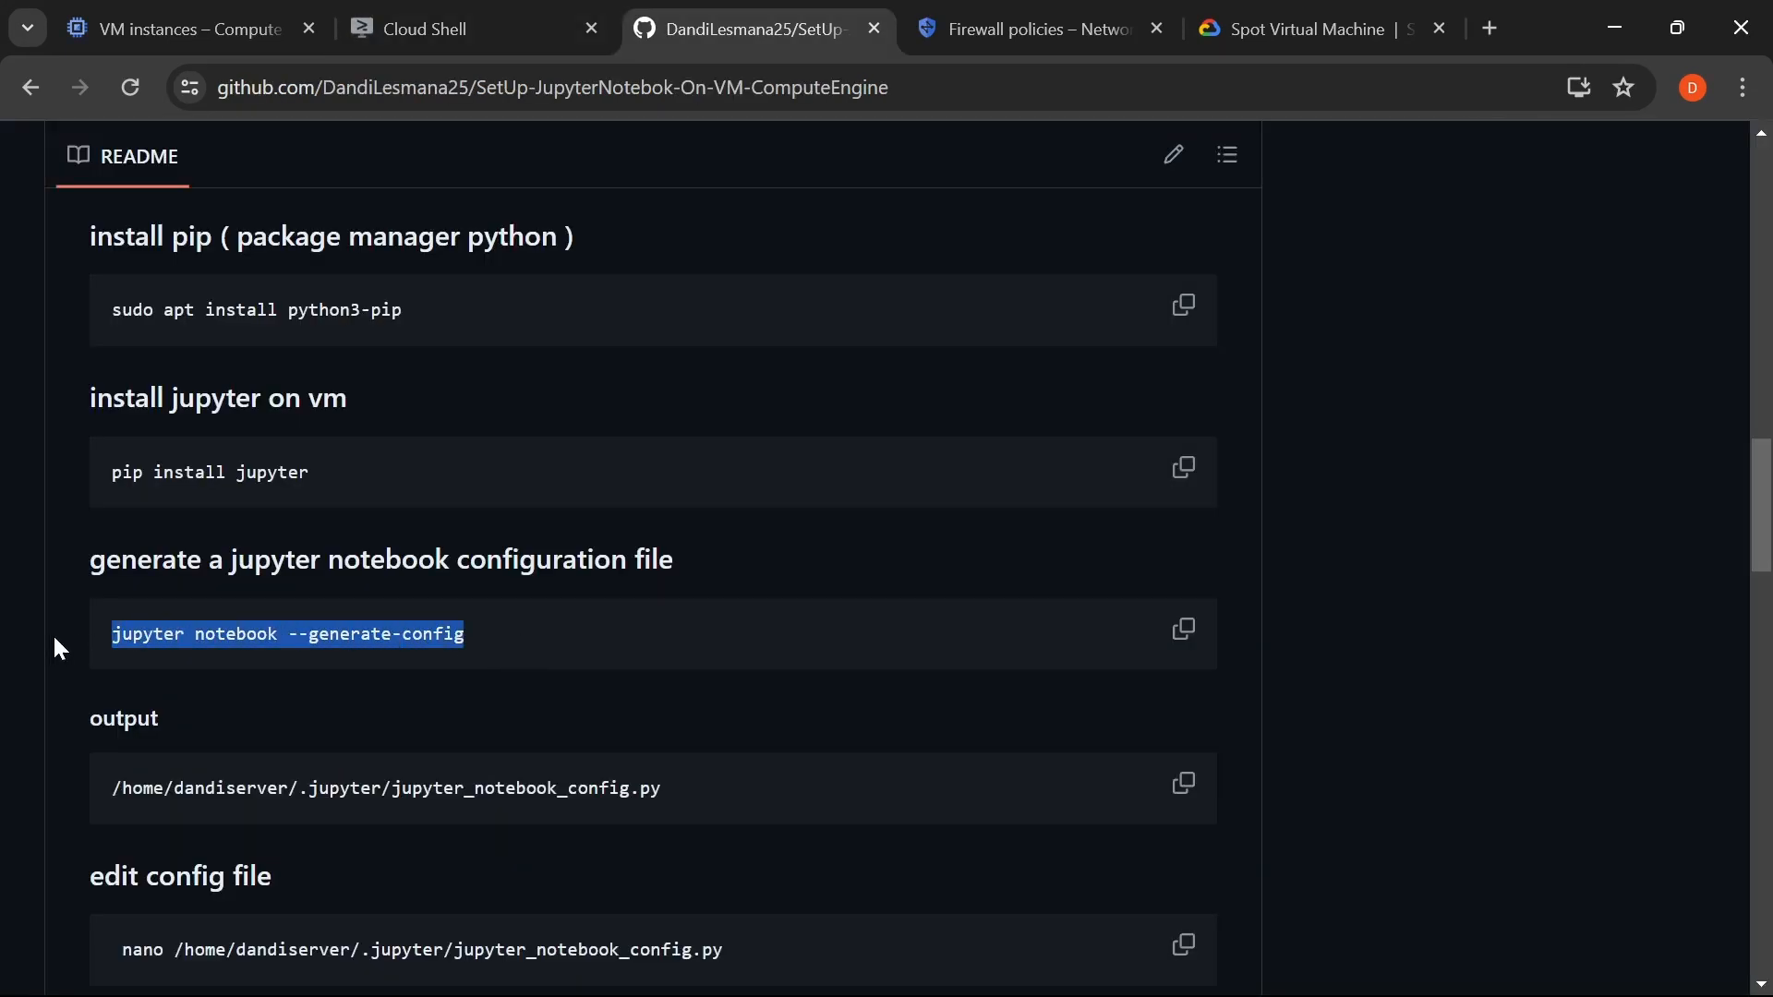
pyautogui.click(490, 14)
pyautogui.click(698, 8)
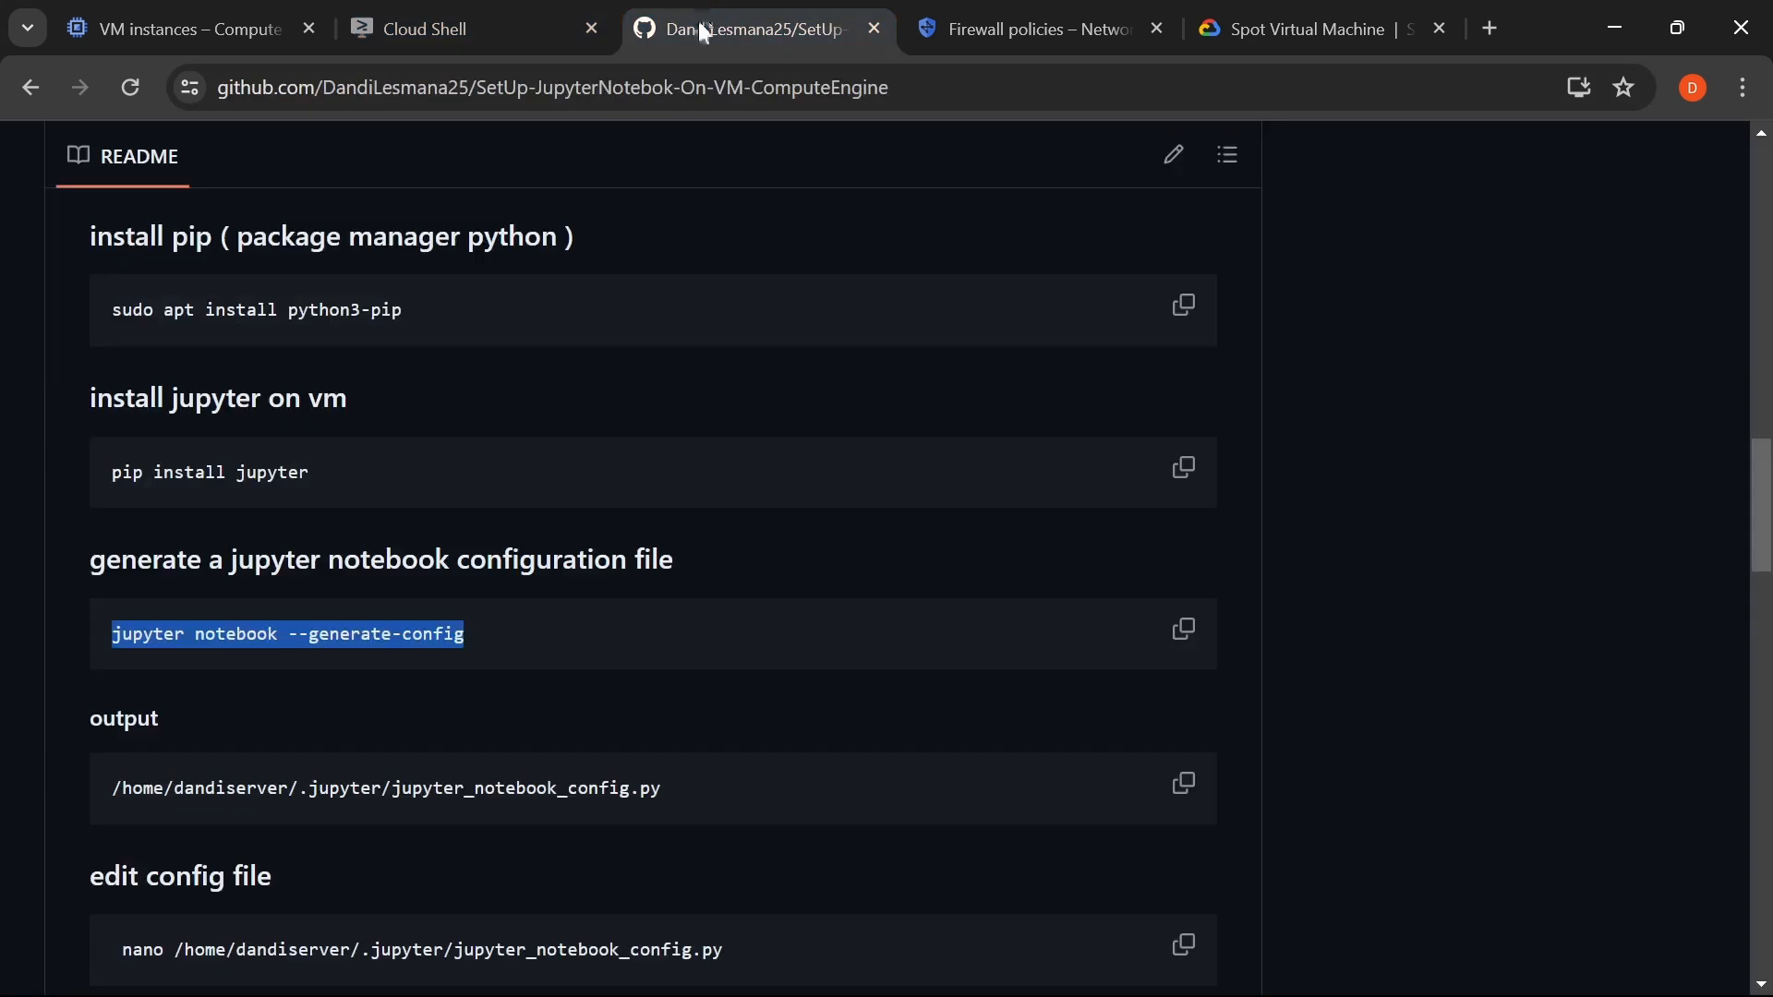
pyautogui.click(459, 21)
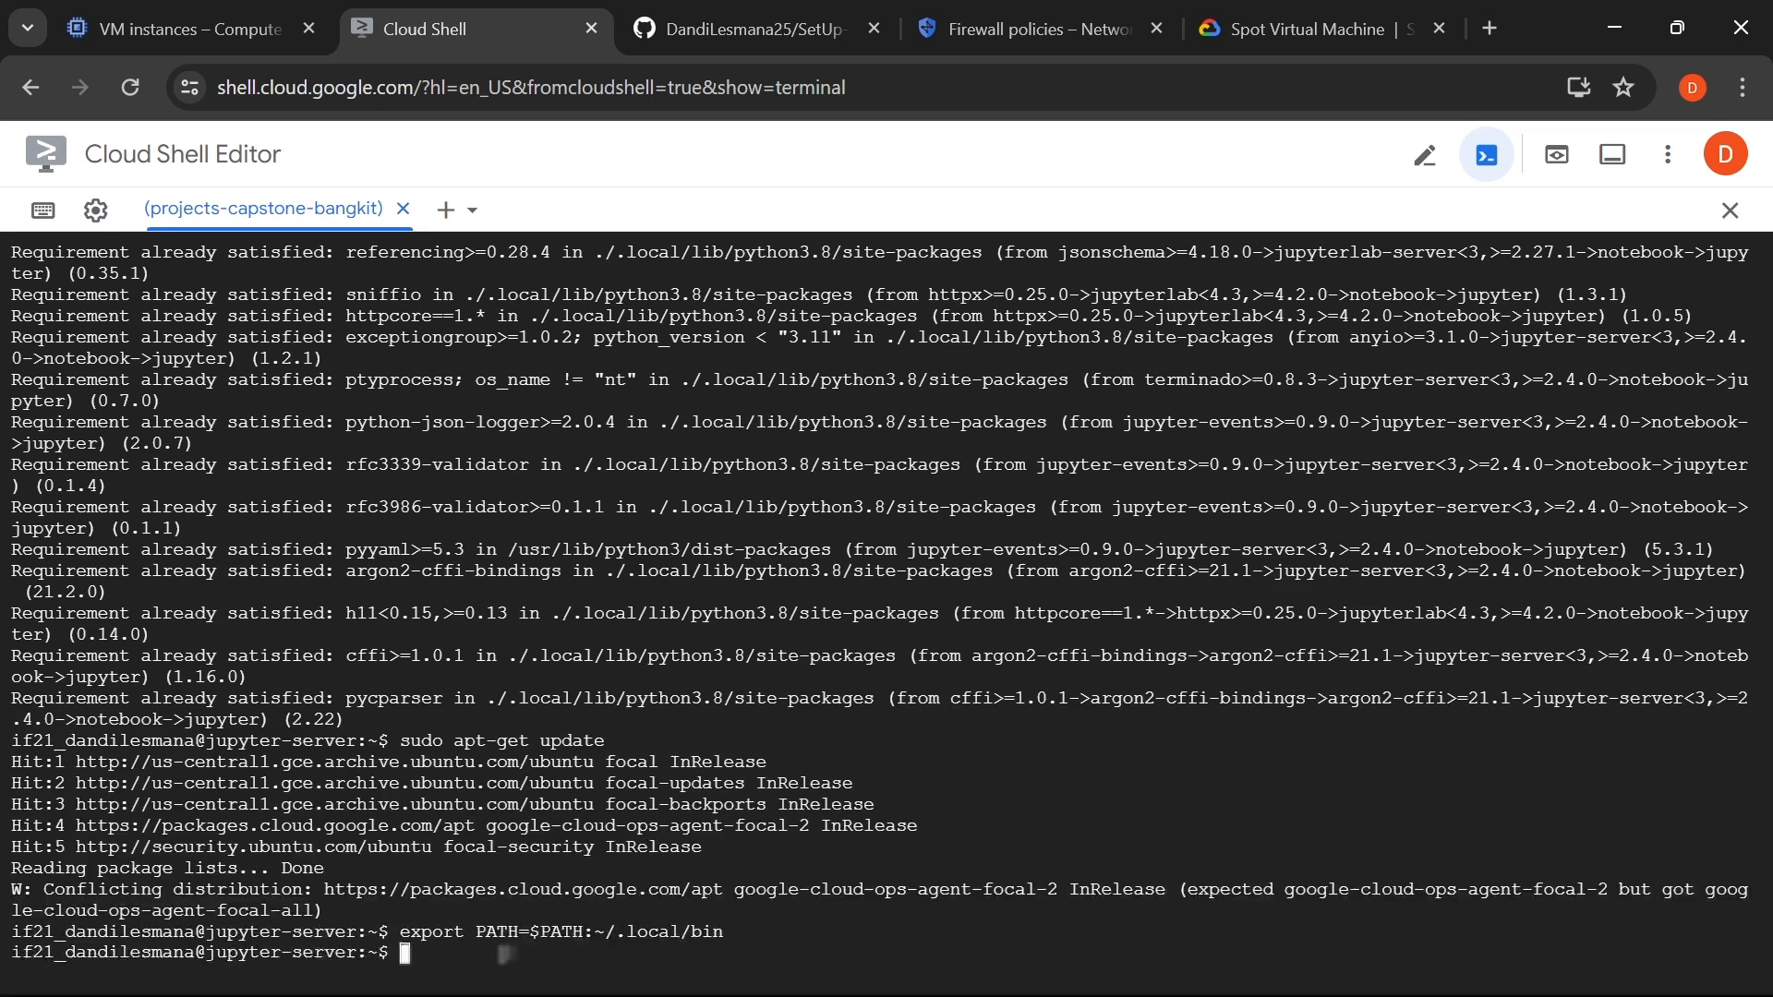
pyautogui.write('jupyter notebook --generate-config')
pyautogui.press('Return')
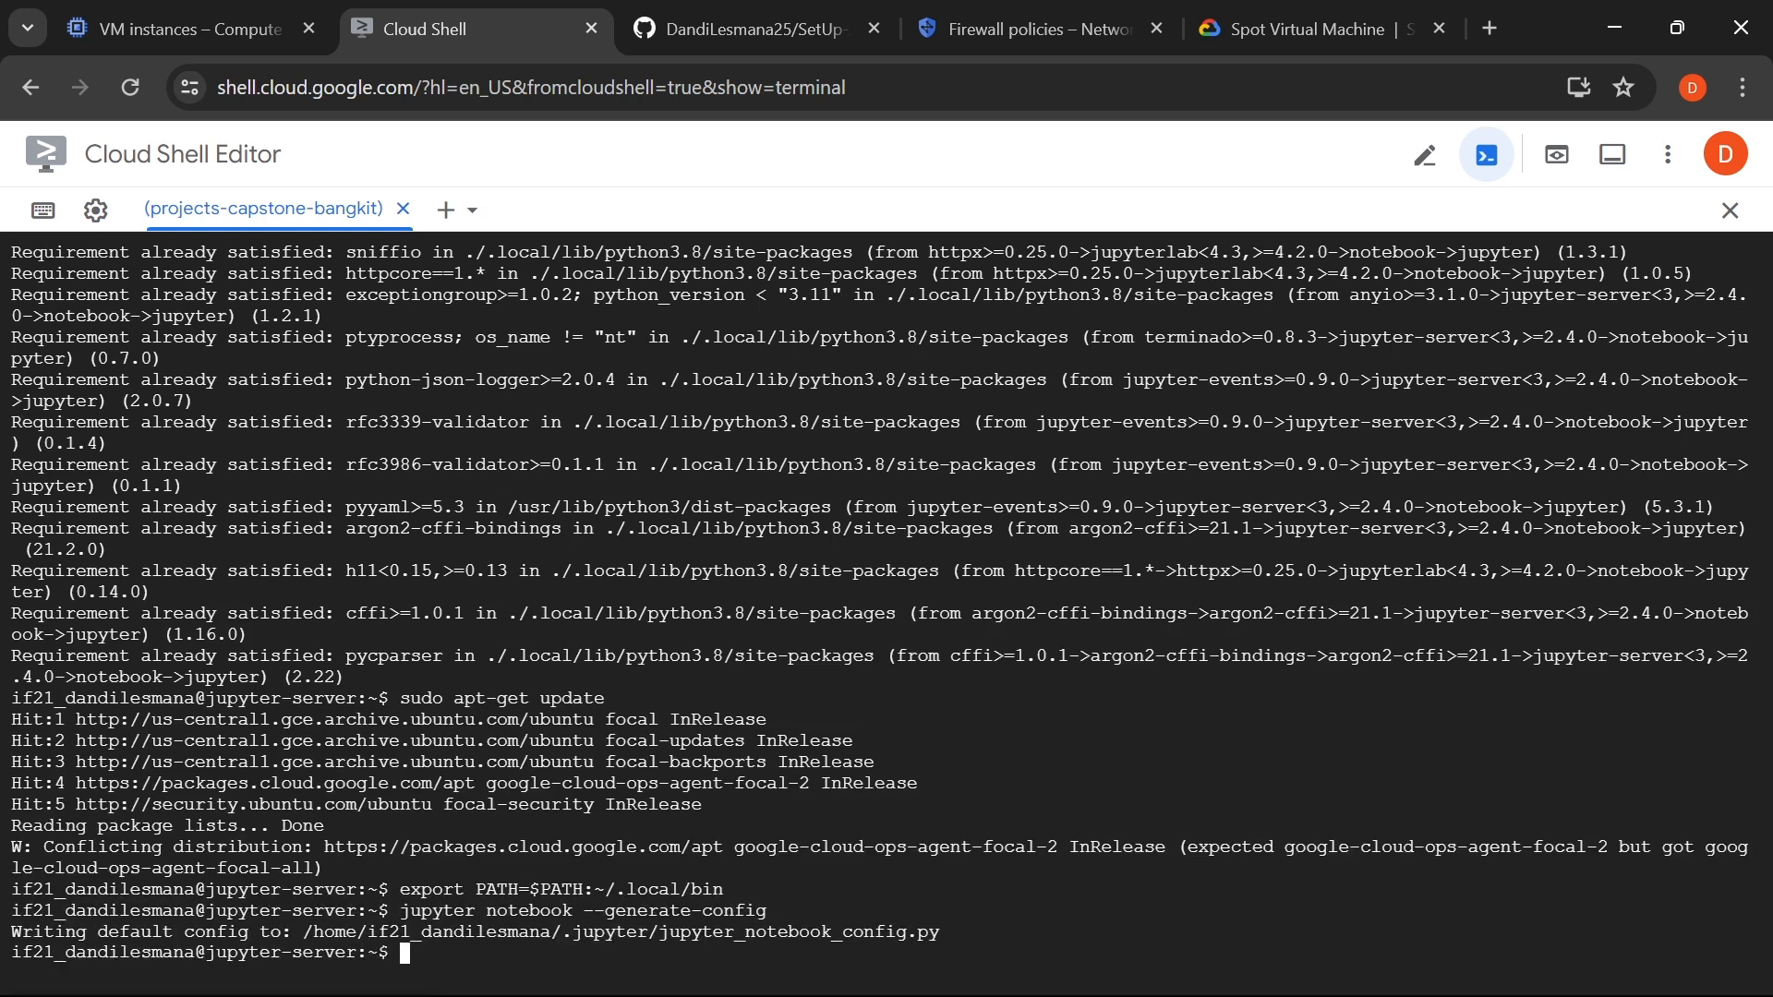
# - Copy the generated jupyter_notebook_config.py path from the terminal output and open that file with sudo nano
pyautogui.moveTo(950, 933); pyautogui.dragTo(303, 932)
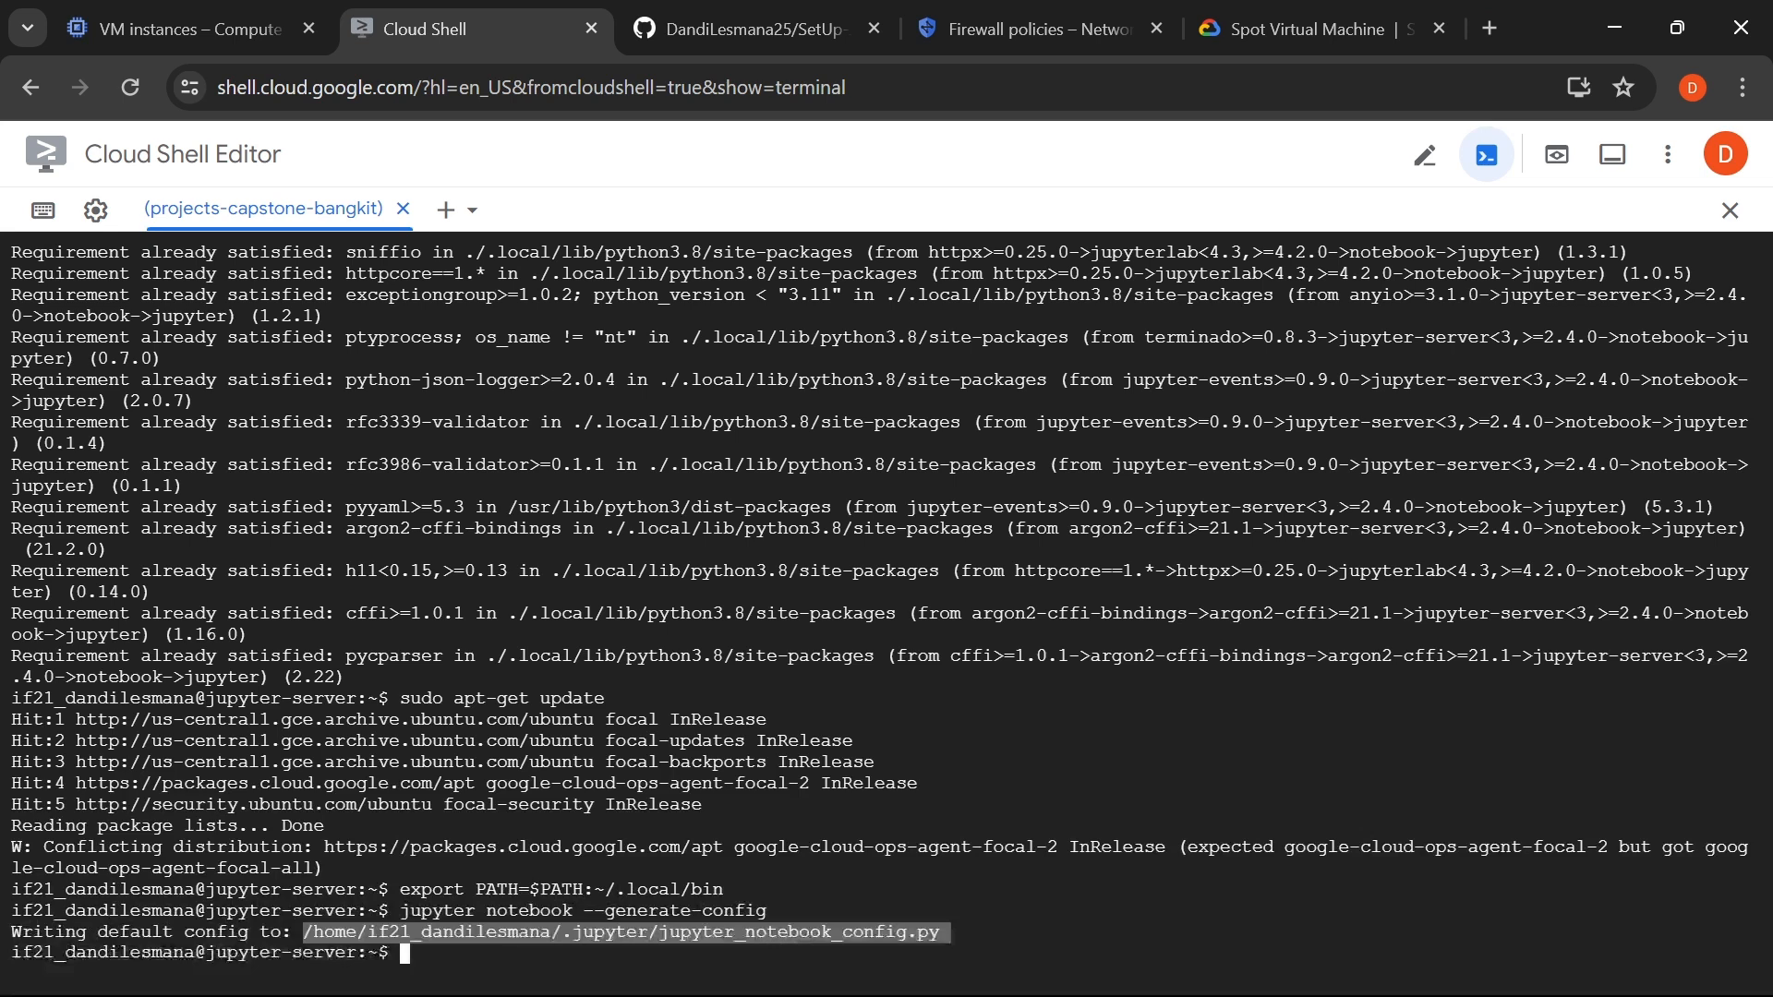
pyautogui.hotkey('ctrl', 'c')
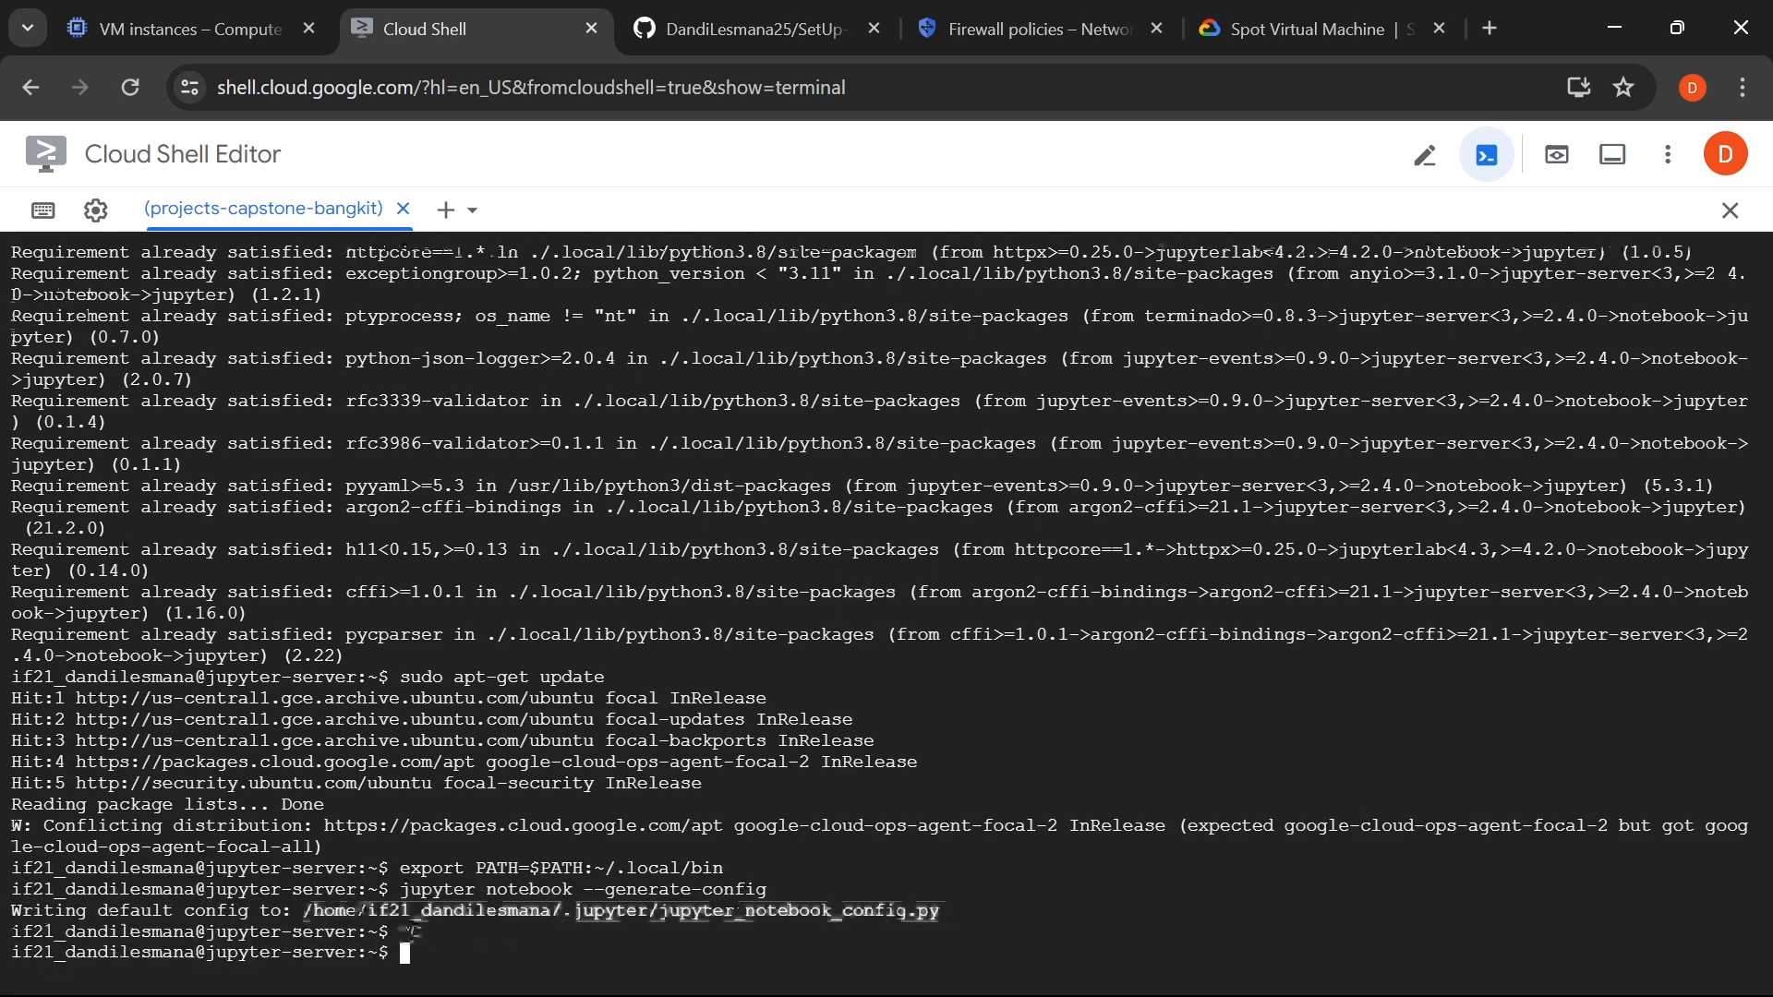
pyautogui.write('sudo na')
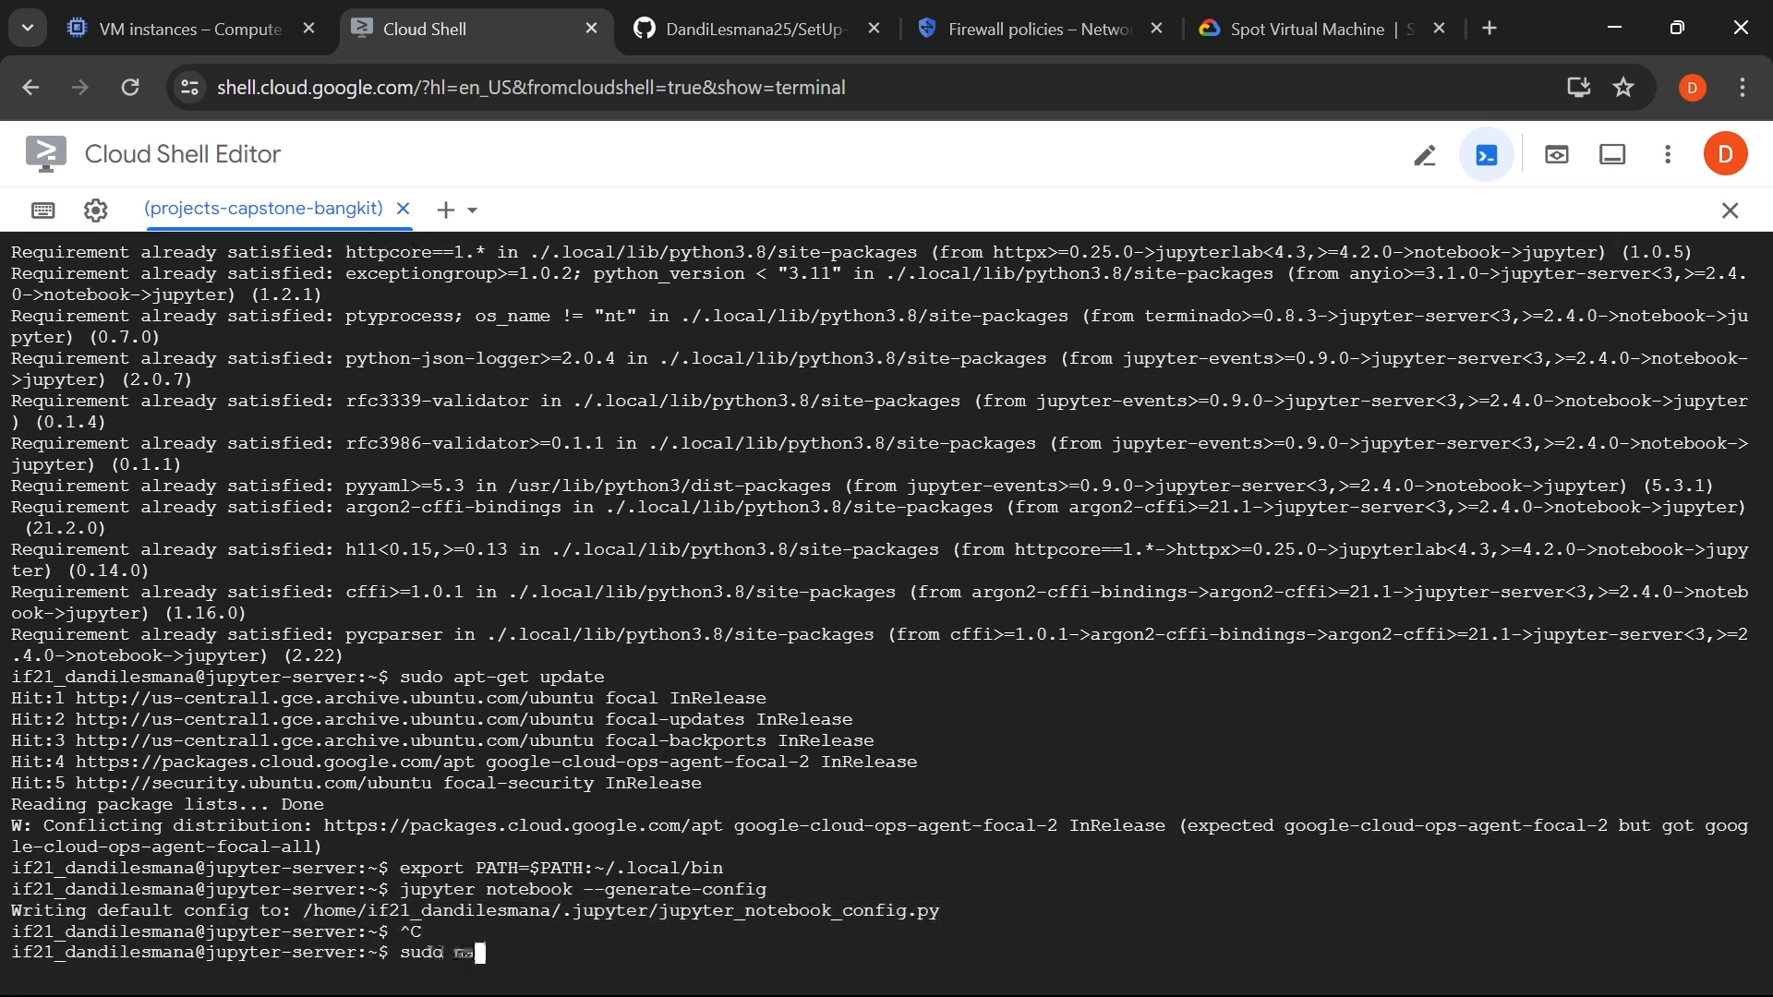
pyautogui.write('no')
pyautogui.hotkey('ctrl', 'v')
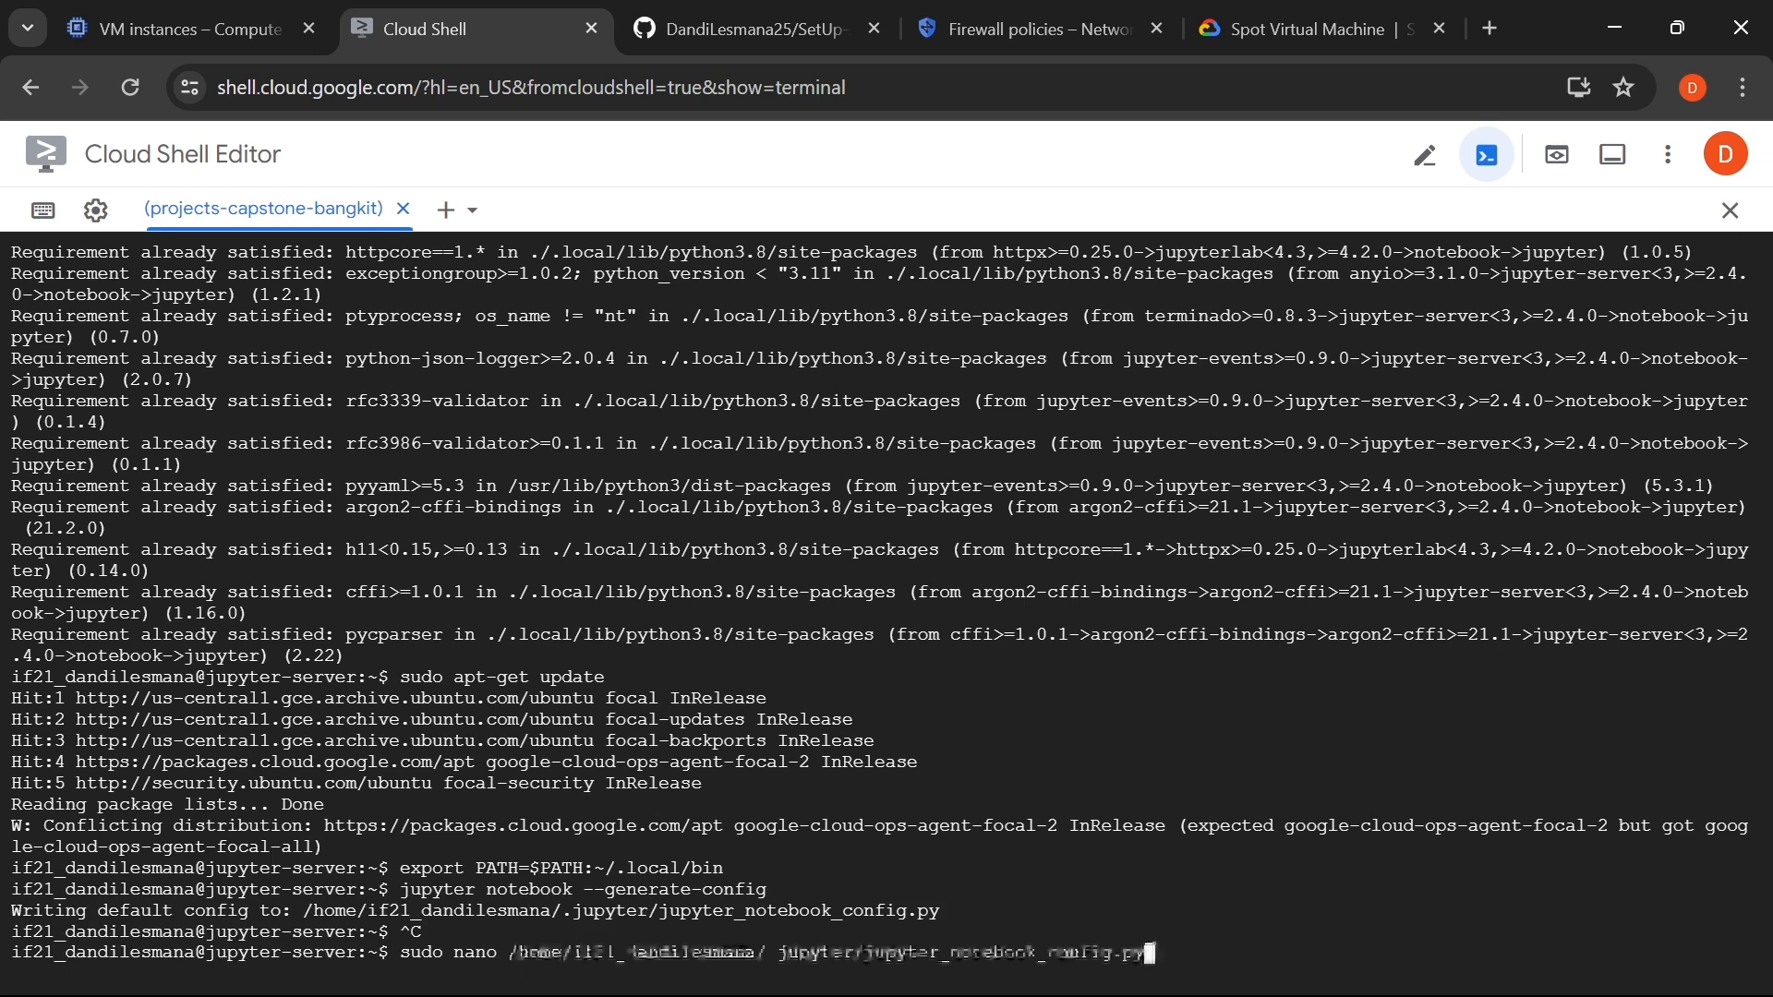
pyautogui.press('Return')
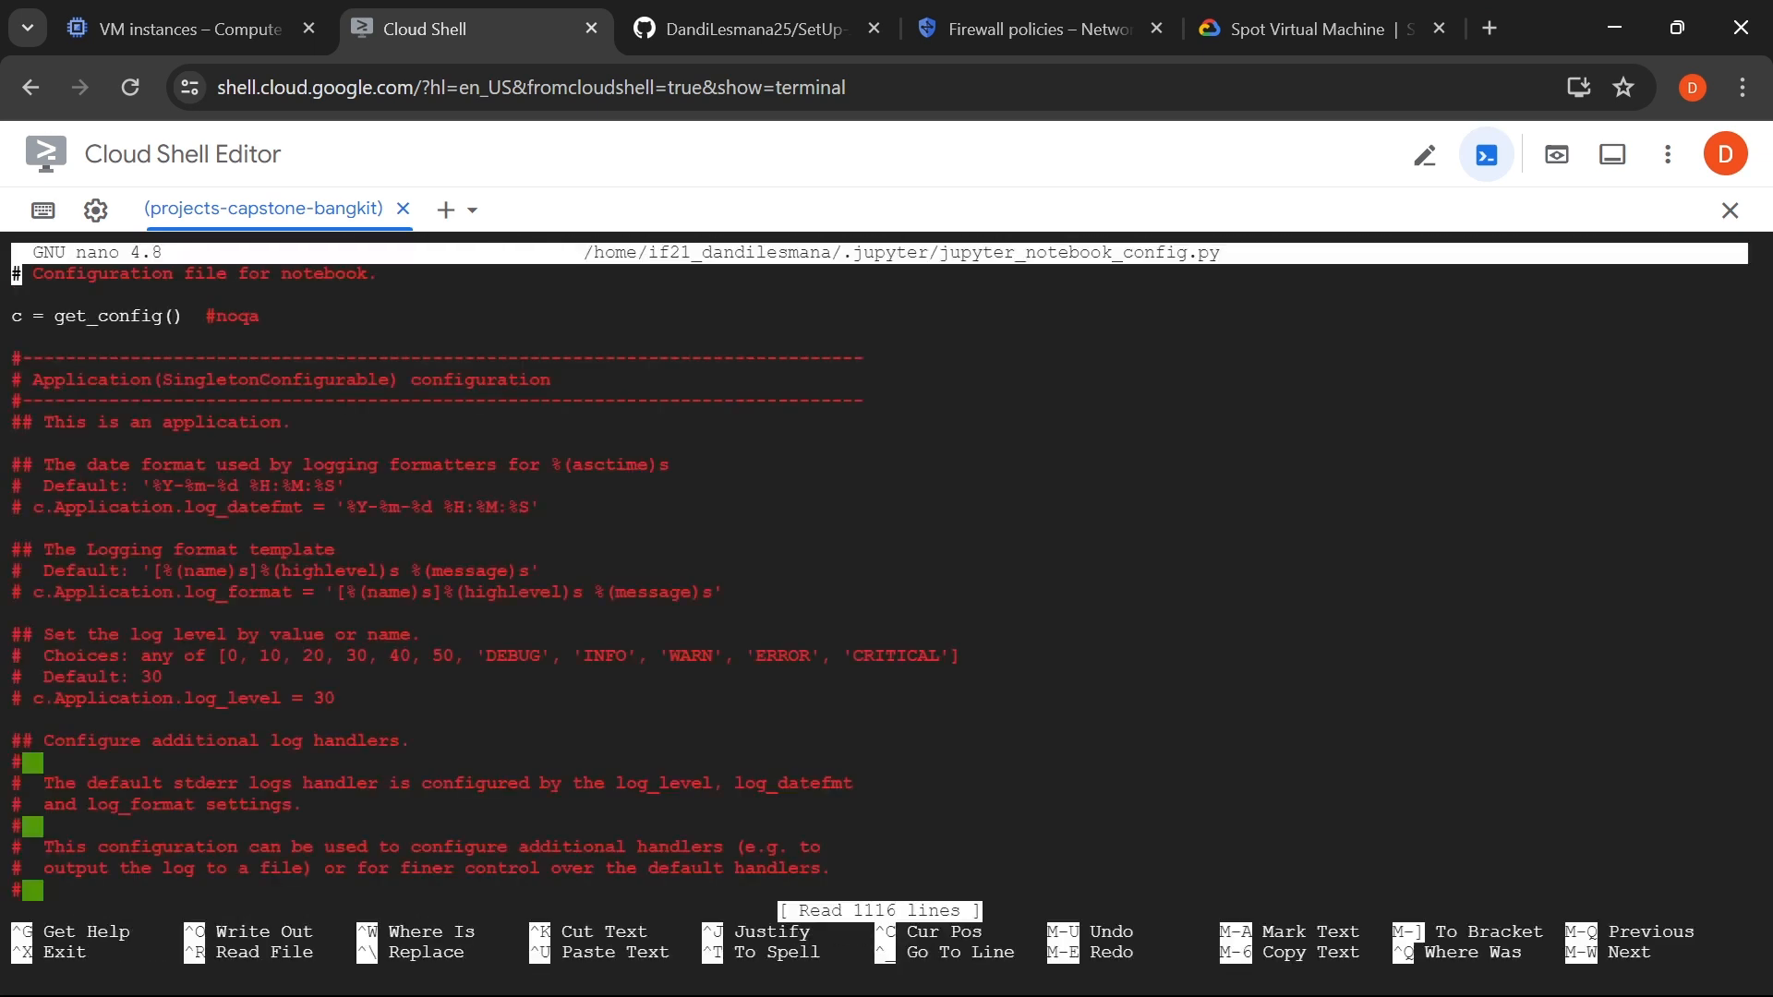
# - Review the README's example config file path and its nano command for editing the config file
pyautogui.click(743, 11)
pyautogui.scroll(-3, 631, 510)
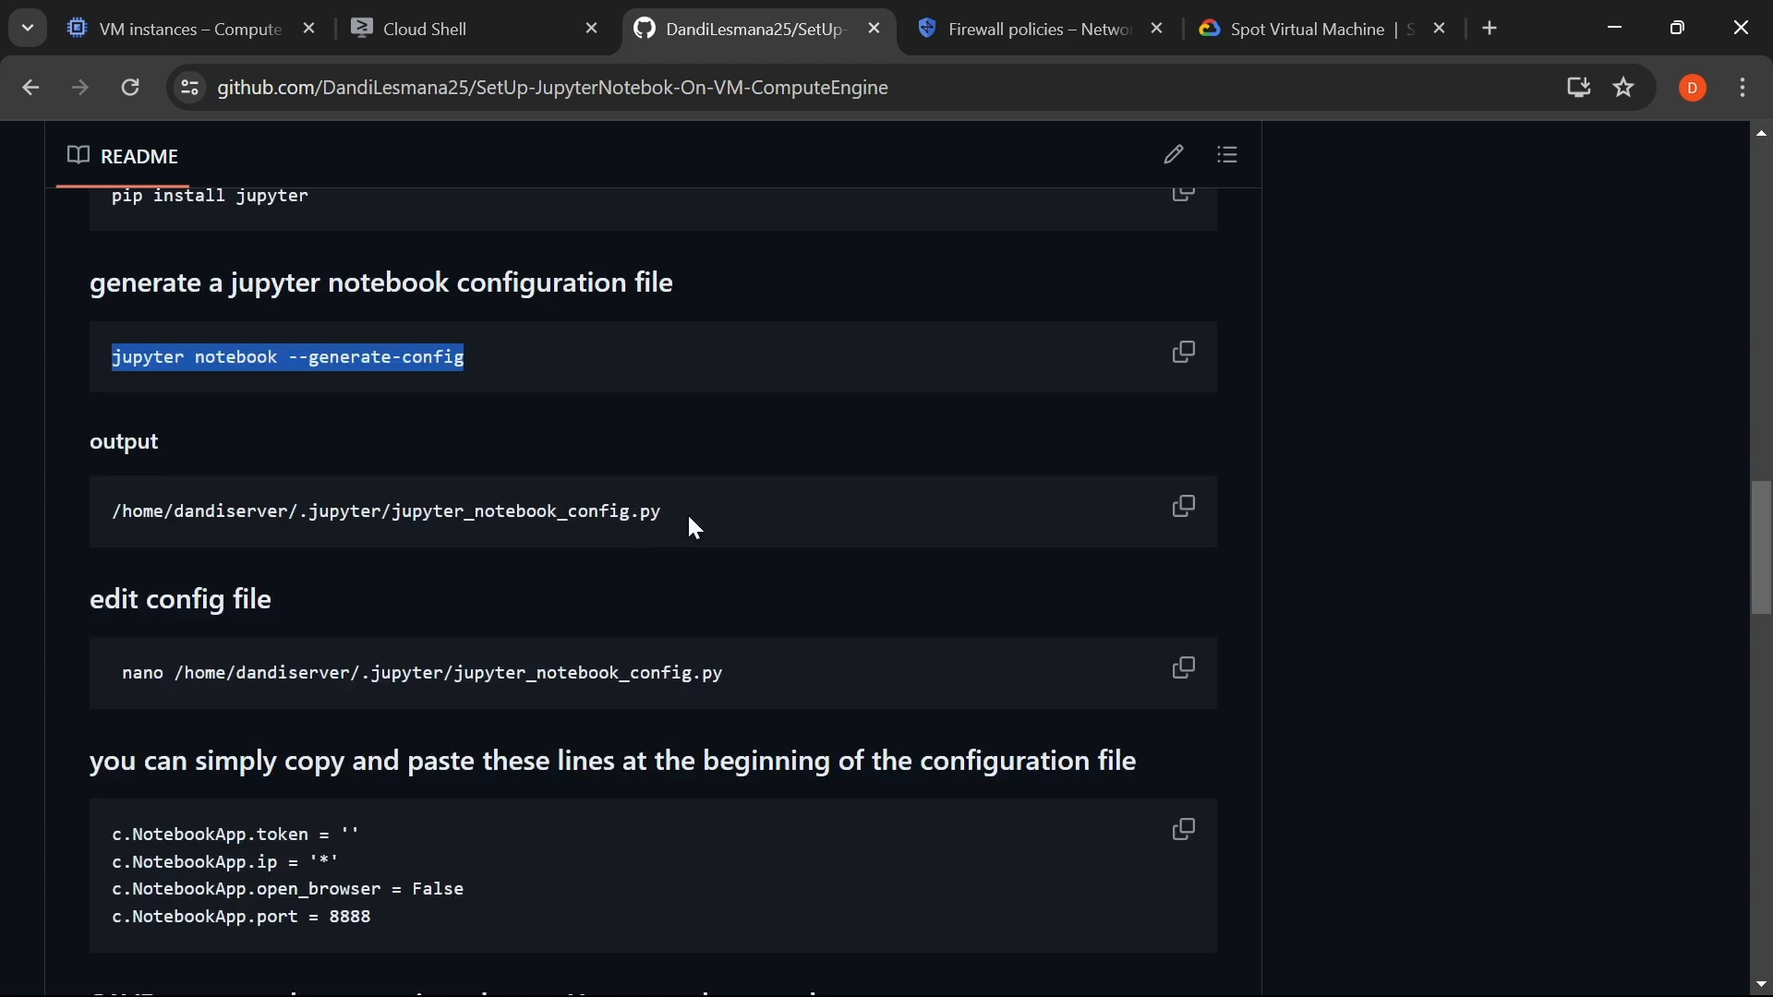
pyautogui.moveTo(662, 511); pyautogui.dragTo(111, 513)
pyautogui.click(111, 513)
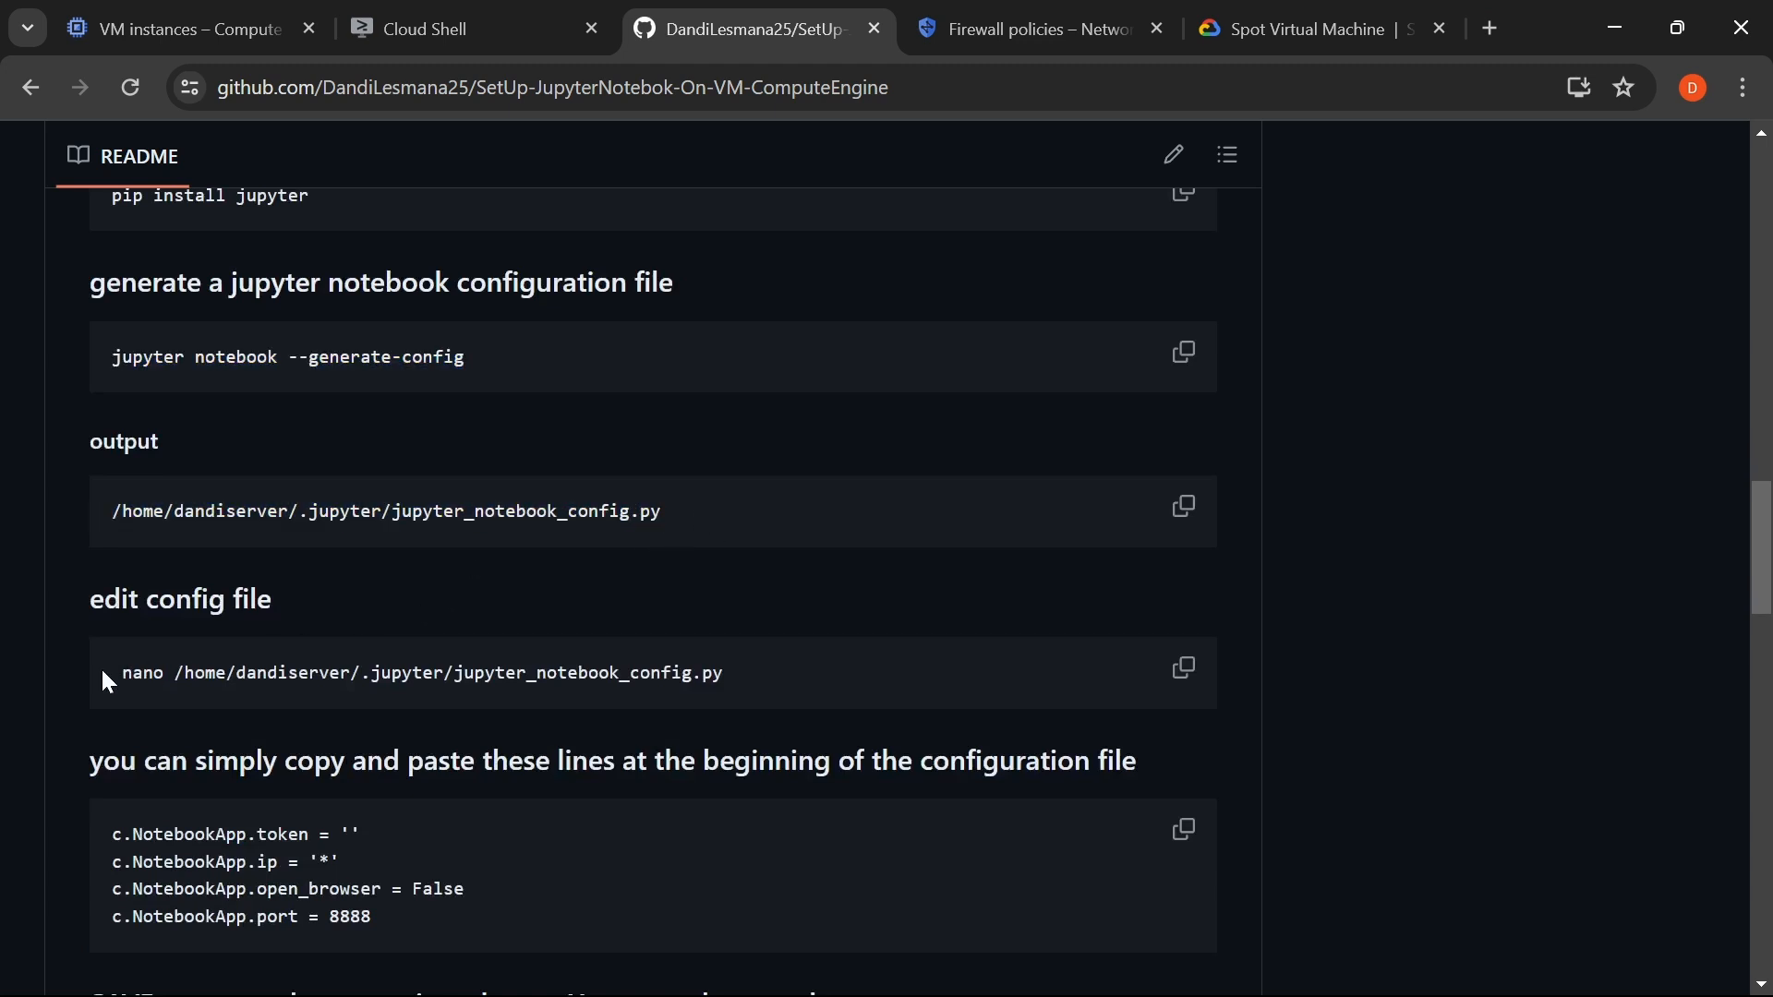
pyautogui.moveTo(109, 670); pyautogui.dragTo(780, 662)
pyautogui.click(790, 665)
pyautogui.click(491, 20)
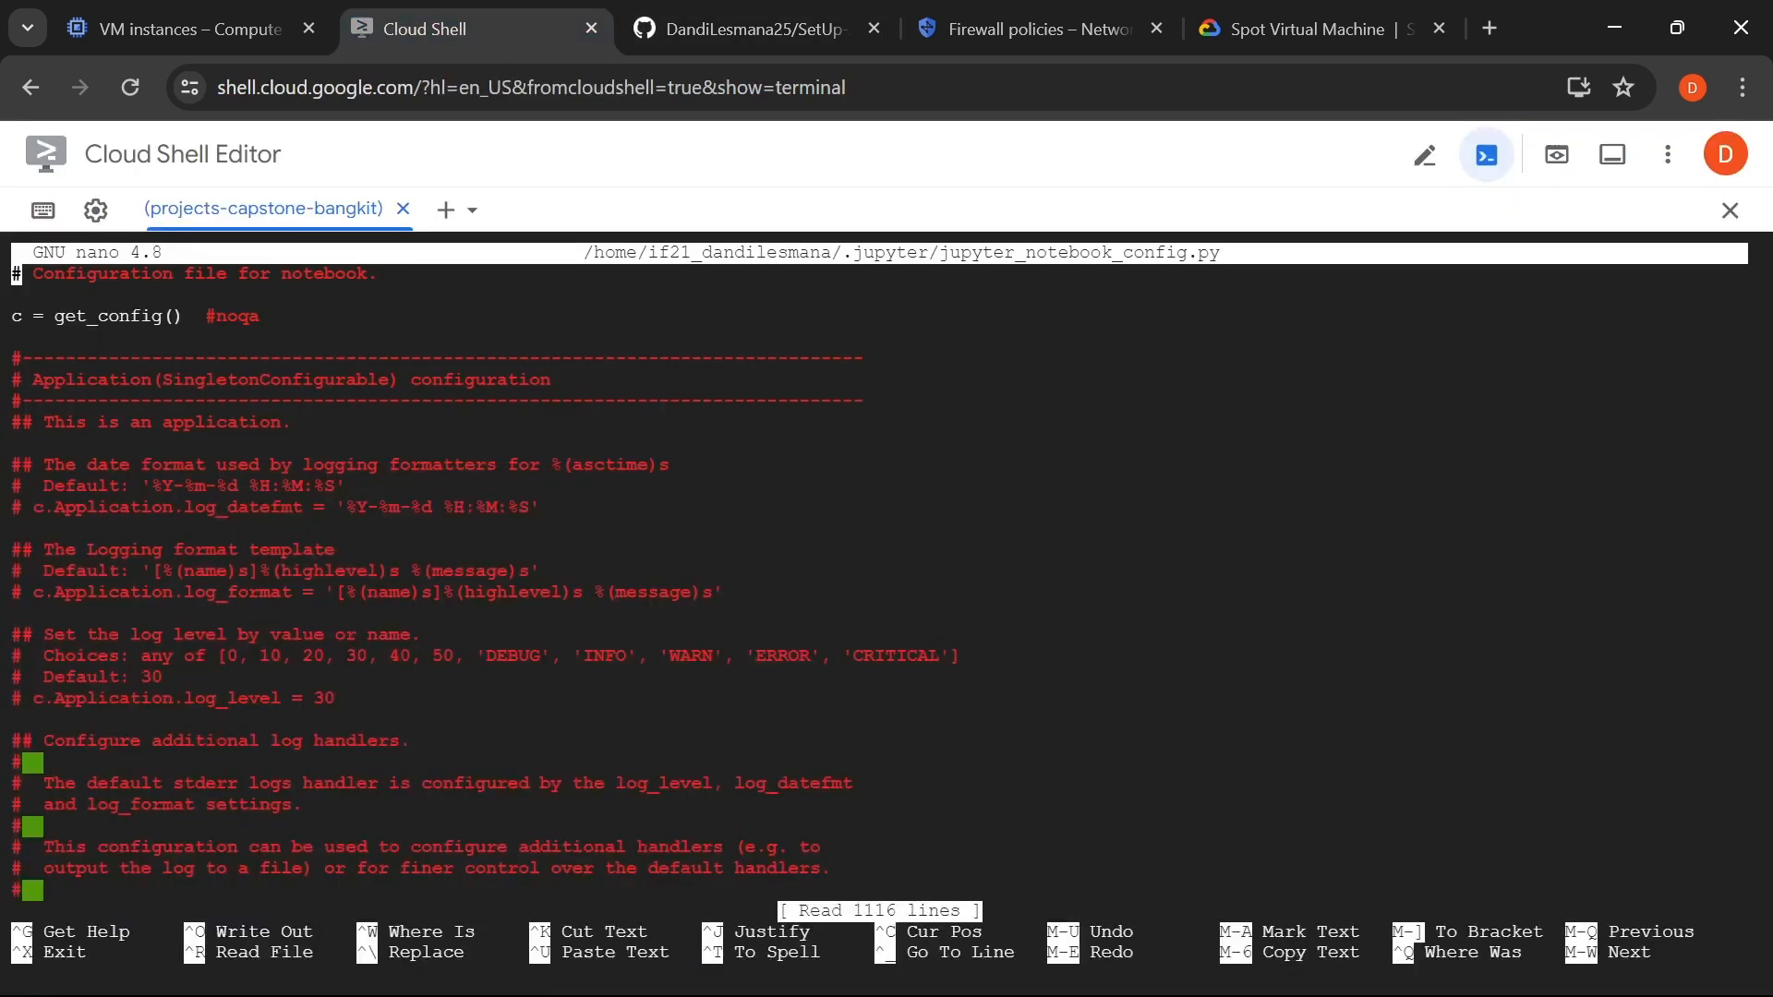
# - Copy the README's four c.NotebookApp lines (token '', ip '*', open_browser False, port 8888) into the config file below its first comment
pyautogui.click(738, 28)
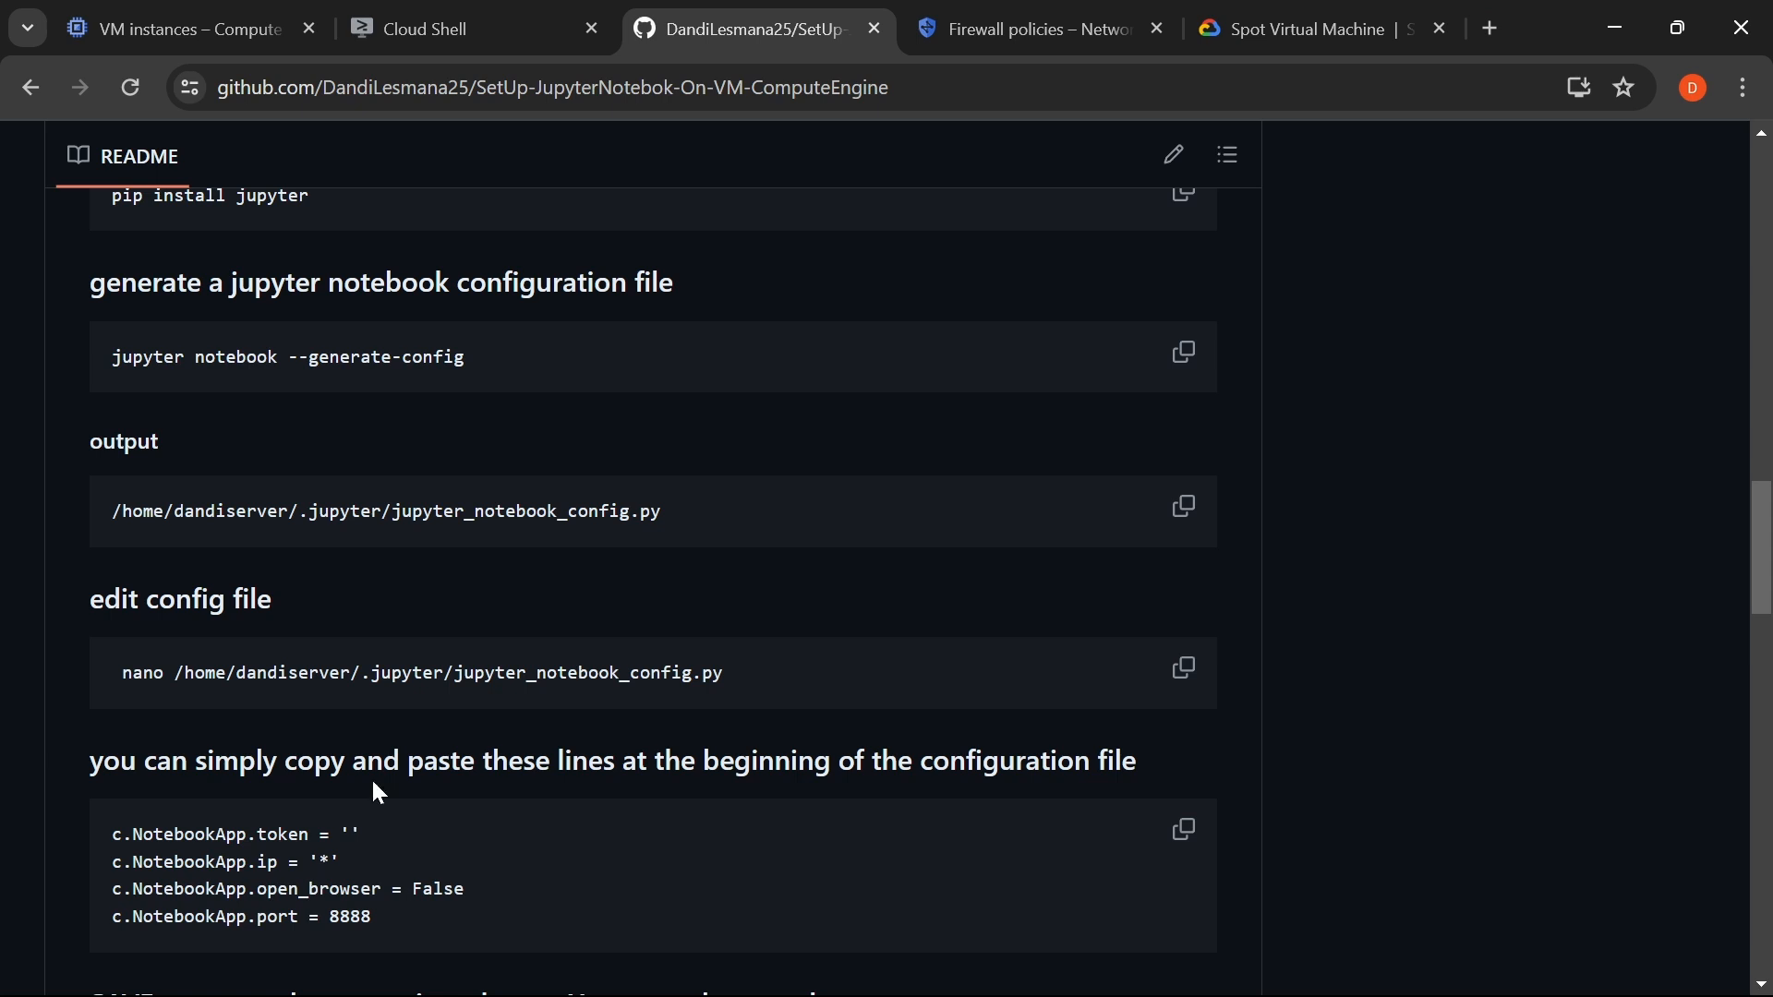
pyautogui.scroll(-1, 379, 793)
pyautogui.moveTo(401, 788); pyautogui.dragTo(96, 683)
pyautogui.hotkey('ctrl', 'c')
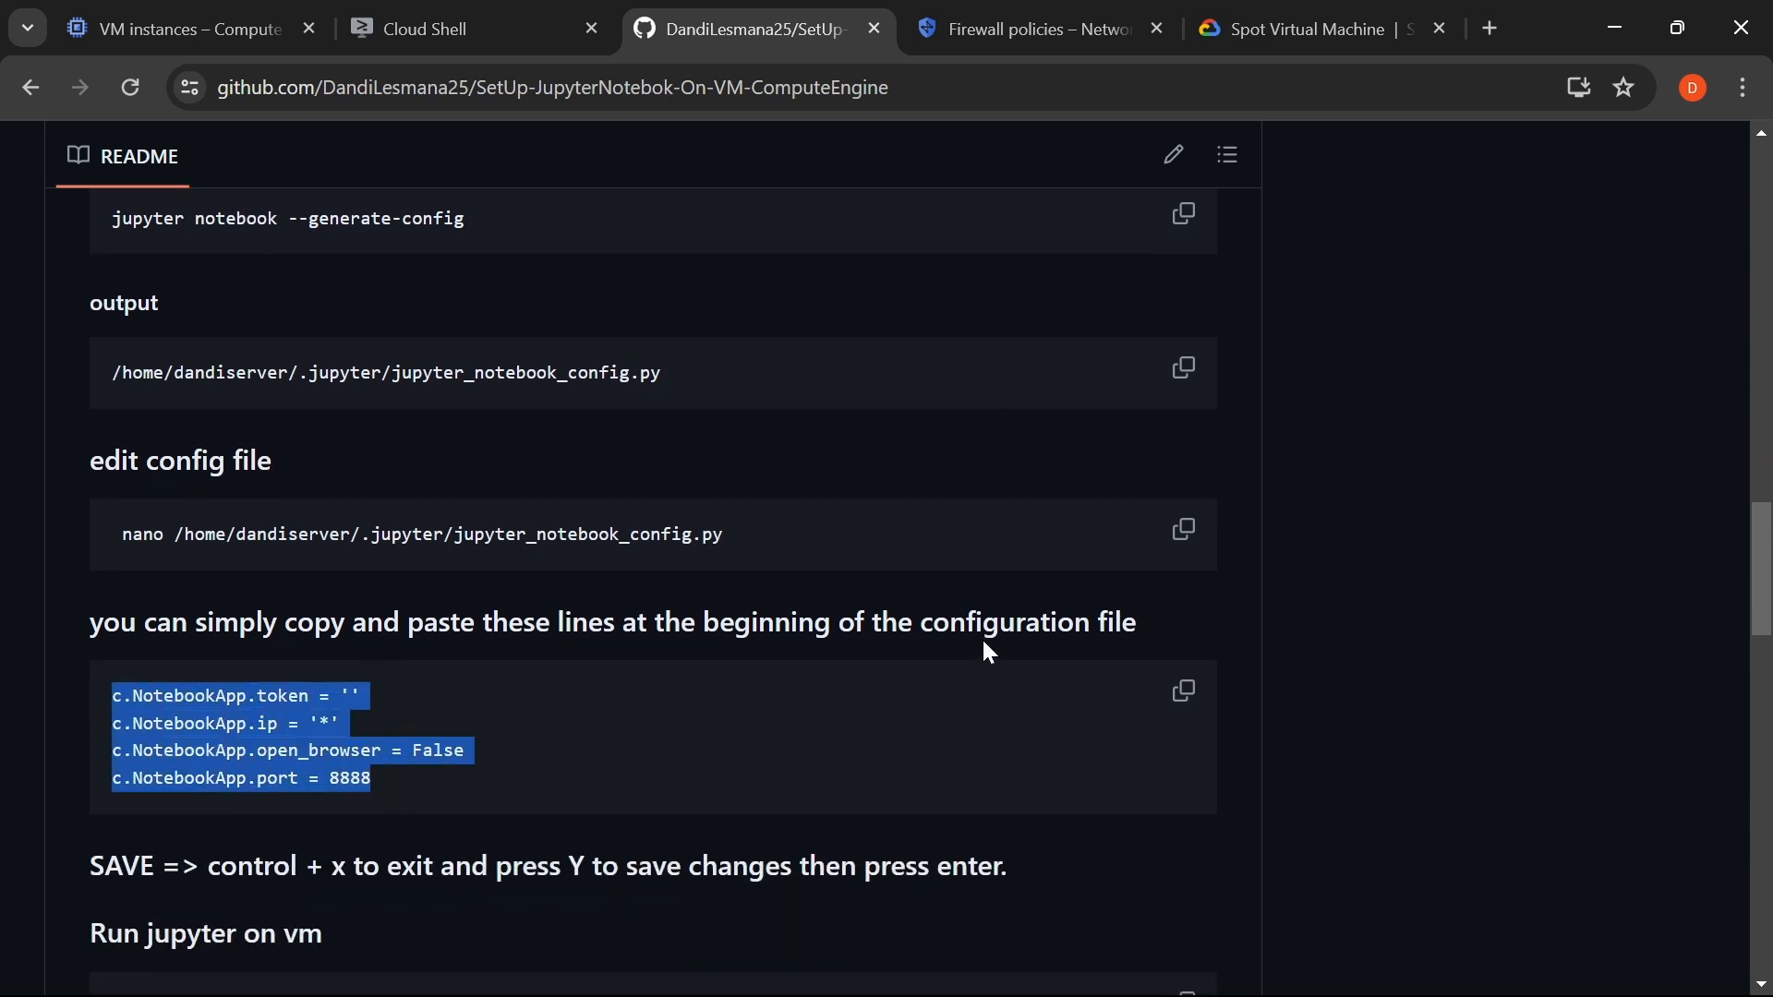
pyautogui.click(456, 33)
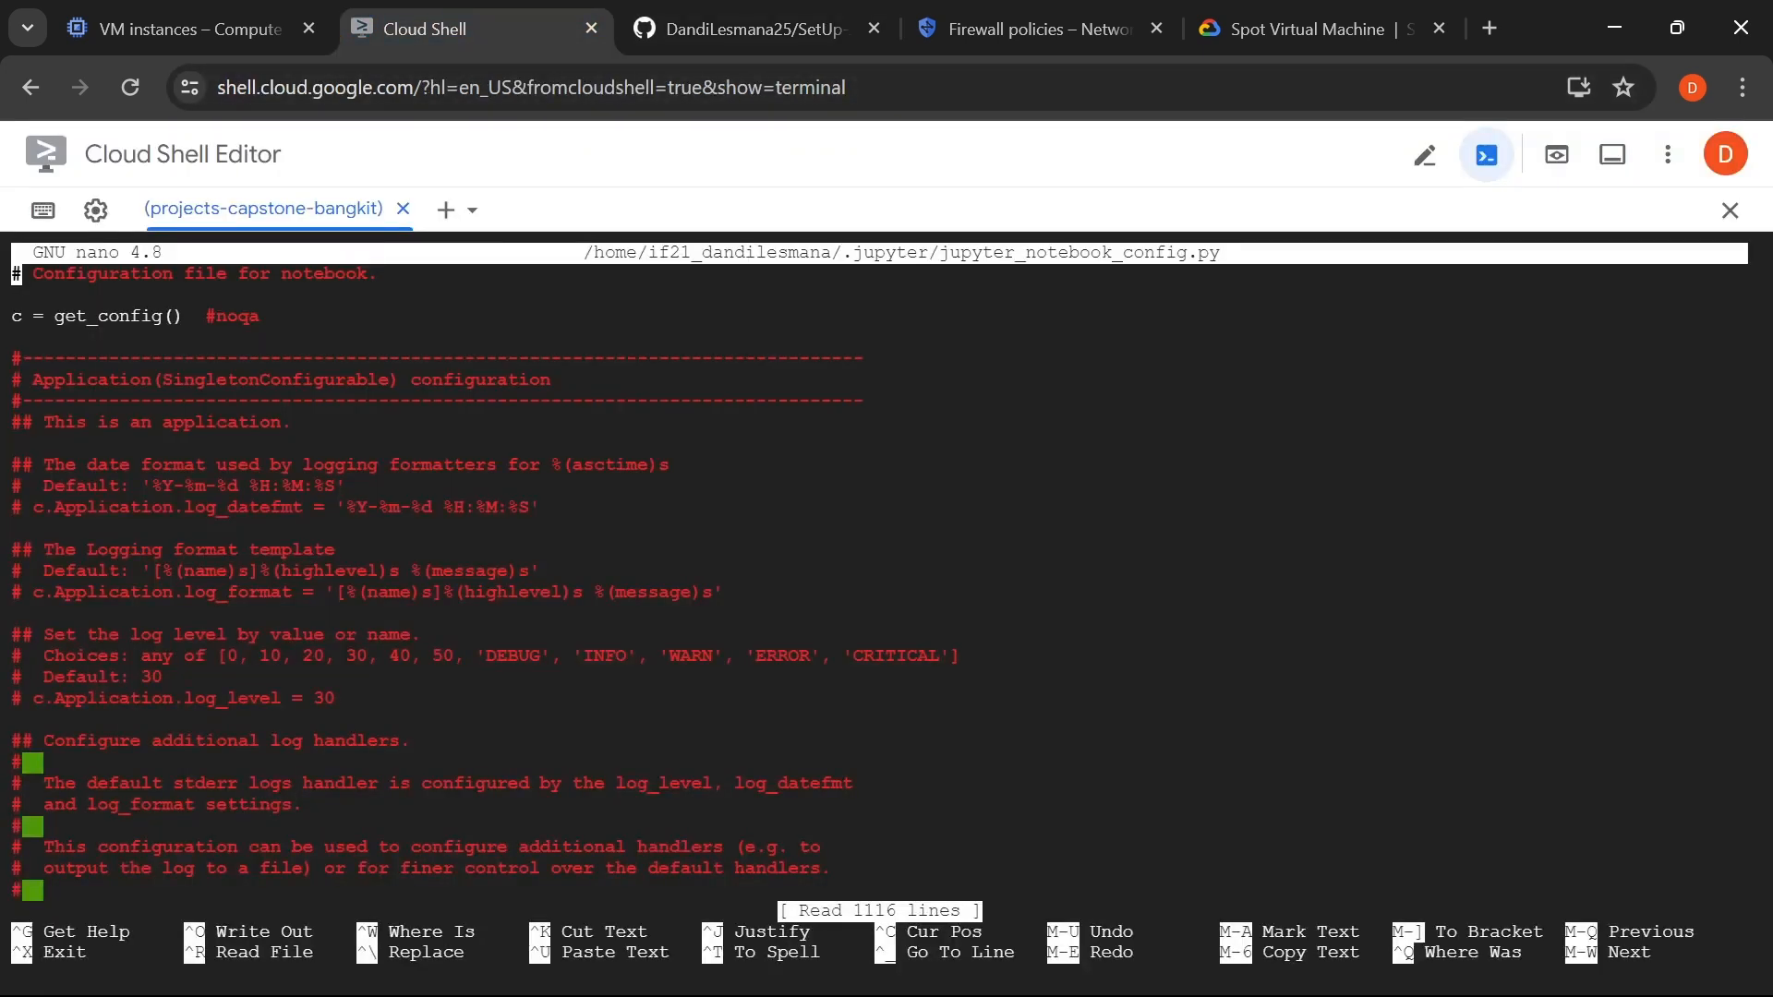
pyautogui.click(752, 28)
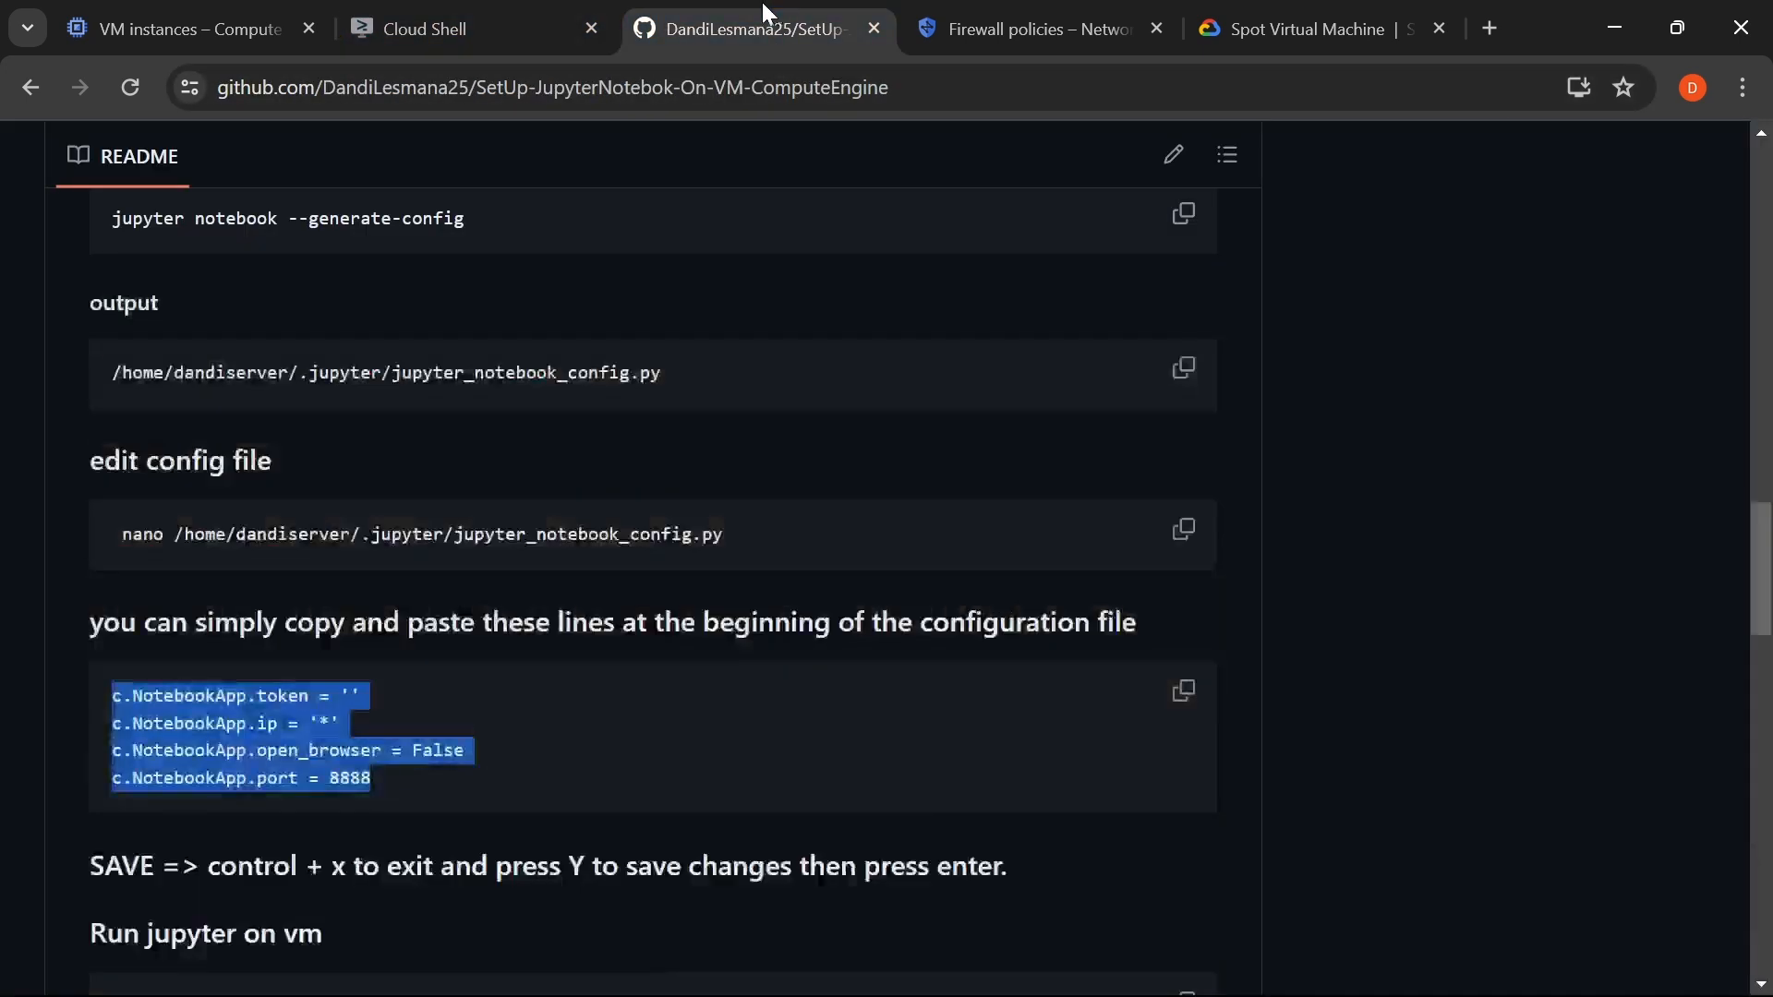
pyautogui.click(459, 36)
pyautogui.press('Down')
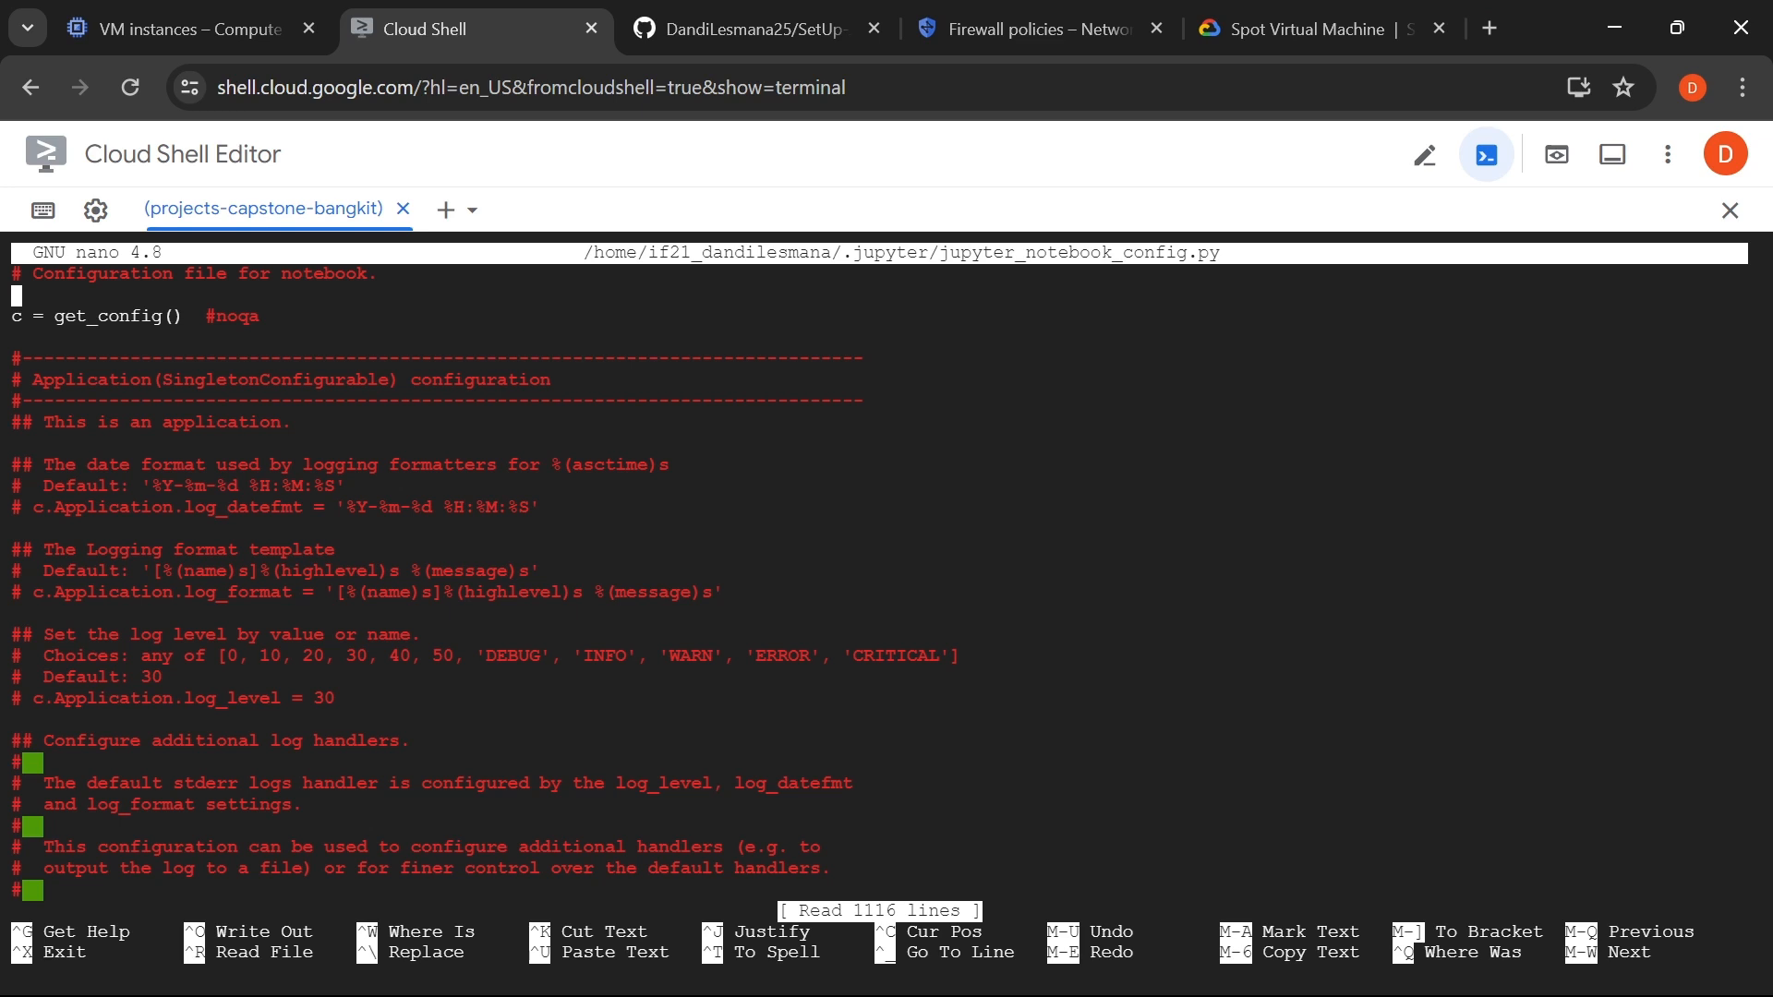
pyautogui.hotkey('ctrl', 'v')
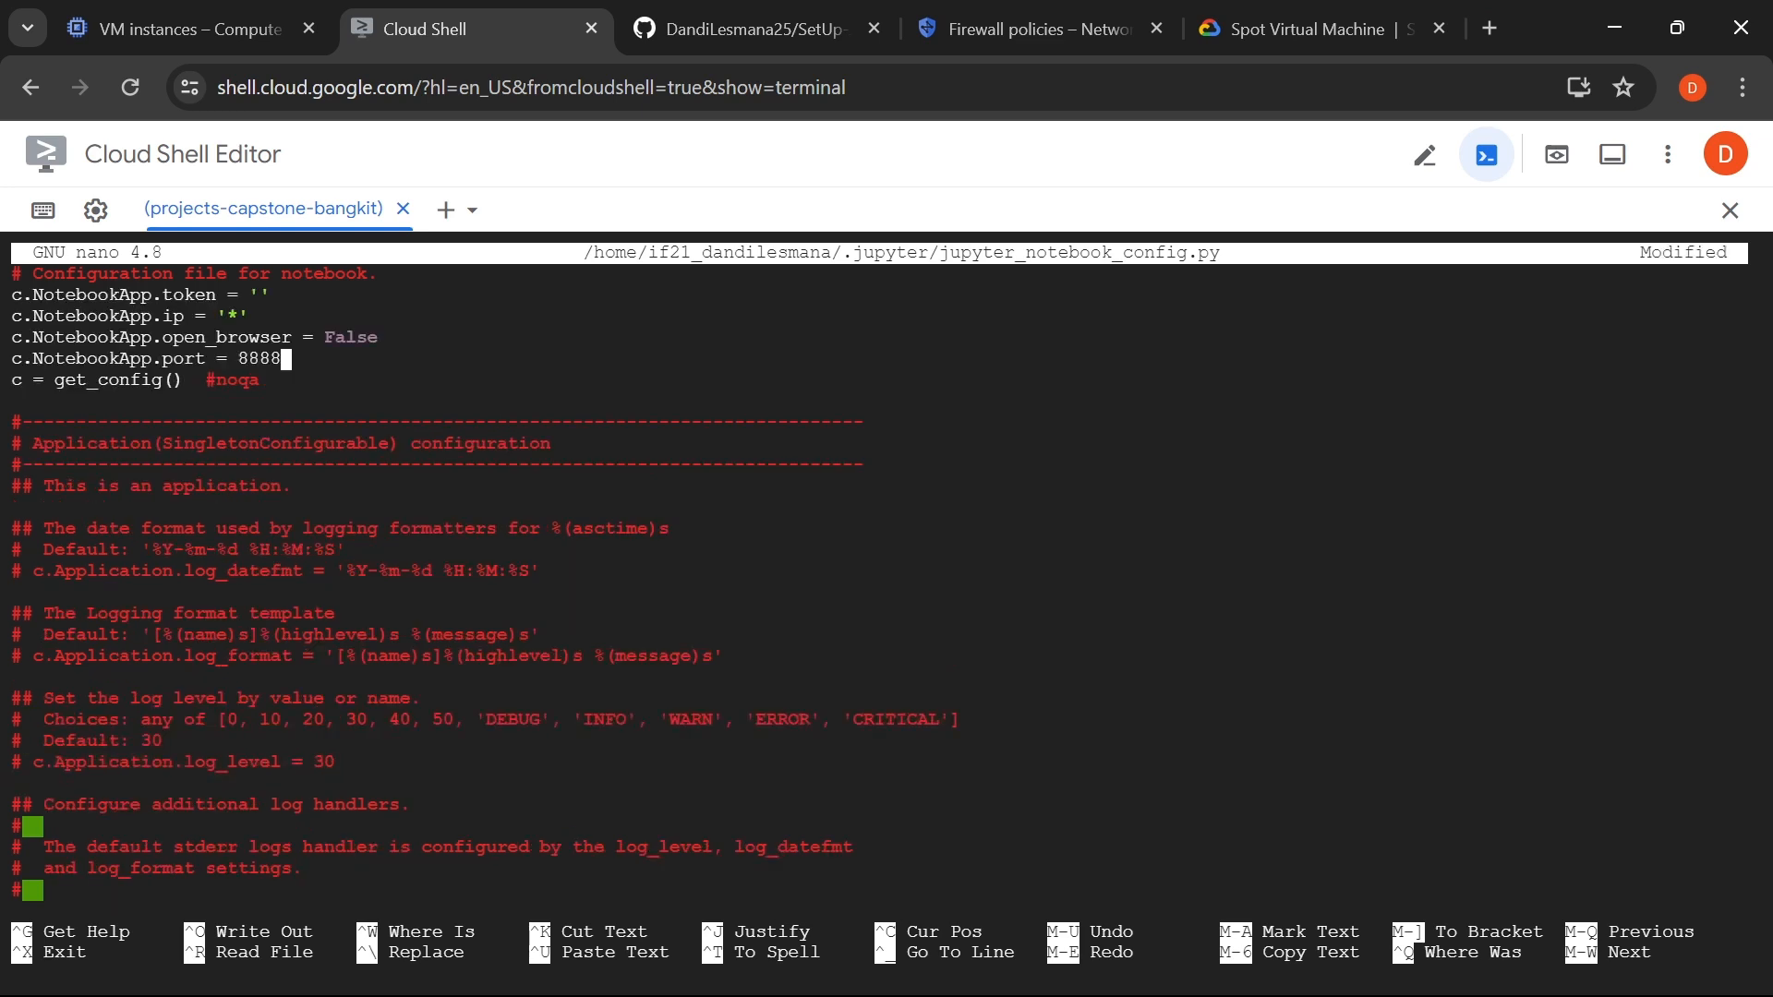
pyautogui.press('Return')
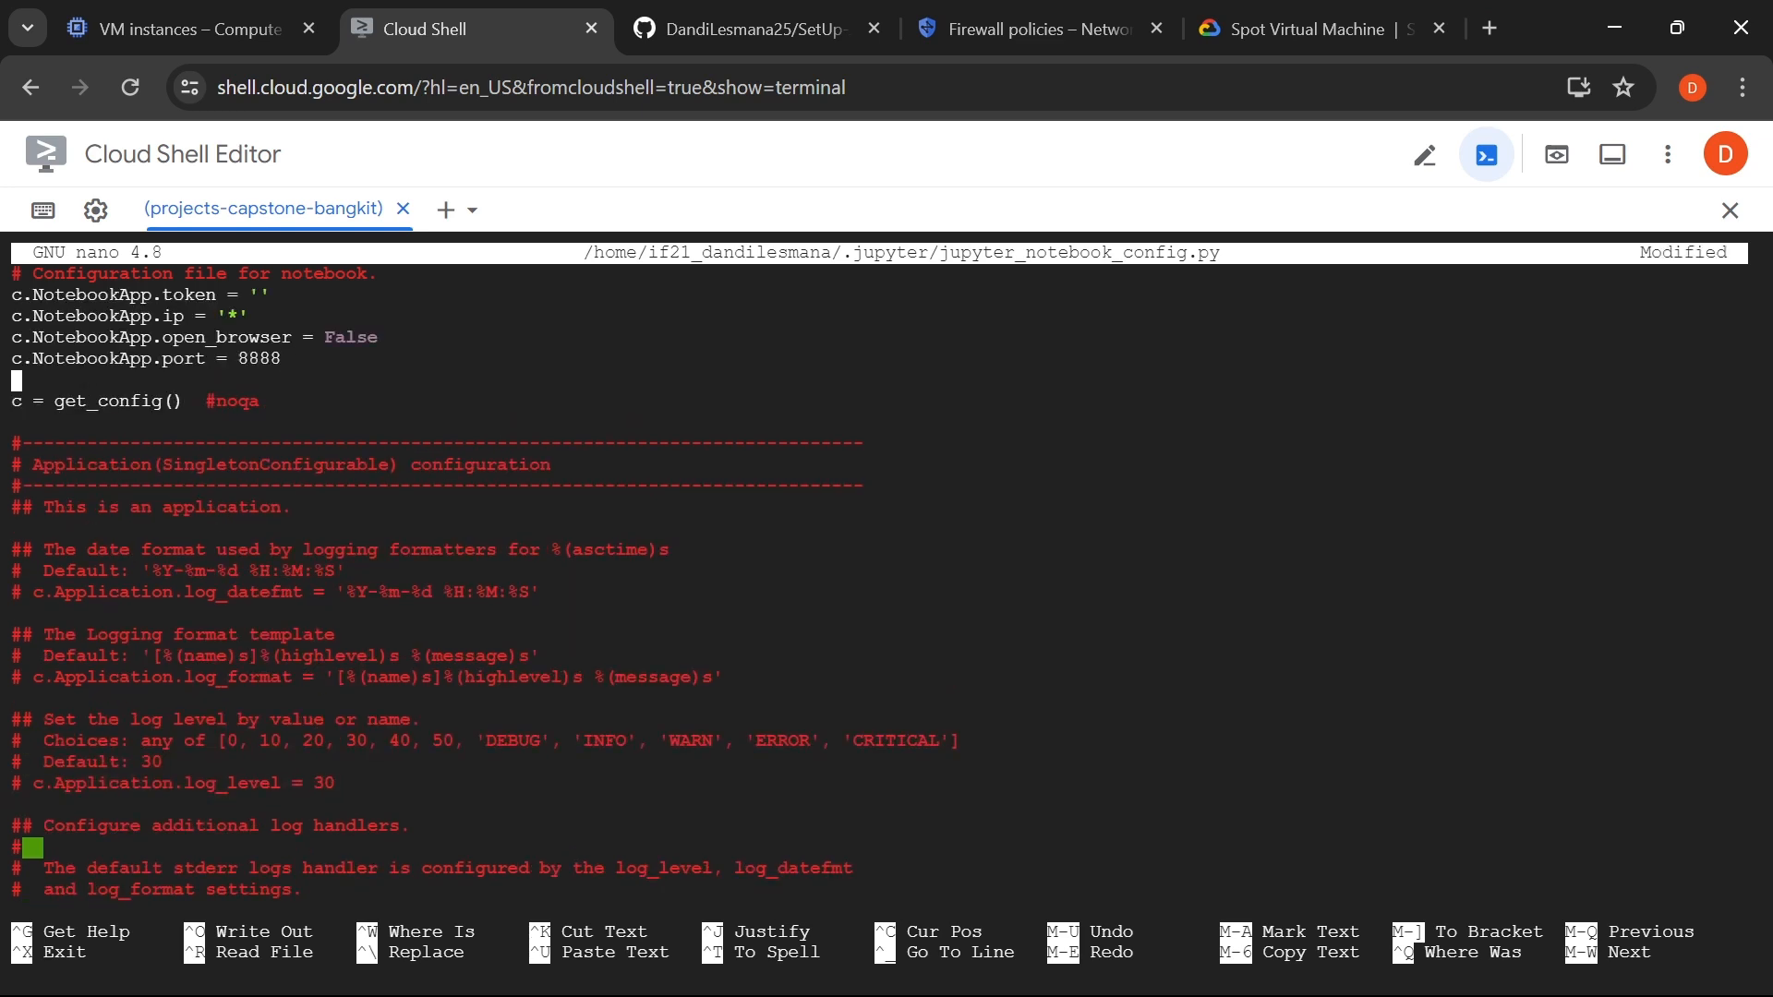
# - Try replacing the c.NotebookApp.ip value with an address starting 0.0.0 and restore it to '*'
pyautogui.press('Up')
pyautogui.press('Up')
pyautogui.press('Up')
pyautogui.press('Up')
pyautogui.press('Right')
pyautogui.press('Right')
pyautogui.press('Right')
pyautogui.press('Right')
pyautogui.press('Right')
pyautogui.press('Right')
pyautogui.press('Right')
pyautogui.press('Right')
pyautogui.press('Right')
pyautogui.press('Right')
pyautogui.press('Right')
pyautogui.press('Right')
pyautogui.press('Right')
pyautogui.press('Right')
pyautogui.press('Right')
pyautogui.press('Right')
pyautogui.press('Right')
pyautogui.press('Right')
pyautogui.press('Right')
pyautogui.press('Left')
pyautogui.press('Right')
pyautogui.press('Right')
pyautogui.press('Right')
pyautogui.press('Right')
pyautogui.press('Right')
pyautogui.press('Down')
pyautogui.press('Left')
pyautogui.press('BackSpace')
pyautogui.write('0,')
pyautogui.press('BackSpace')
pyautogui.write('.0.0')
pyautogui.press('BackSpace')
pyautogui.press('BackSpace')
pyautogui.press('BackSpace')
pyautogui.press('BackSpace')
pyautogui.press('BackSpace')
pyautogui.write('*')
# - Check the open_browser and port lines, save jupyter_notebook_config.py under its existing name, and exit nano
pyautogui.press('Down')
pyautogui.press('Right')
pyautogui.press('Right')
pyautogui.press('Right')
pyautogui.press('Right')
pyautogui.press('Right')
pyautogui.press('Right')
pyautogui.press('Right')
pyautogui.press('Right')
pyautogui.press('Right')
pyautogui.press('Right')
pyautogui.press('Right')
pyautogui.press('Left')
pyautogui.press('Down')
pyautogui.press('Left')
pyautogui.press('Left')
pyautogui.press('Left')
pyautogui.press('Left')
pyautogui.hotkey('ctrl', 'o')
pyautogui.press('Return')
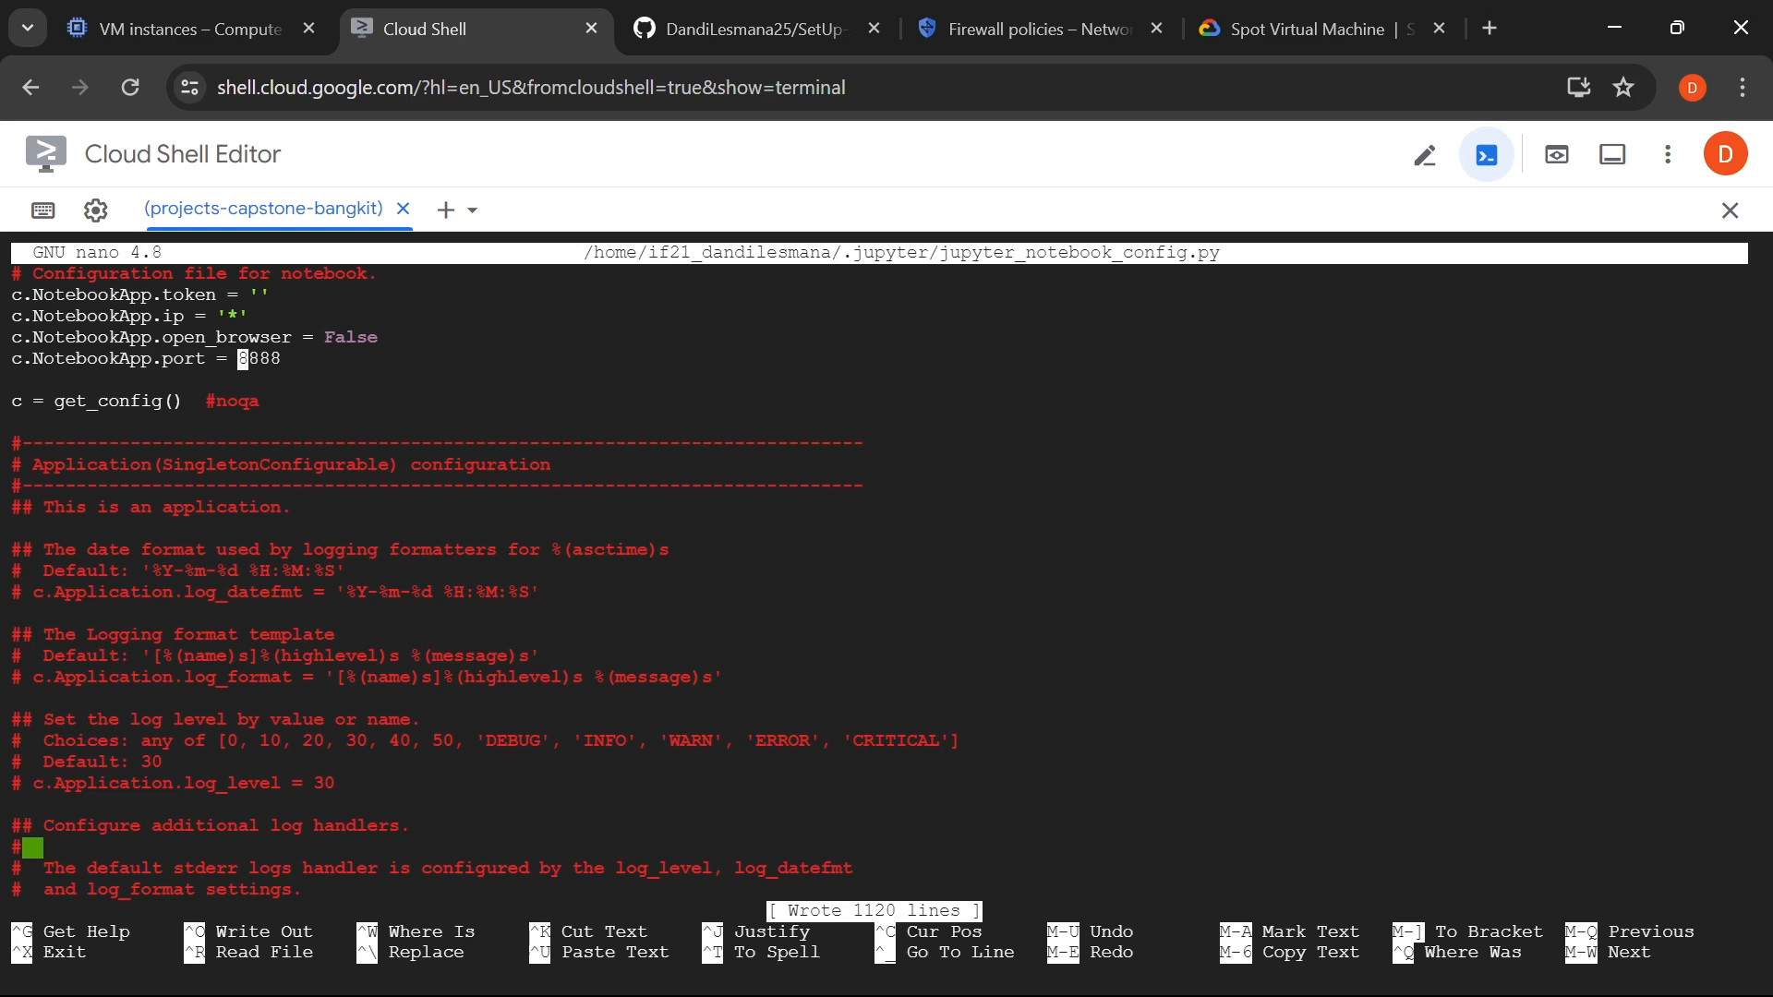
pyautogui.hotkey('ctrl', 'x')
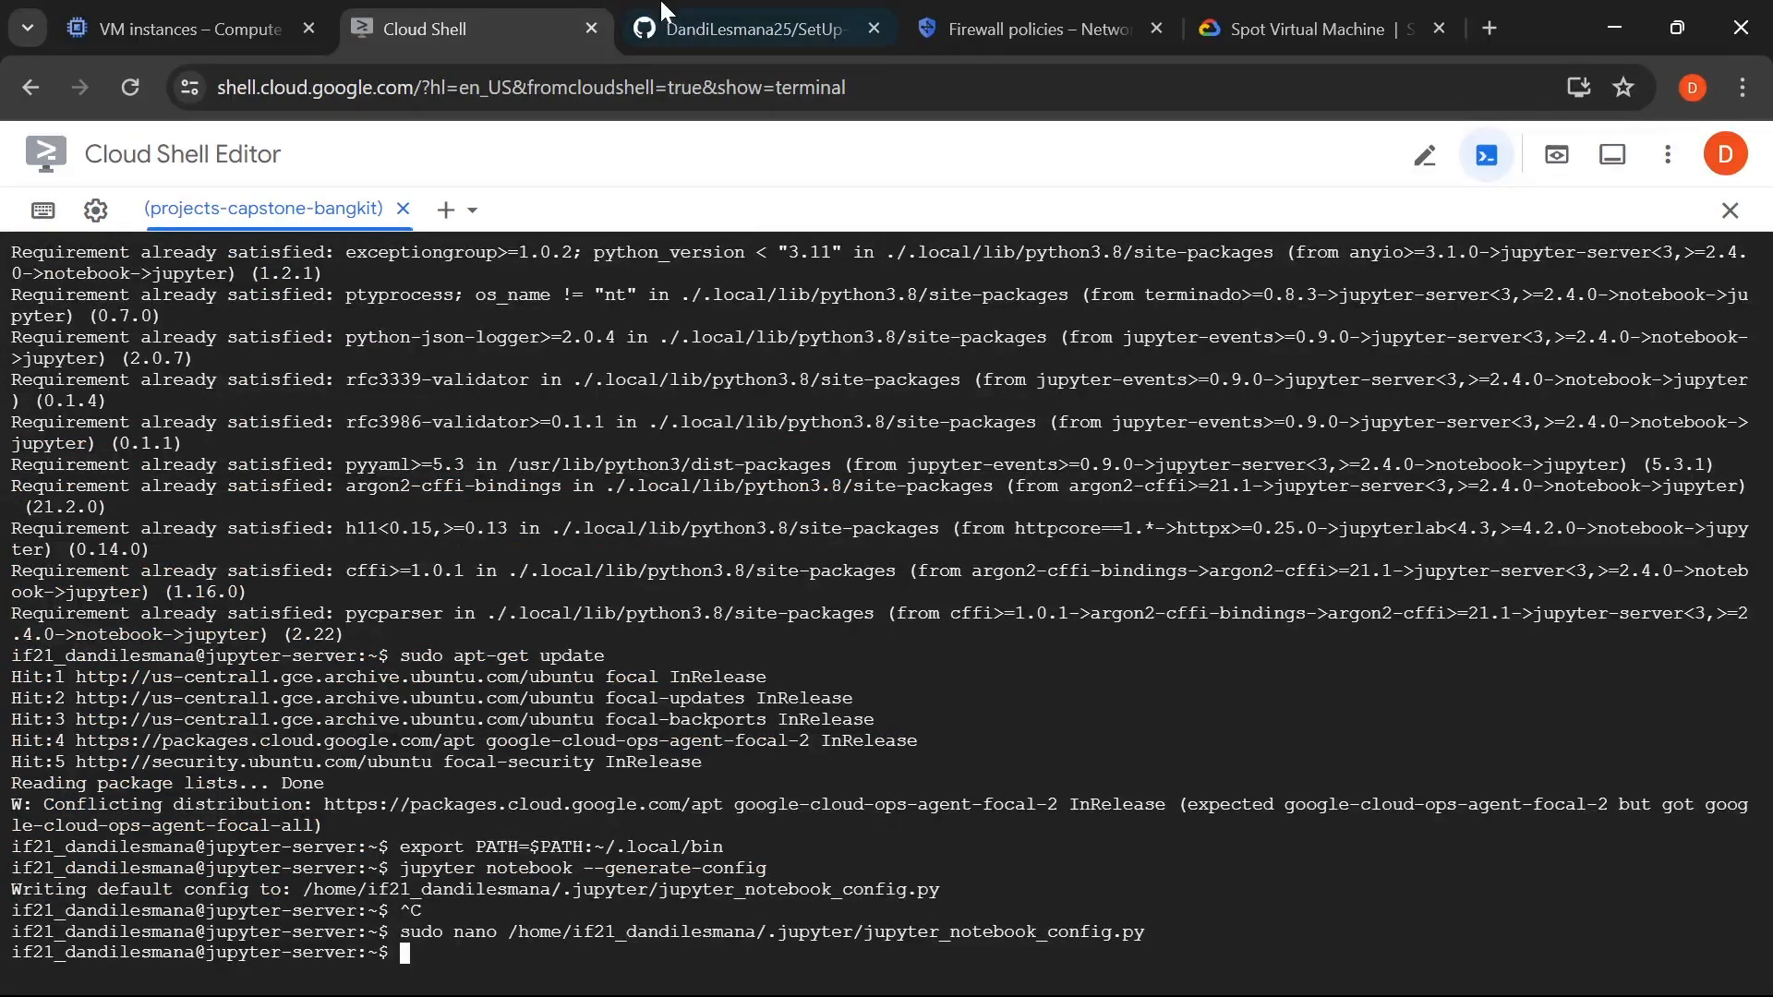
# - Look up the README's command for running Jupyter on the VM and run jupyter notebook on jupyter-server
pyautogui.click(739, 29)
pyautogui.scroll(-5, 716, 226)
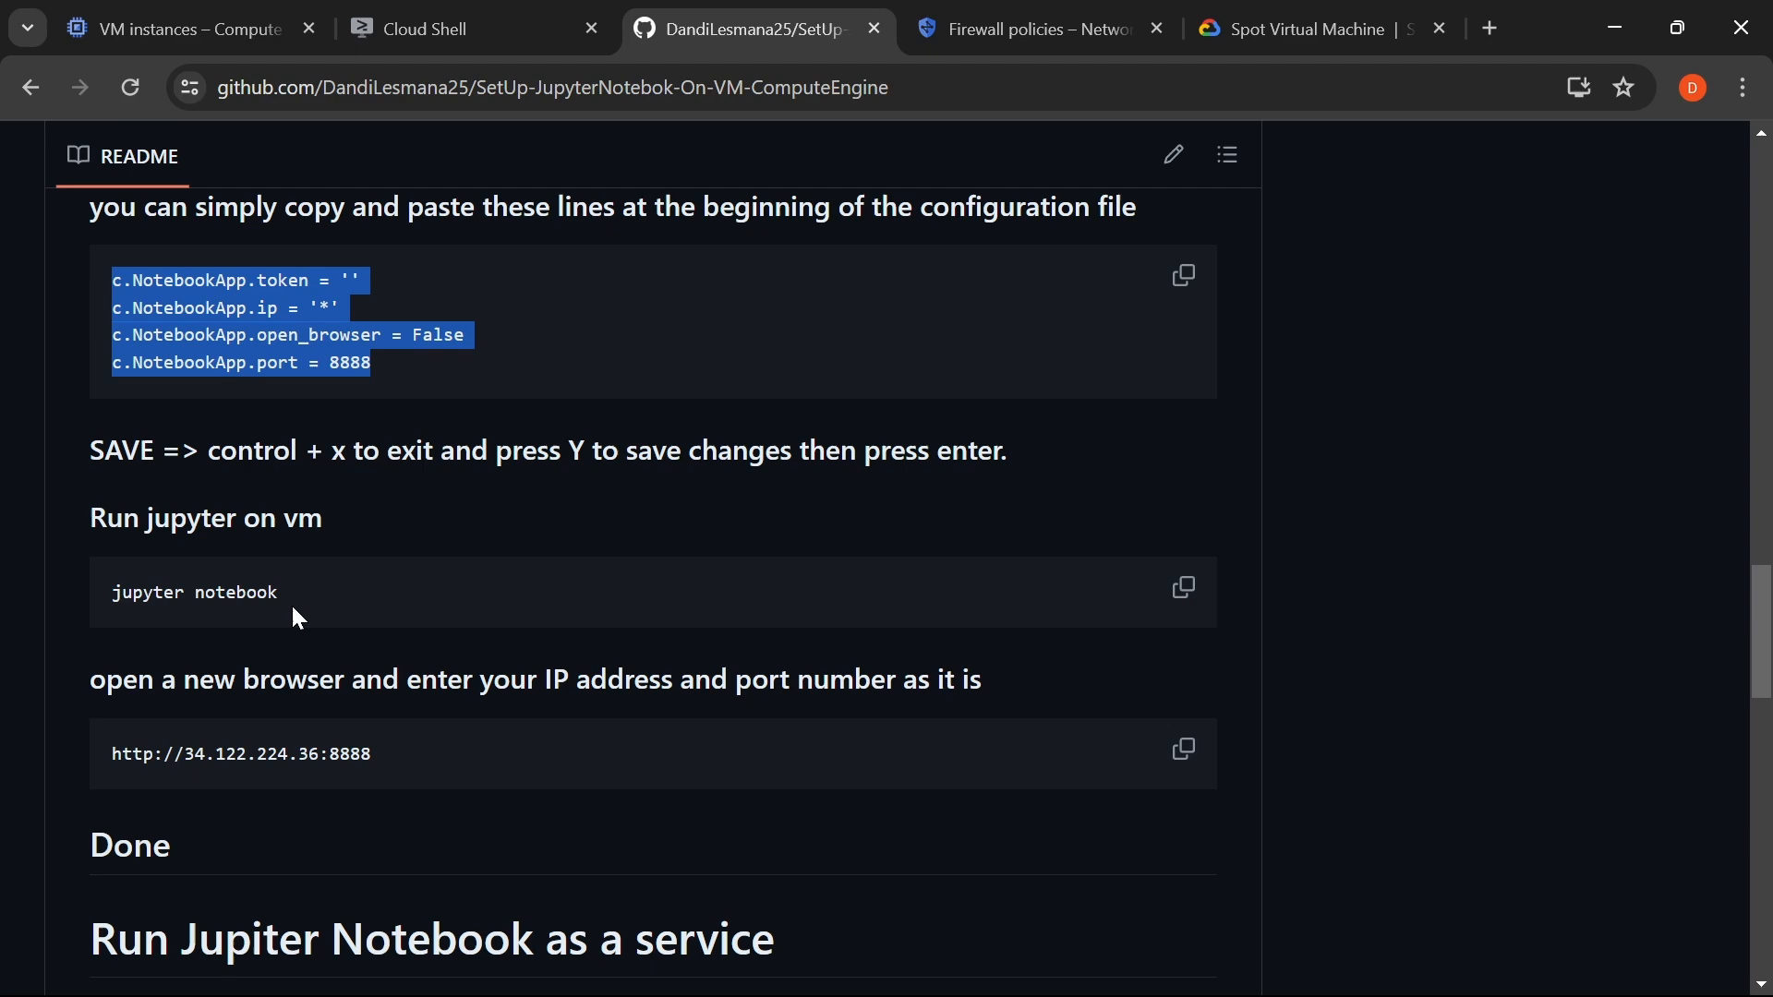
pyautogui.moveTo(293, 608); pyautogui.dragTo(107, 578)
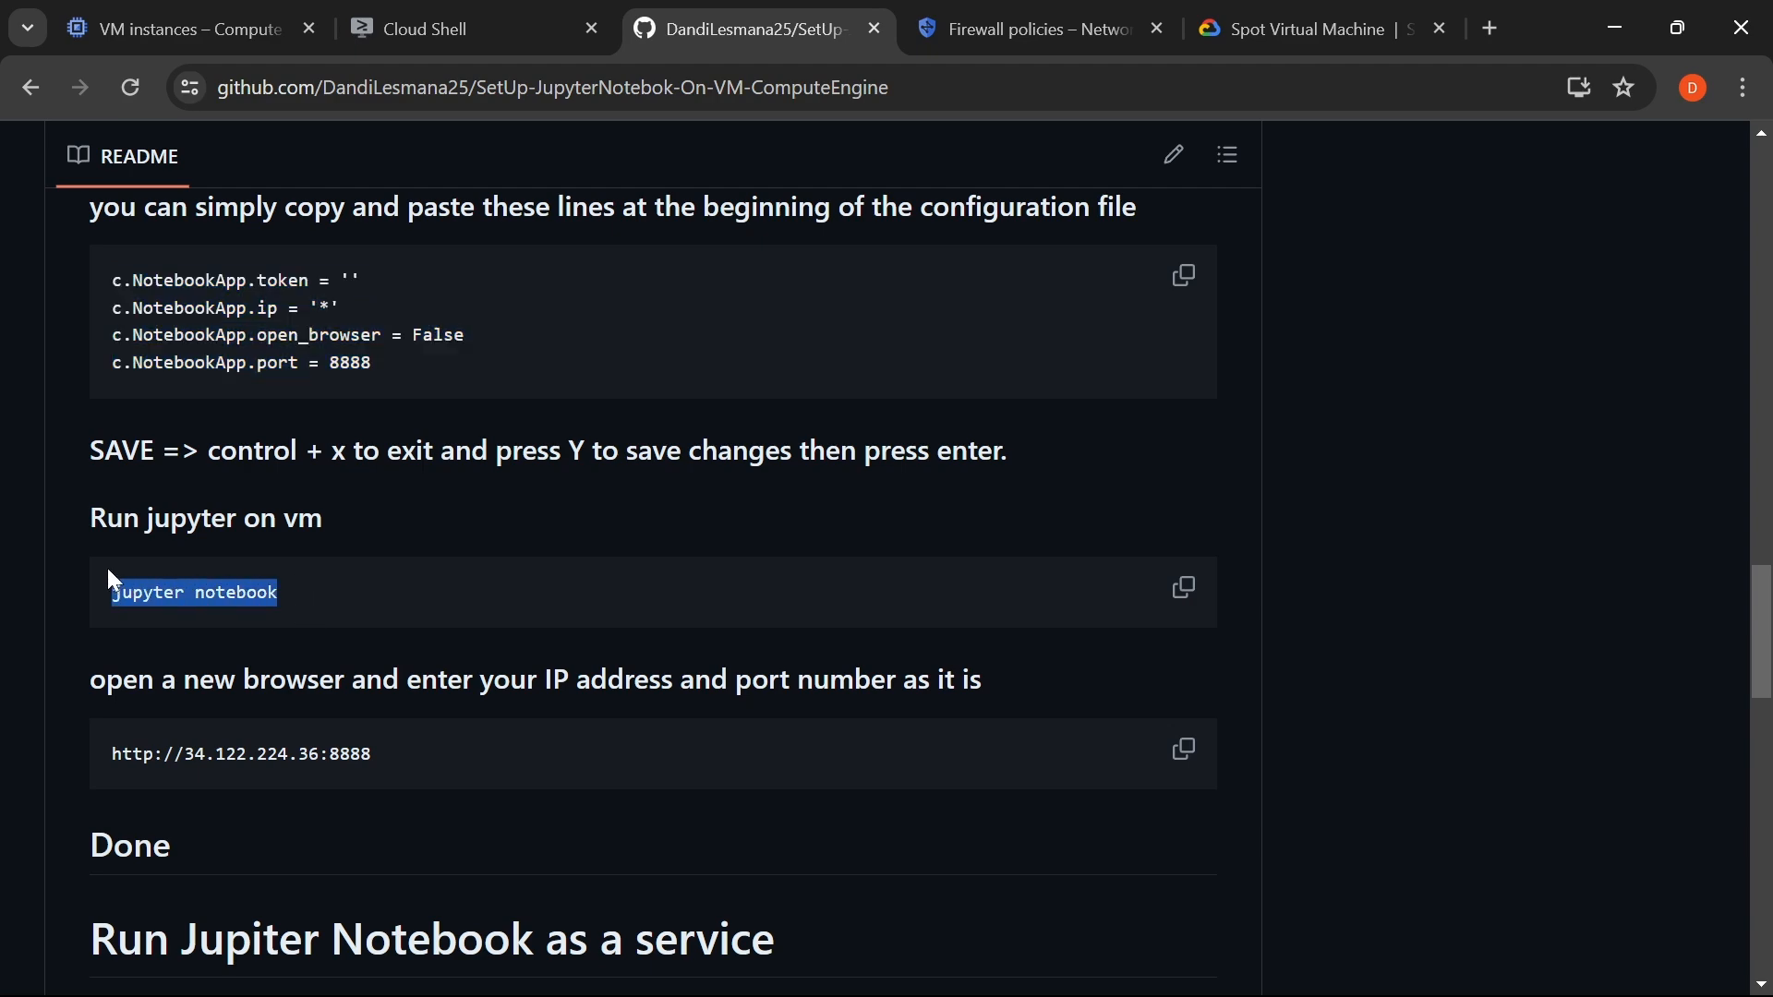
pyautogui.click(412, 15)
pyautogui.write('jupyte')
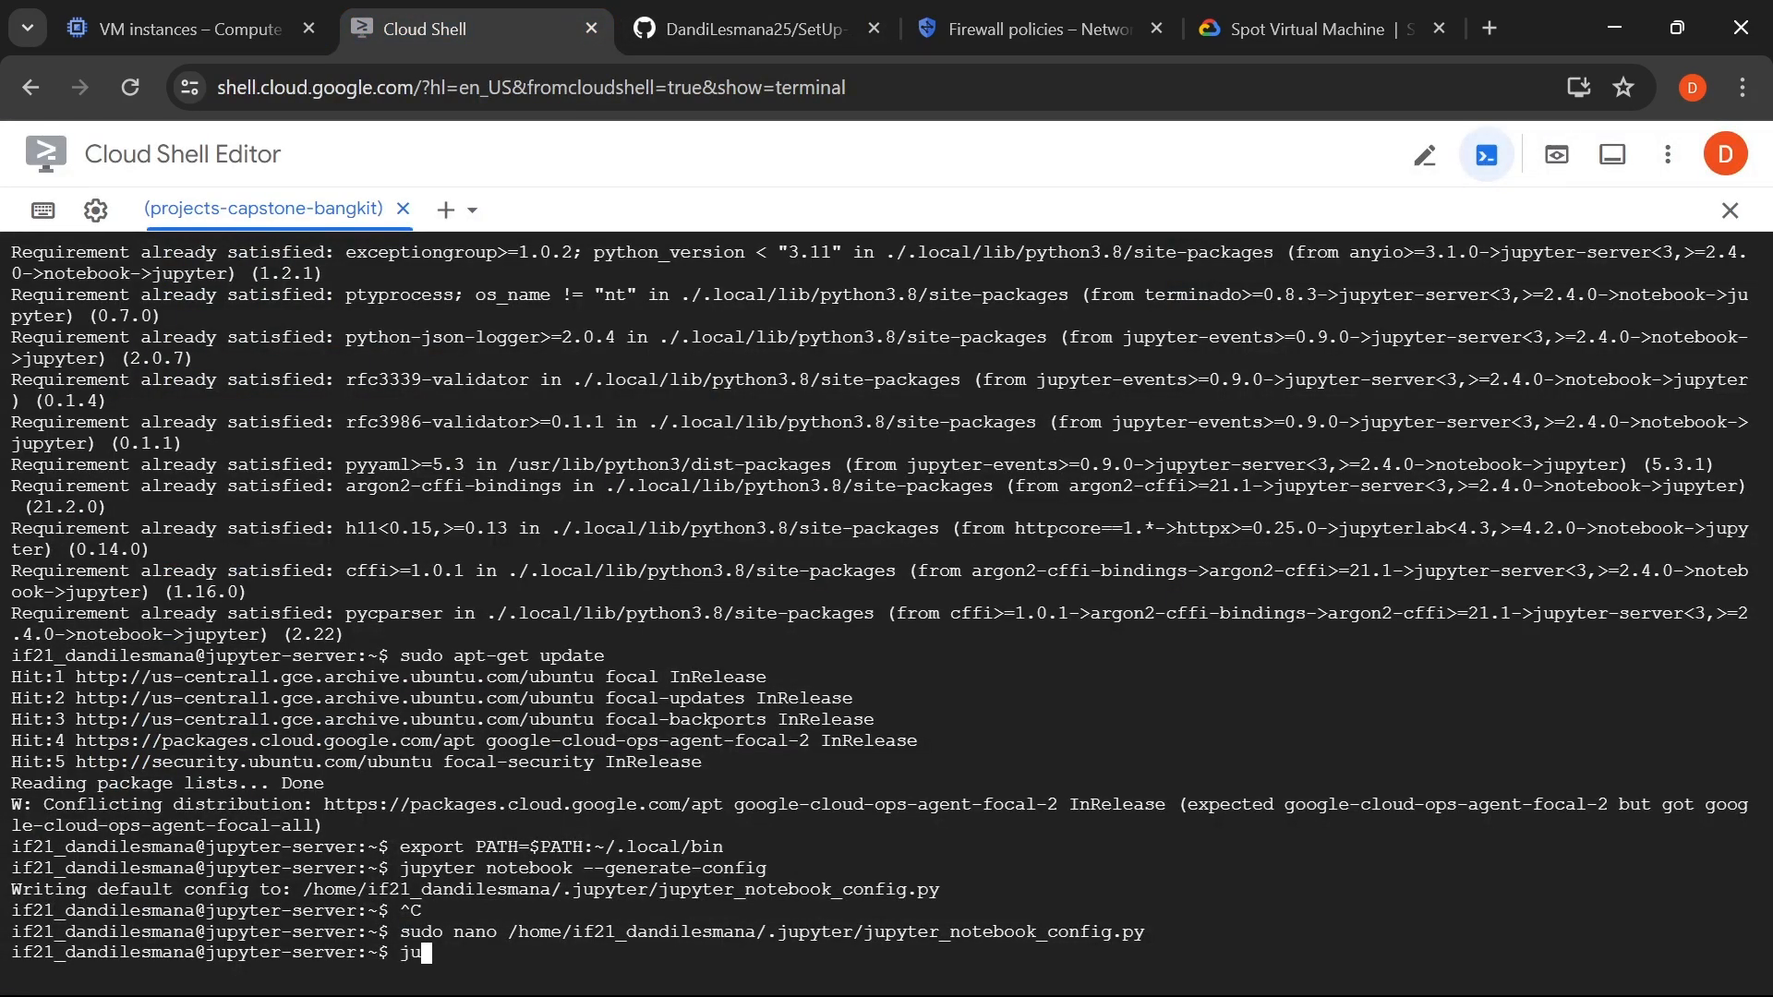
pyautogui.write('r notebook')
pyautogui.press('Return')
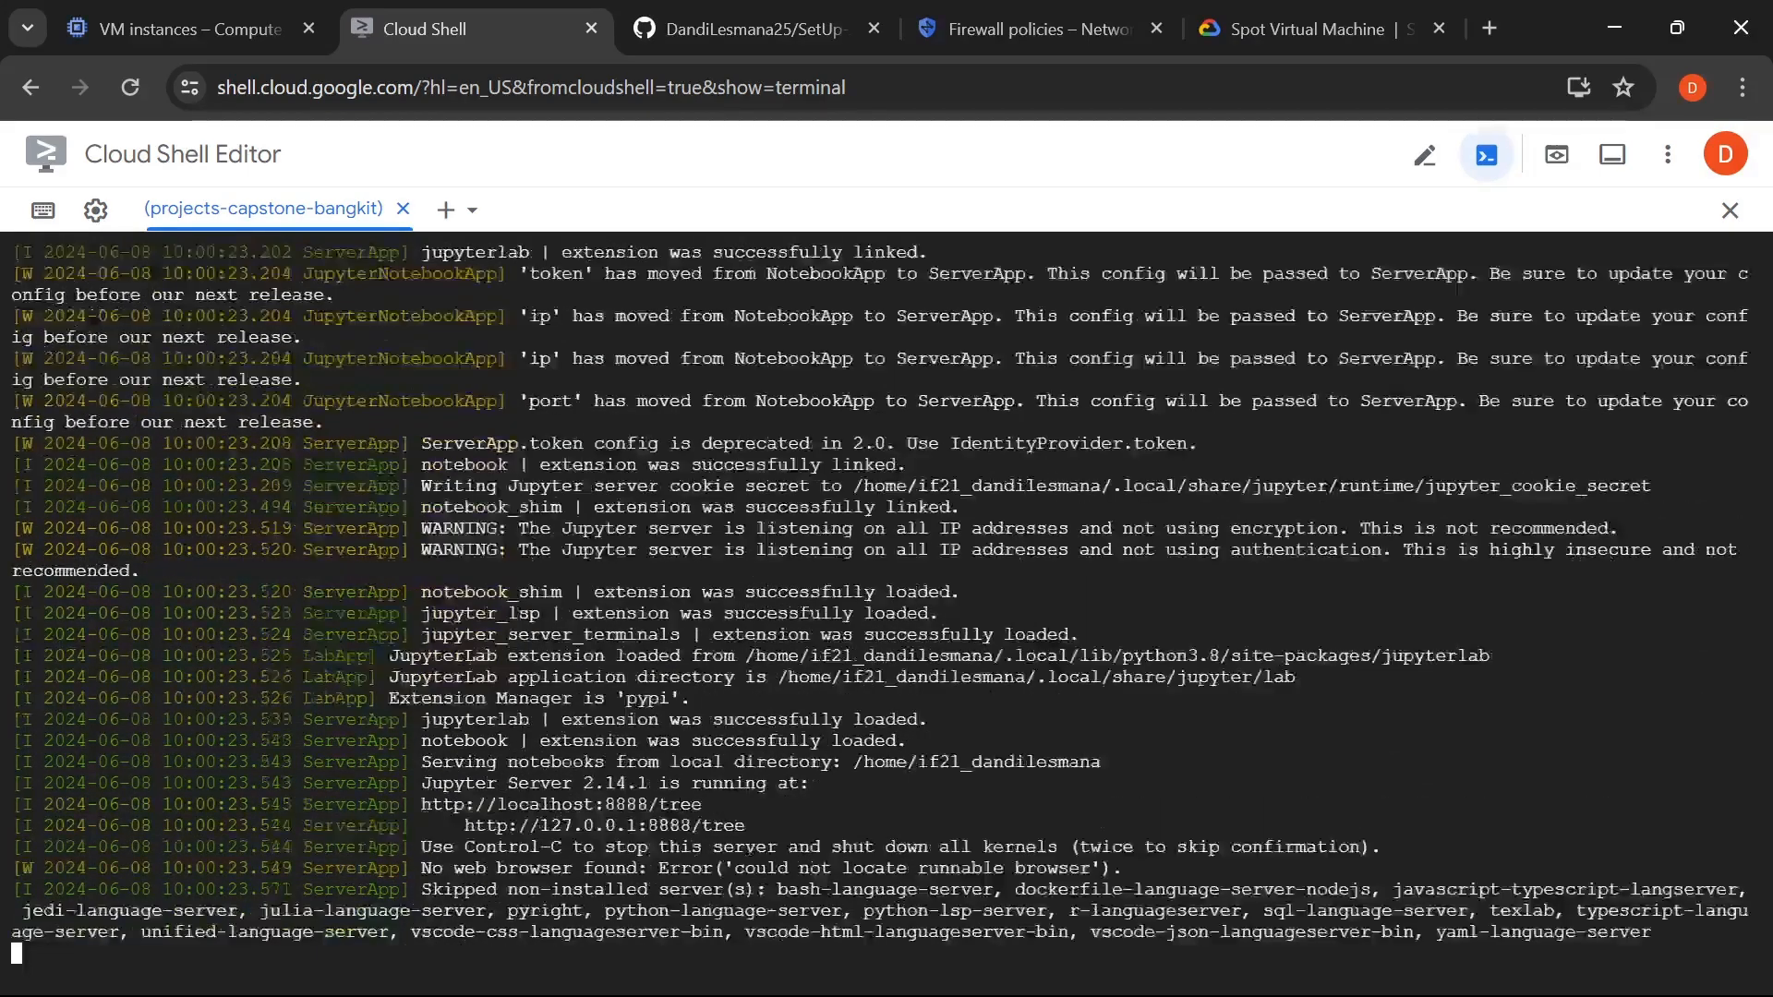
# - Review the Jupyter server's startup output and the README's format for the browser address with port number
pyautogui.scroll(5, 886, 601)
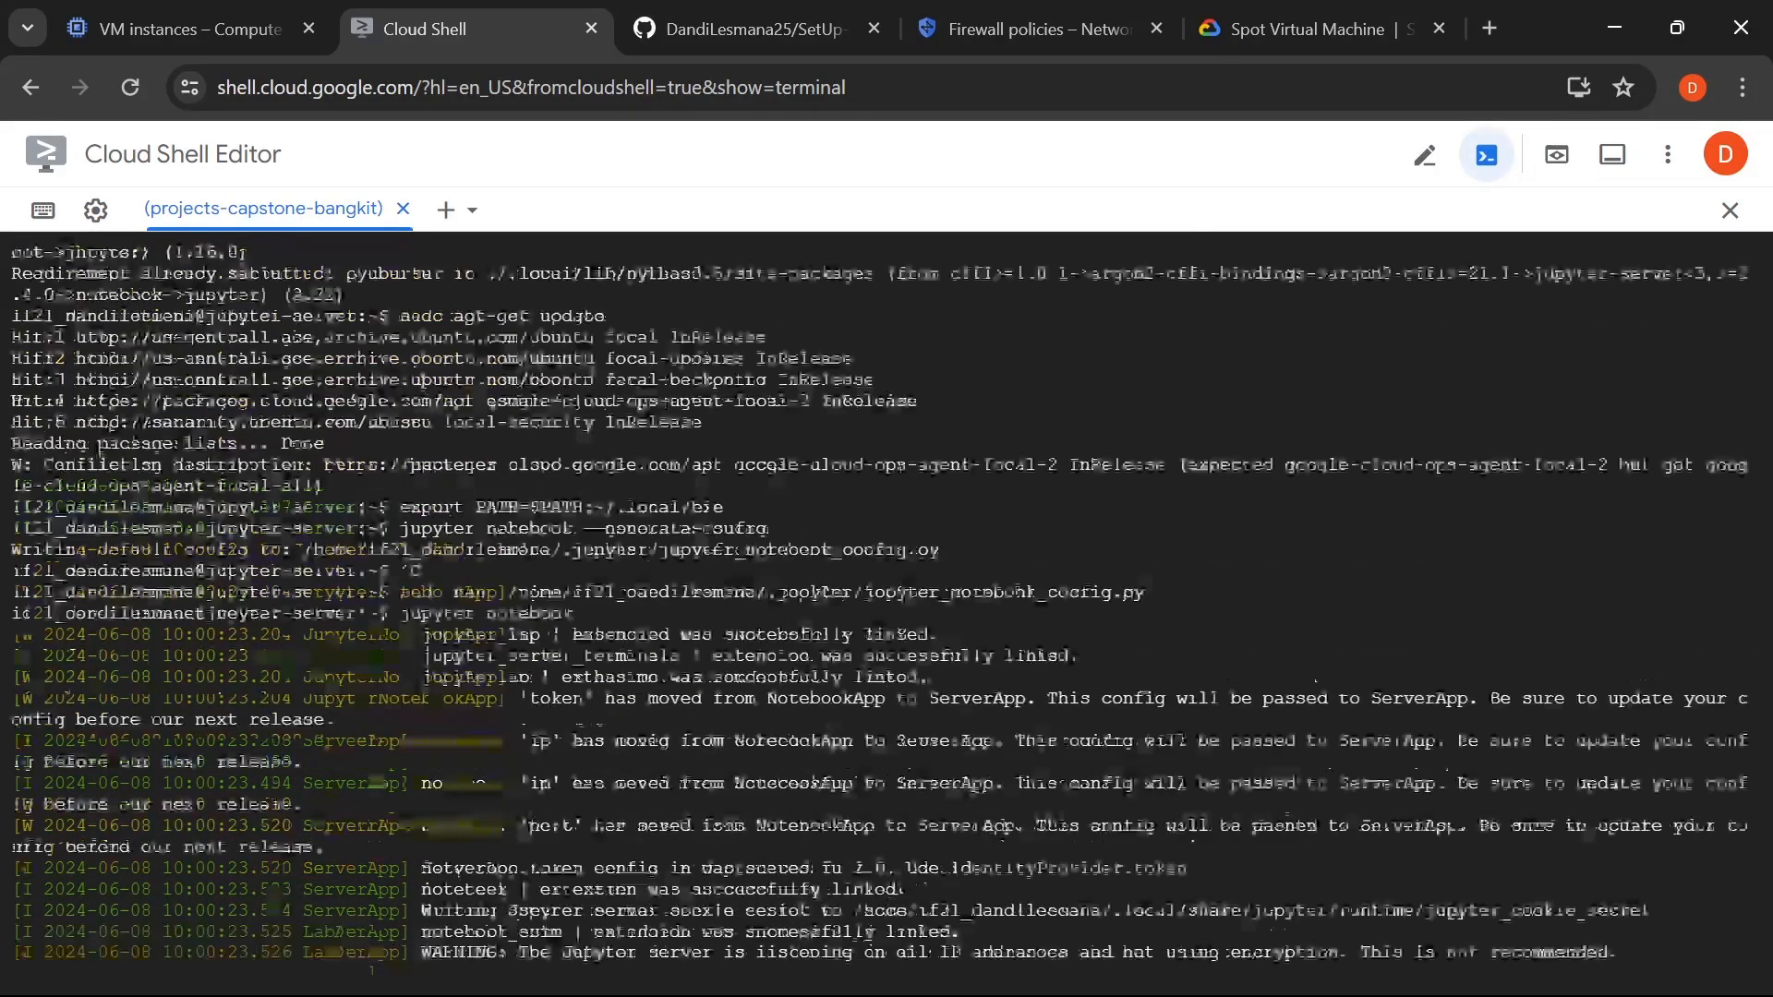
pyautogui.scroll(-5, 886, 600)
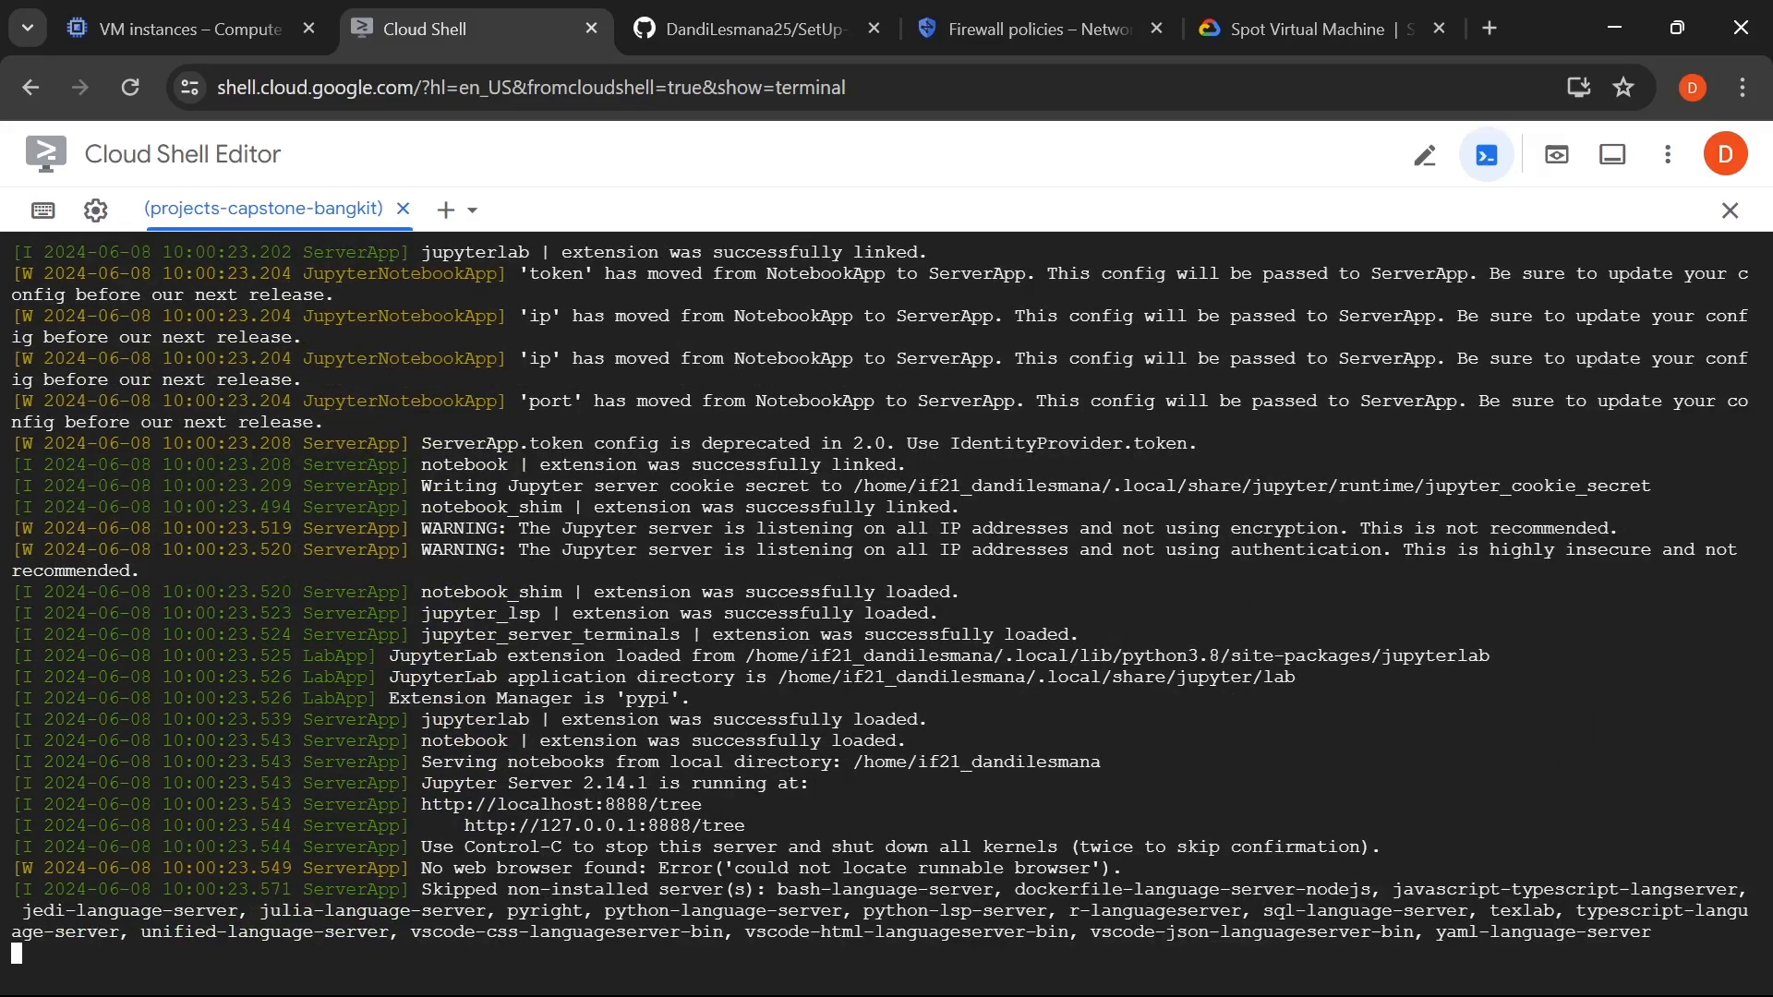
pyautogui.click(702, 33)
pyautogui.scroll(-1, 499, 642)
pyautogui.moveTo(434, 637); pyautogui.dragTo(107, 619)
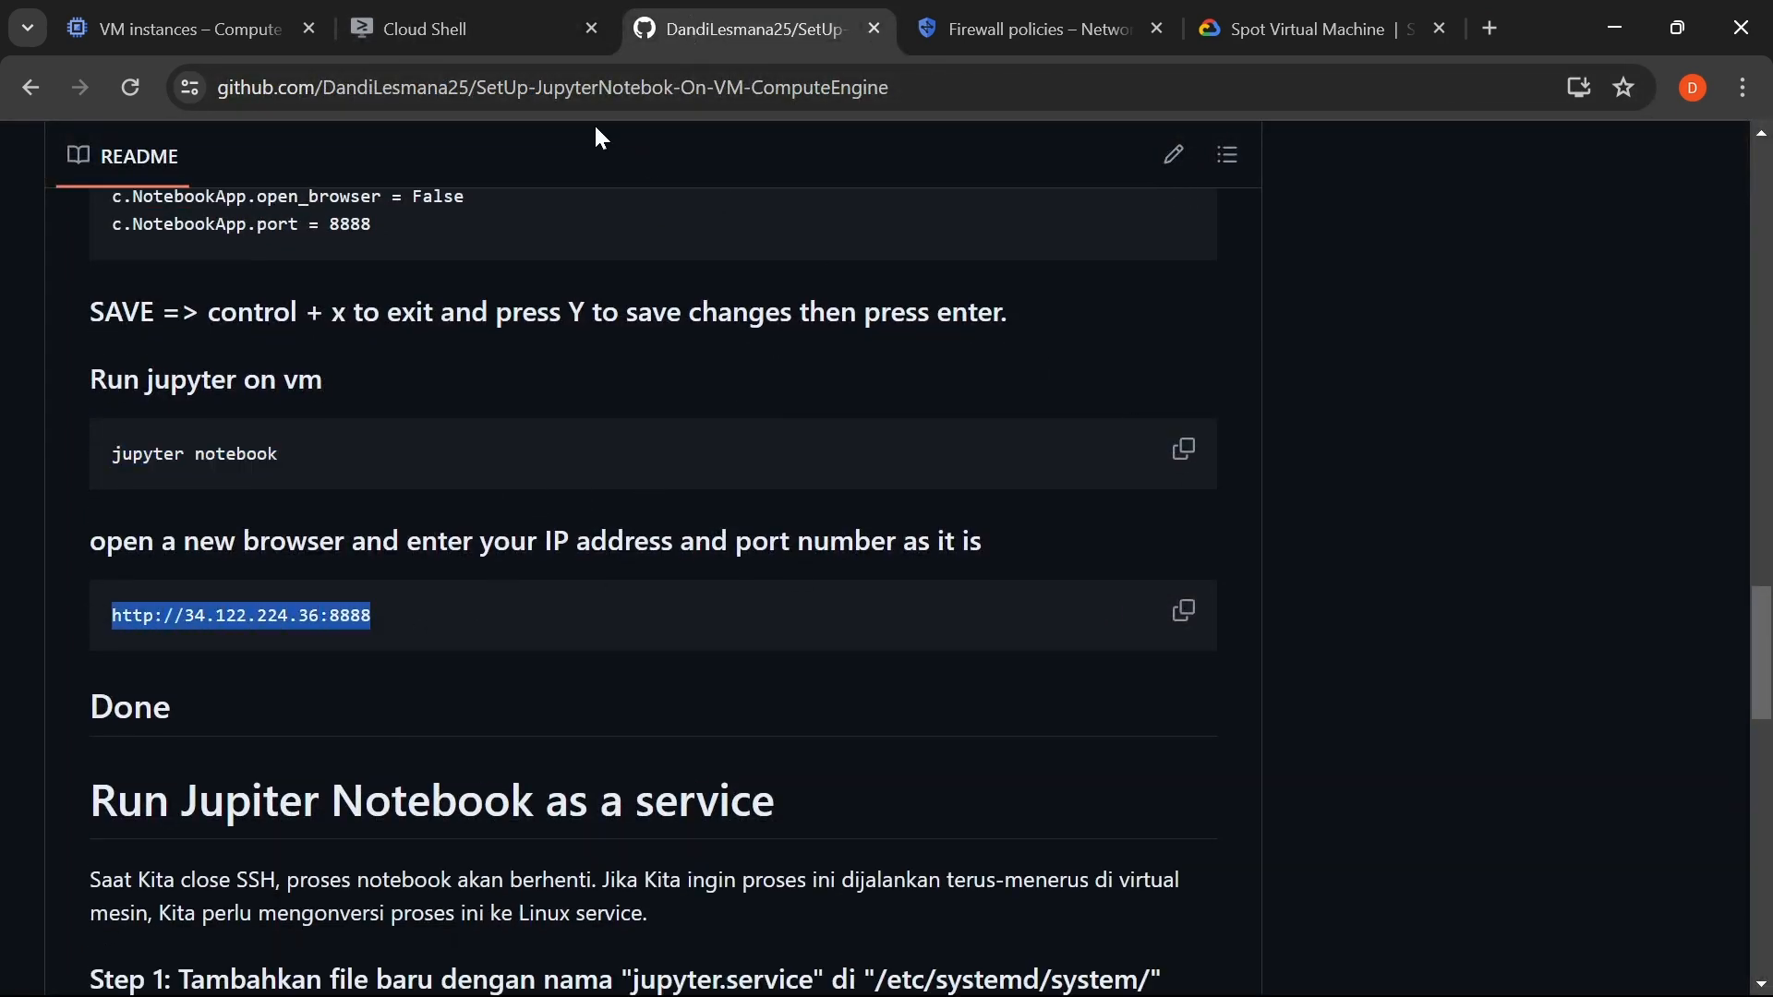
pyautogui.click(480, 26)
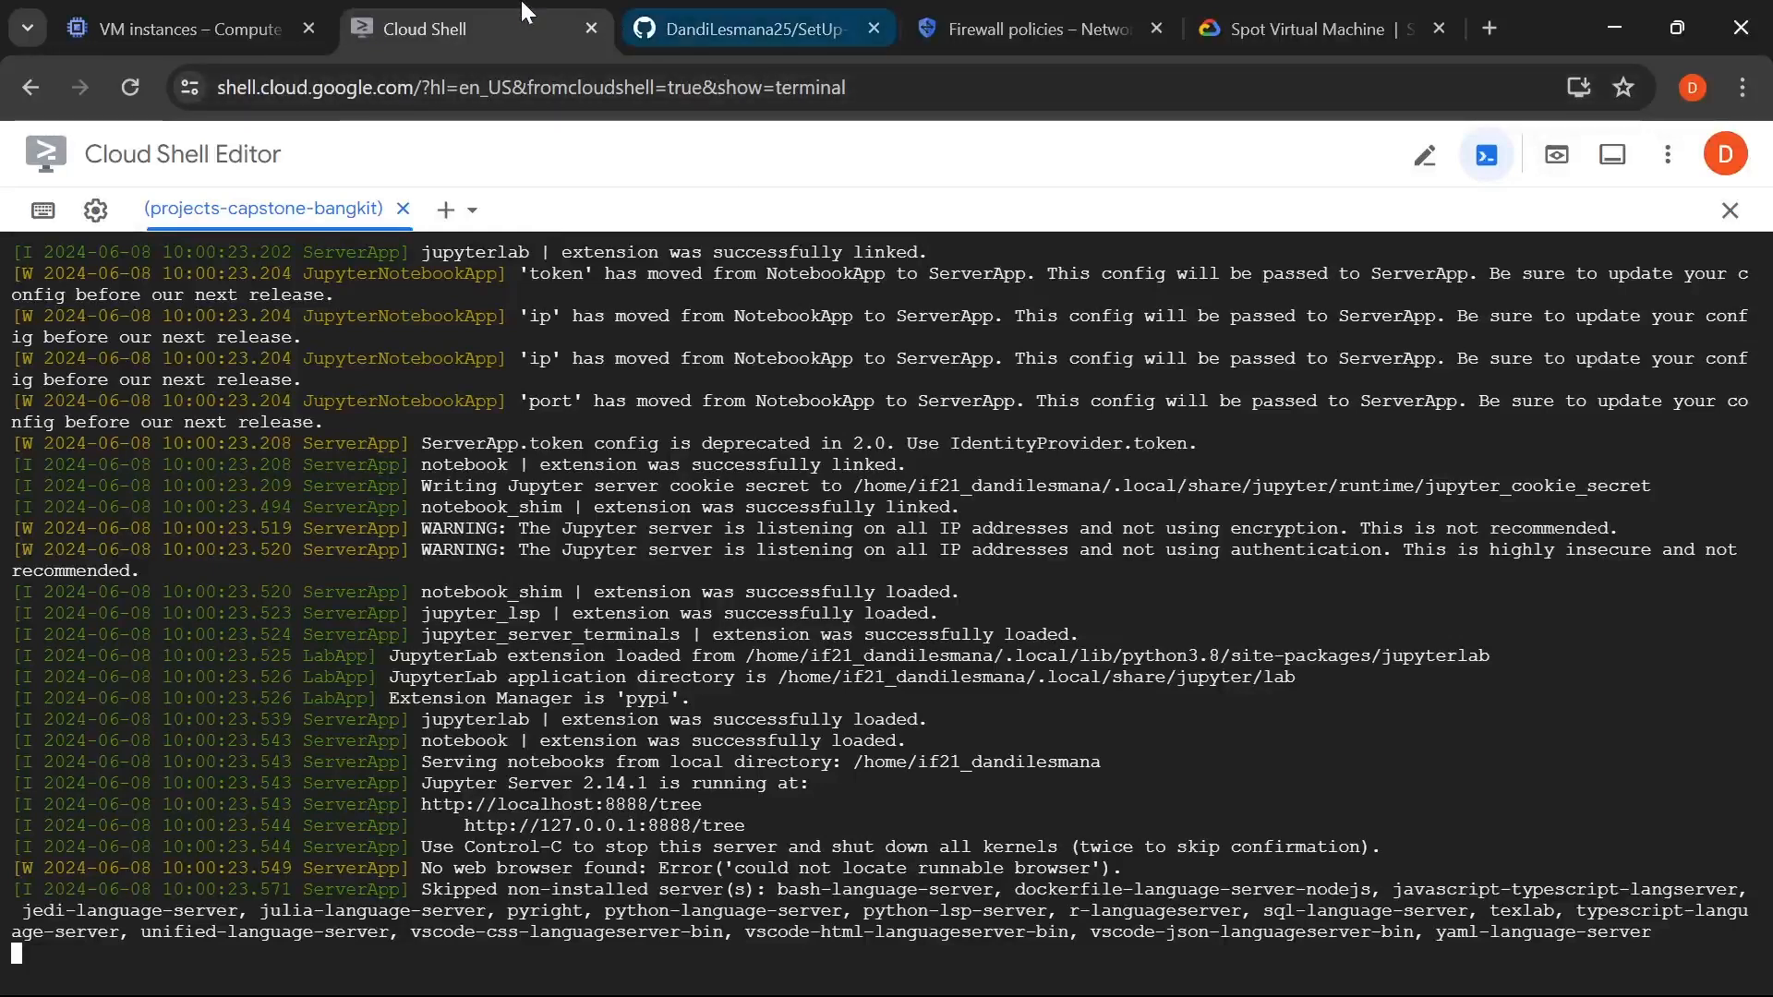
# - Open jupyter-server's external IP address from the Compute Engine VM instances list
pyautogui.click(131, 20)
pyautogui.moveTo(1293, 649); pyautogui.dragTo(1512, 663)
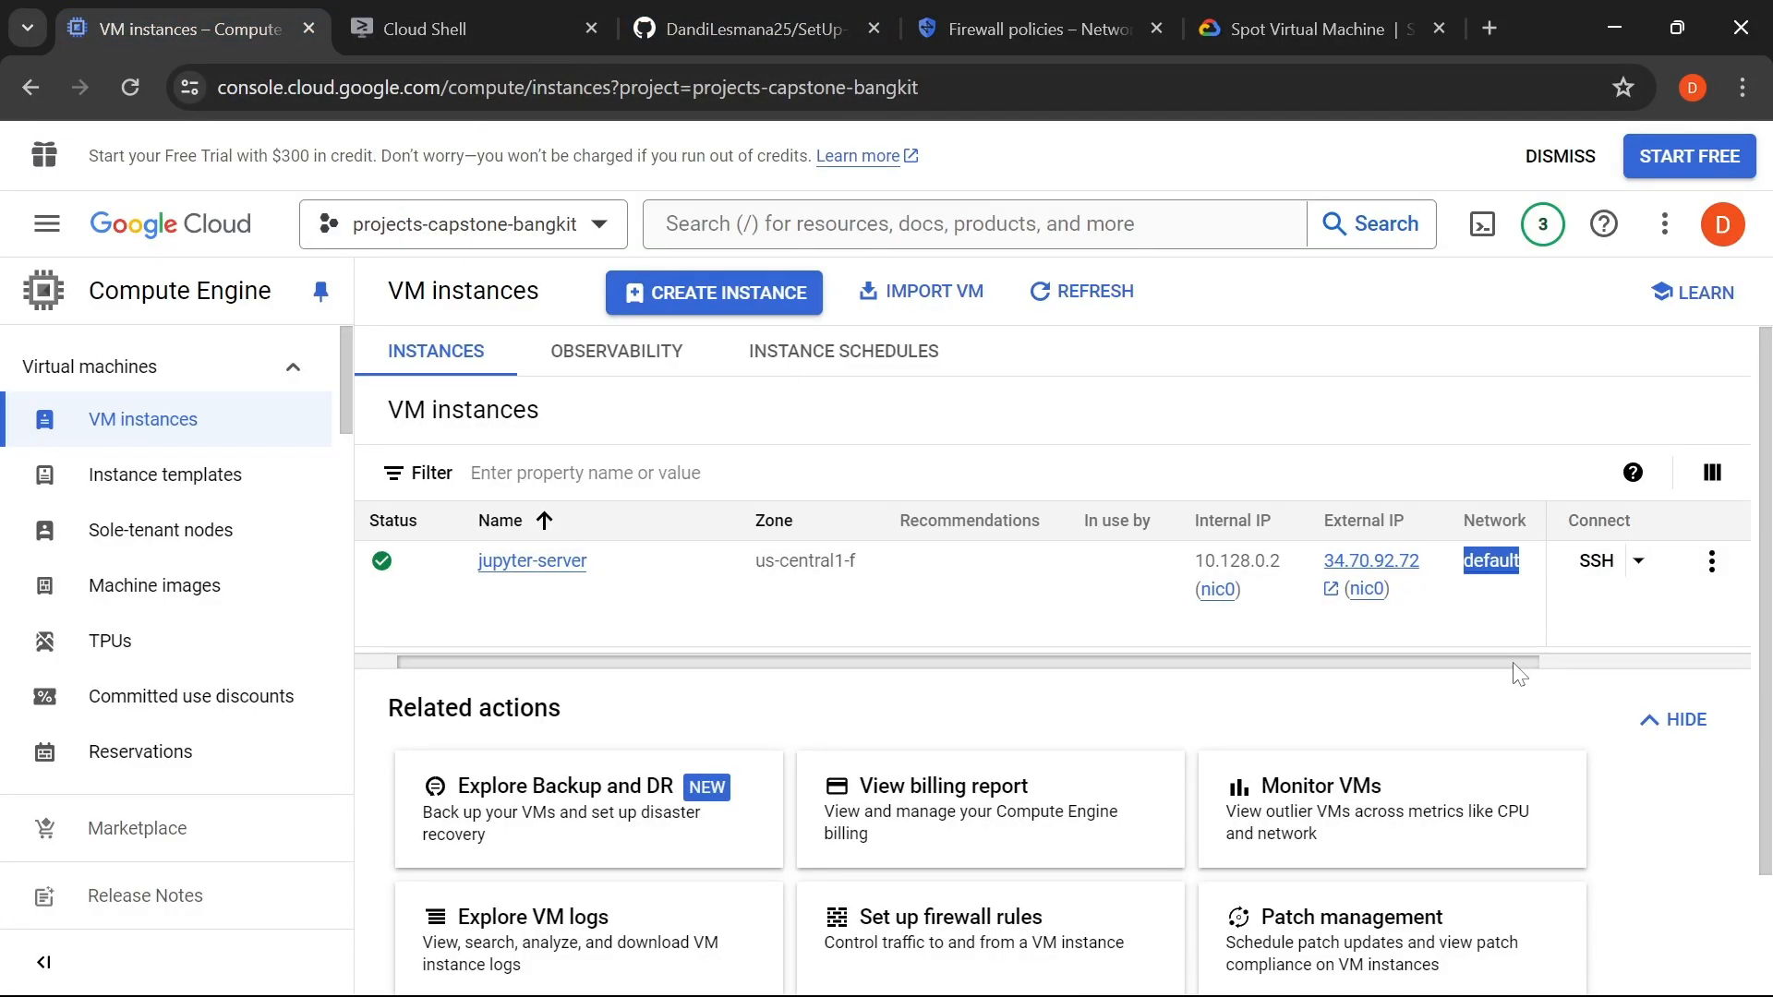
pyautogui.click(1374, 562)
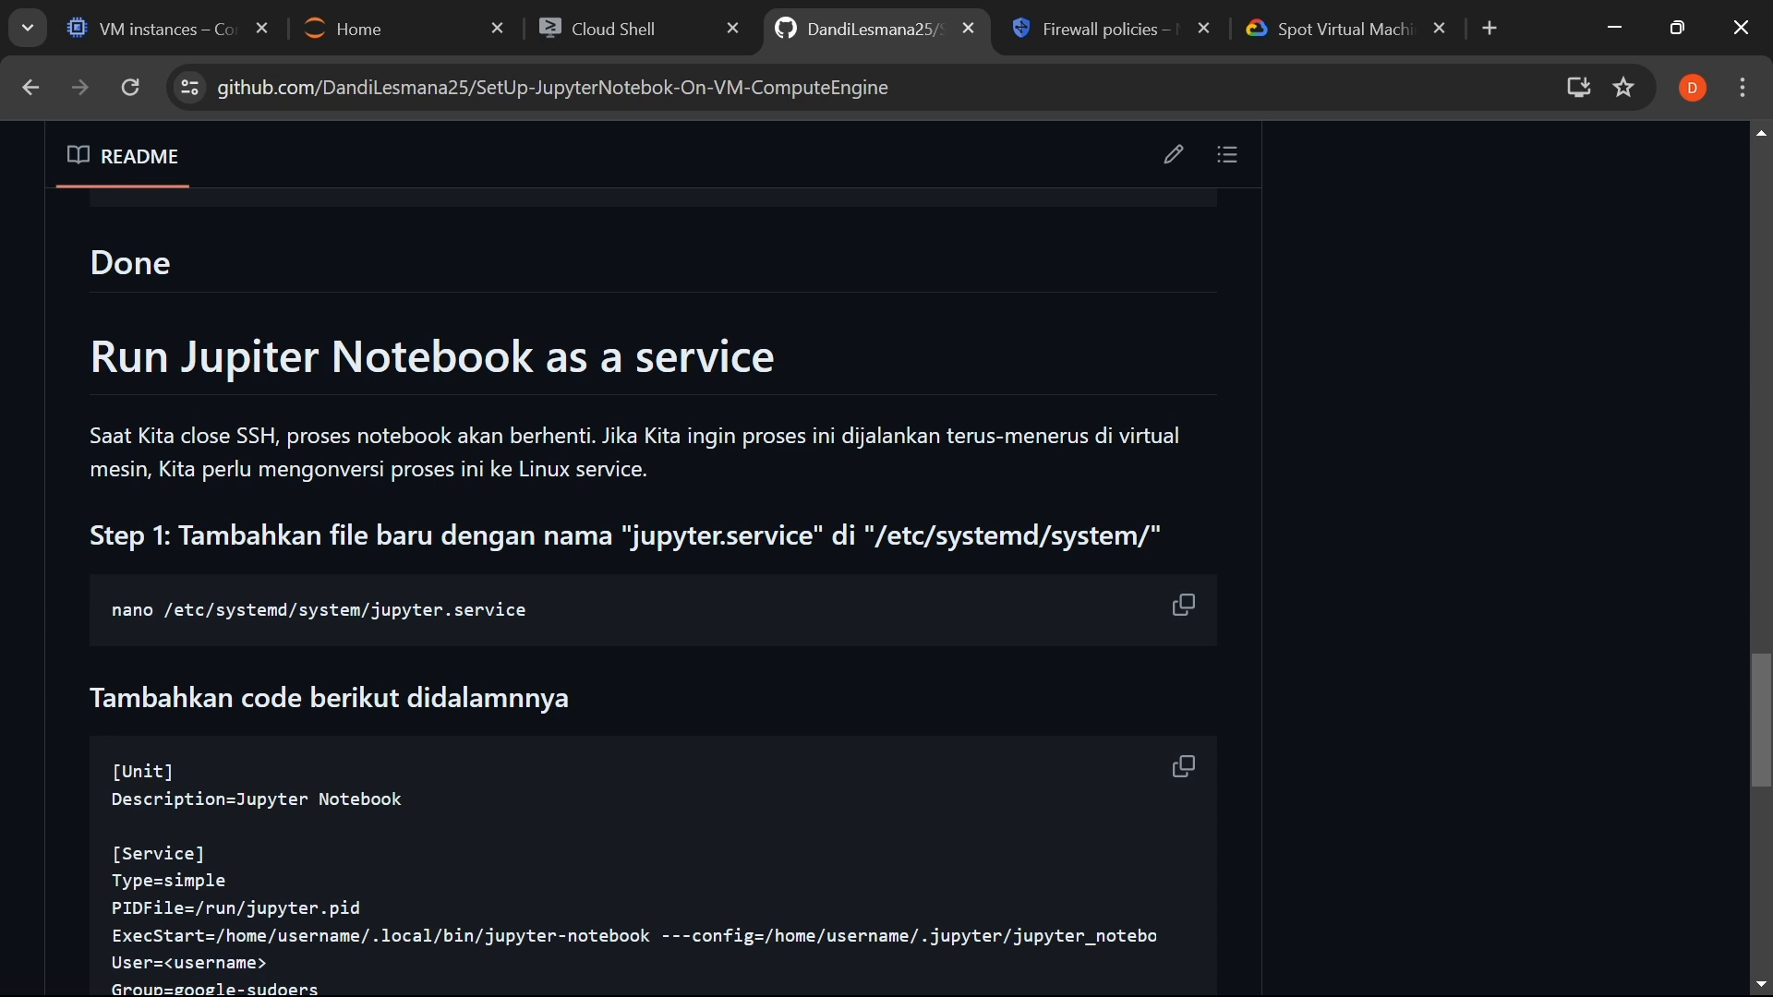
# - Review the README's instructions for creating /etc/systemd/system/jupyter.service and check the Cloud Shell terminal against them
pyautogui.scroll(-3, 626, 413)
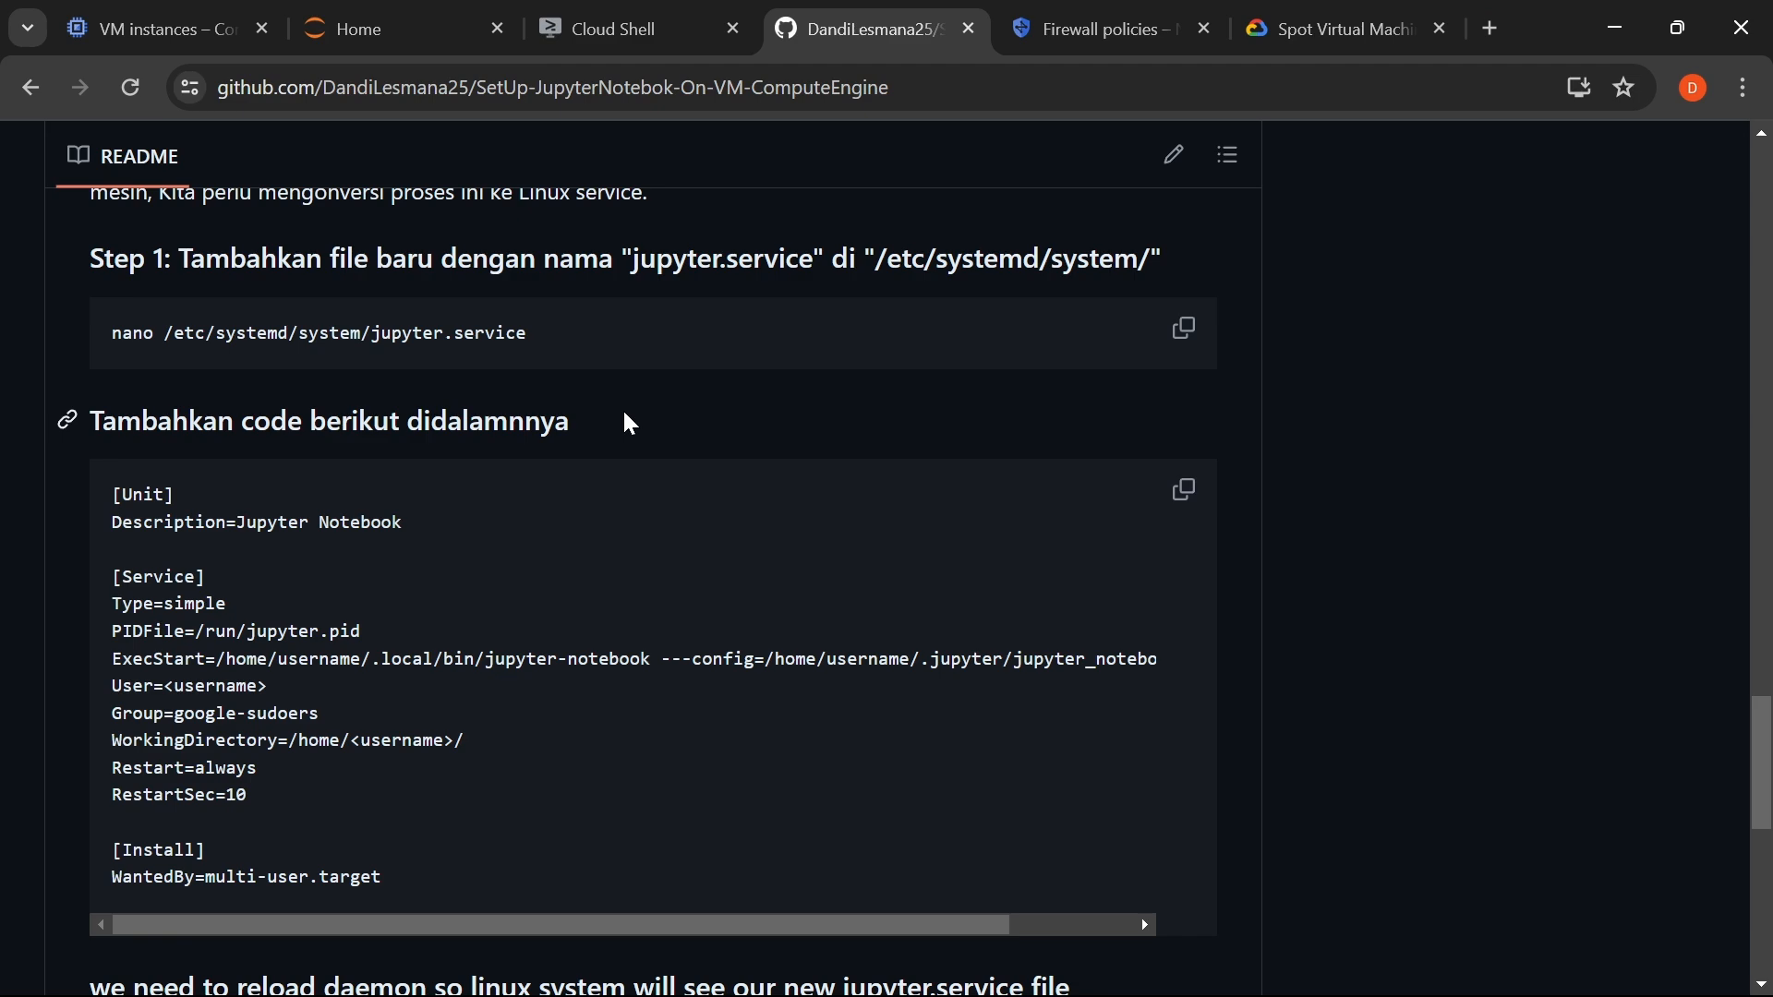
pyautogui.hotkey('ctrl', 'shift', 'Tab')
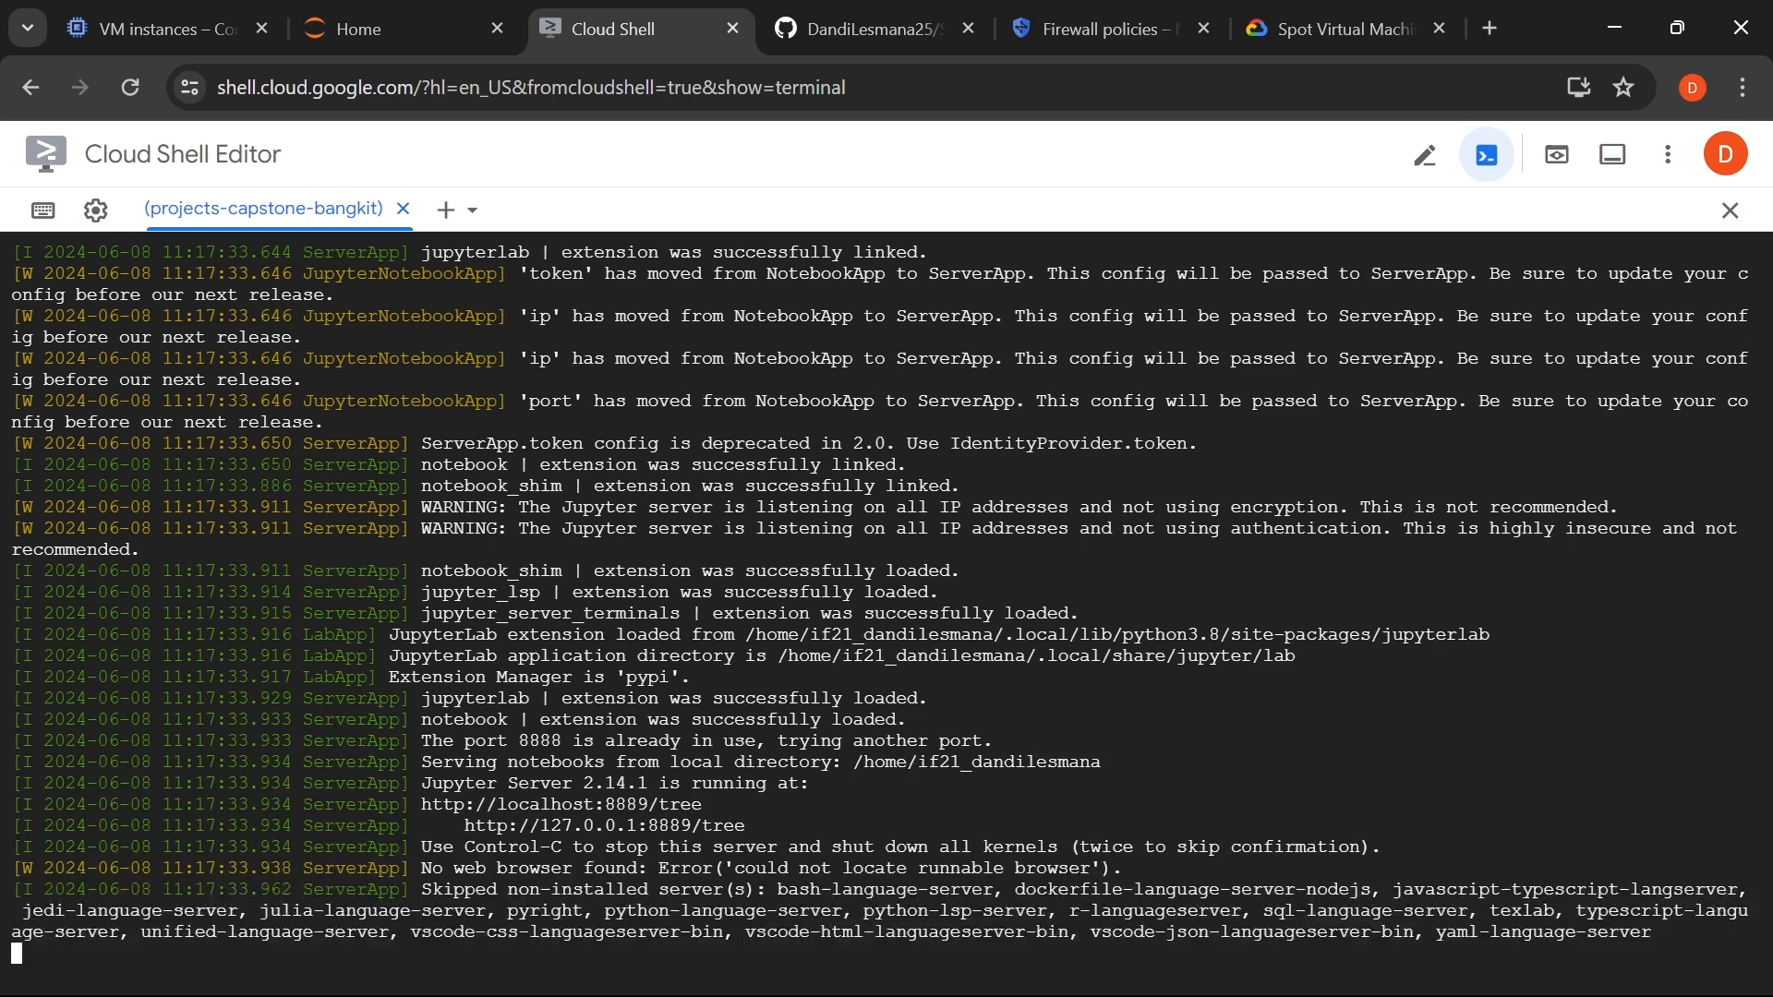
pyautogui.hotkey('ctrl', 'Tab')
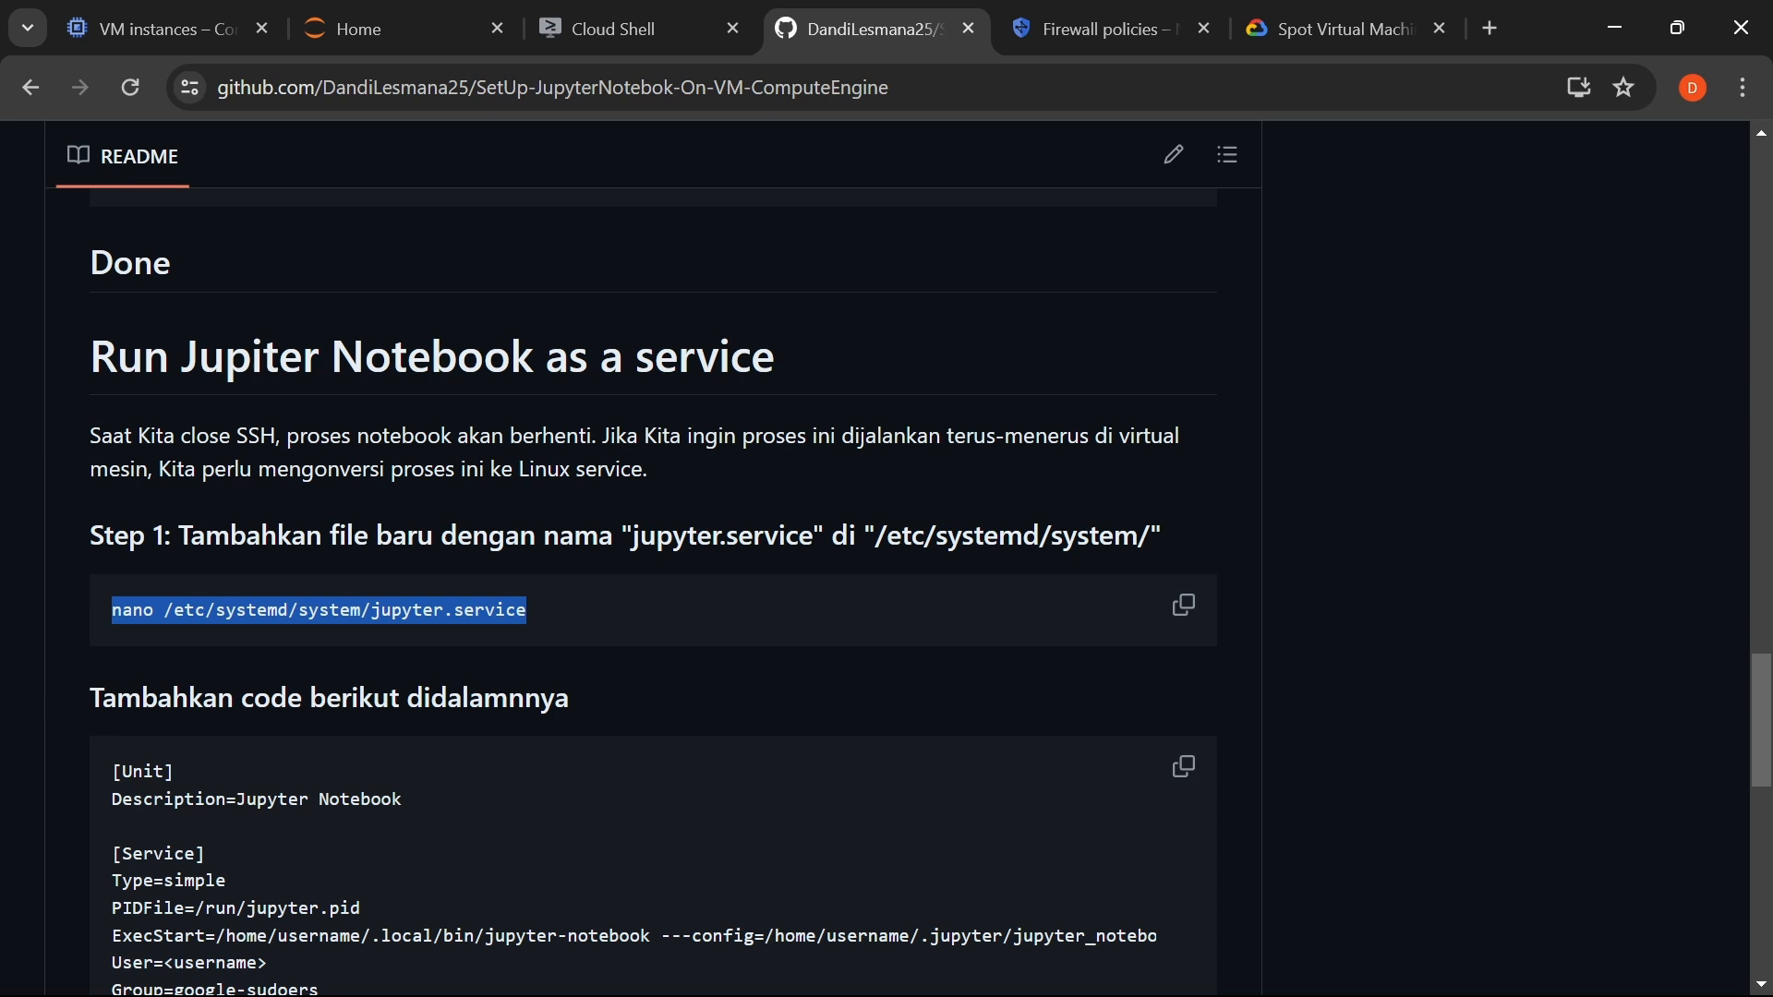
pyautogui.hotkey('ctrl', 'shift', 'Tab')
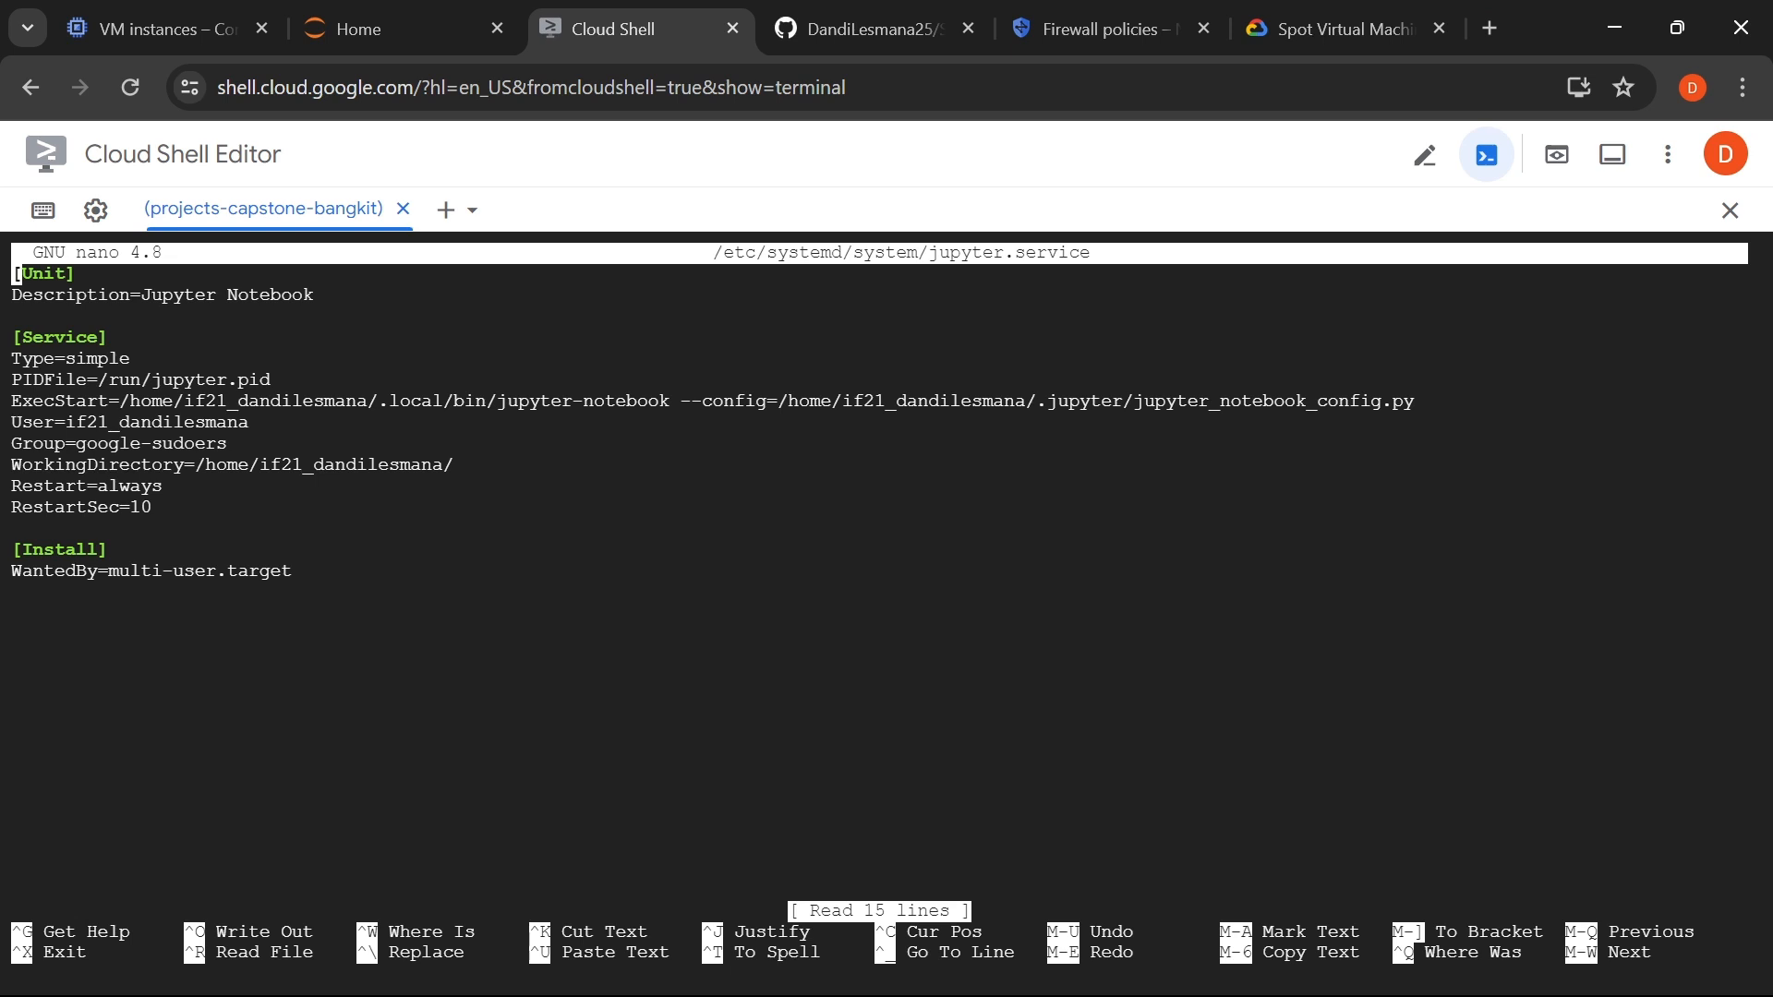
# - Check the README's jupyter.service instructions and reload the systemd configuration on jupyter-server with sudo systemctl daemon-reload
pyautogui.hotkey('ctrl', 'Tab')
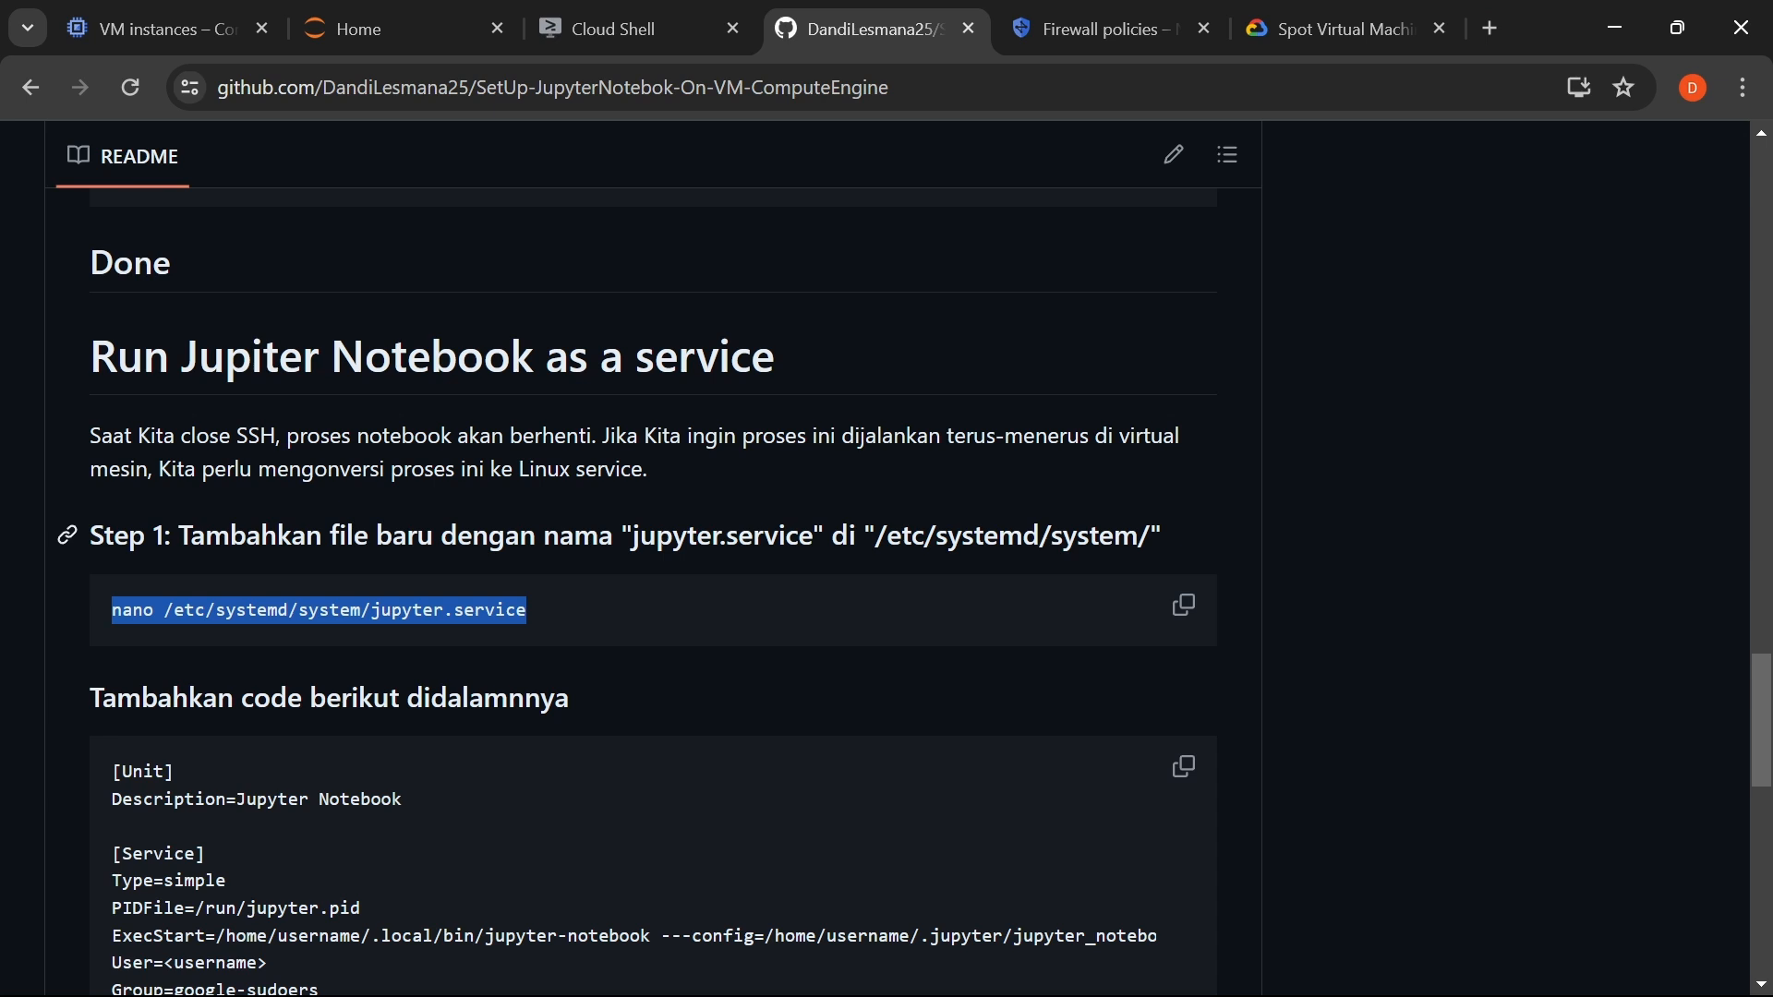
pyautogui.scroll(-7, 565, 688)
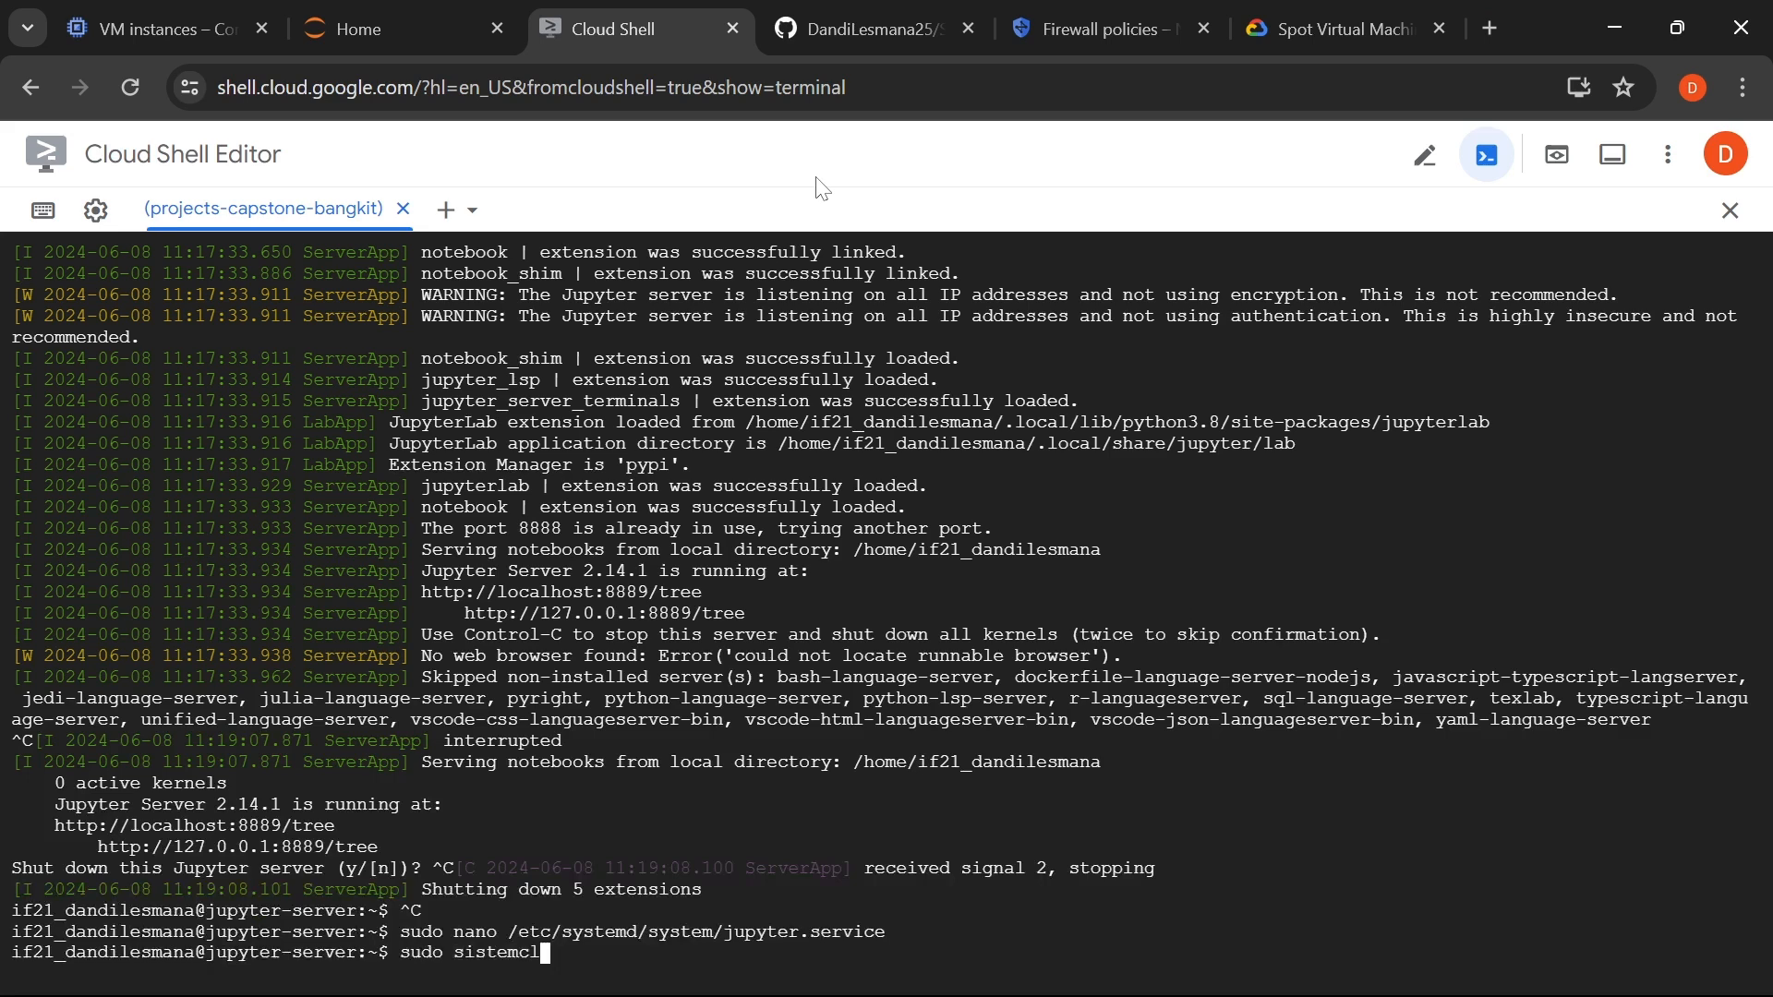
pyautogui.write('daemon-reload')
pyautogui.press('Return')
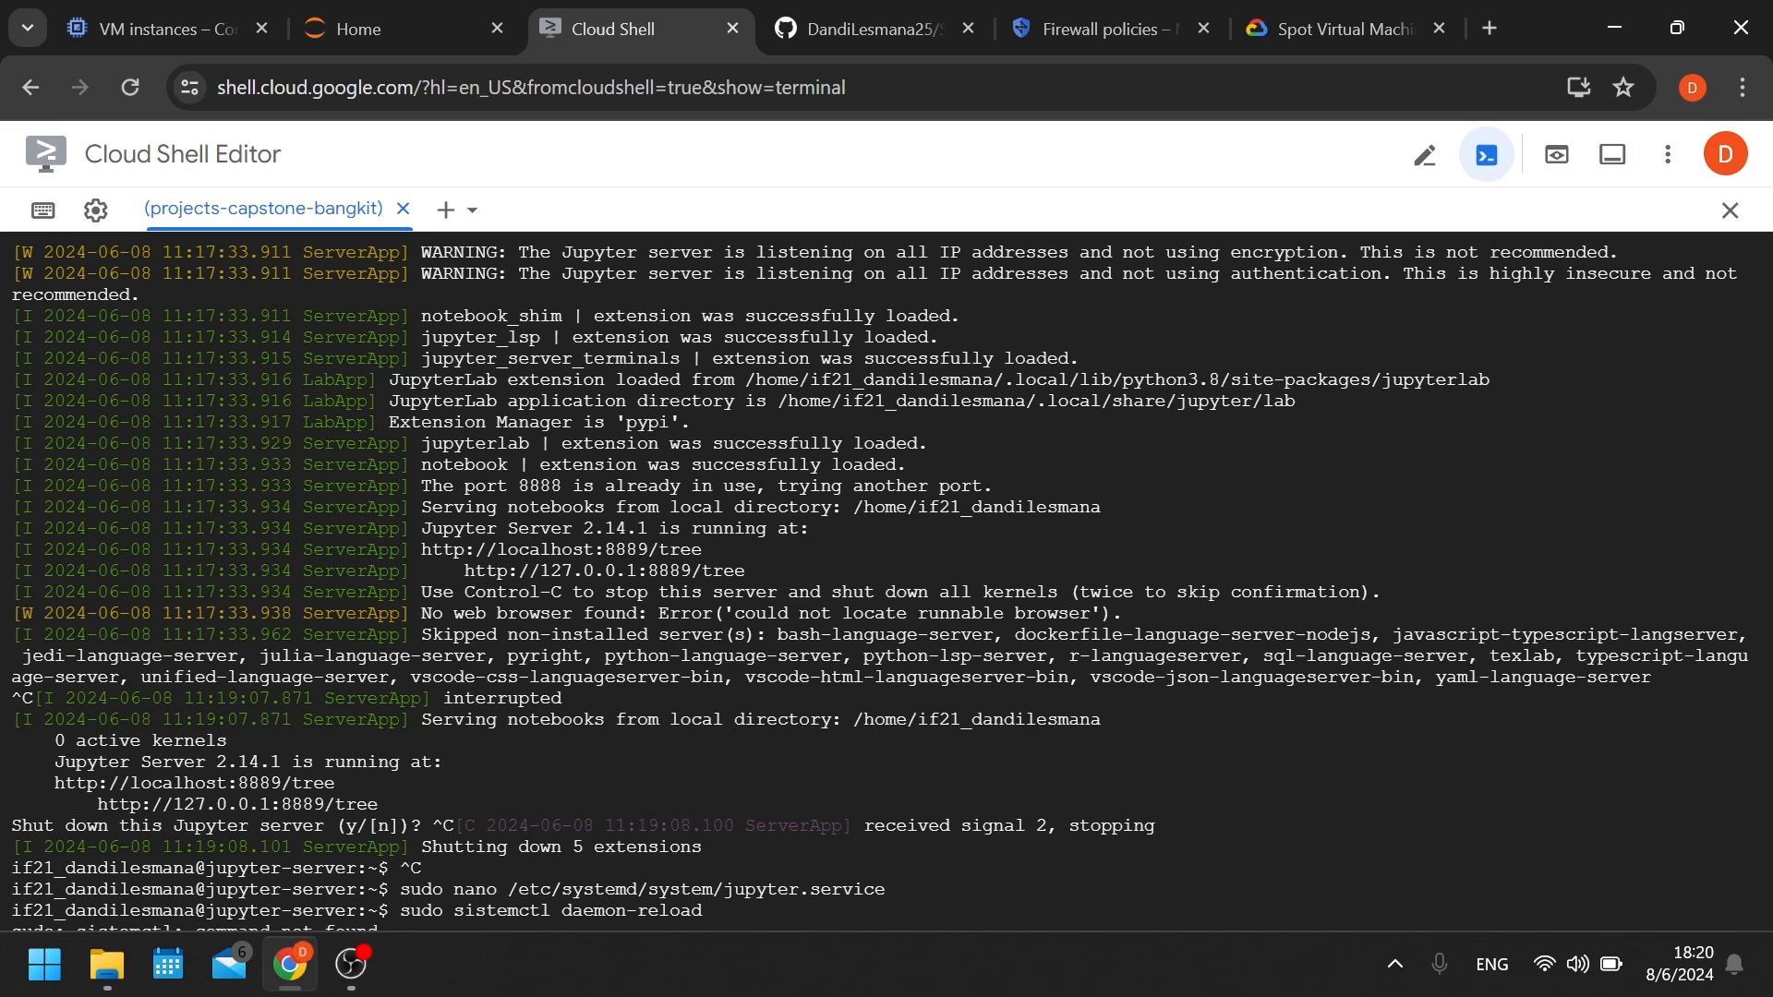
pyautogui.press('Return')
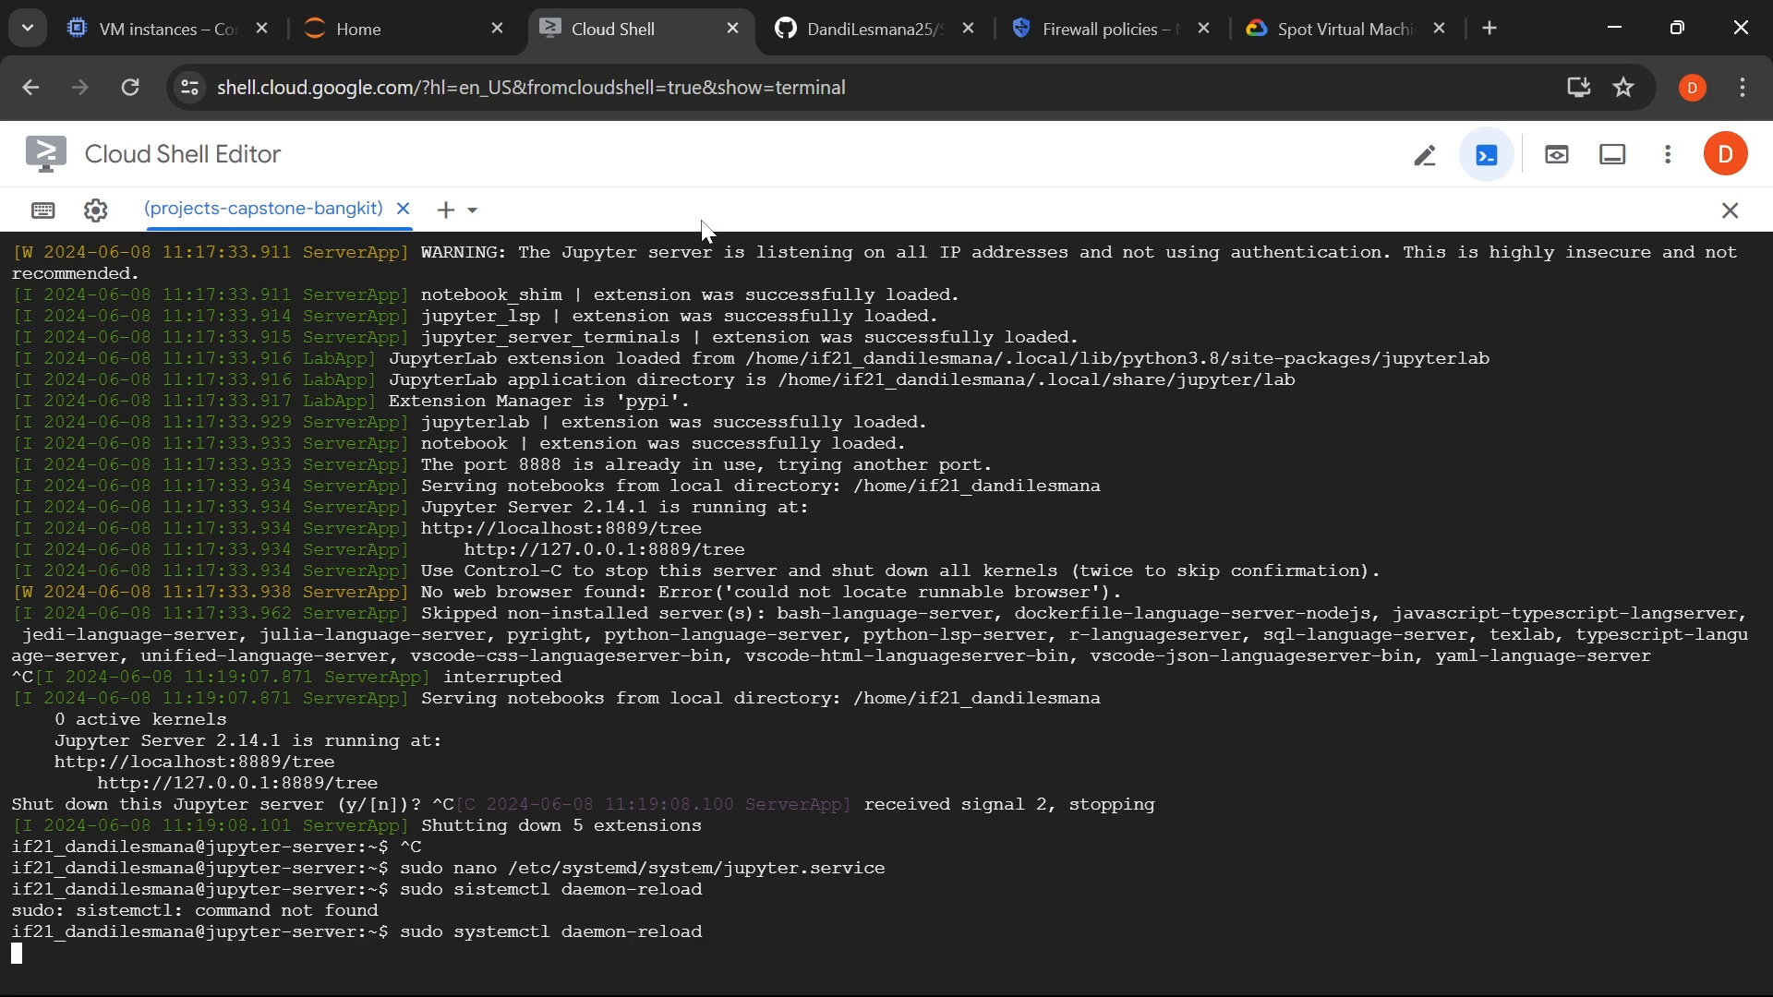
# - Enable and start the jupyter service with sudo systemctl per the README, and check its status and the Jupyter file list
pyautogui.write('sudo systemctl enable jupyter')
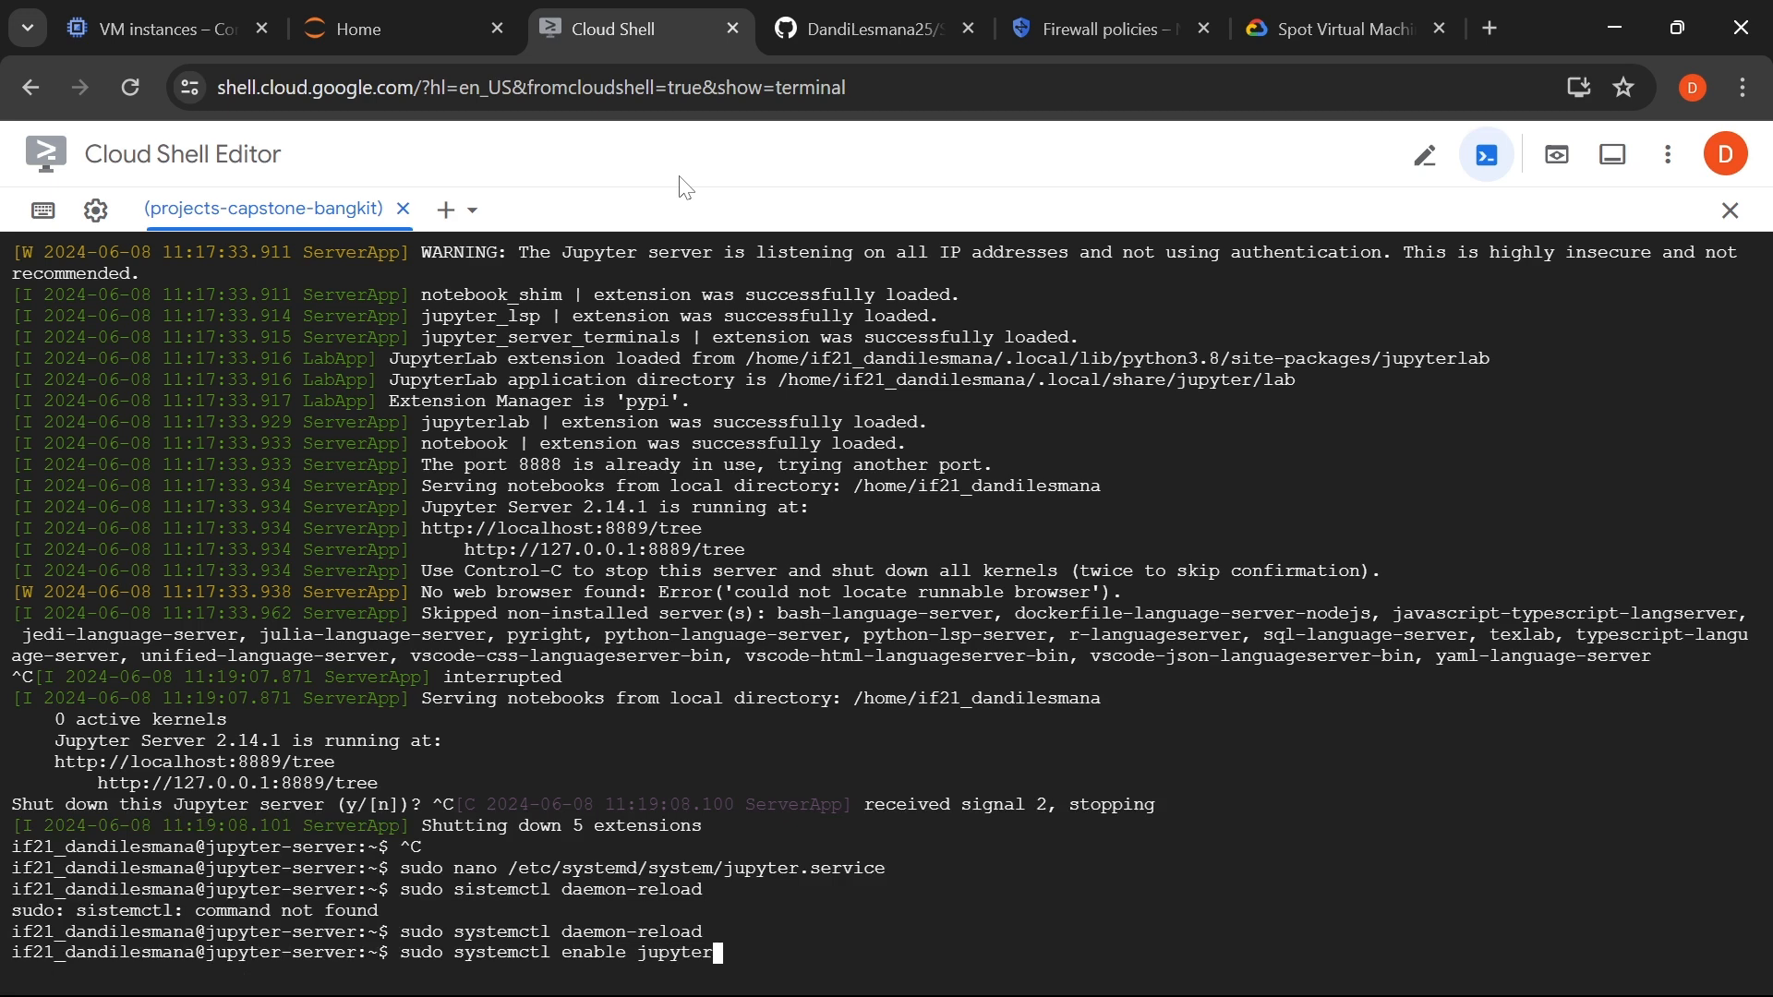
pyautogui.hotkey('ctrl', 'Tab')
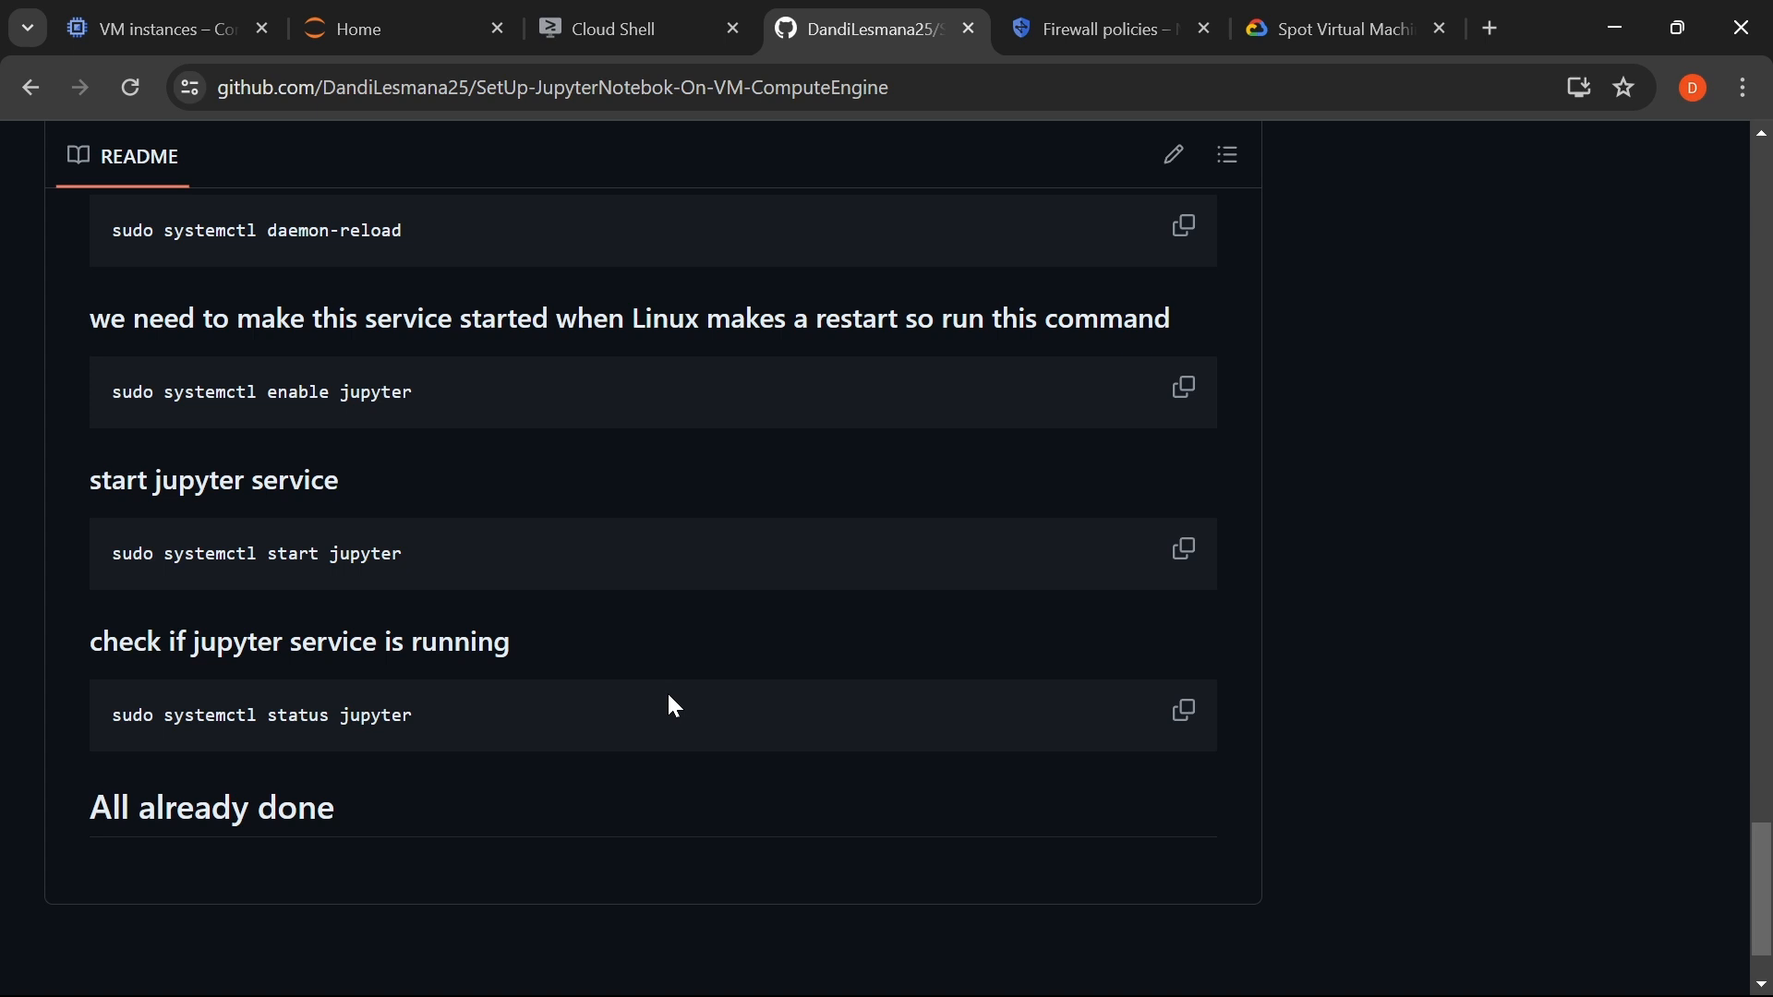
pyautogui.click(639, 28)
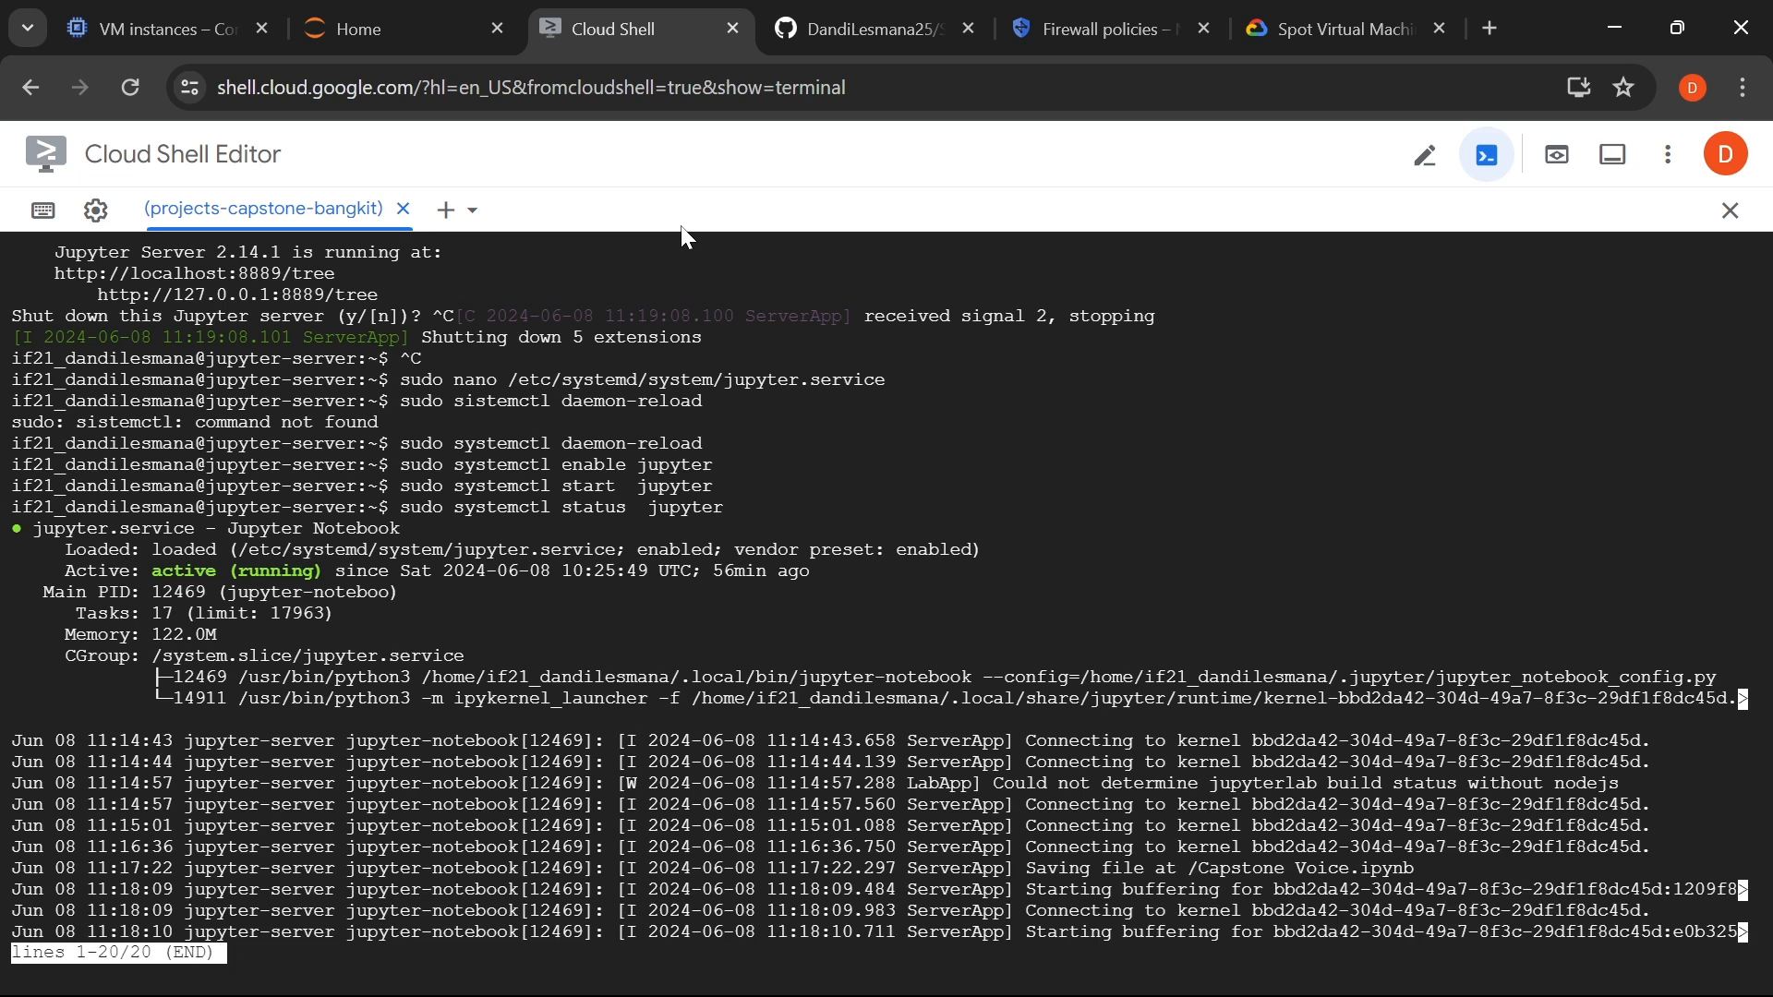
pyautogui.click(399, 29)
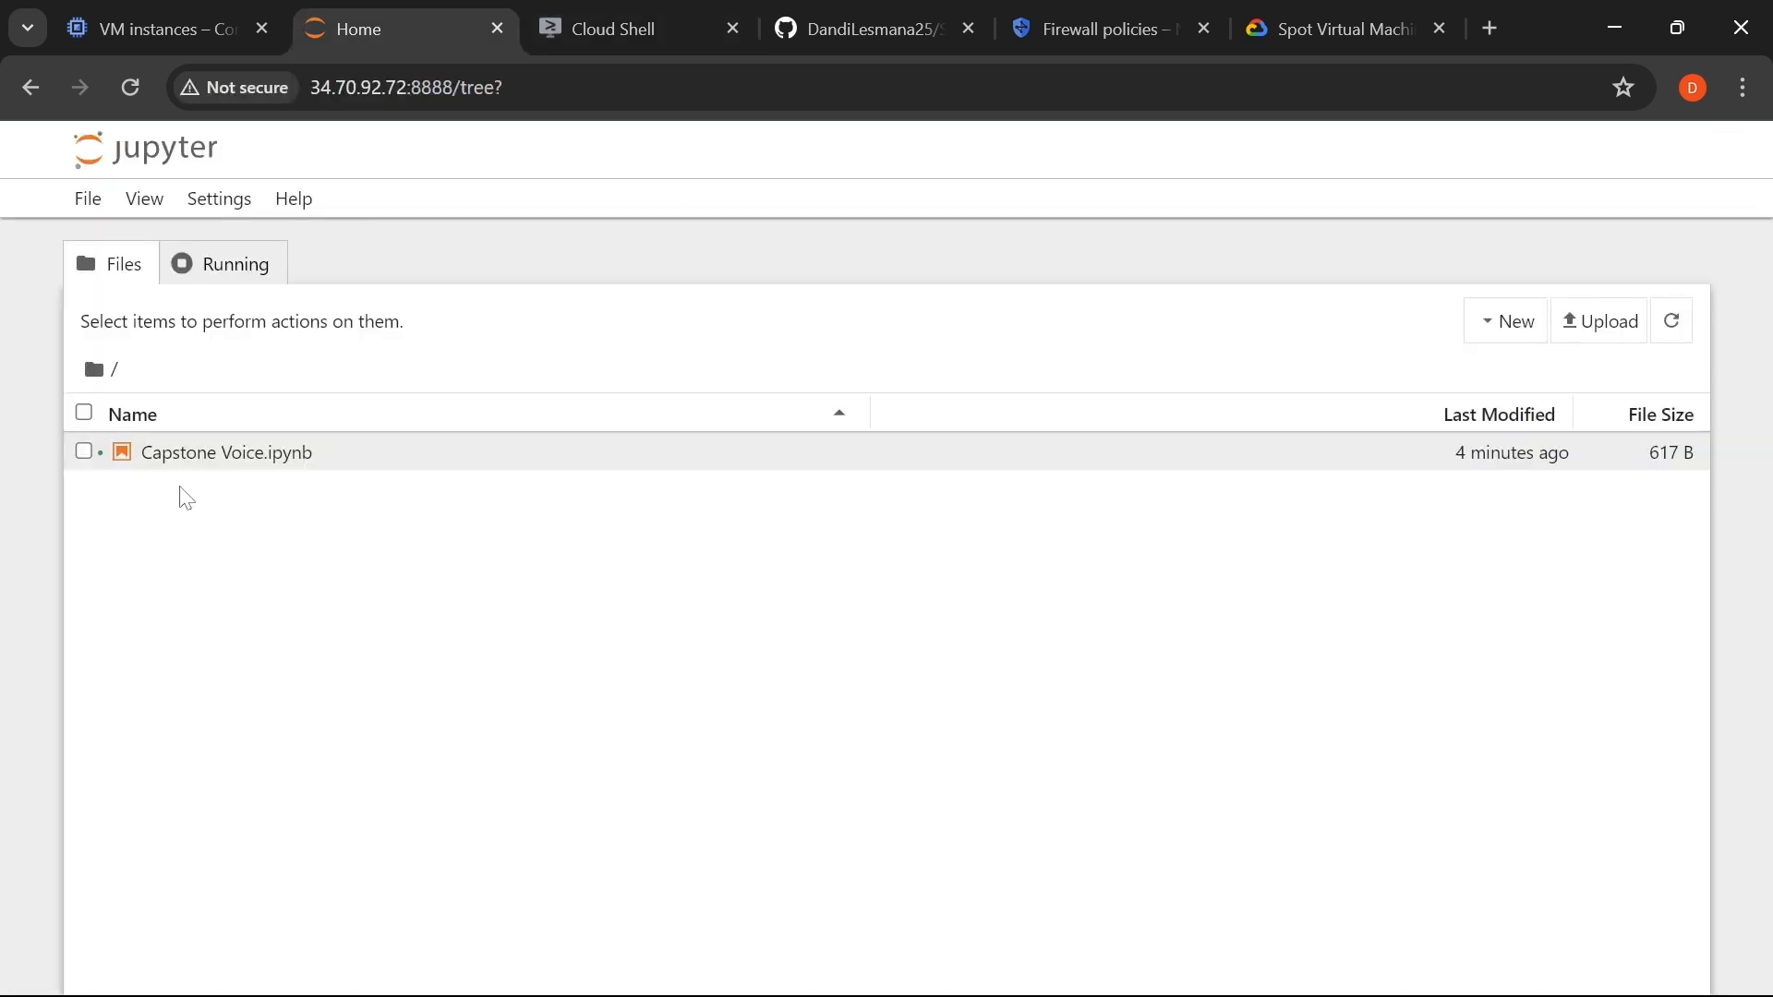